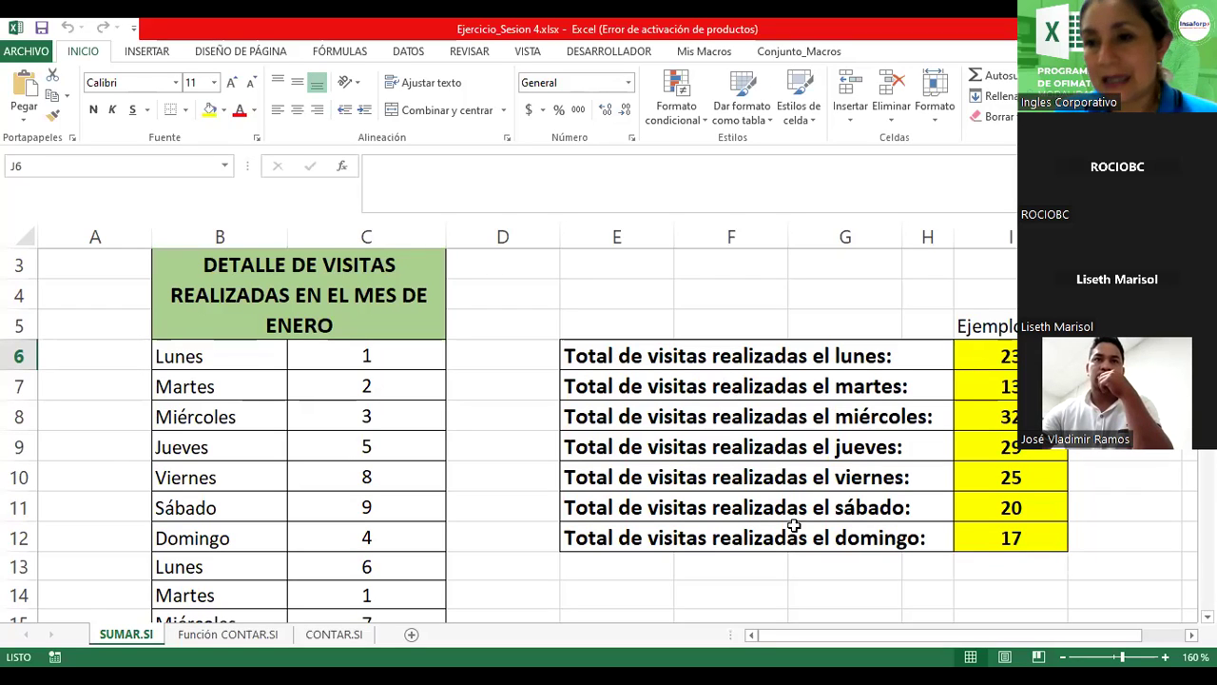
Step: Review the Monday total's SUMAR.SI formula: range $B$6:$B$40, criterion Lunes, sum range $C$6:$C$40
left_click(961, 357)
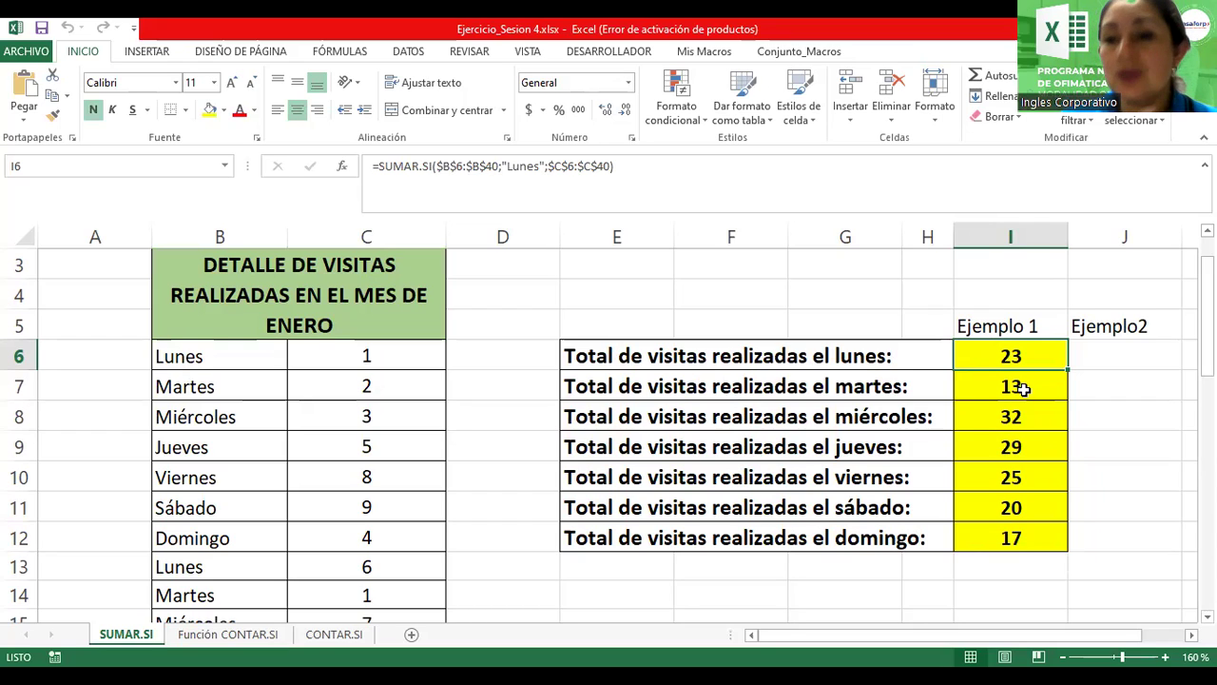
double_click(1003, 356)
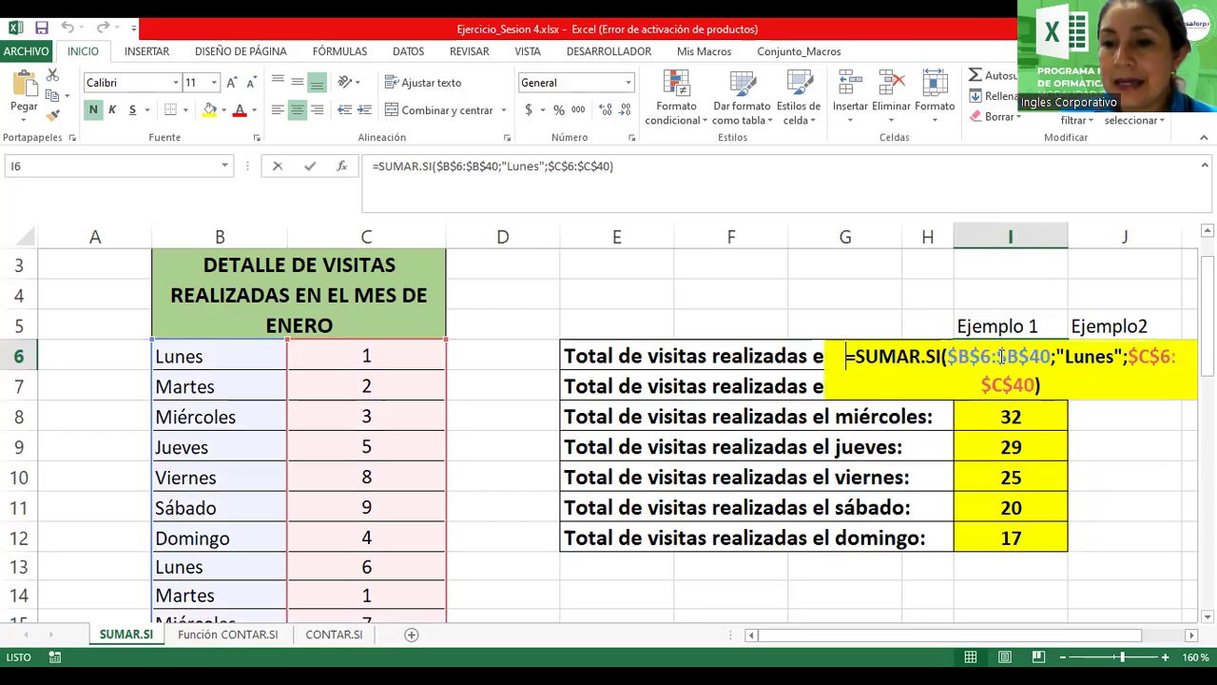
left_click(853, 356)
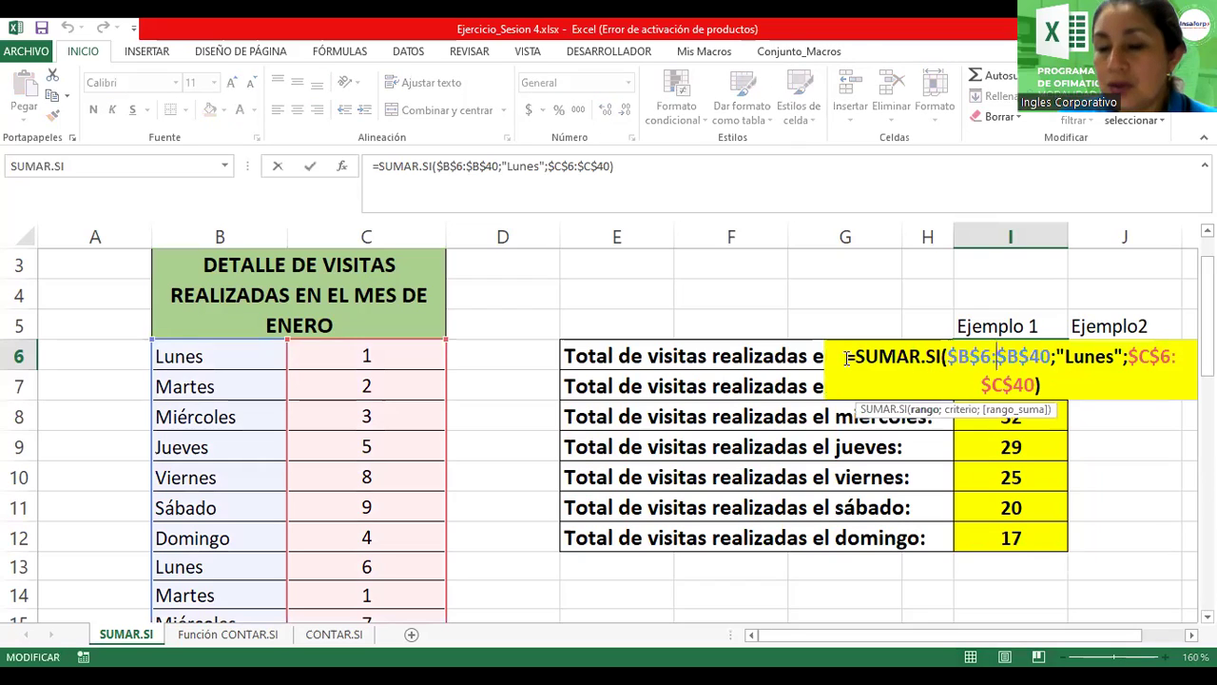
left_click_drag(855, 358, 920, 361)
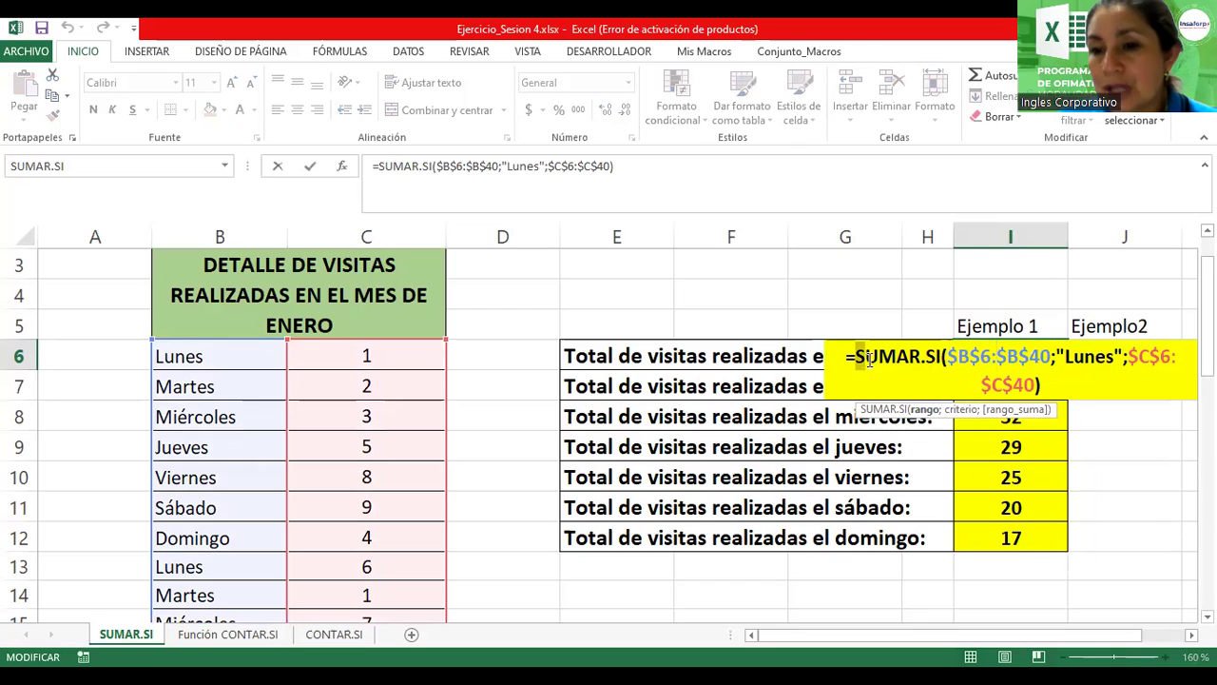
left_click(935, 357)
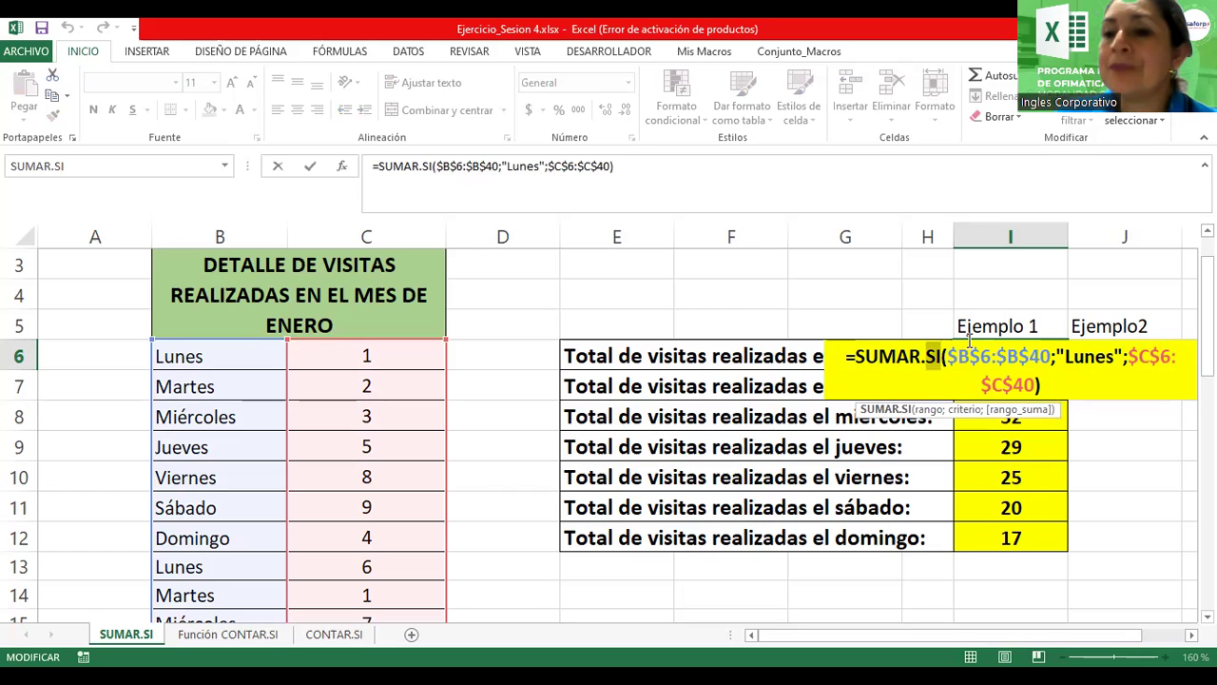
left_click_drag(947, 357, 1055, 356)
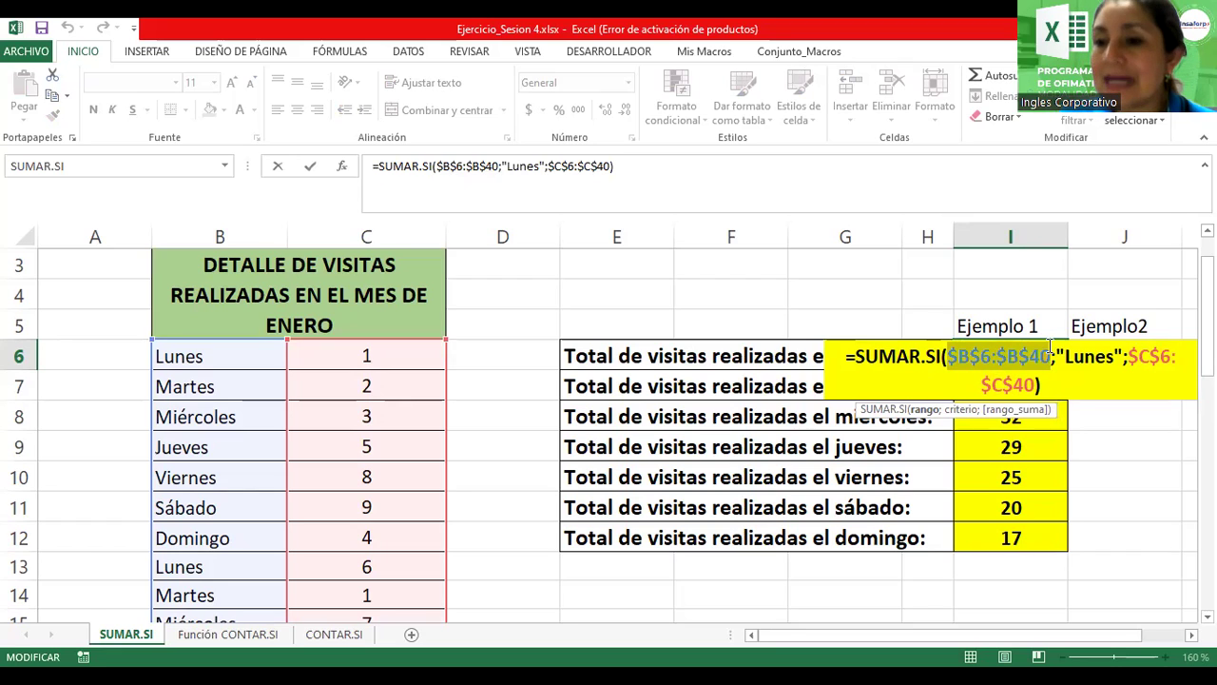
left_click_drag(1066, 356, 1116, 356)
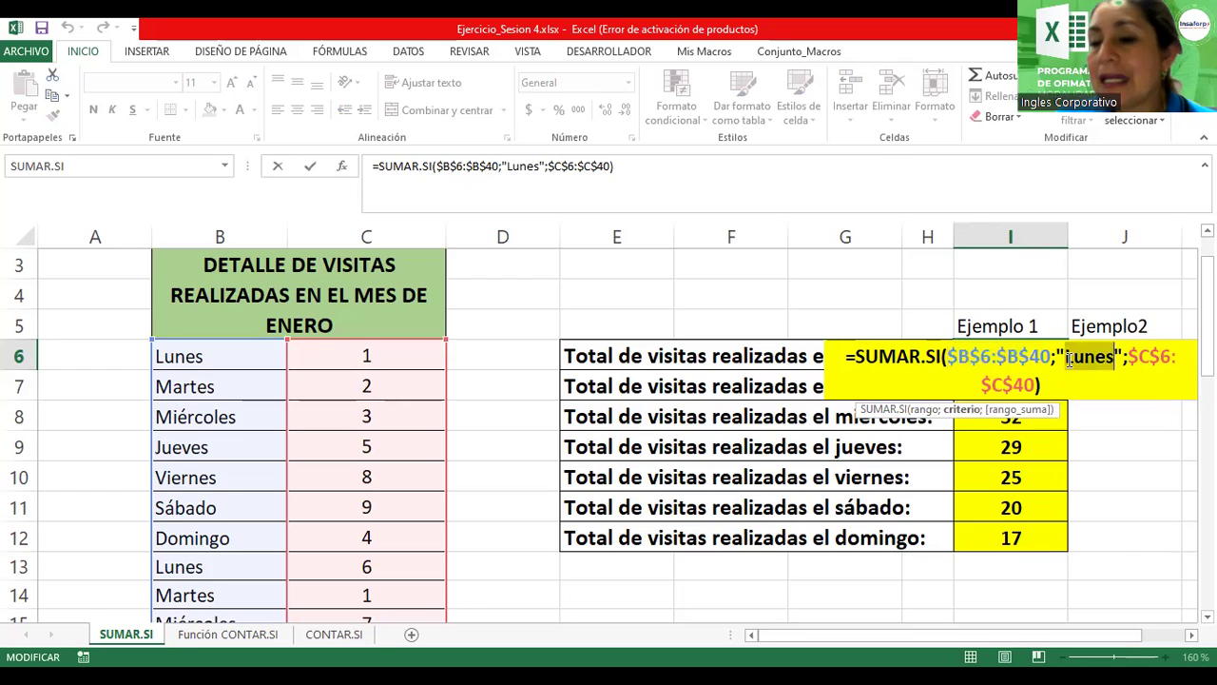
left_click_drag(1058, 356, 1124, 348)
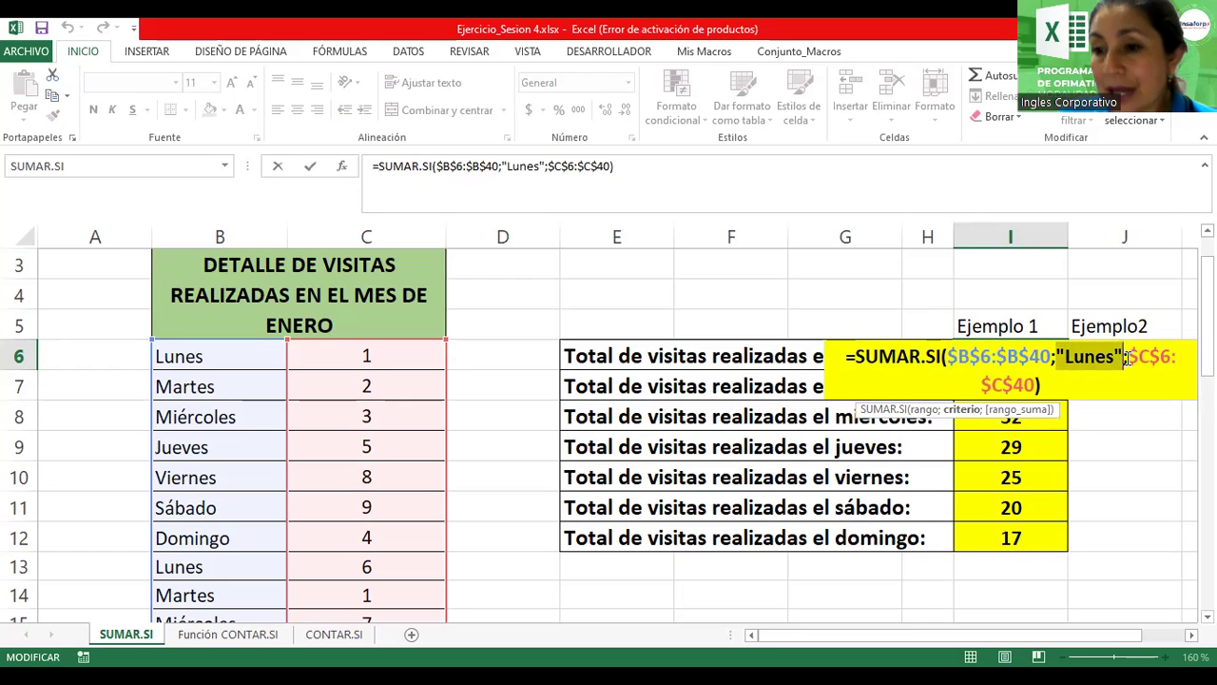
left_click_drag(1127, 356, 1158, 384)
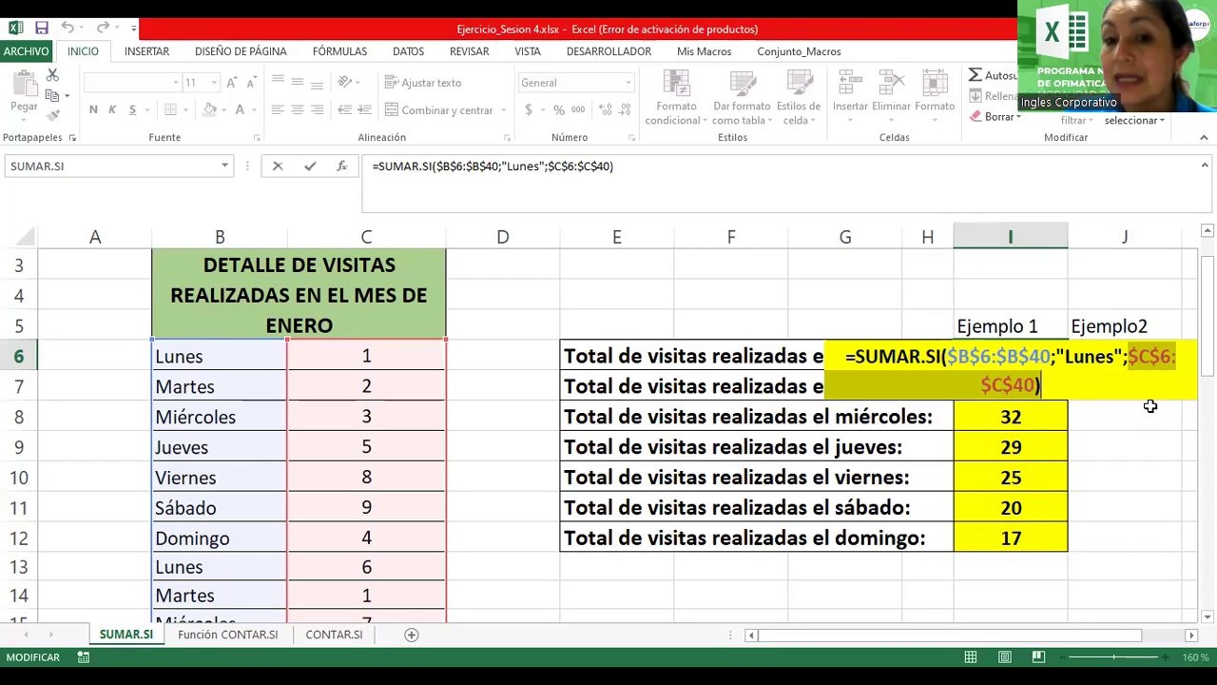
key("ctrl+Return")
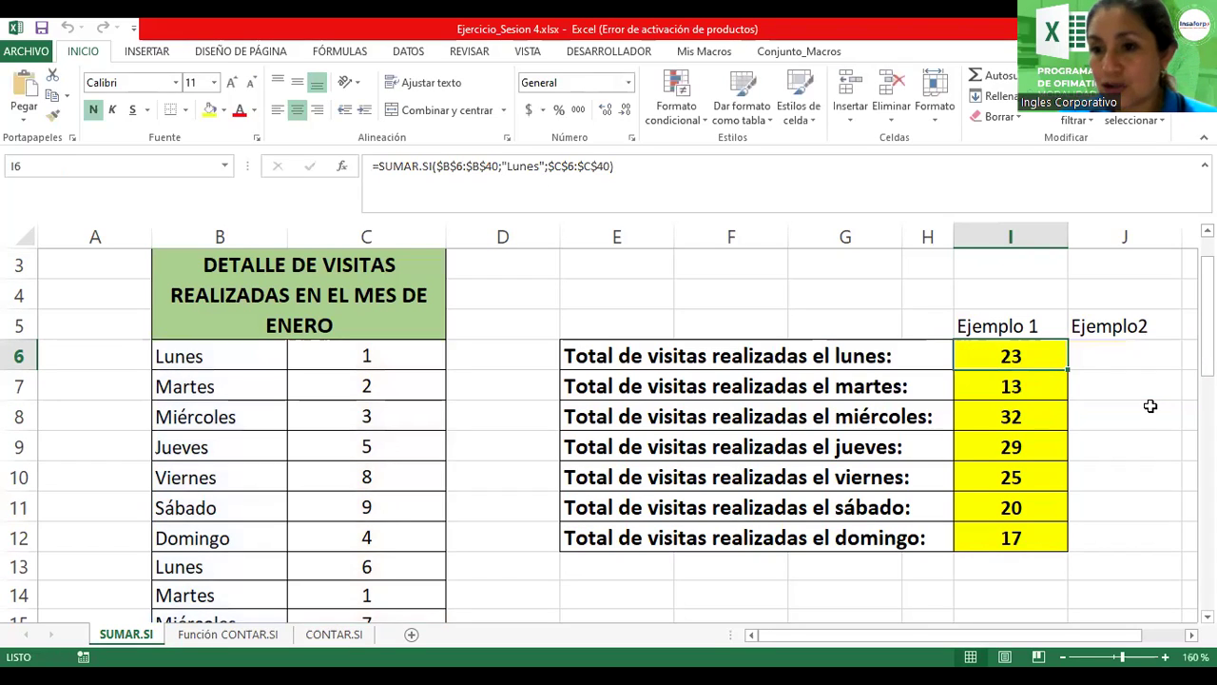
Step: Copy the Monday formula down to Sunday, undo it, and inspect the Tuesday formula's range
left_click_drag(1069, 371, 1068, 560)
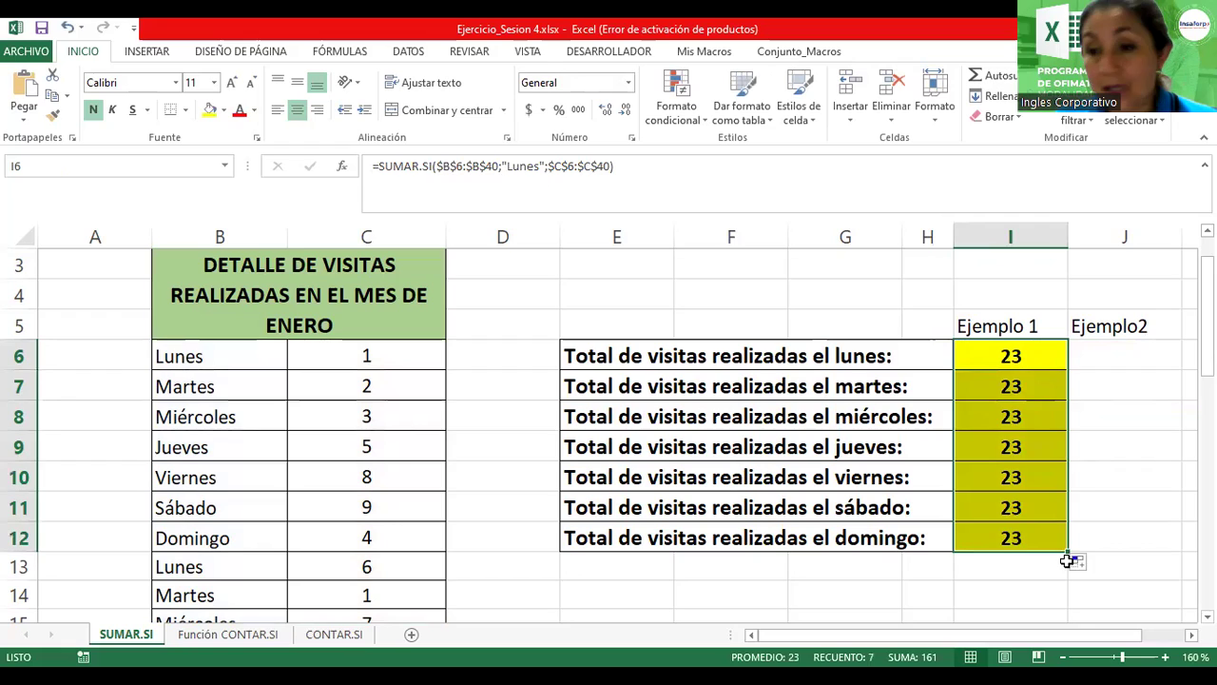
key("ctrl+z")
left_click(993, 382)
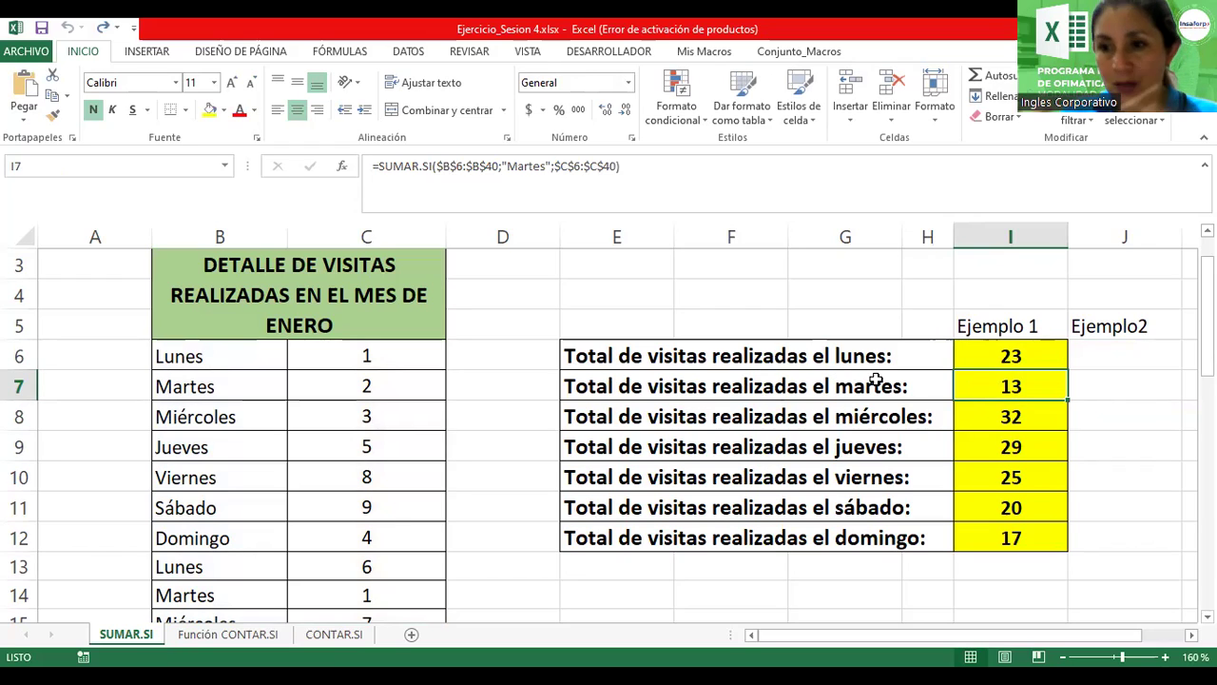
double_click(1016, 387)
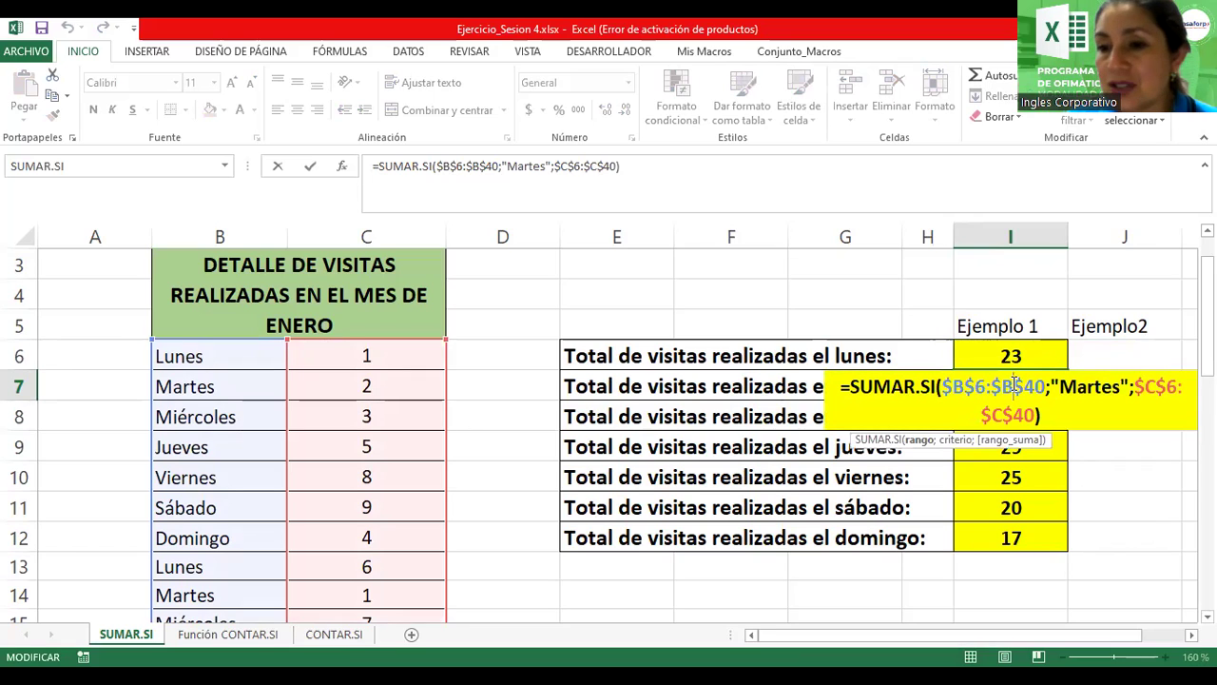
left_click_drag(942, 386, 1023, 386)
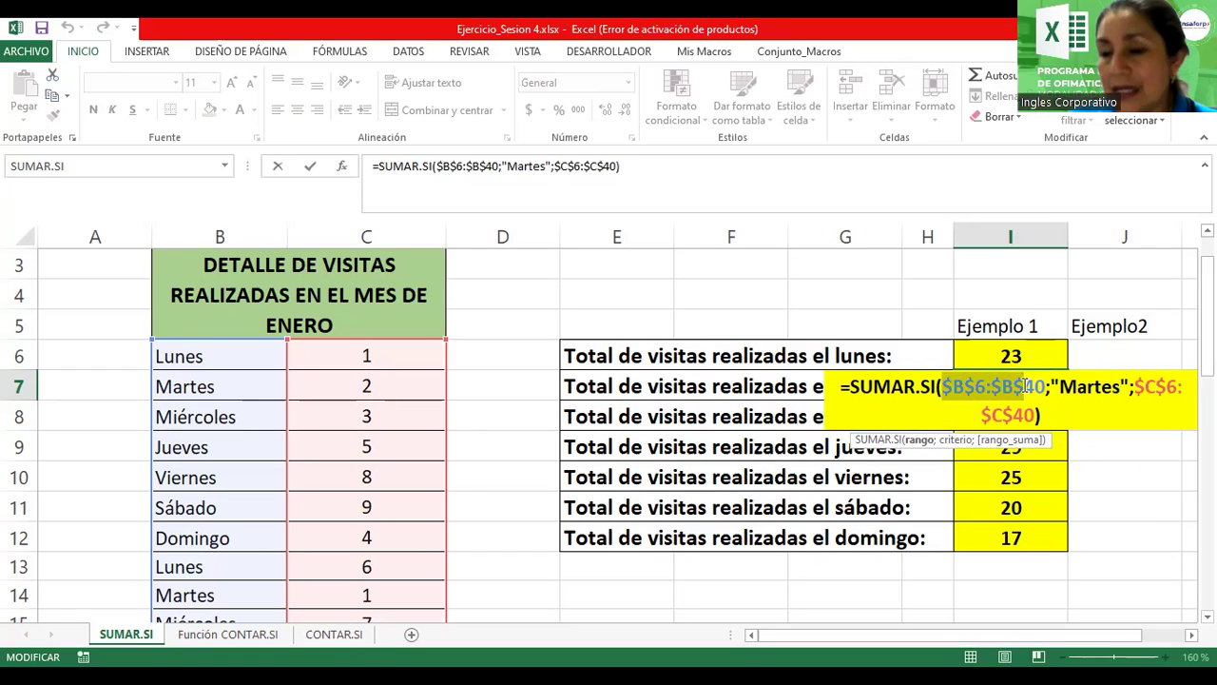
key("Escape")
left_click(353, 350)
Step: Select the day names in column B from B6 down to row 68
left_click_drag(257, 359, 244, 564)
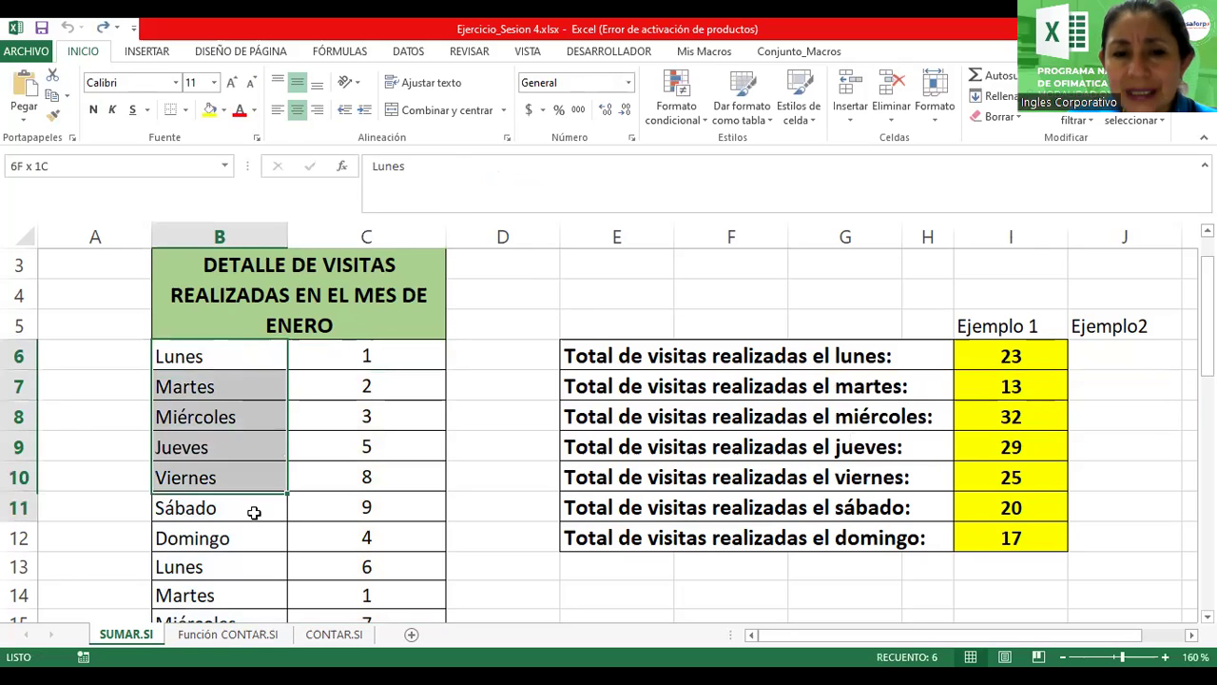
mouse_move(245, 564)
left_mouse_down()
mouse_move(247, 614)
mouse_move(279, 518)
left_mouse_up()
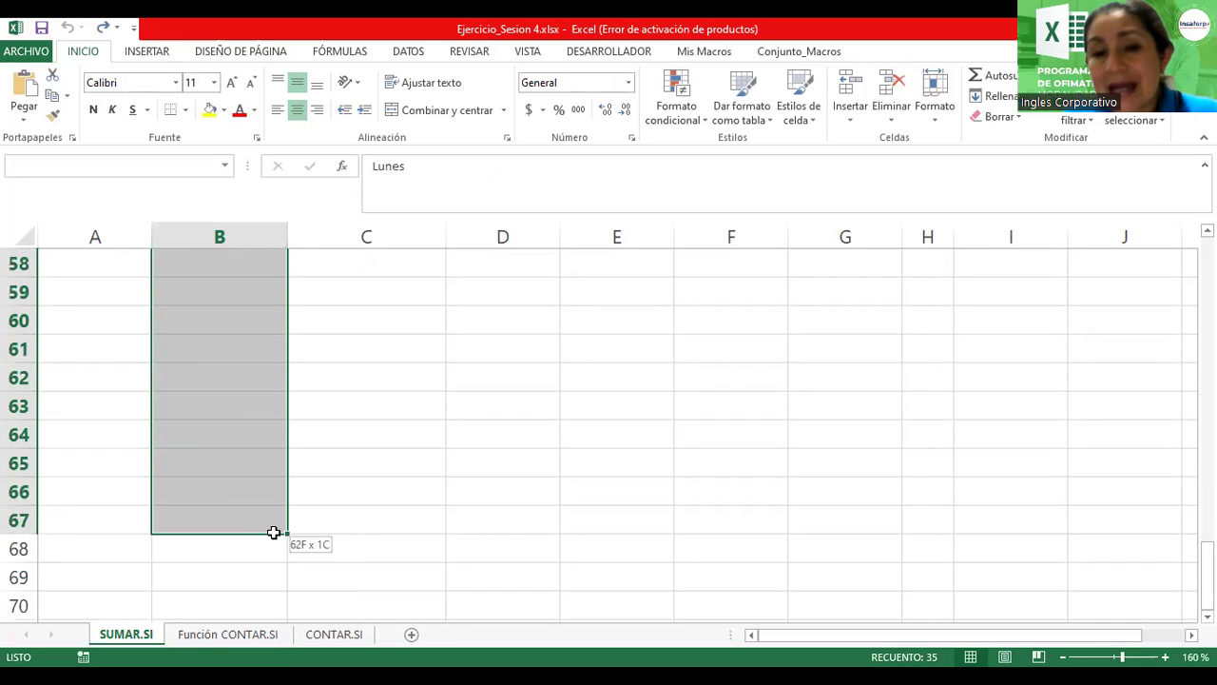
left_click_drag(279, 518, 269, 544)
scroll(1071, 346, "up", 3)
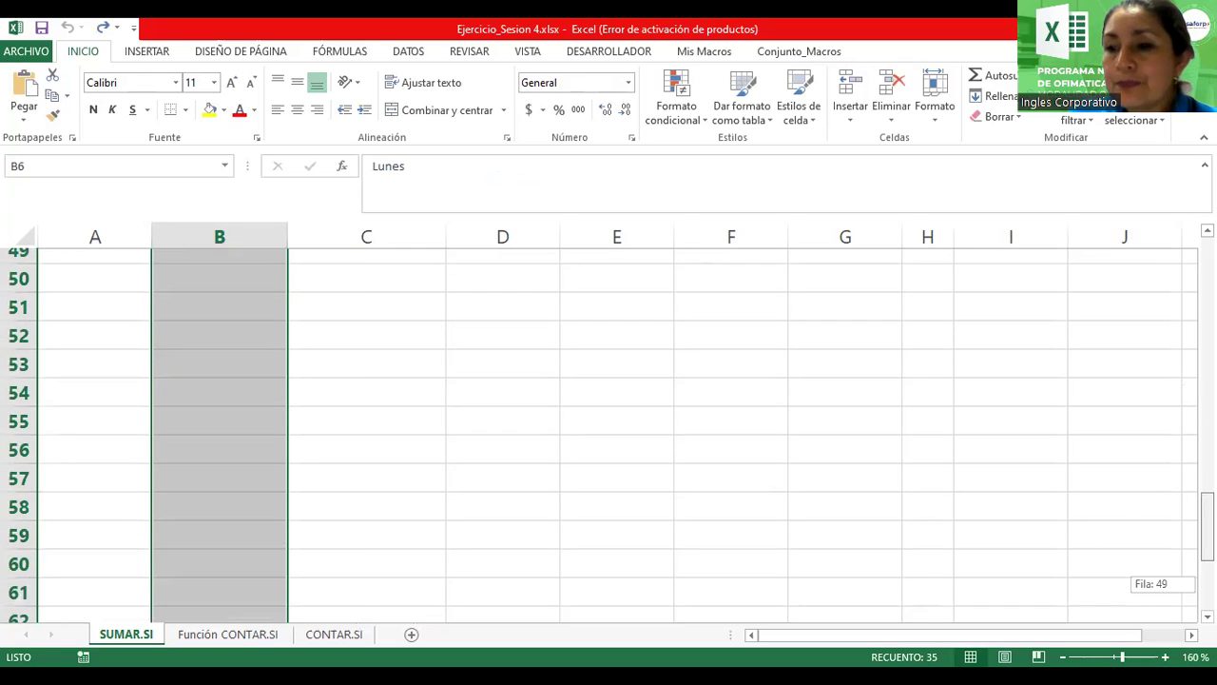
scroll(1071, 346, "up", 13)
left_click(1071, 346)
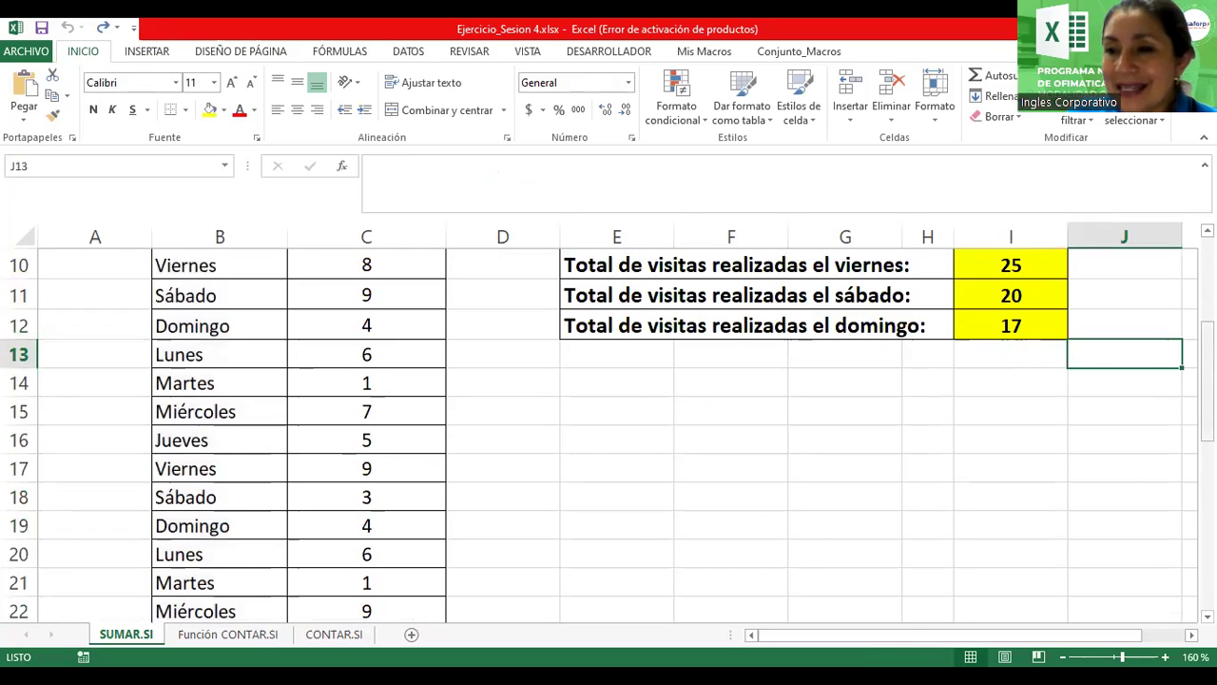
scroll(698, 356, "up", 3)
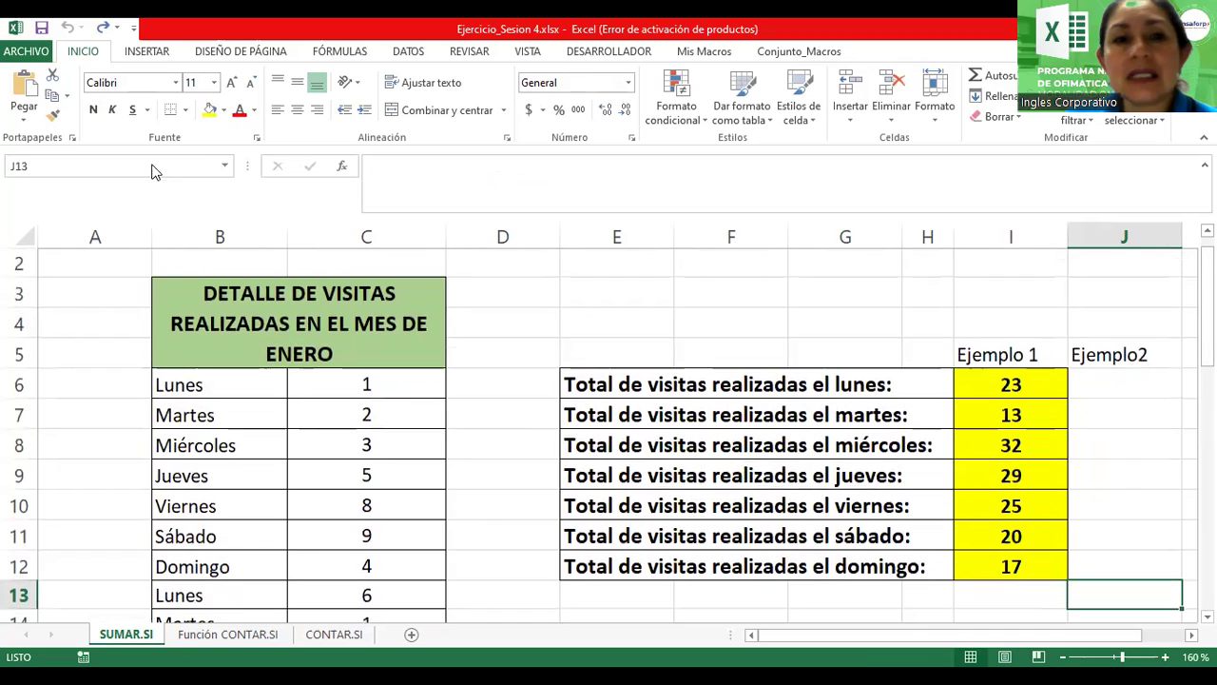
Step: Show the named range dias, then visitas, from the Name Box list
left_click(225, 165)
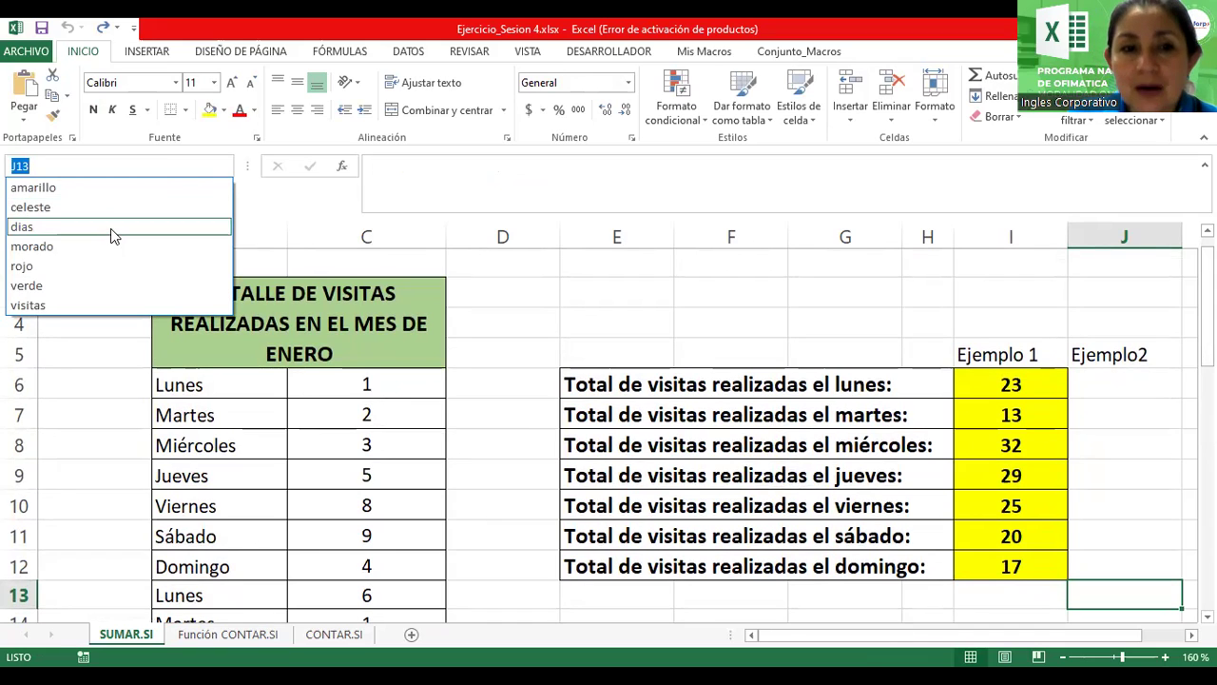
left_click(112, 228)
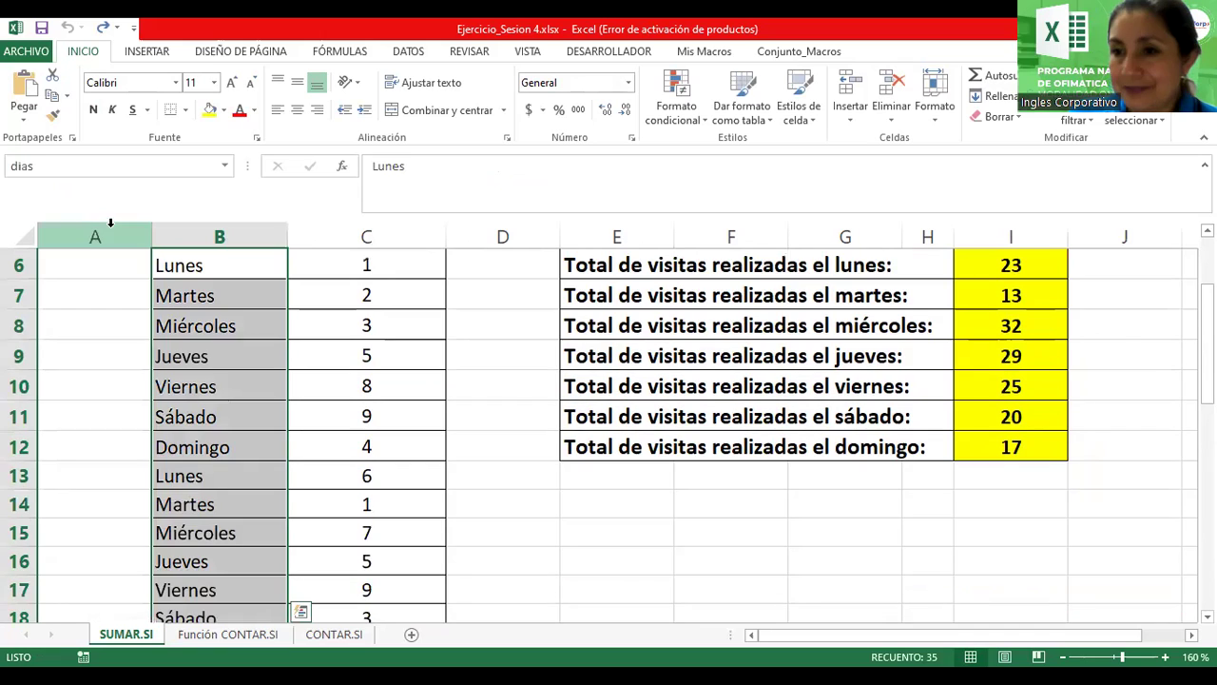
left_click(226, 167)
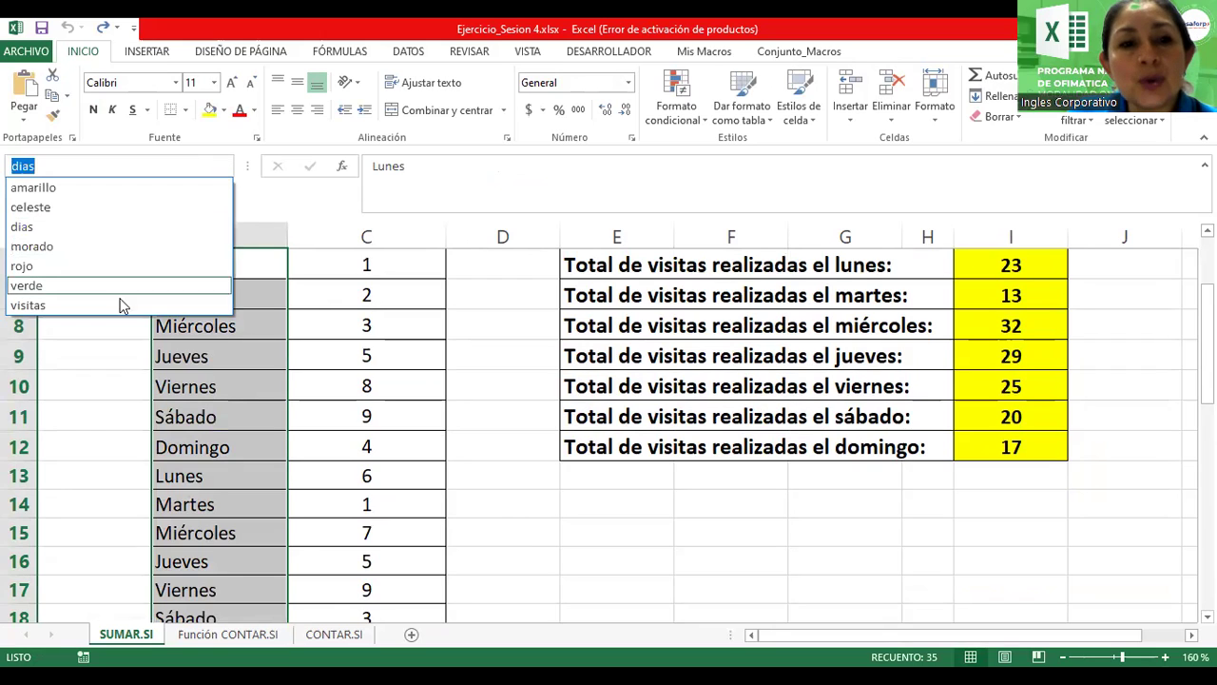
left_click(28, 305)
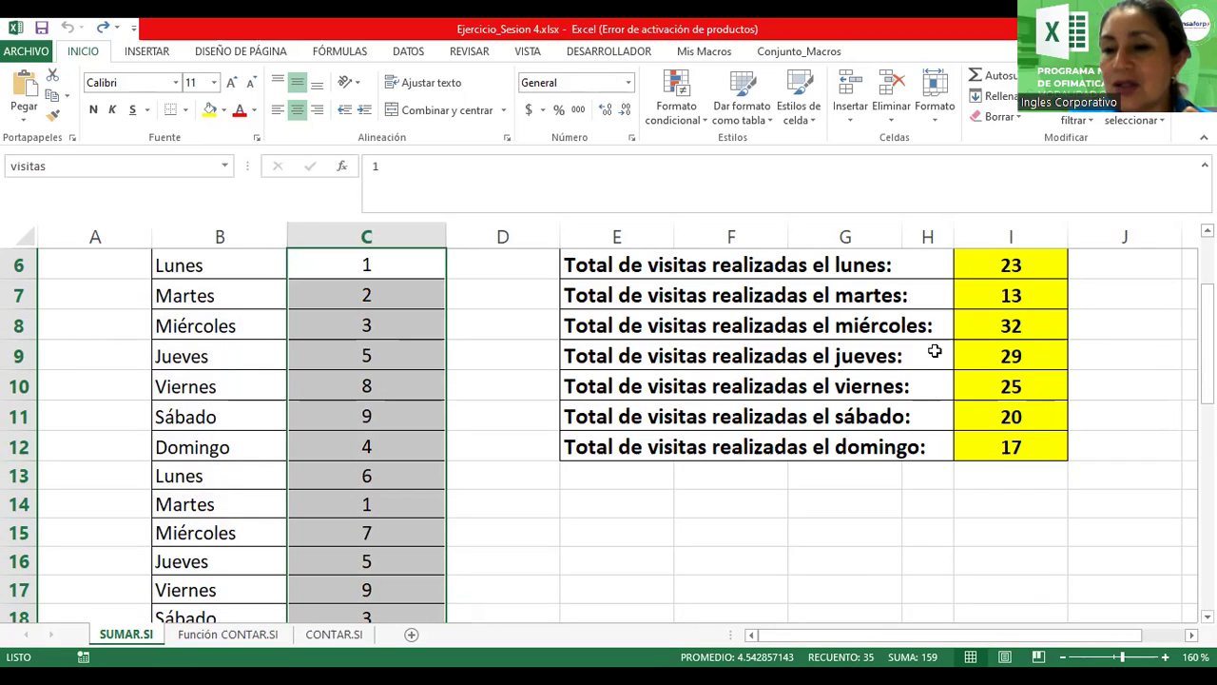
Step: Replace the Tuesday formula's $B$6:$B$40 range with the named range dias
scroll(1028, 385, "up", 1)
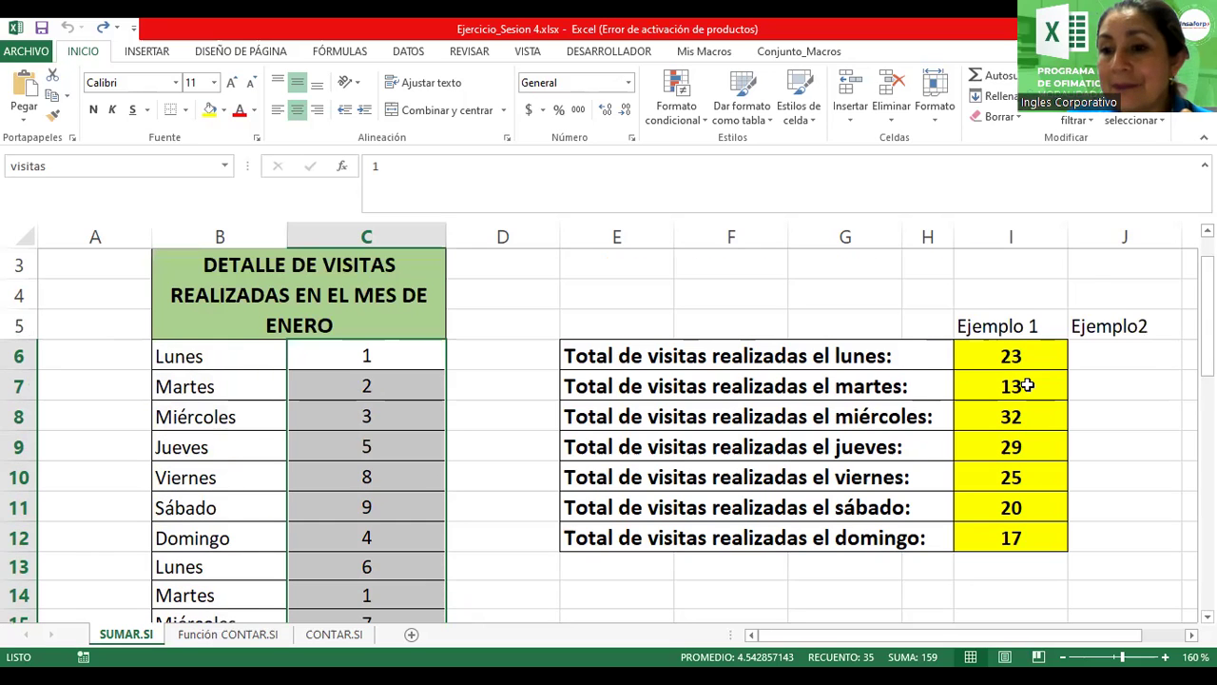
double_click(1027, 387)
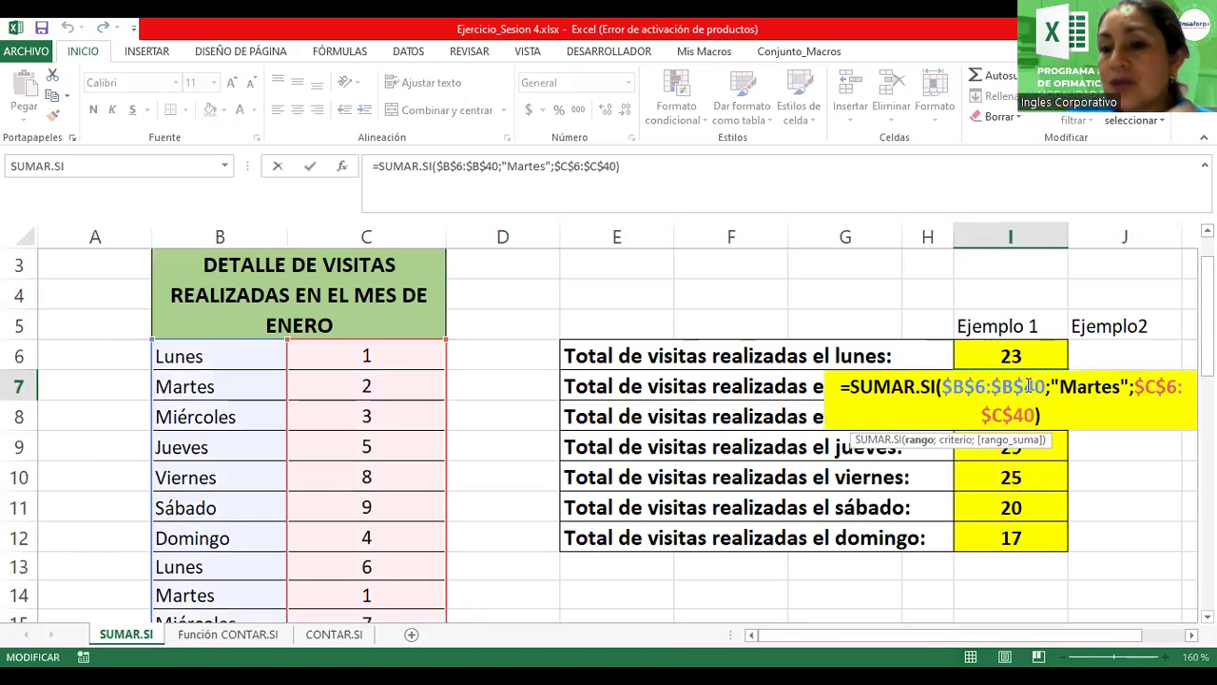
left_click_drag(1046, 386, 944, 388)
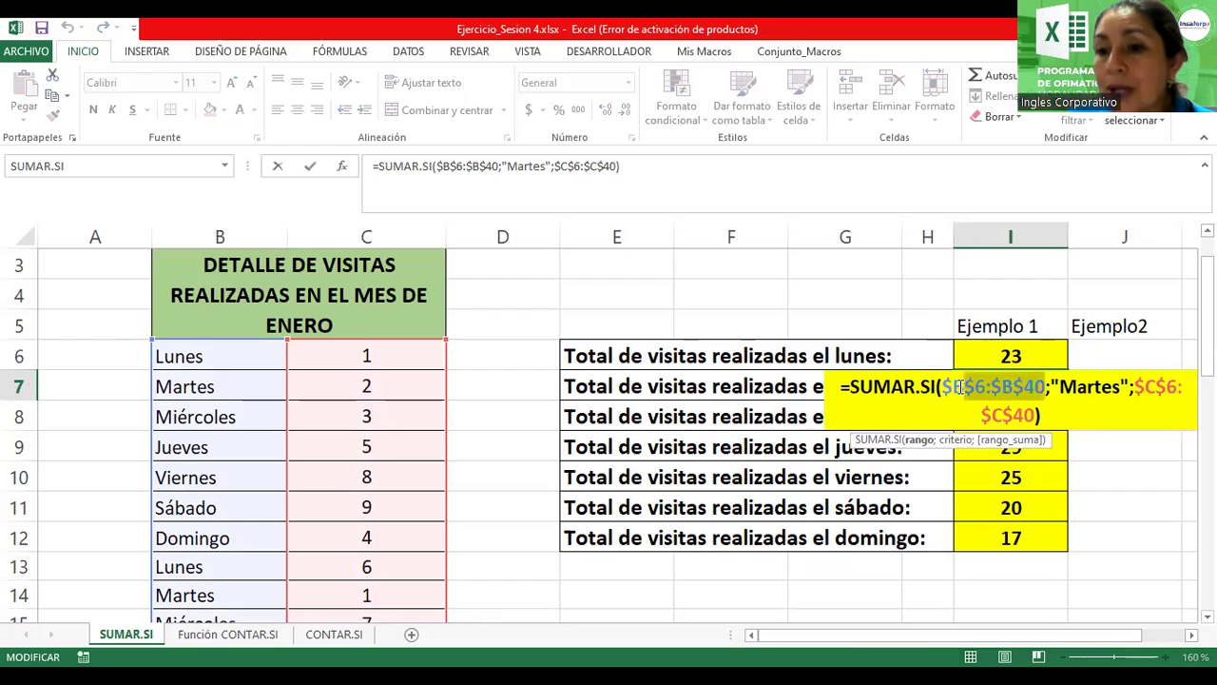
key("Escape")
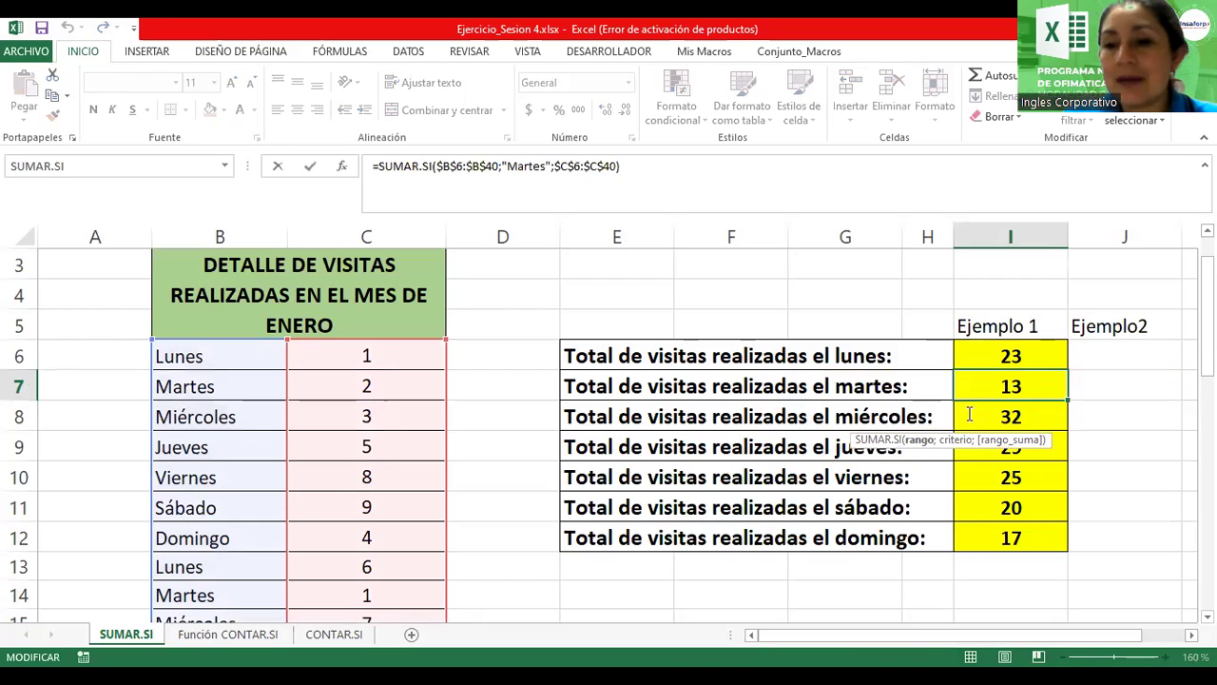
type("dias")
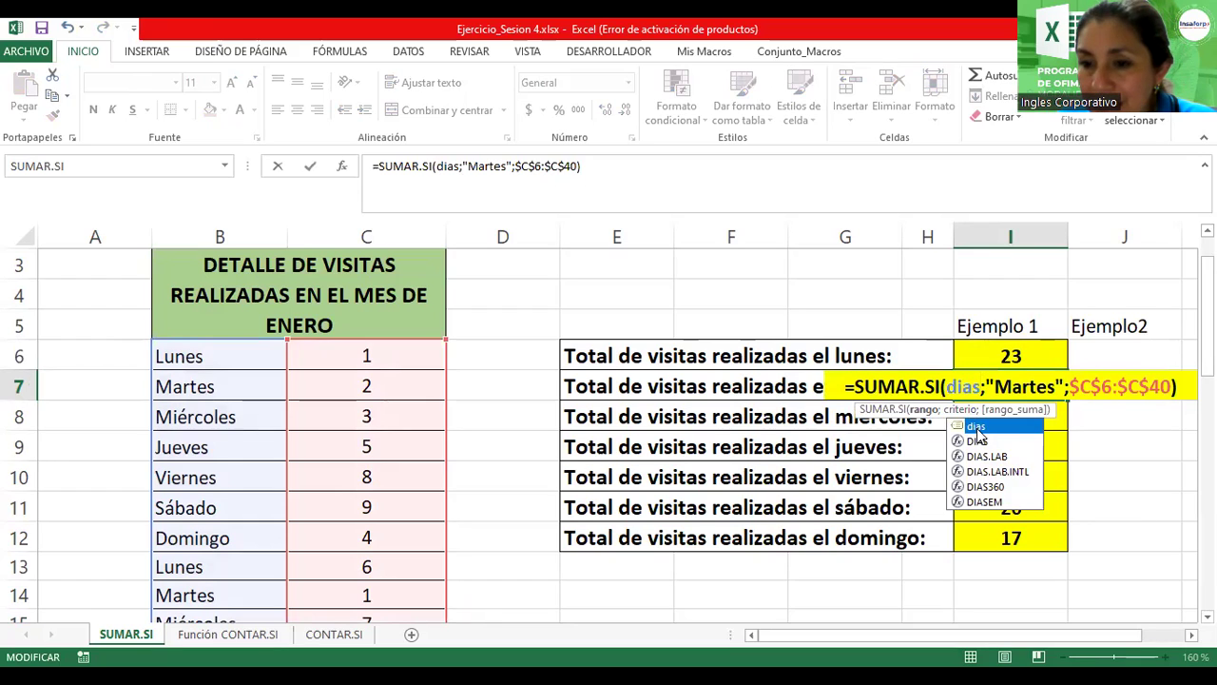
double_click(977, 427)
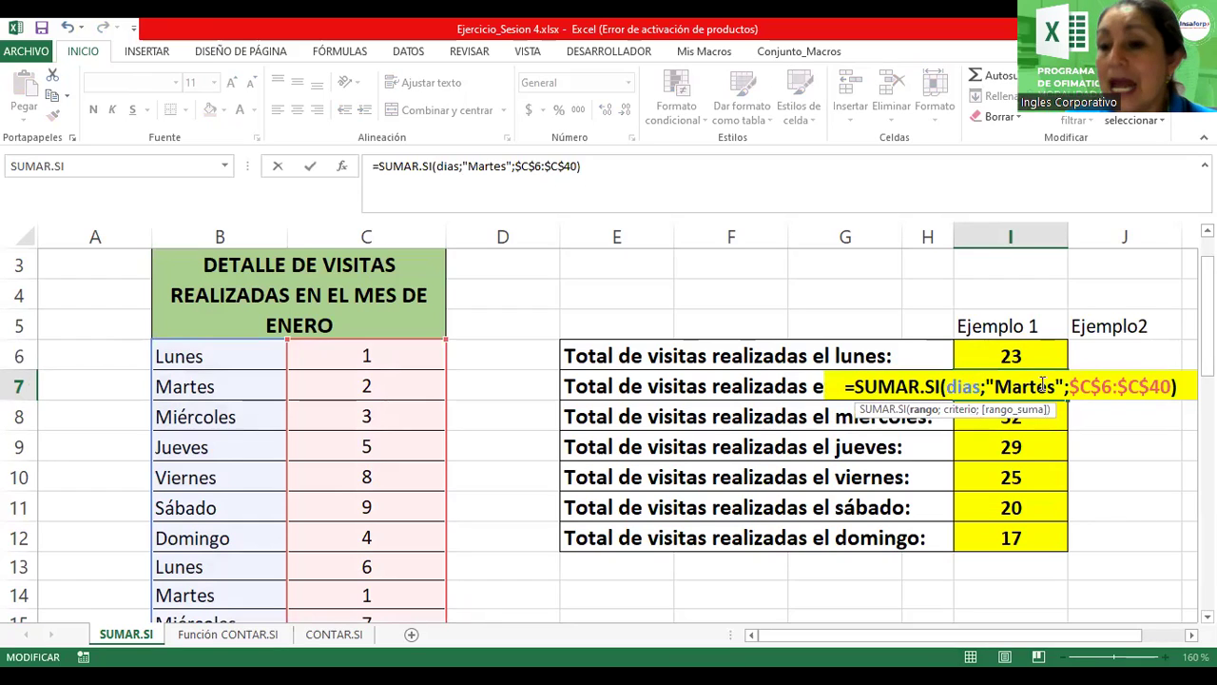
Step: Swap the $C$6:$C$40 sum range for visitas and confirm the Tuesday formula, returning 13
left_click_drag(1069, 386, 1168, 382)
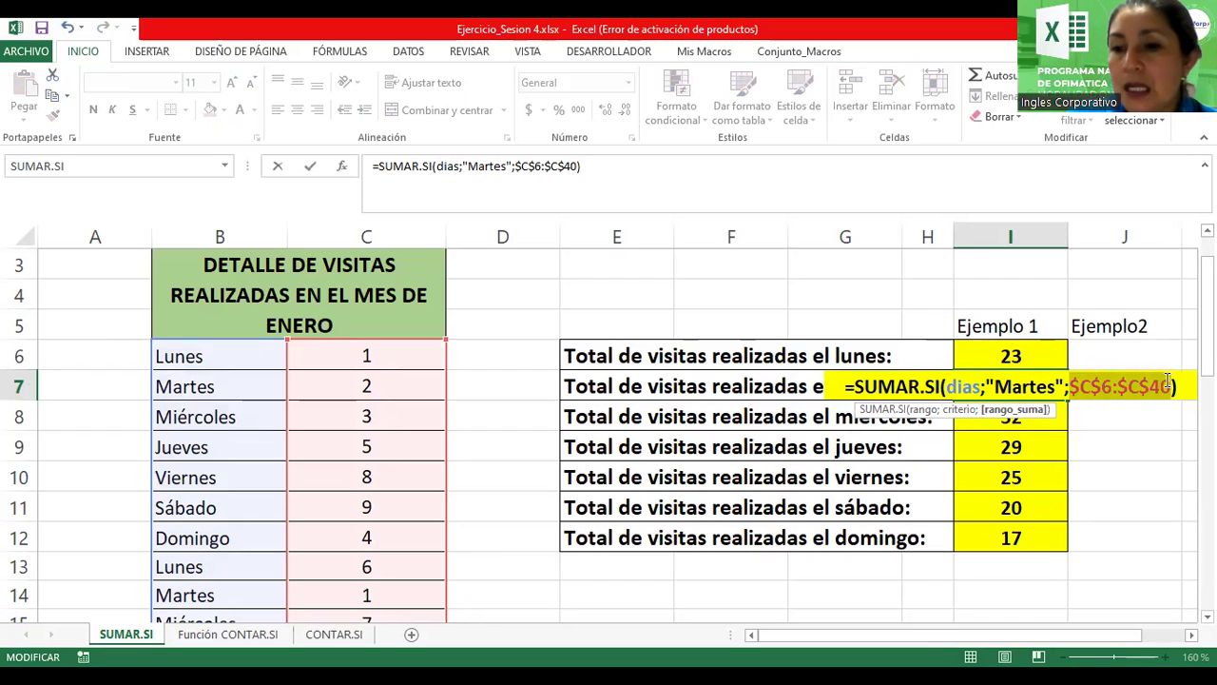
key("Delete")
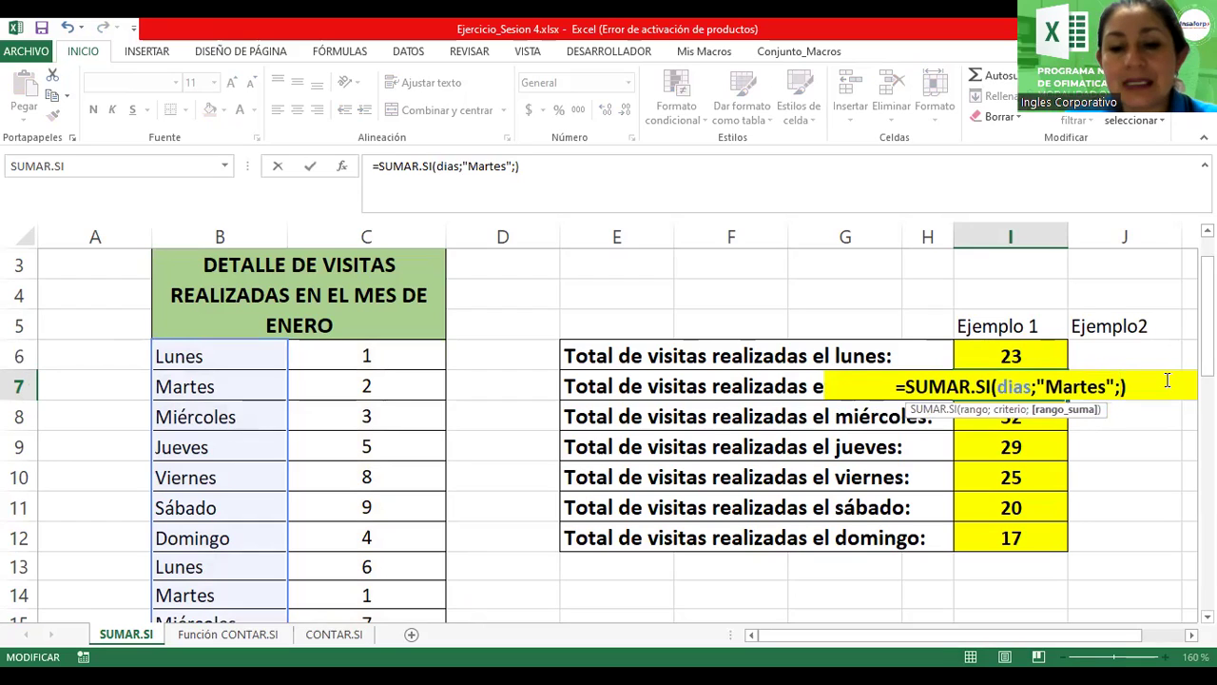
type("visi")
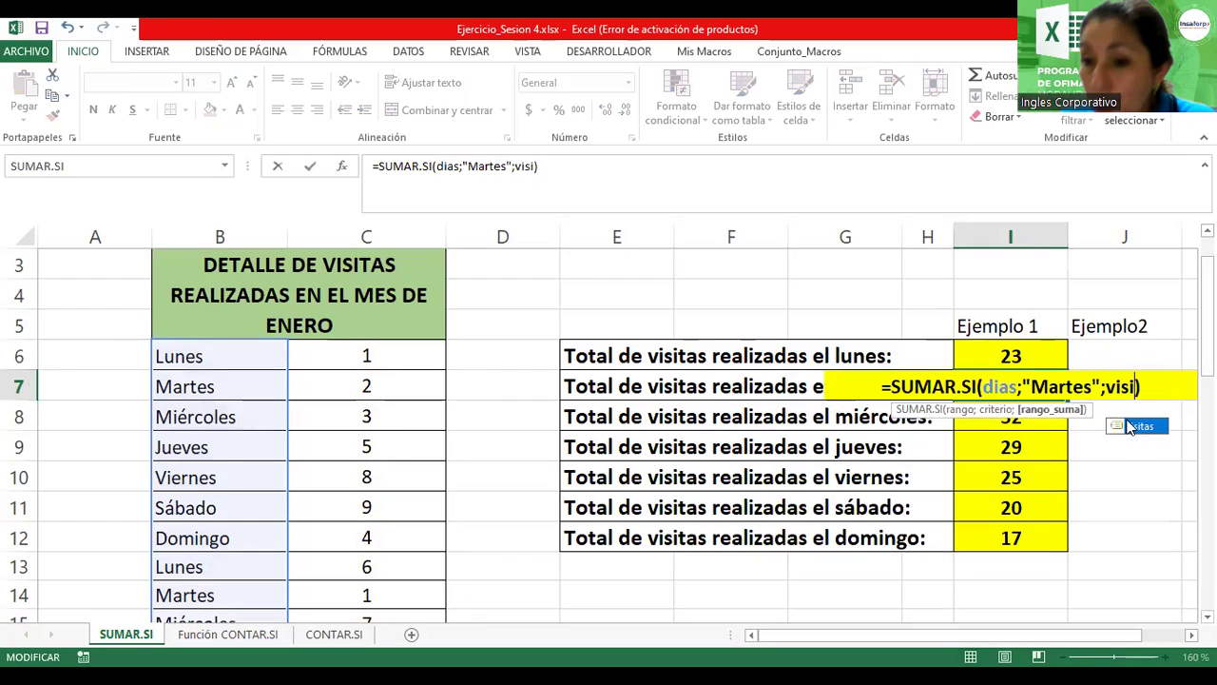
double_click(1137, 427)
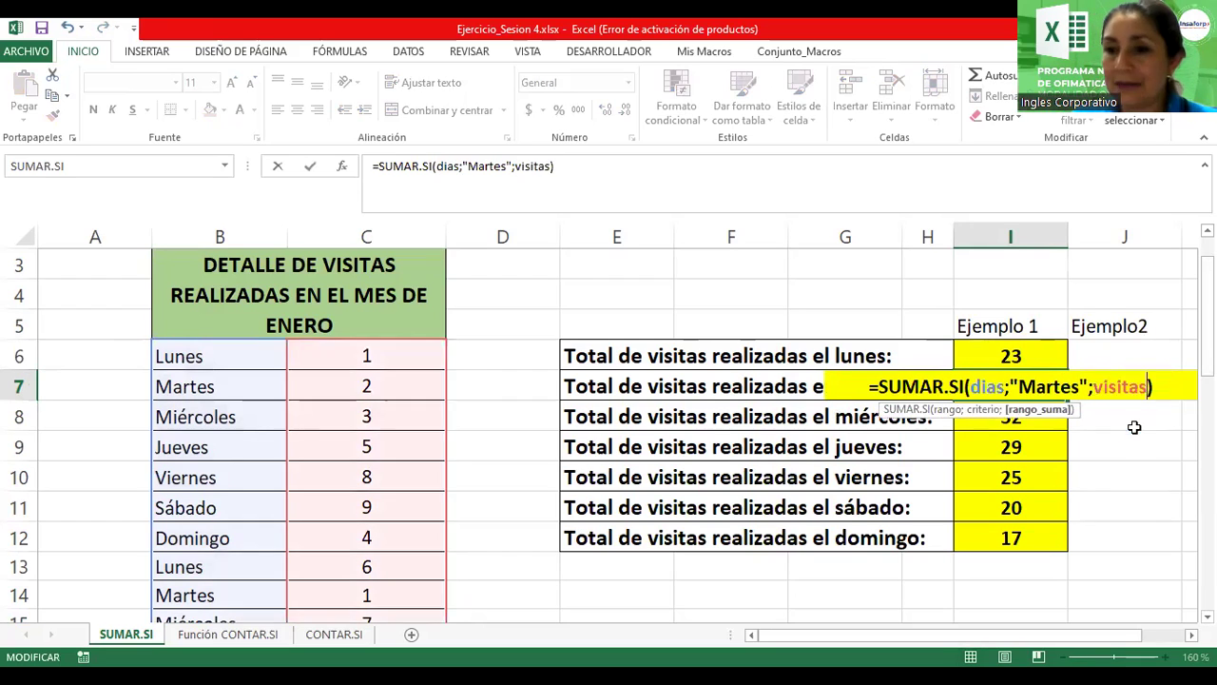
left_click(985, 385)
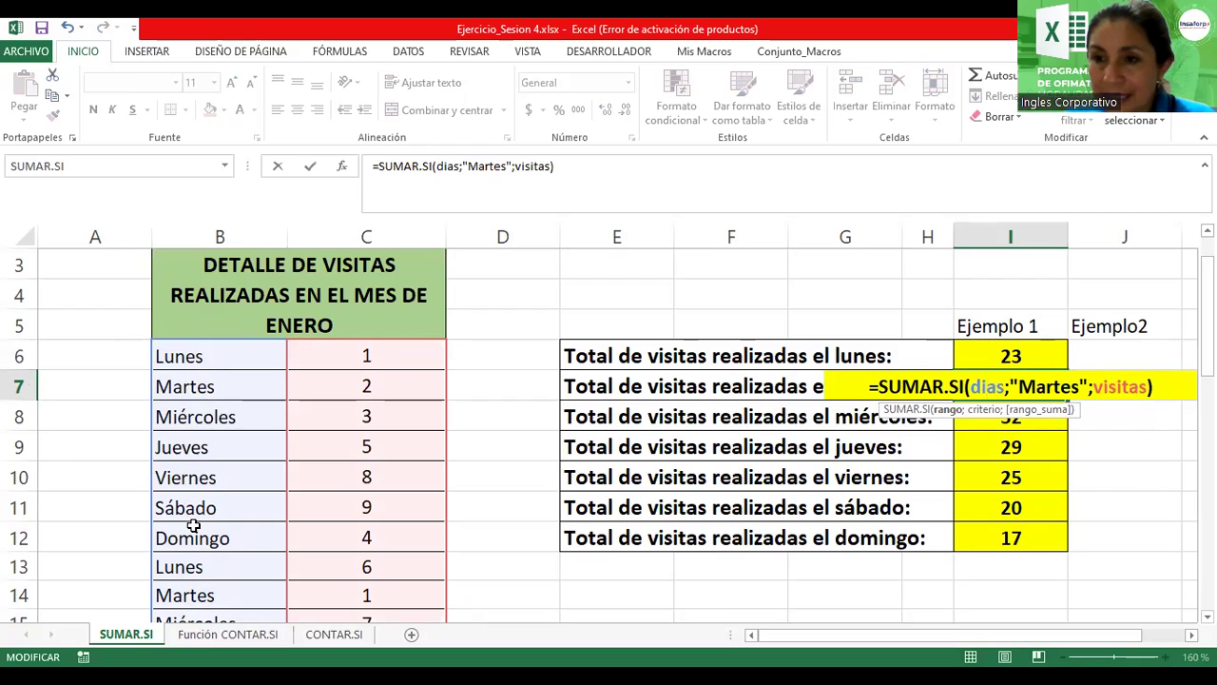
left_click(1094, 387)
left_click_drag(1094, 387, 1148, 387)
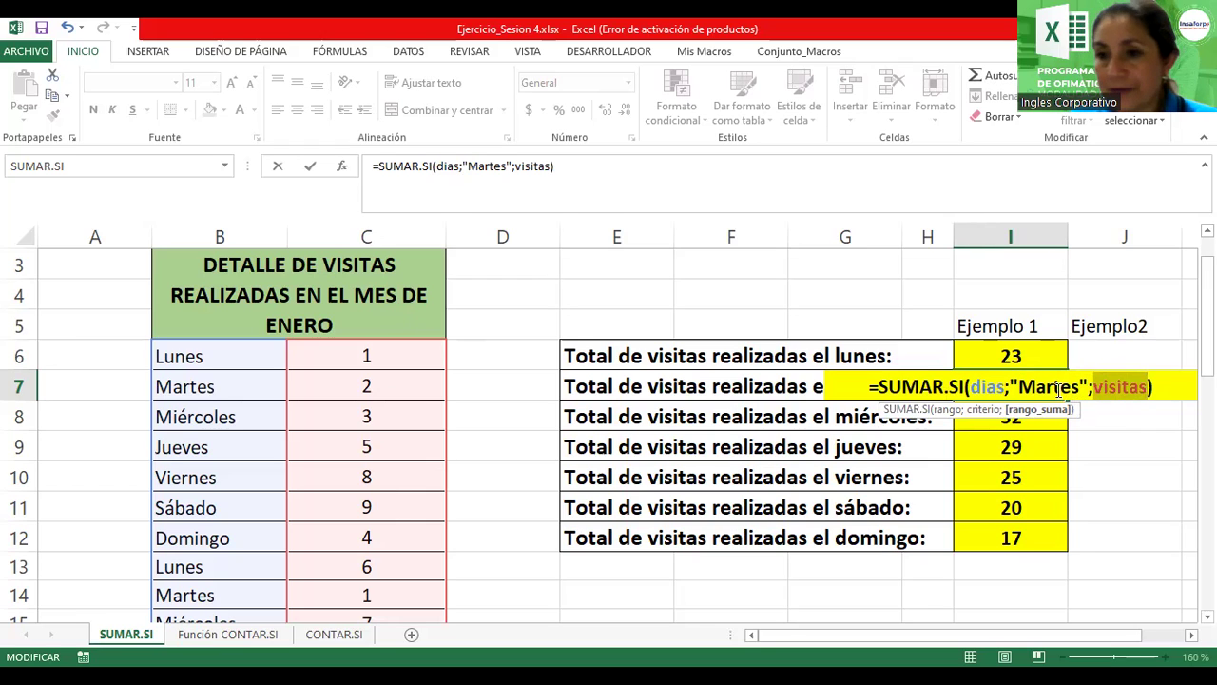
key("Return")
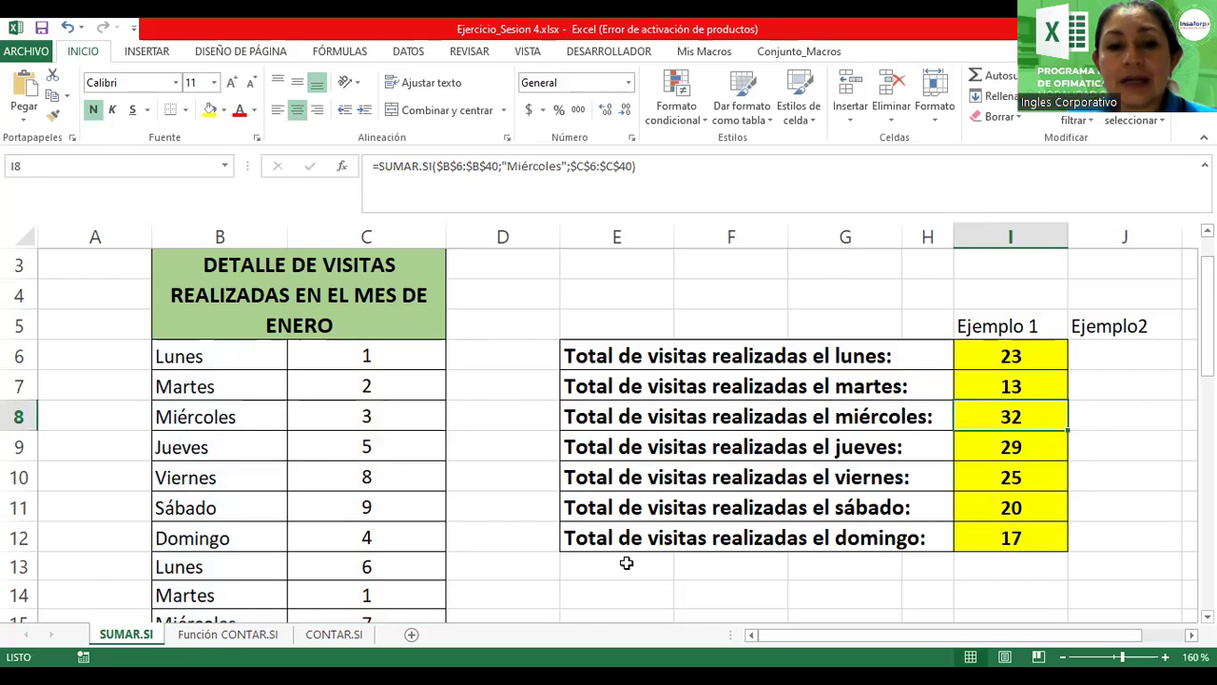
Step: Switch to the Función CONTAR.SI sheet and enter =contar in H4 to list CONTAR.SI suggestions
key("ctrl+Page_Down")
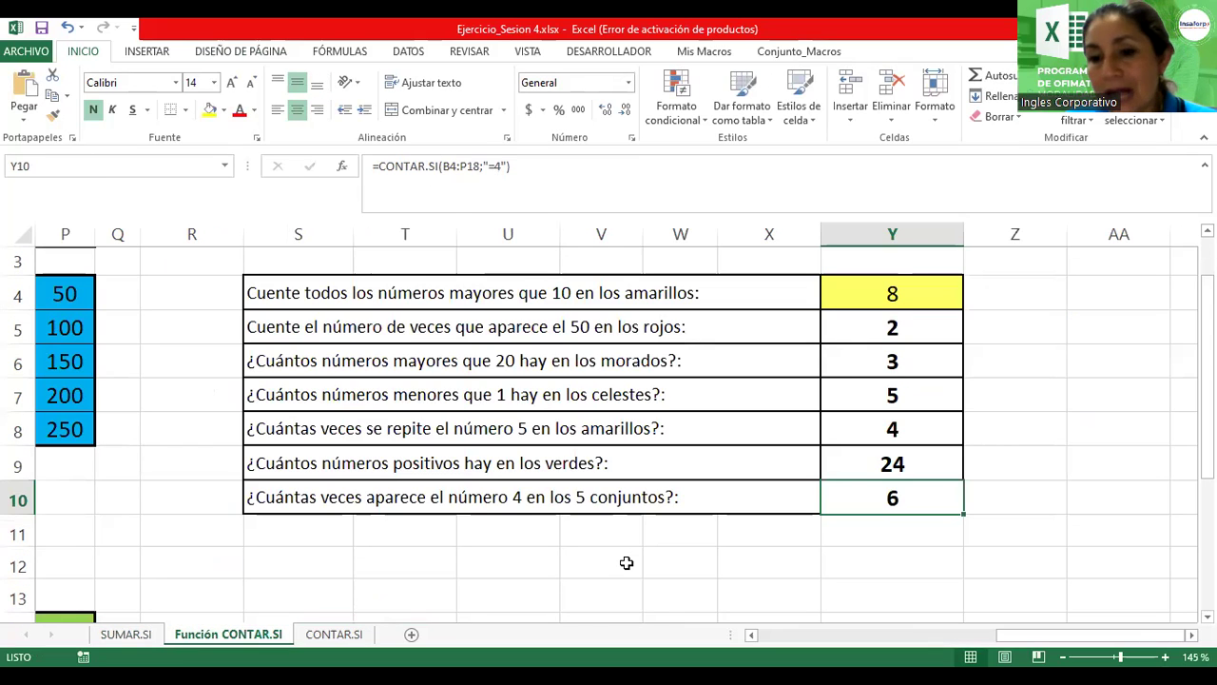
left_click_drag(1039, 639, 794, 639)
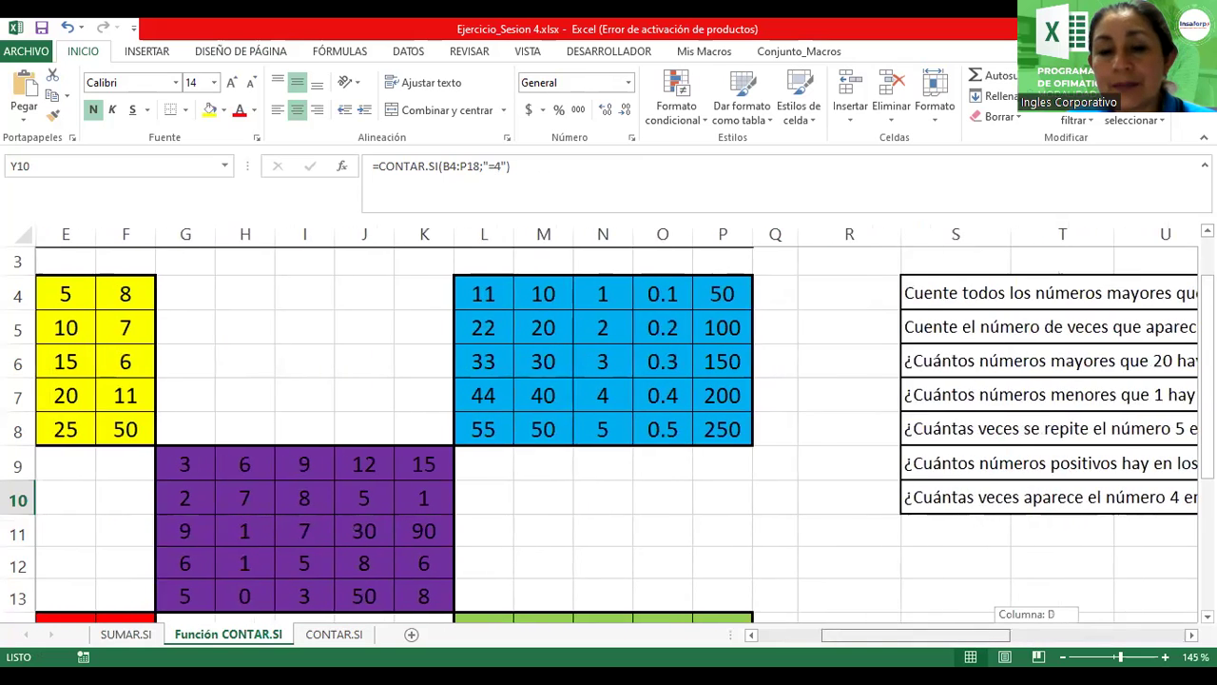
left_click(451, 289)
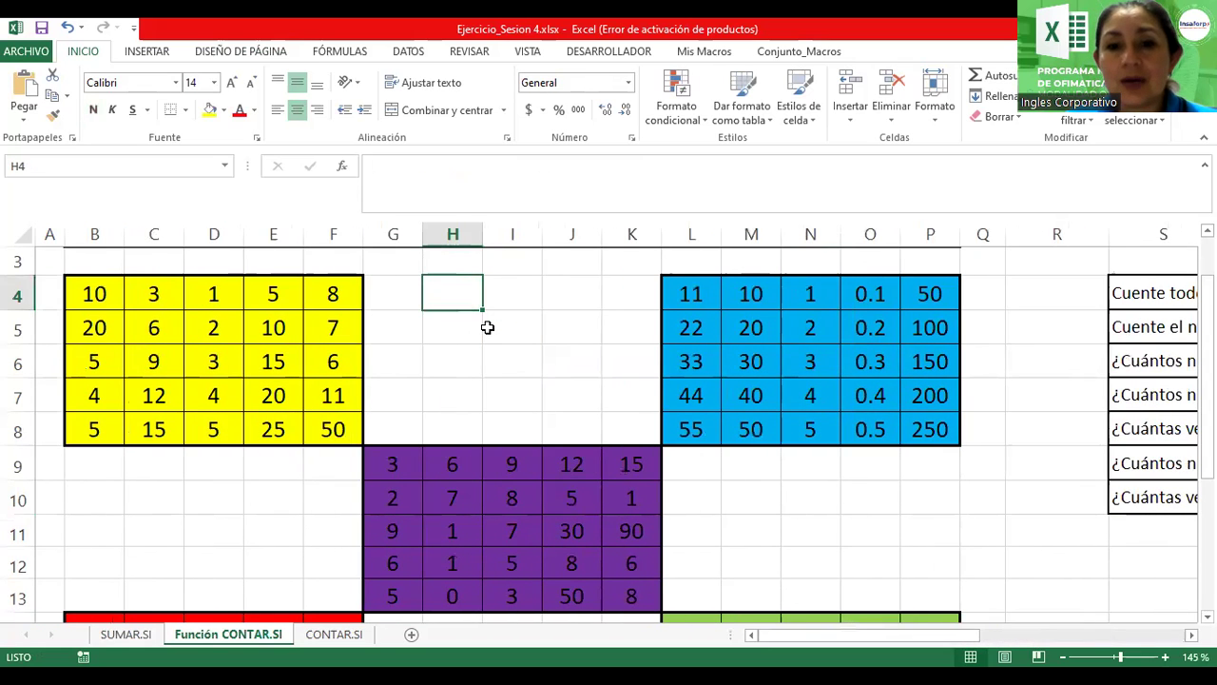
type("=")
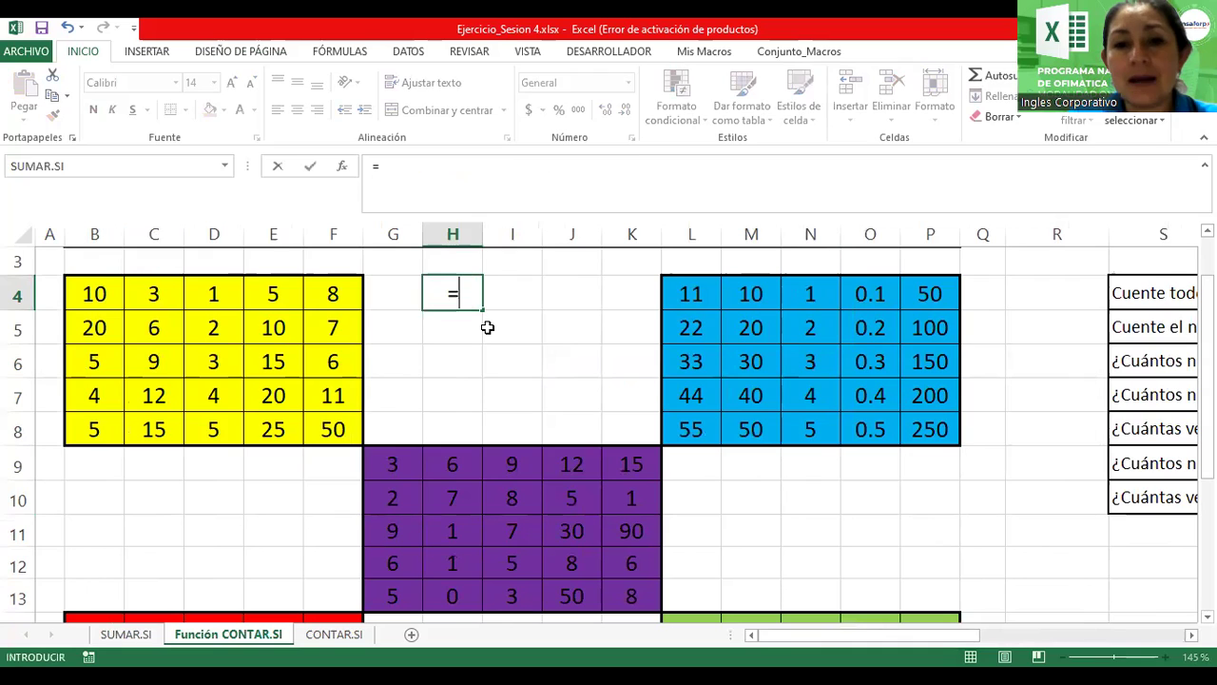
type("sco")
key("BackSpace")
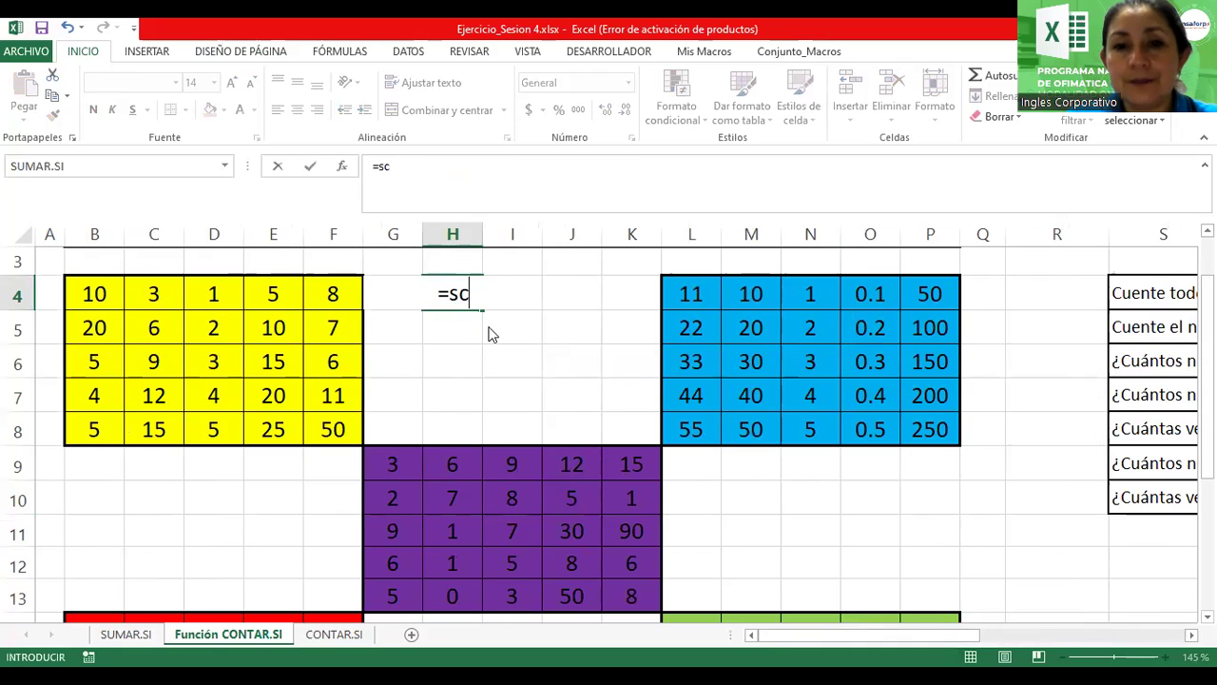
key("BackSpace")
key("BackSpace")
type("contar")
left_click(492, 355)
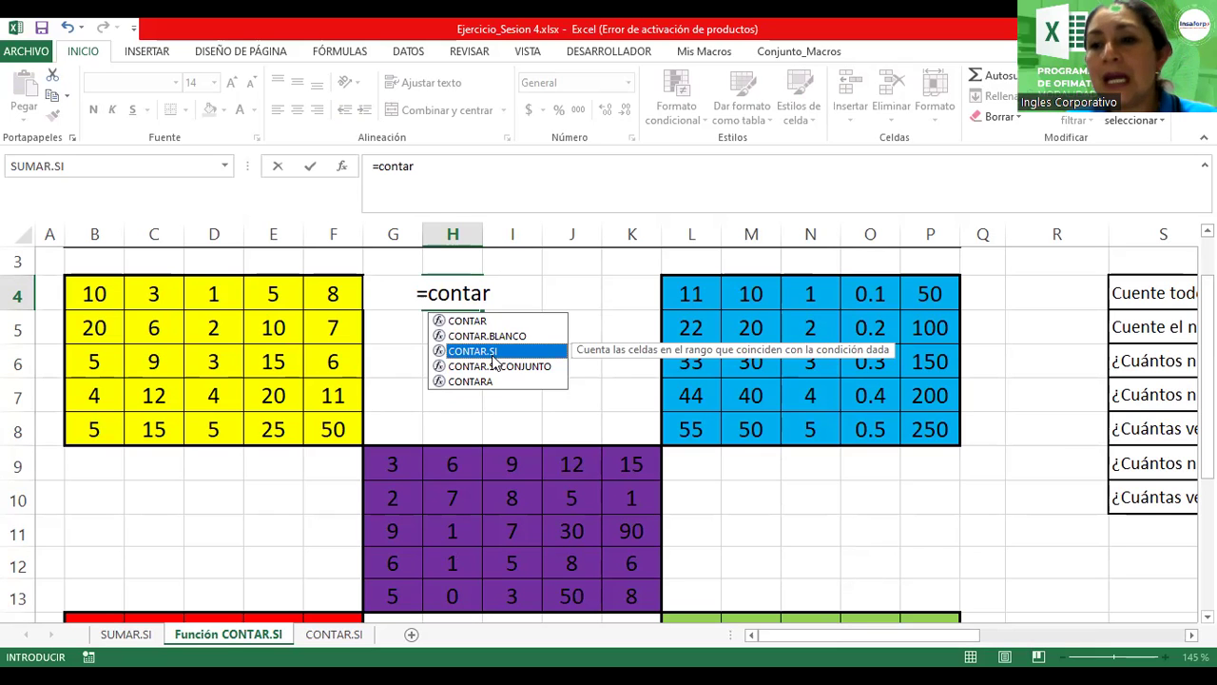
left_click_drag(866, 635, 1111, 647)
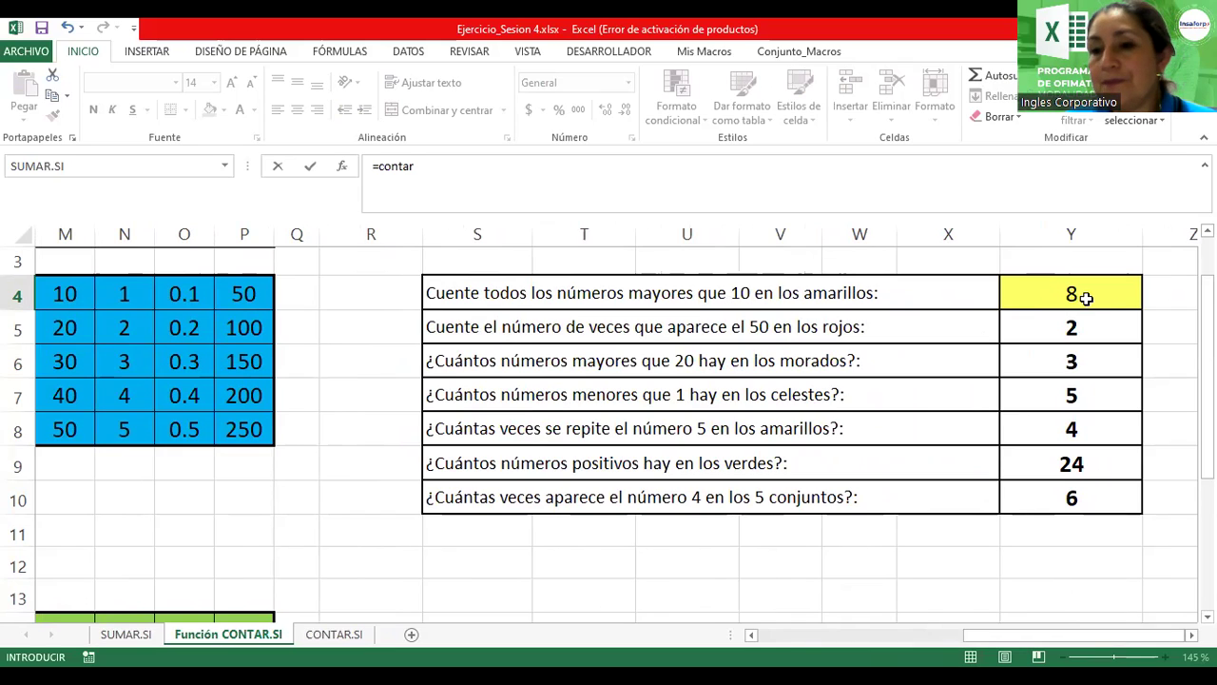
key("Escape")
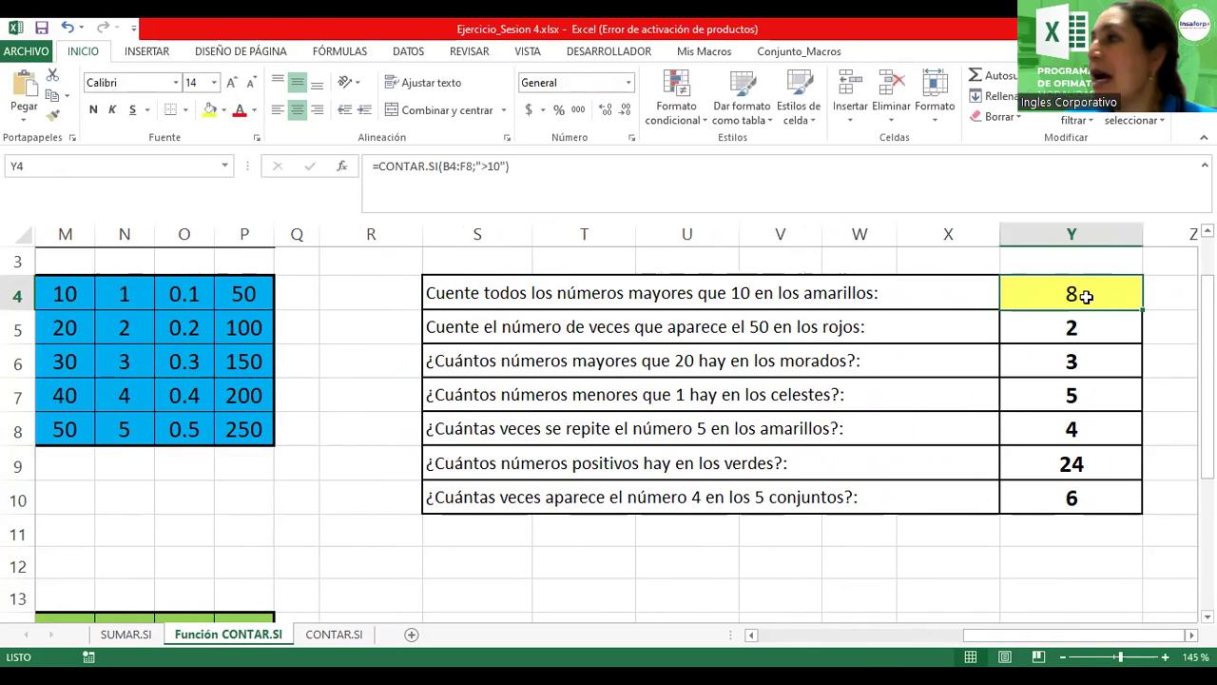
double_click(1040, 295)
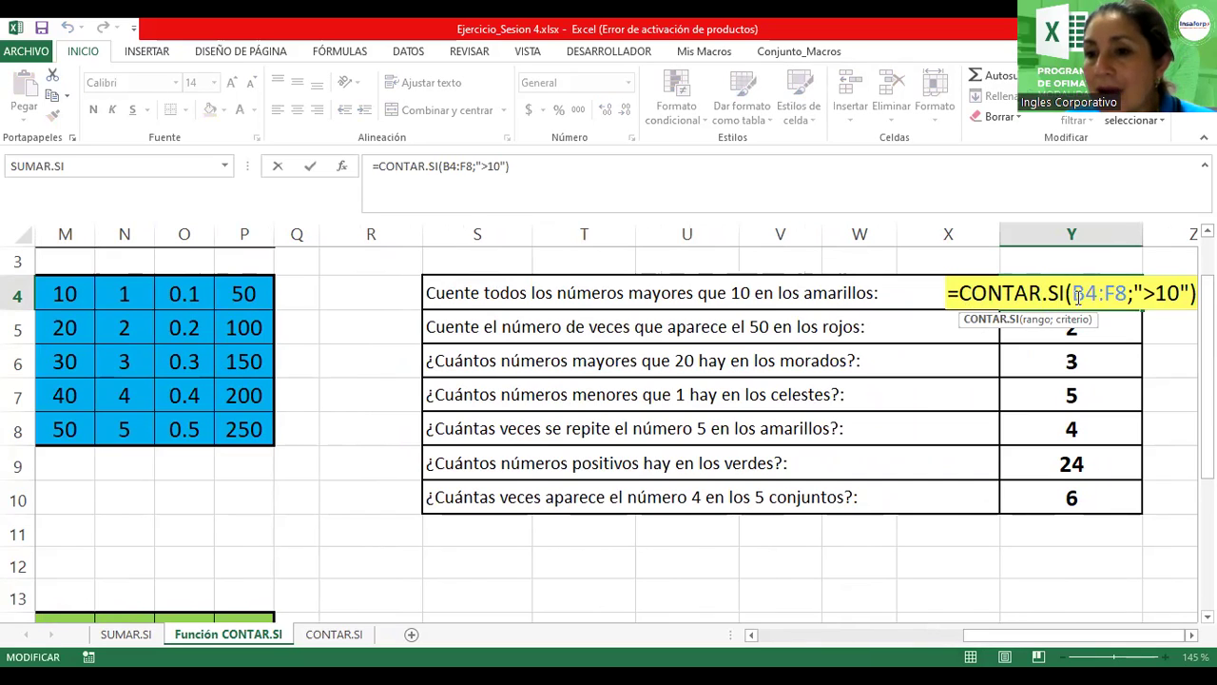
left_click_drag(1073, 294, 1126, 296)
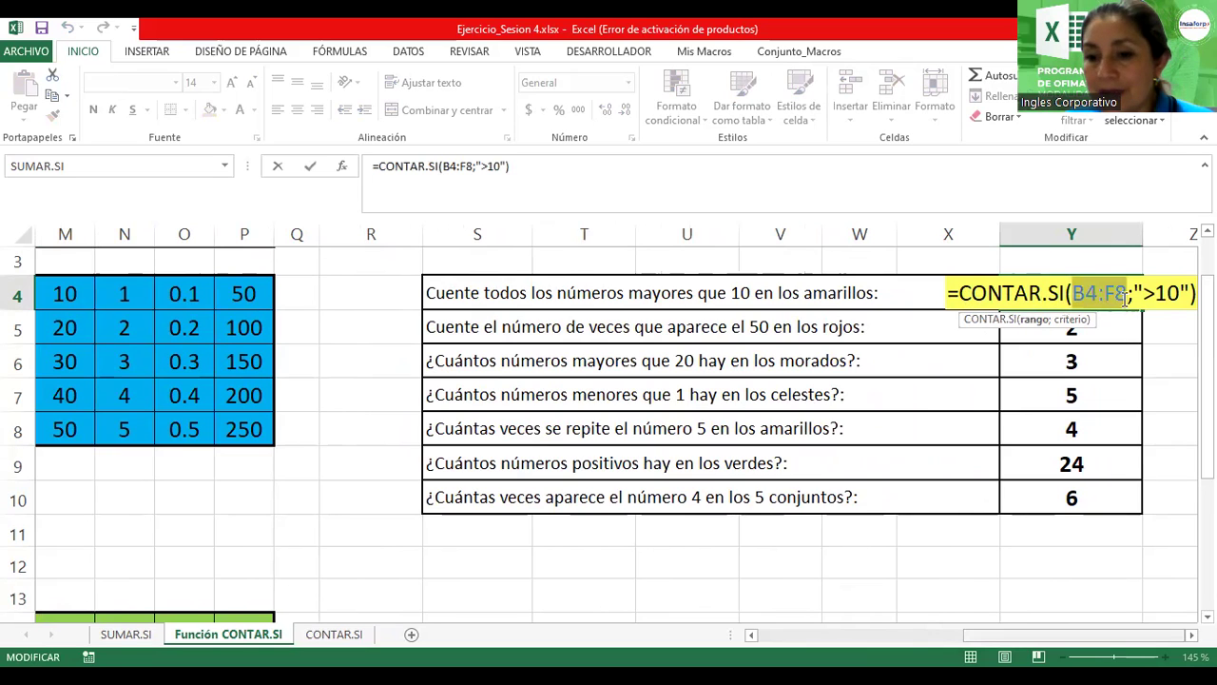
scroll(1125, 297, "left", 5)
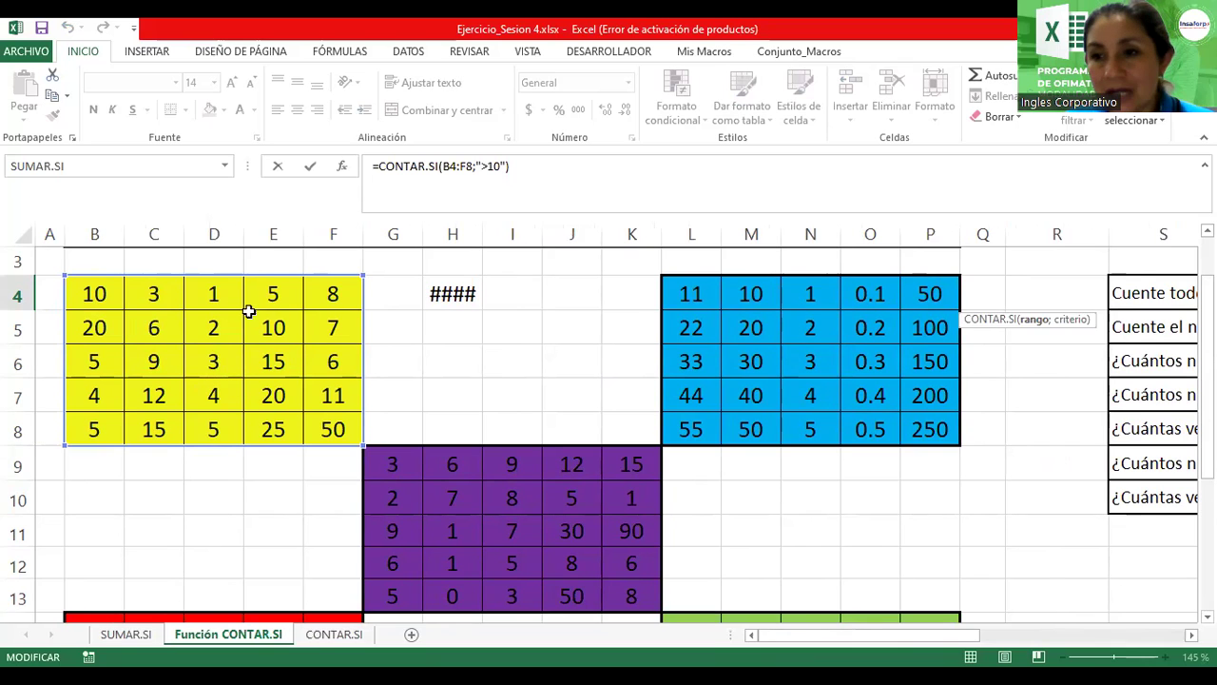
scroll(748, 561, "right", 5)
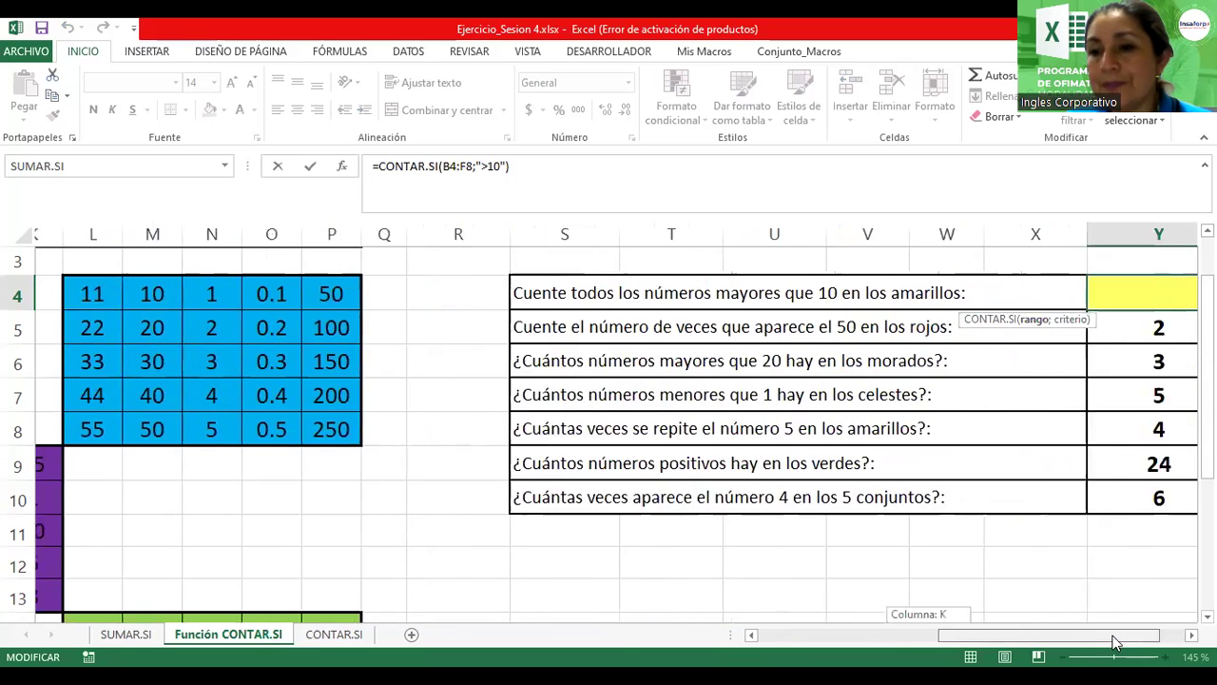
left_click(1157, 295)
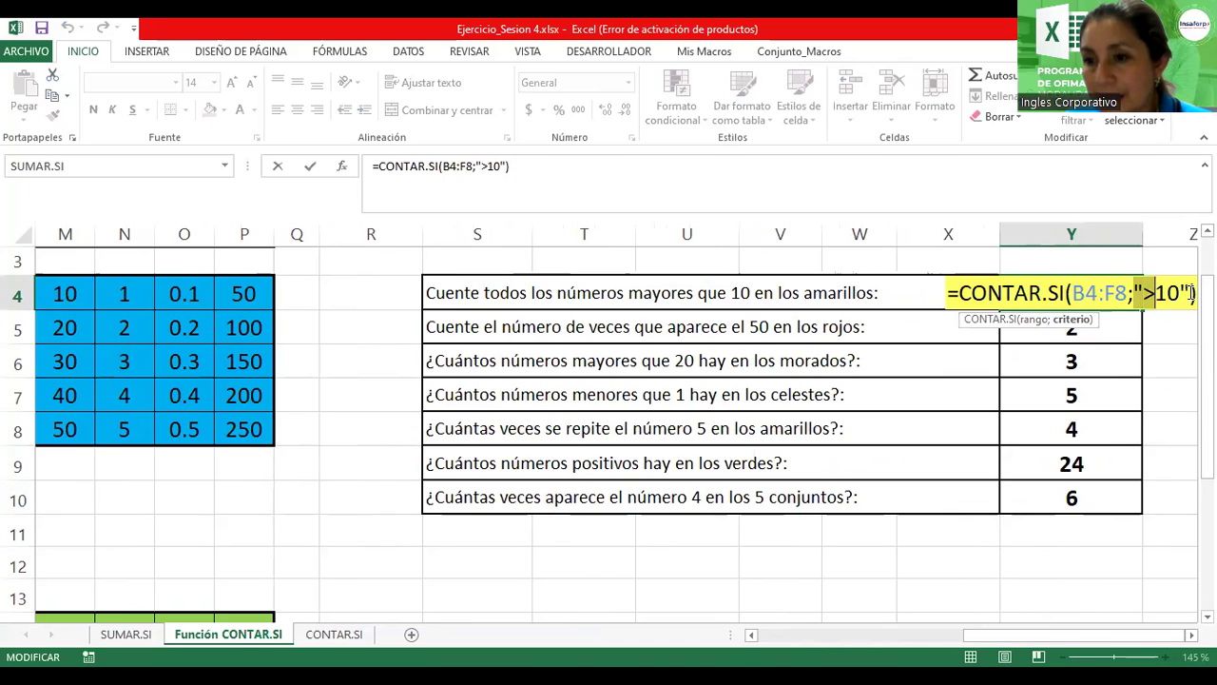
left_click_drag(1185, 293, 1149, 299)
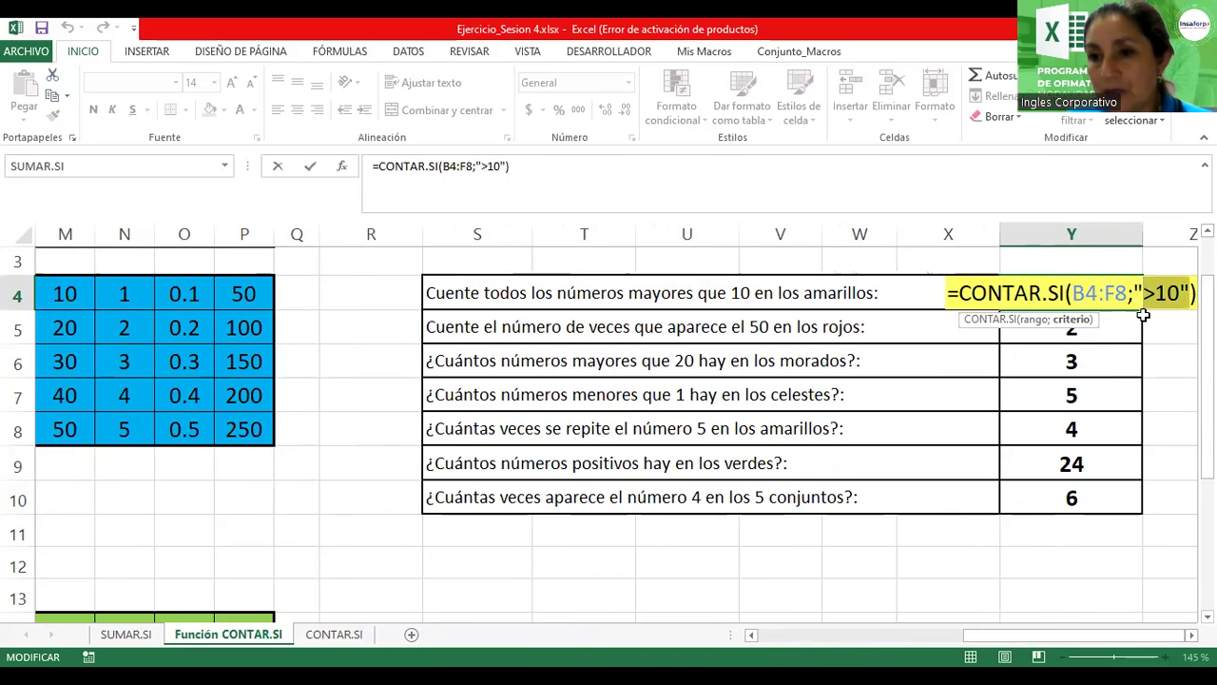
left_click(1149, 295)
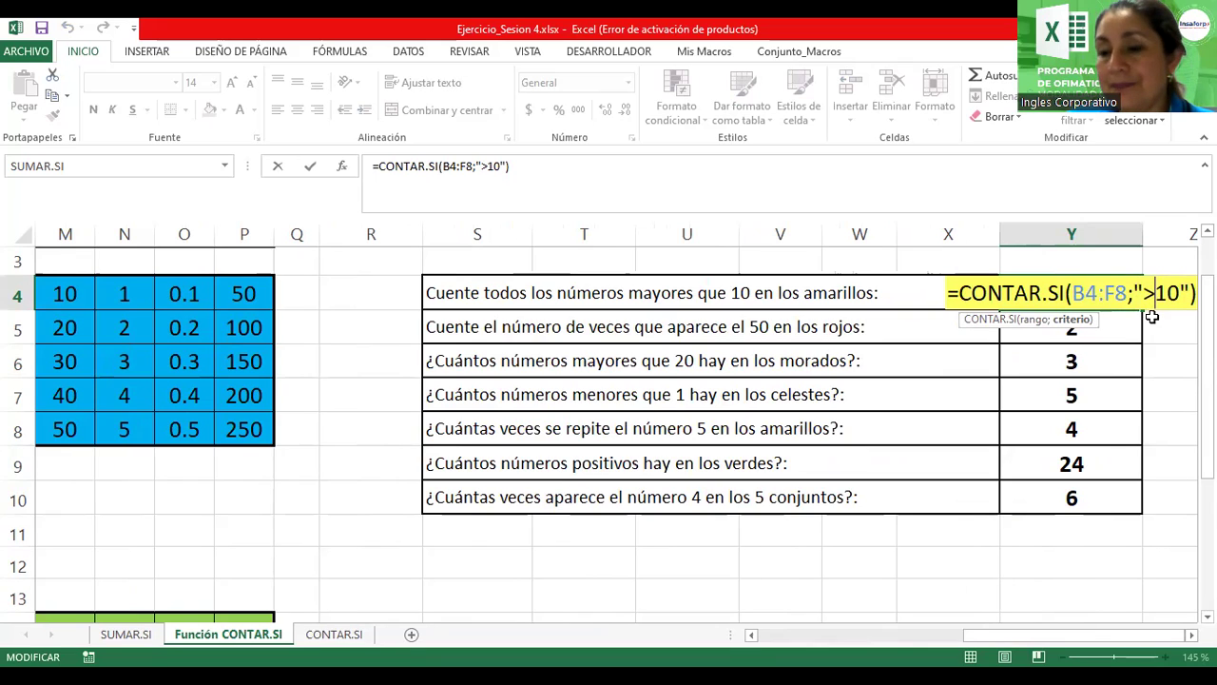
Step: Enter the operators >, <, >=, <=, = and <> into cells R8 through R13
left_click(350, 435)
type(">")
key("Return")
type("<")
key("Return")
type(">=")
key("Return")
type("<=")
key("Return")
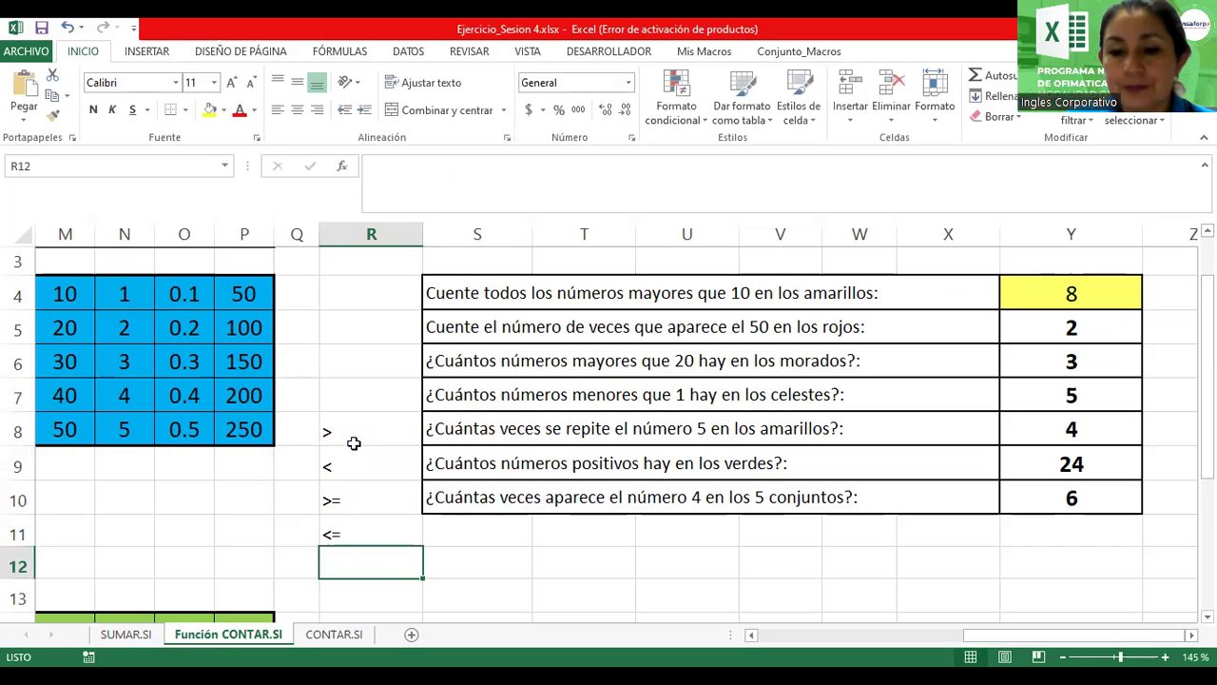
type("=")
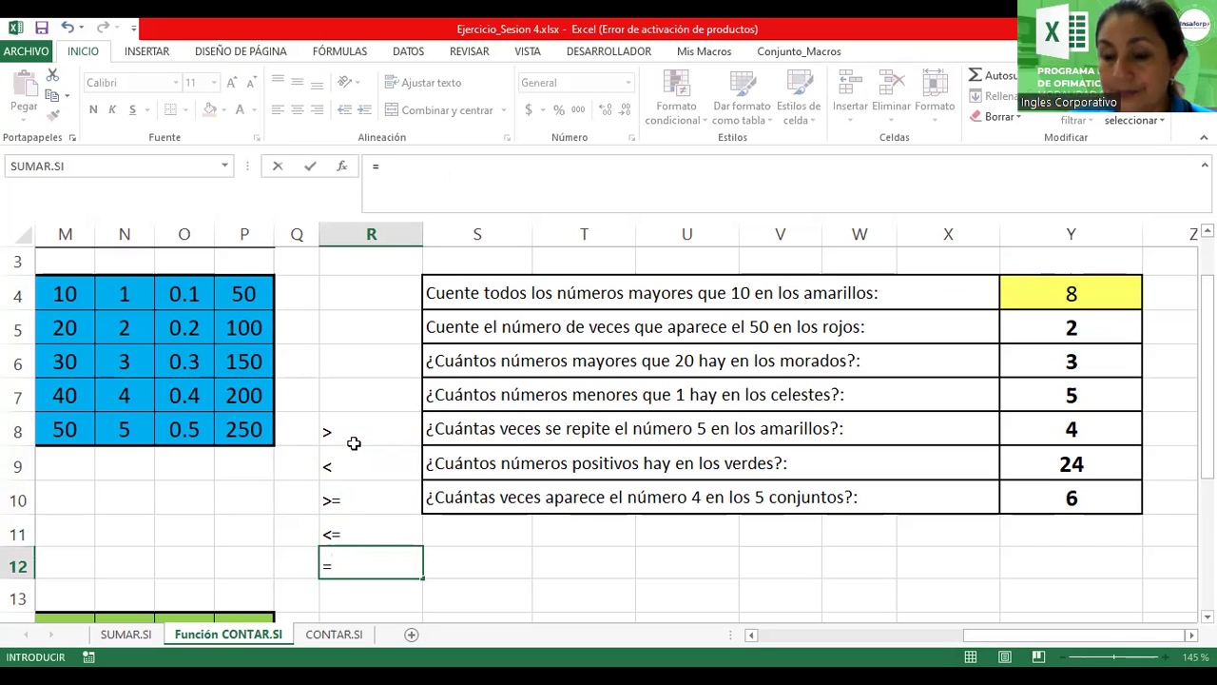
key("Return")
type("<>")
key("Return")
Step: Centre the operators in R8:R13
left_click(335, 405)
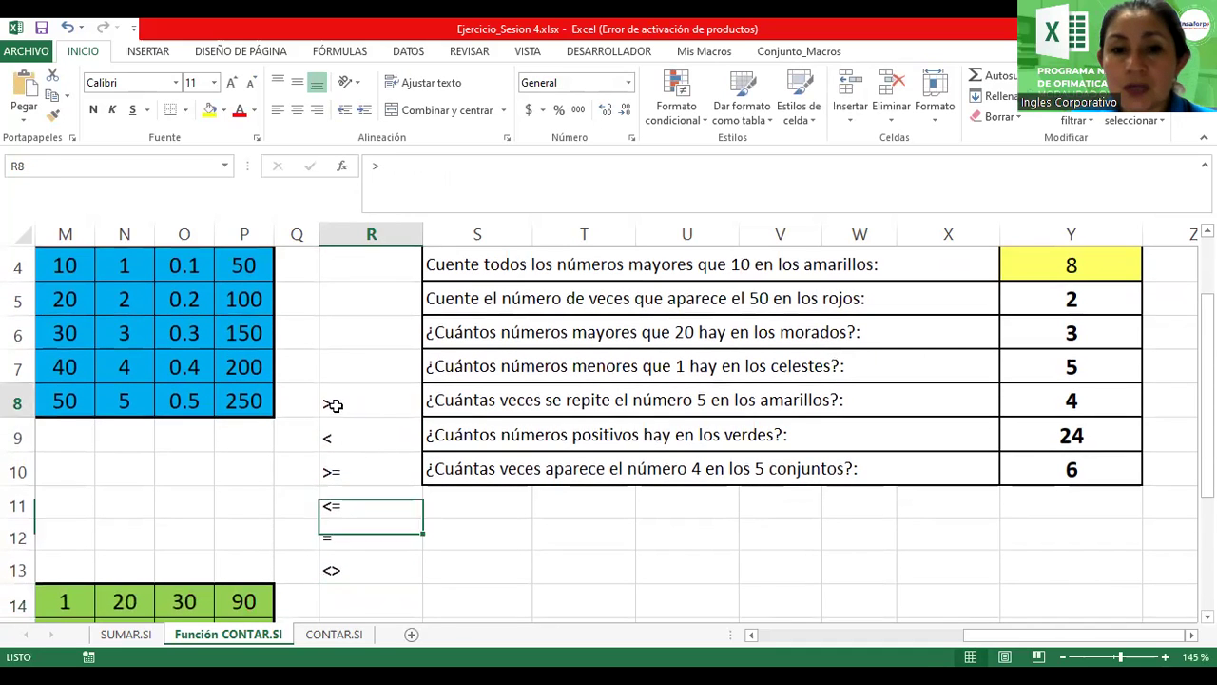
left_click_drag(334, 405, 332, 570)
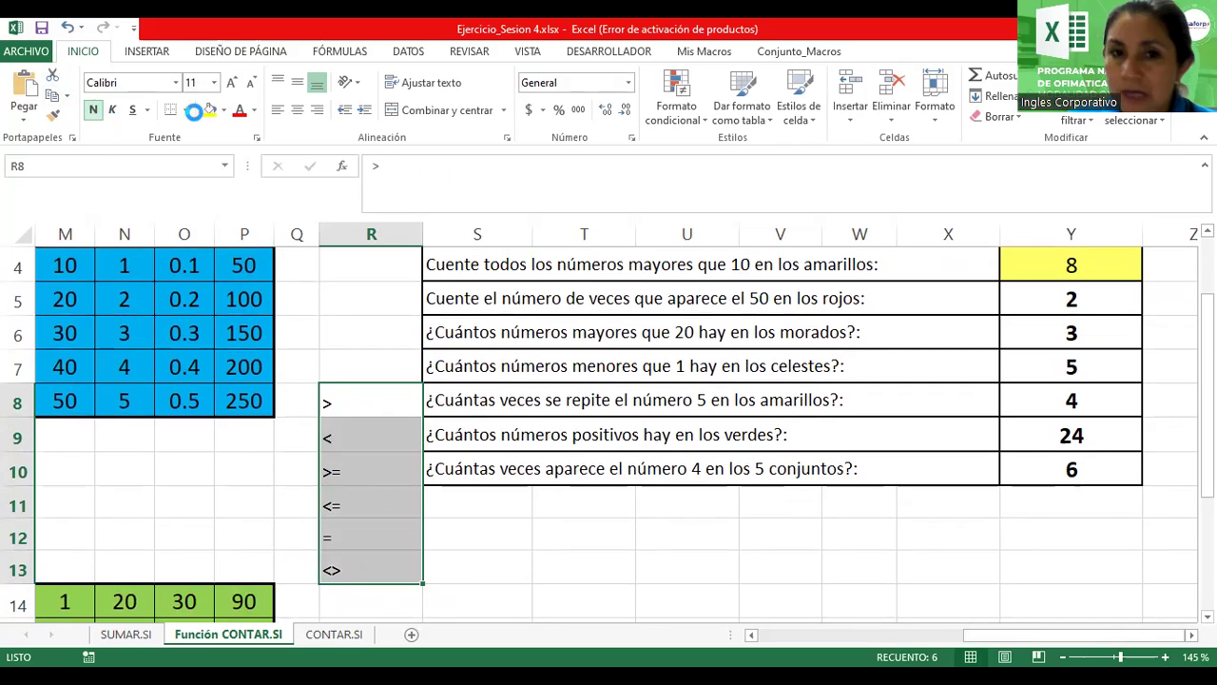
left_click(301, 115)
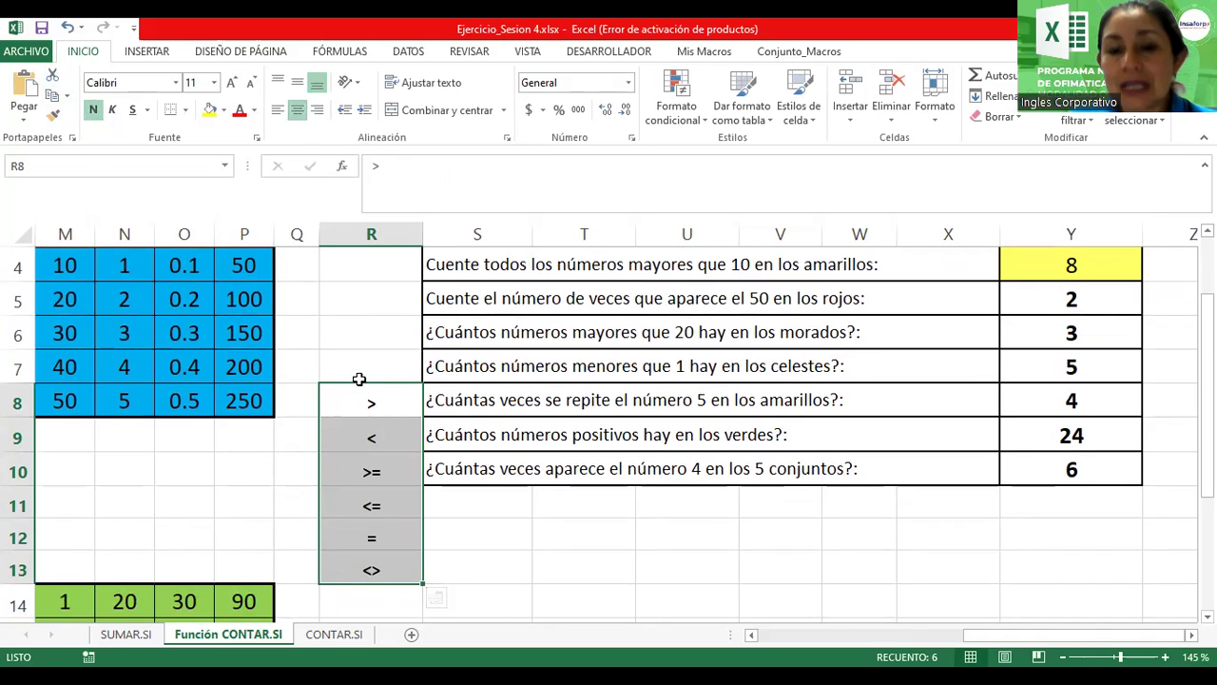
left_click_drag(355, 394, 347, 566)
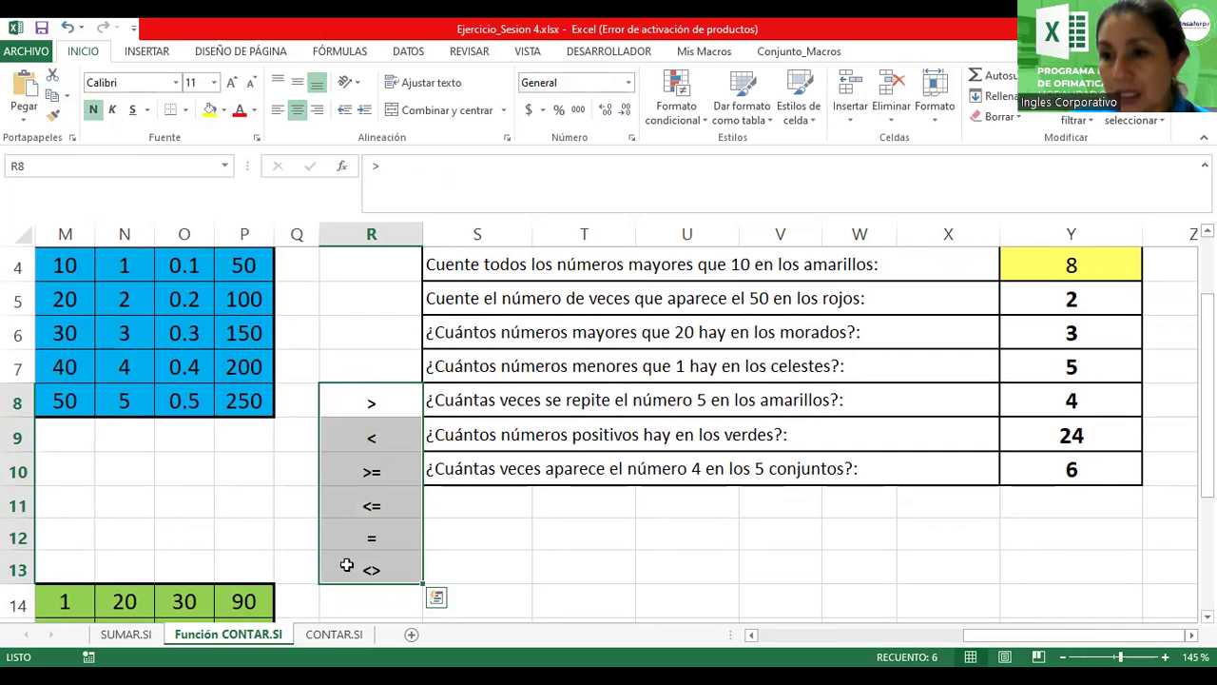
left_click(366, 401)
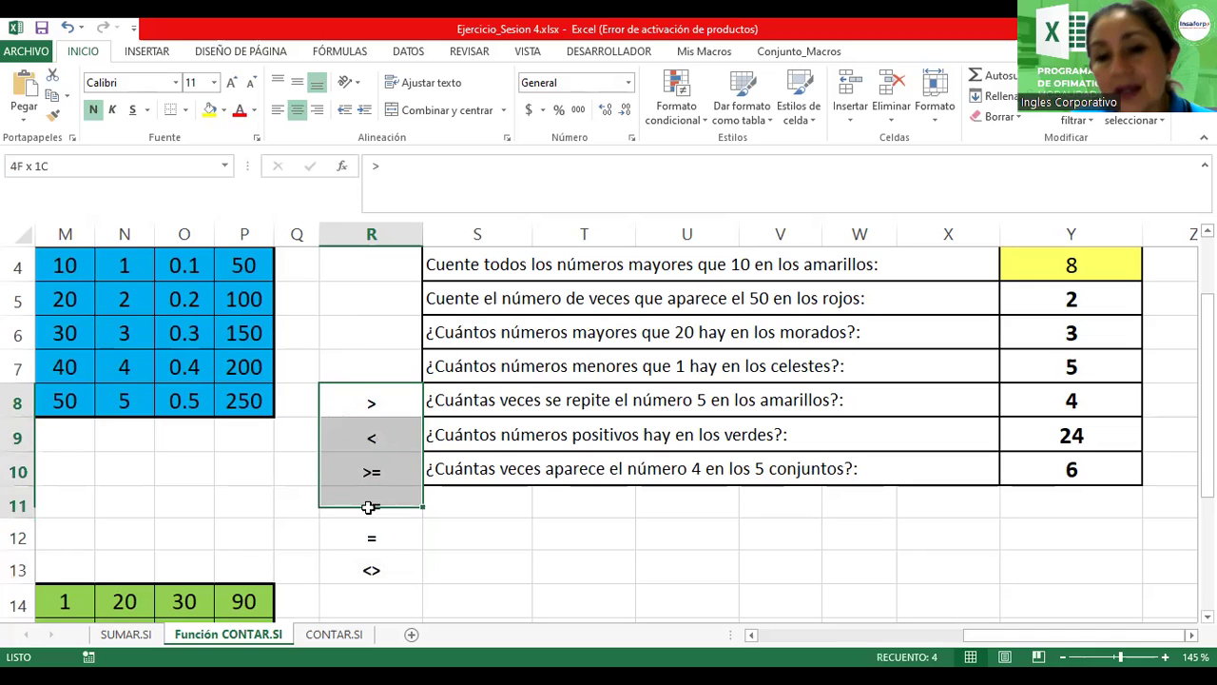
left_click_drag(366, 405, 372, 566)
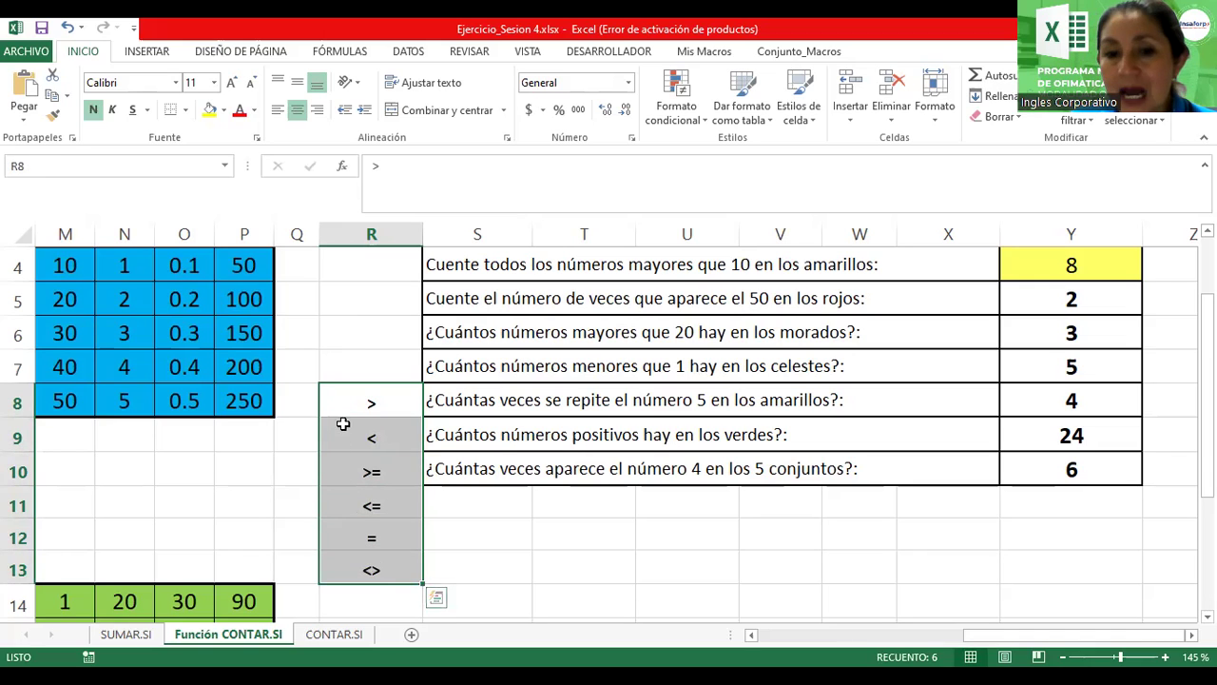
left_click(360, 397)
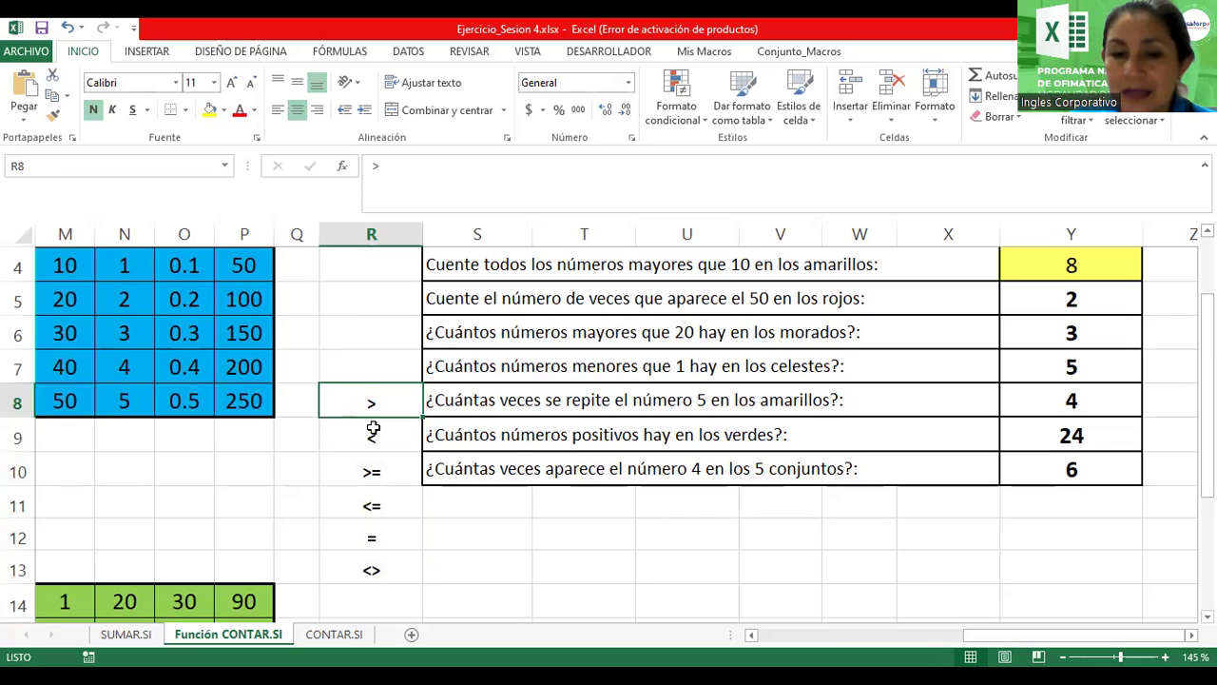
left_click_drag(367, 399, 372, 567)
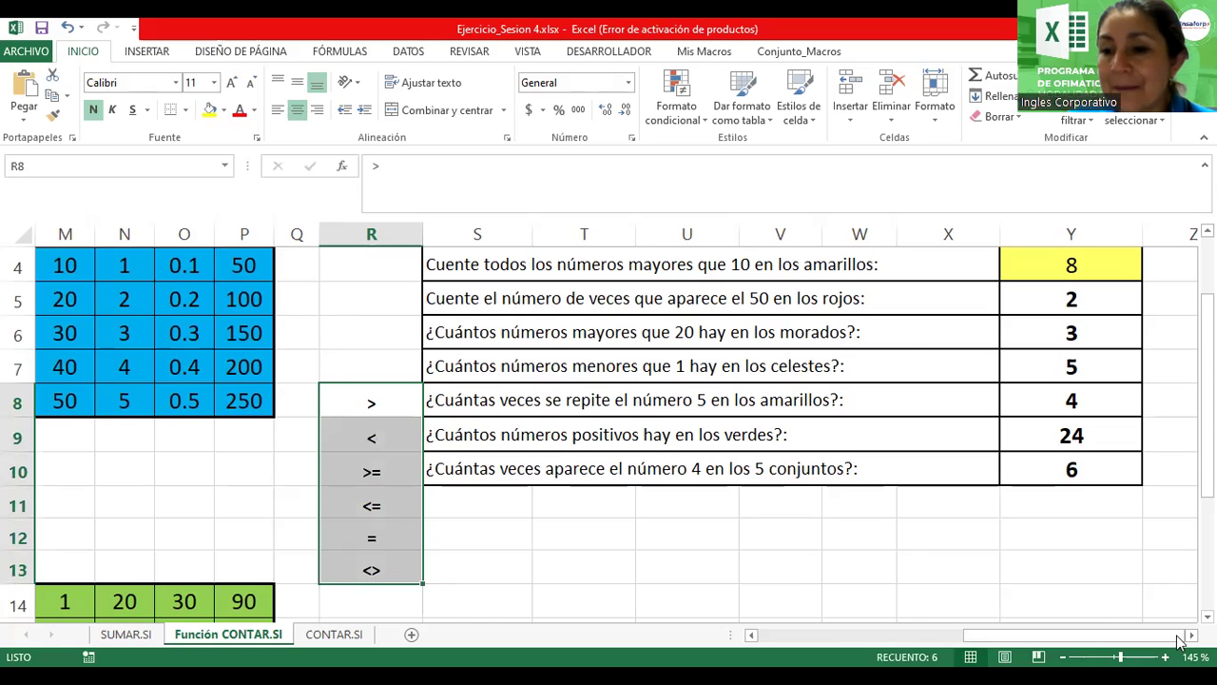
scroll(1180, 634, "right", 2)
scroll(924, 304, "right", 1)
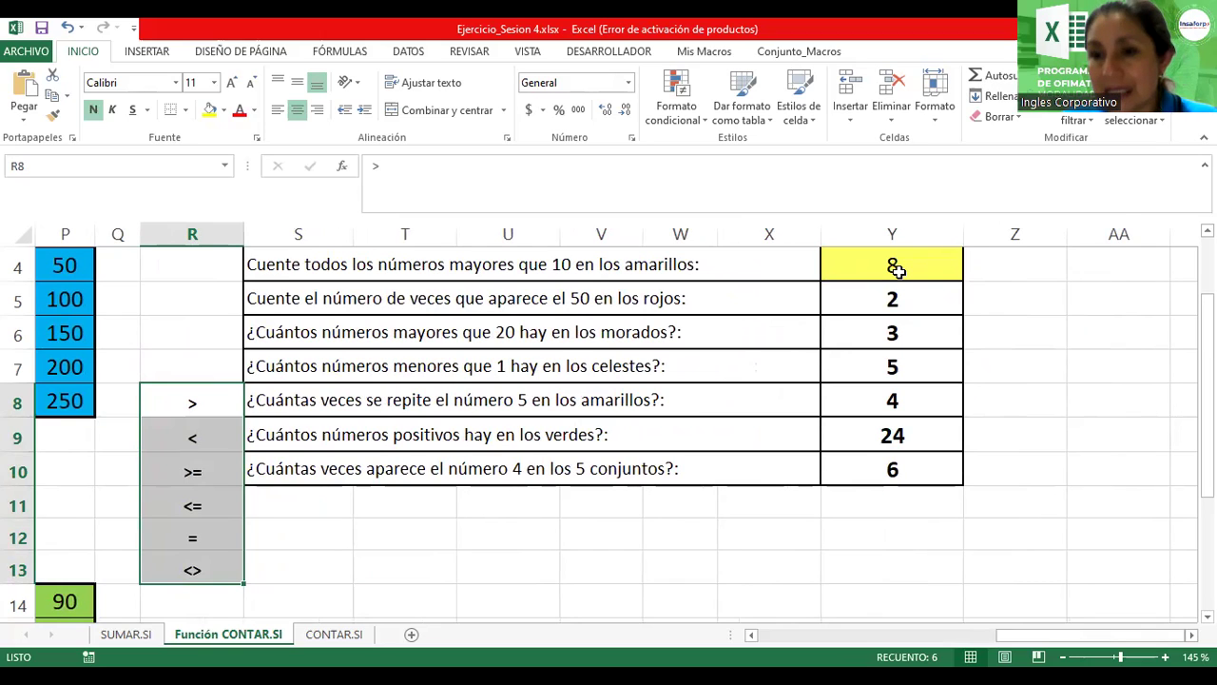
Step: Confirm Y4's CONTAR.SI formula counting yellow numbers above 10, giving 8
double_click(897, 268)
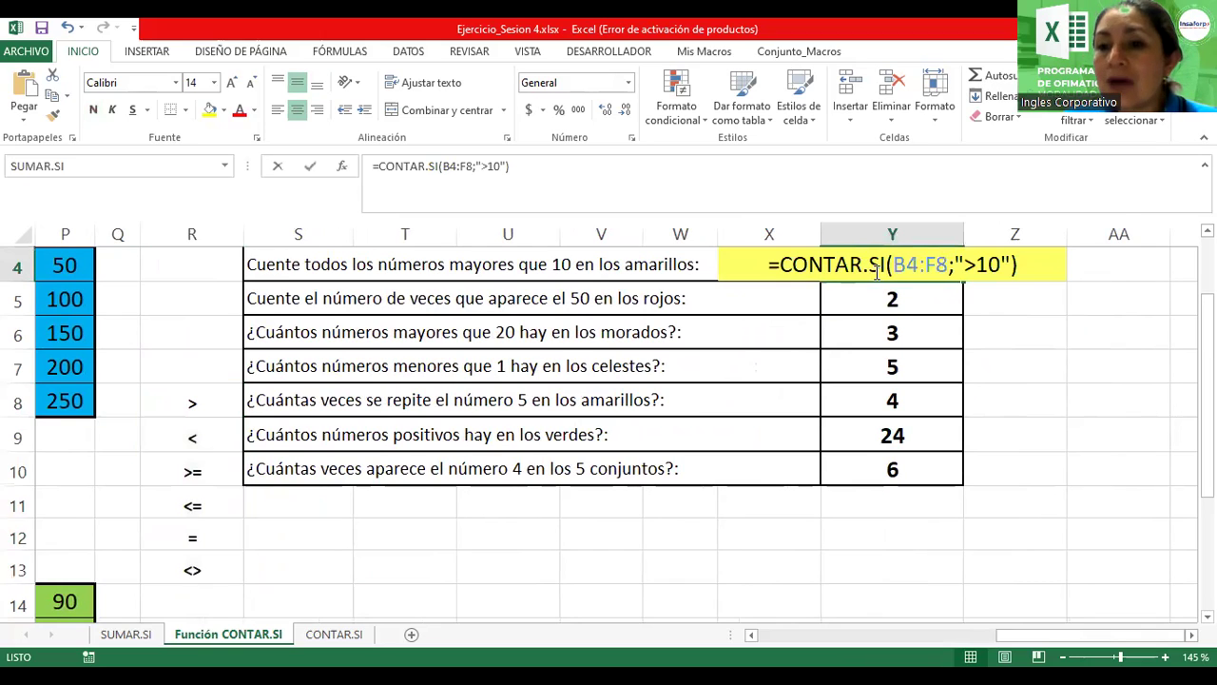
left_click_drag(954, 264, 991, 264)
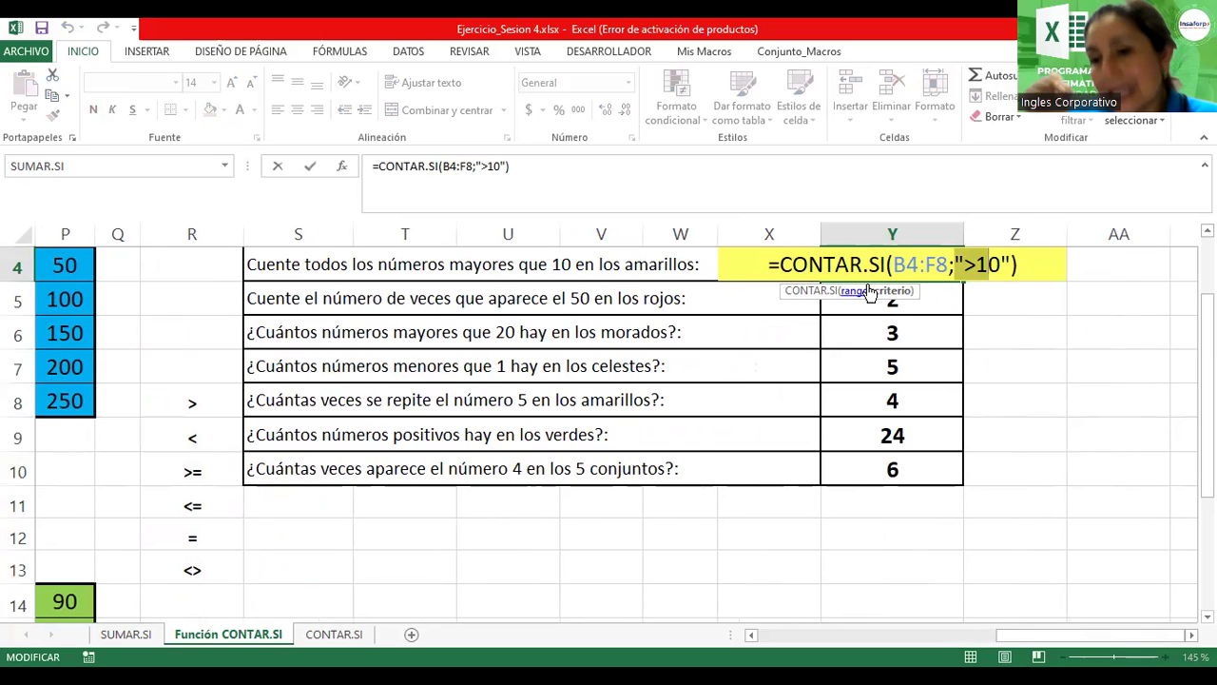
key("Return")
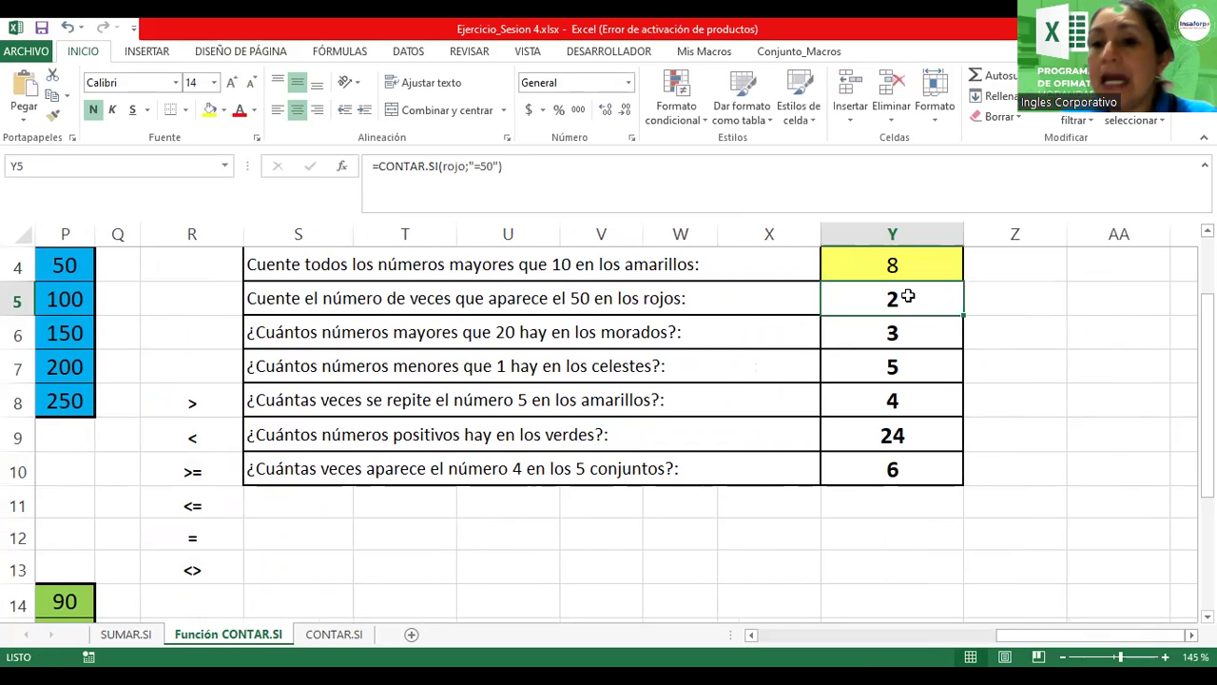
Step: Inspect Y5's =CONTAR.SI(rojo;"=50") formula and its rojo range without changing it
double_click(898, 301)
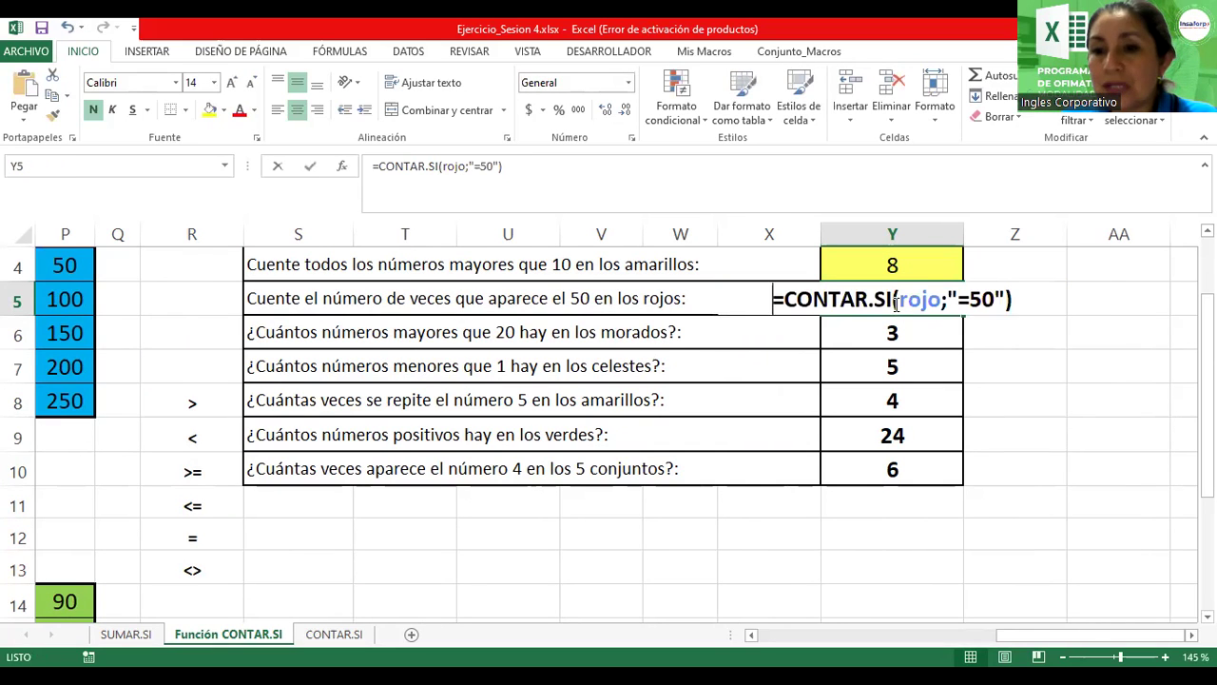
left_click_drag(898, 301, 943, 299)
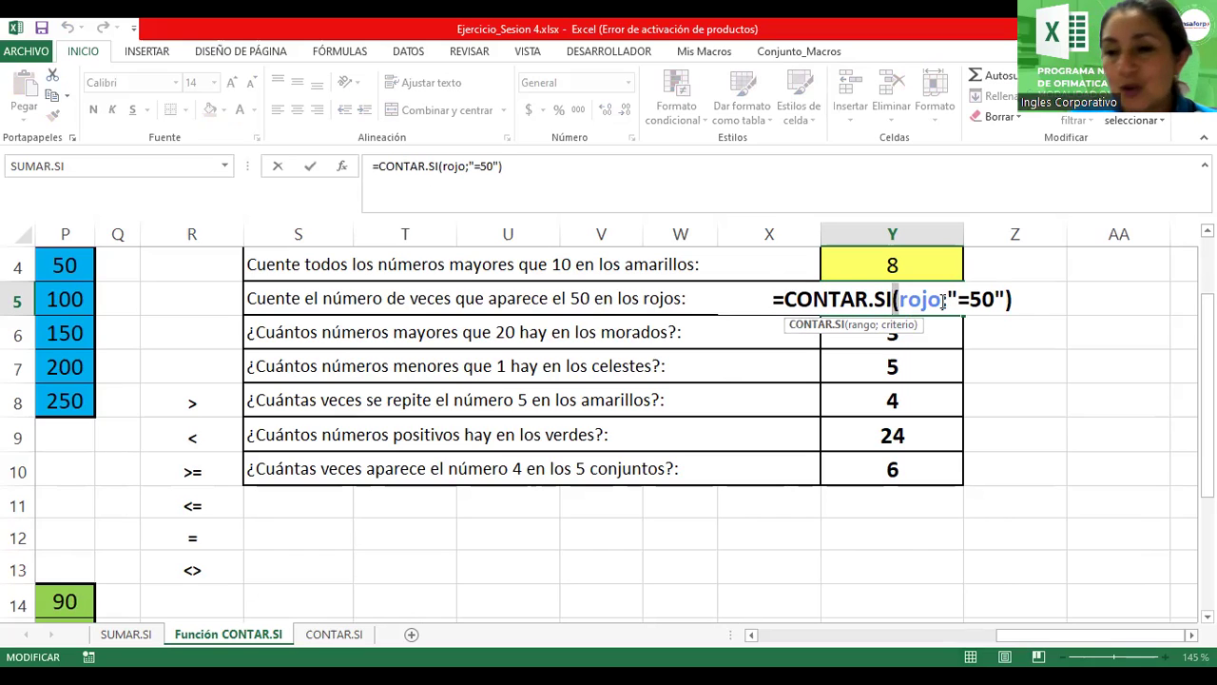
left_click_drag(944, 300, 906, 300)
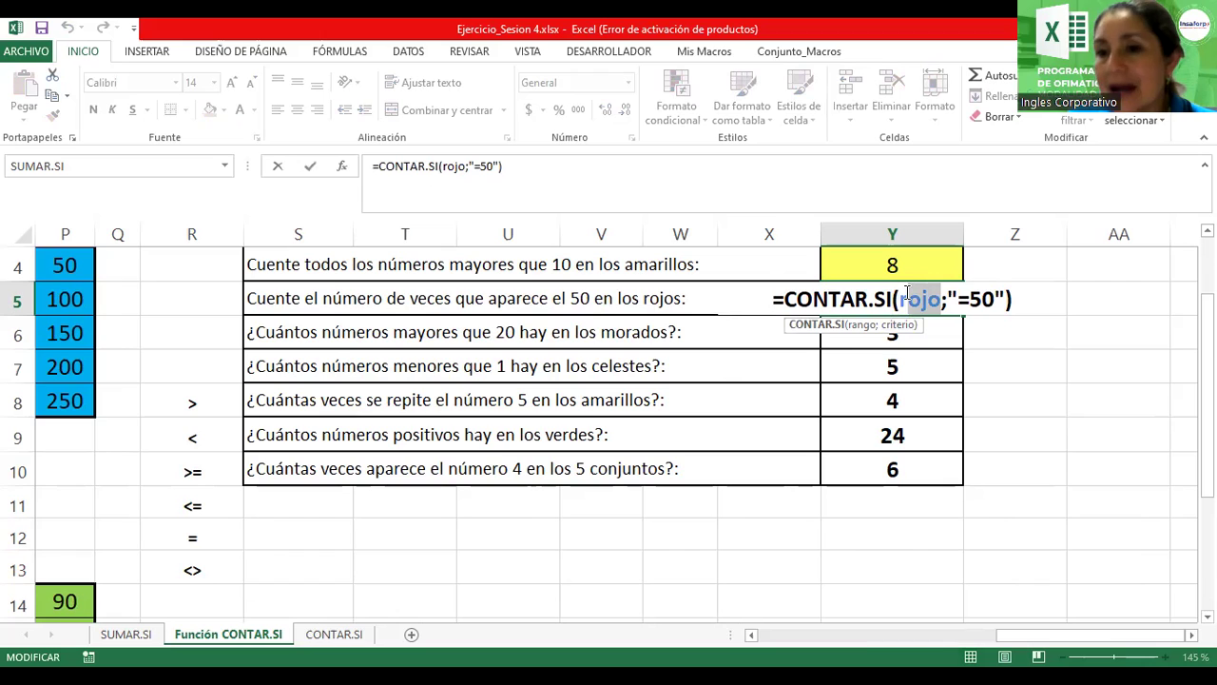
double_click(918, 299)
key("Escape")
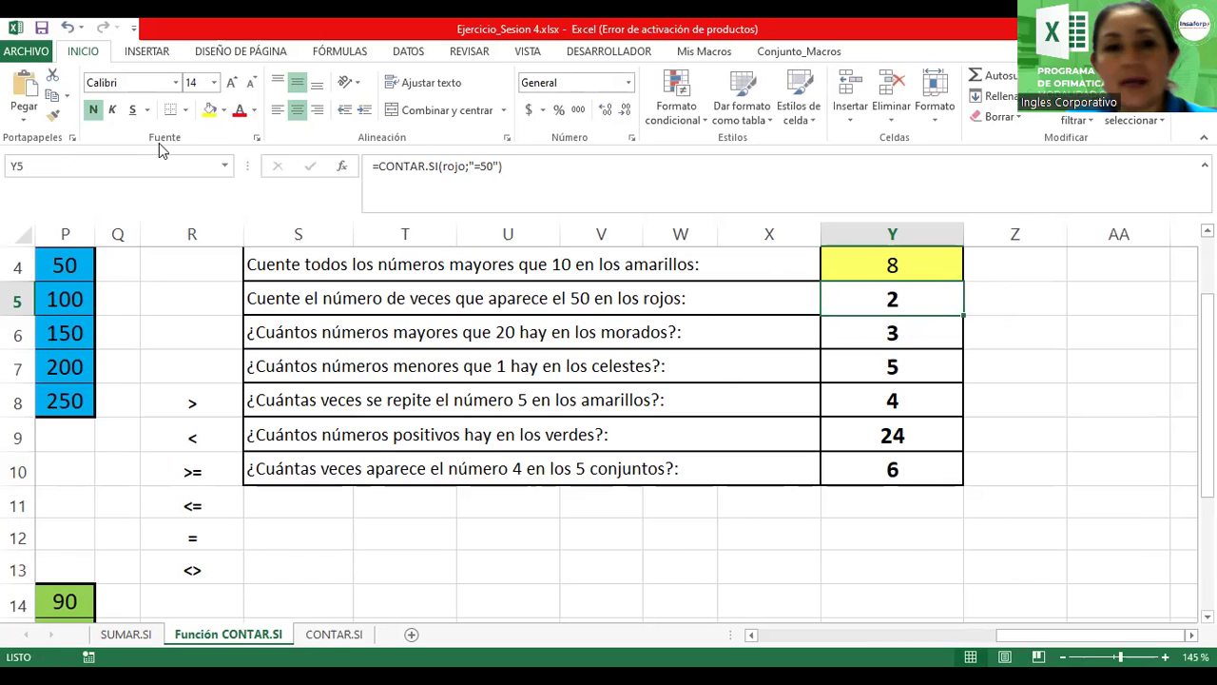
left_click(226, 167)
left_click(107, 271)
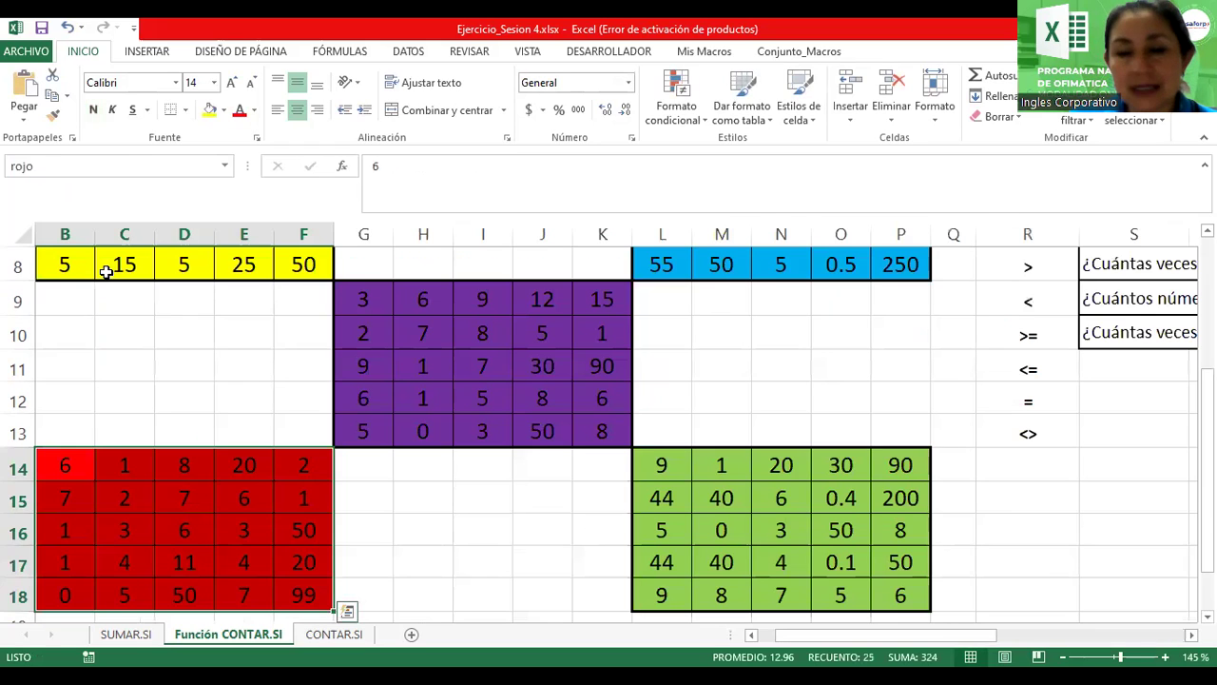
left_click(227, 166)
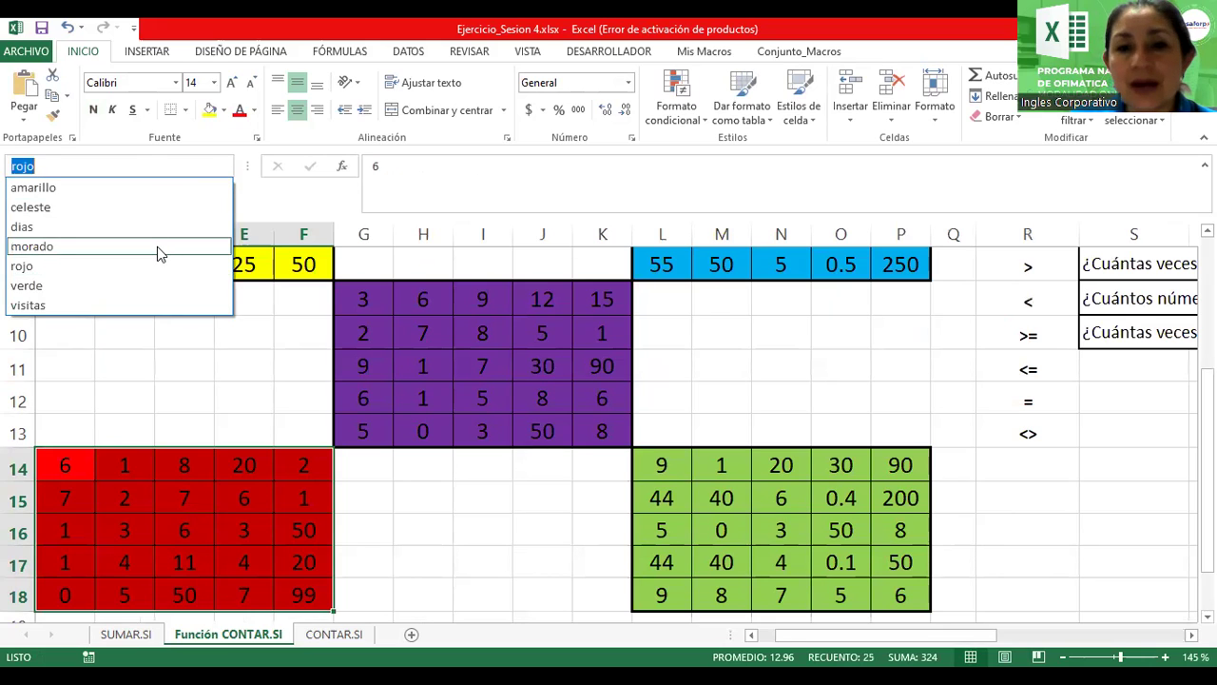
left_click(157, 246)
left_click(226, 167)
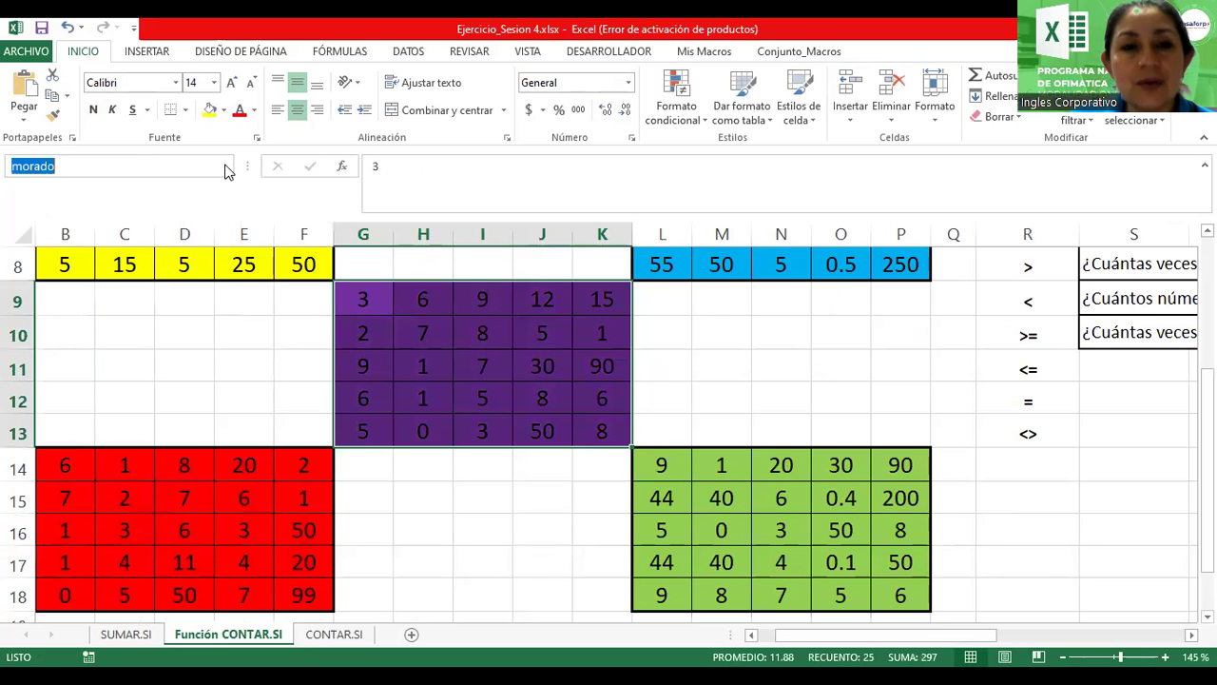
left_click(141, 287)
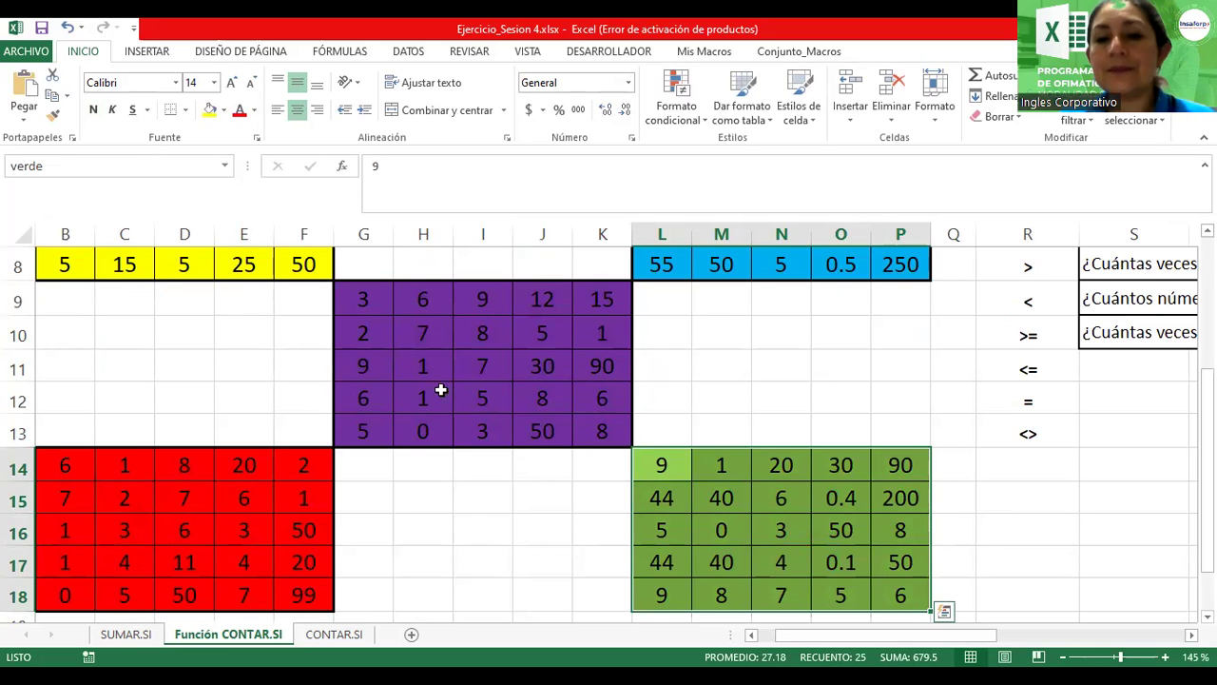
left_click(480, 506)
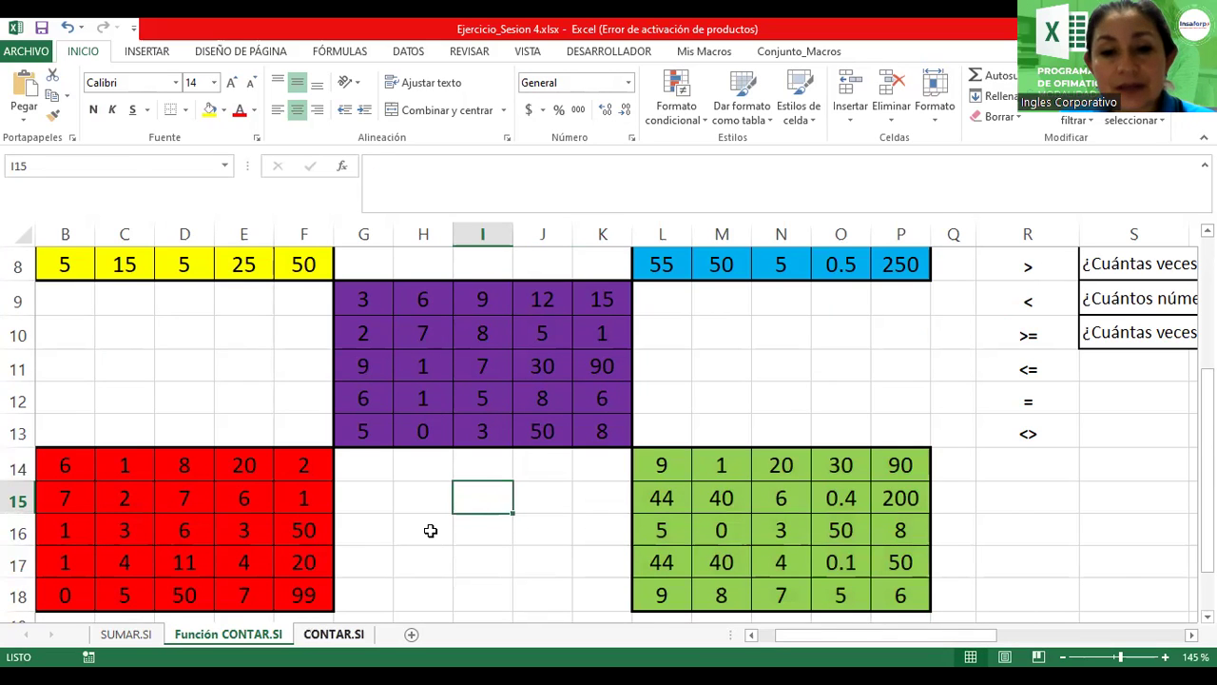
Step: Move through the CONTAR.SI and Función CONTAR.SI sheets back to SUMAR.SI
key("ctrl+Page_Down")
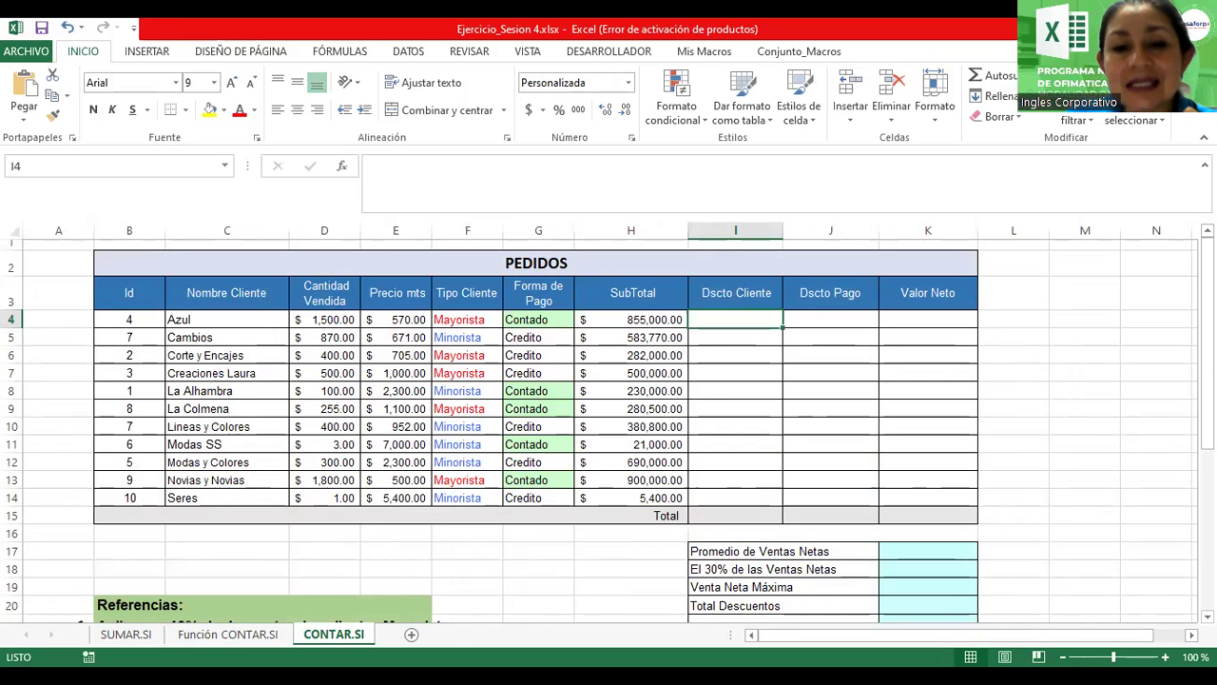
left_click(228, 634)
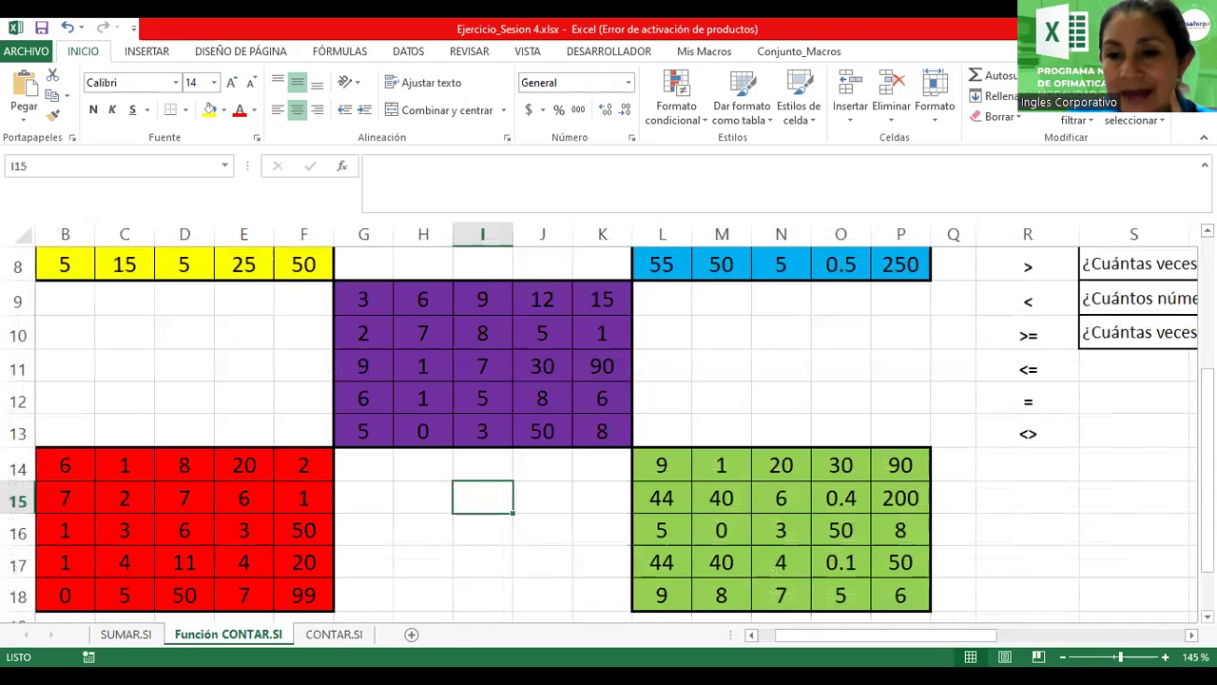
left_click(126, 635)
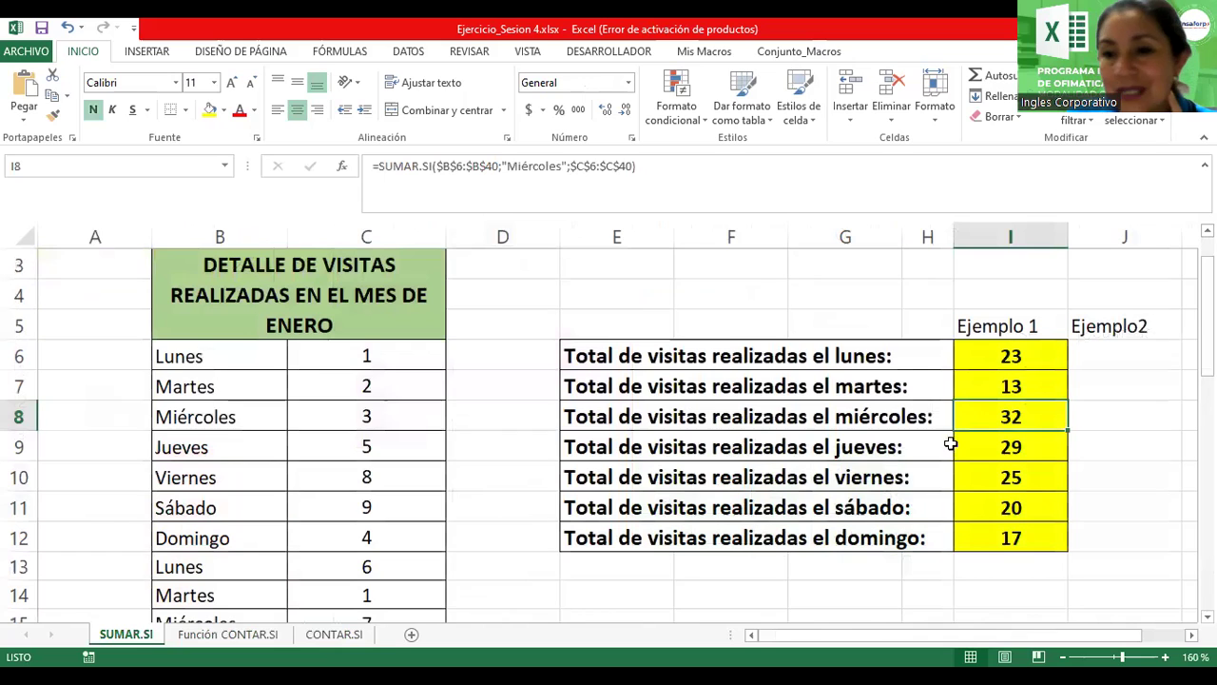
Step: Inspect I6's SUMAR.SI formula and its $B$ absolute reference, then go to the CONTAR.SI sheet
double_click(1004, 348)
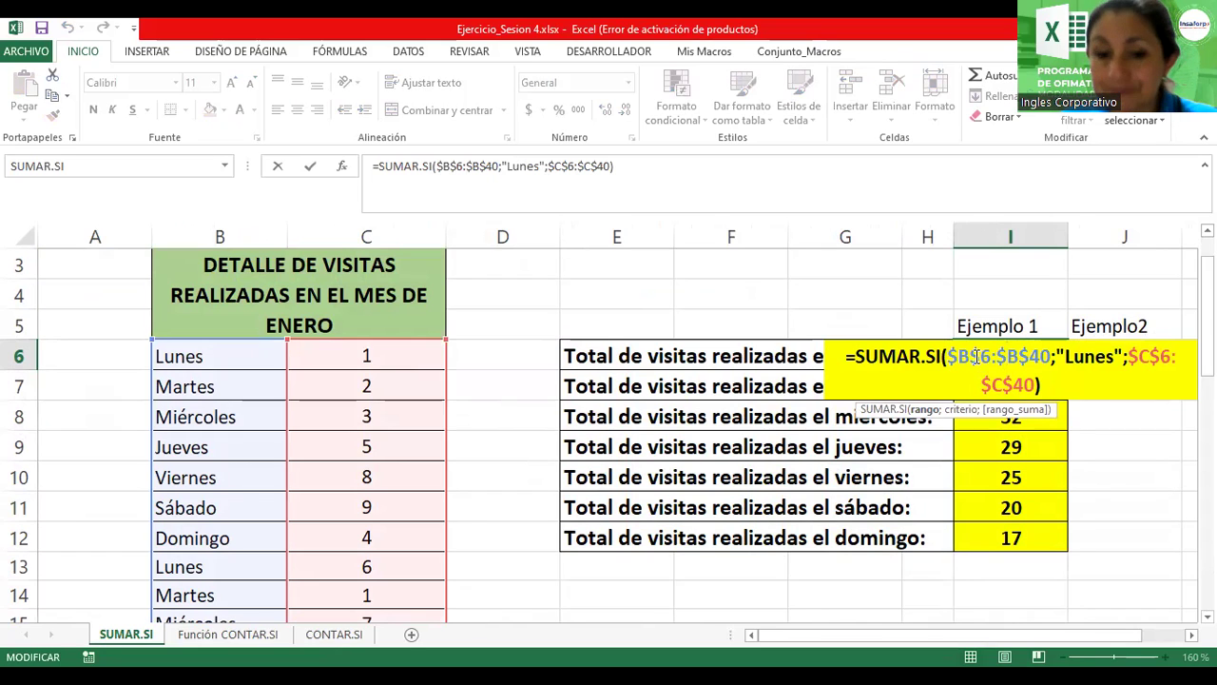
left_click_drag(950, 358, 982, 359)
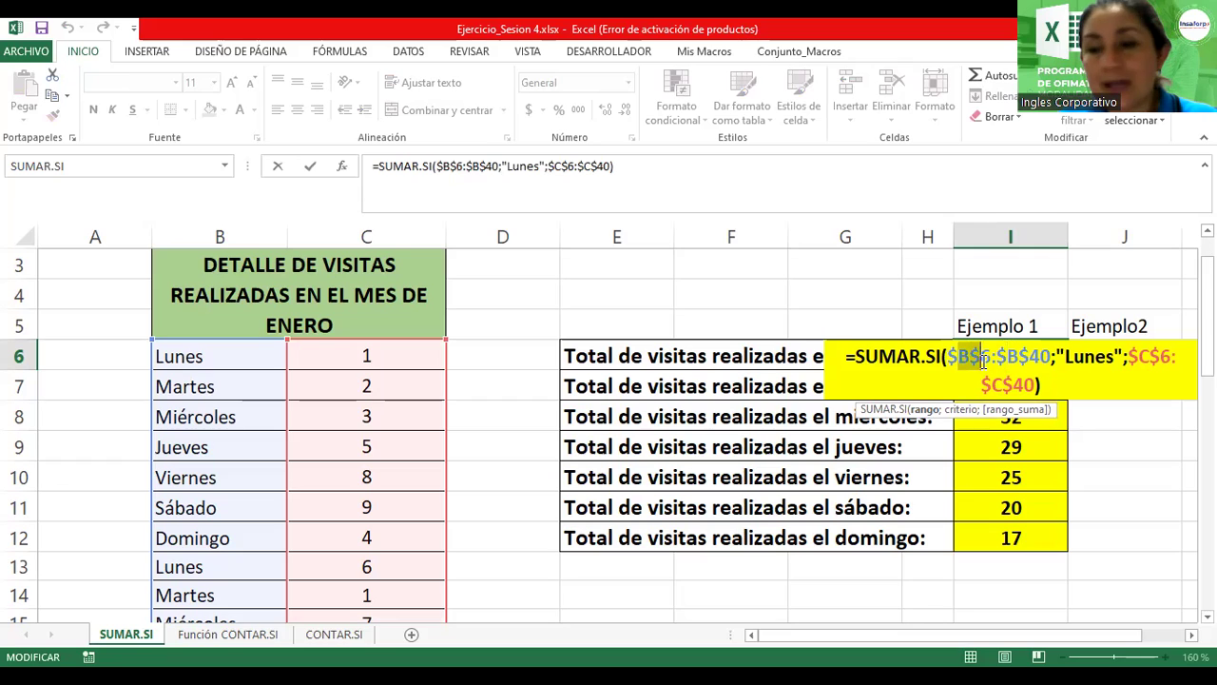
key("Escape")
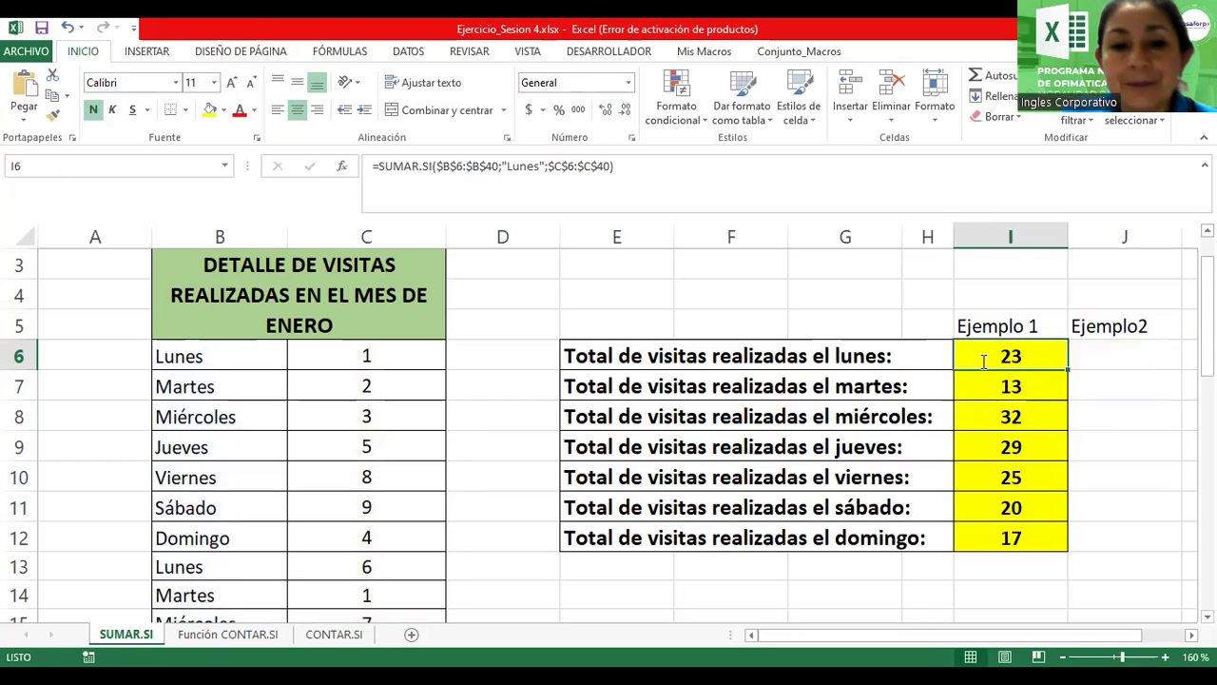
left_click(334, 634)
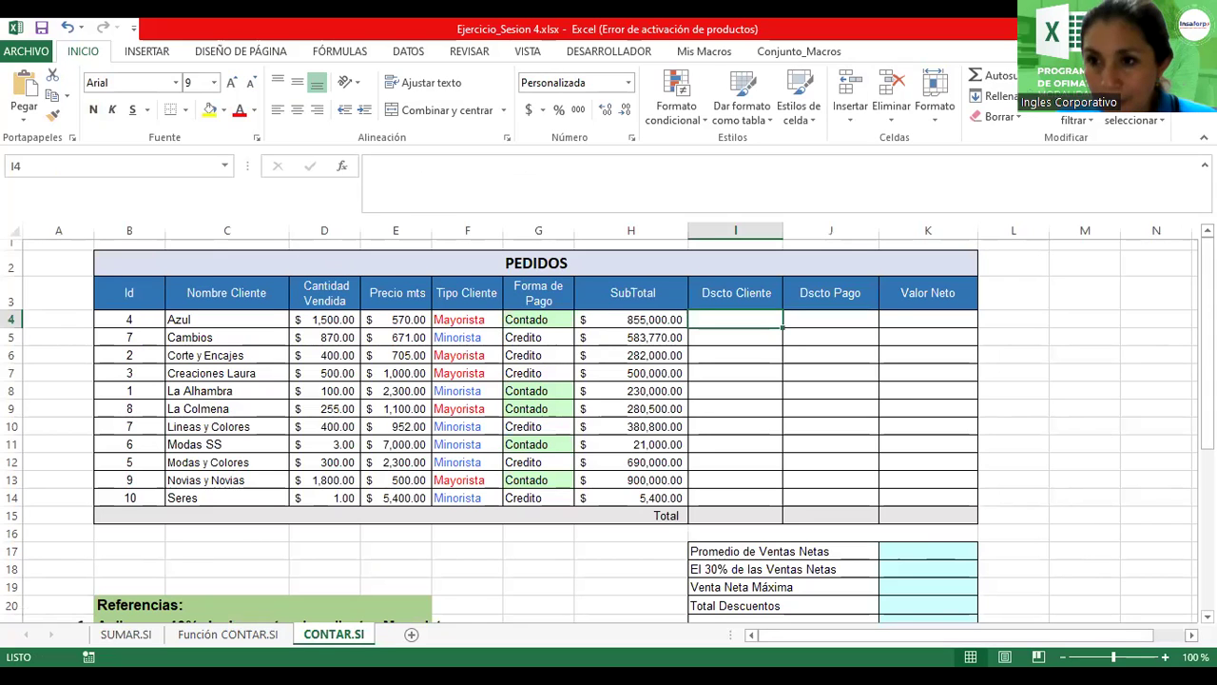
Step: Zoom to 120% and scroll through the PEDIDOS table and its summary list
left_click(1165, 656)
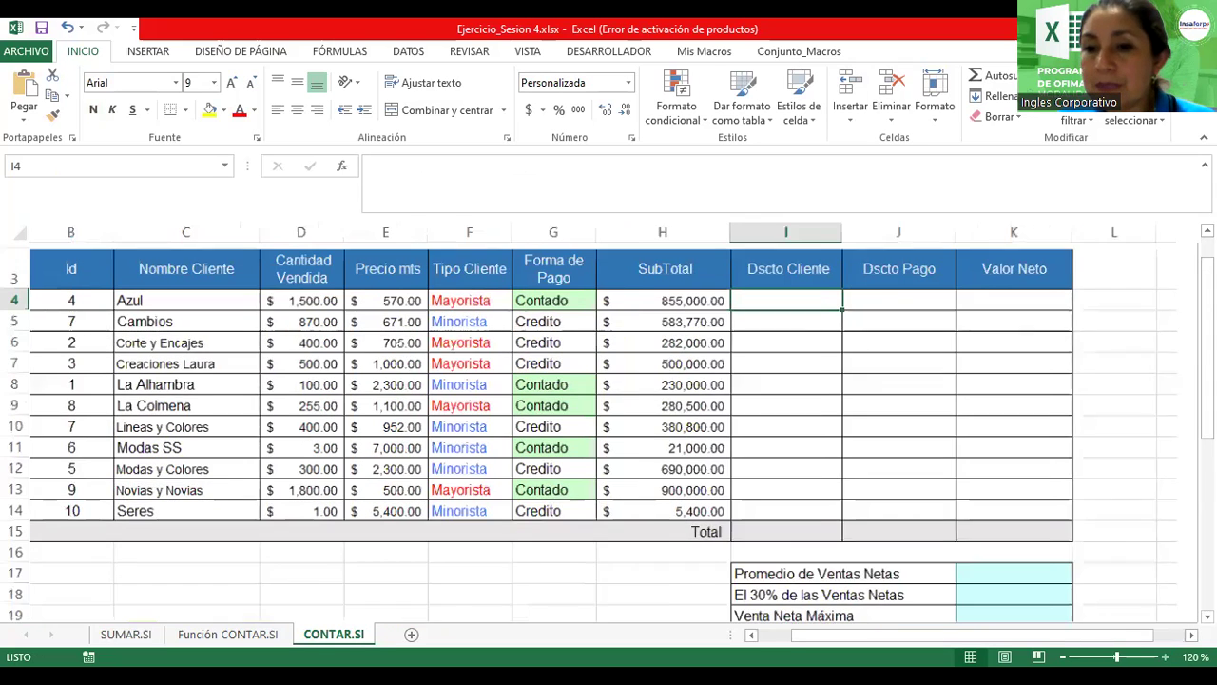
left_click(1165, 657)
left_click_drag(1207, 314, 1207, 419)
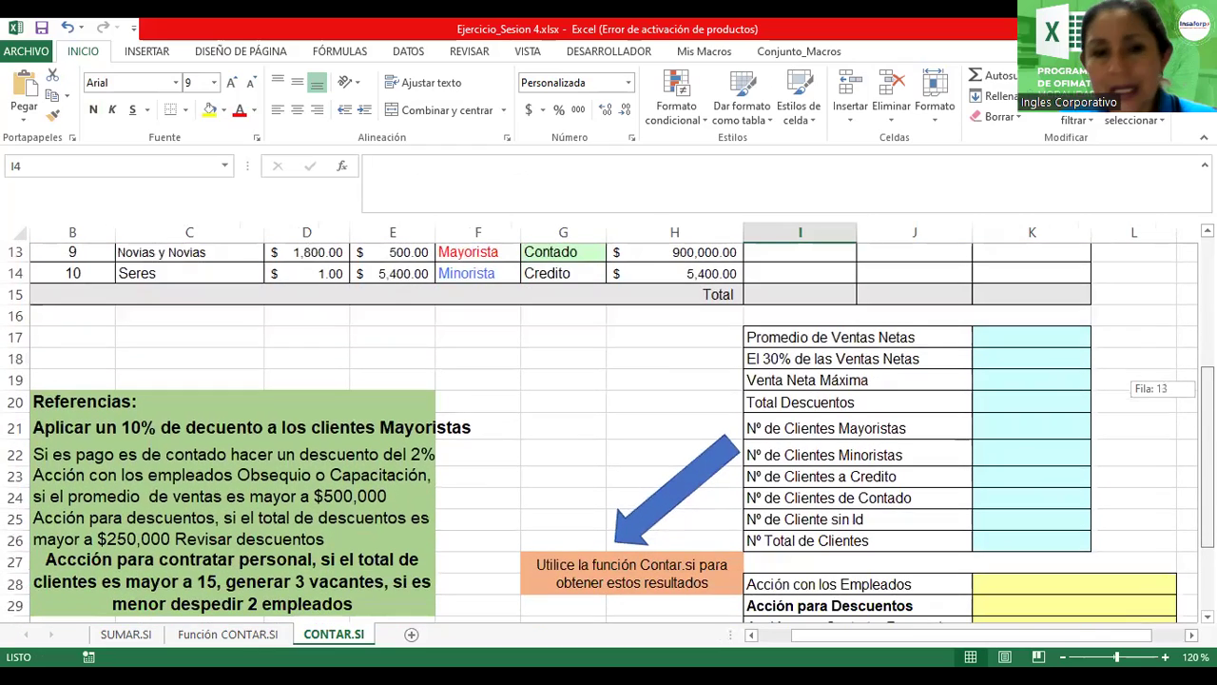
left_click_drag(989, 634, 956, 634)
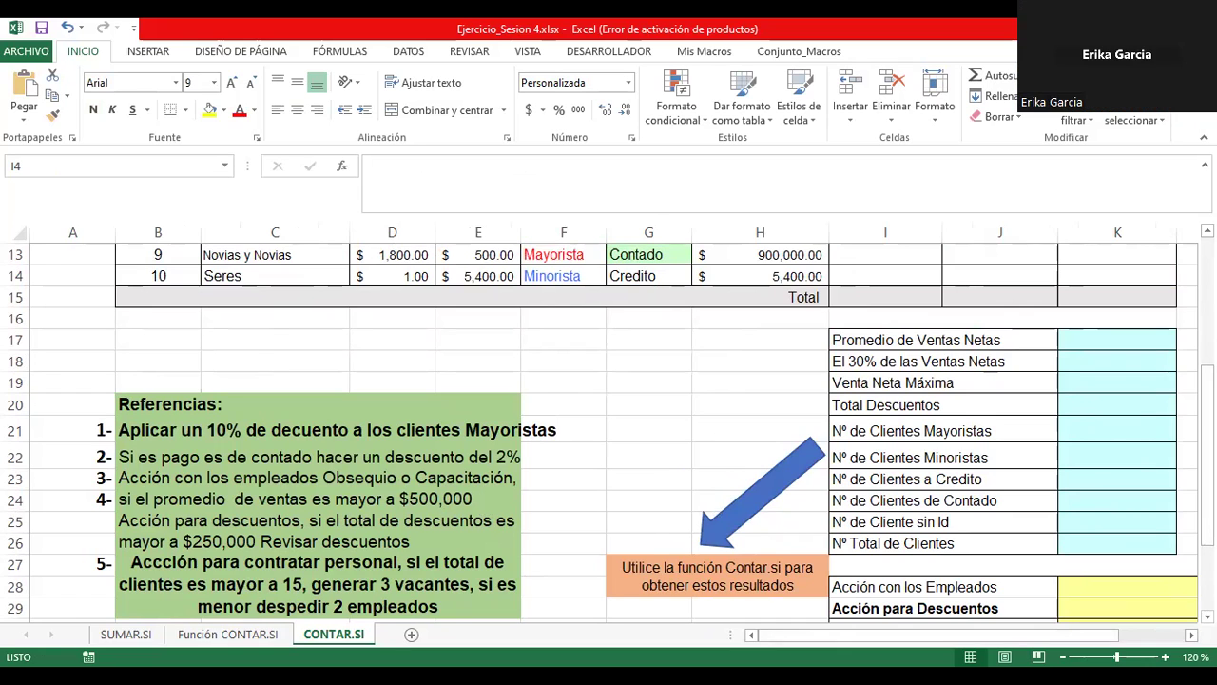
left_click_drag(1206, 547, 1206, 480)
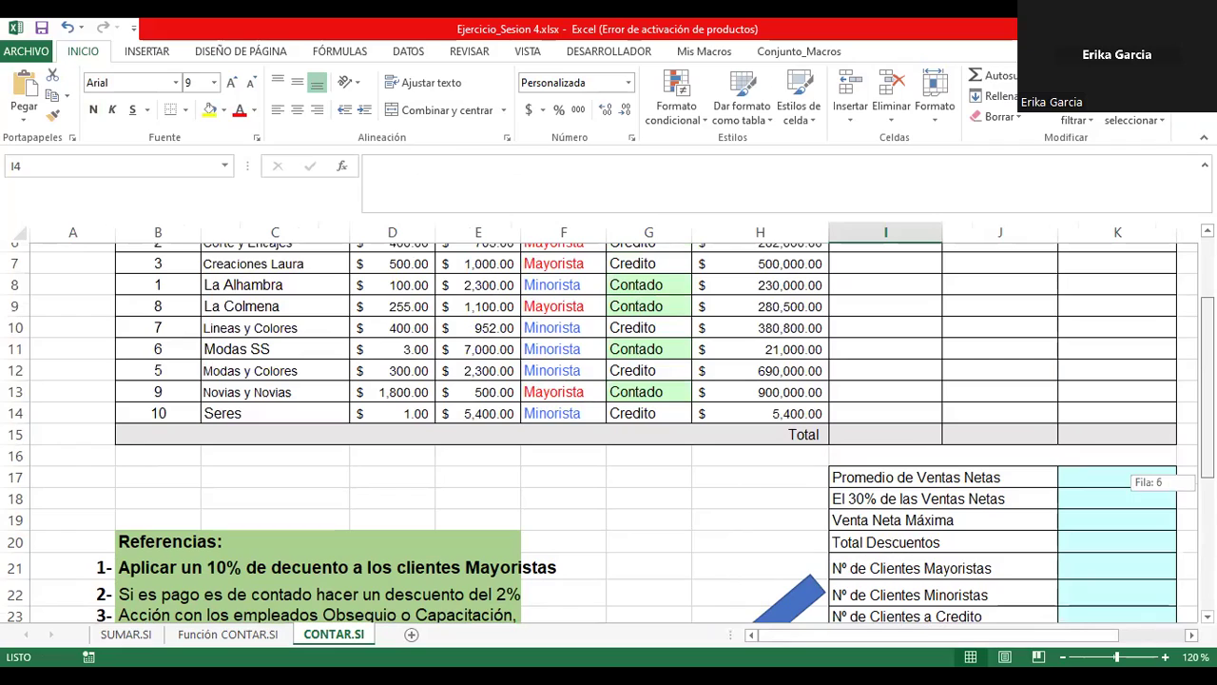
left_click_drag(1206, 481, 1206, 428)
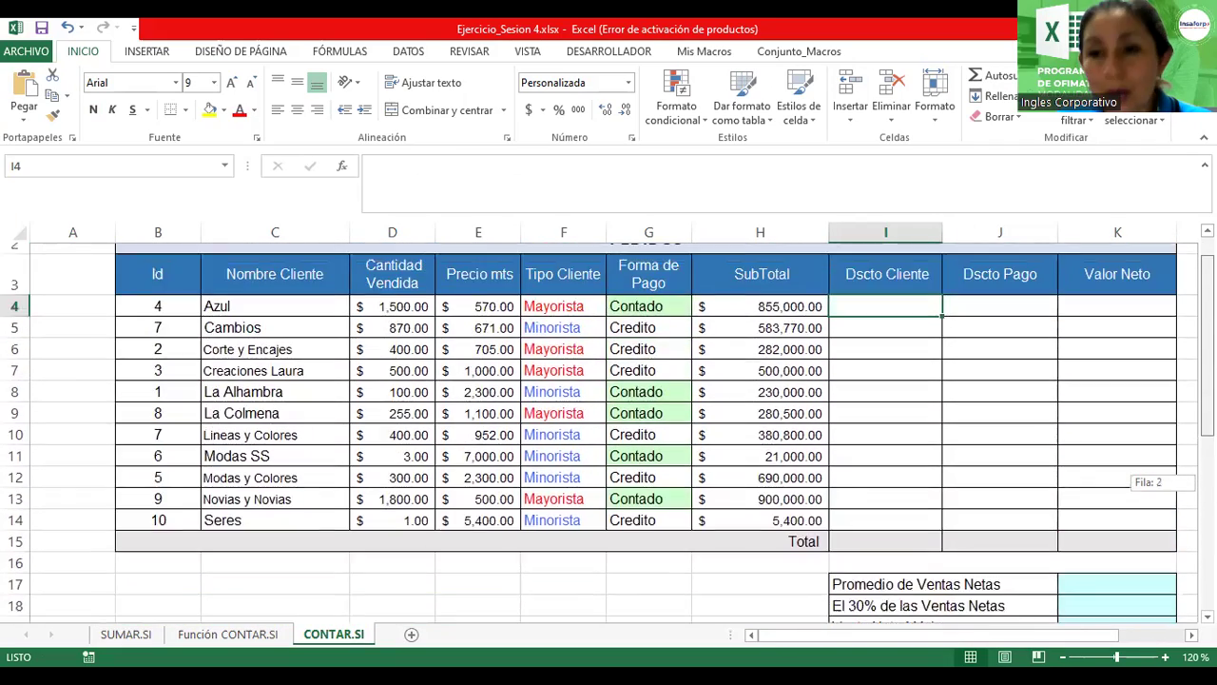
left_click_drag(1206, 428, 1206, 423)
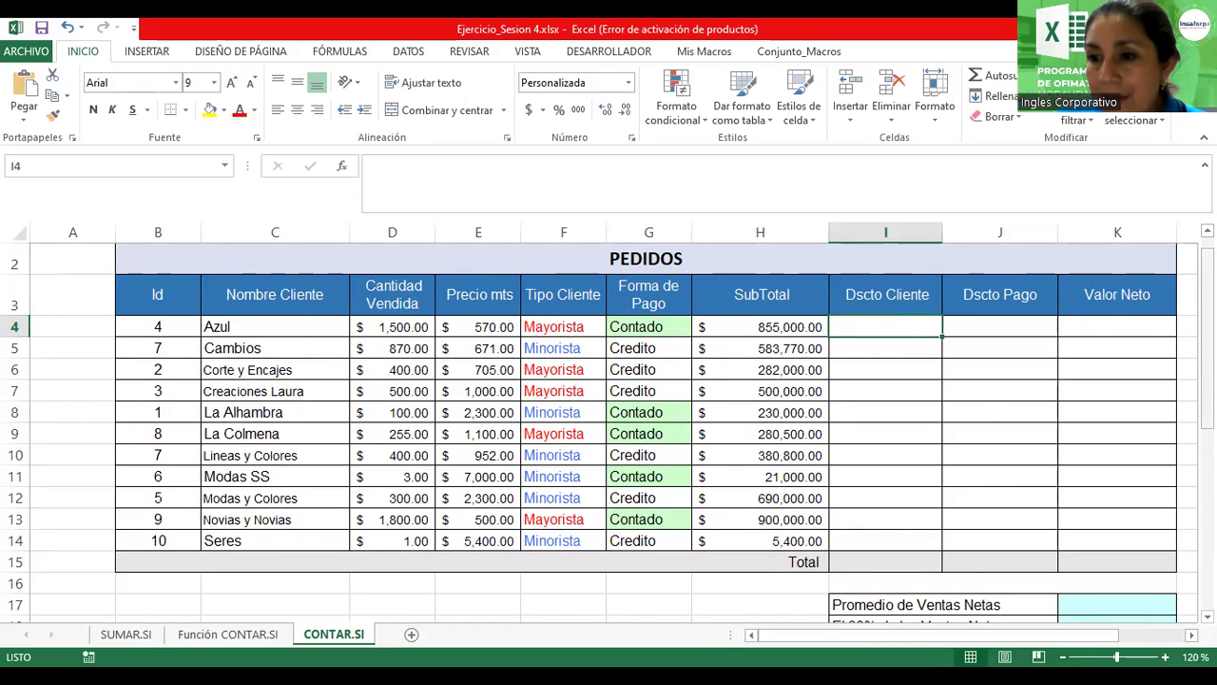
scroll(609, 428, "down", 2)
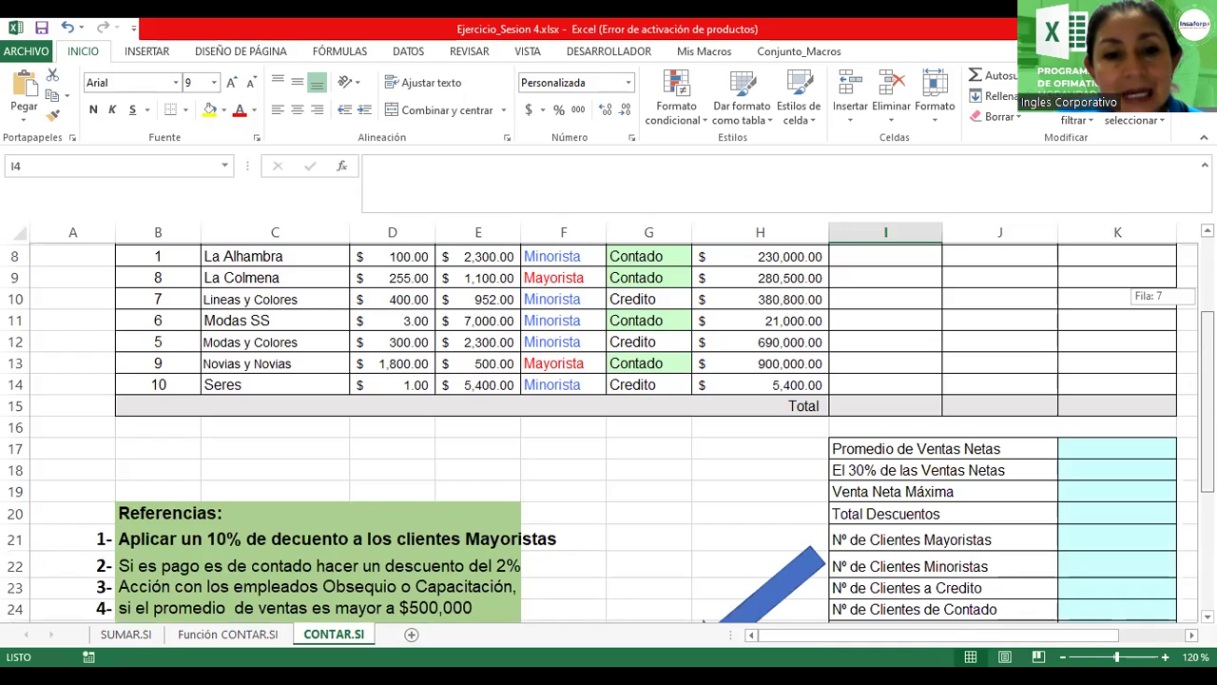
left_click_drag(1207, 324, 1207, 259)
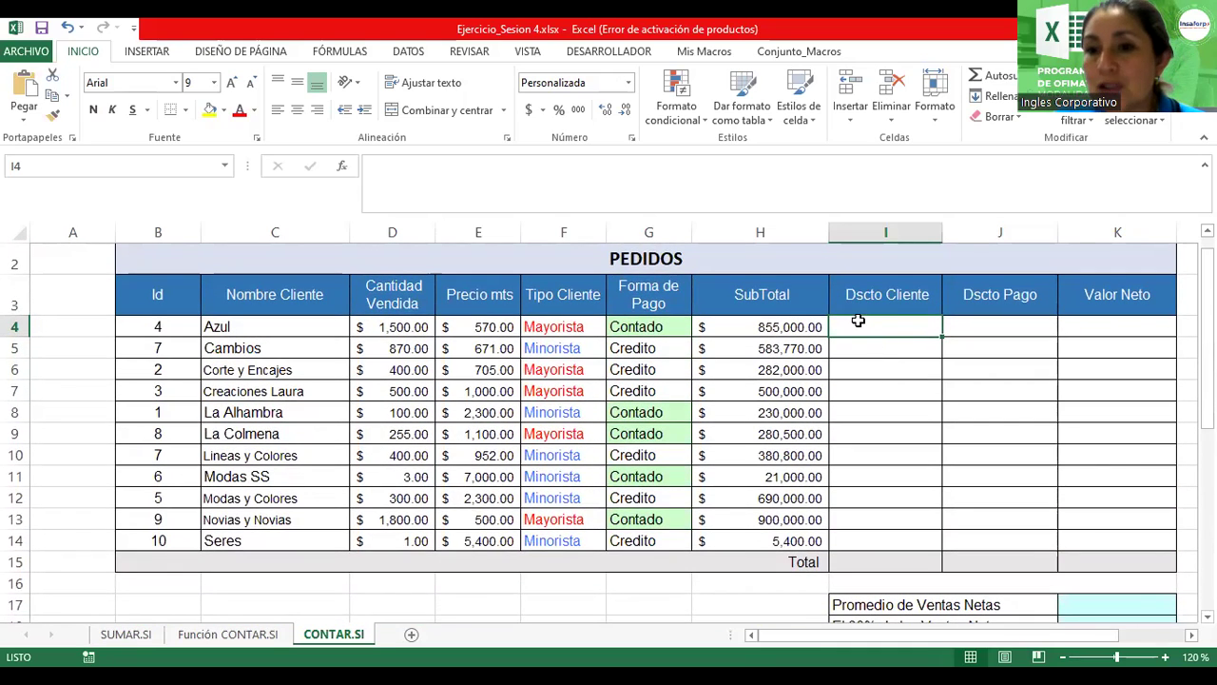
left_click_drag(1207, 321, 1207, 324)
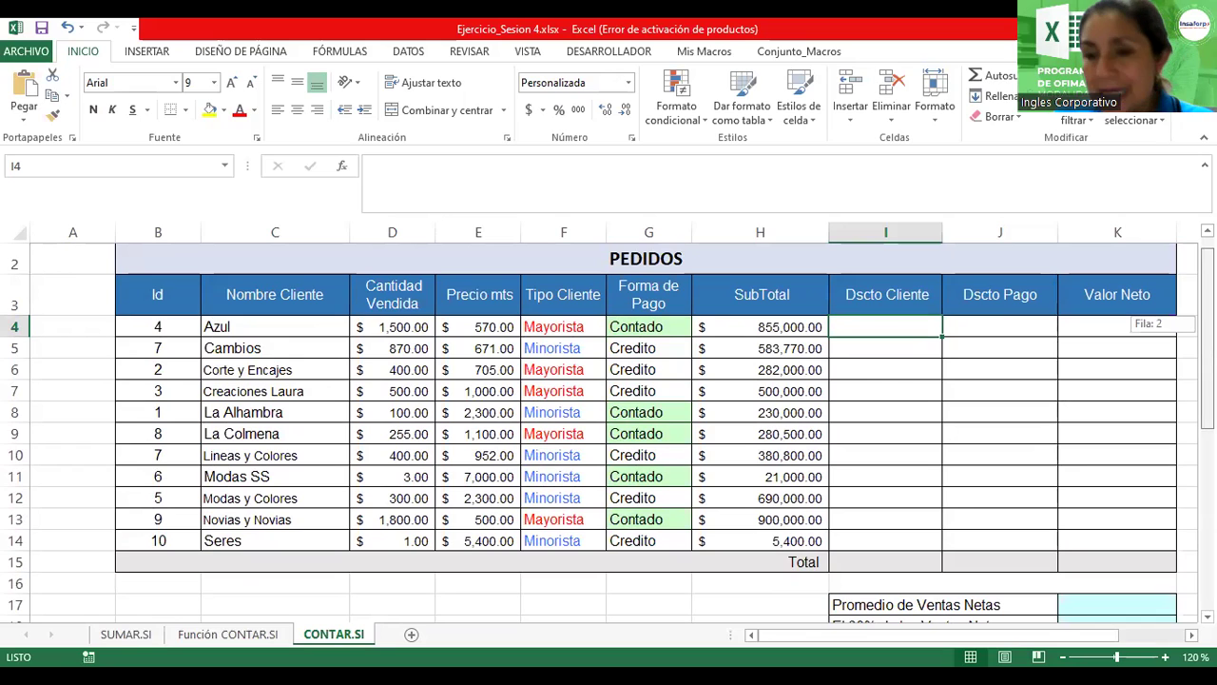
left_click_drag(1207, 323, 1207, 318)
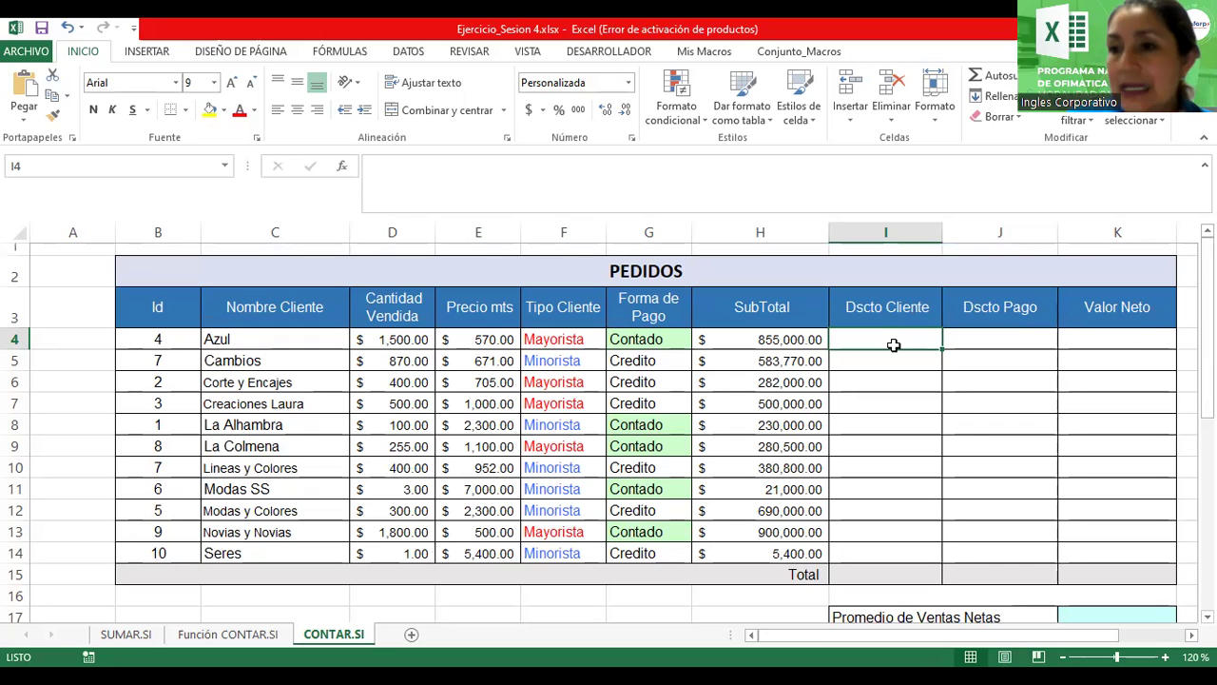
left_click_drag(1207, 318, 1207, 323)
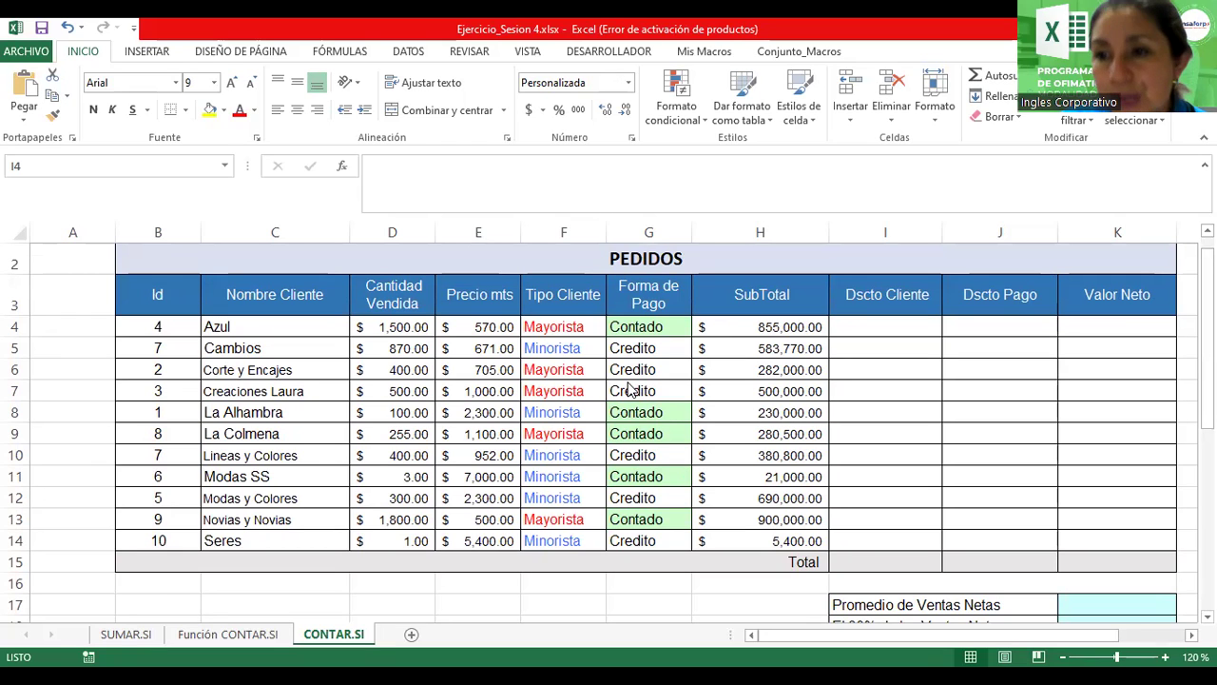
left_click_drag(1207, 309, 1206, 349)
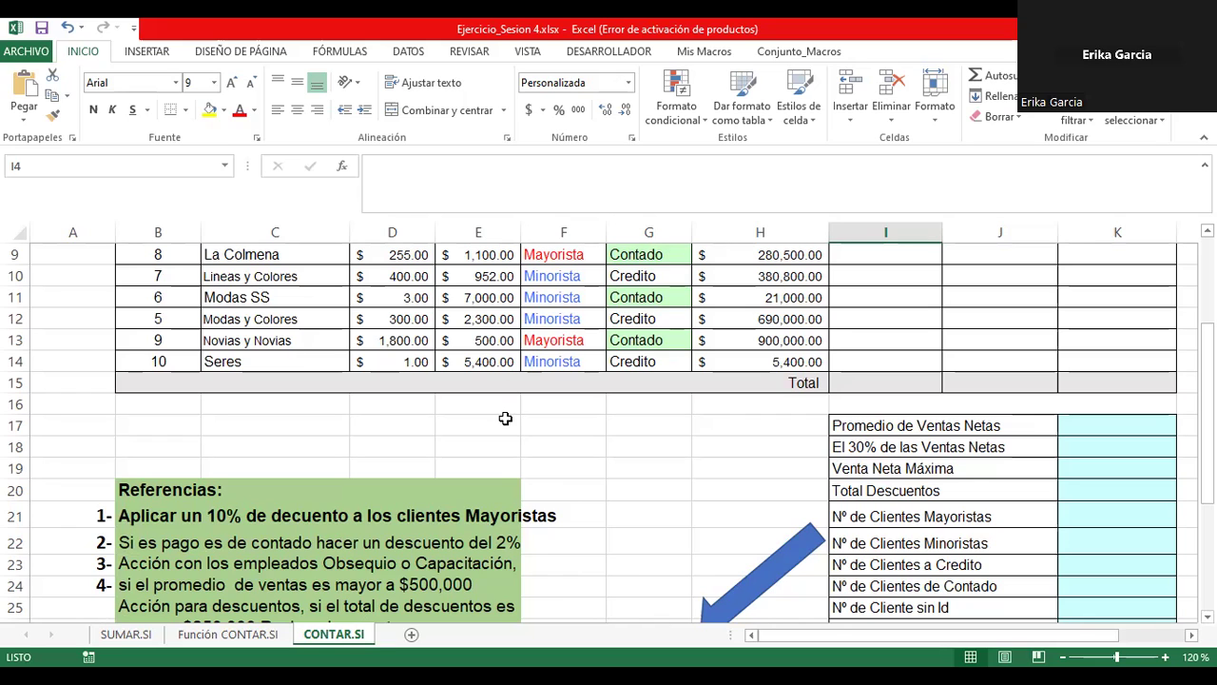
scroll(894, 380, "up", 3)
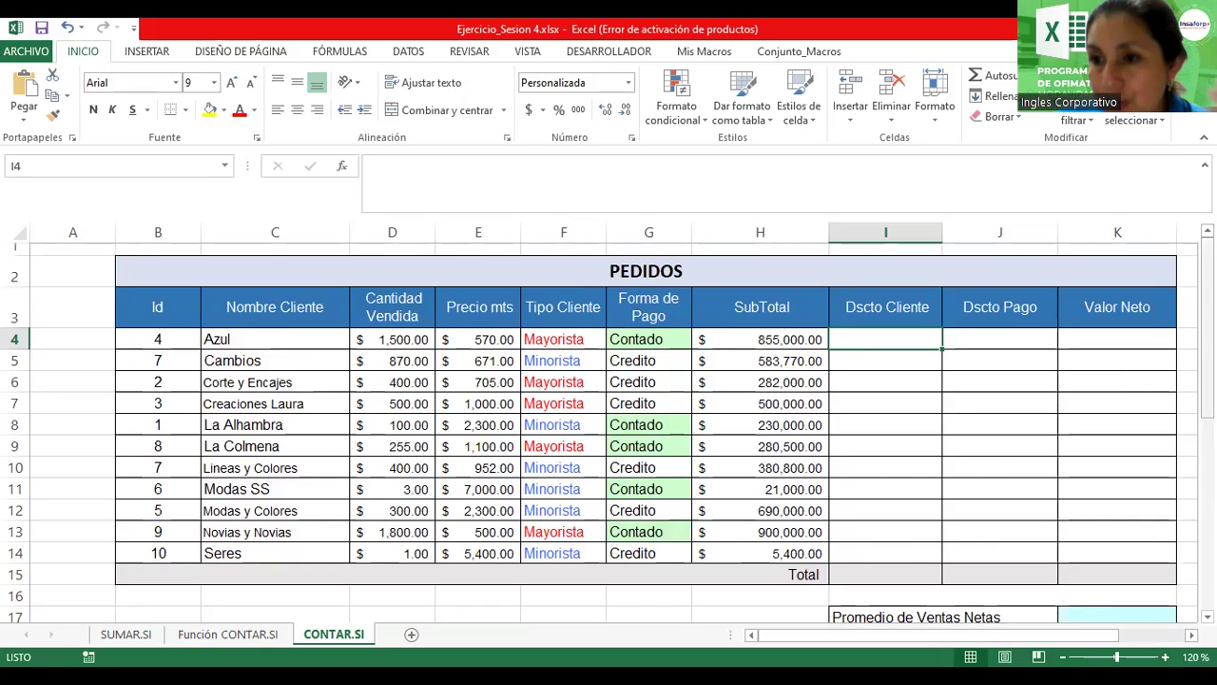
scroll(609, 428, "down", 1)
scroll(609, 428, "down", 1)
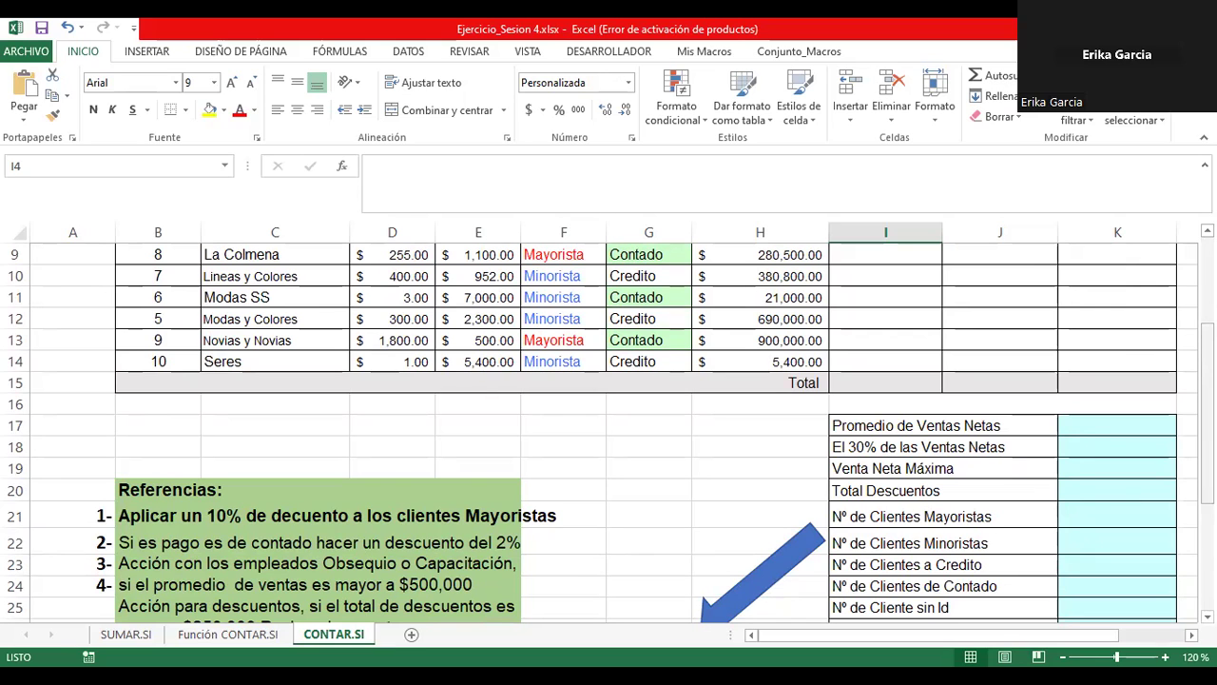
left_click_drag(1206, 409, 1206, 347)
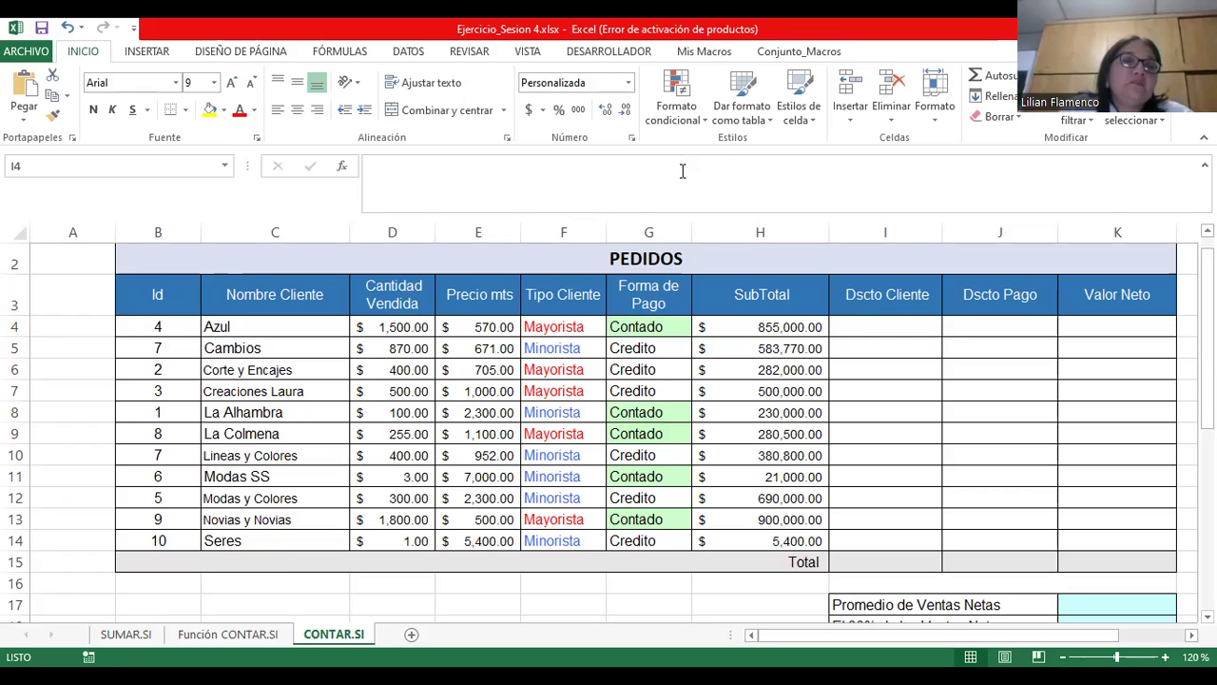
Step: Begin I4's customer discount as =si(F4="Mayorista"; testing the customer type
left_click(895, 334)
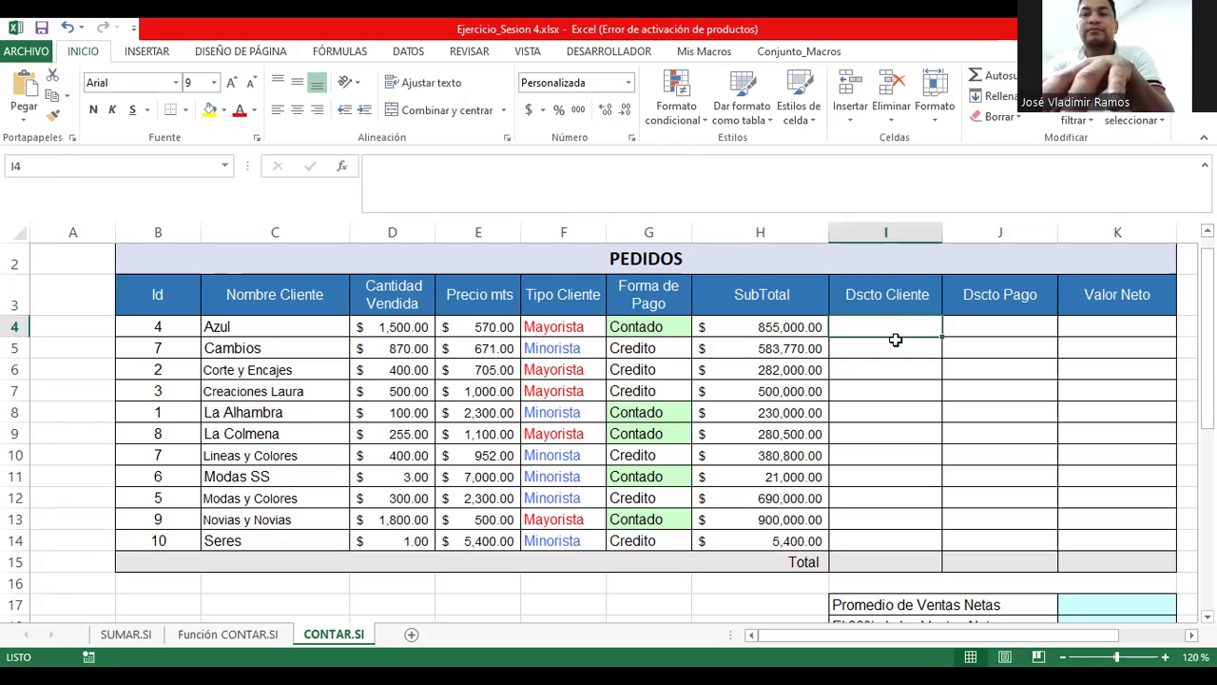
type("=si")
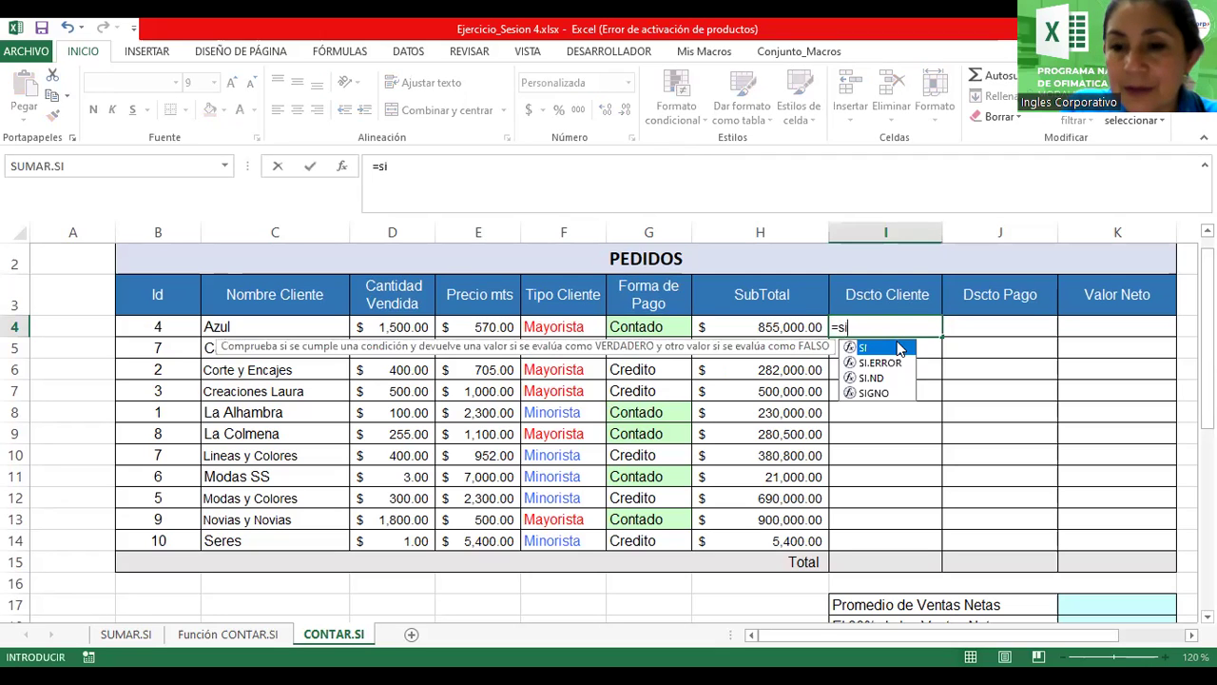
type("(")
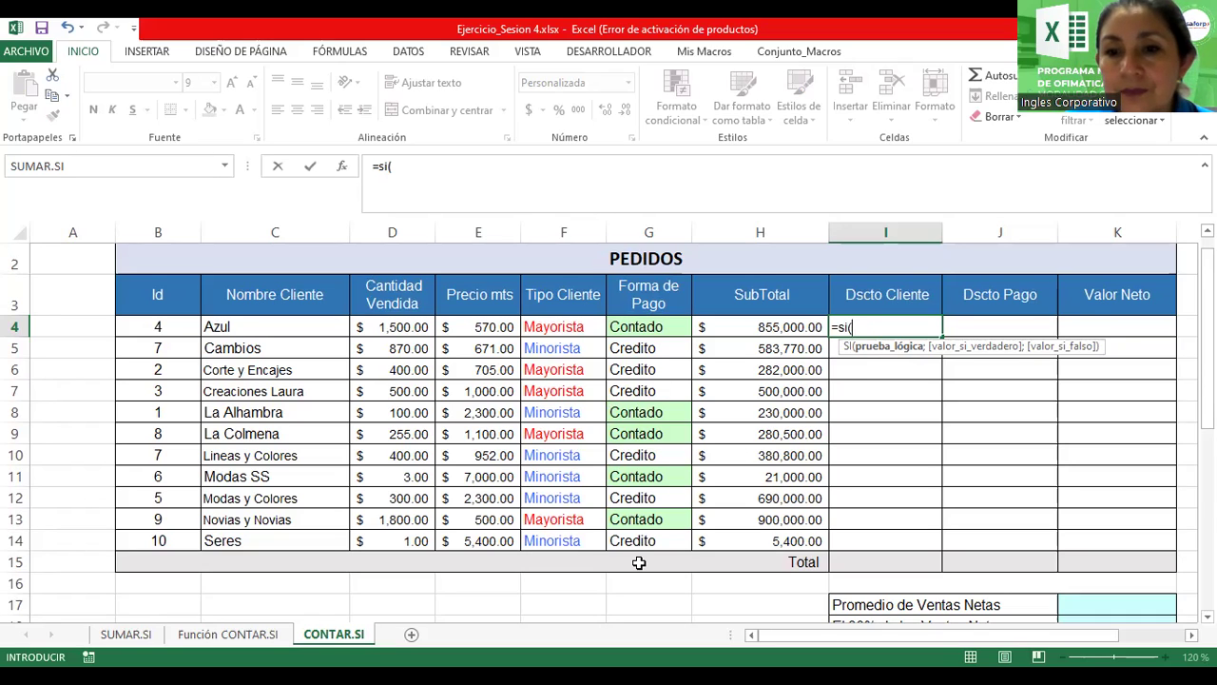
left_click(607, 502)
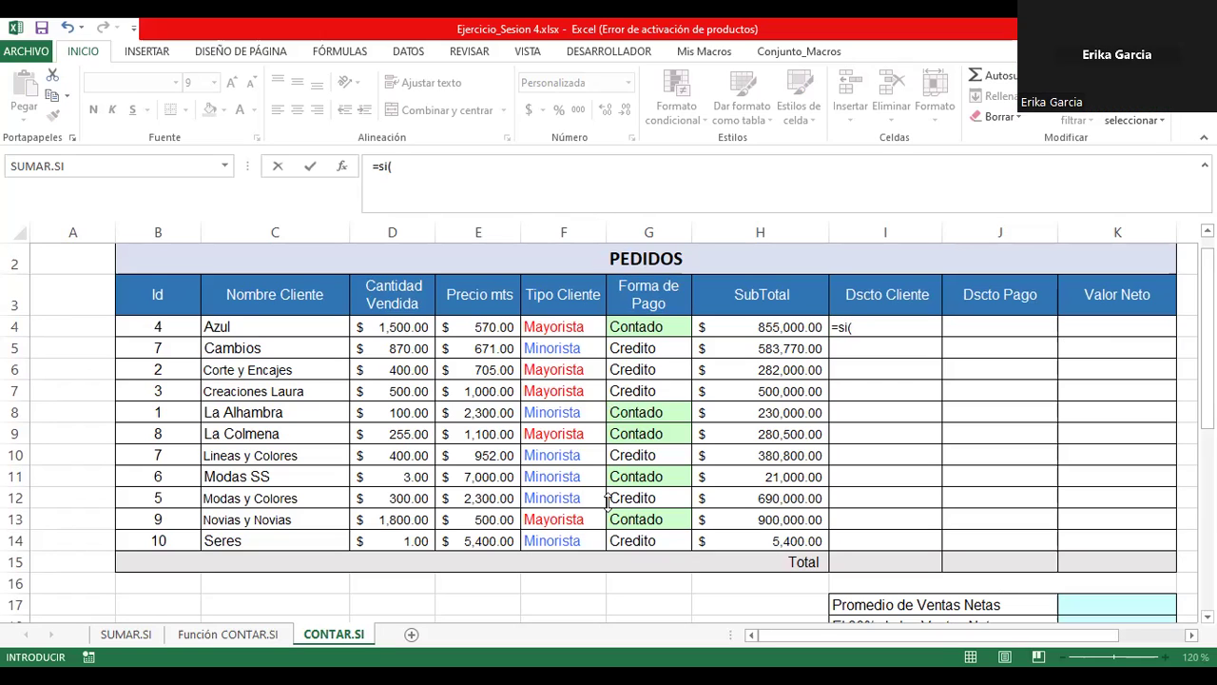
left_click(870, 331)
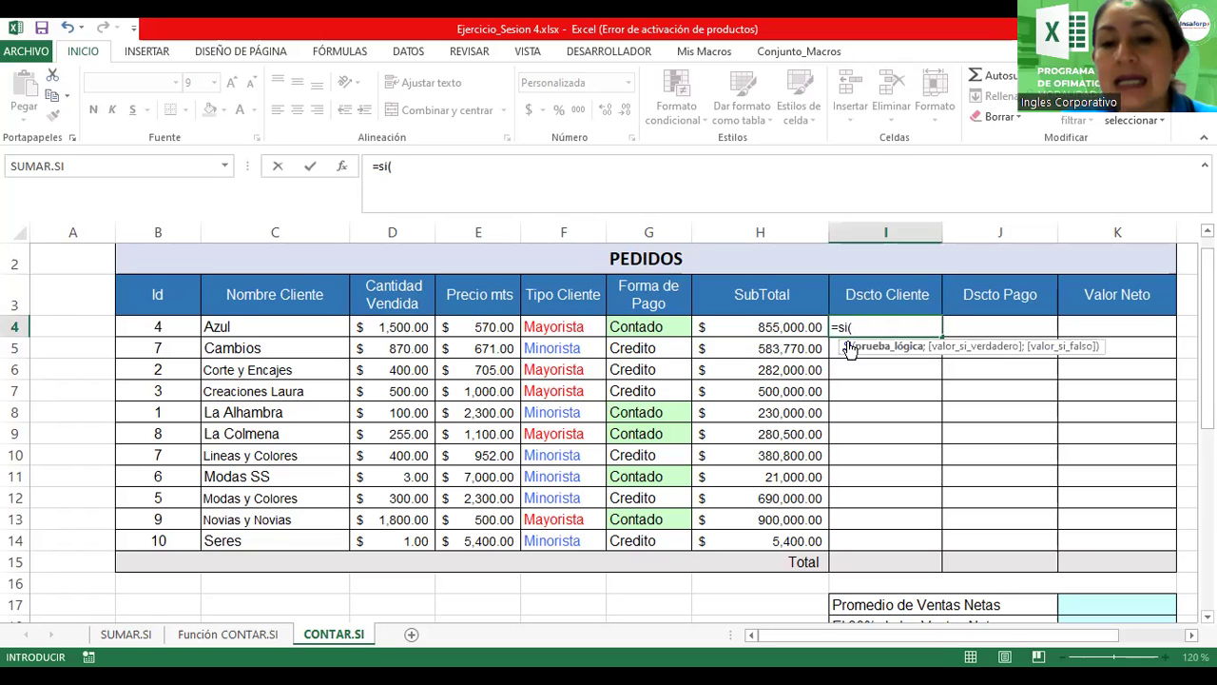
left_click(571, 328)
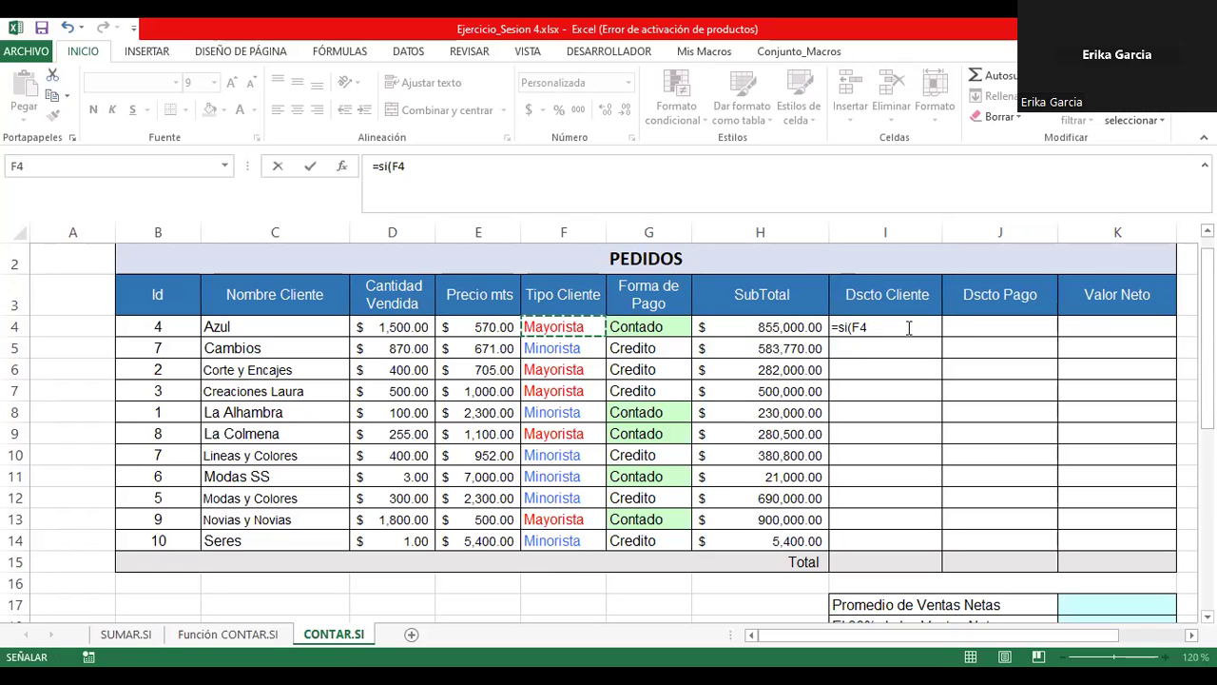
type("=")
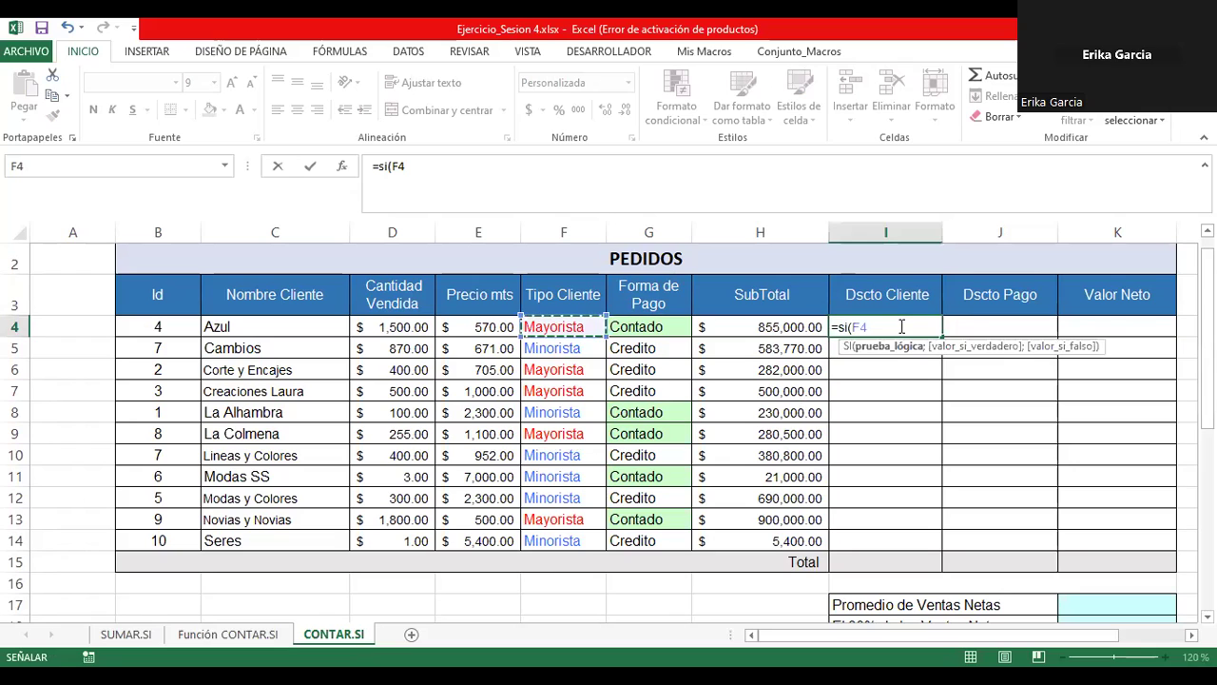
type("\"Mayoristar")
key("BackSpace")
type("\"")
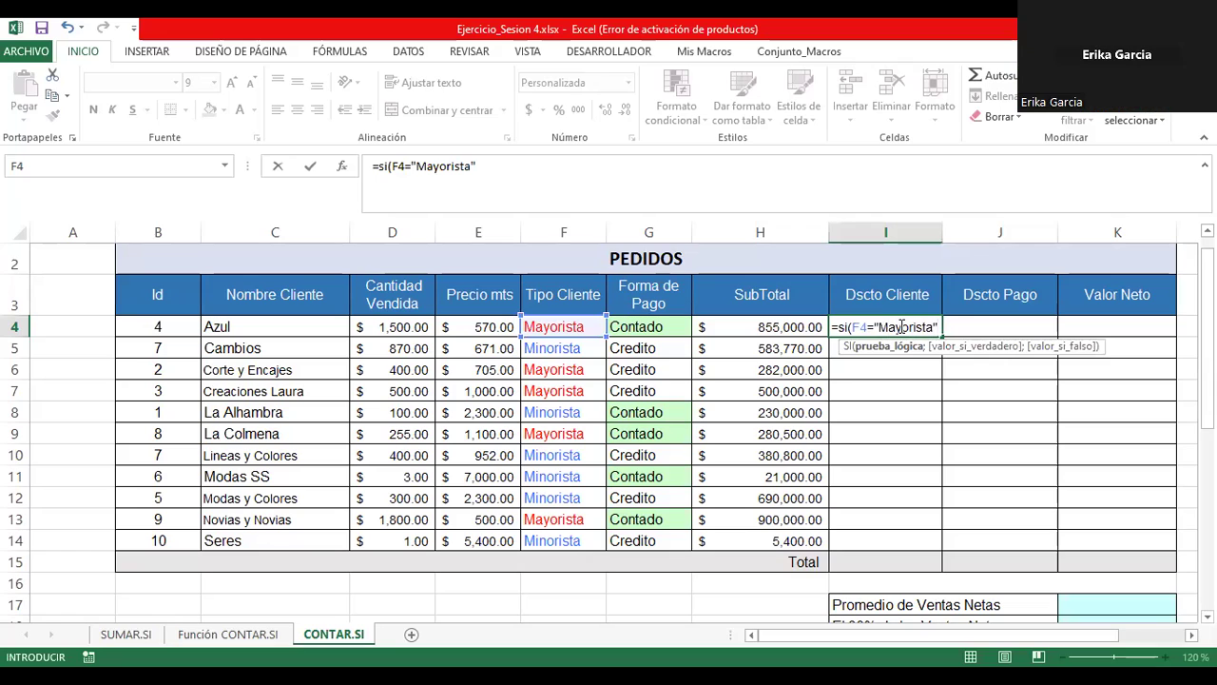
type(";")
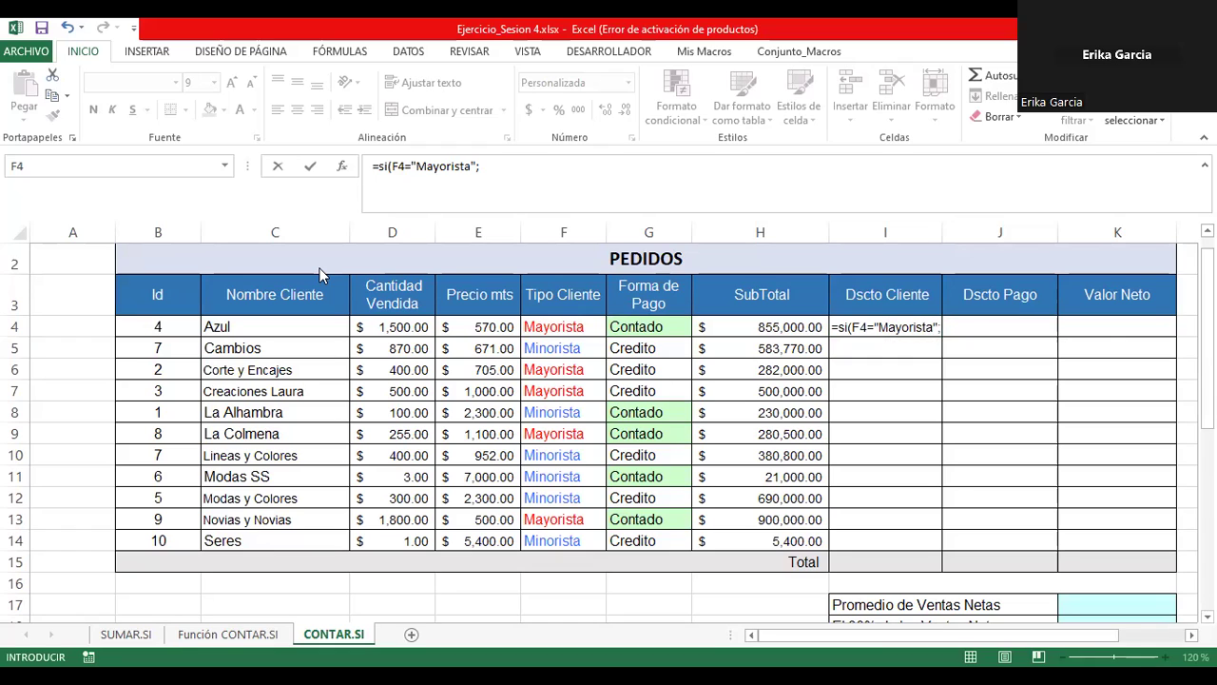
left_click(962, 330)
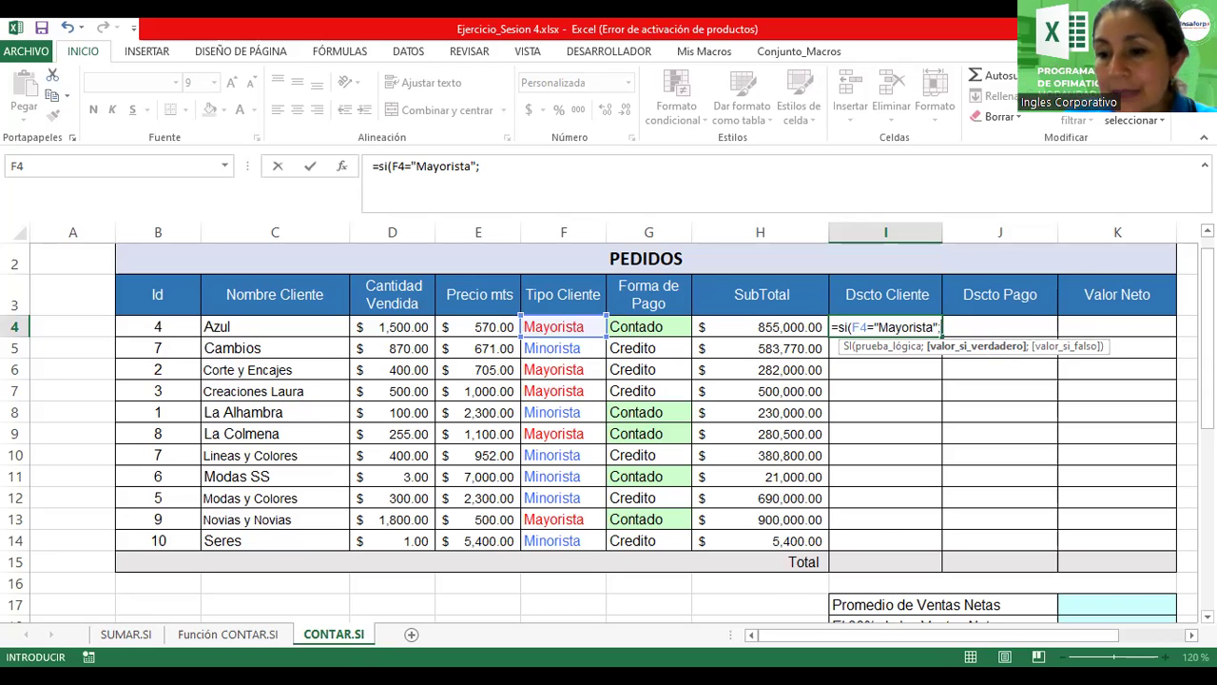
scroll(608, 433, "down", 2)
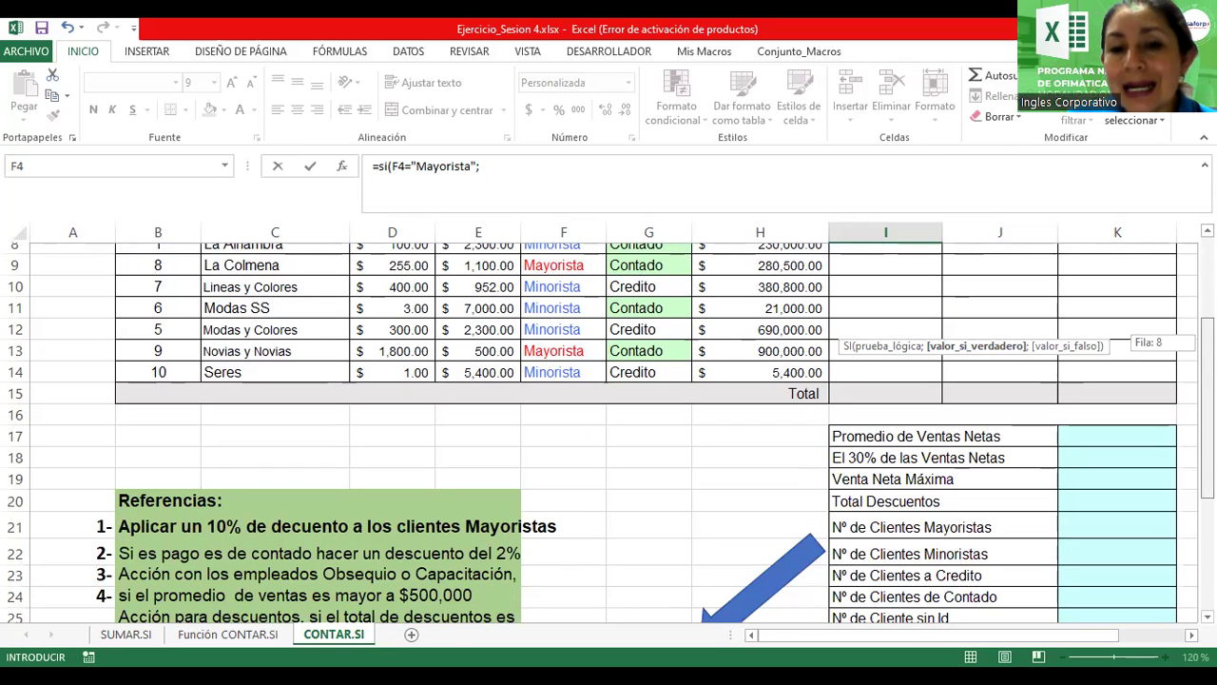
scroll(609, 433, "up", 2)
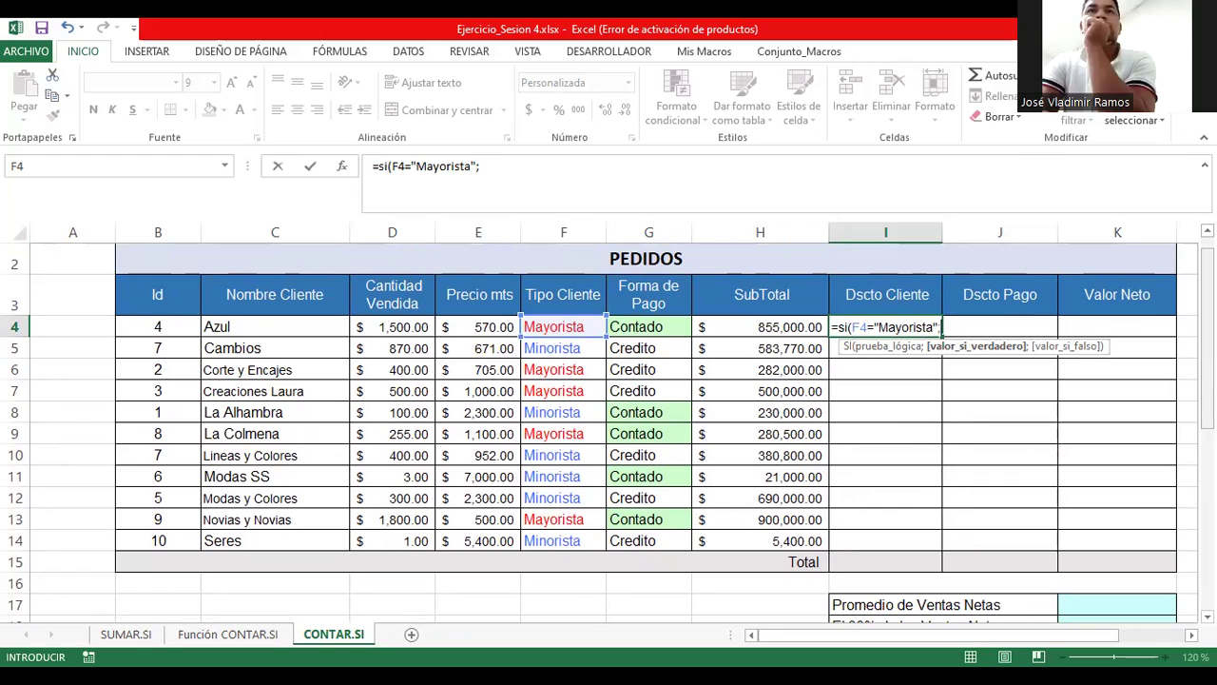
Step: Add H4*10% as the true value and submit, triggering Excel's formula-problem warning
left_click(756, 326)
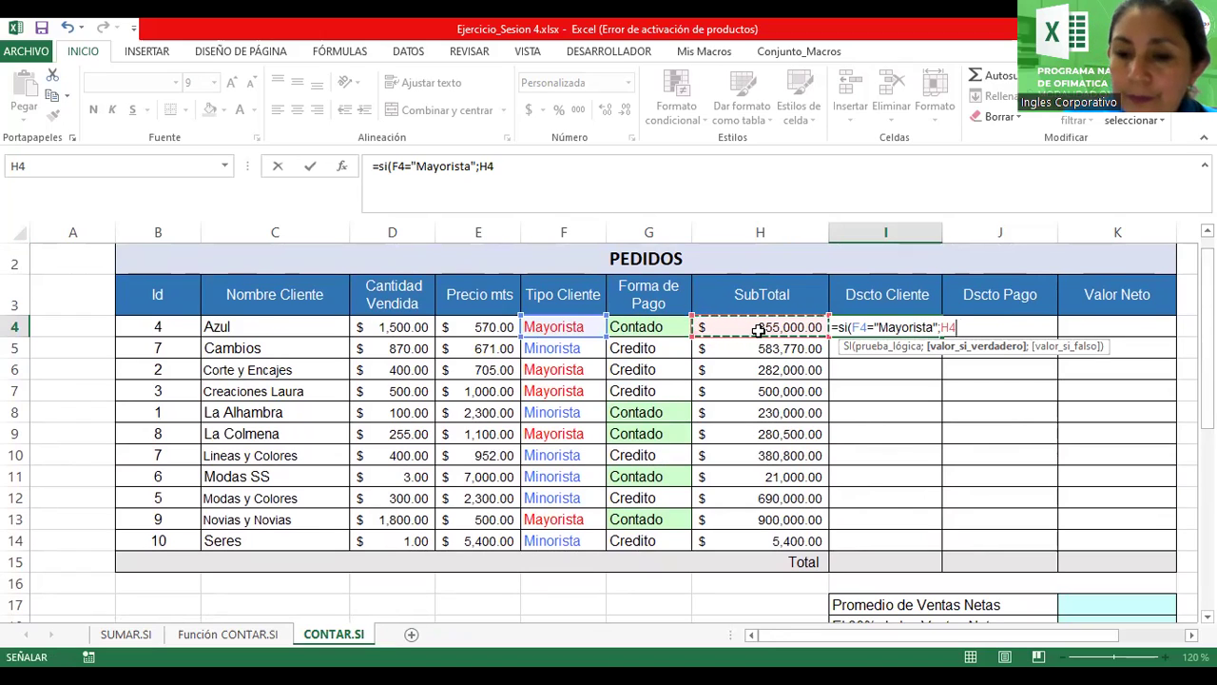
type("*10")
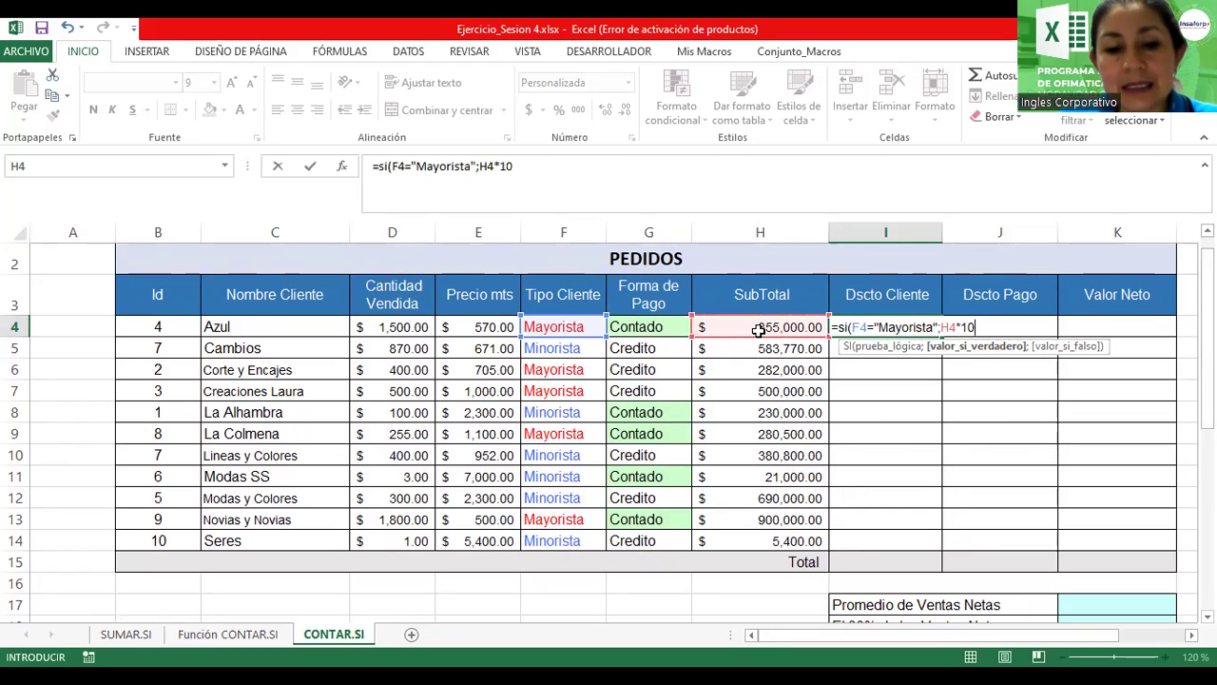
type("%")
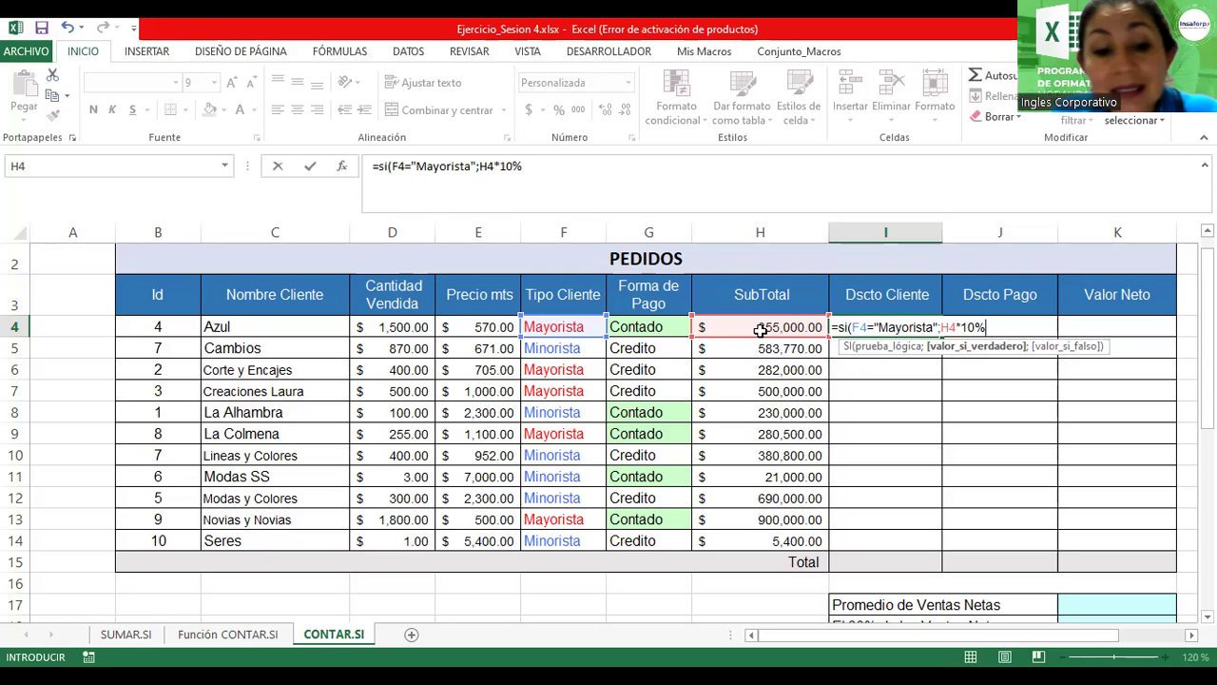
key("Return")
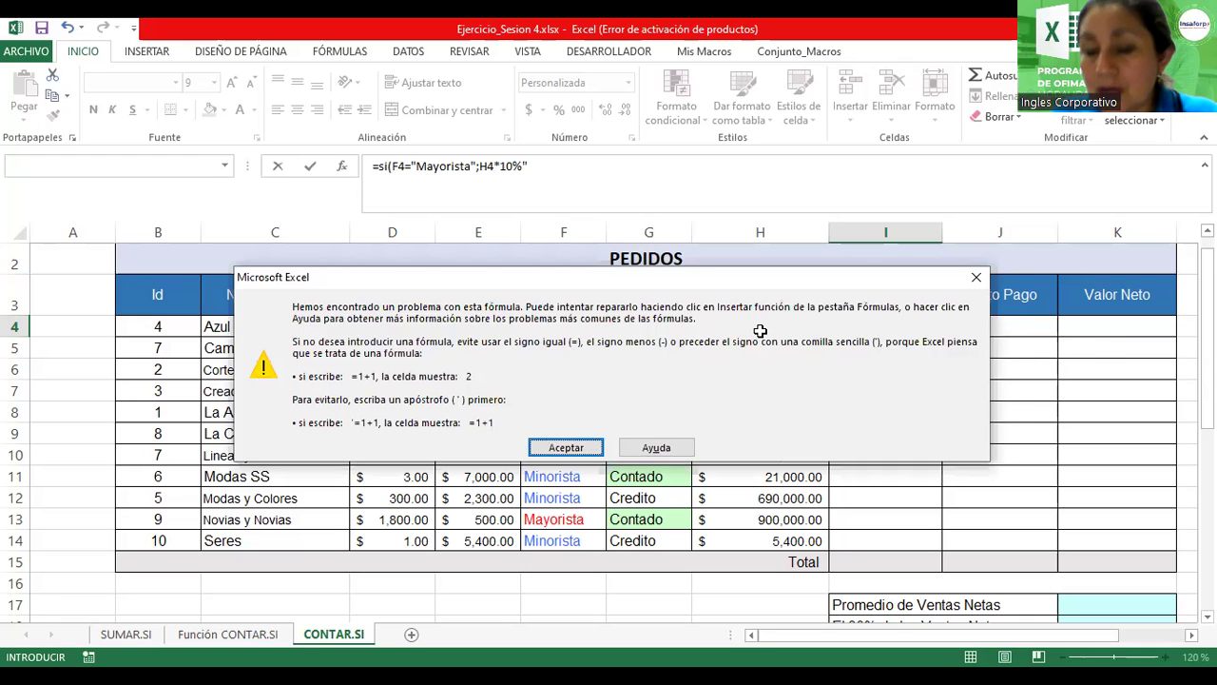
Step: Dismiss the formula error and close the IF in I4 with ;0)
key("Return")
key("Left")
key("Left")
type("\"")
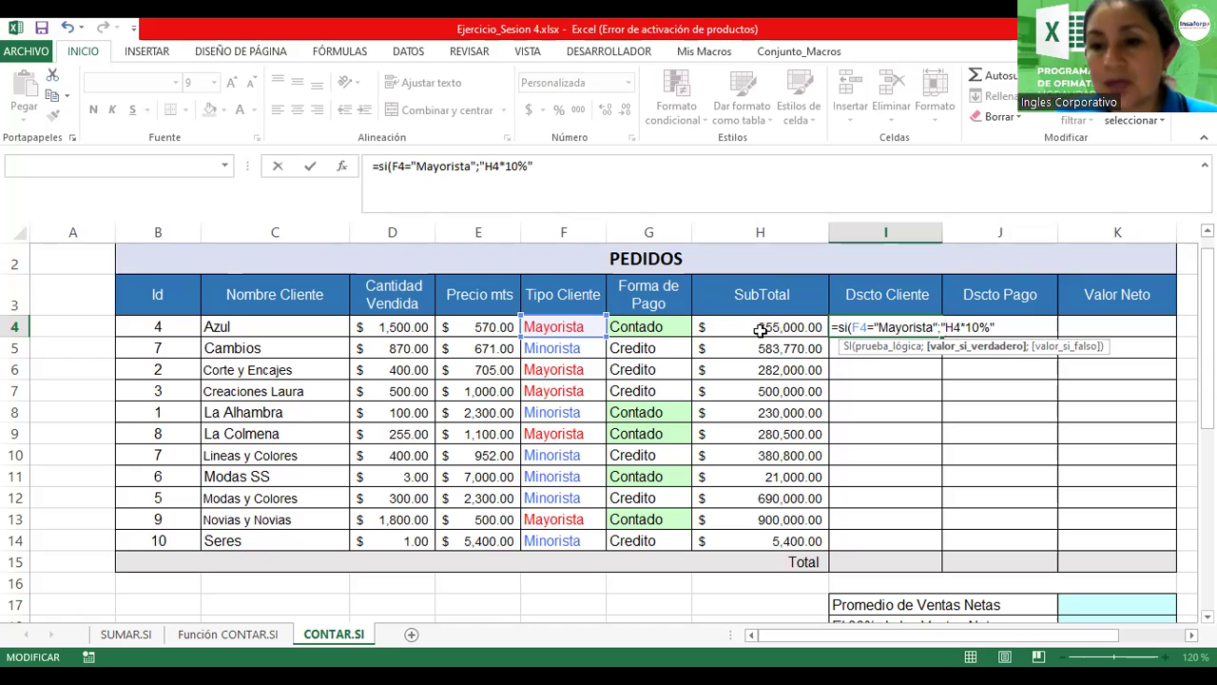
left_click(1004, 327)
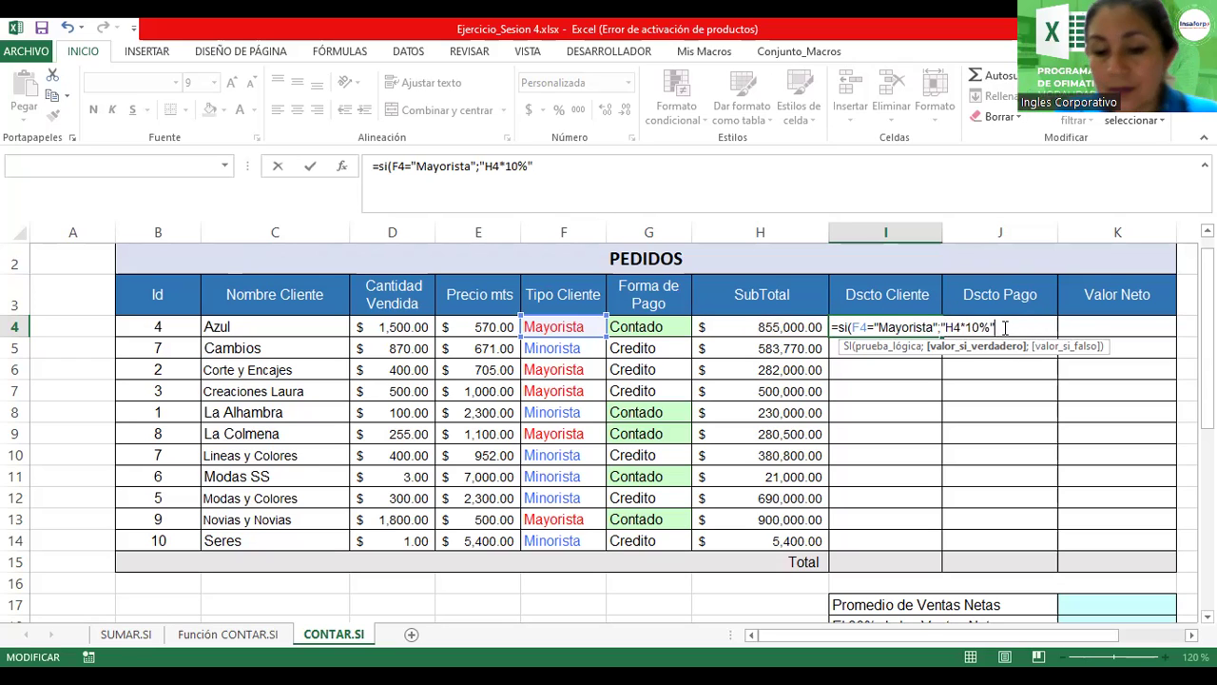
type(";")
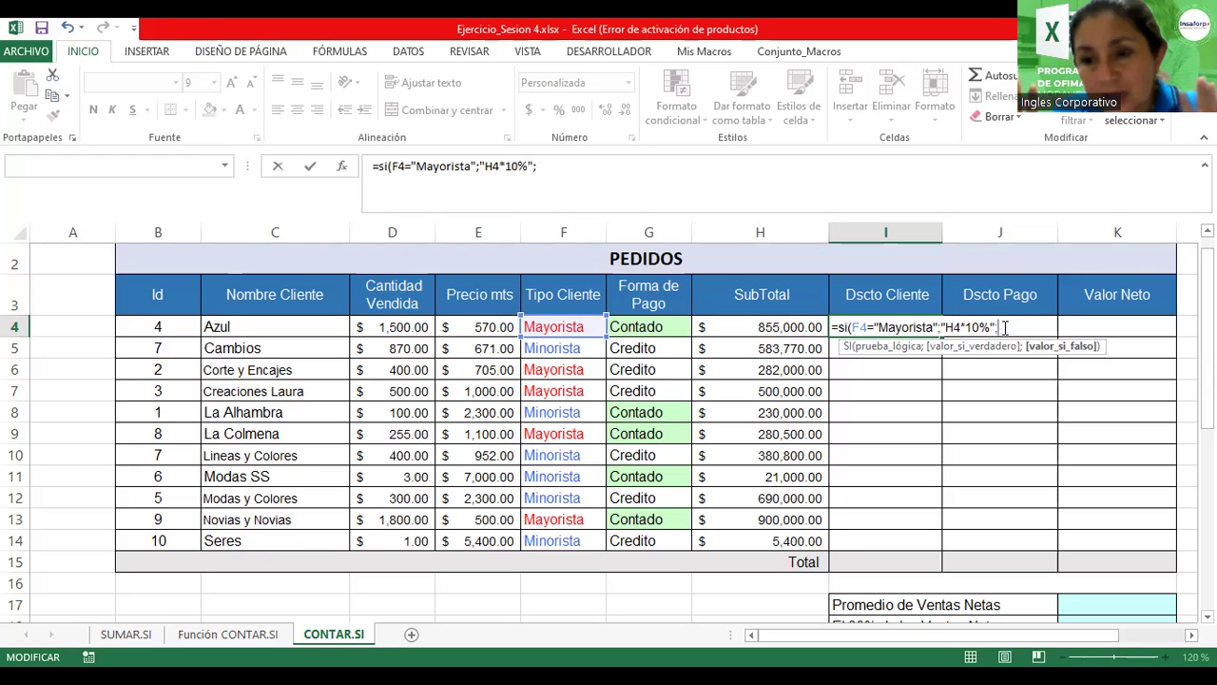
type("0")
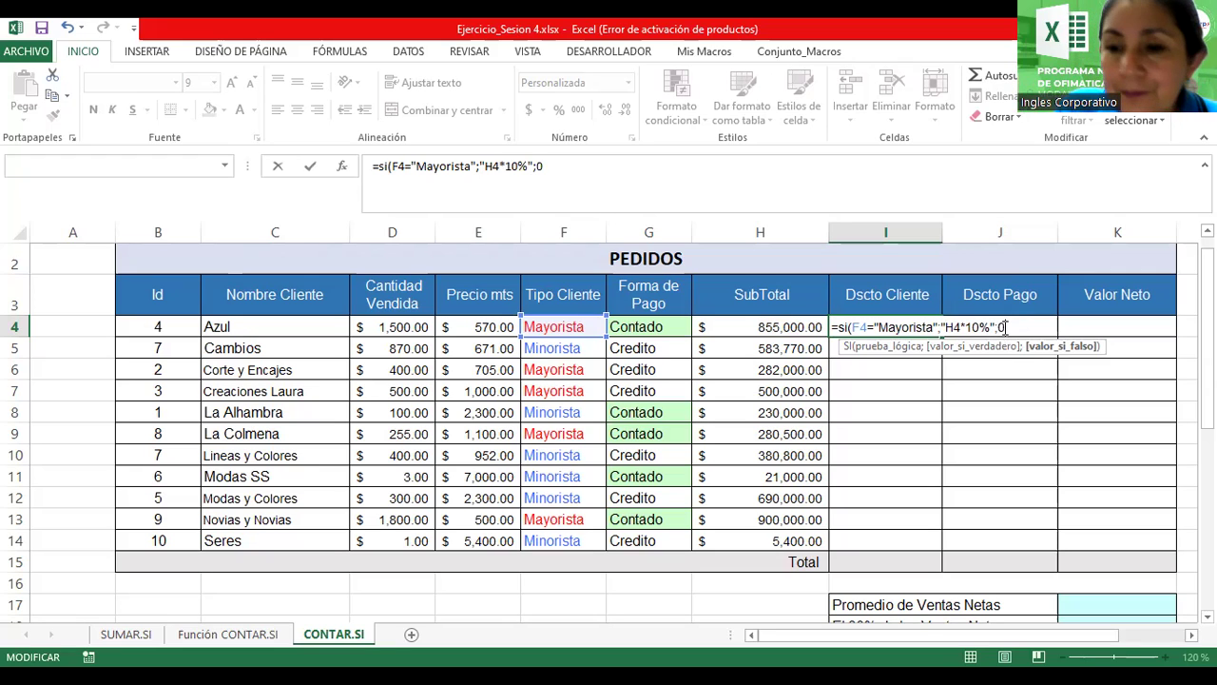
type(")")
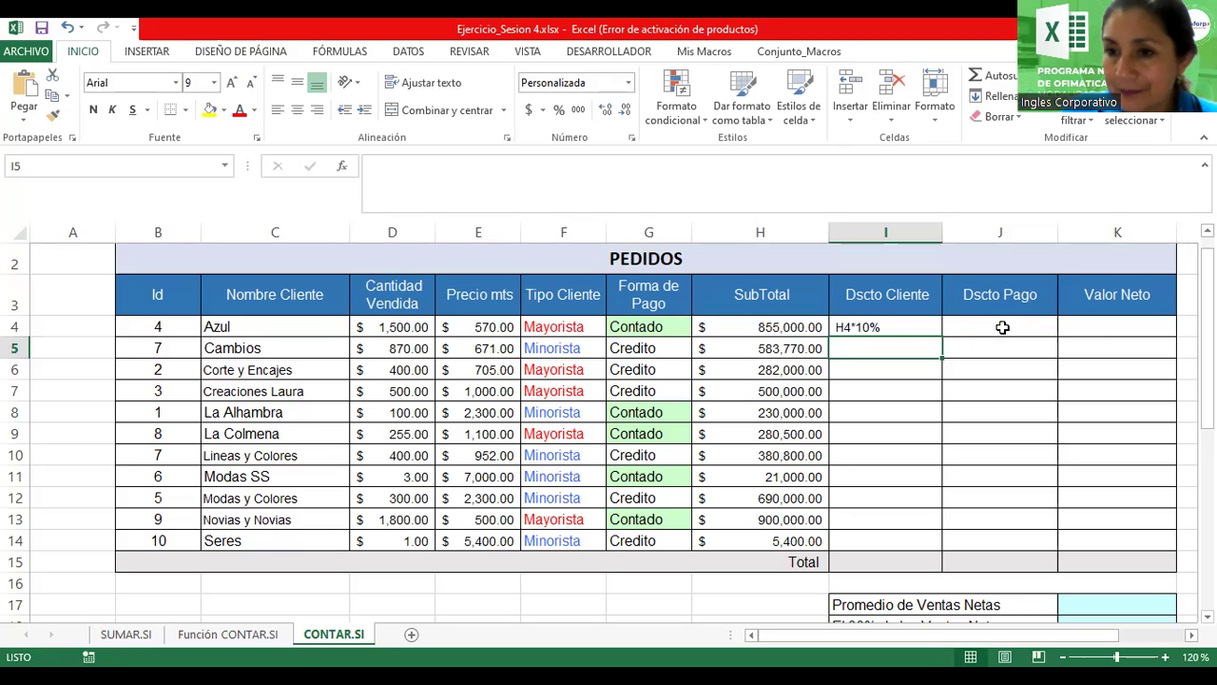
Step: Fix the stray quotes so I4 reads =SI(F4="Mayorista";H4*10%;0), showing $85,500.00
double_click(898, 327)
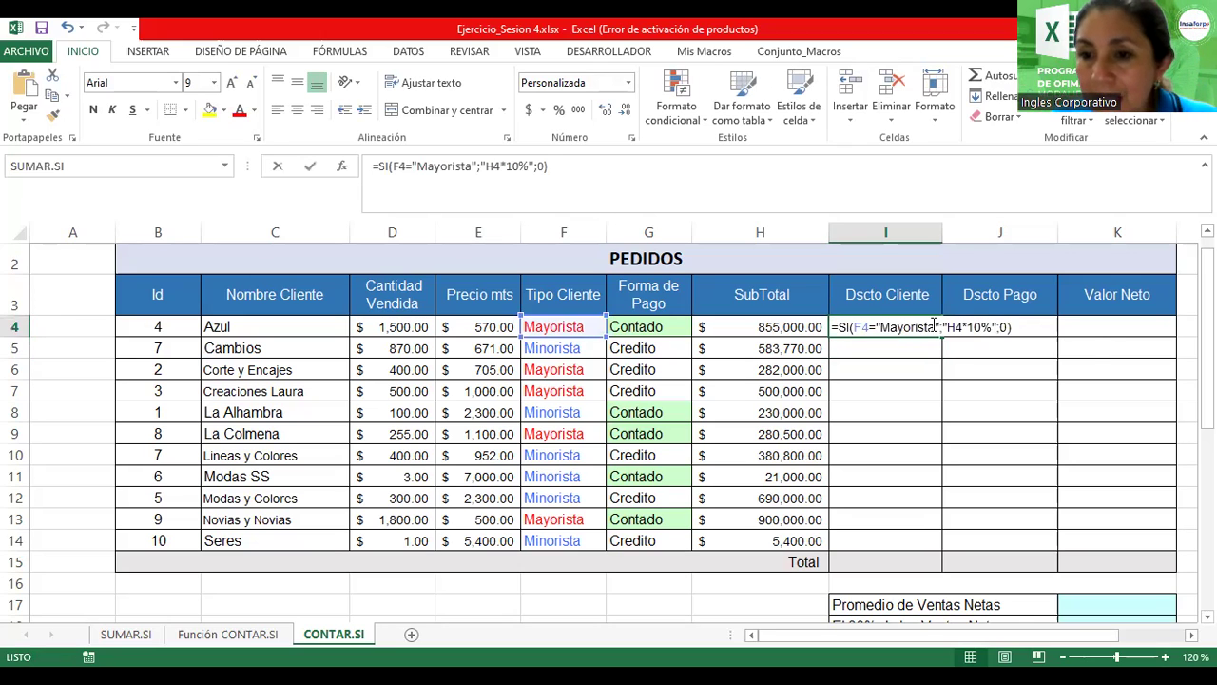
left_click(938, 327)
key("BackSpace")
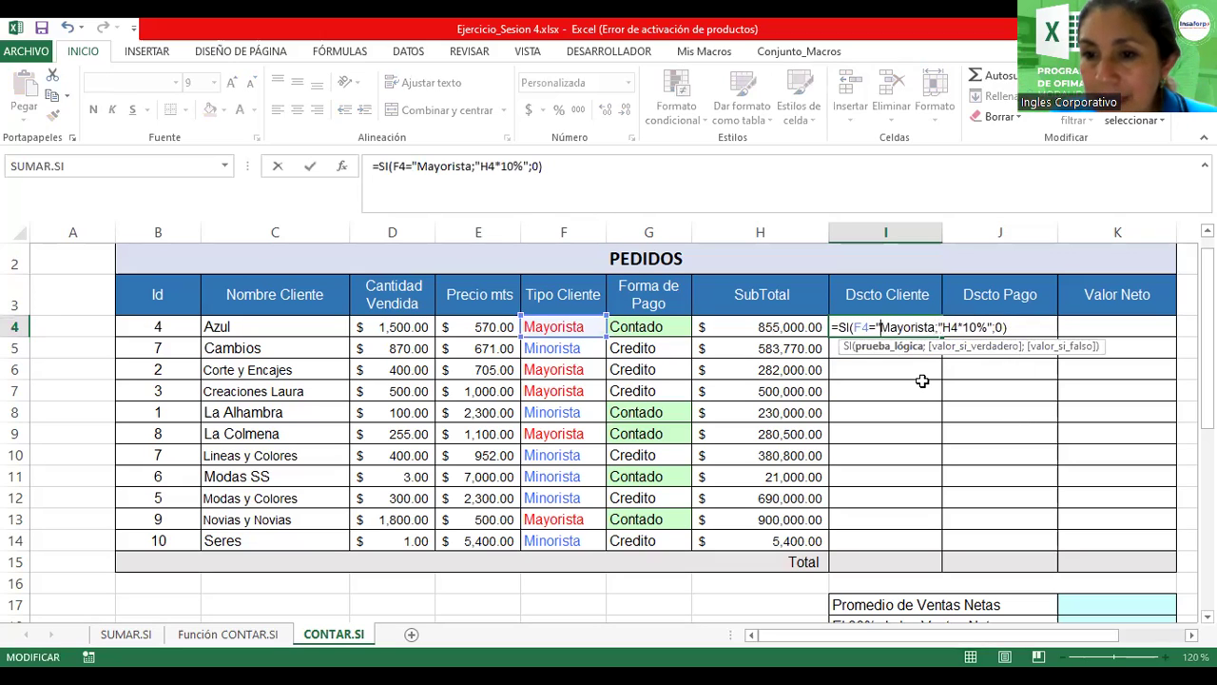
key("BackSpace")
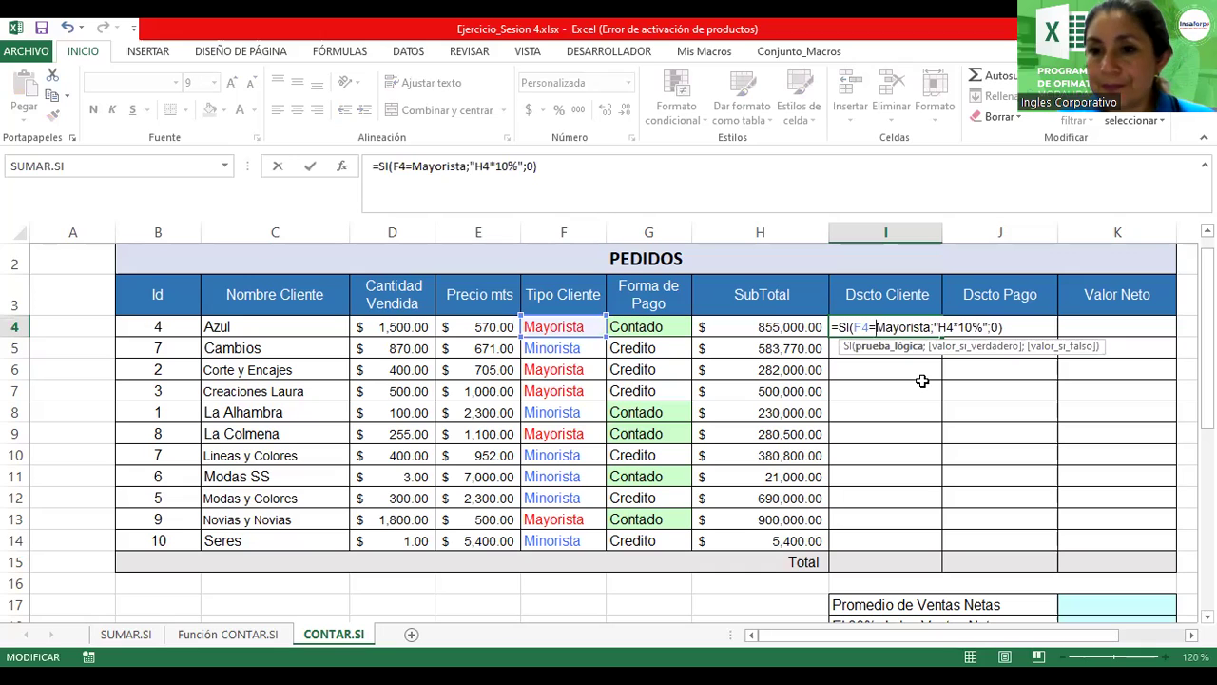
type("\"")
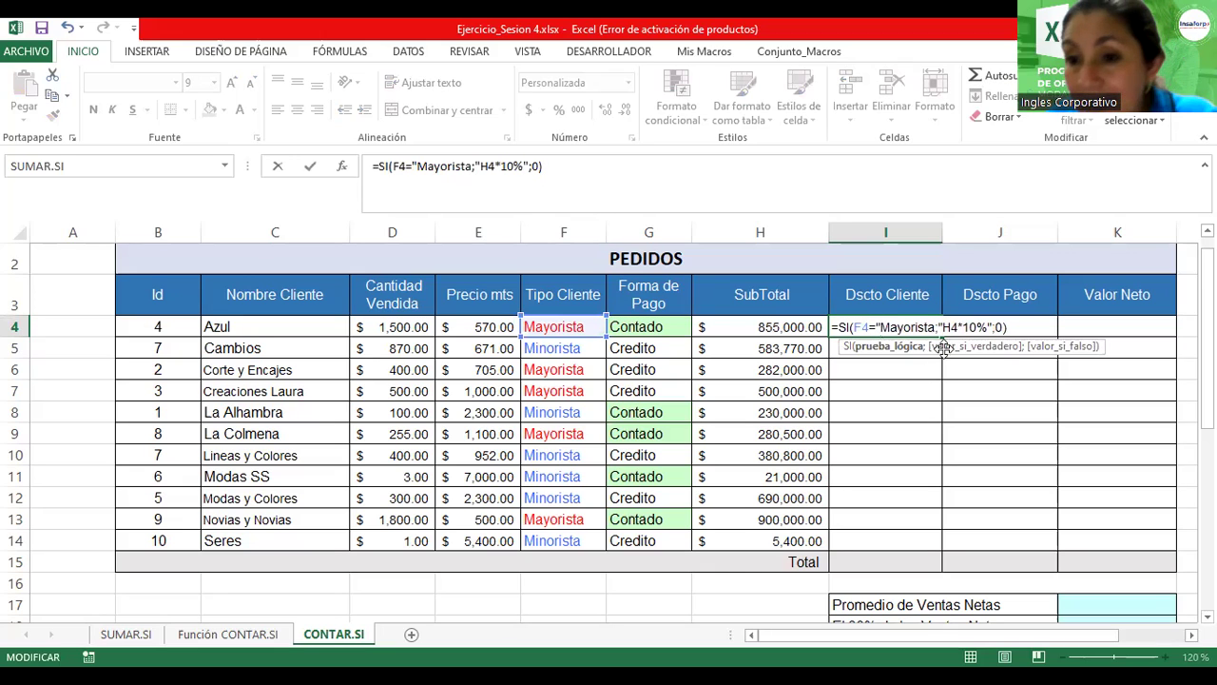
left_click(936, 326)
type("\";\"")
key("Right")
key("Delete")
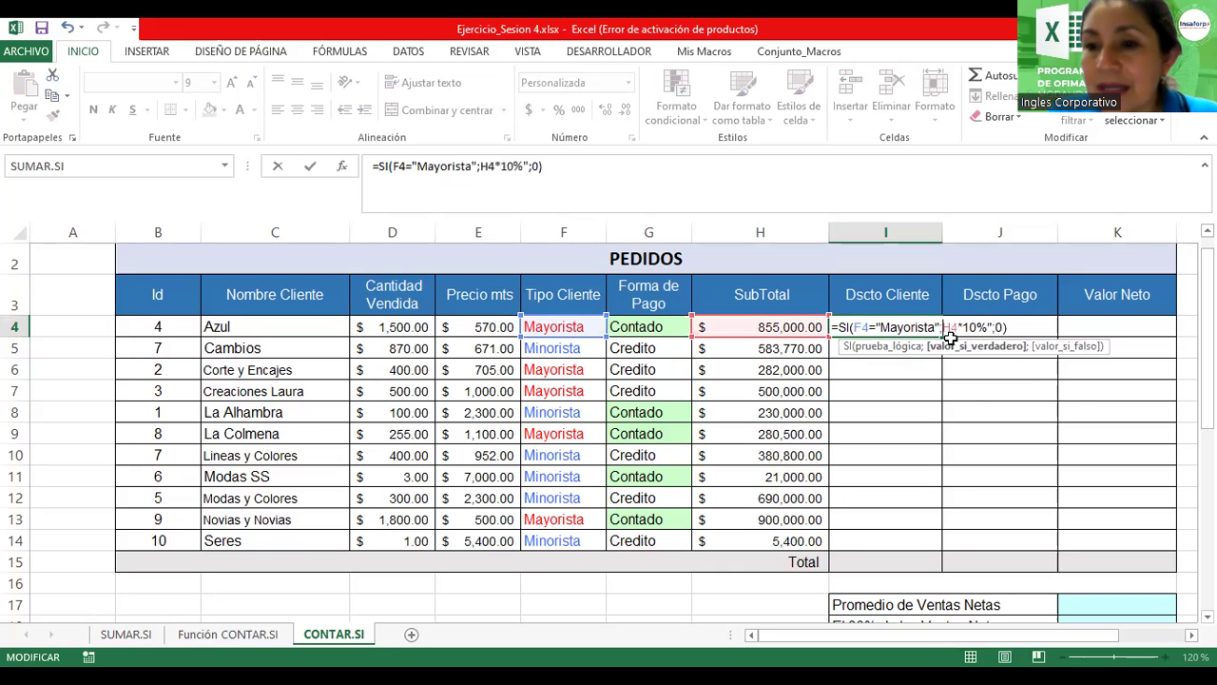
key("Right")
key("Right")
key("Right")
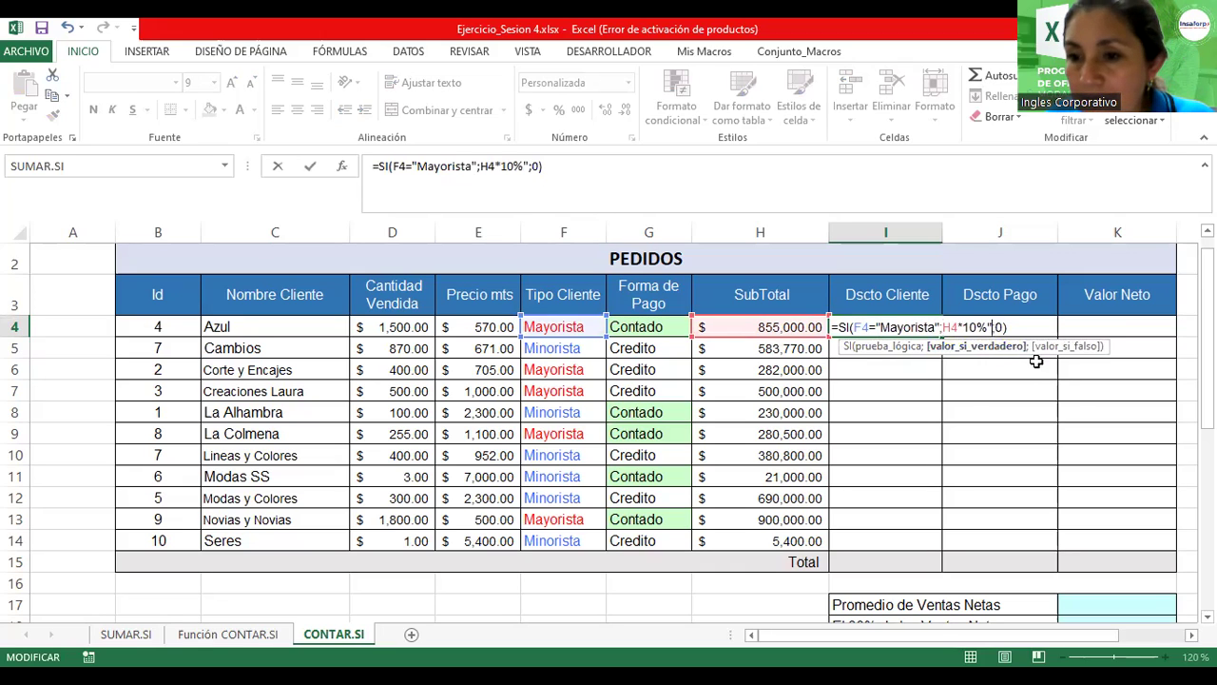
key("Delete")
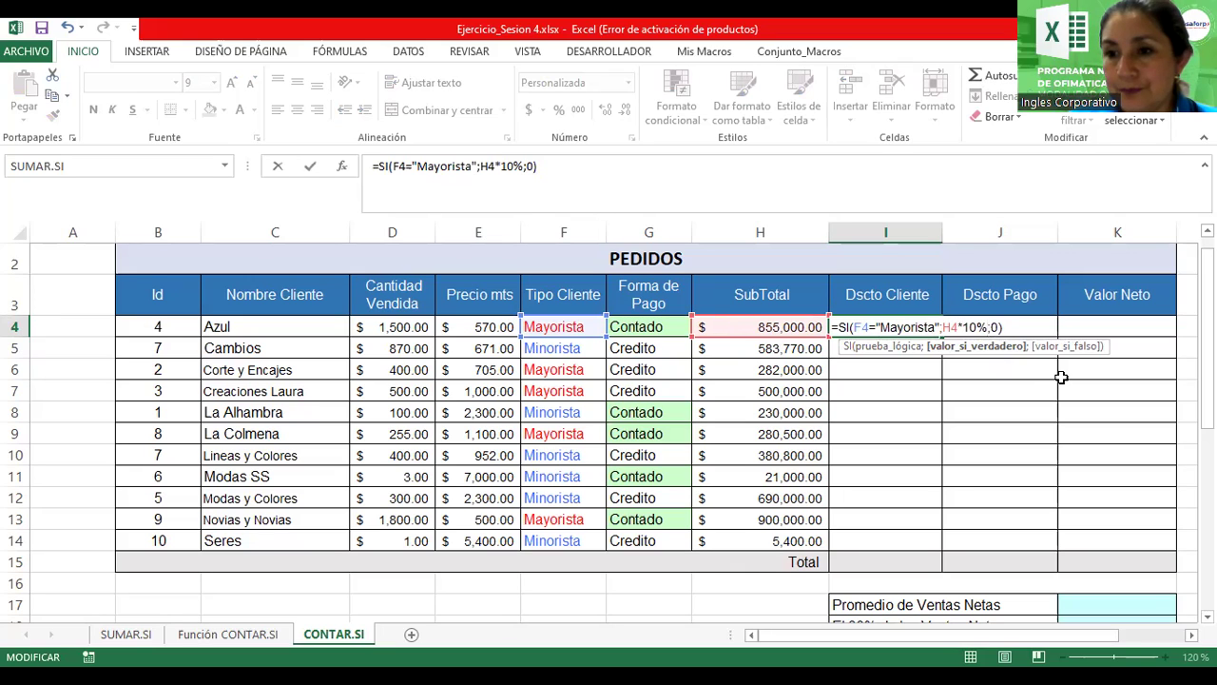
key("Return")
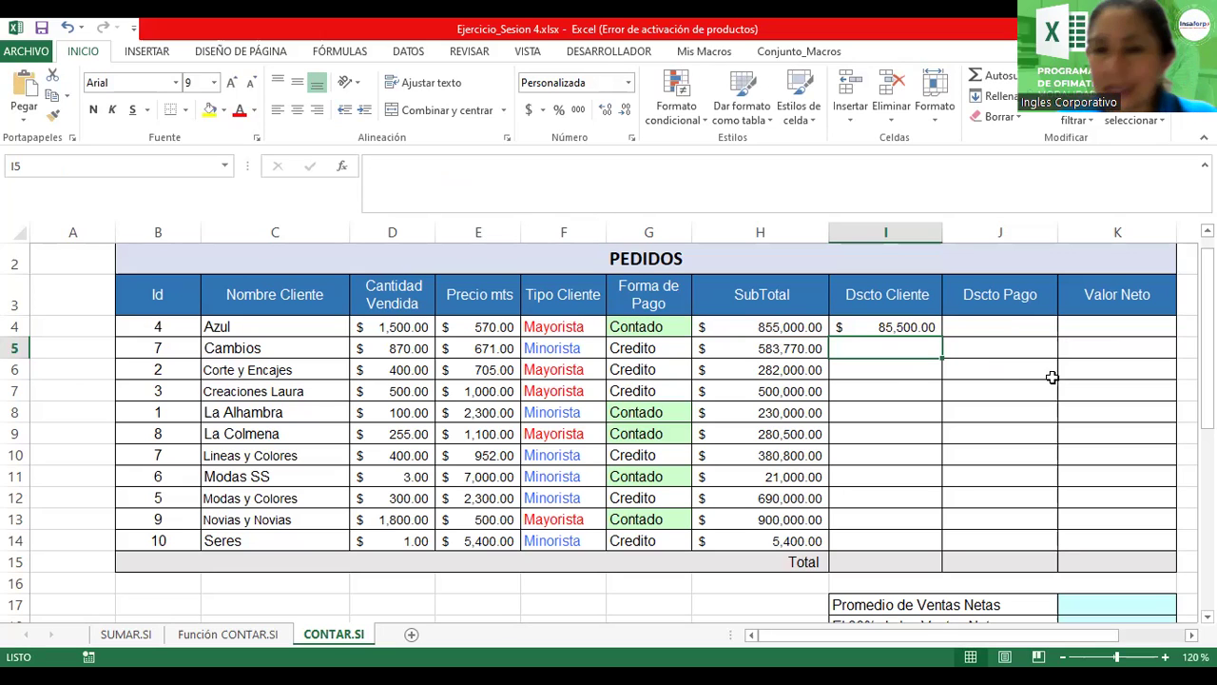
left_click(986, 384)
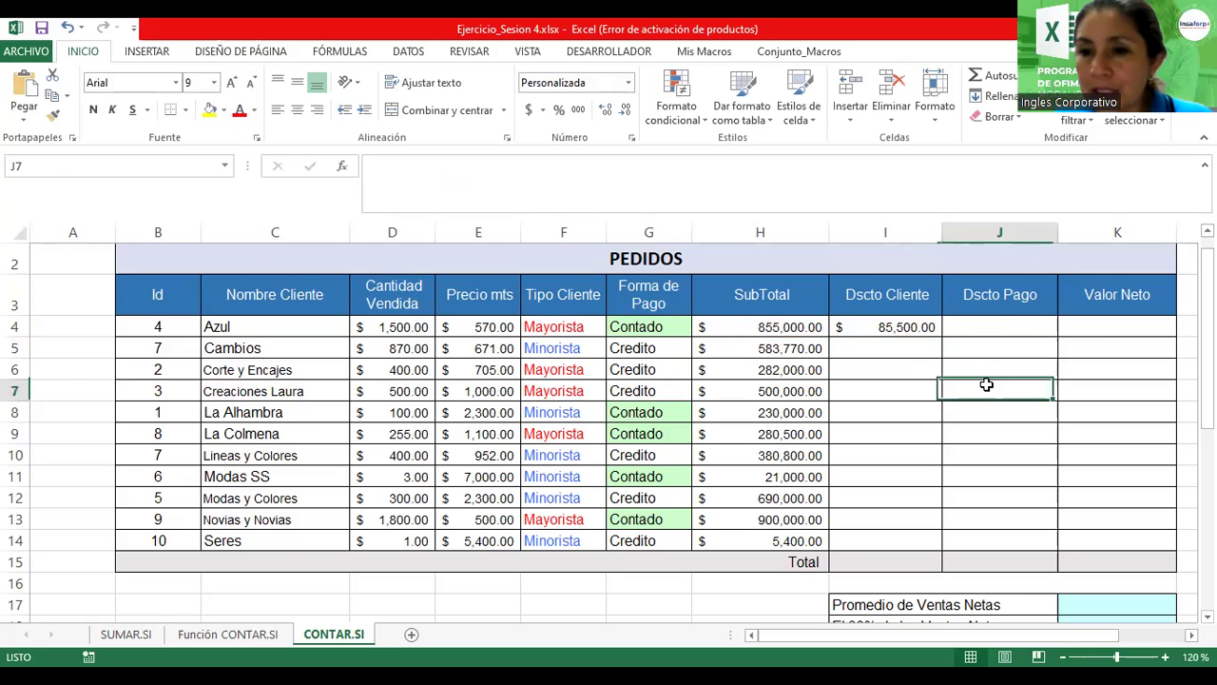
Step: Zoom in and re-confirm the I4 formula =SI(F4="Mayorista";H4*10%;0)
left_click(1165, 656)
left_click(1165, 656)
left_click(1165, 656)
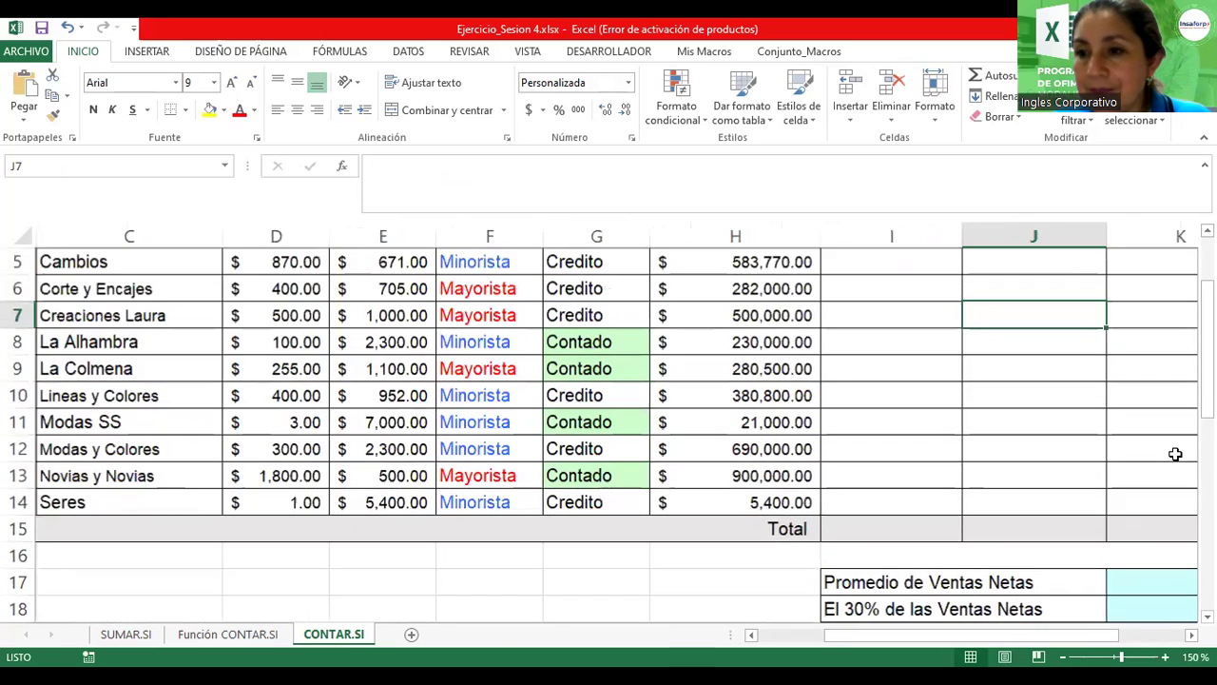
scroll(856, 367, "up", 2)
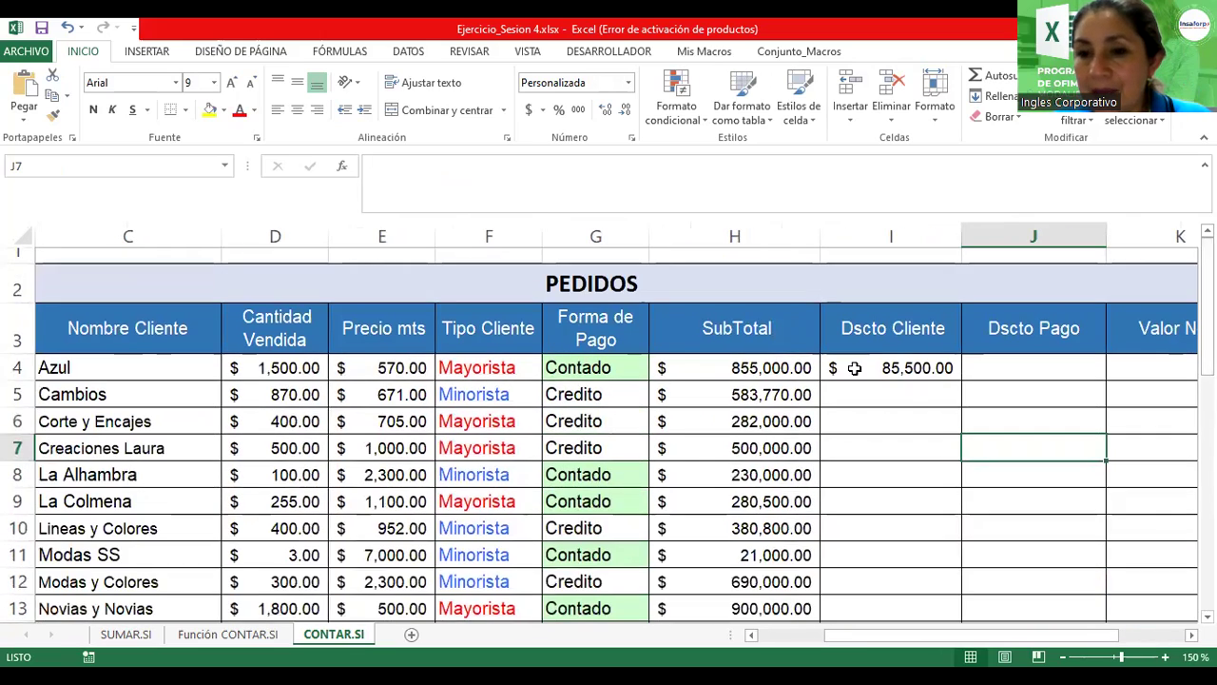
double_click(856, 367)
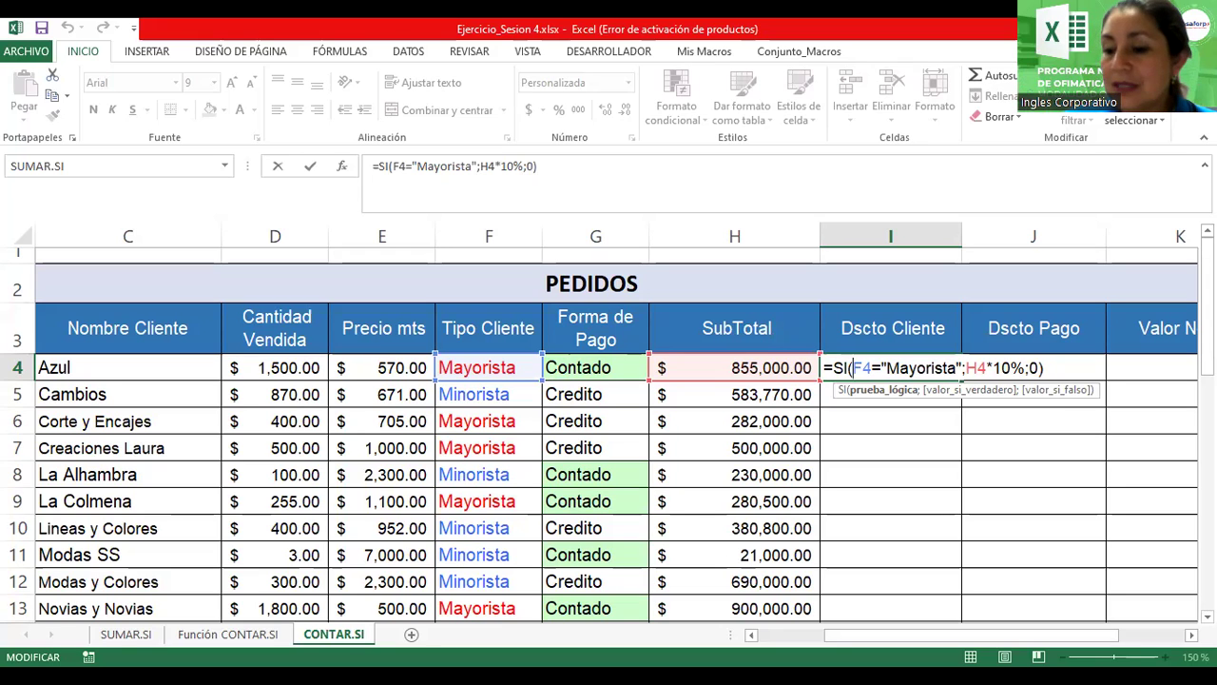
key("Return")
Step: Fill the discount formula from I4 down to I14, undoing the fill that overran the Total row
left_click(927, 368)
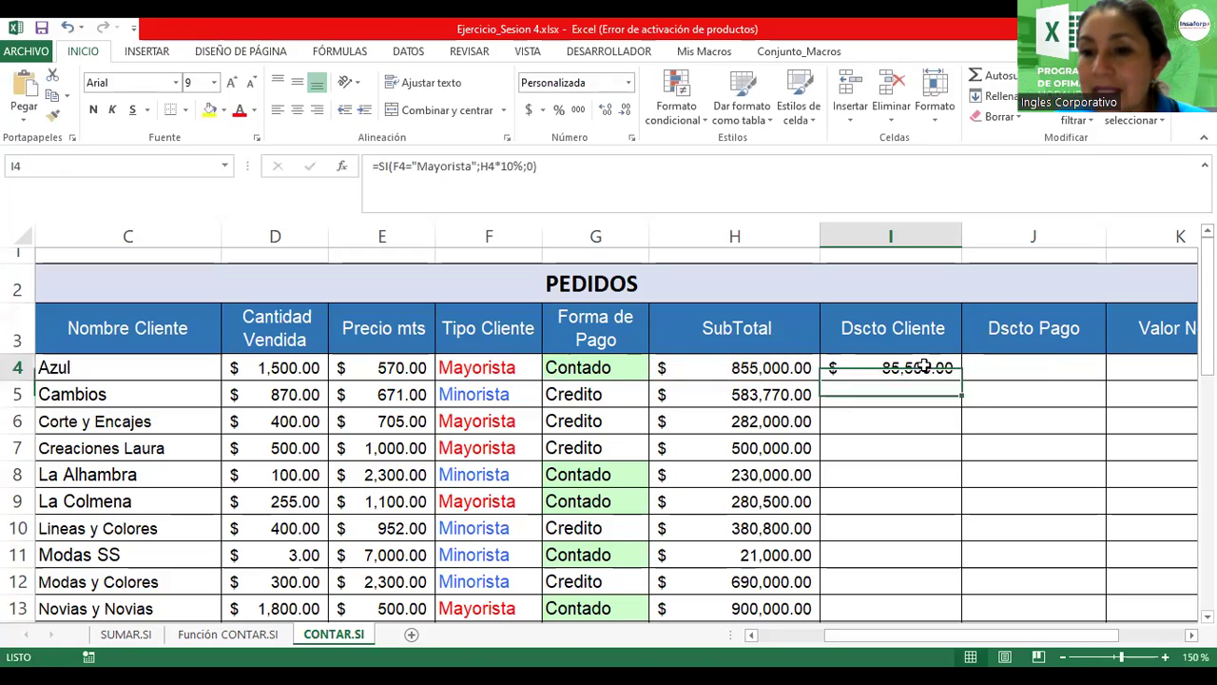
left_click_drag(963, 380, 961, 565)
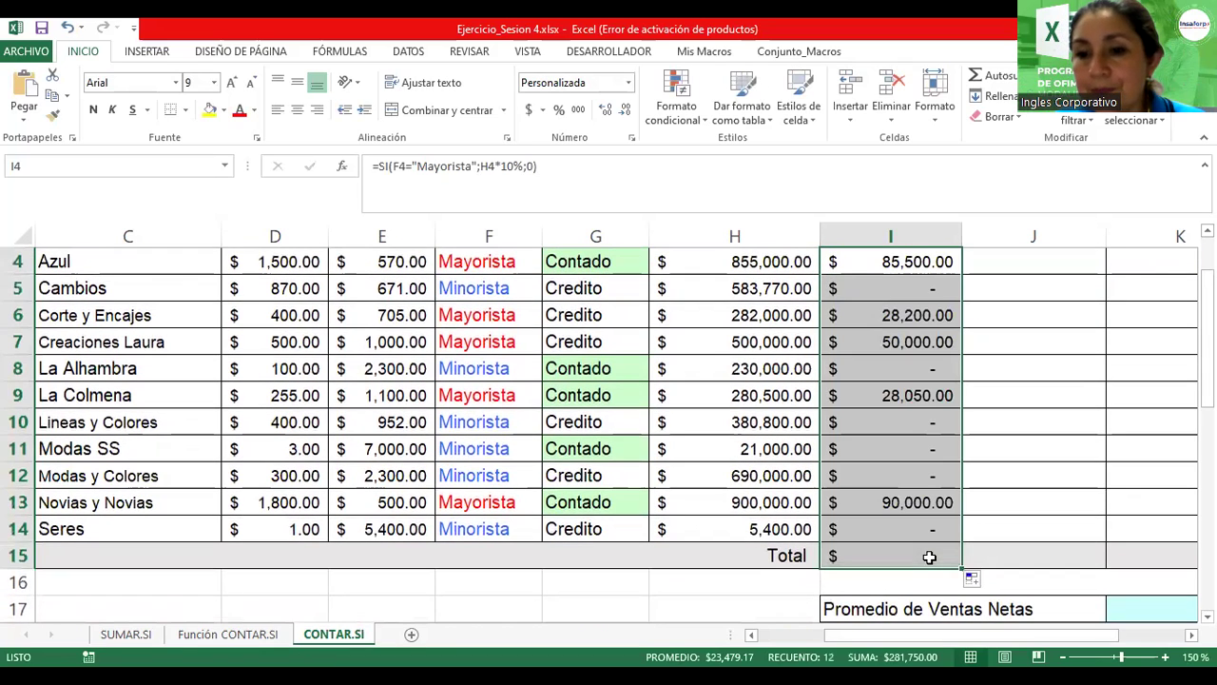
key("ctrl+z")
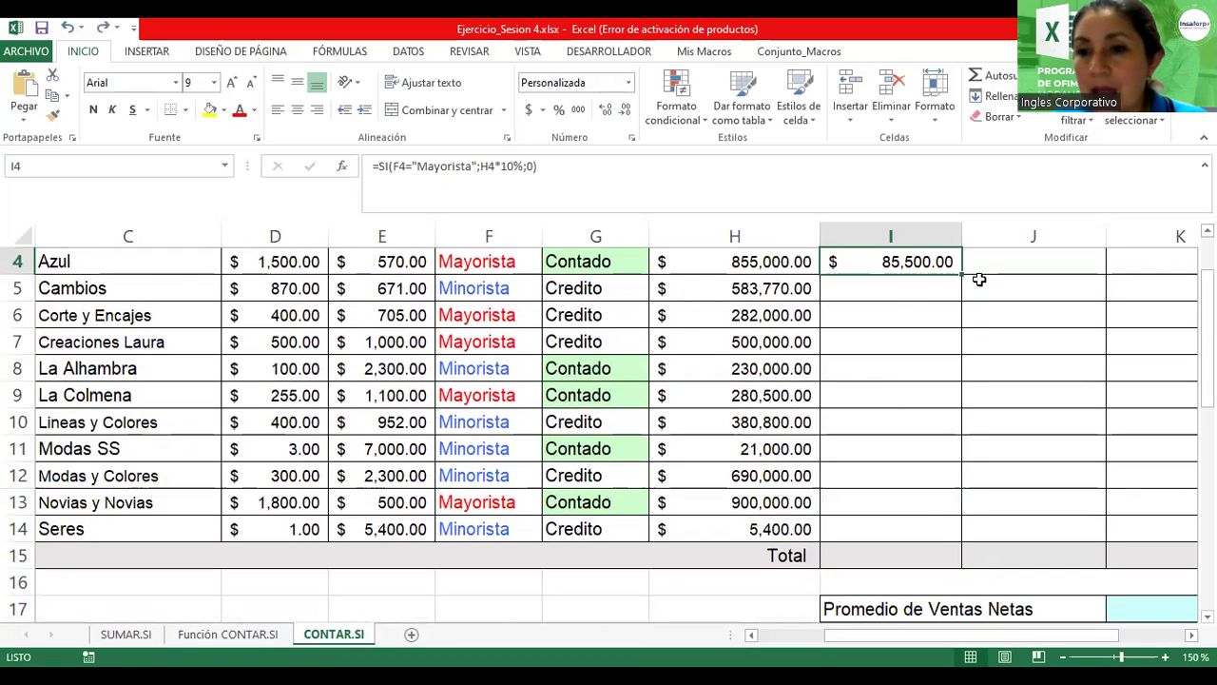
left_click_drag(962, 274, 952, 534)
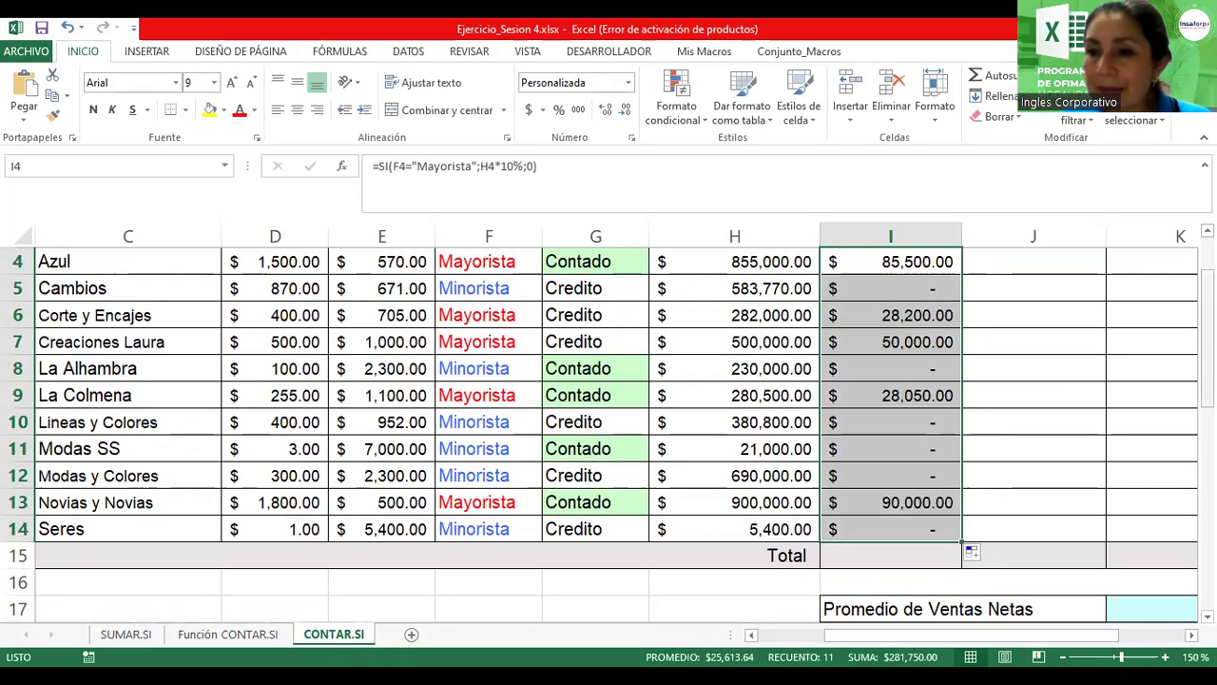
scroll(1087, 372, "up", 1)
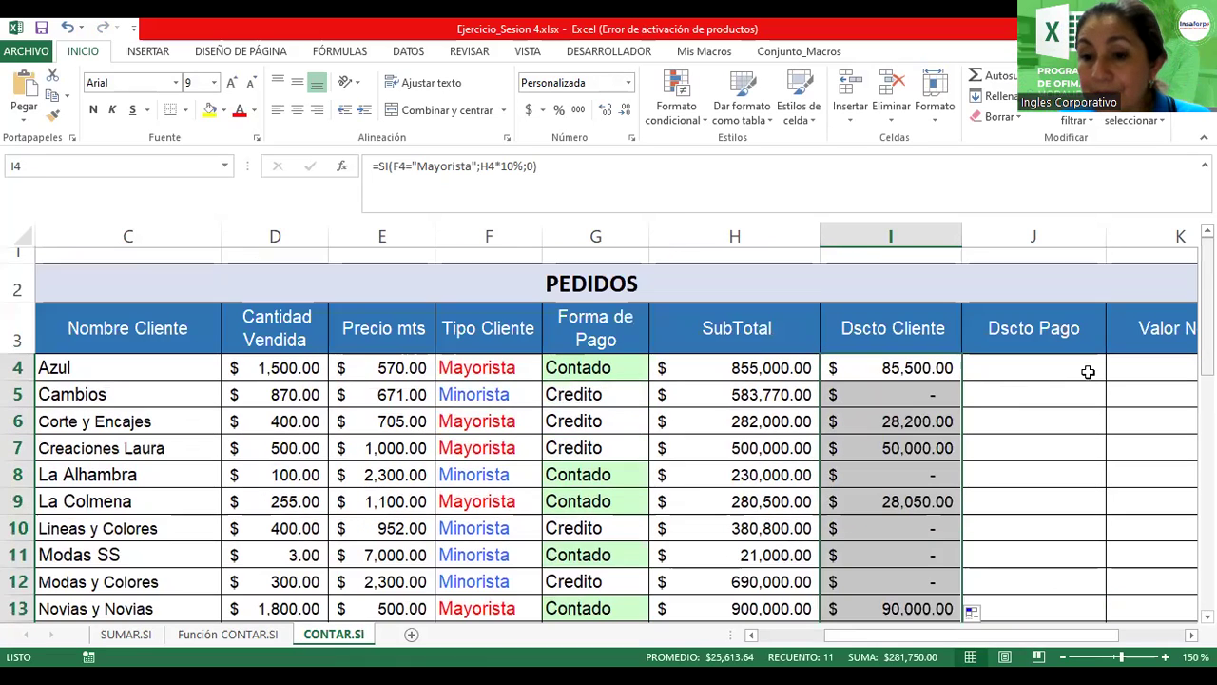
left_click(927, 394)
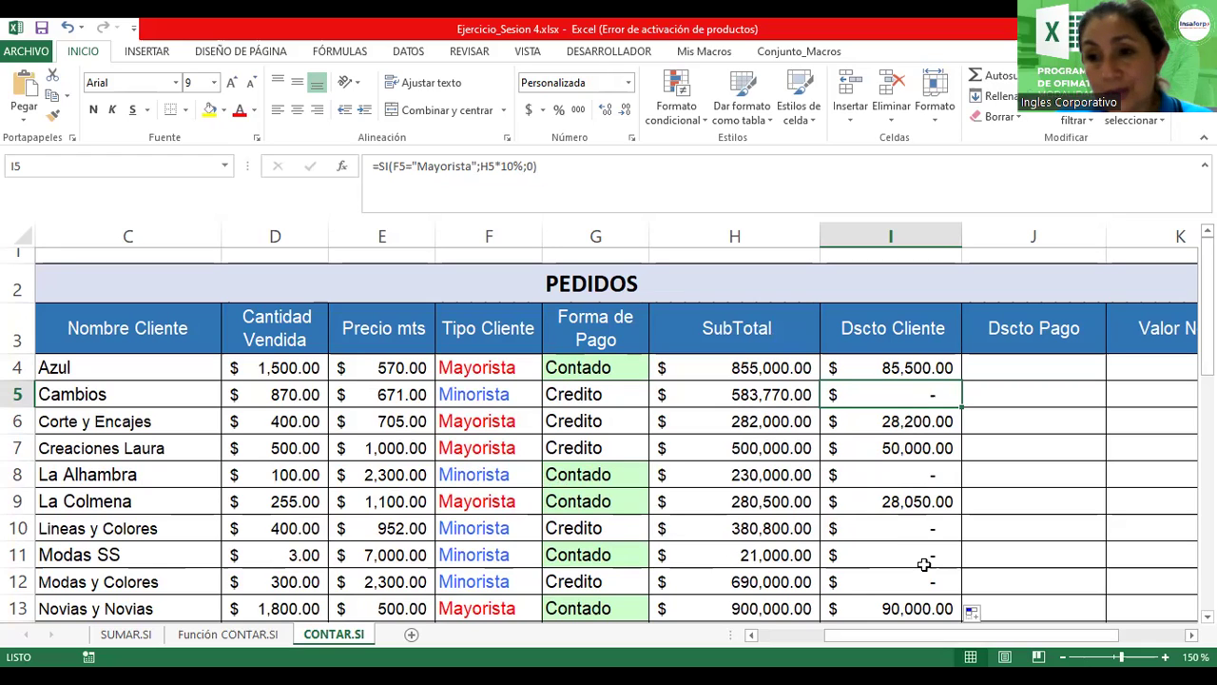
double_click(869, 369)
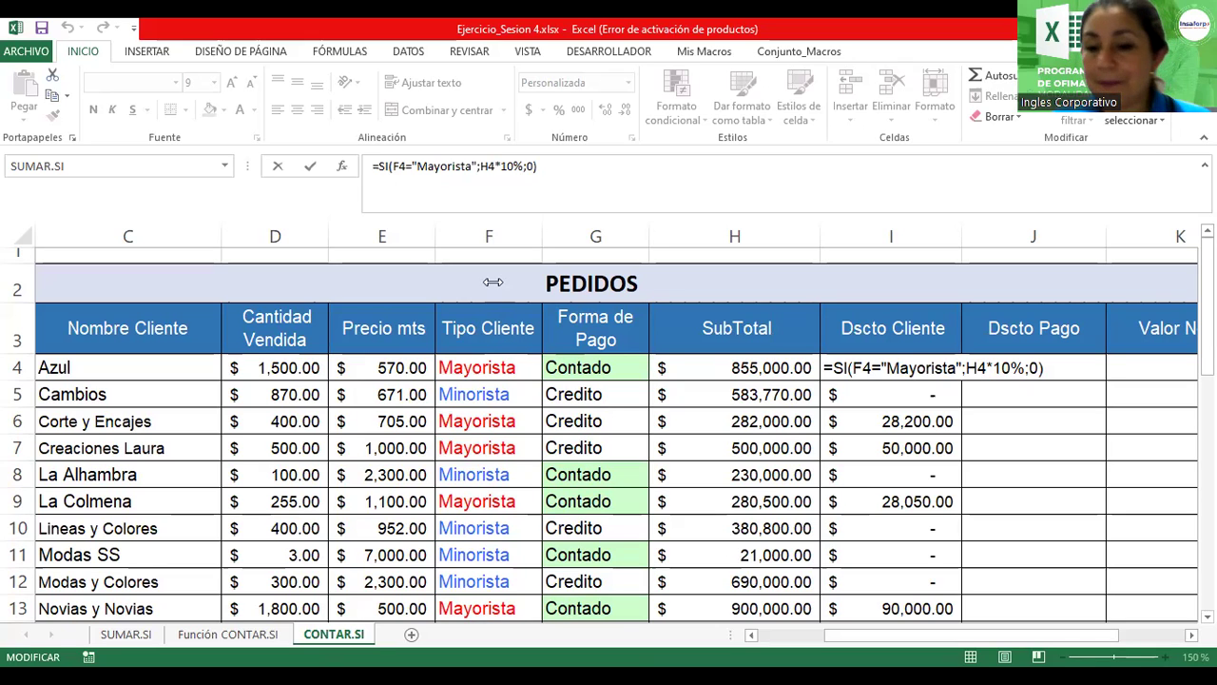
left_click(920, 390)
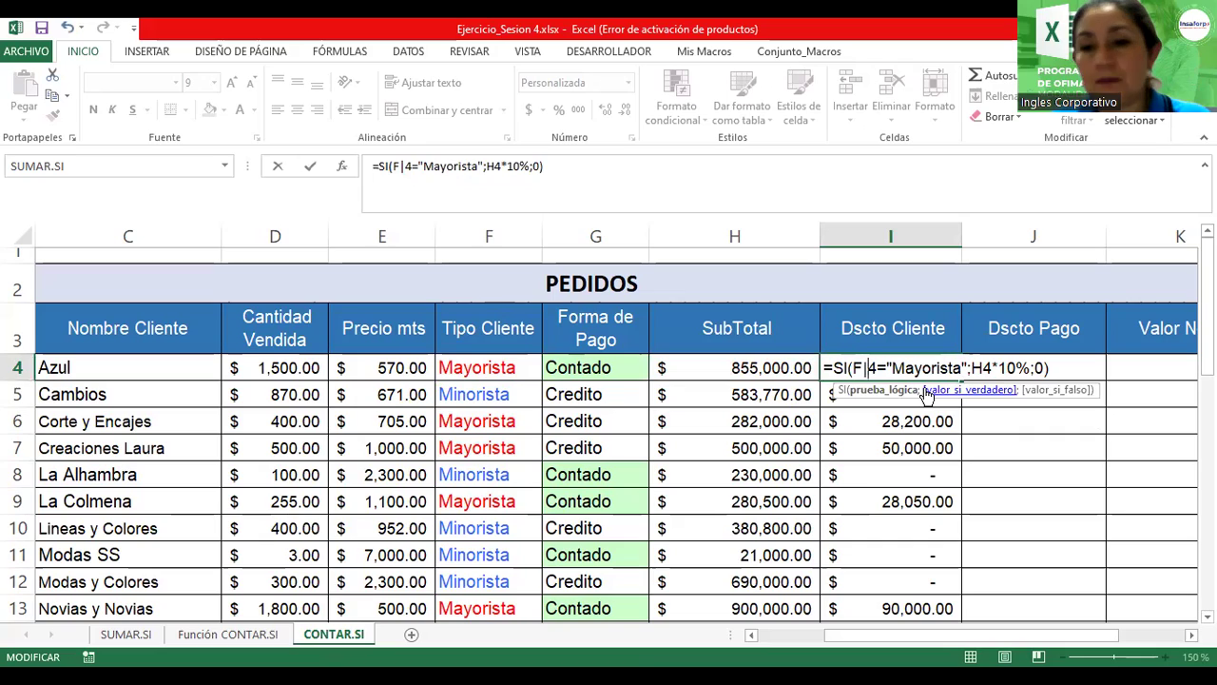
key("ctrl+Return")
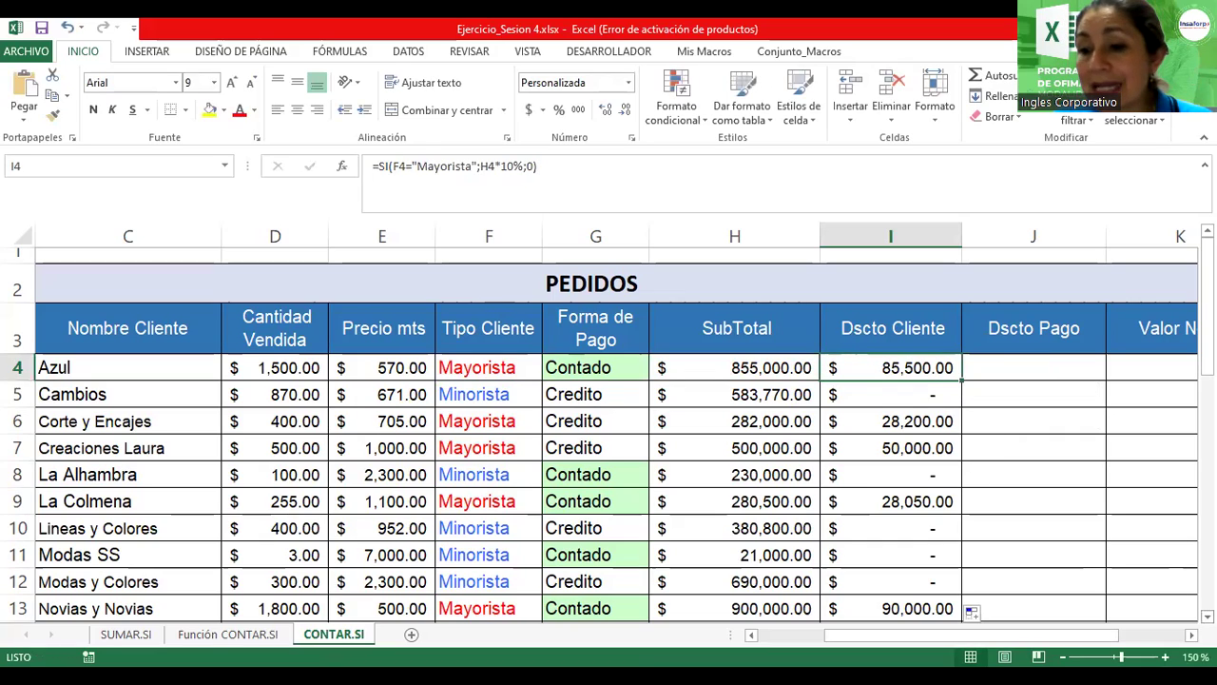
scroll(609, 428, "down", 2)
scroll(608, 428, "down", 1)
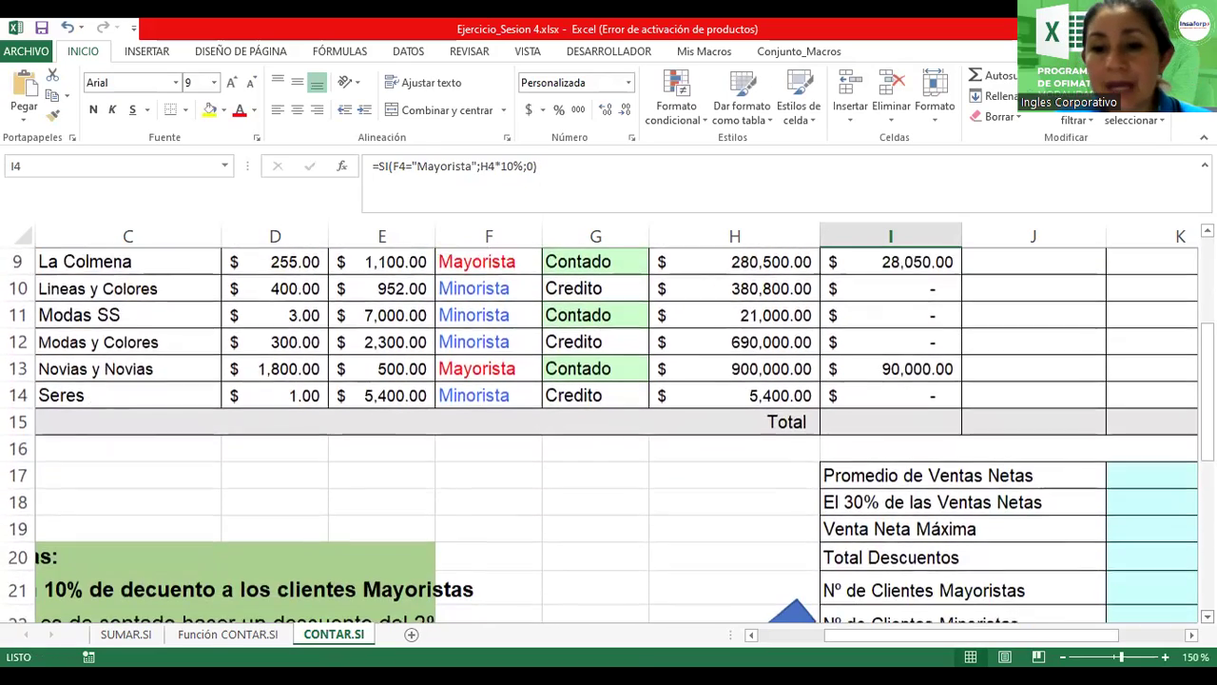
scroll(609, 428, "down", 1)
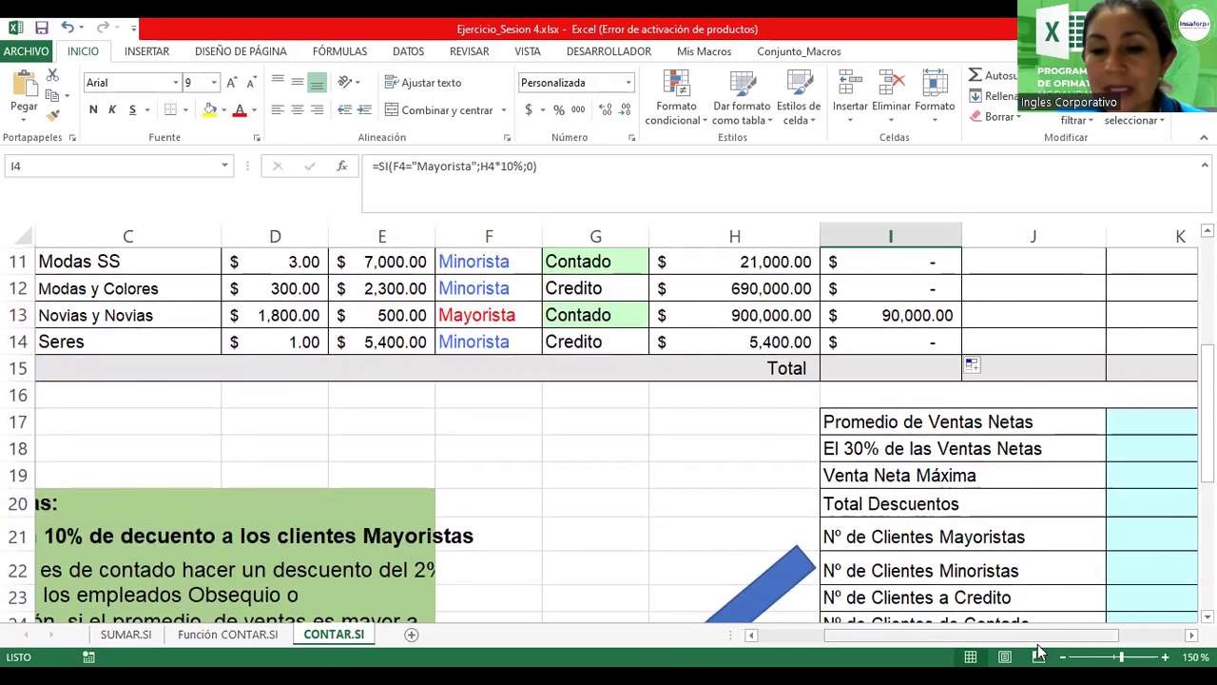
scroll(1039, 653, "left", 2)
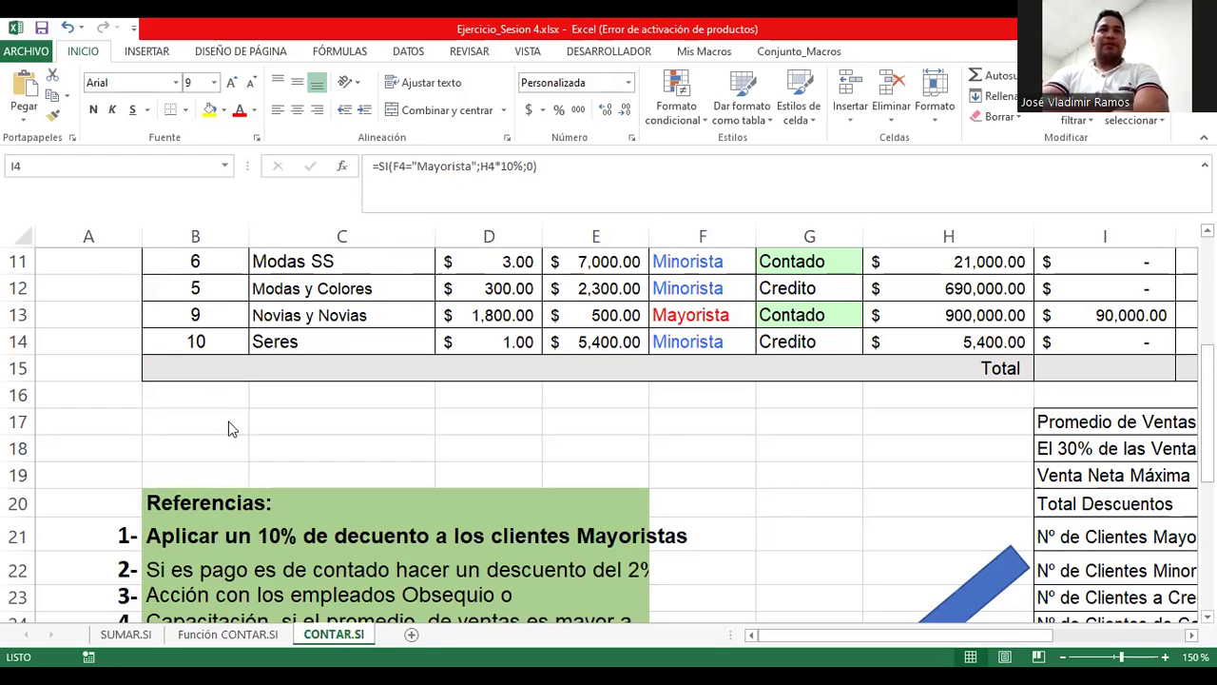
left_click(559, 568)
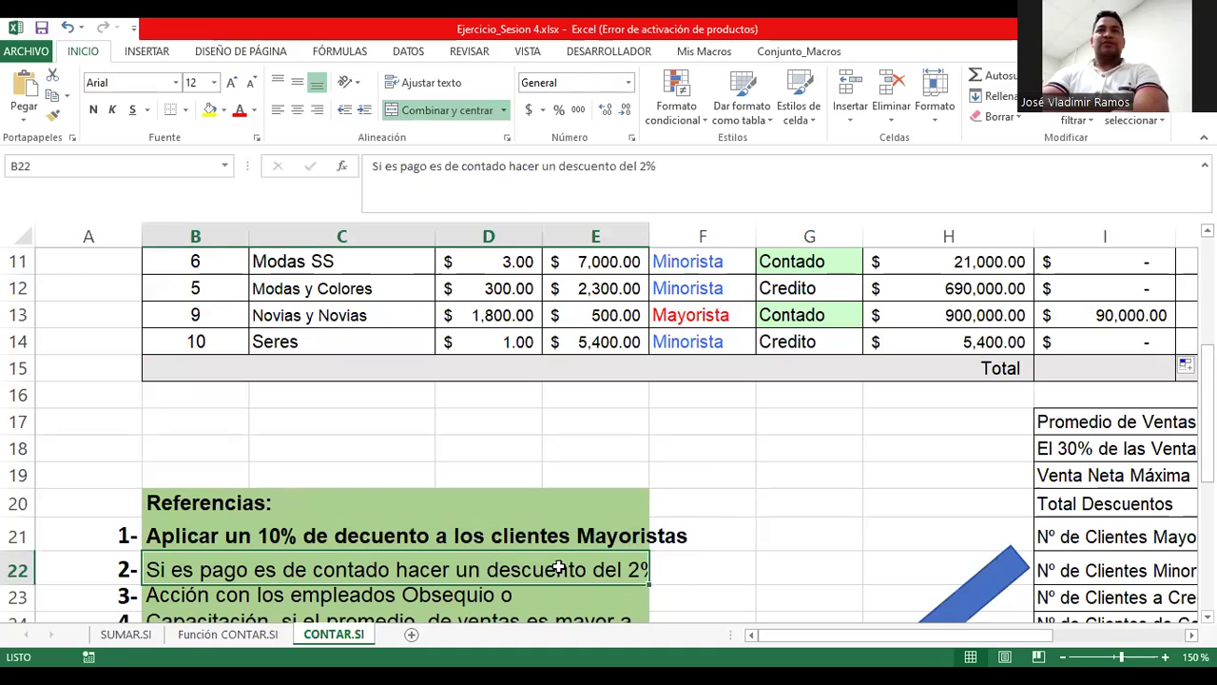
key("shift+Right")
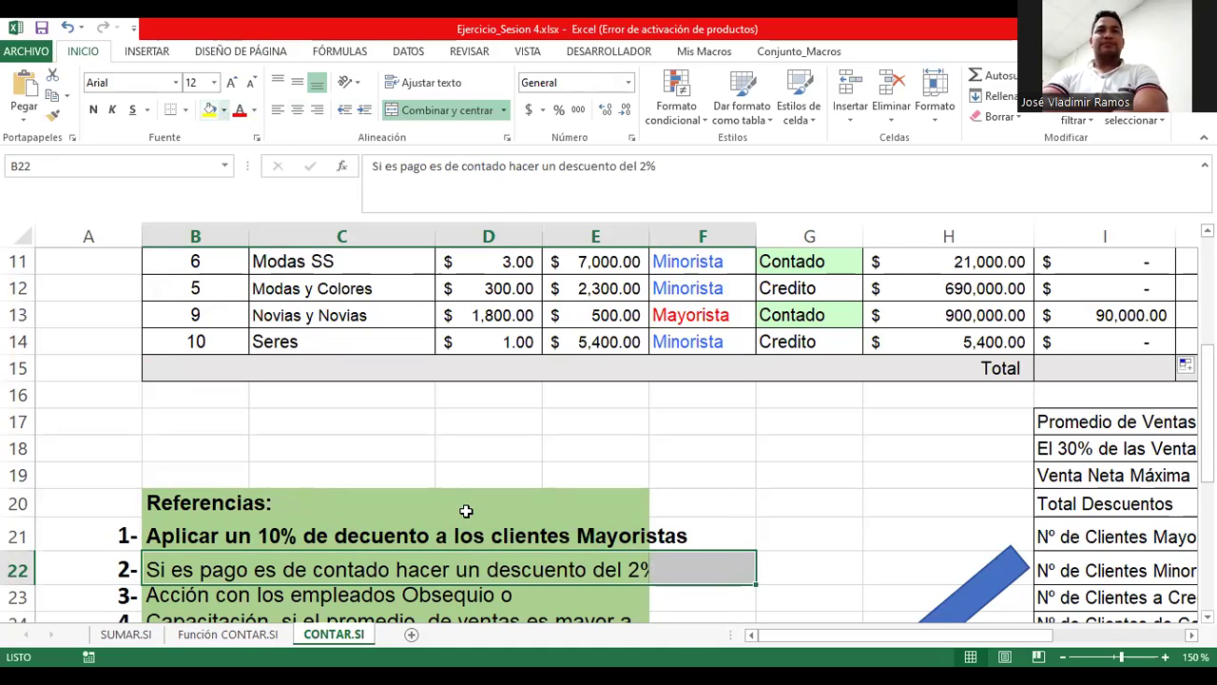
left_click(547, 506)
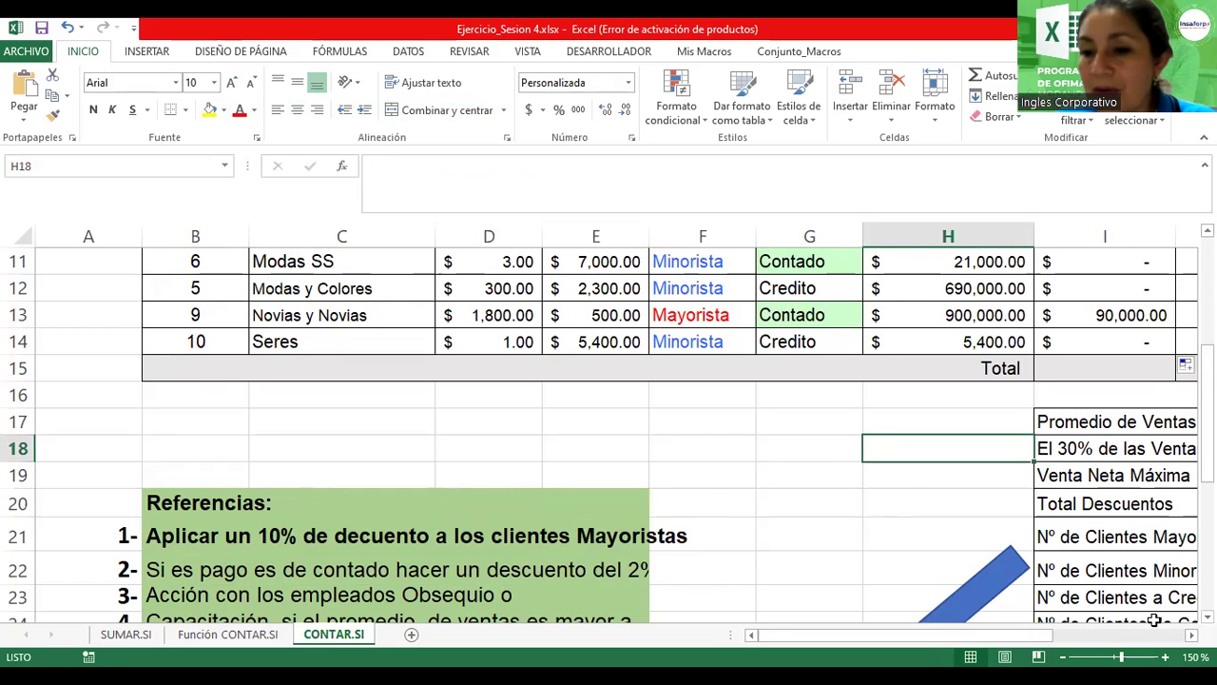
left_click(1192, 636)
scroll(753, 362, "right", 1)
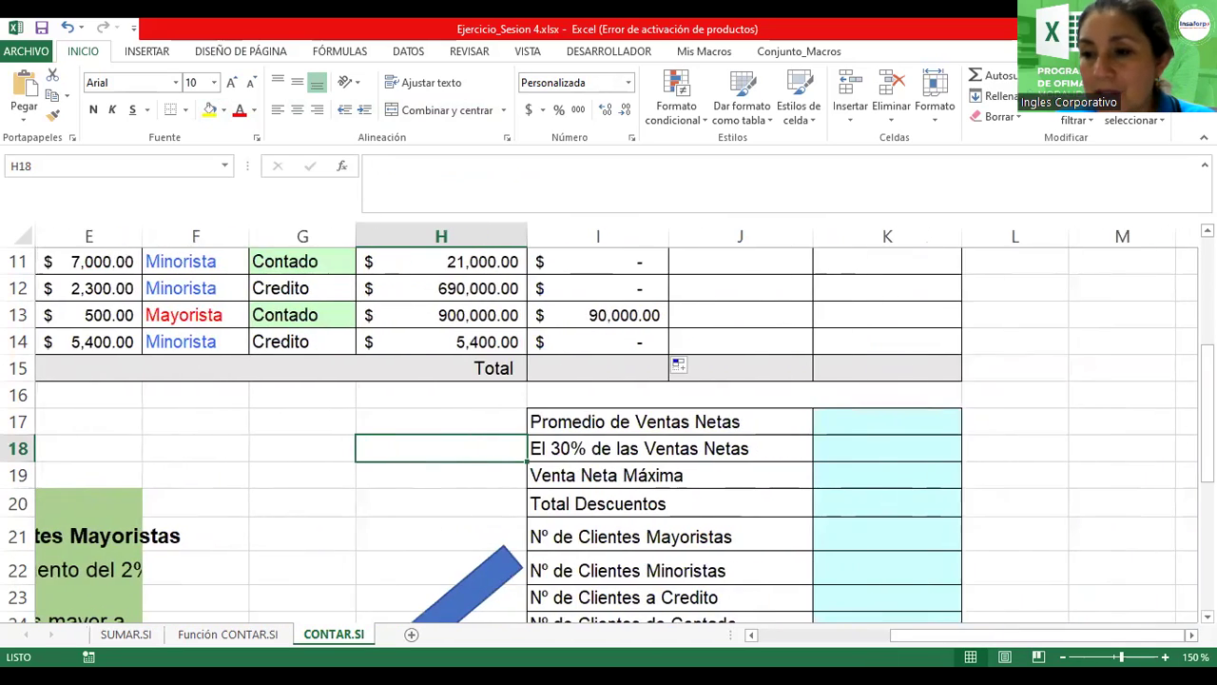
scroll(609, 428, "up", 4)
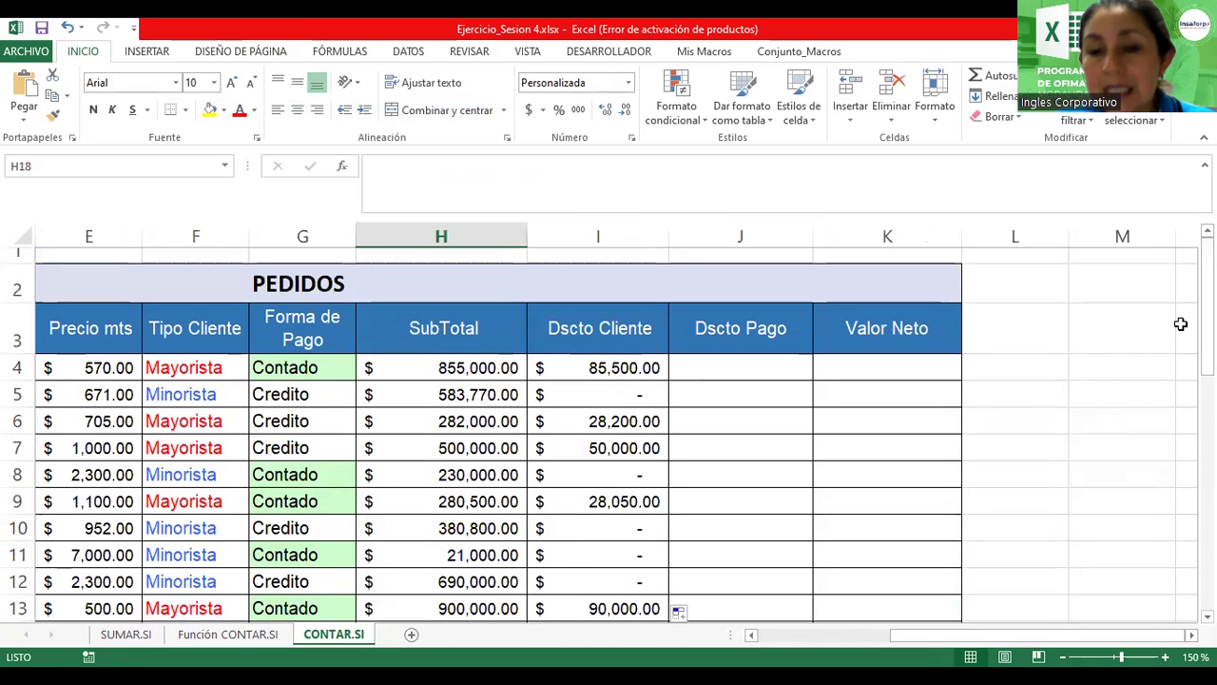
left_click(725, 370)
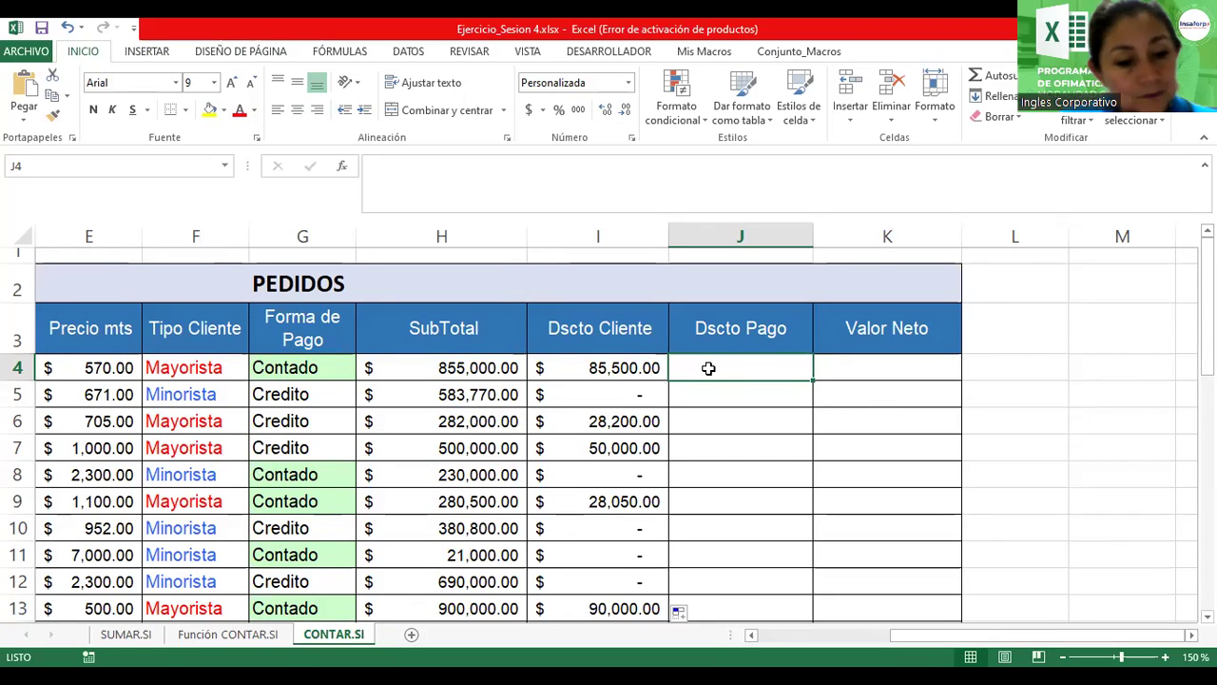
Step: Enter =SI(G4="Contado";H4*2%;0) in J4, giving Azul a 17,100.00 payment discount
type("=")
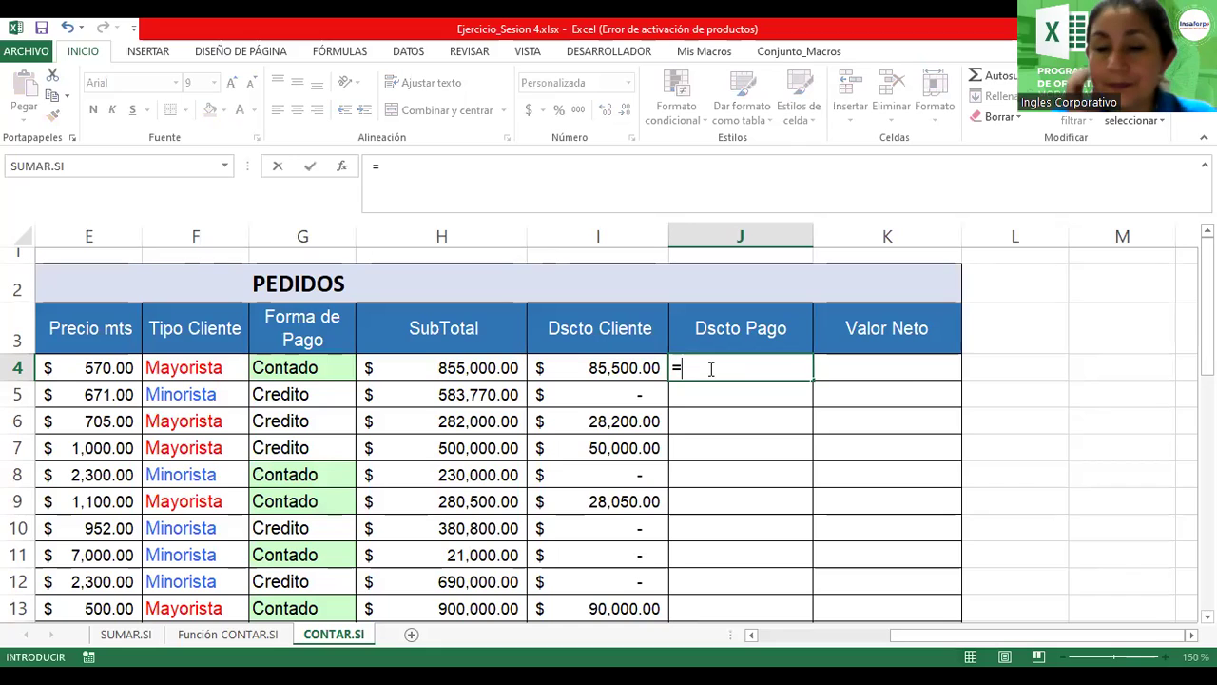
type("si(")
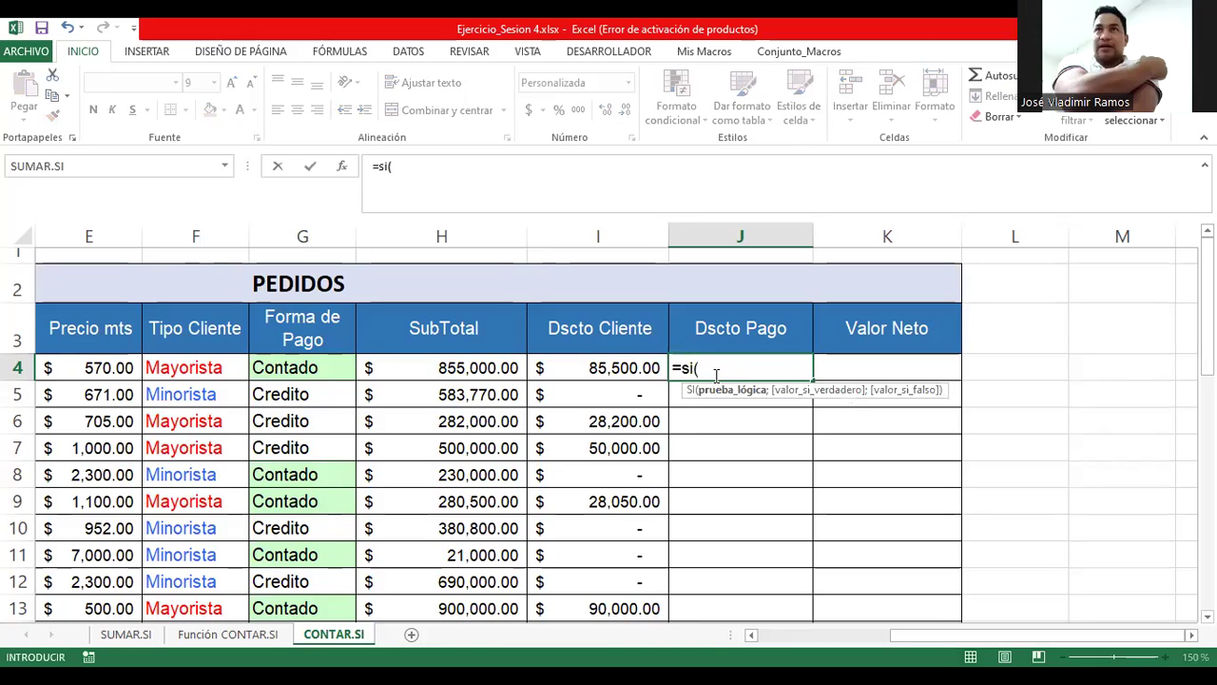
left_click(287, 369)
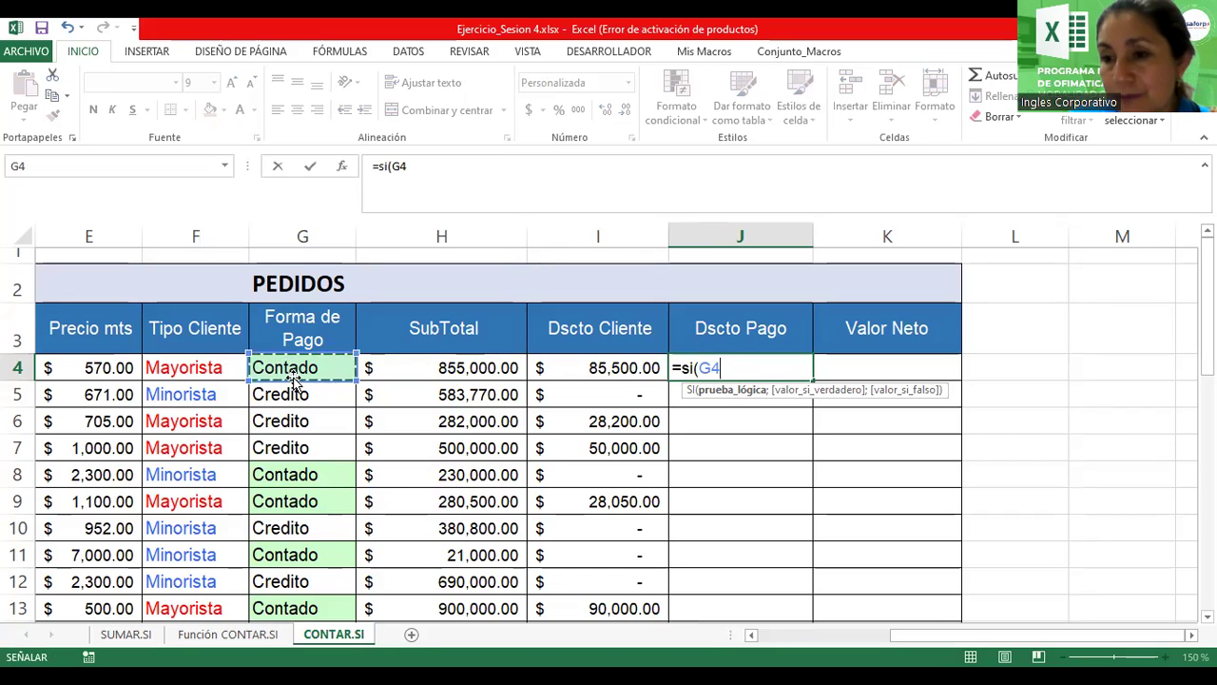
type("=")
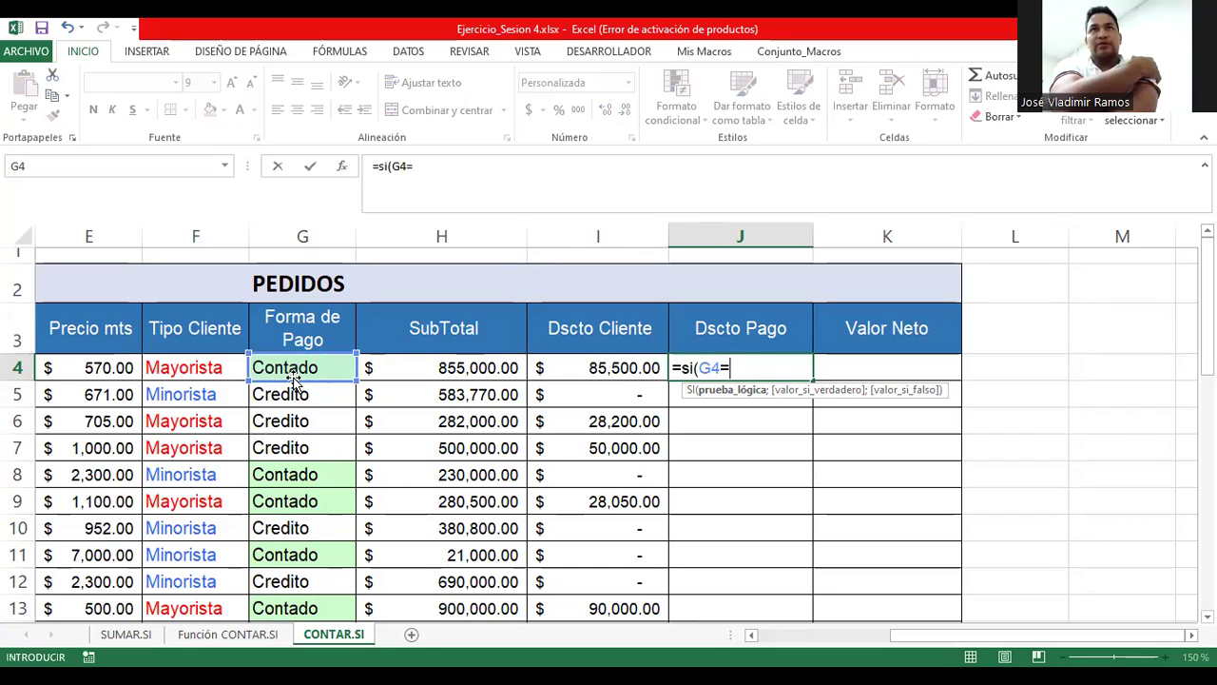
type("\"Contado")
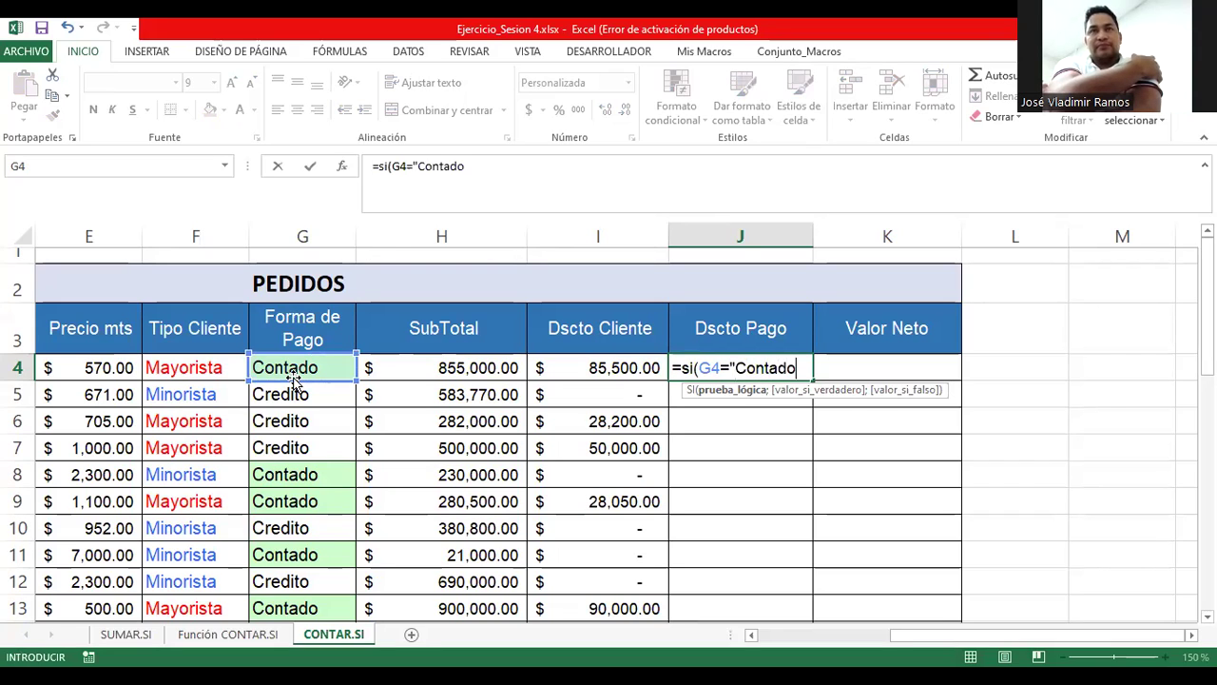
type("\";")
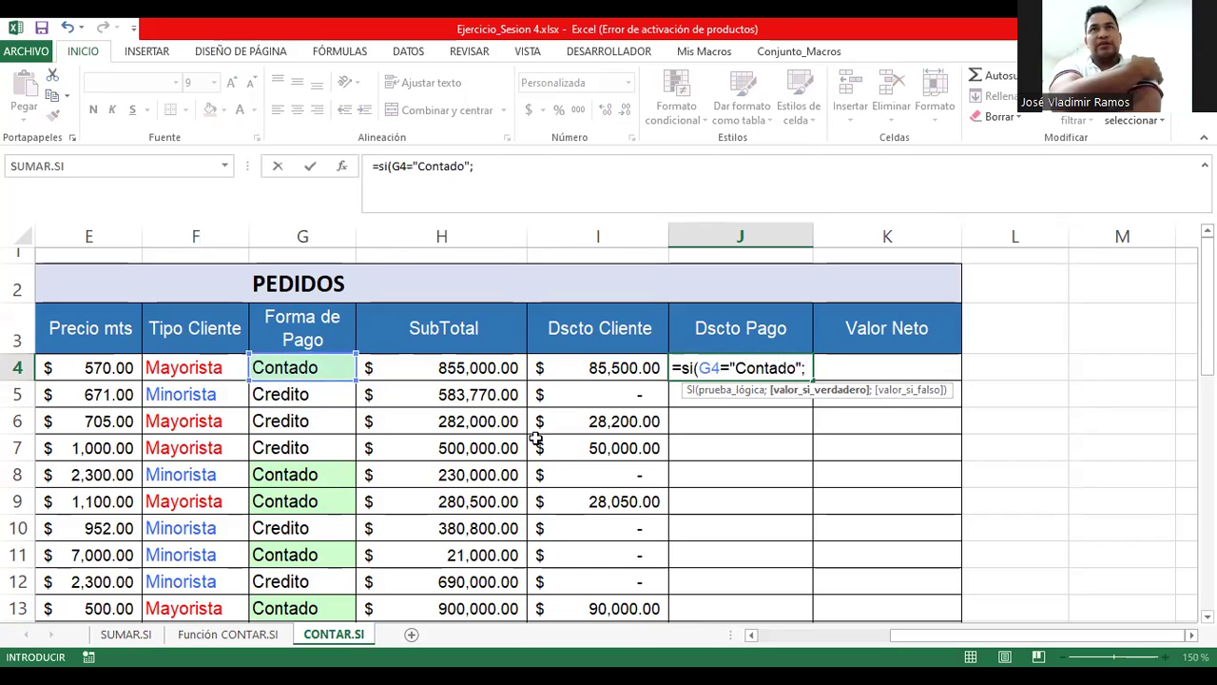
left_click(444, 369)
type("*20")
key("BackSpace")
type("%;0)")
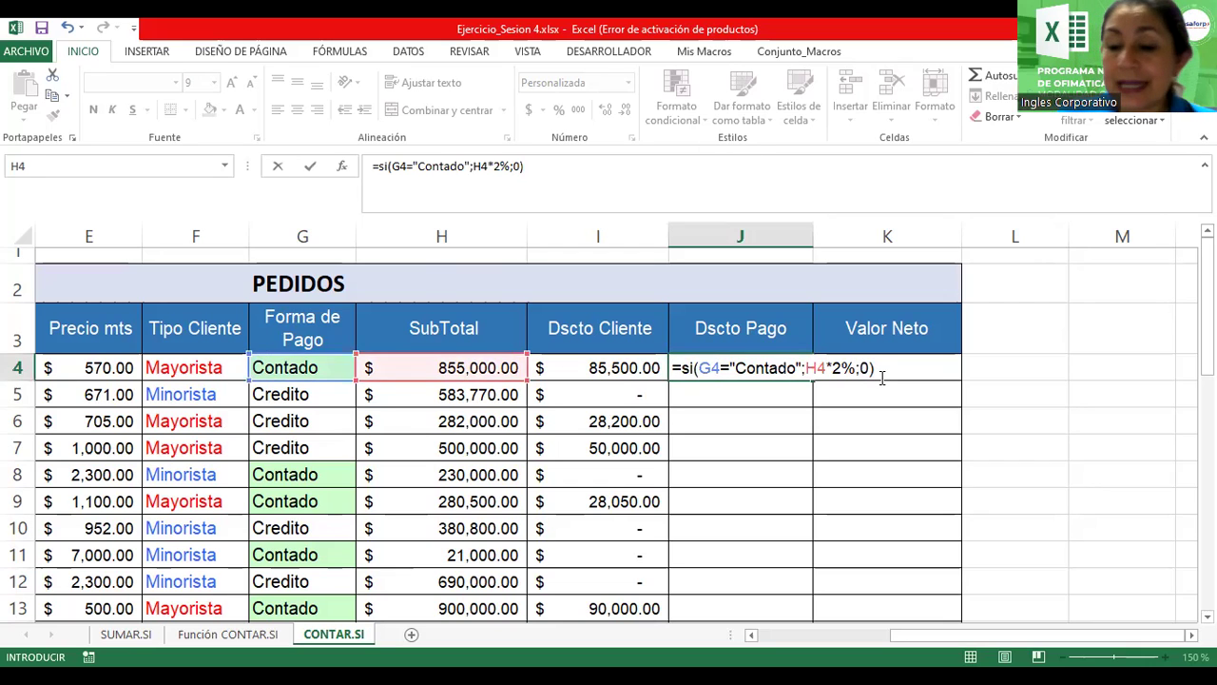
key("Return")
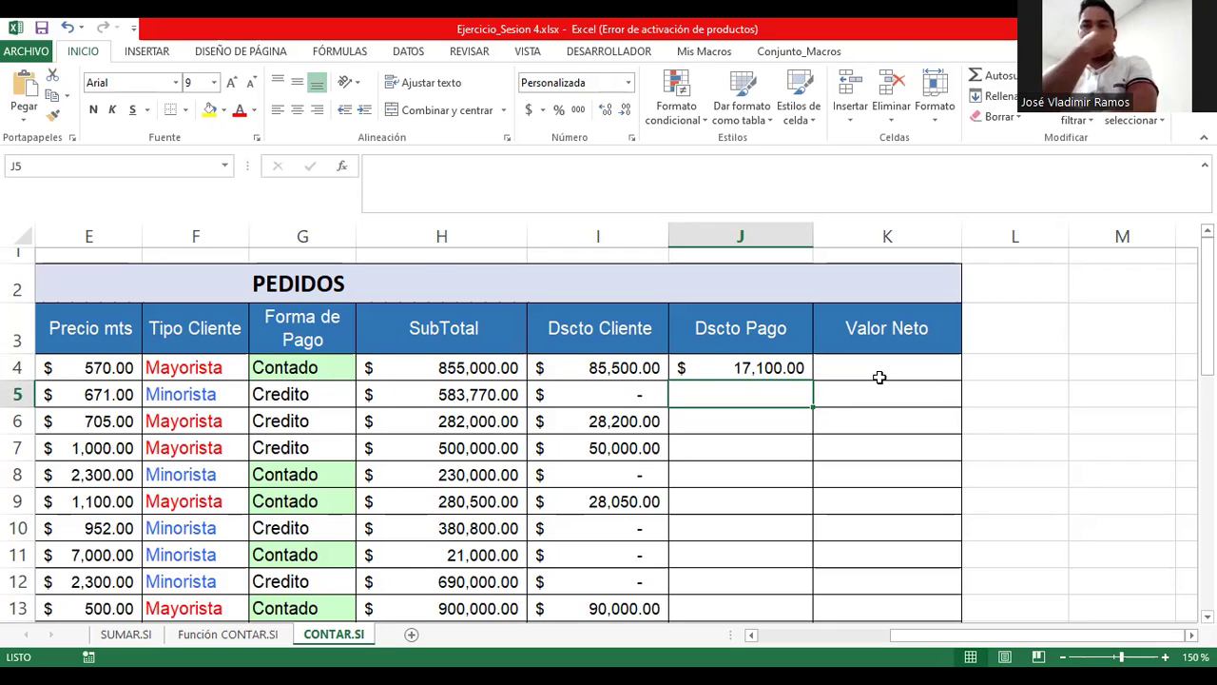
left_click(770, 367)
left_click_drag(813, 380, 805, 562)
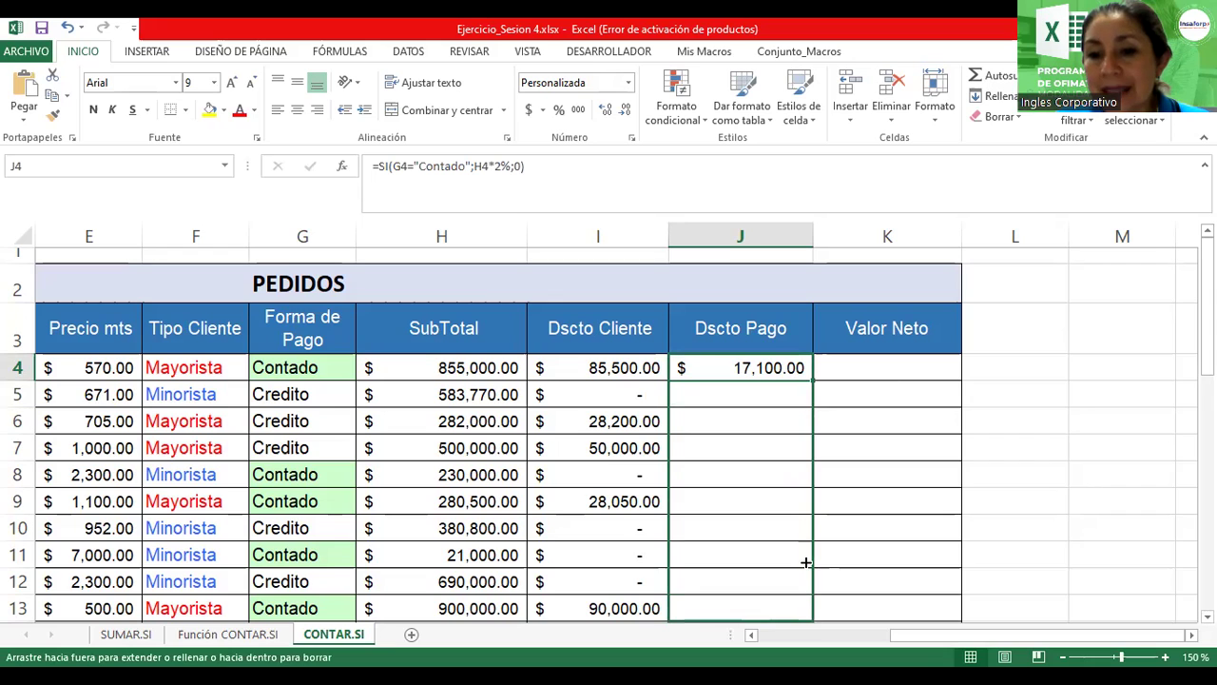
left_click_drag(806, 562, 797, 534)
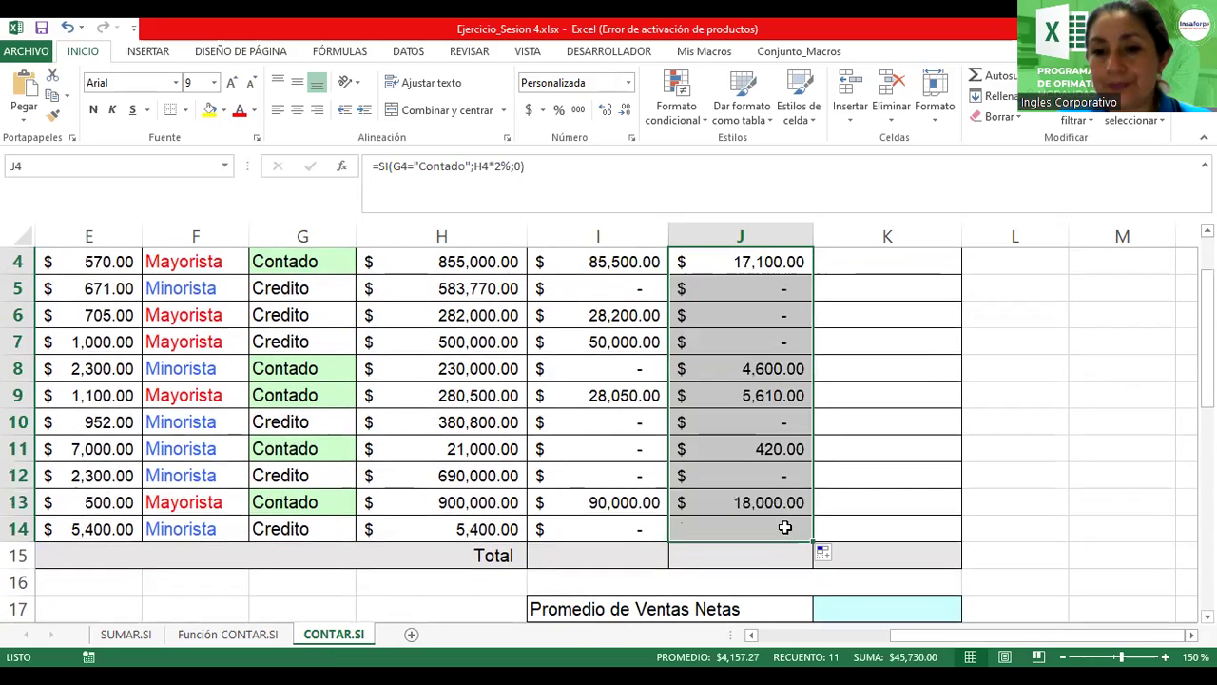
left_click(580, 558)
left_click_drag(557, 559, 837, 552)
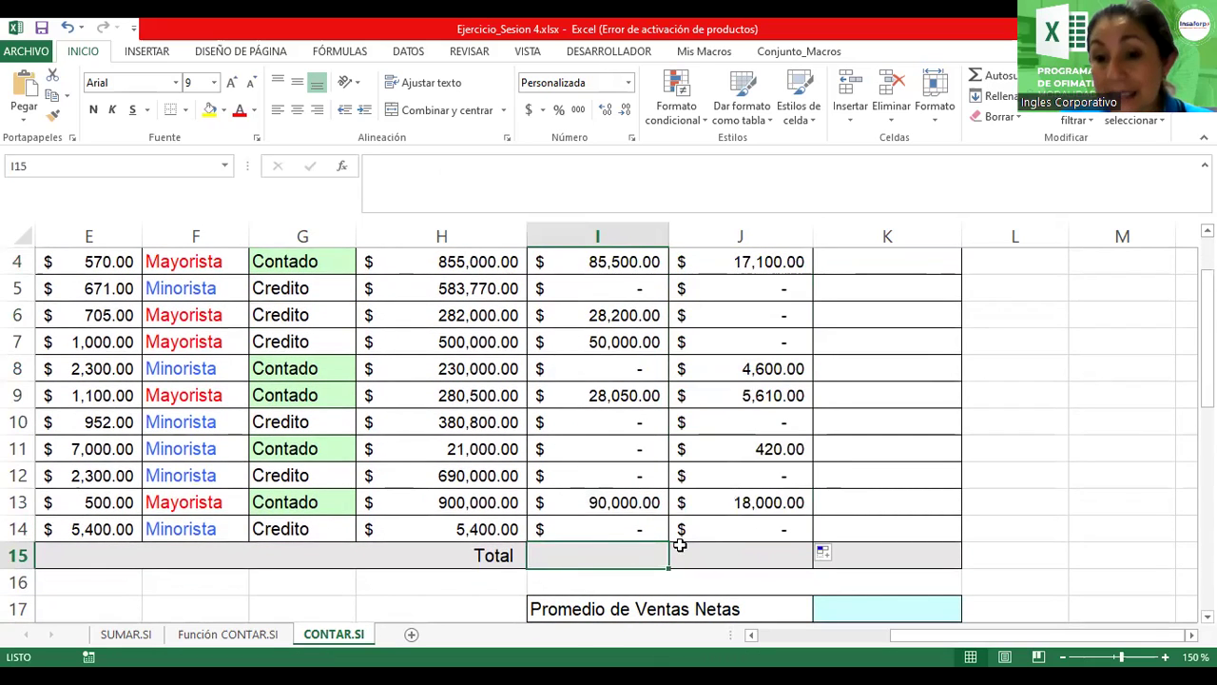
left_click(210, 111)
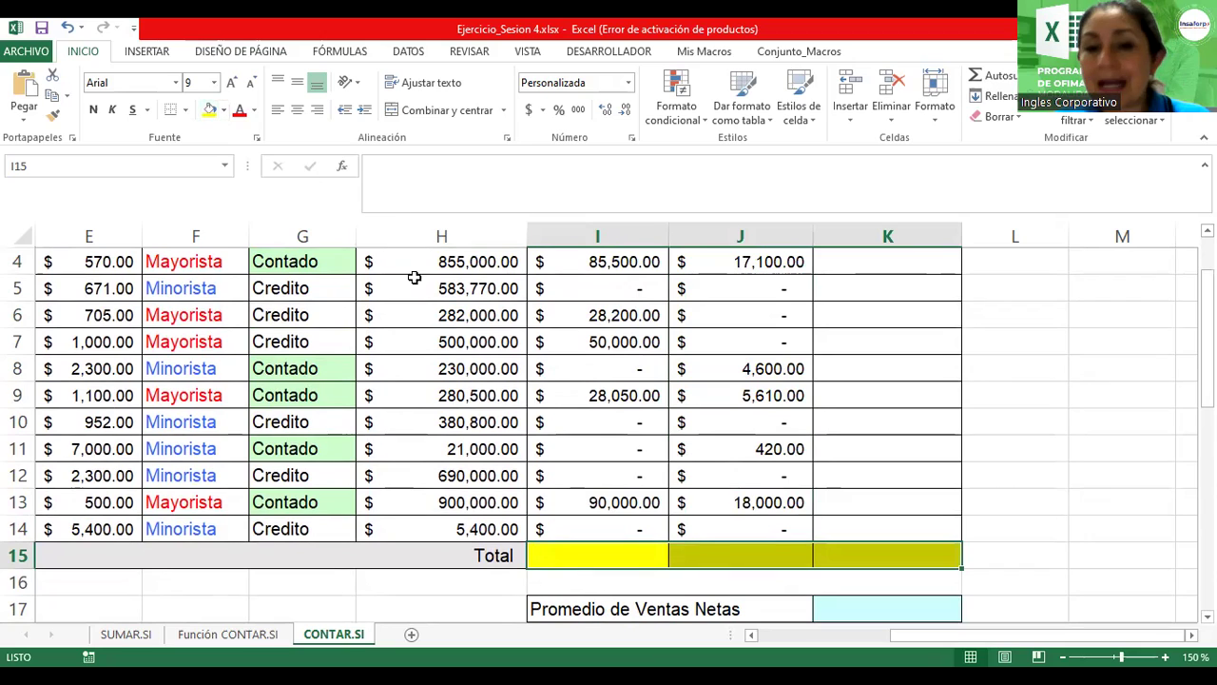
left_click(629, 559)
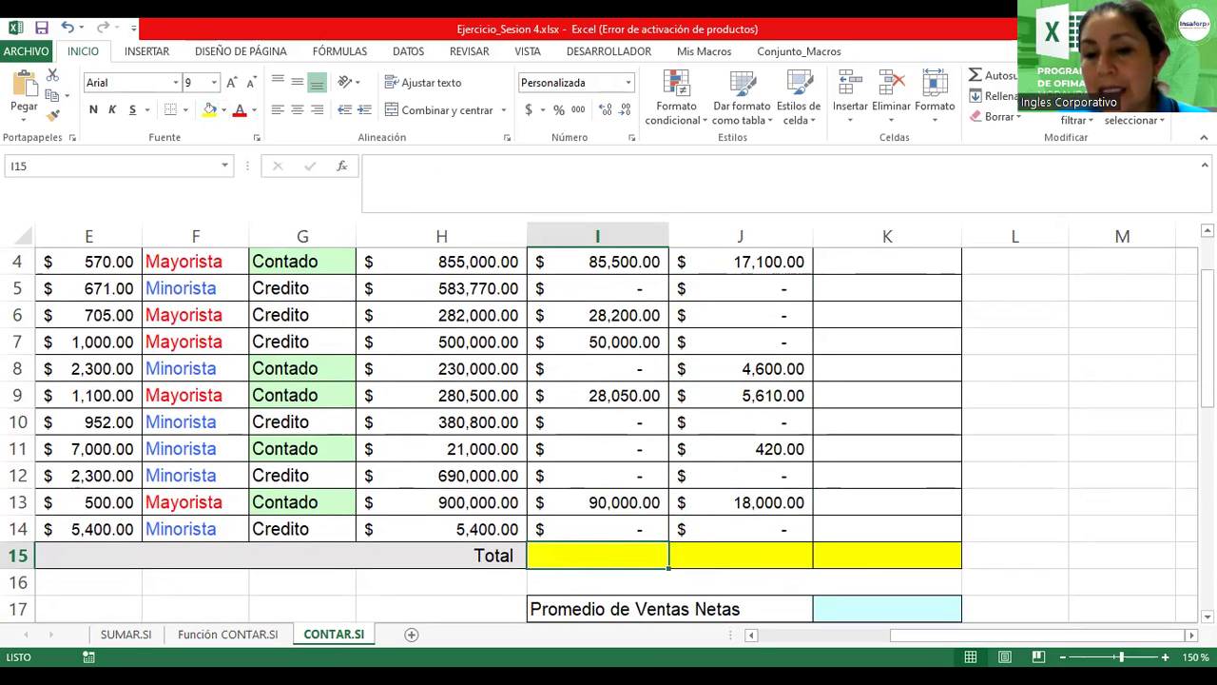
scroll(905, 312, "up", 2)
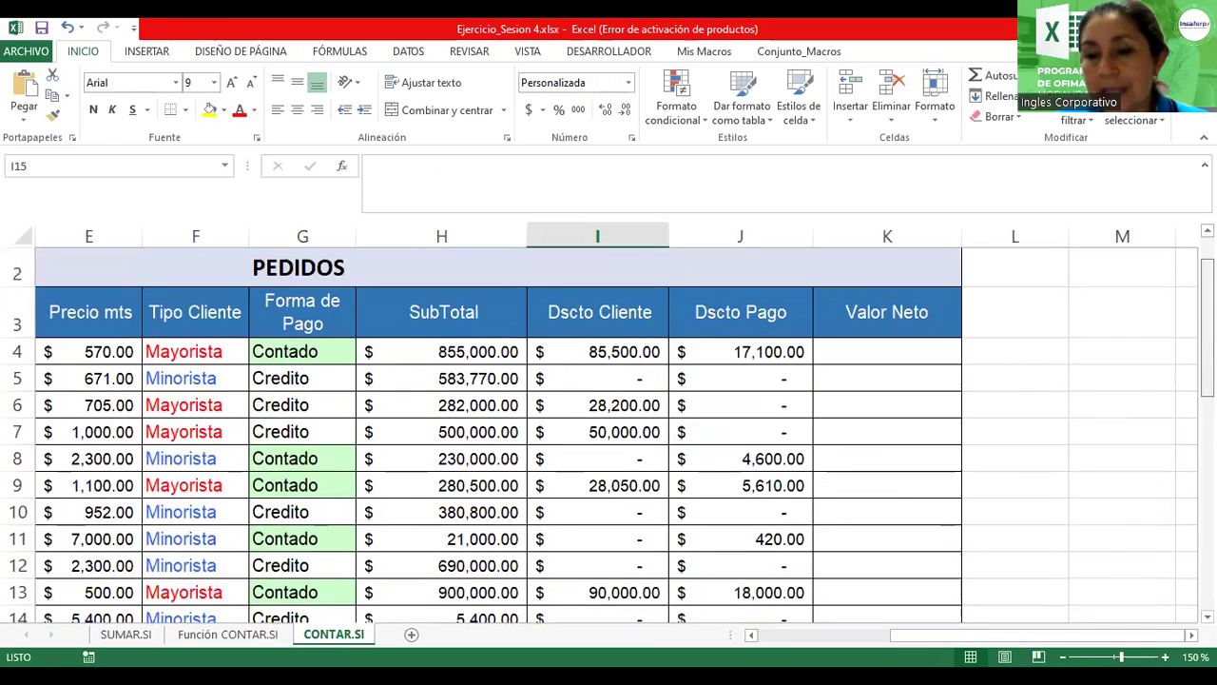
scroll(905, 312, "down", 1)
left_click(905, 312)
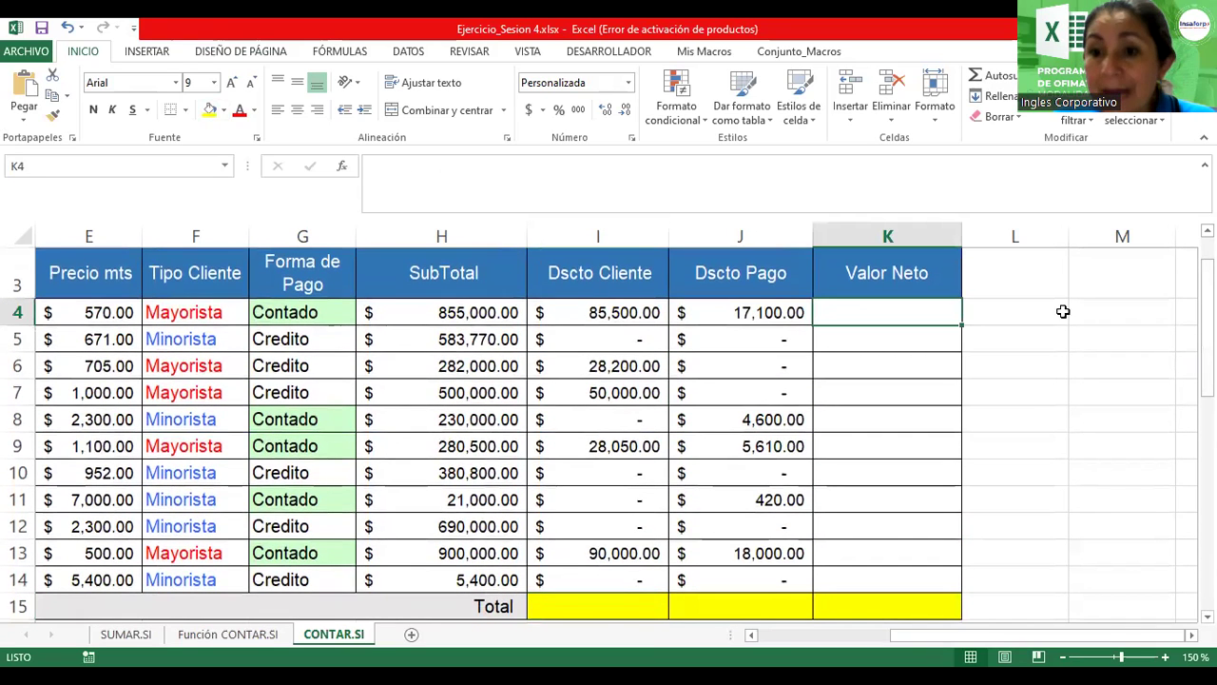
scroll(491, 548, "down", 4)
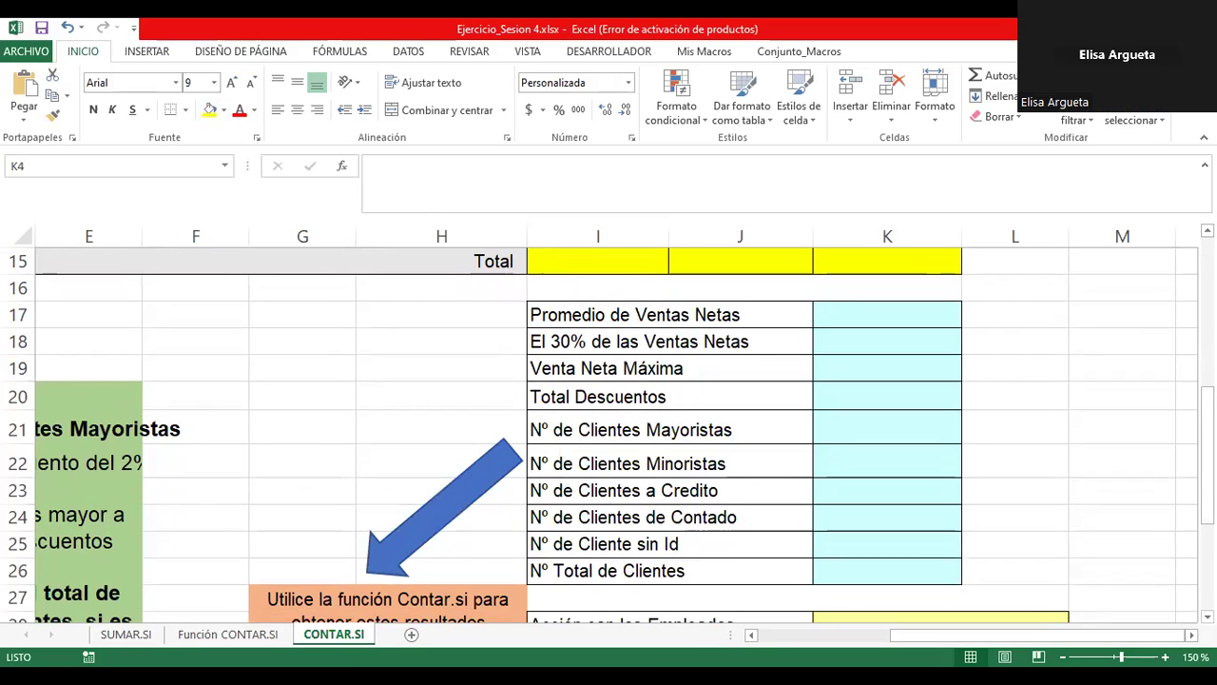
left_click_drag(1035, 635, 885, 634)
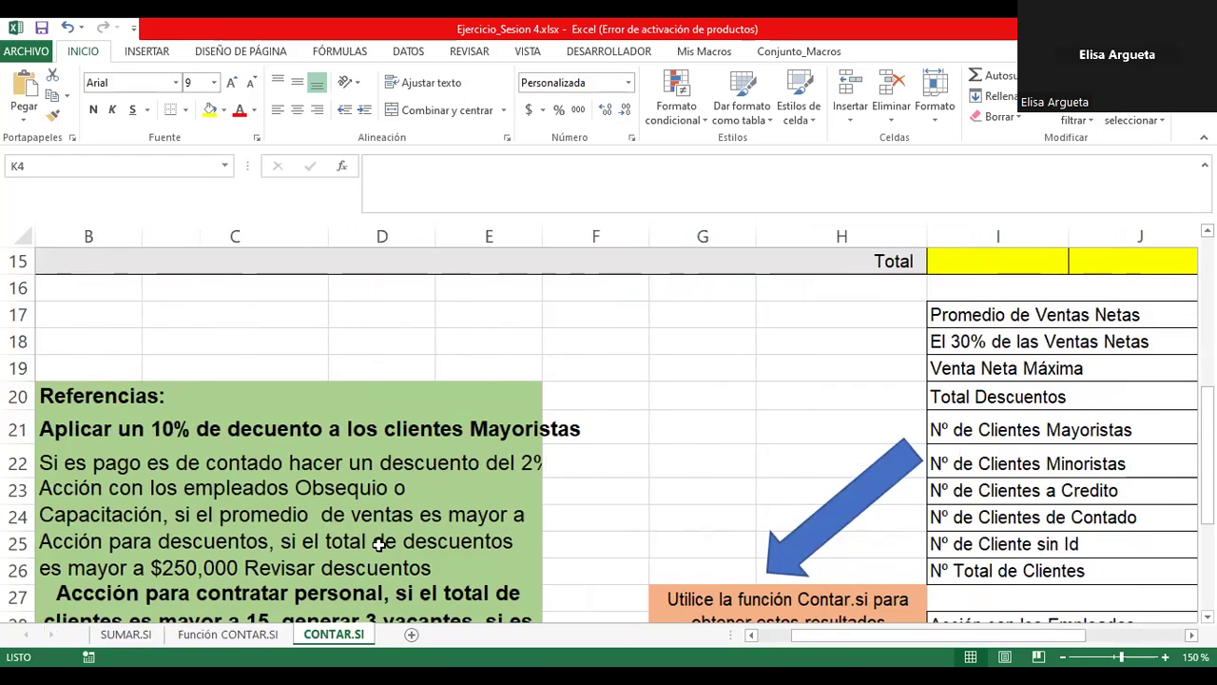
scroll(378, 543, "left", 1)
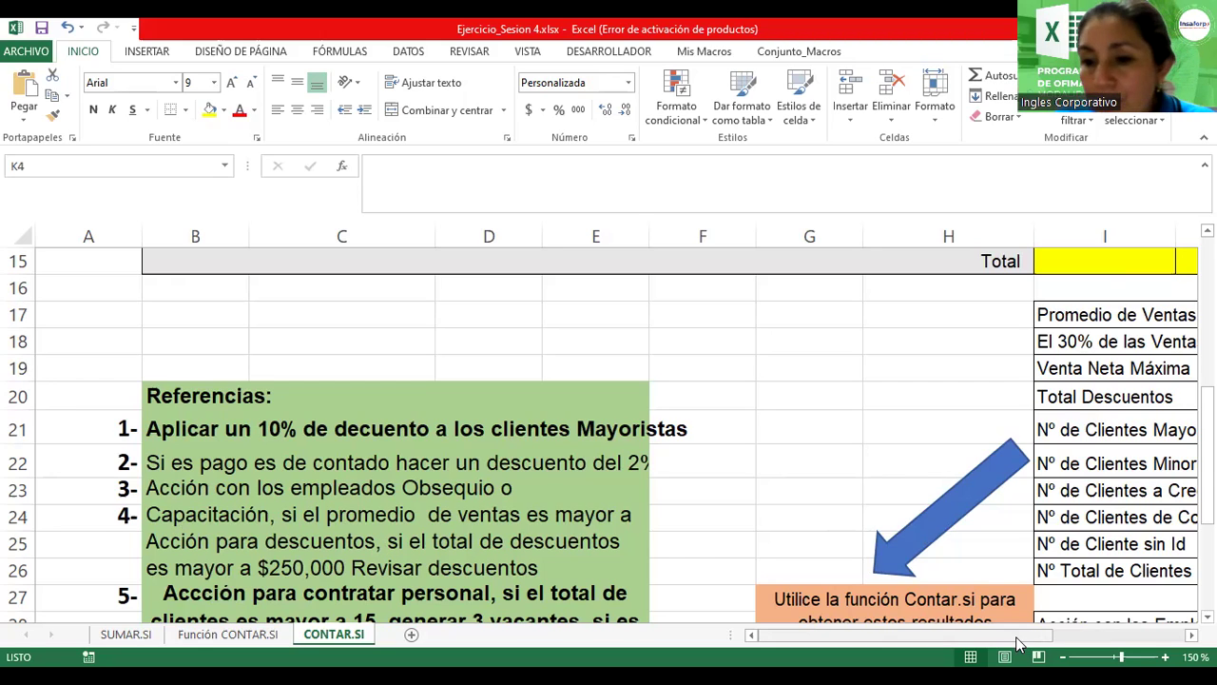
scroll(1121, 639, "right", 3)
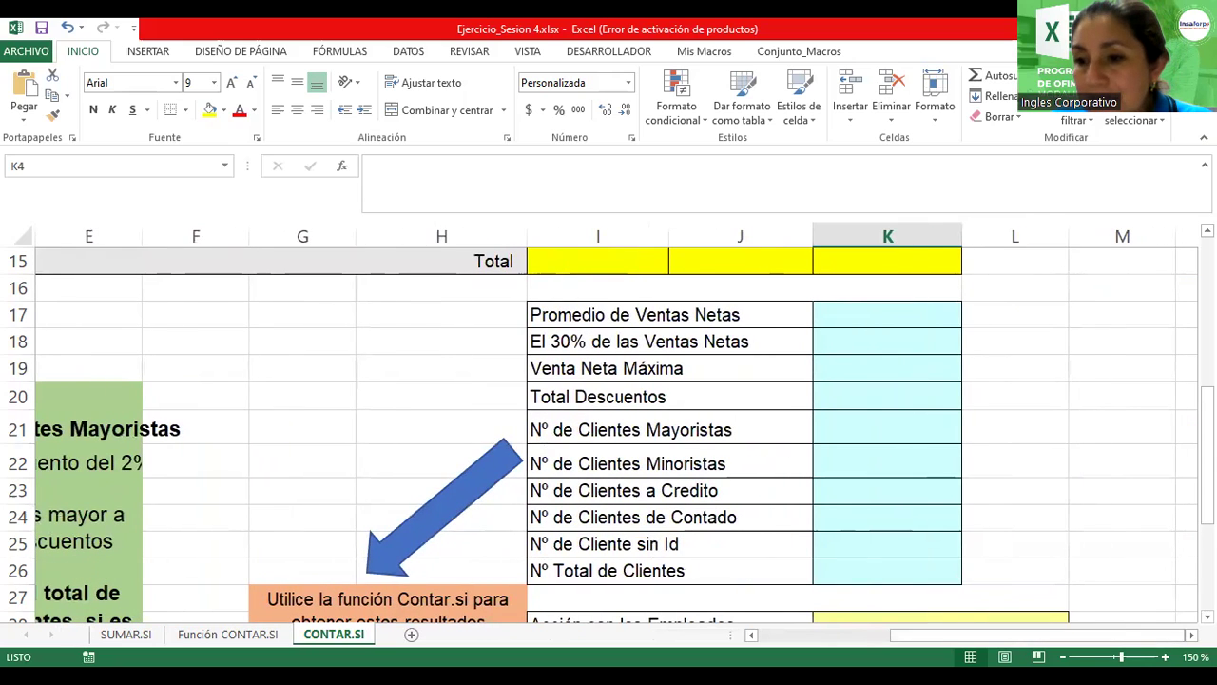
scroll(609, 428, "down", 2)
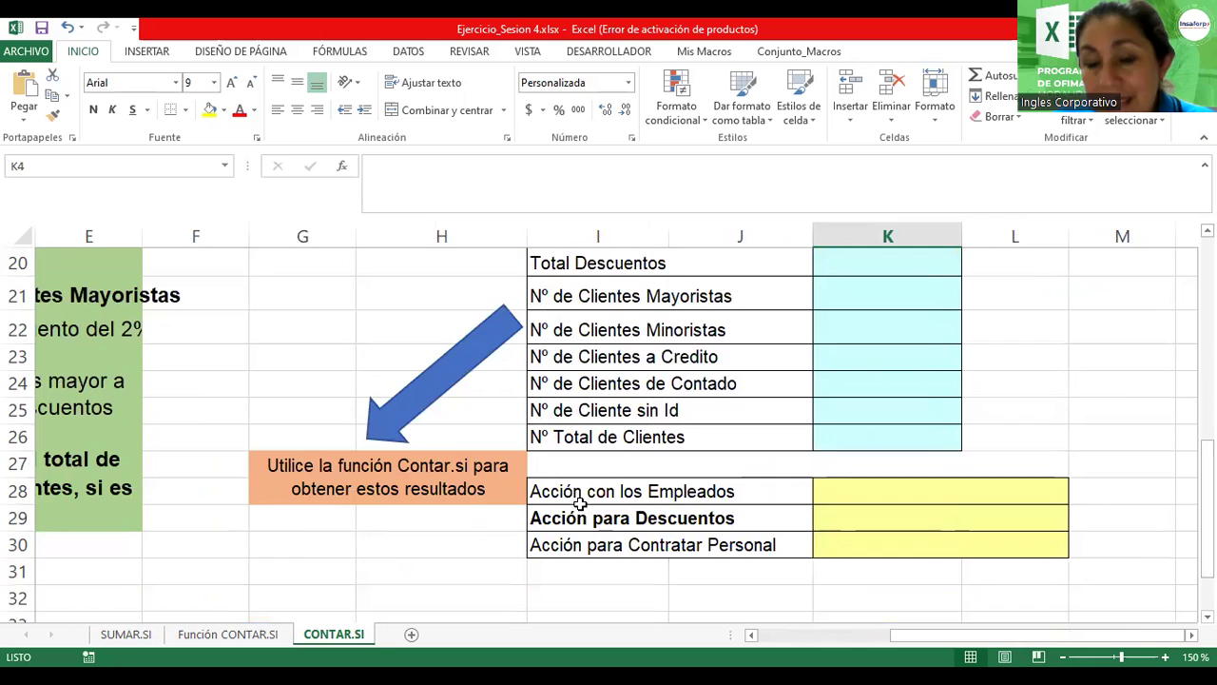
left_click(841, 493)
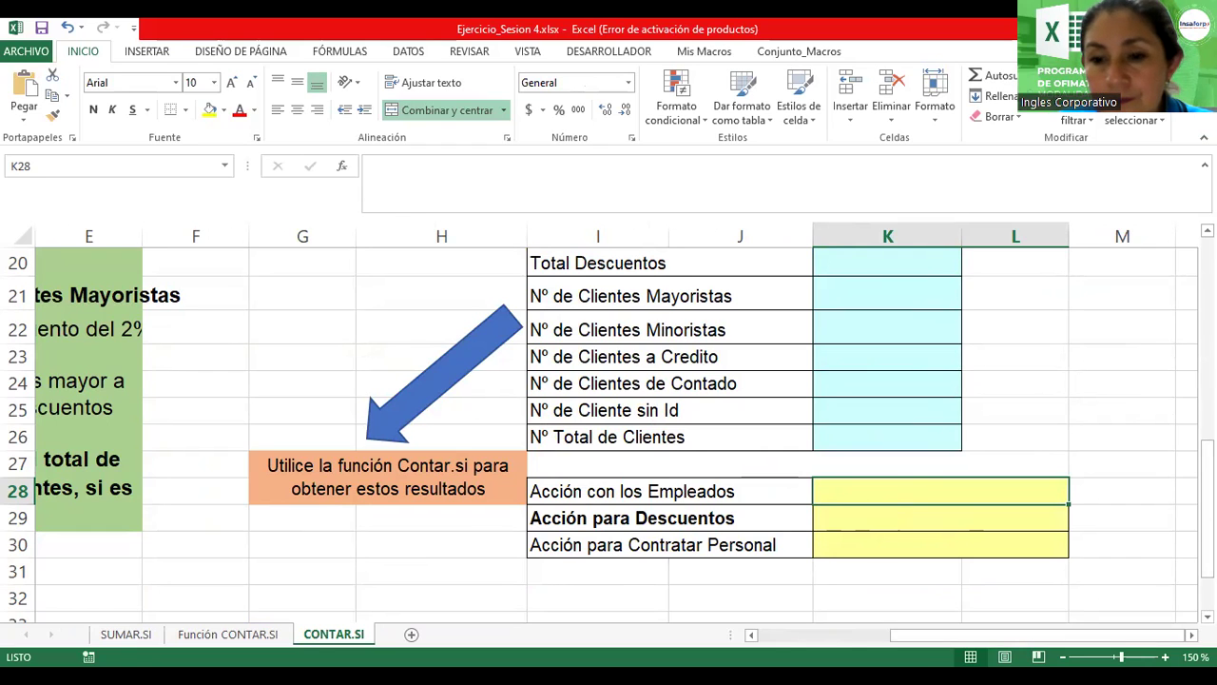
left_click_drag(1014, 634, 904, 634)
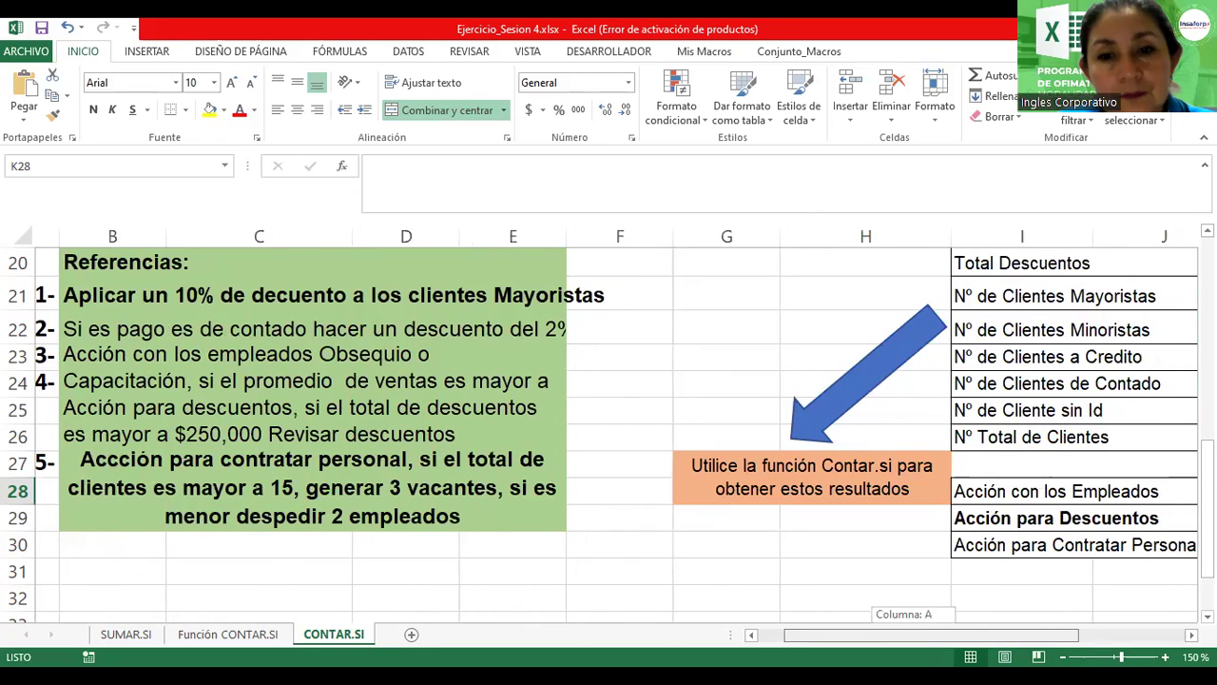
left_click_drag(904, 635, 915, 635)
left_click(102, 381)
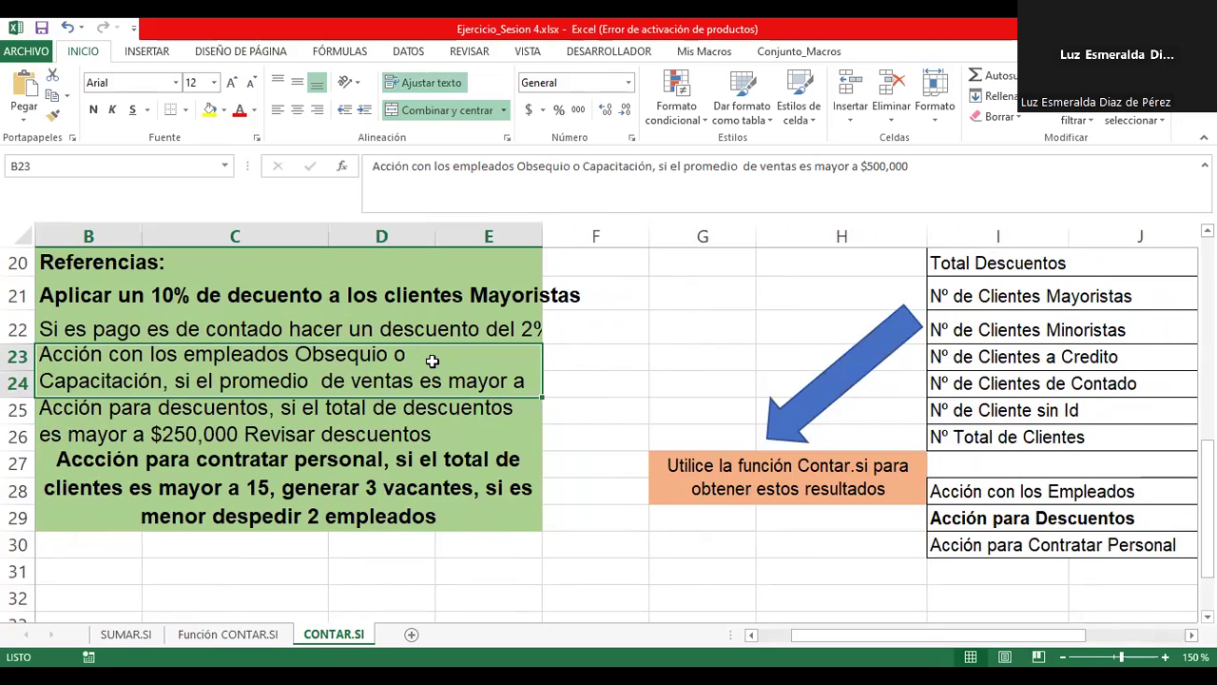
Step: Re-merge the employee-action note across B23:G24 so its $500,000 condition is fully visible
left_click_drag(434, 359, 669, 374)
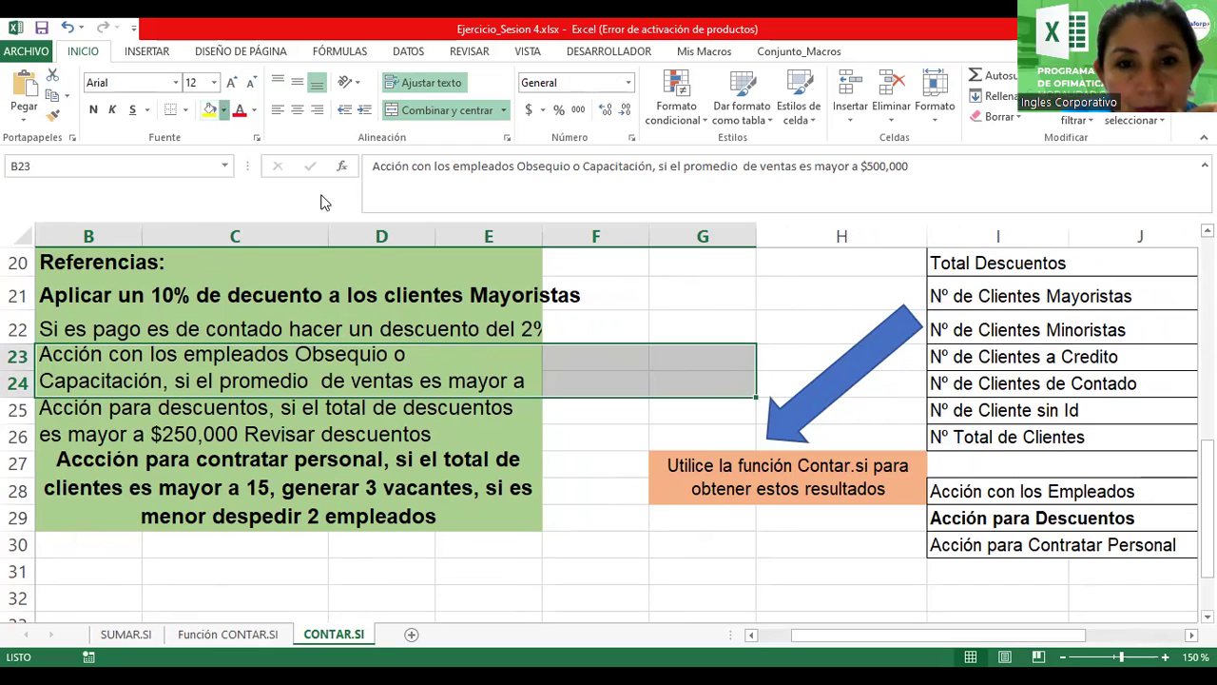
left_click(223, 109)
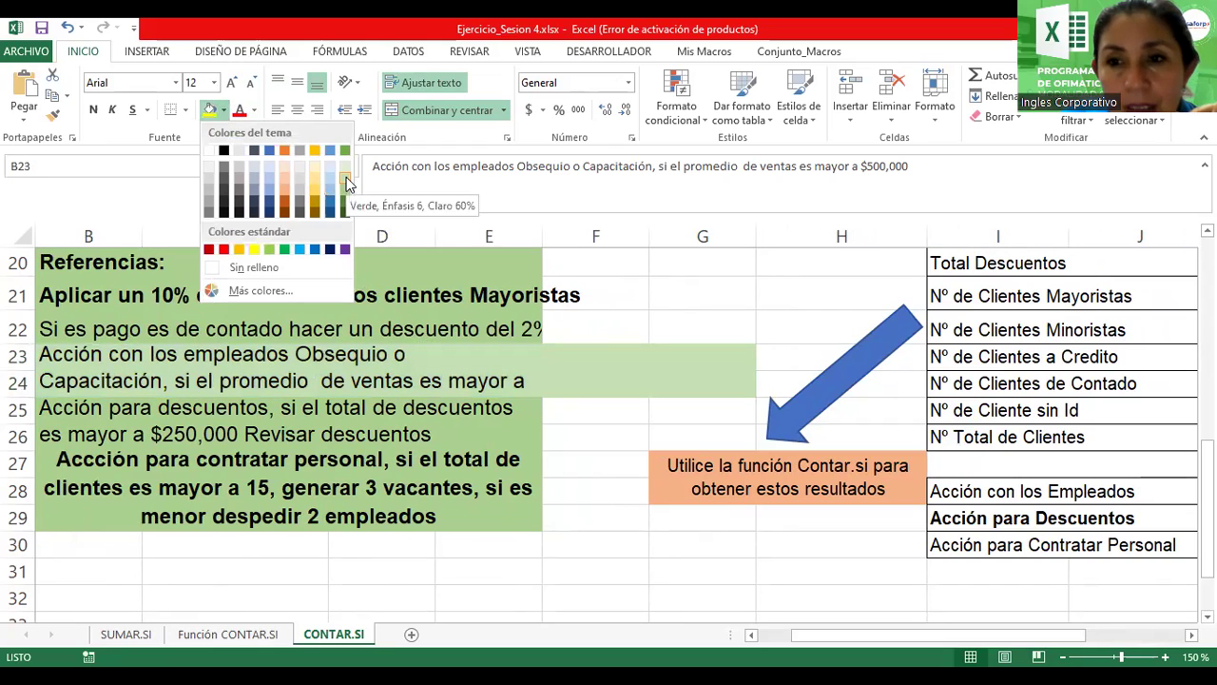
key("Escape")
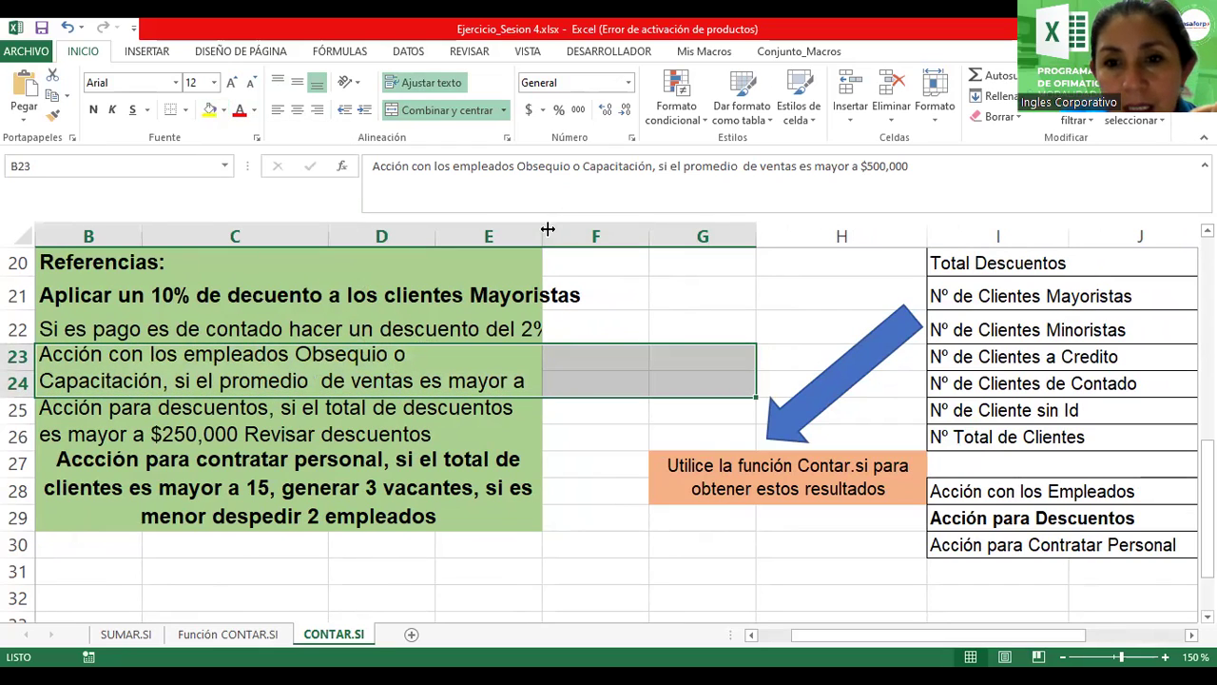
left_click(407, 375)
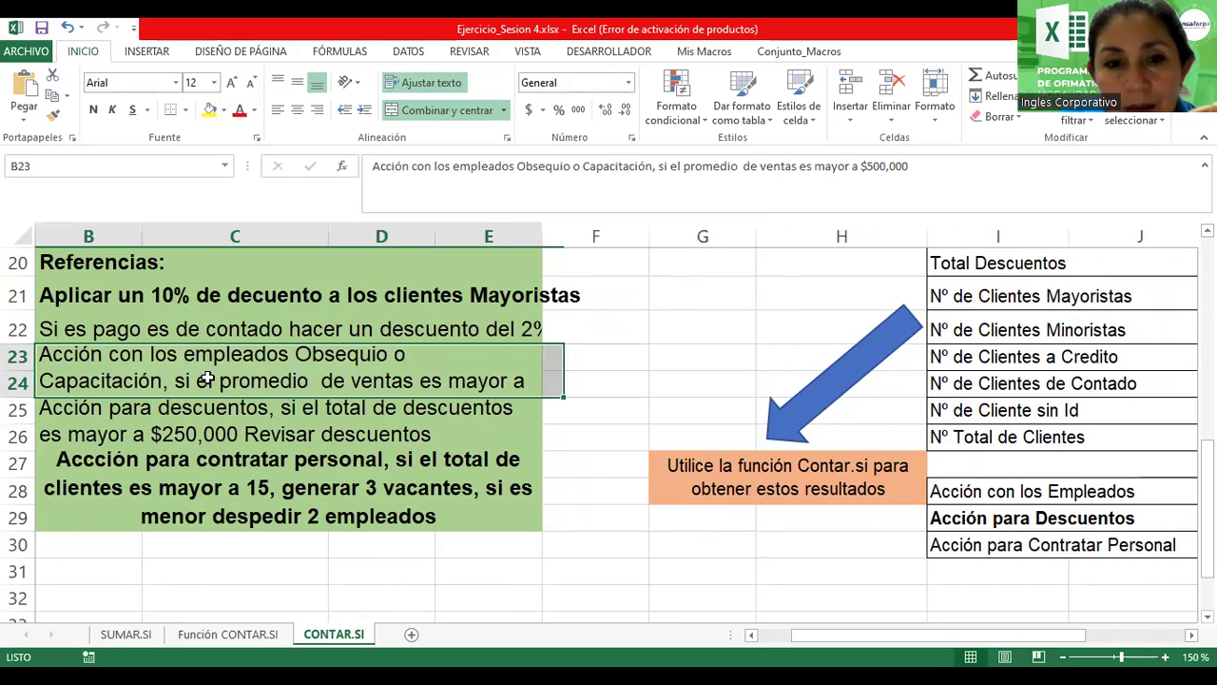
left_click_drag(566, 364, 675, 371)
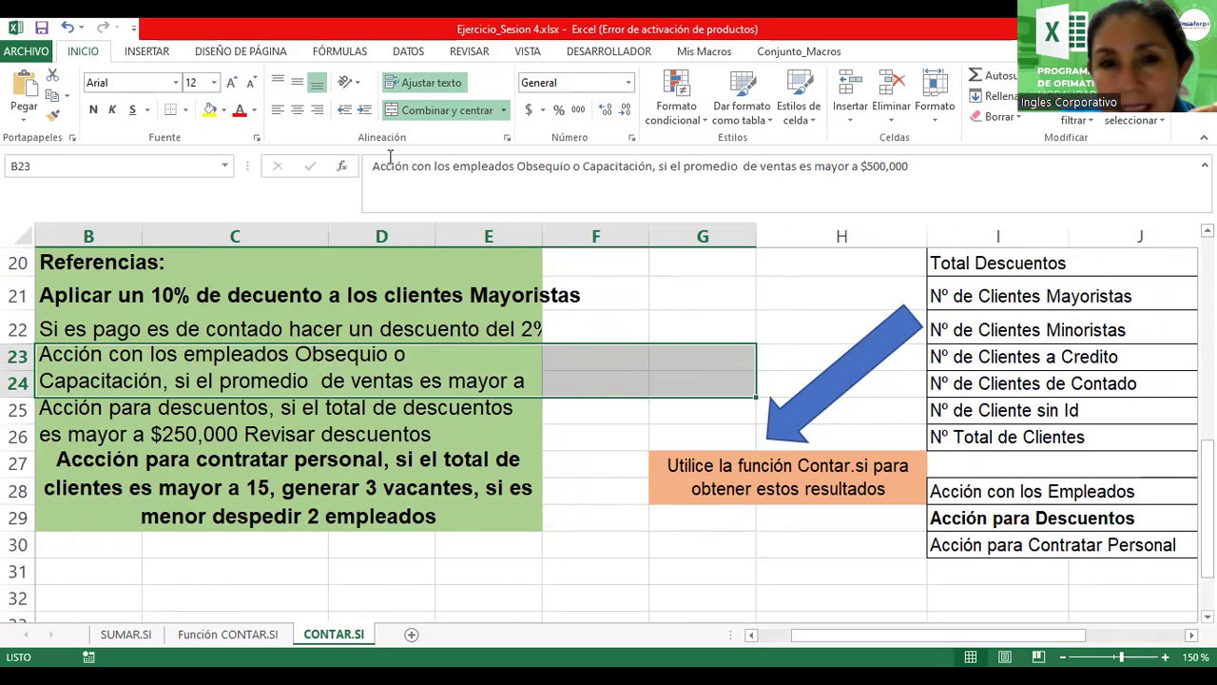
left_click(407, 111)
left_click(407, 111)
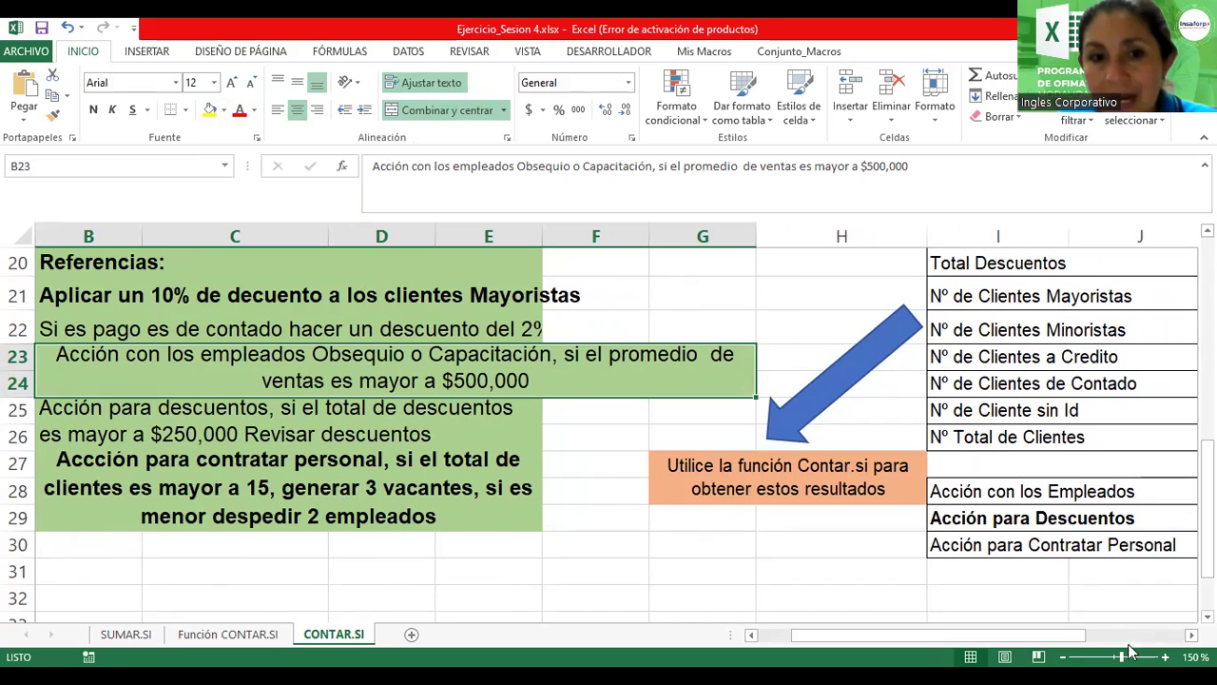
scroll(1113, 635, "right", 2)
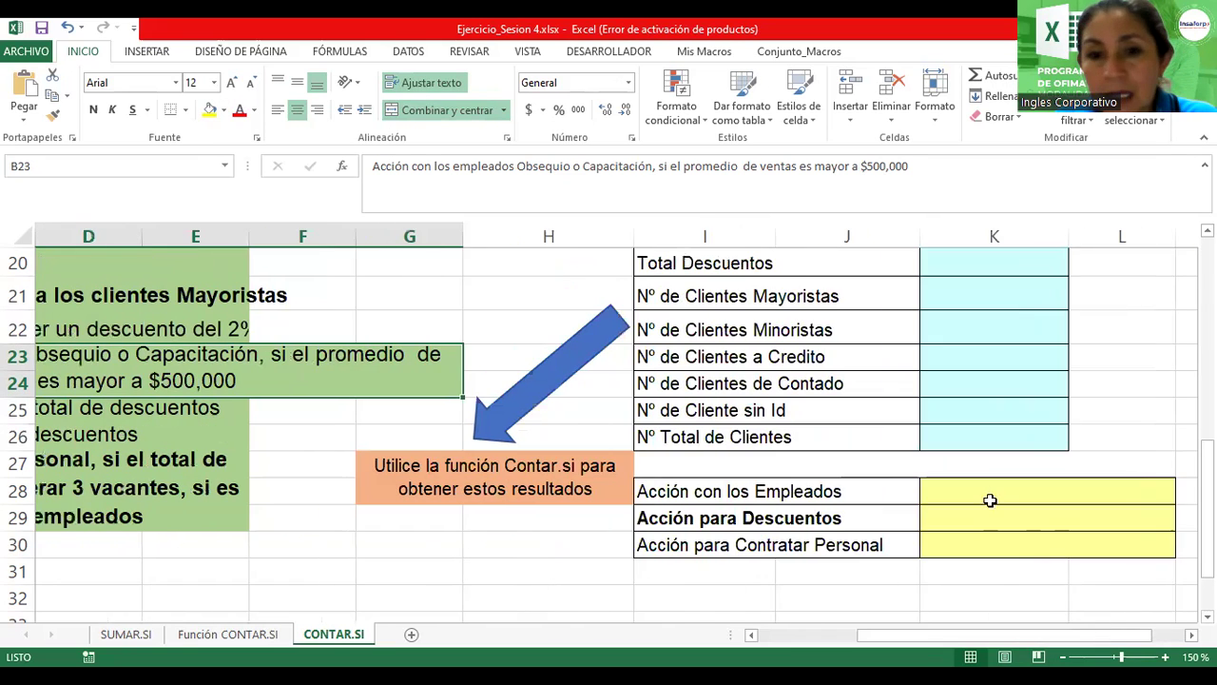
left_click(986, 496)
type("=")
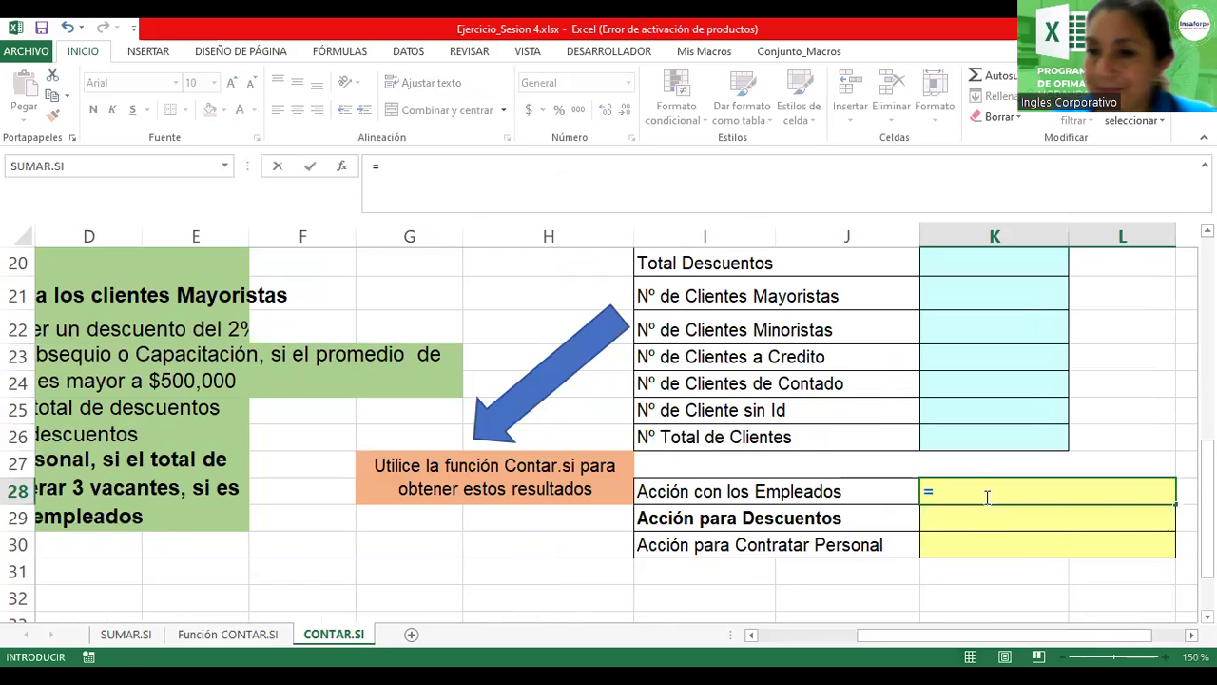
type("si(")
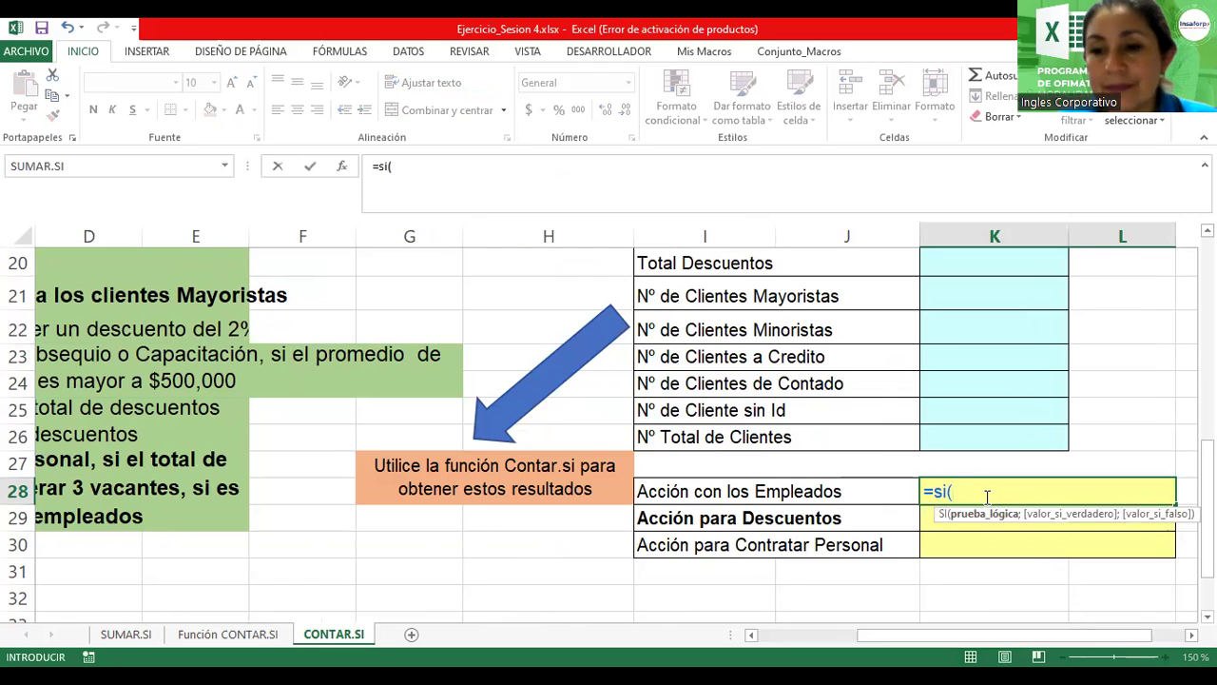
scroll(947, 524, "left", 2)
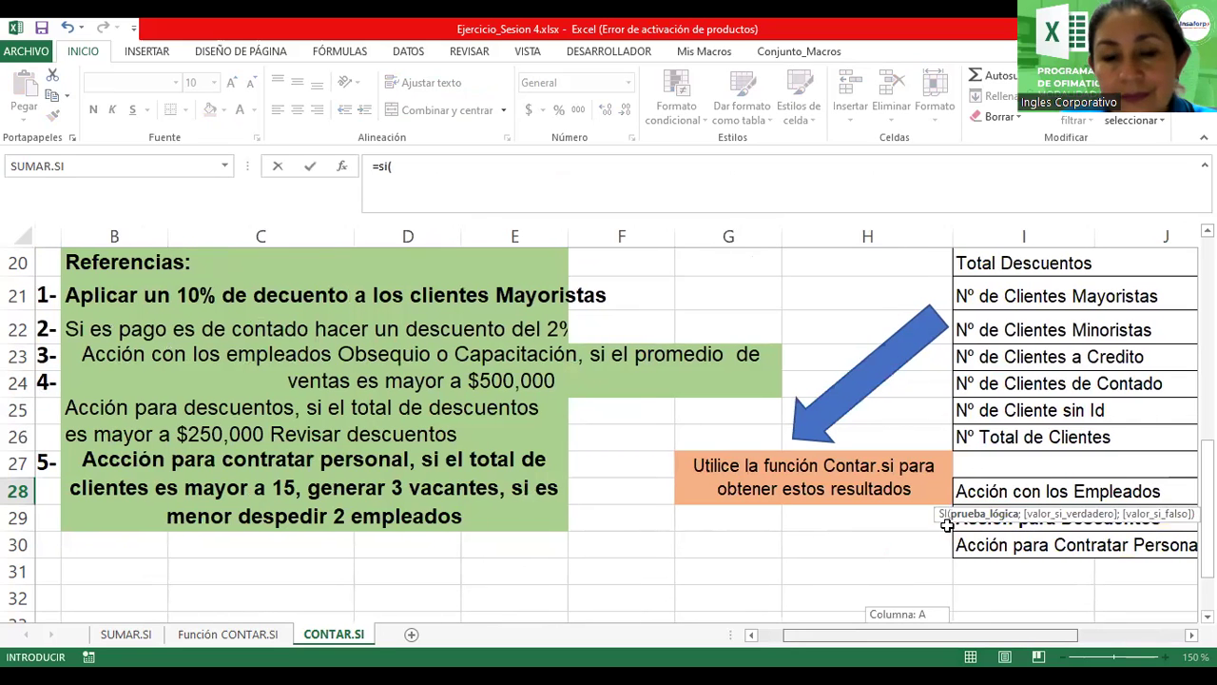
scroll(947, 524, "right", 2)
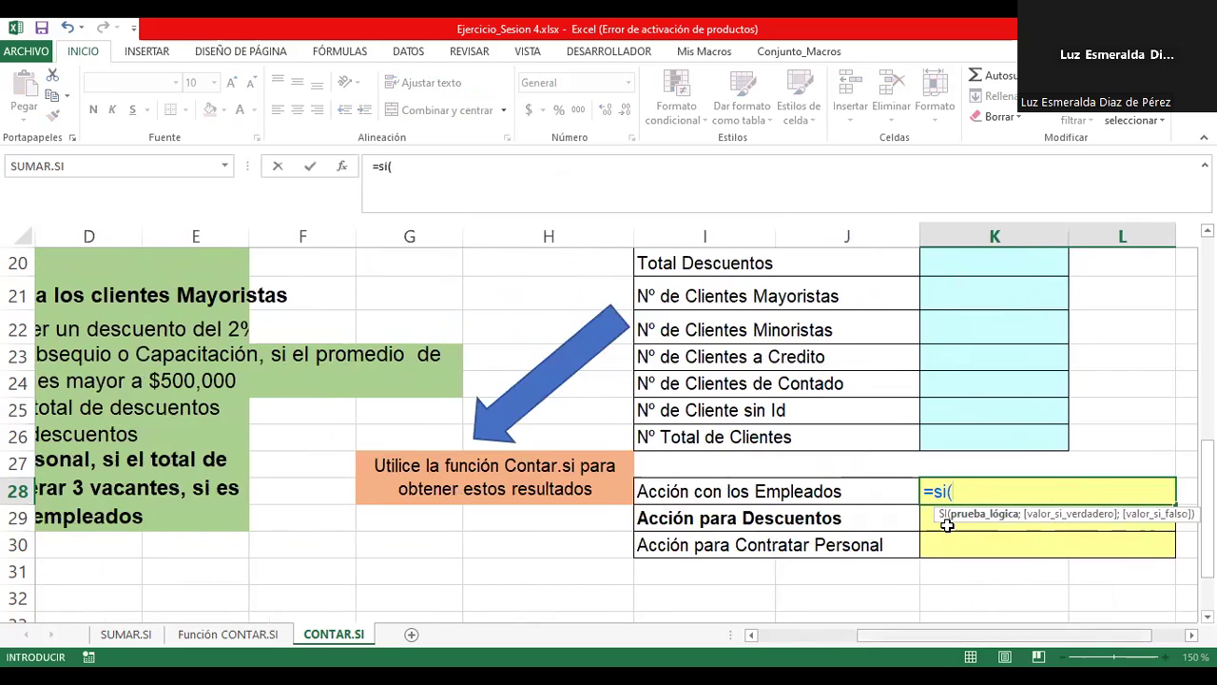
scroll(947, 524, "left", 2)
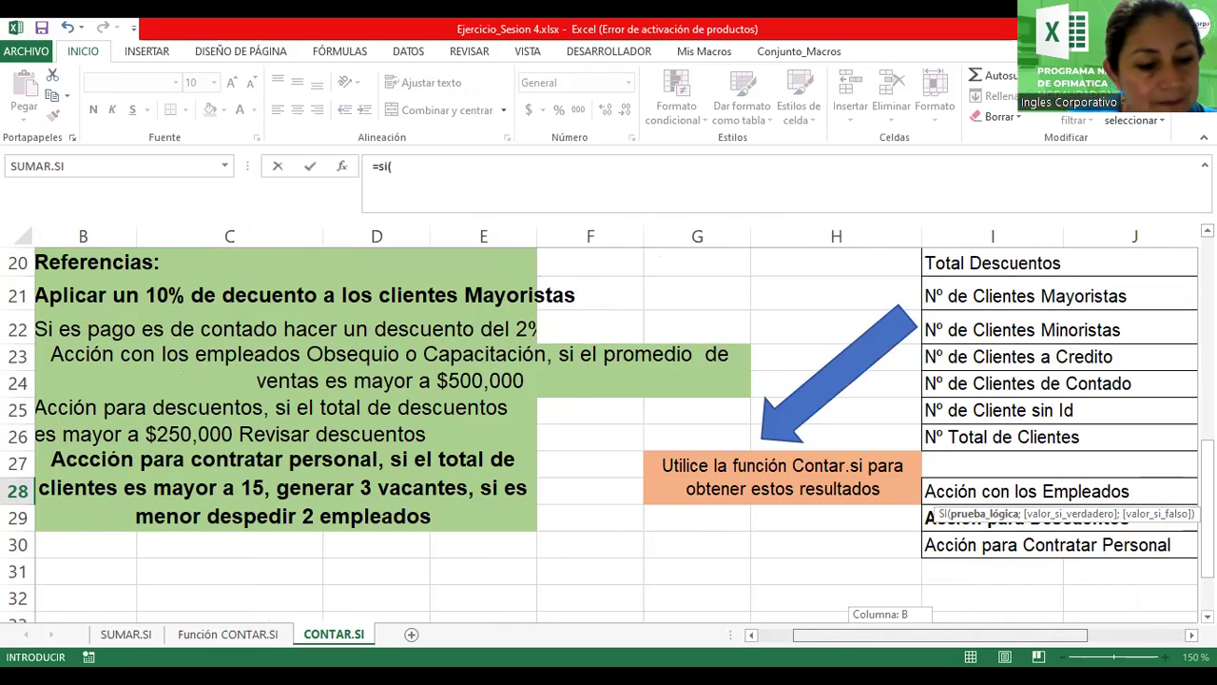
scroll(608, 428, "left", 1)
key("Escape")
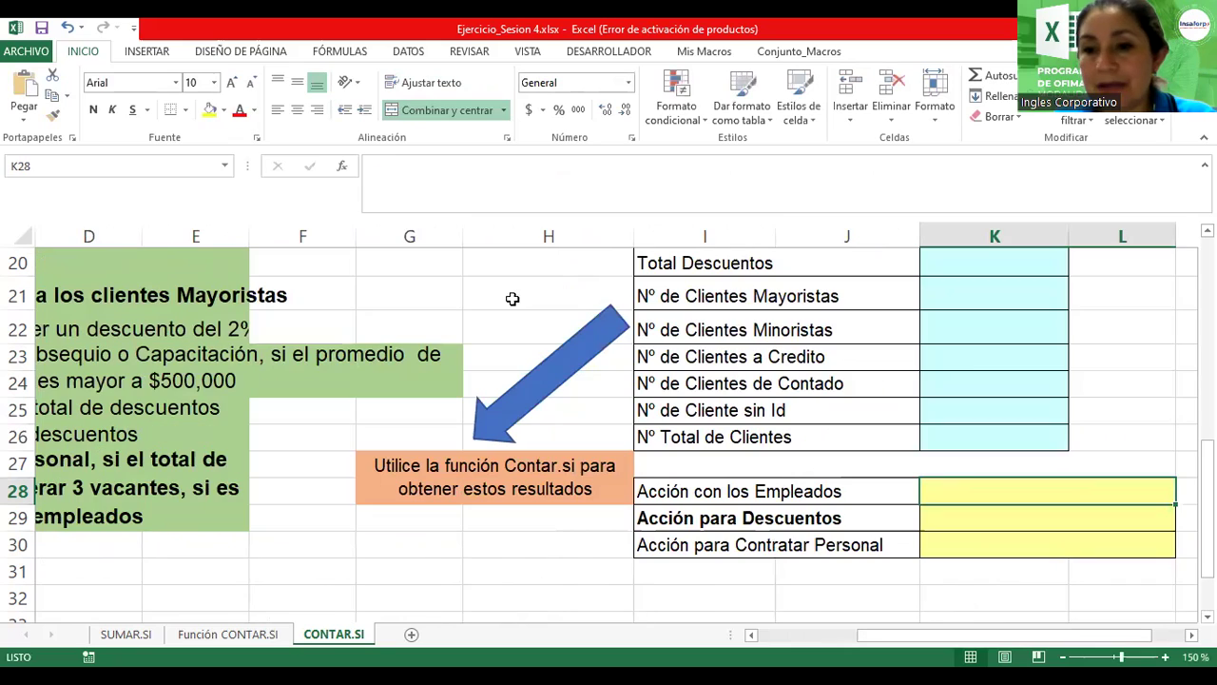
Step: Enter =H4-I4-J4 in K4, giving a net value of $752,400.00
left_click_drag(1207, 513, 1207, 483)
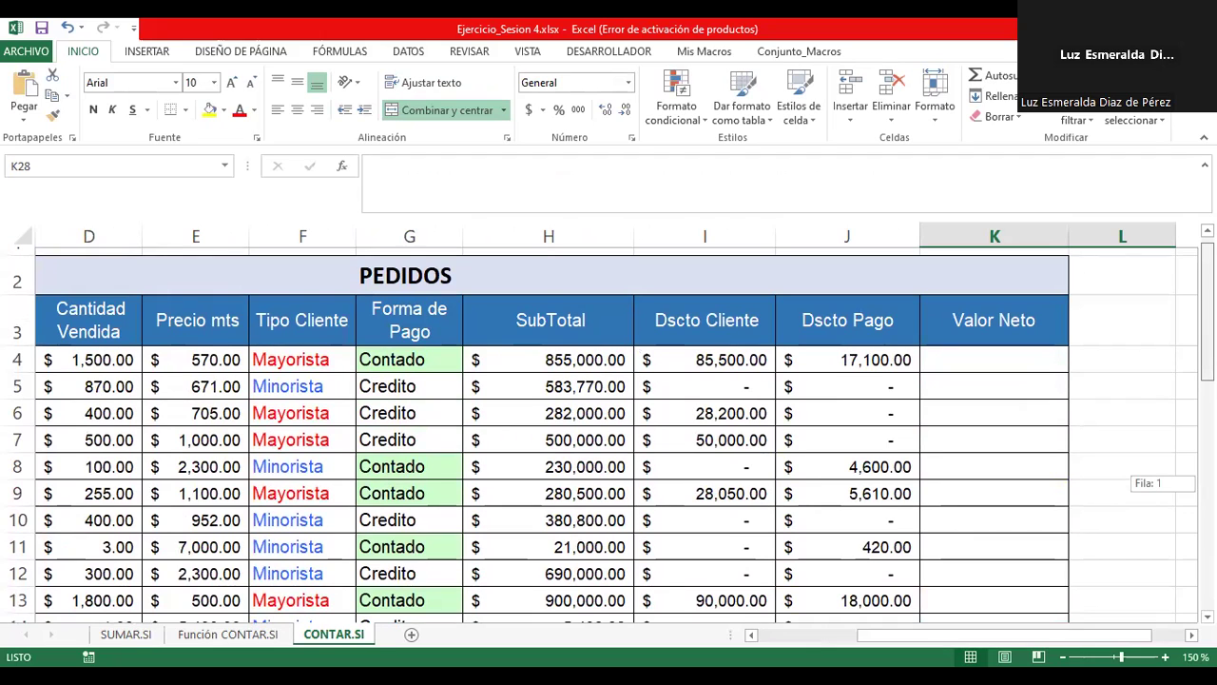
left_click_drag(1207, 483, 1207, 476)
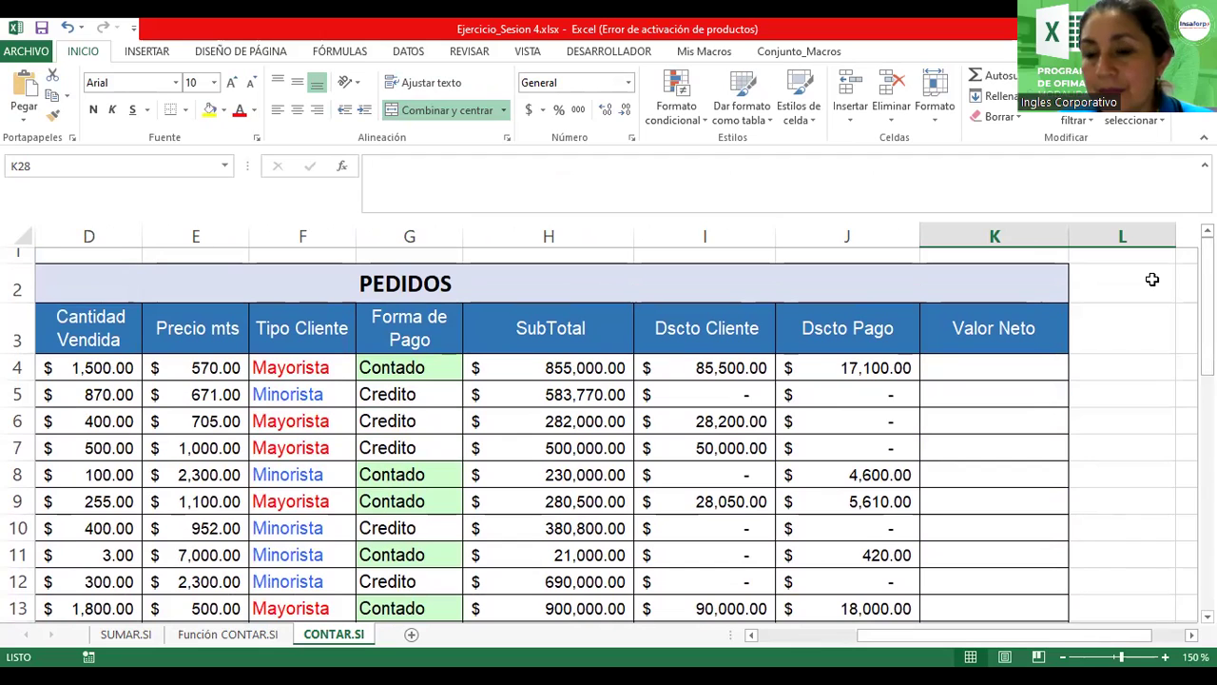
left_click(1011, 364)
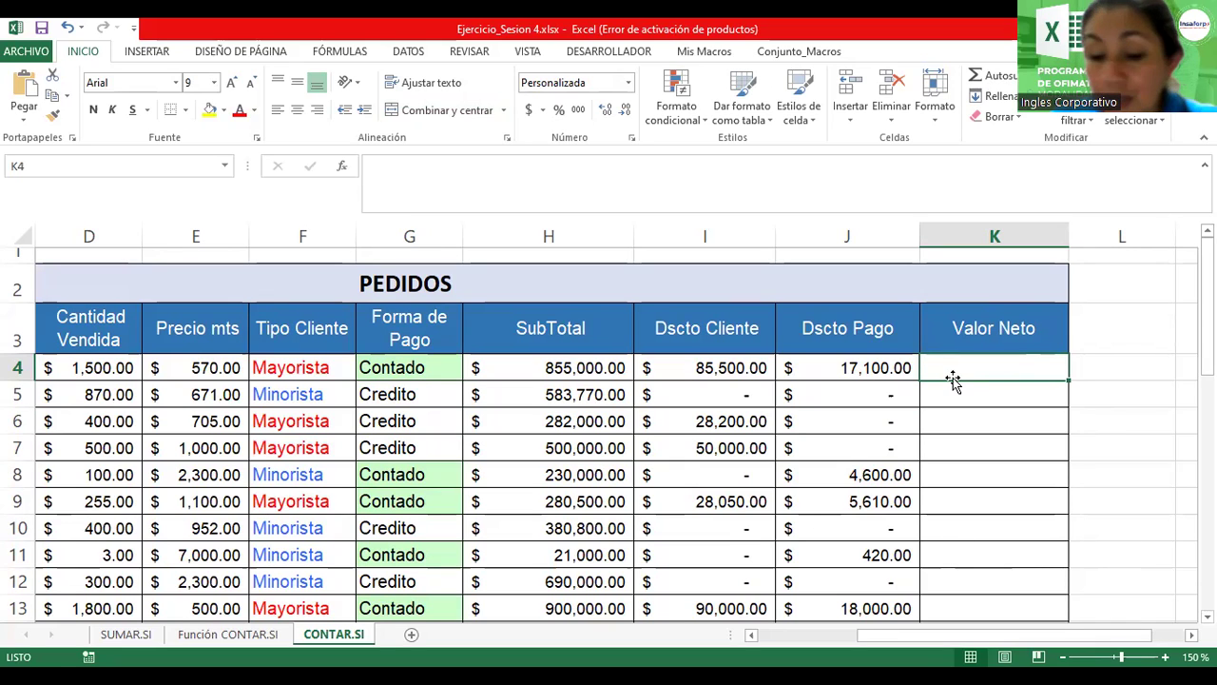
type("=")
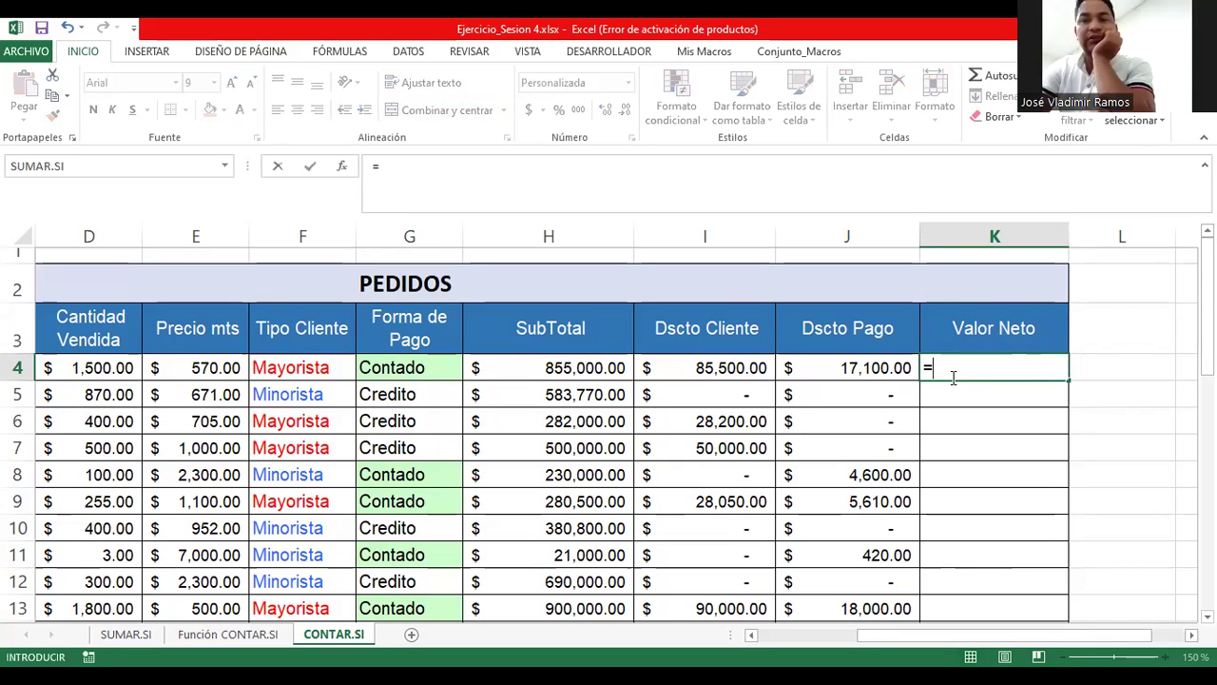
type("H4-")
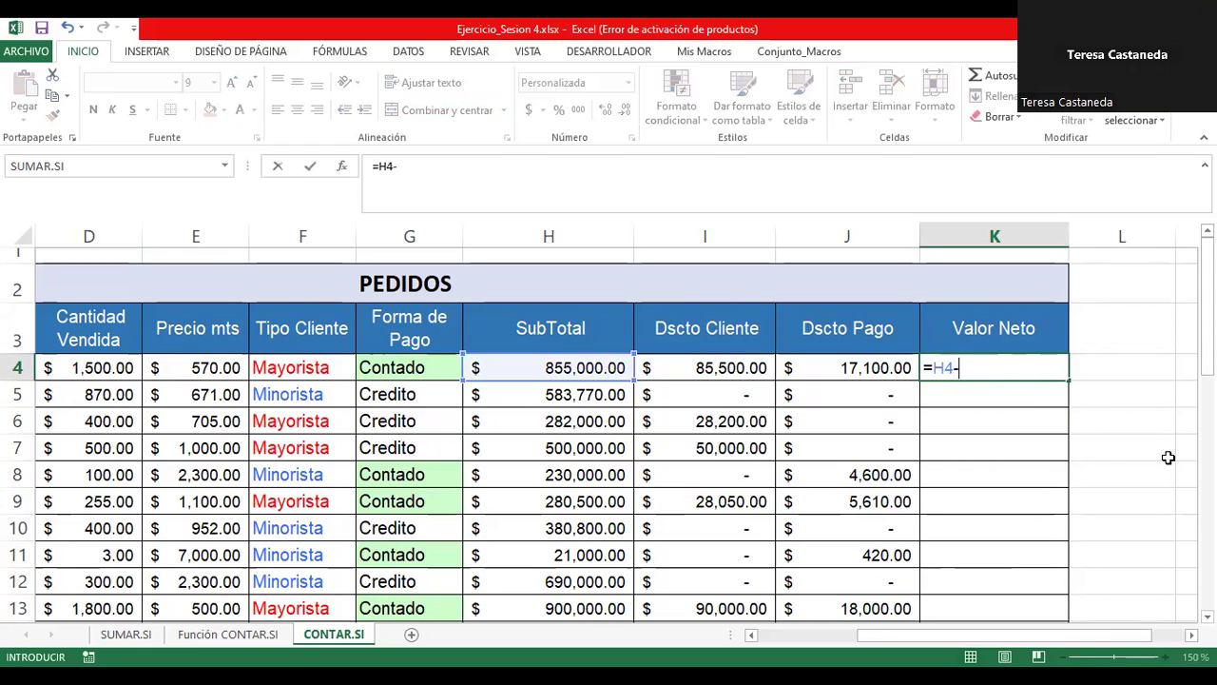
left_click(710, 365)
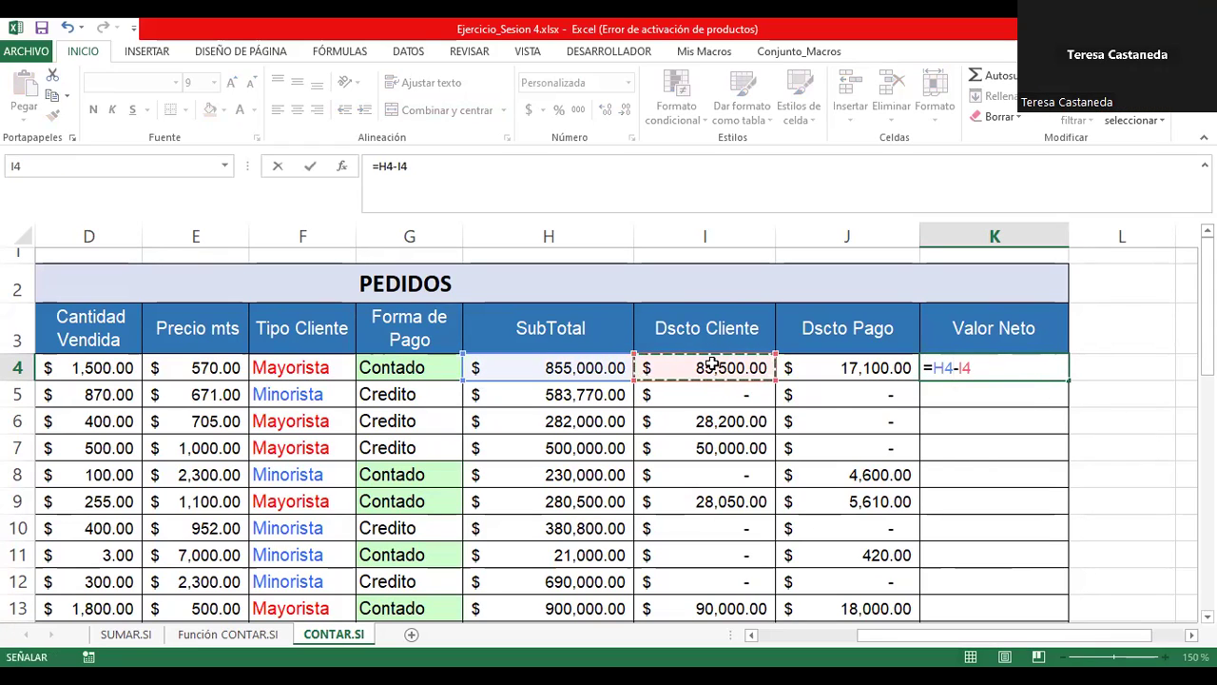
type("-")
left_click(831, 370)
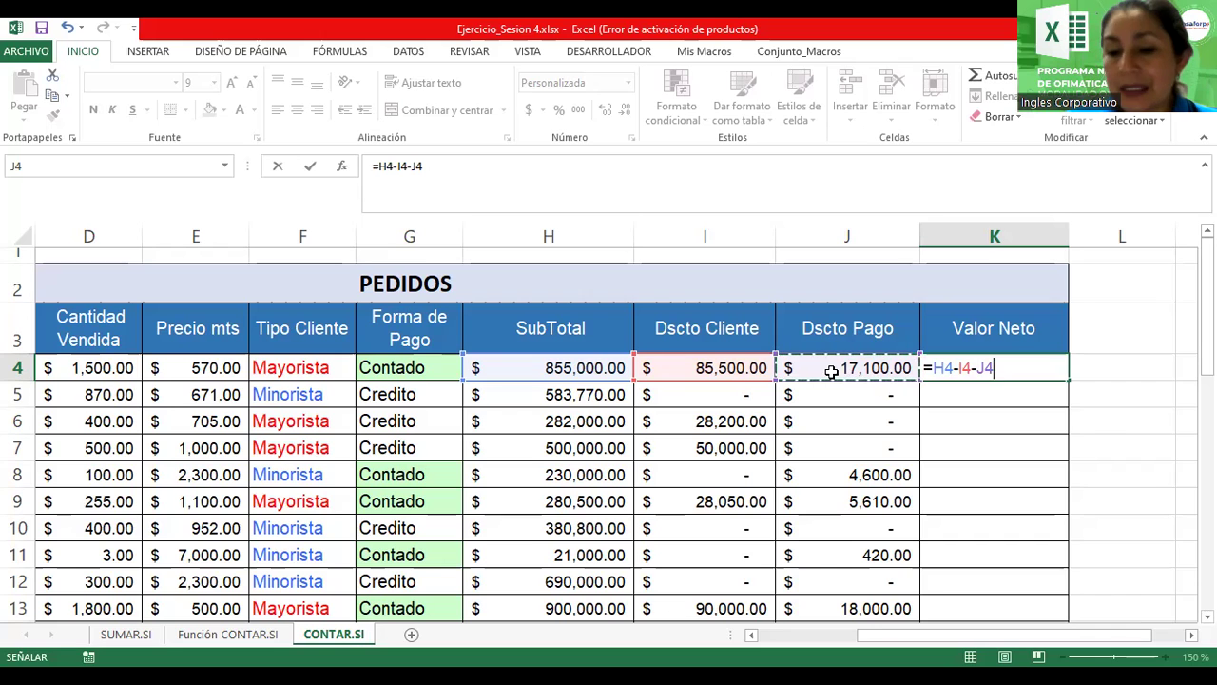
key("Return")
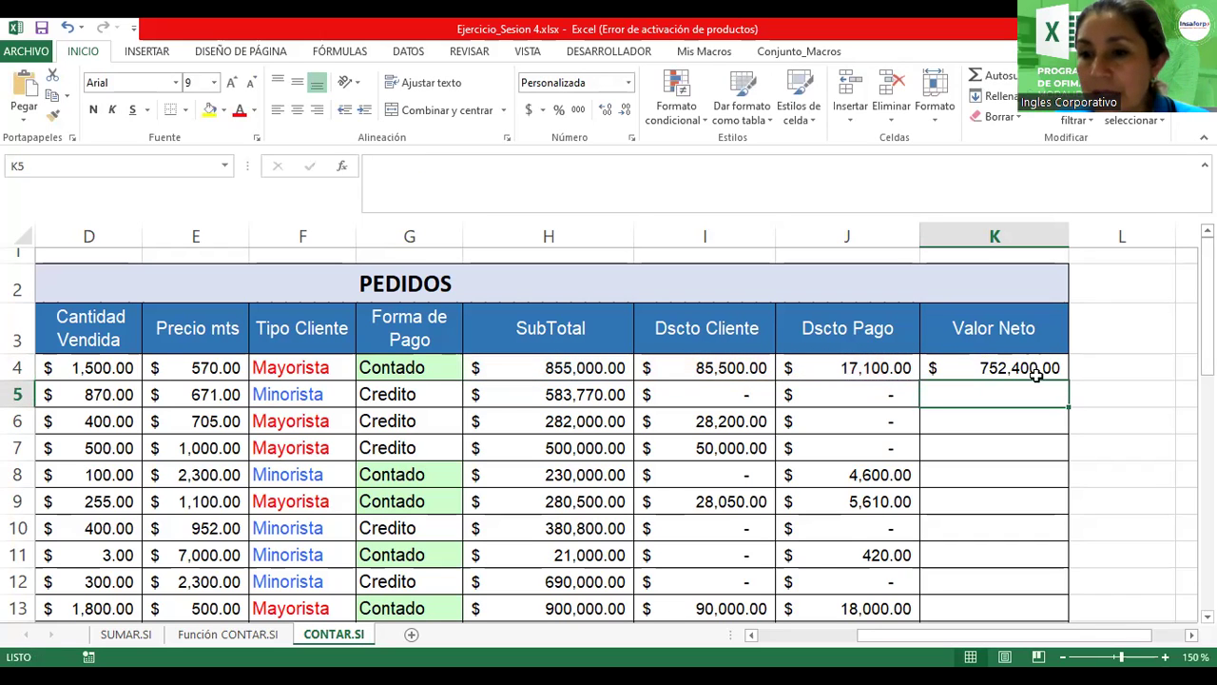
left_click(1036, 375)
Step: Copy the =H4-I4-J4 formula from K4 down to K14 and review the net values
scroll(1074, 332, "down", 3)
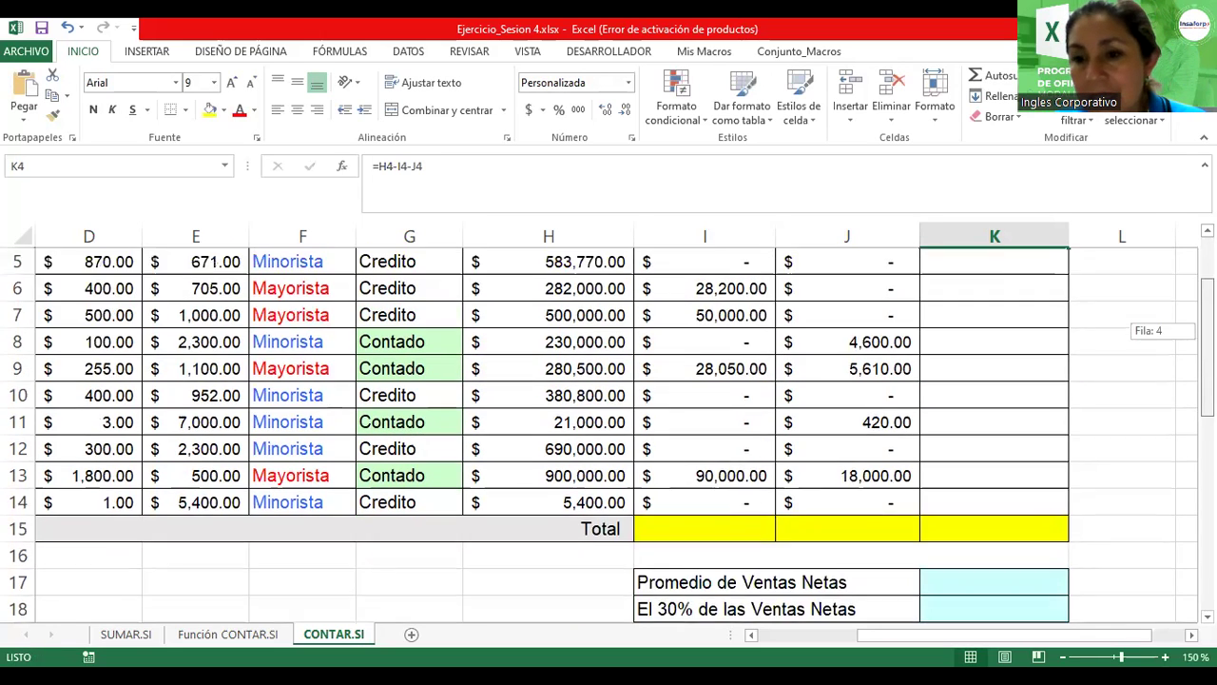
scroll(1074, 332, "up", 2)
left_click_drag(1068, 325, 1055, 582)
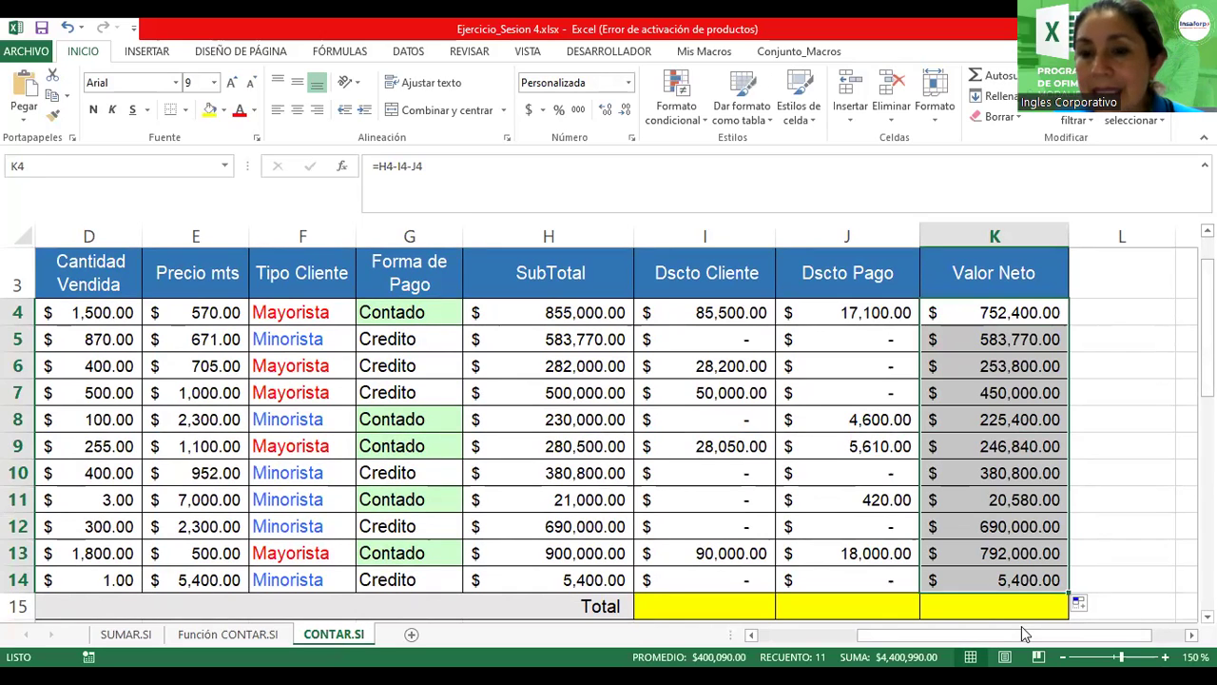
key("ctrl+Down")
key("Down")
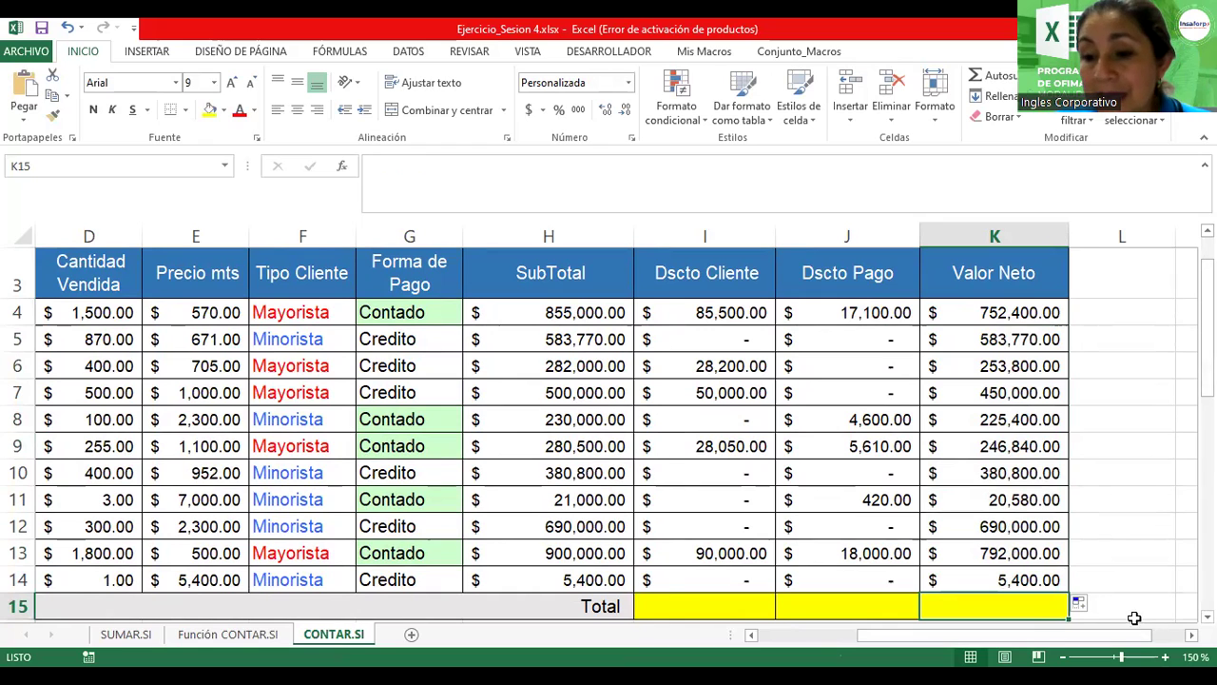
left_click_drag(1207, 324, 1207, 480)
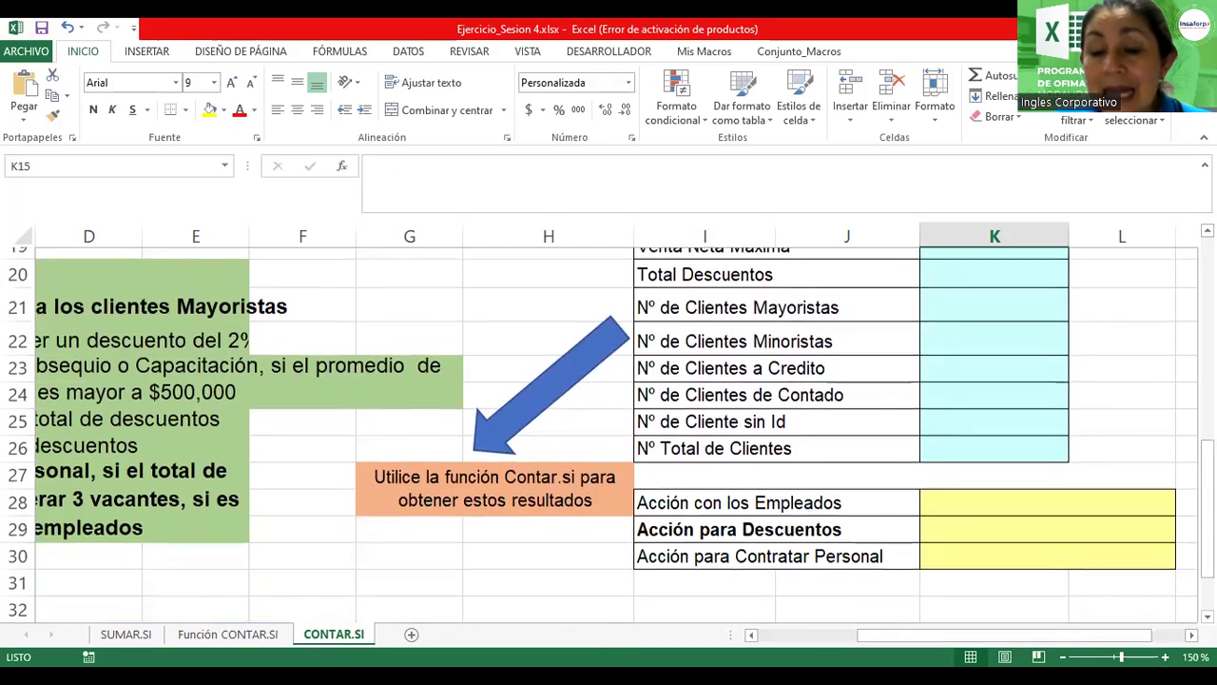
left_click_drag(1071, 640, 1068, 640)
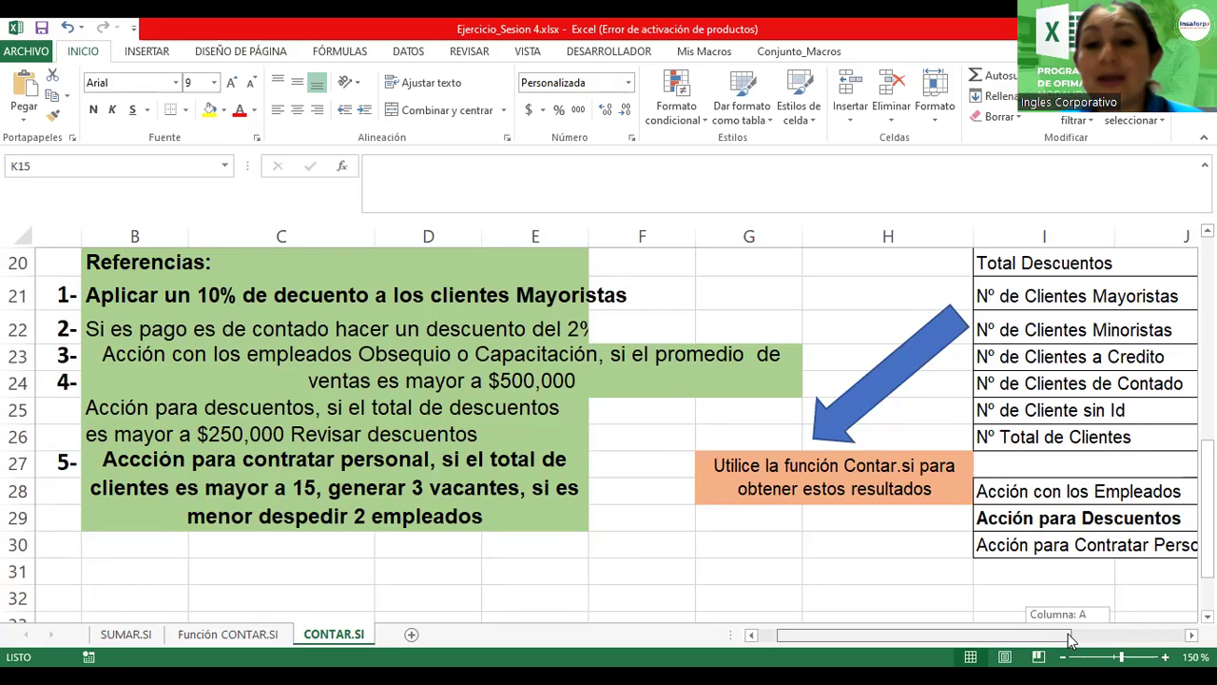
left_click_drag(1069, 639, 1069, 639)
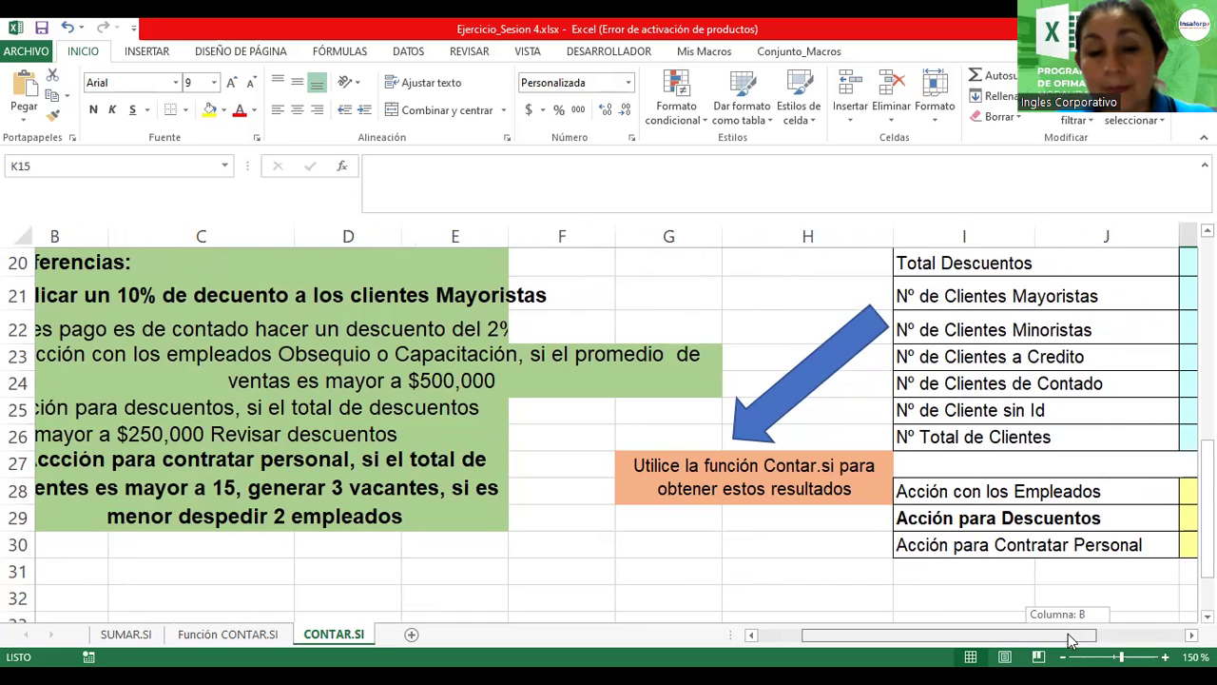
left_click_drag(1069, 639, 1158, 640)
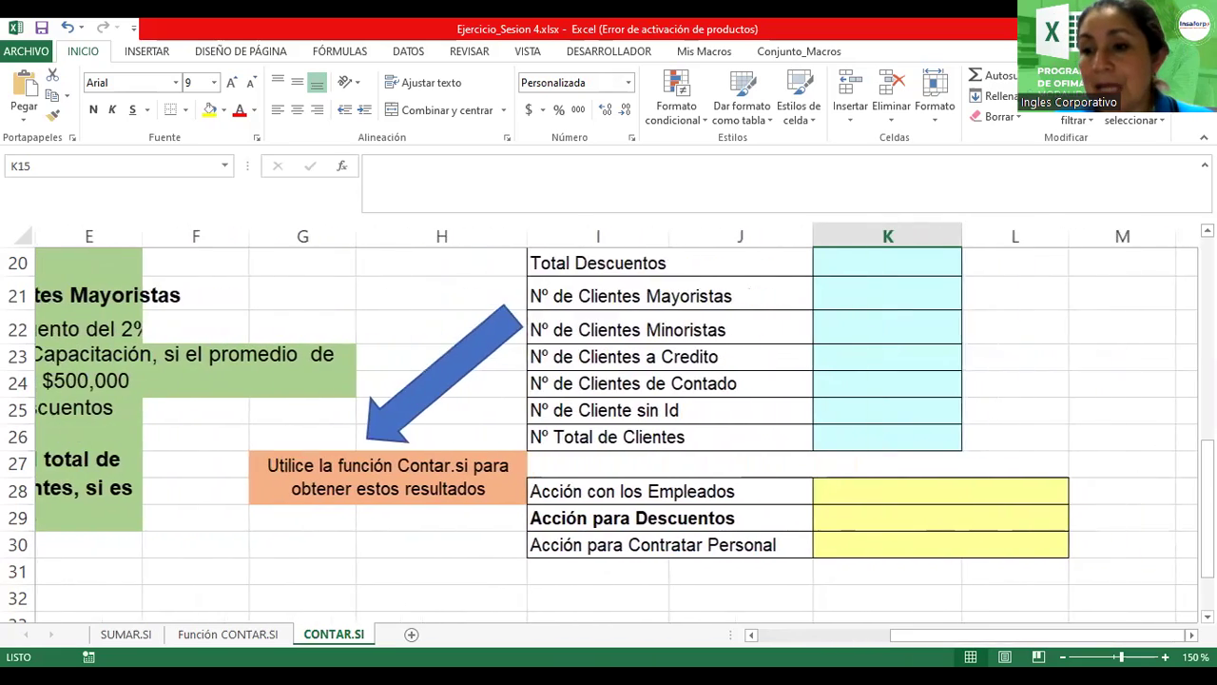
scroll(750, 448, "up", 4)
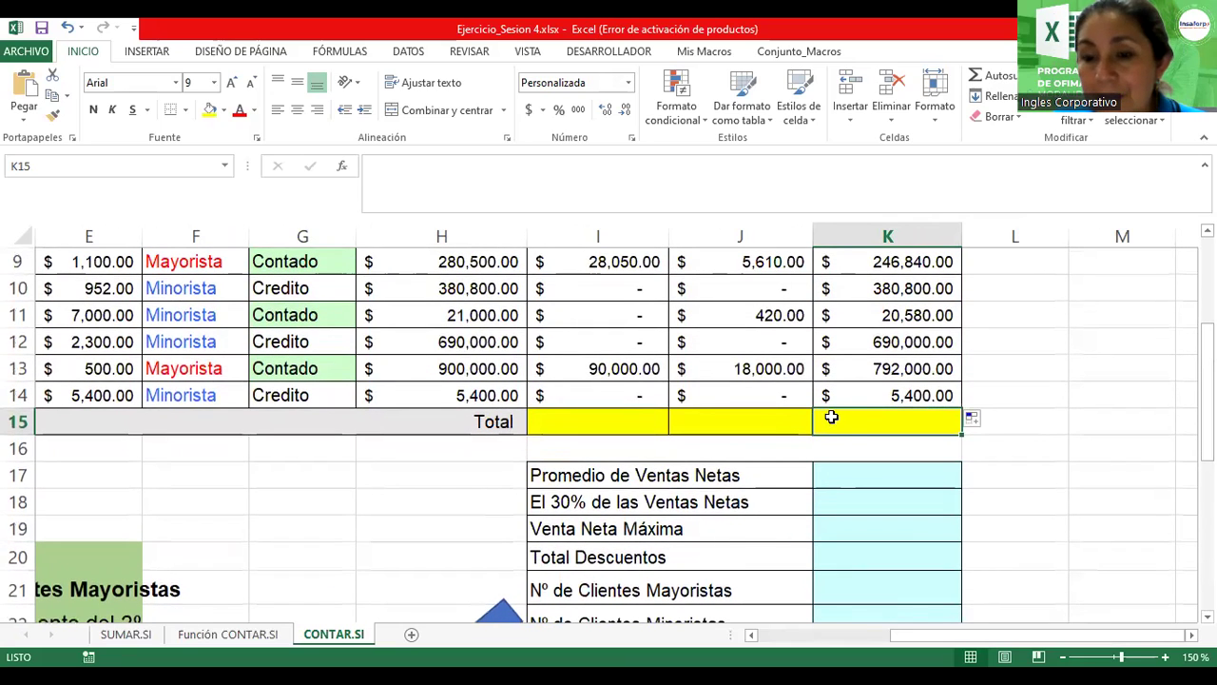
Step: Start a PROMEDIO over K4:K14 in the Total row, then cancel it
type("=p")
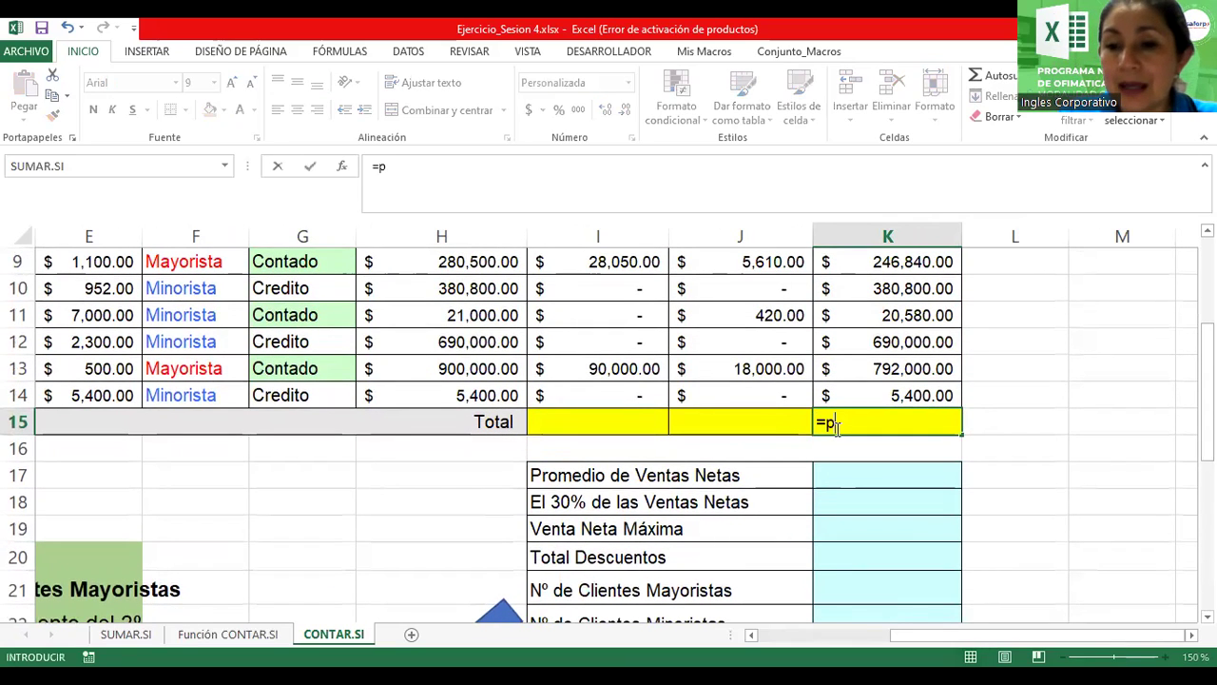
type("romedio(")
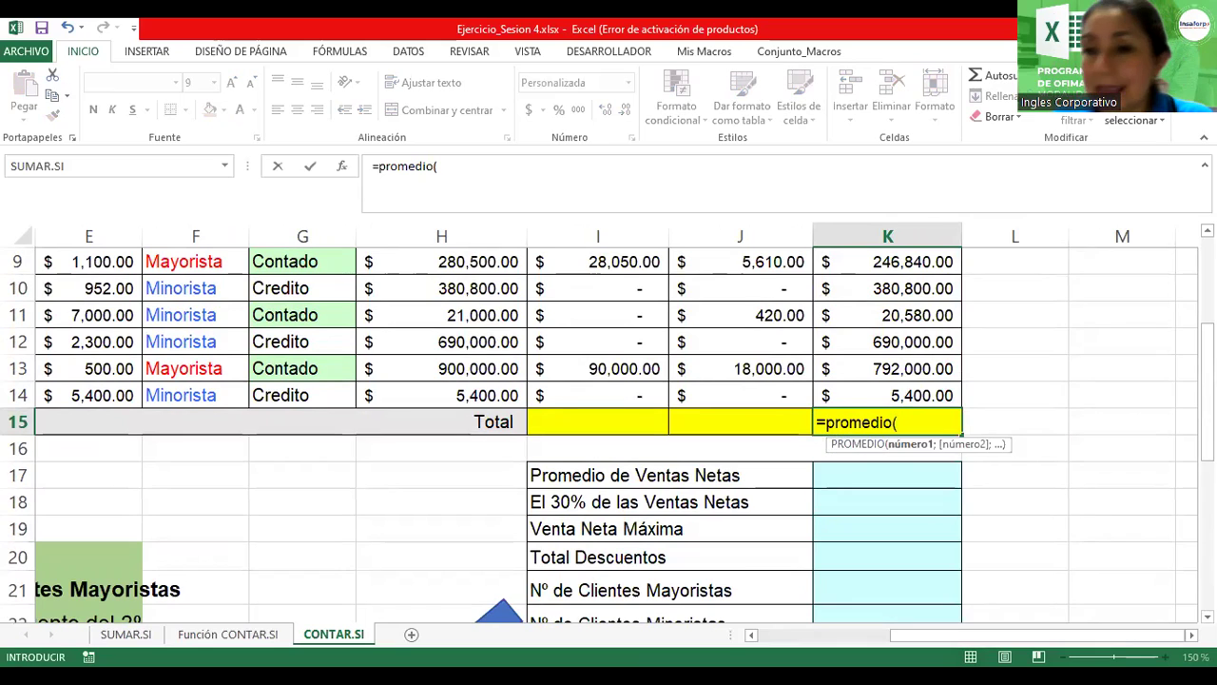
left_click_drag(1206, 447, 1206, 395)
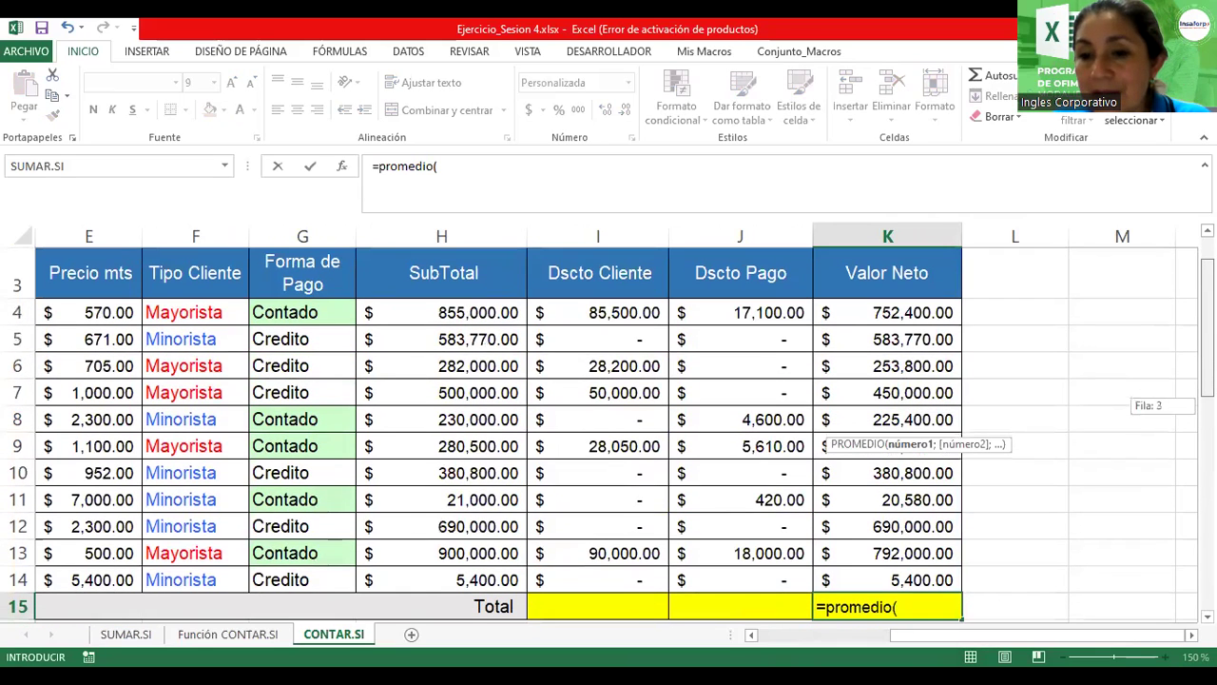
left_click(941, 310)
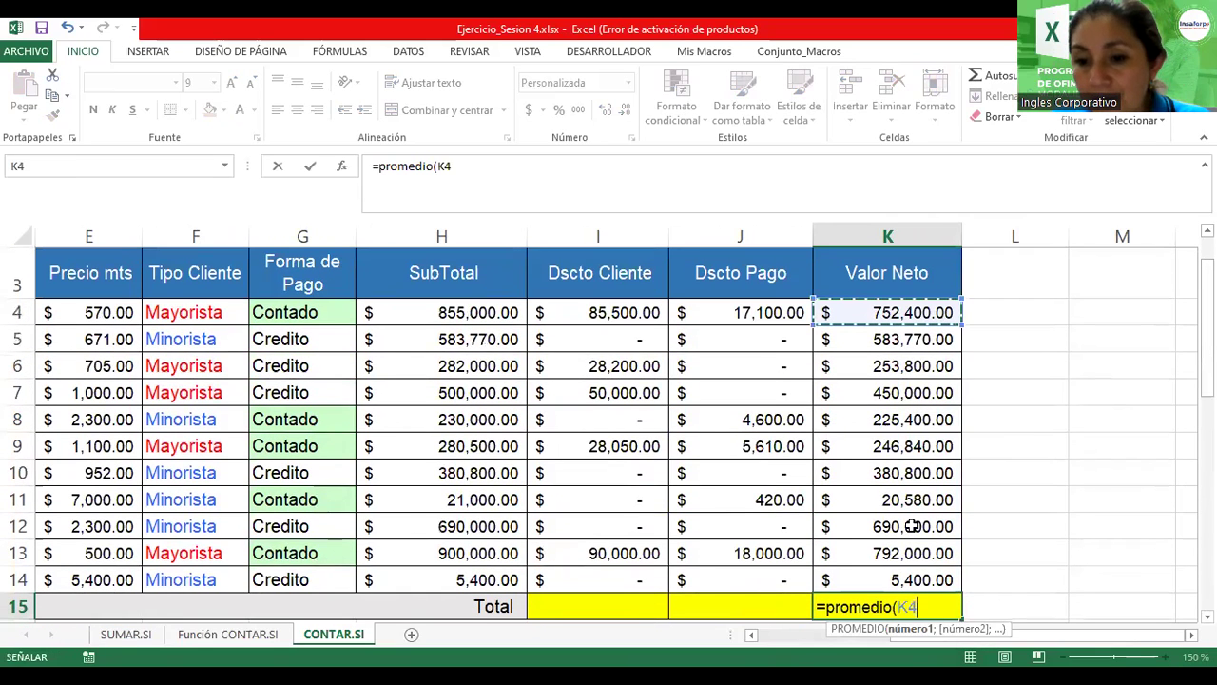
key("ctrl+shift+Down")
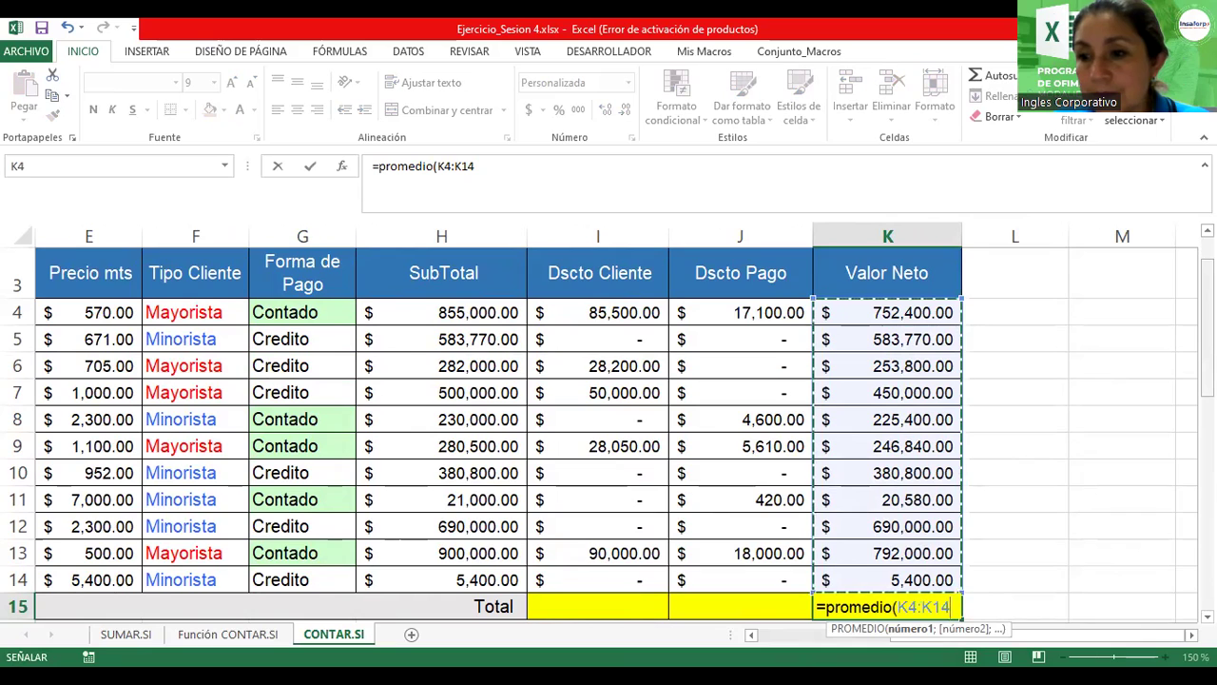
scroll(609, 435, "down", 1)
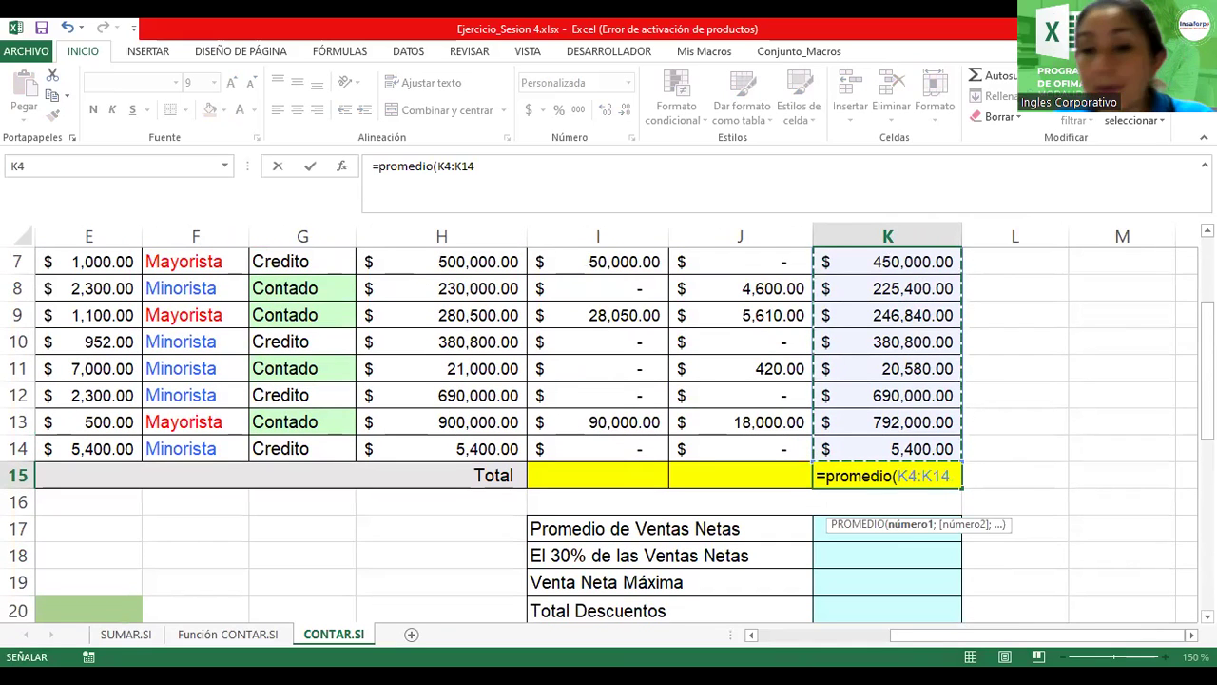
key("Escape")
Step: Enter =PROMEDIO(K4:K14) in K17 for an average net sale of $400,090.00
left_click(873, 535)
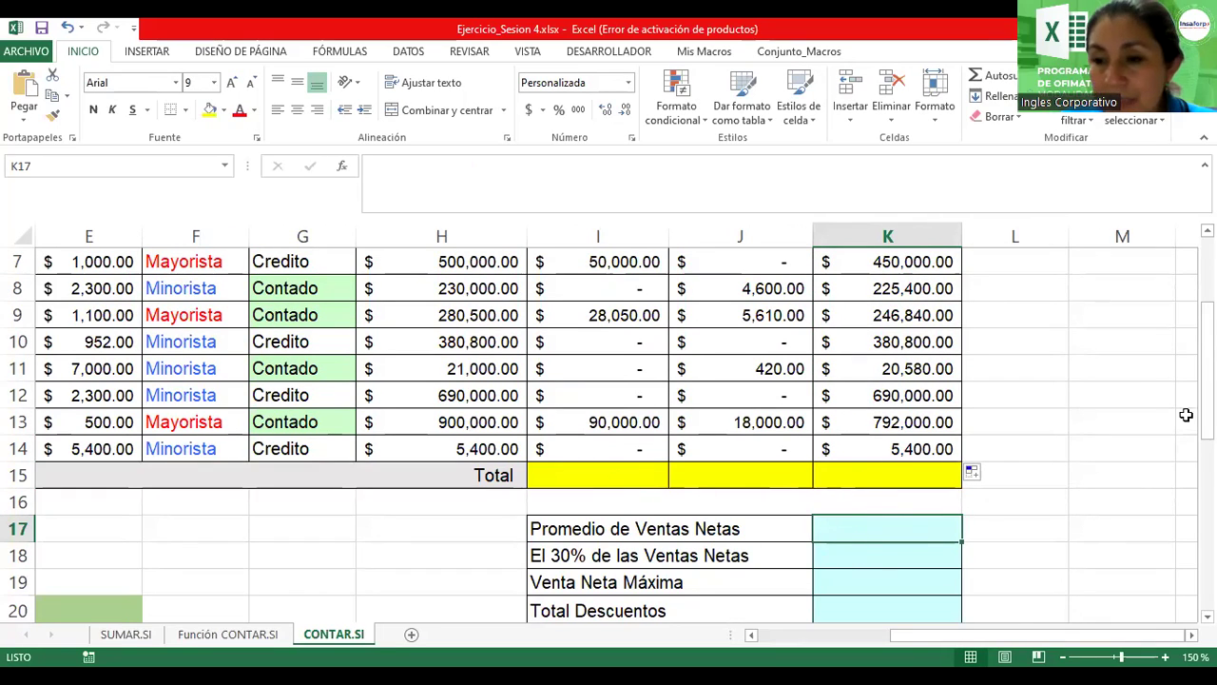
scroll(1206, 380, "down", 2)
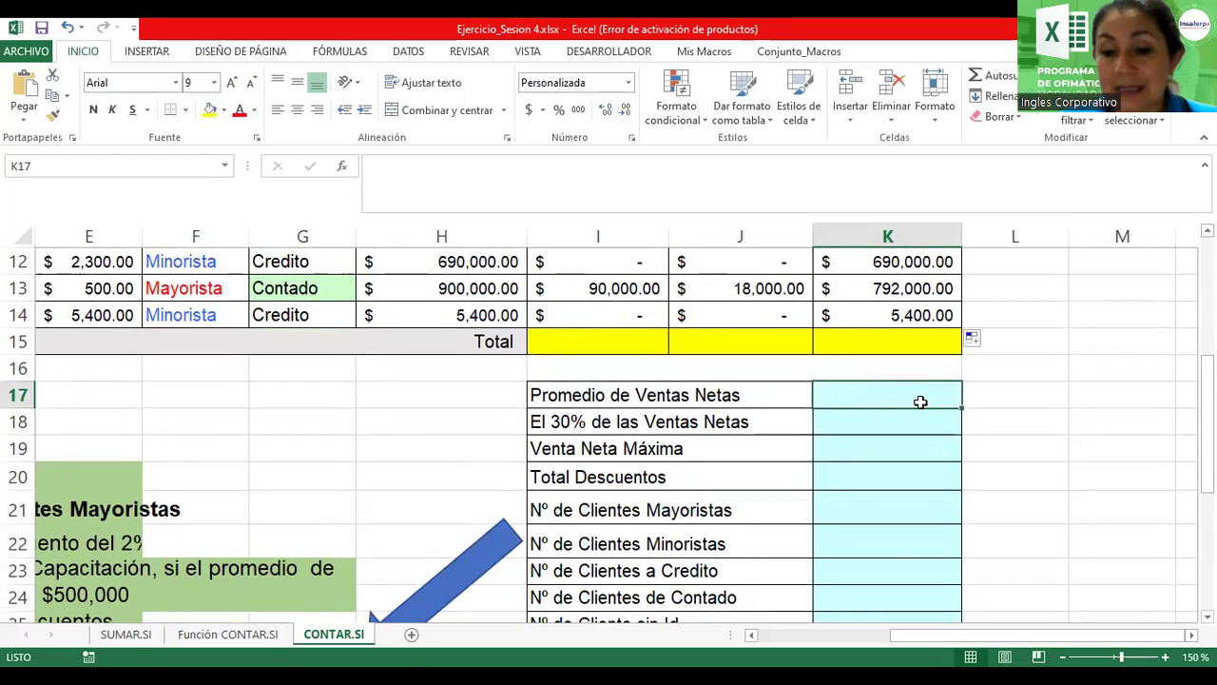
type("=")
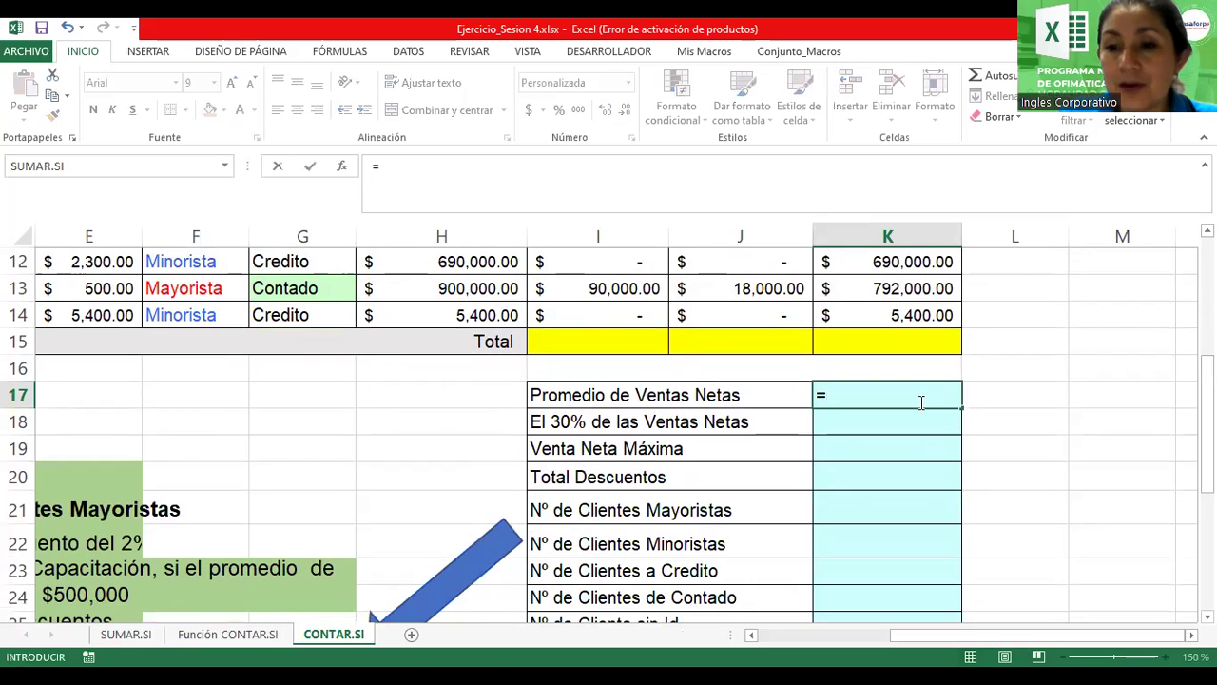
type("promedio(")
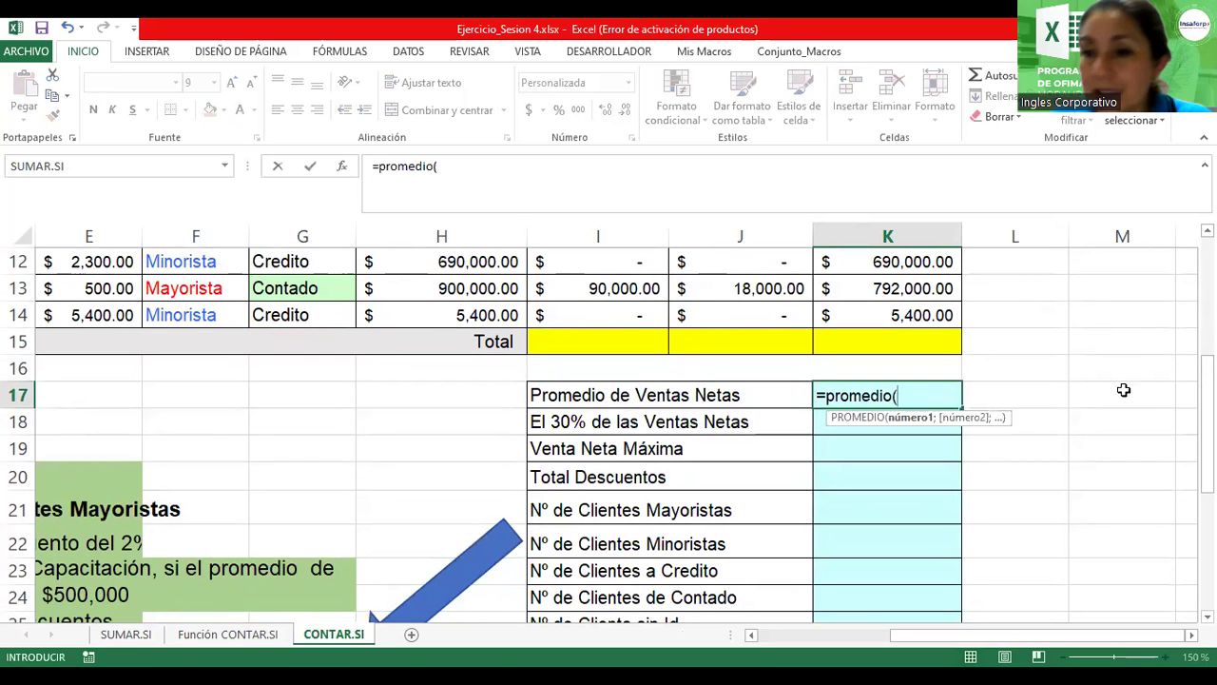
left_click_drag(1206, 419, 1206, 314)
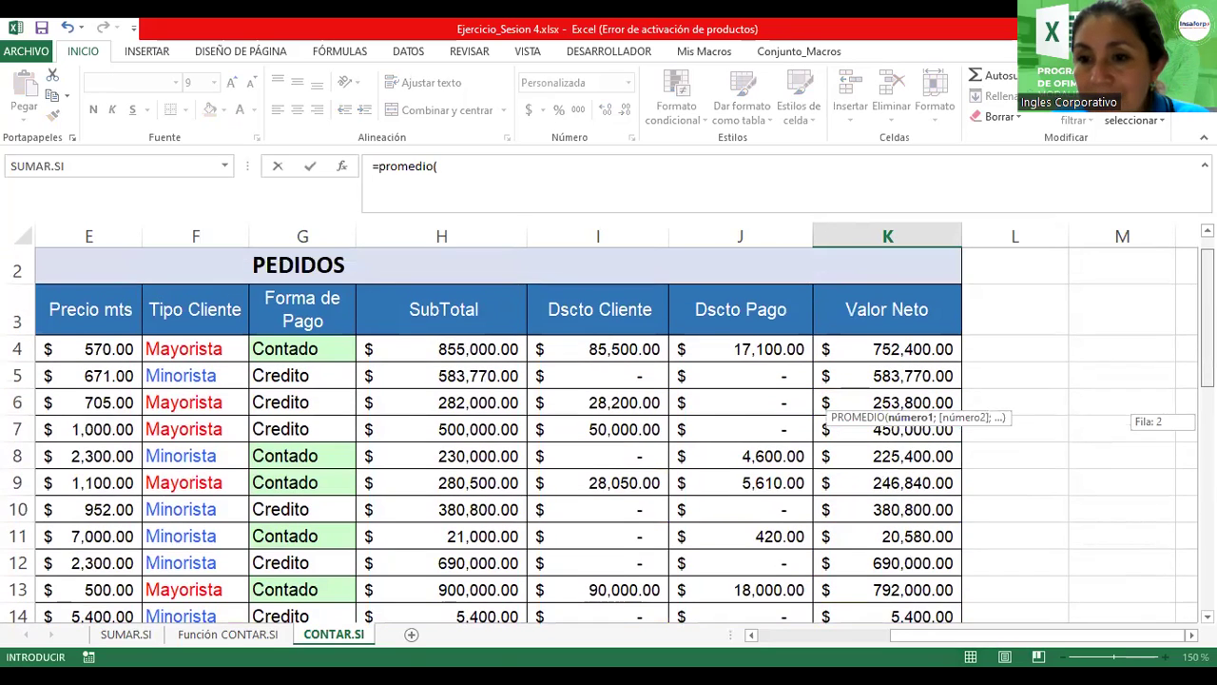
left_click(909, 352)
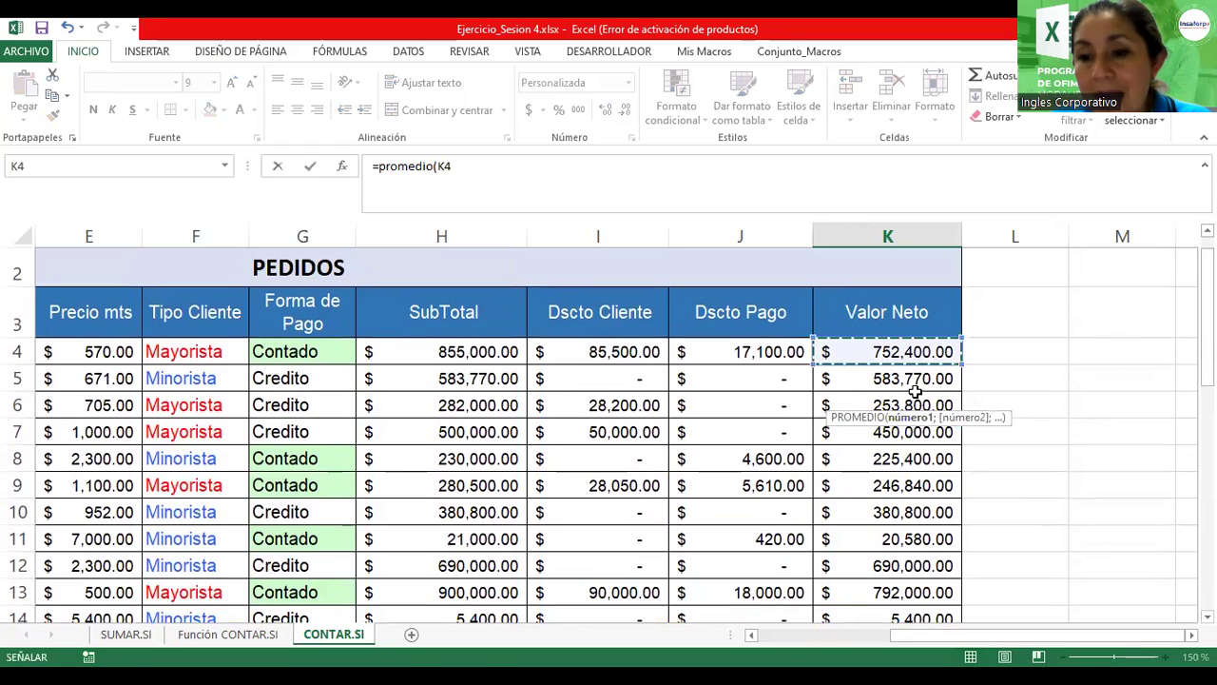
left_click_drag(914, 391, 912, 532)
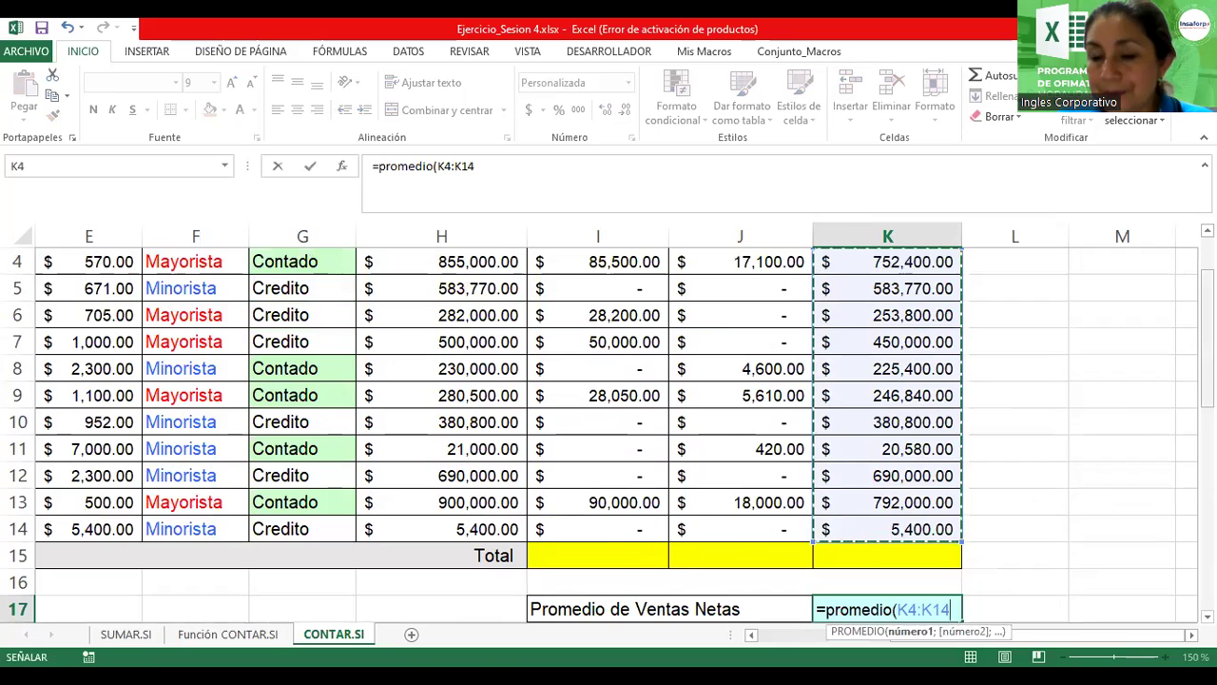
left_click_drag(1206, 314, 1206, 357)
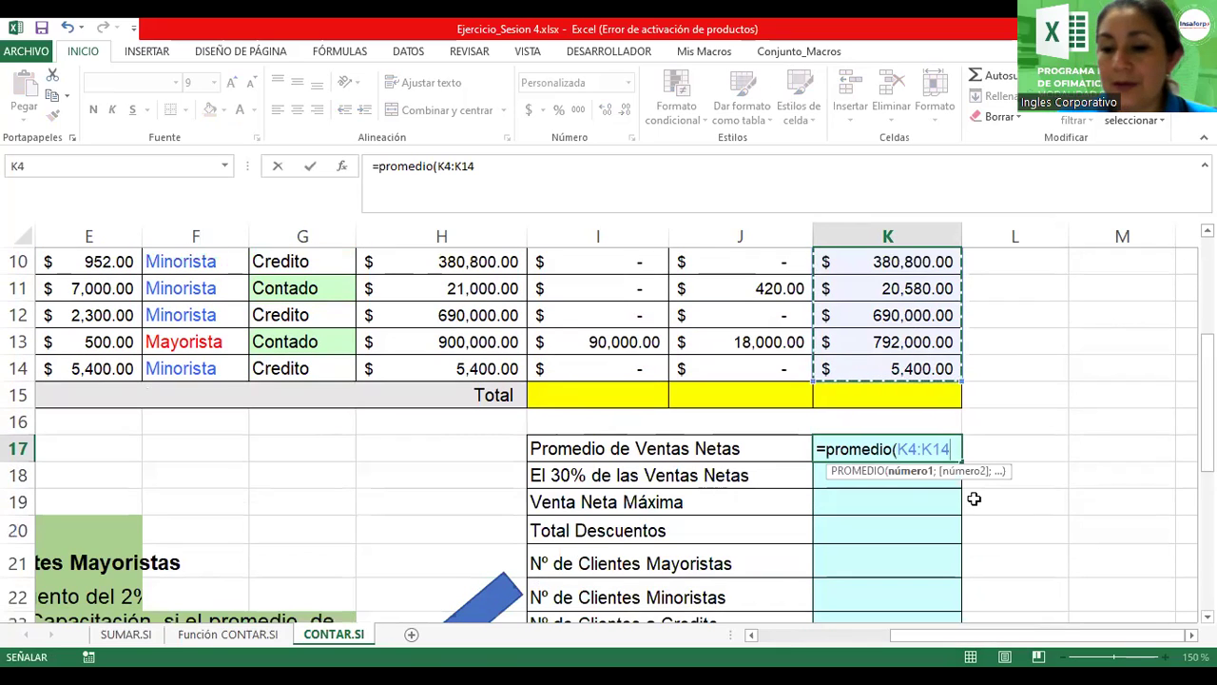
key("Return")
left_click(932, 453)
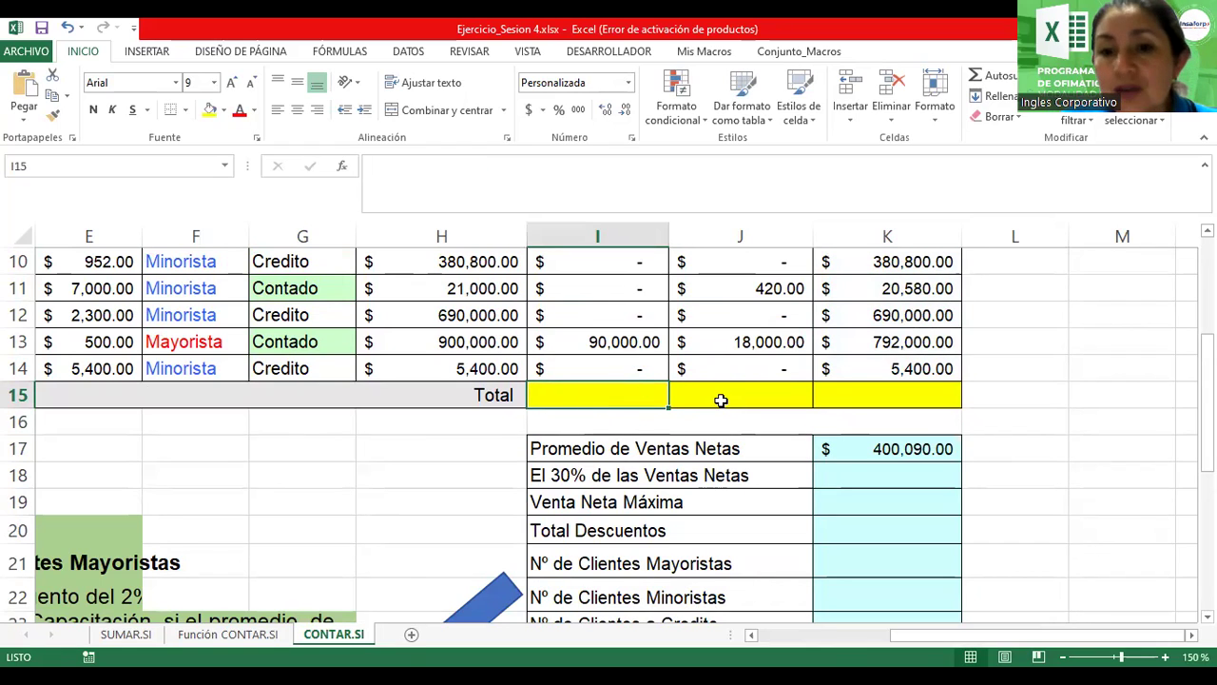
Step: Select the Dscto Cliente total cell I15 and begin a SUMA formula
left_click(804, 400)
left_click(846, 397)
left_click(698, 398)
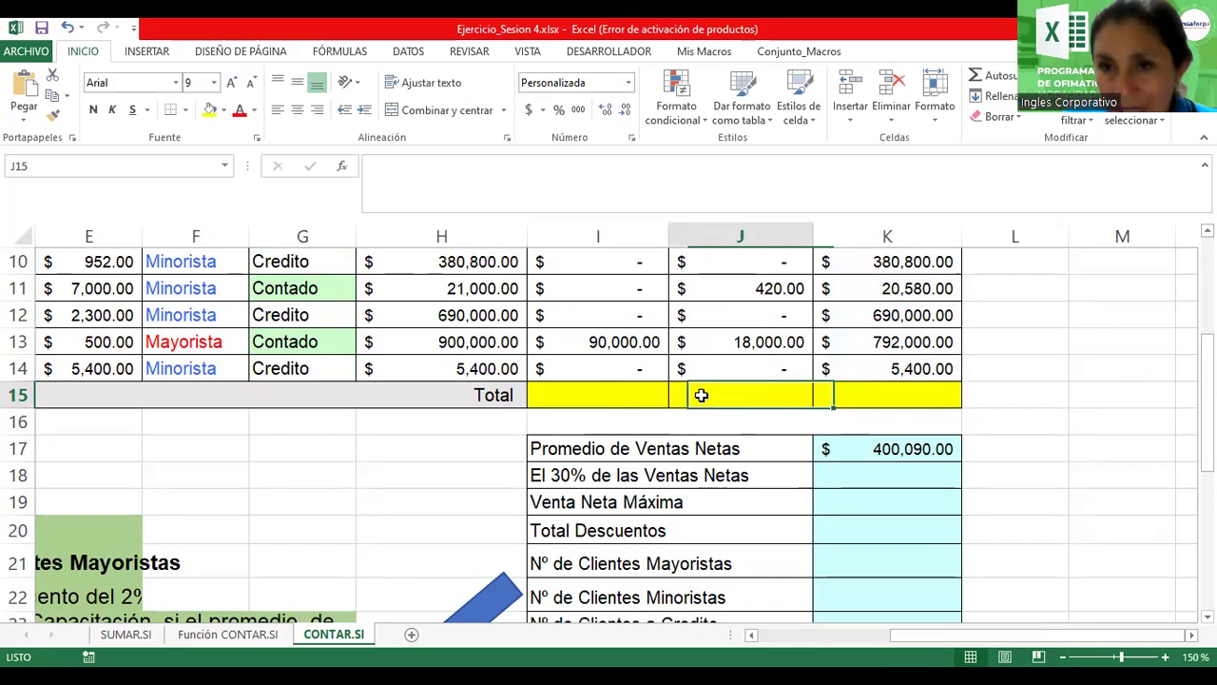
left_click(628, 400)
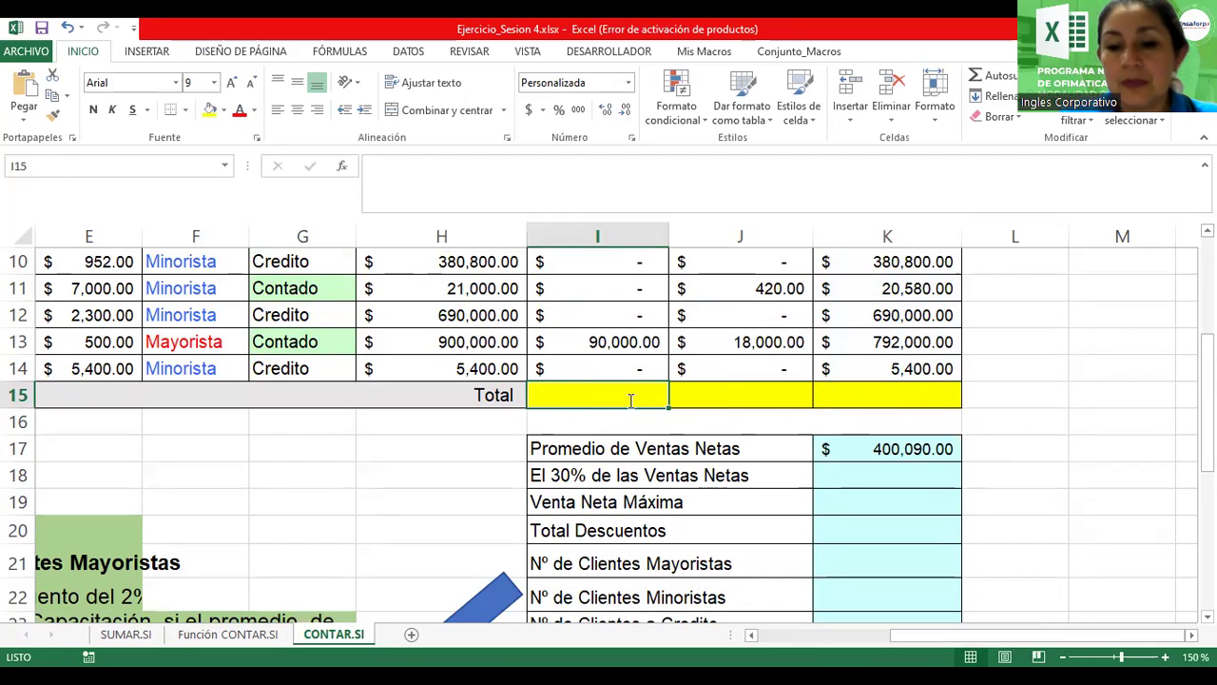
type("=s")
key("BackSpace")
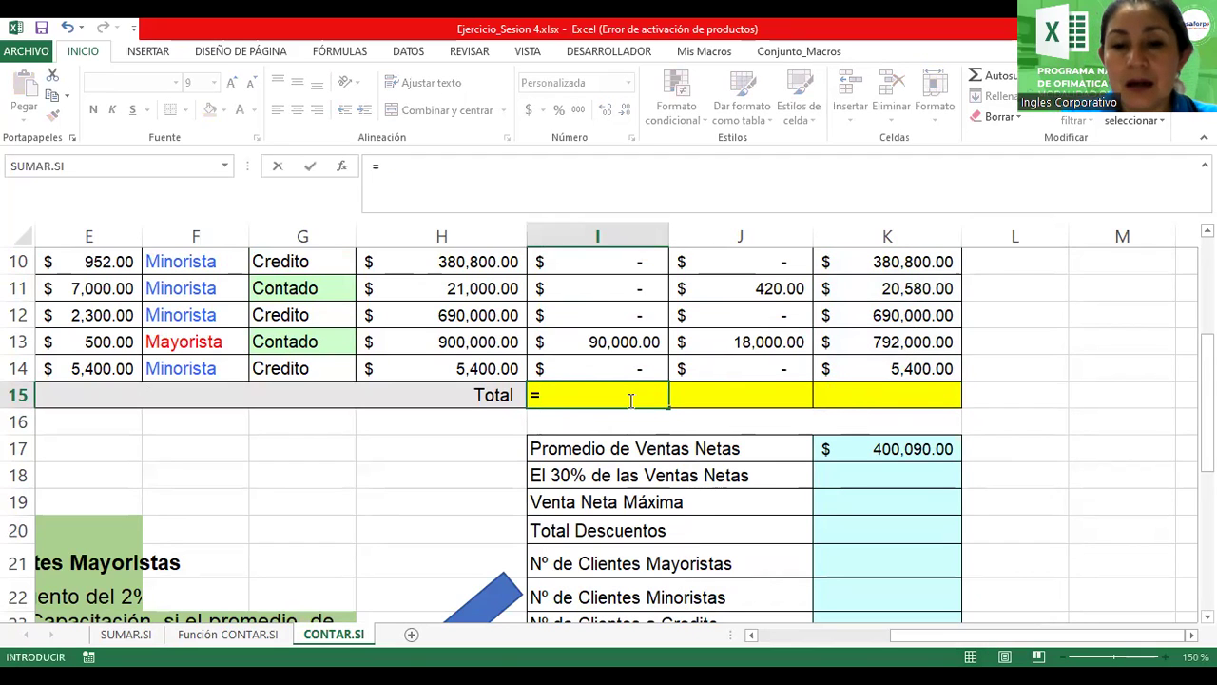
type("suma(")
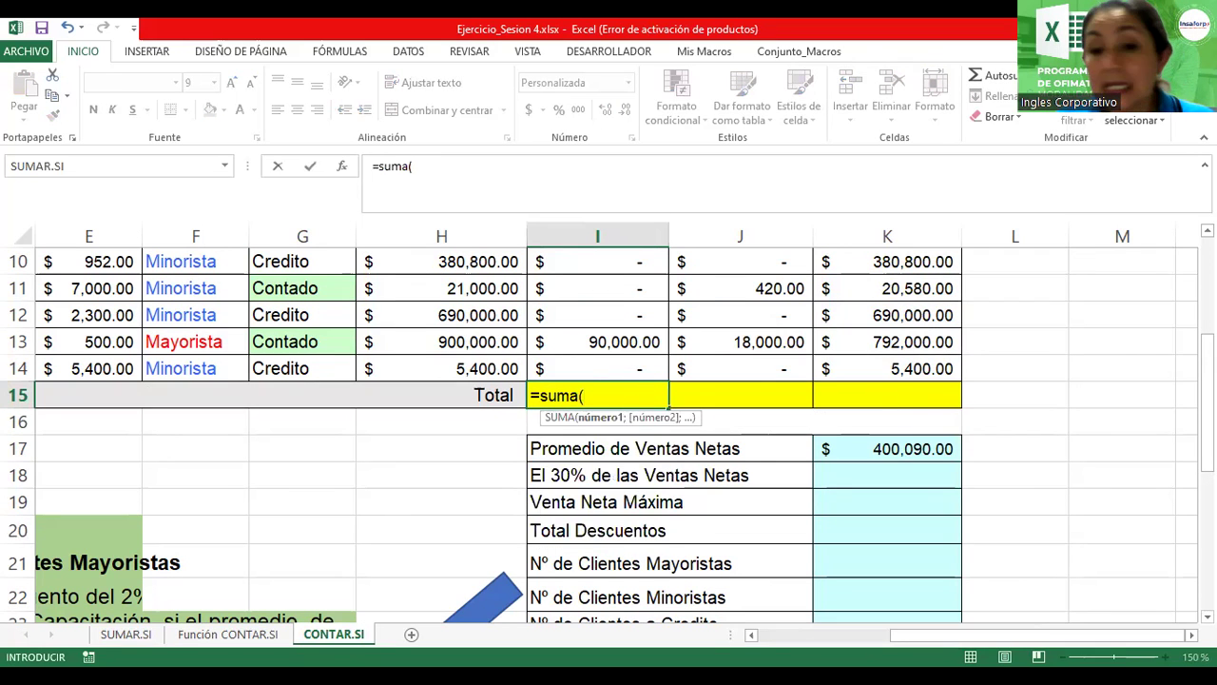
Step: Complete =SUMA(I4:I14) in I15, totalling $281,750.00
scroll(609, 428, "up", 3)
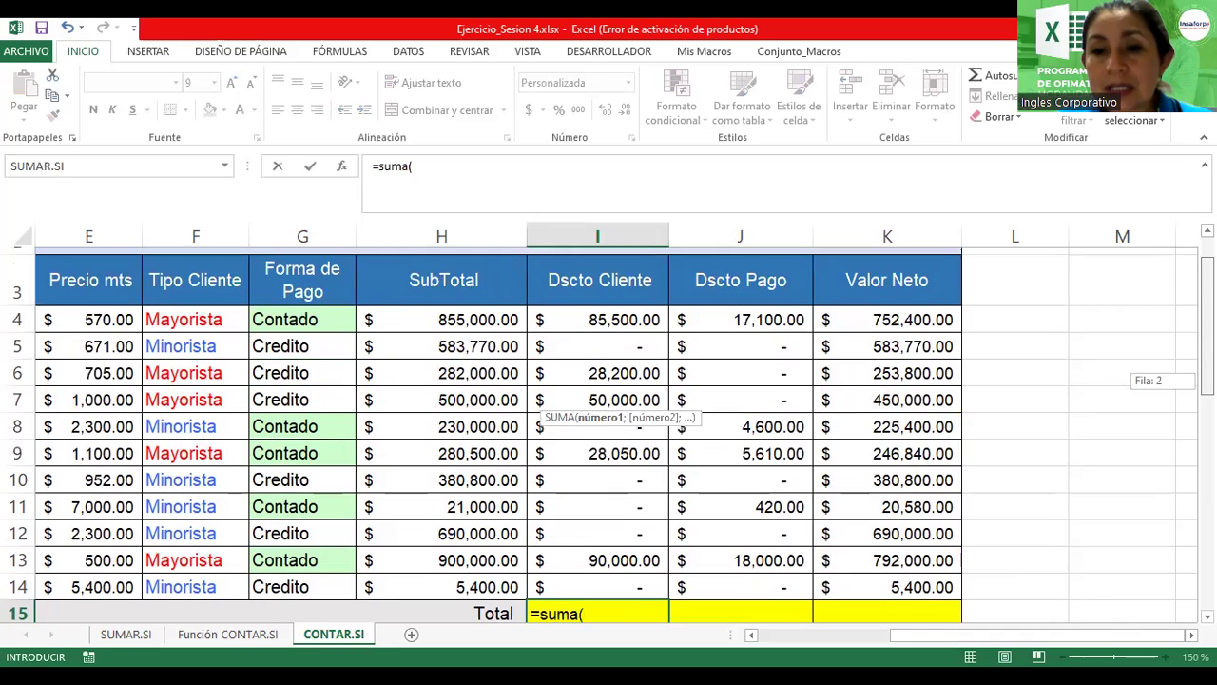
left_click_drag(1206, 381, 1206, 373)
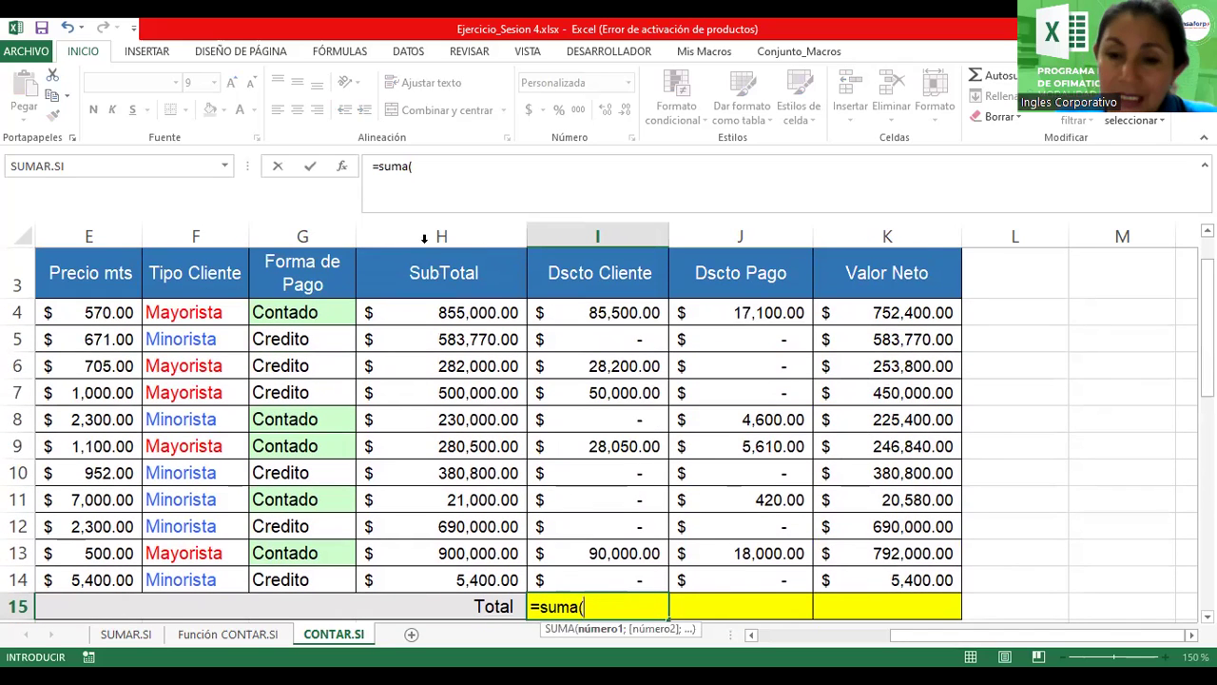
left_click(566, 310)
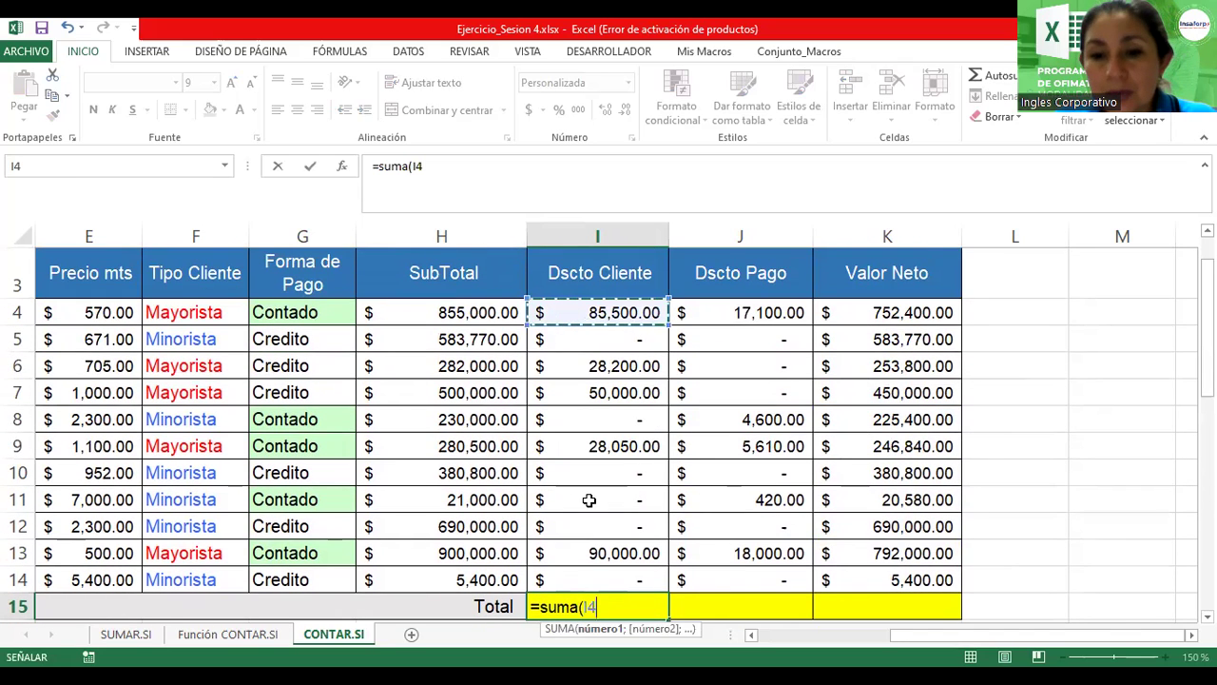
type(":i14")
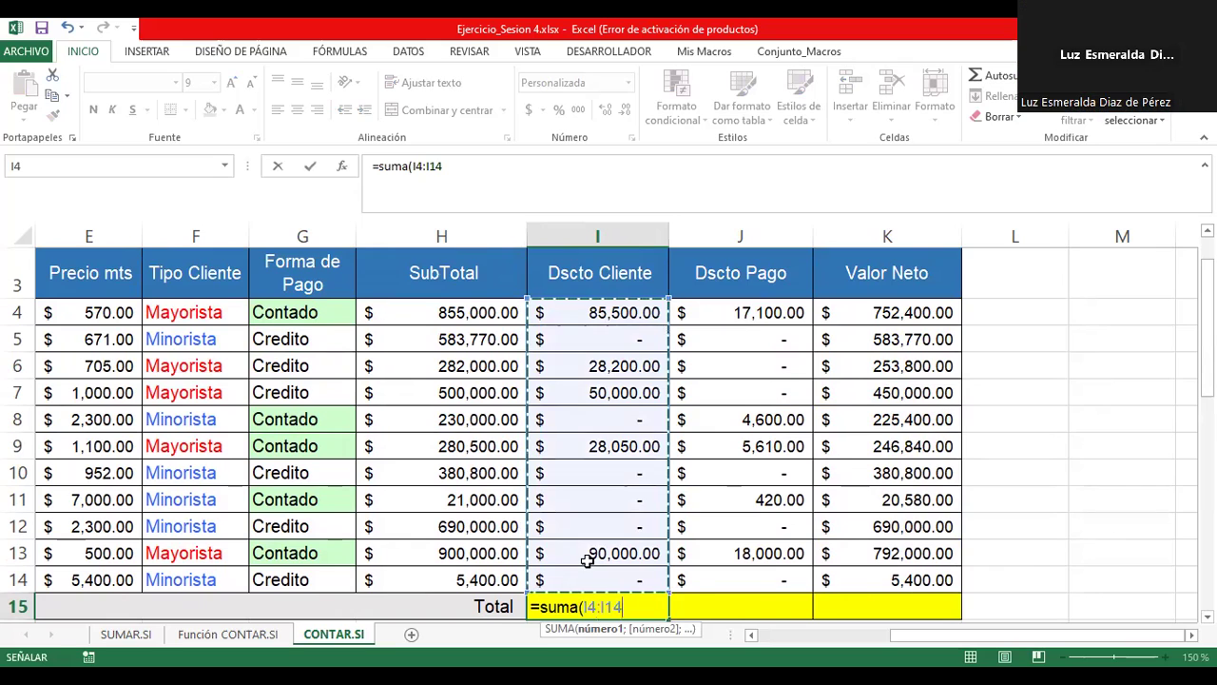
key("Return")
left_click(609, 561)
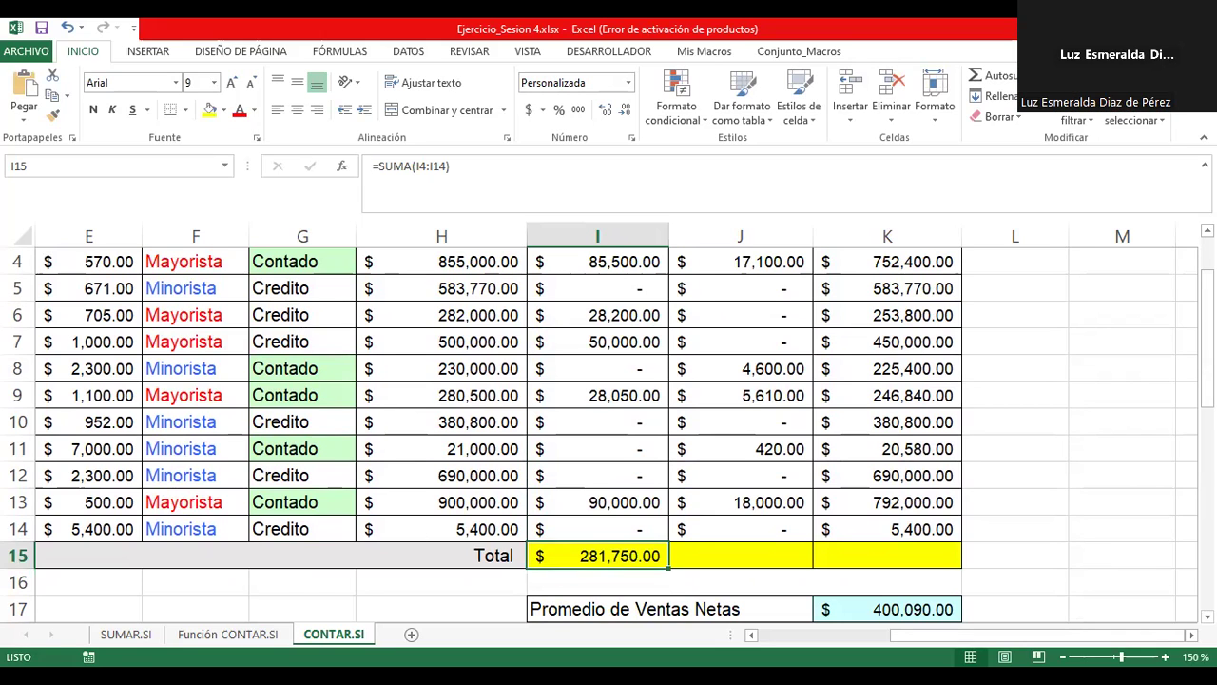
scroll(1206, 342, "up", 1)
scroll(608, 435, "down", 1)
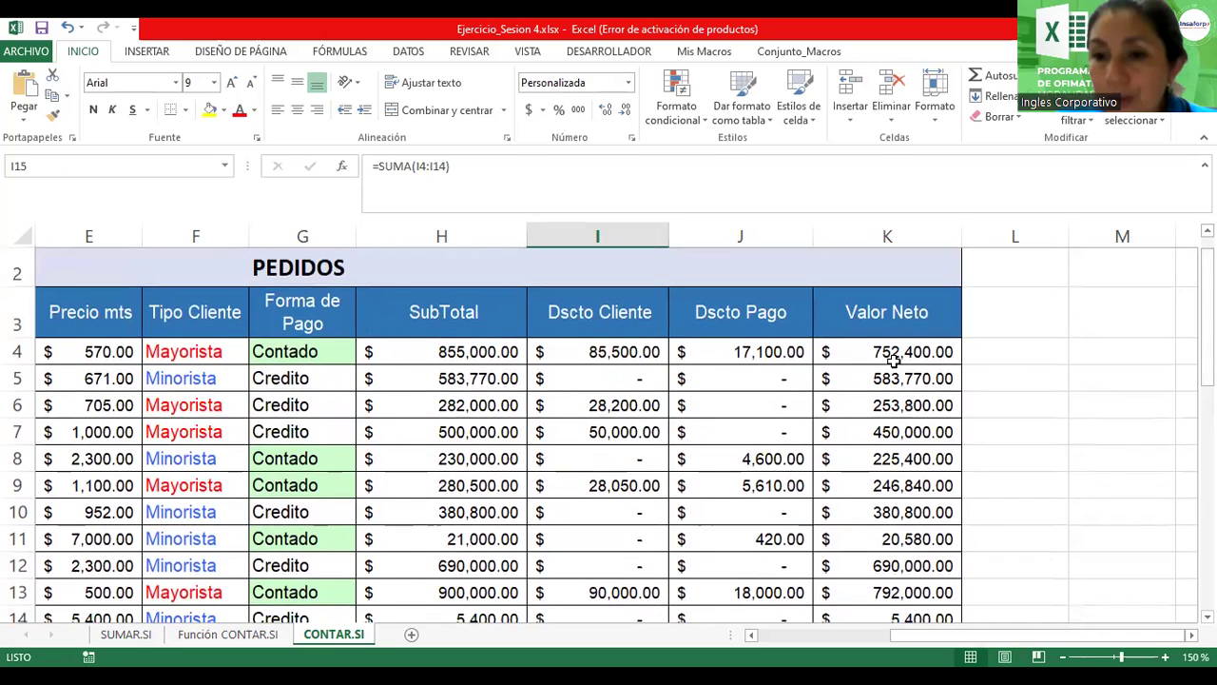
double_click(895, 351)
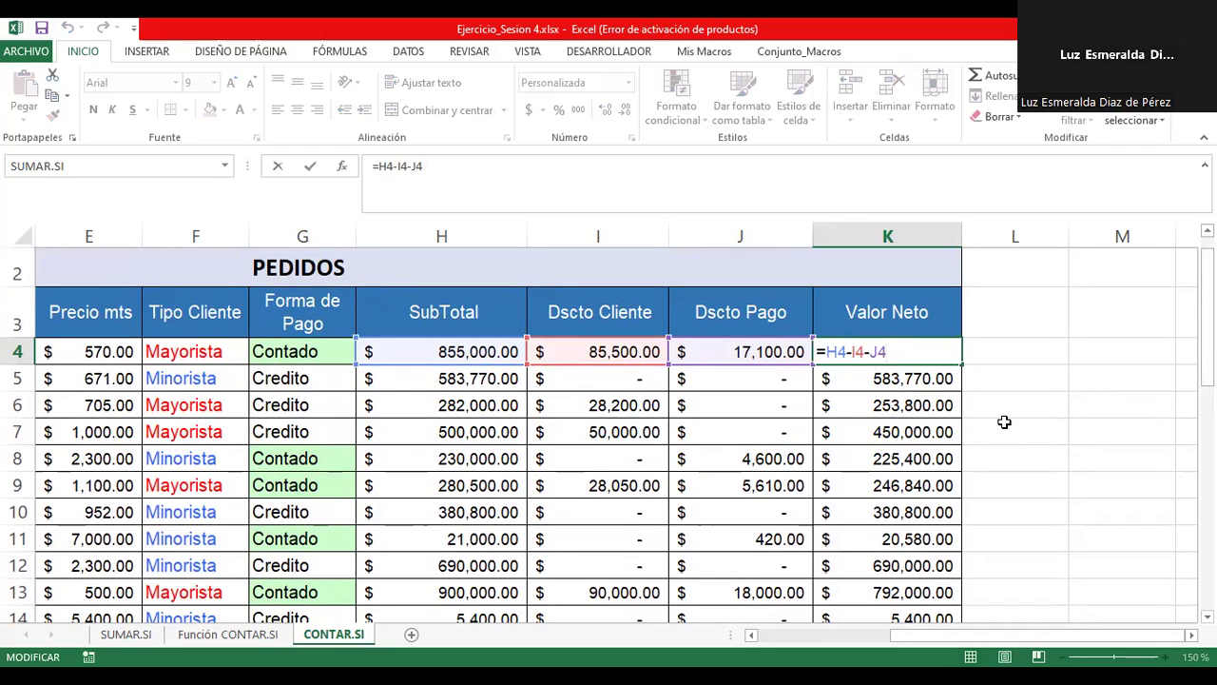
key("ctrl+Return")
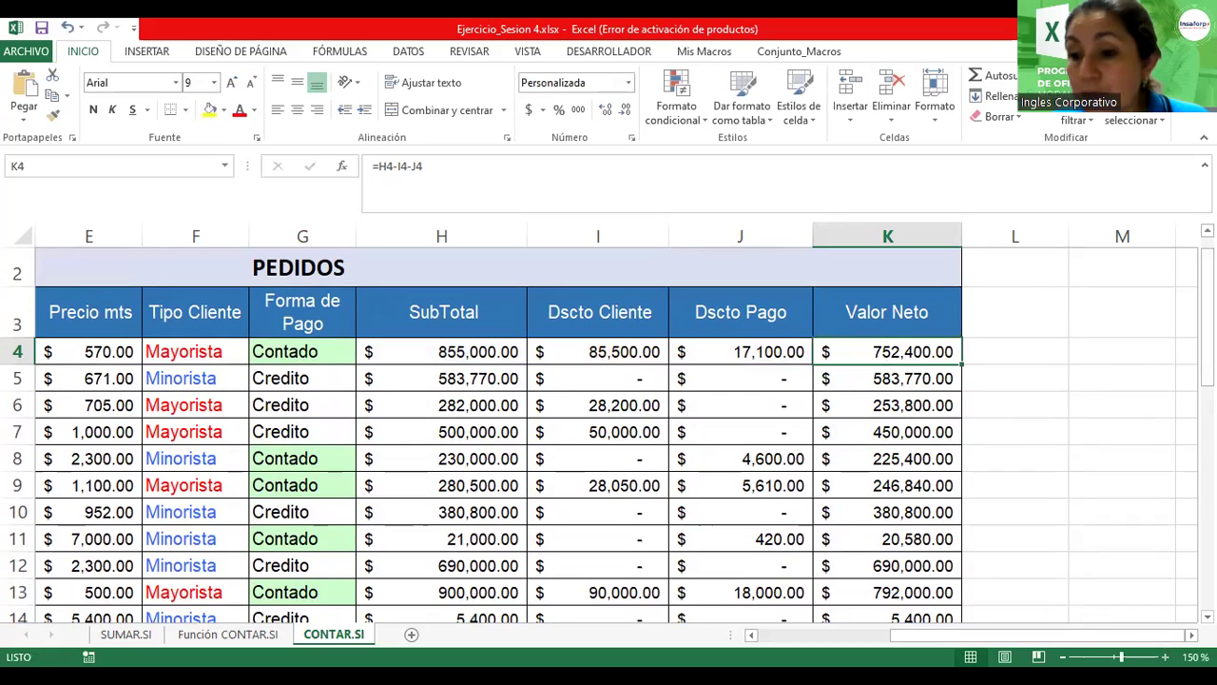
left_click(1164, 656)
left_click(1164, 656)
left_click(1164, 656)
left_click(1164, 656)
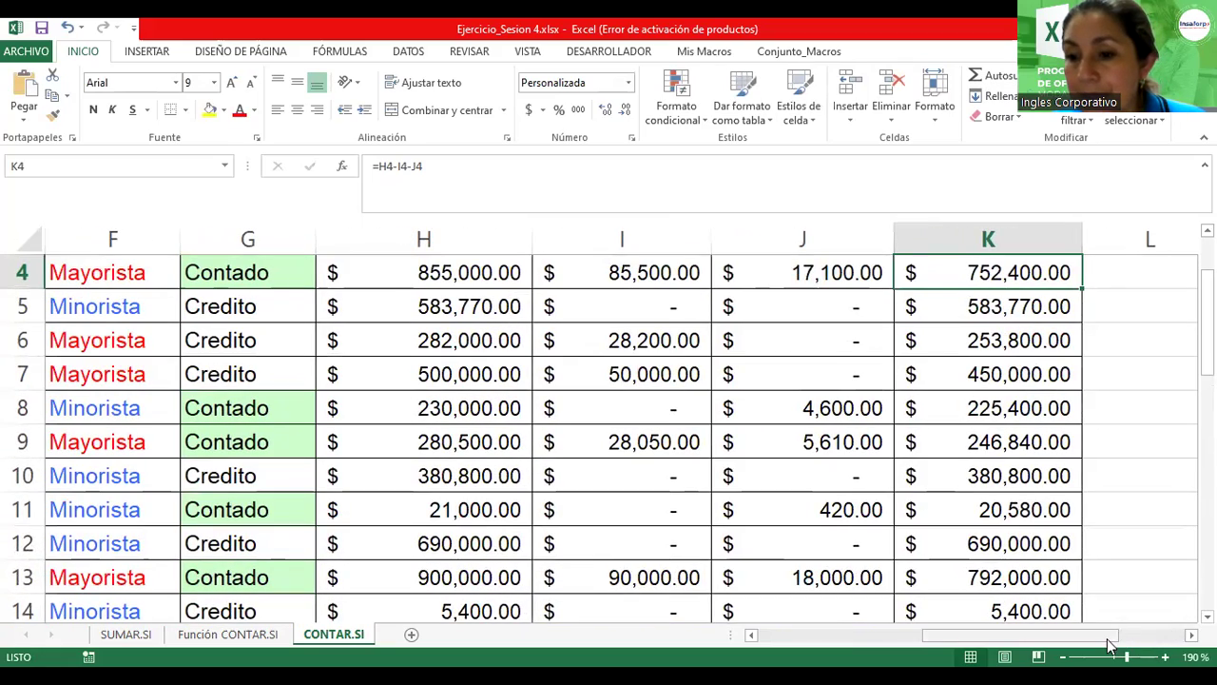
left_click_drag(1111, 639, 1143, 639)
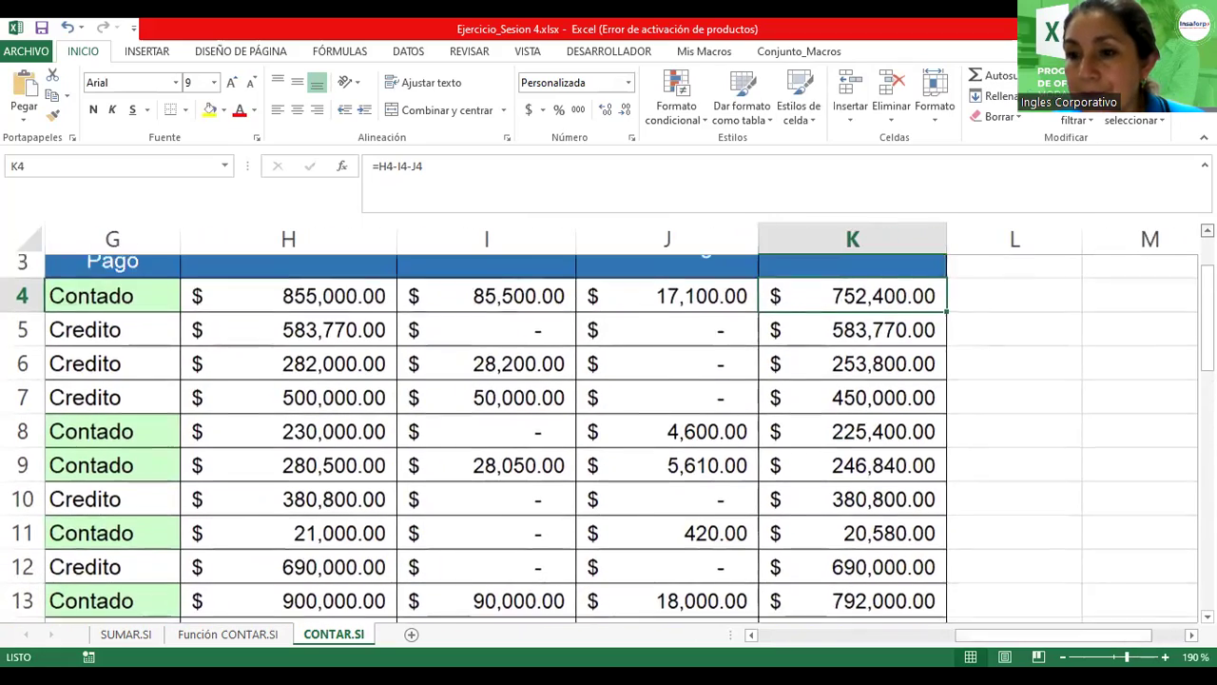
scroll(927, 326, "up", 1)
double_click(897, 333)
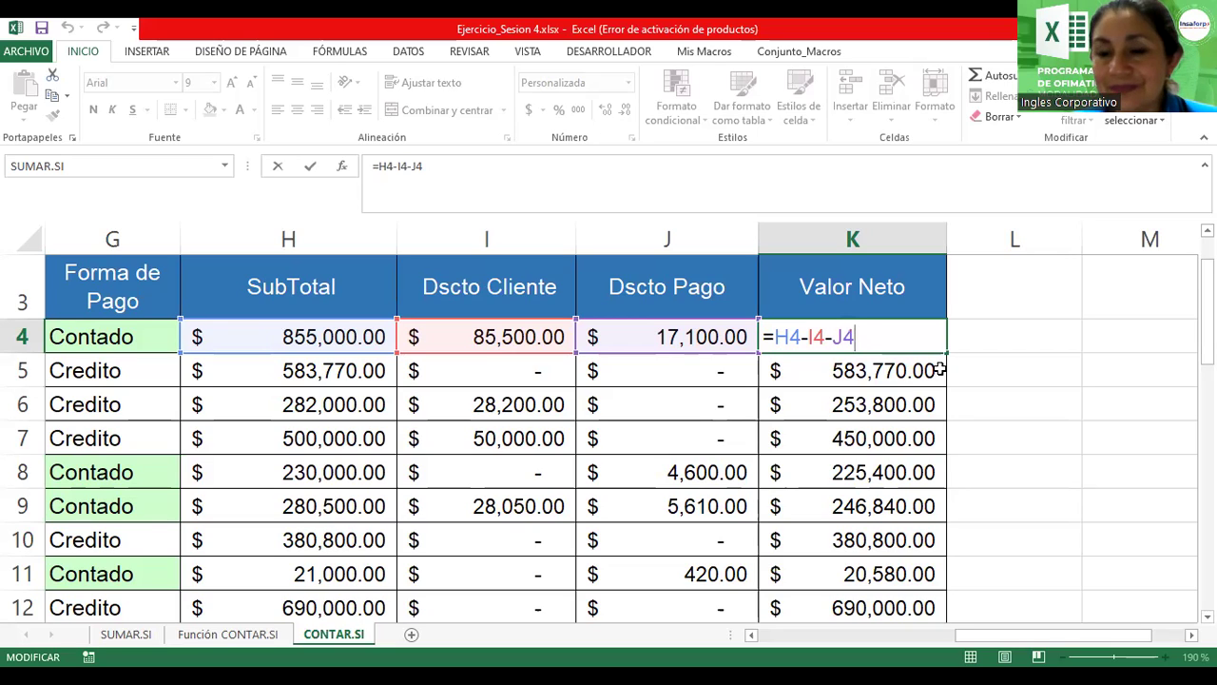
key("Return")
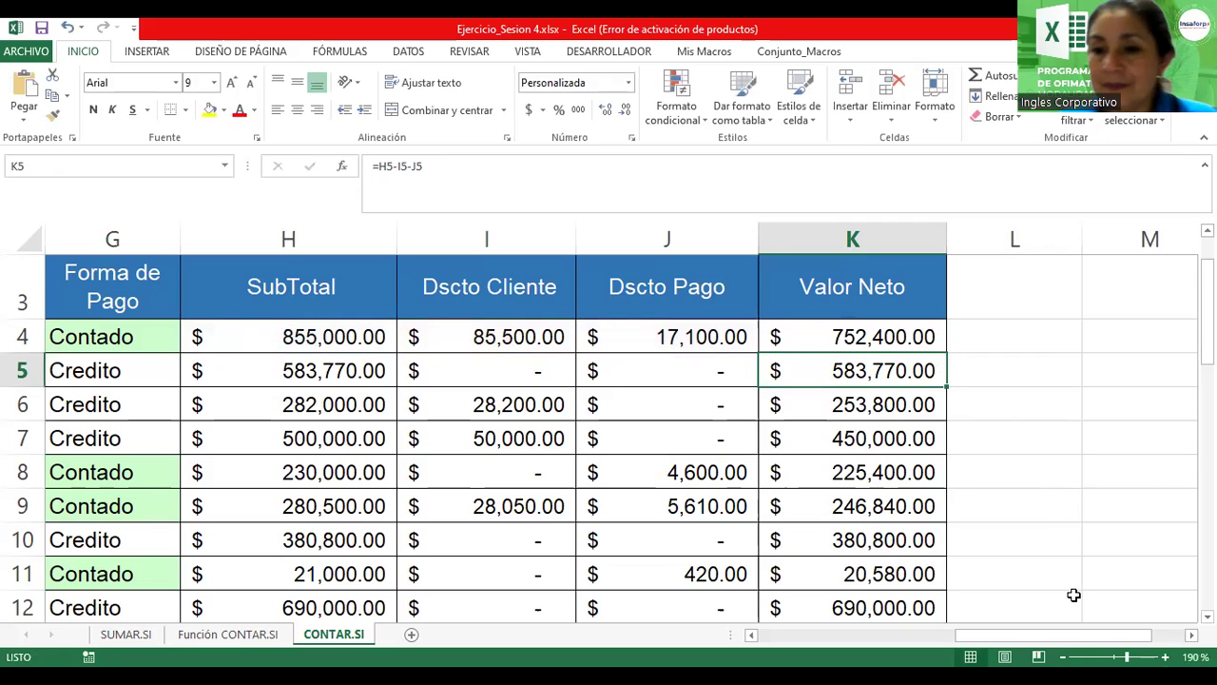
Step: Zoom out slightly and copy the I15 sum across into J15
left_click(1062, 656)
left_click(1062, 657)
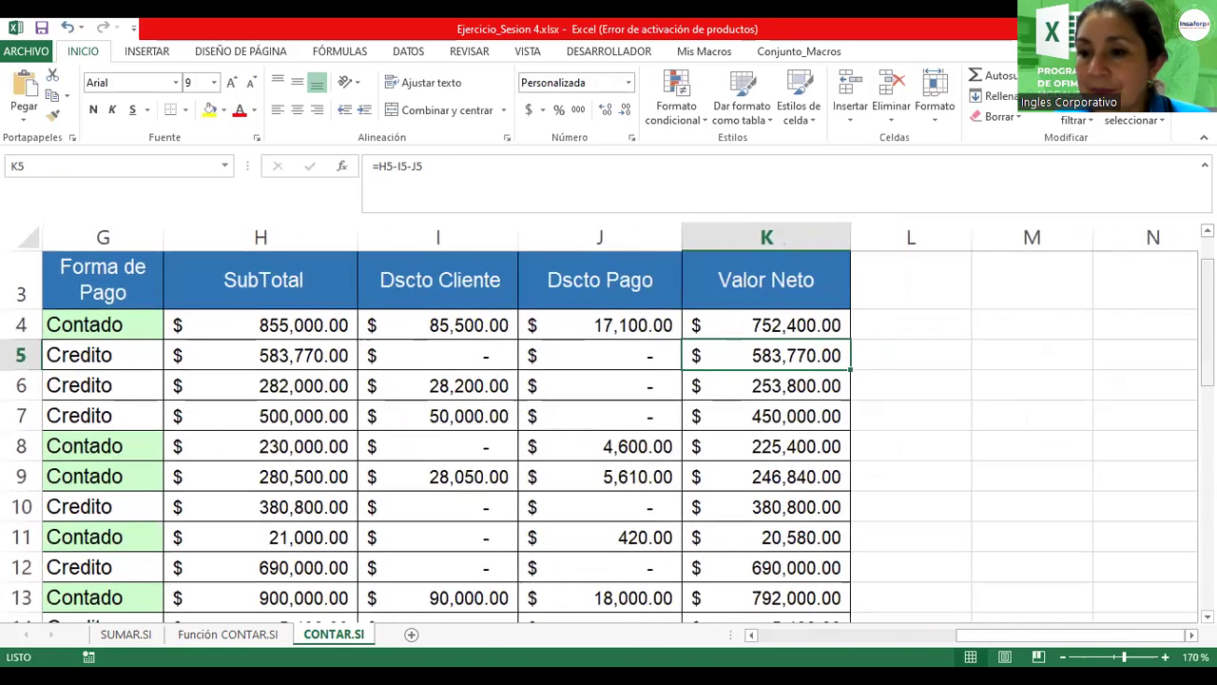
scroll(609, 428, "down", 1)
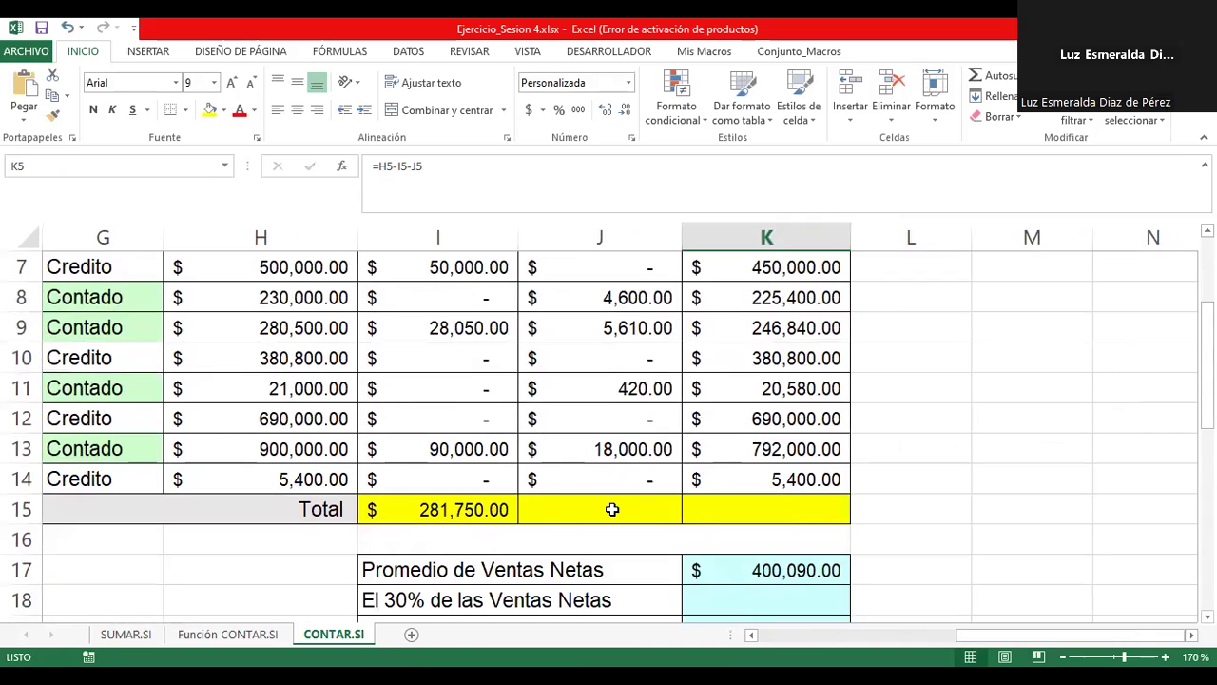
left_click(547, 519)
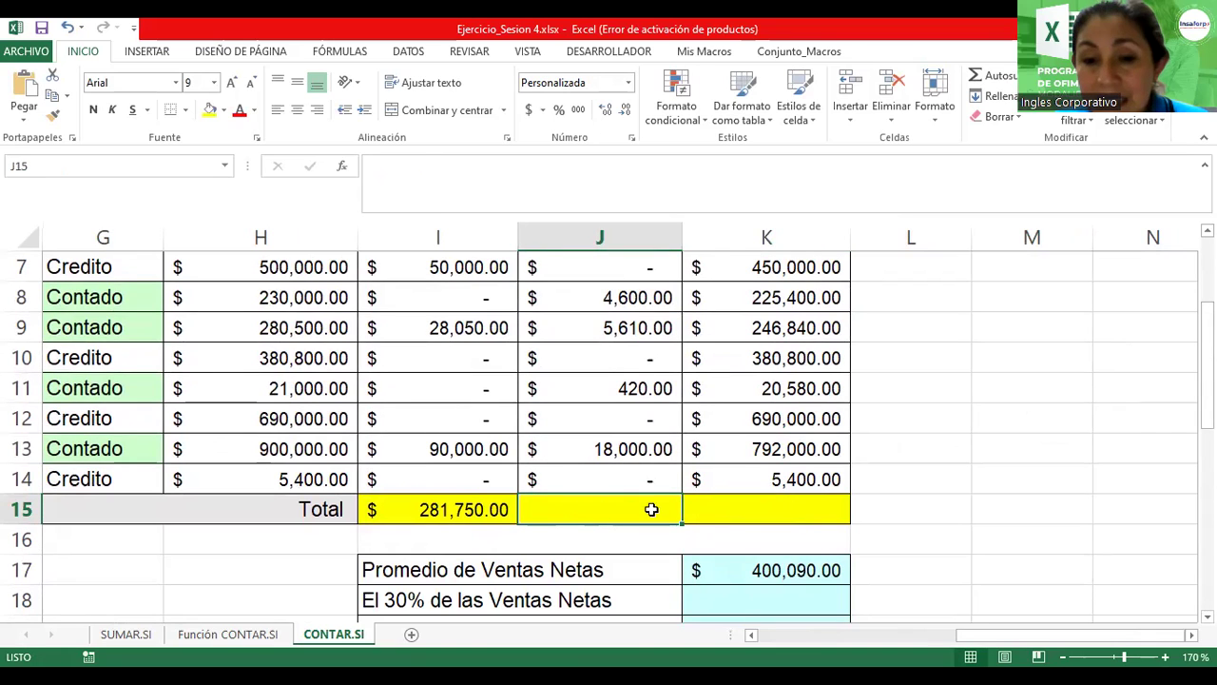
left_click(495, 514)
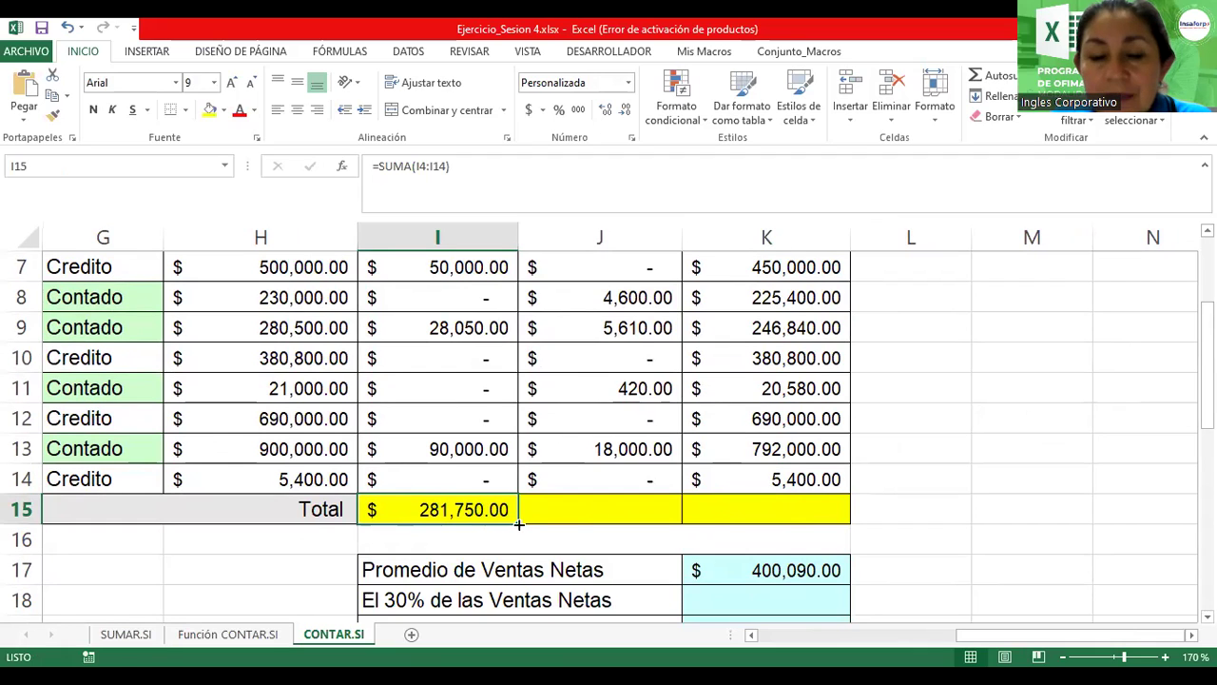
left_click_drag(519, 523, 670, 516)
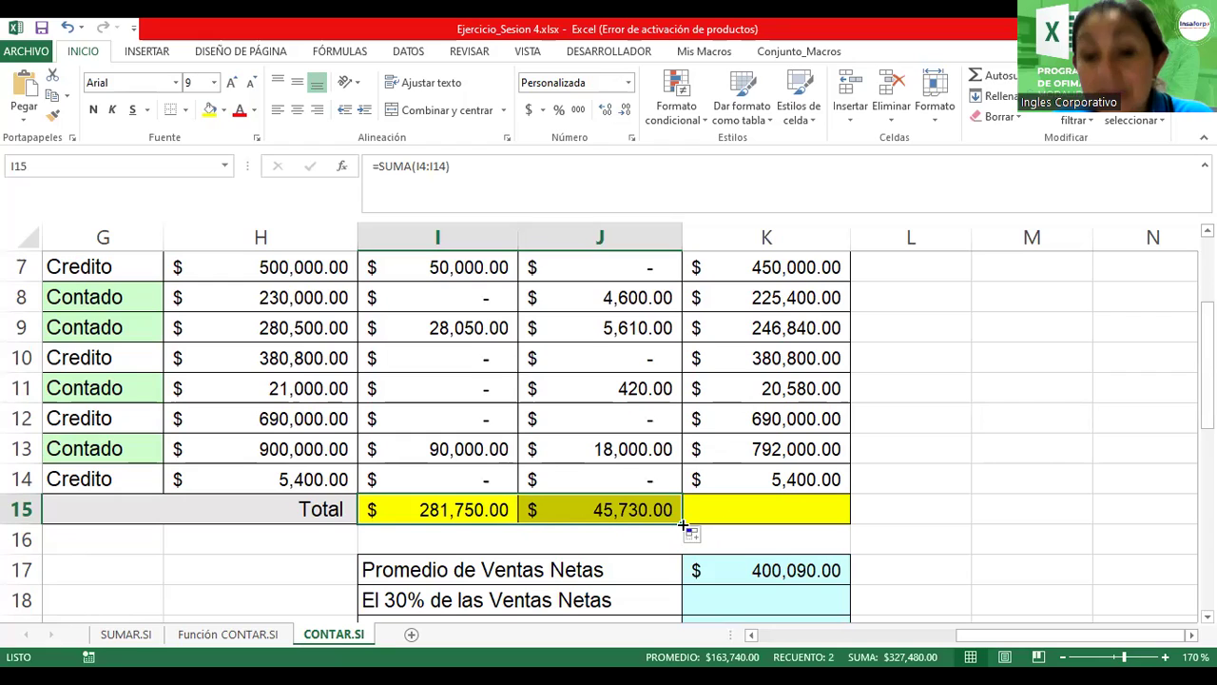
Step: Verify J15 holds =SUMA(J4:J14) at $45,730.00 and extend the sum into K15
left_click(631, 515)
double_click(640, 511)
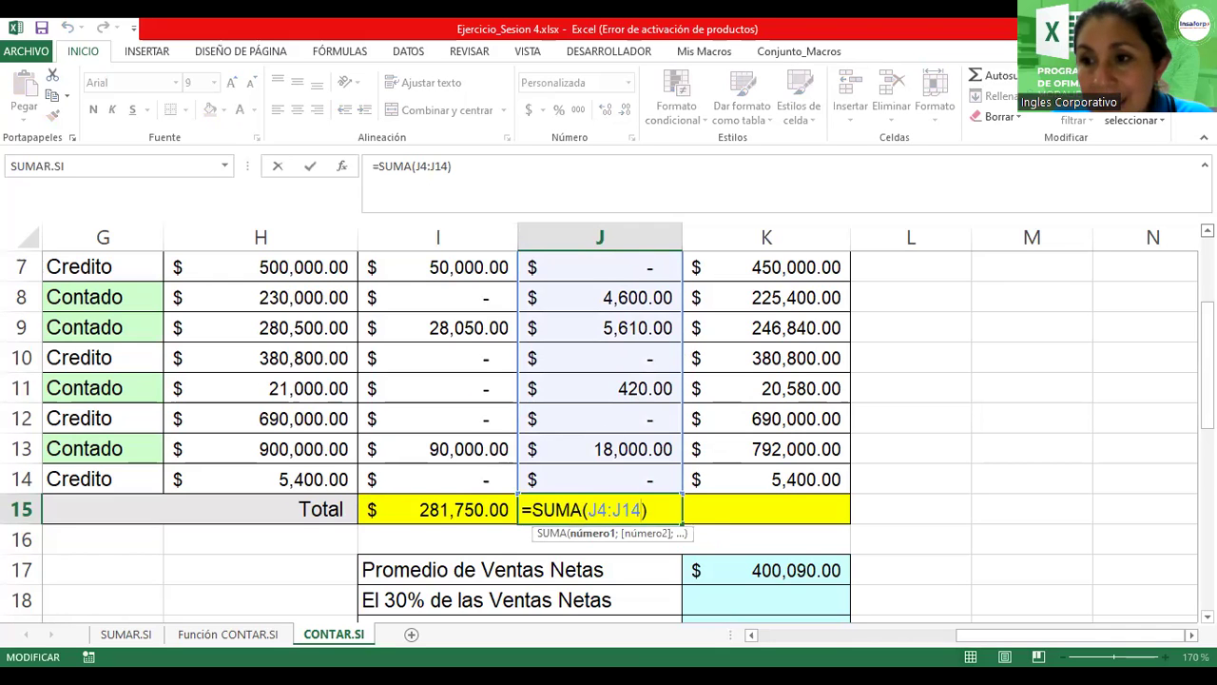
scroll(609, 438, "up", 2)
scroll(609, 437, "up", 1)
scroll(608, 438, "up", 1)
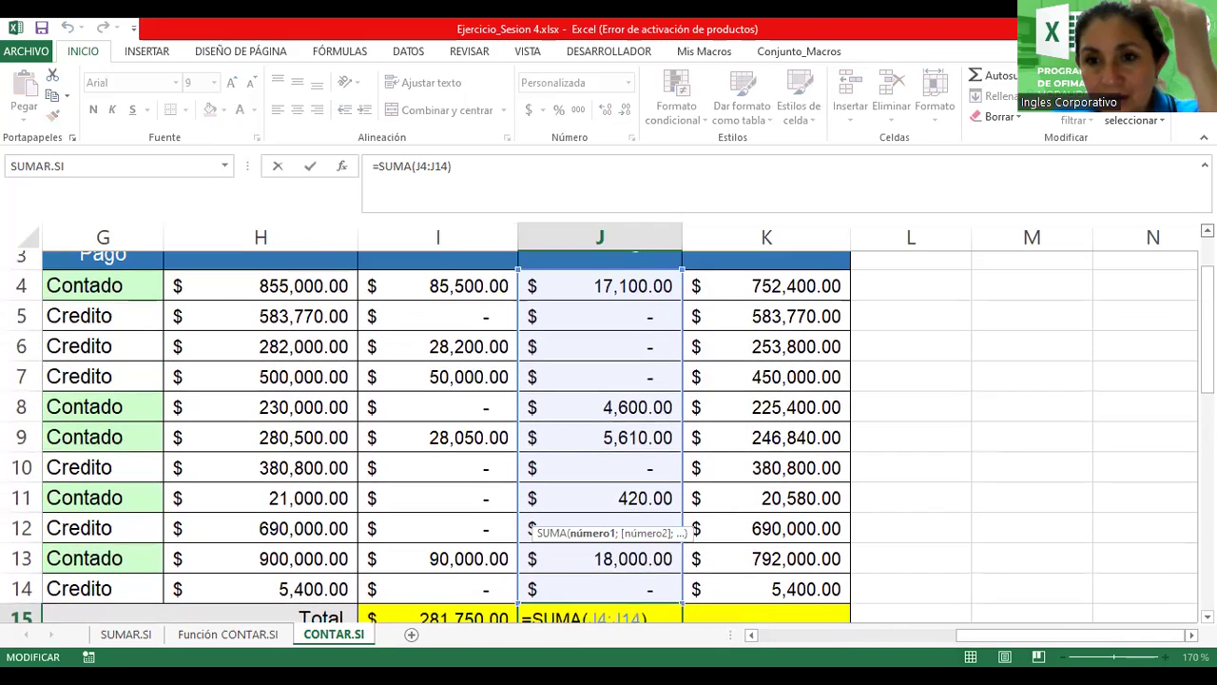
mouse_move(1206, 286)
left_mouse_down()
mouse_move(1206, 314)
mouse_move(1206, 303)
left_mouse_up()
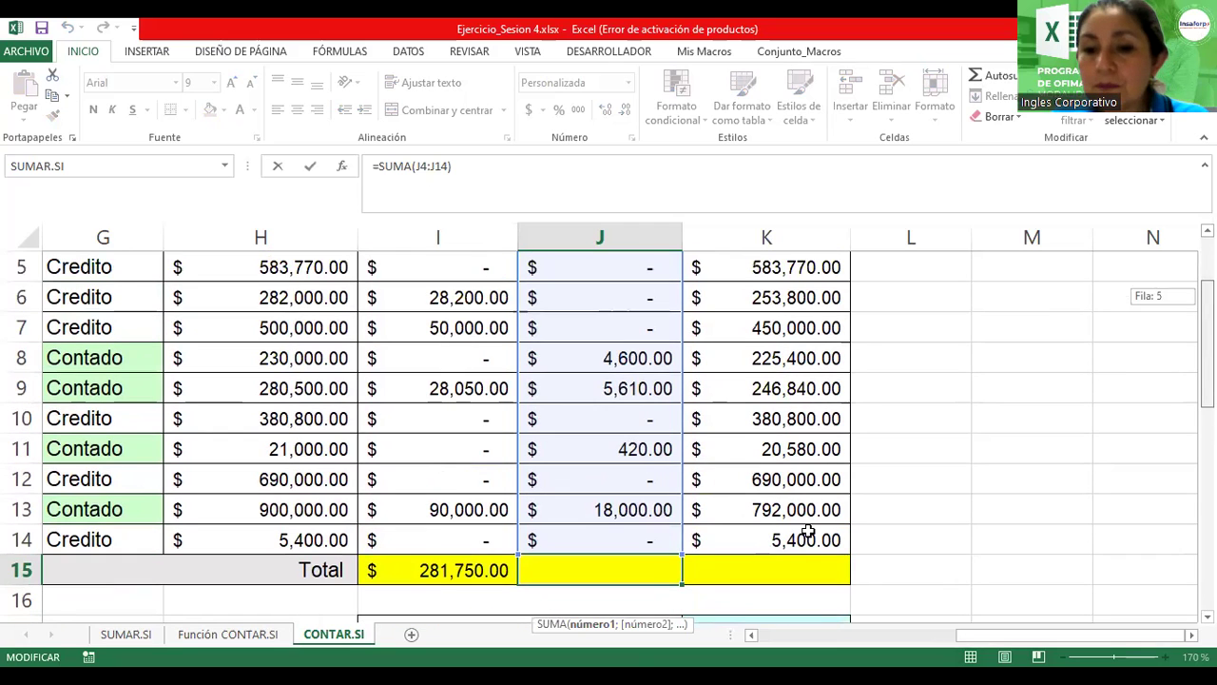
left_click(660, 568)
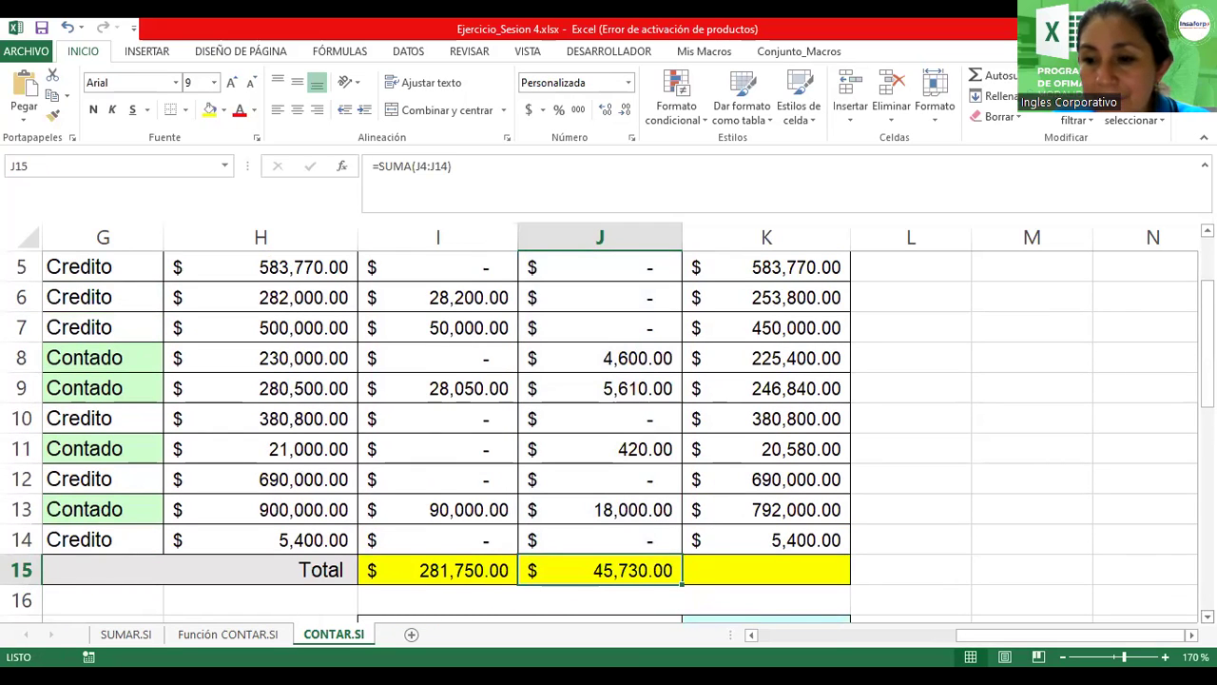
left_click(1208, 617)
scroll(683, 505, "down", 1)
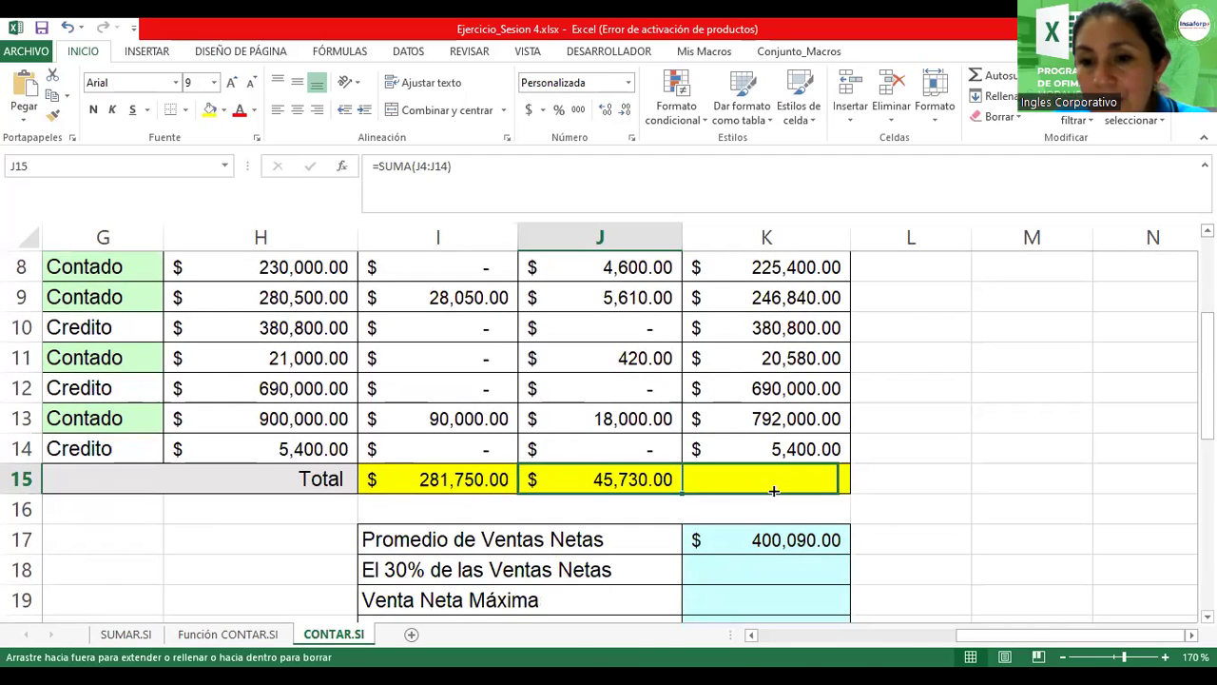
left_click_drag(683, 494, 818, 493)
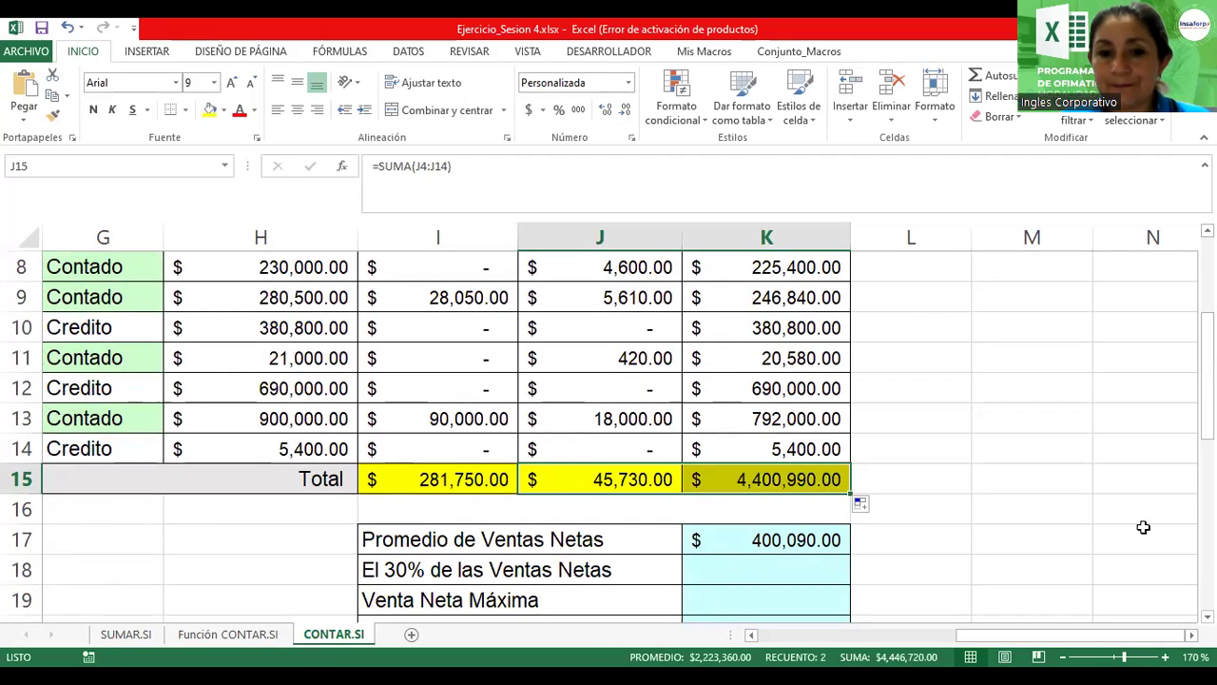
scroll(609, 435, "down", 2)
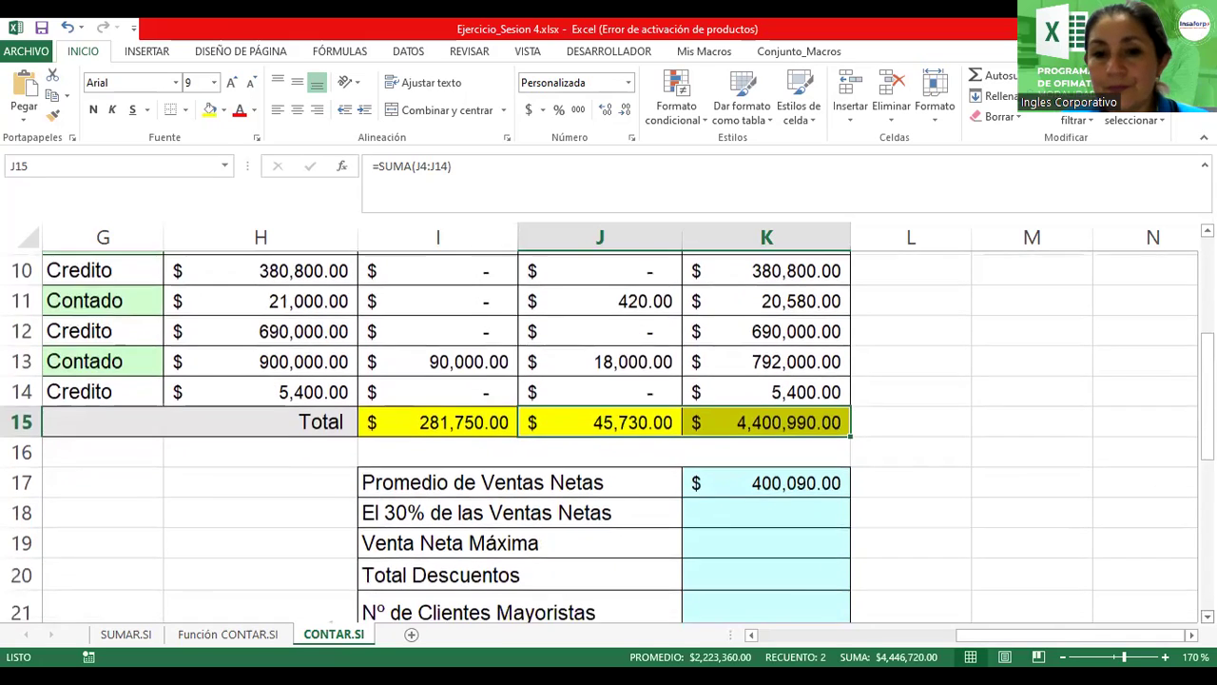
scroll(609, 434, "down", 2)
scroll(609, 435, "down", 1)
scroll(608, 435, "down", 1)
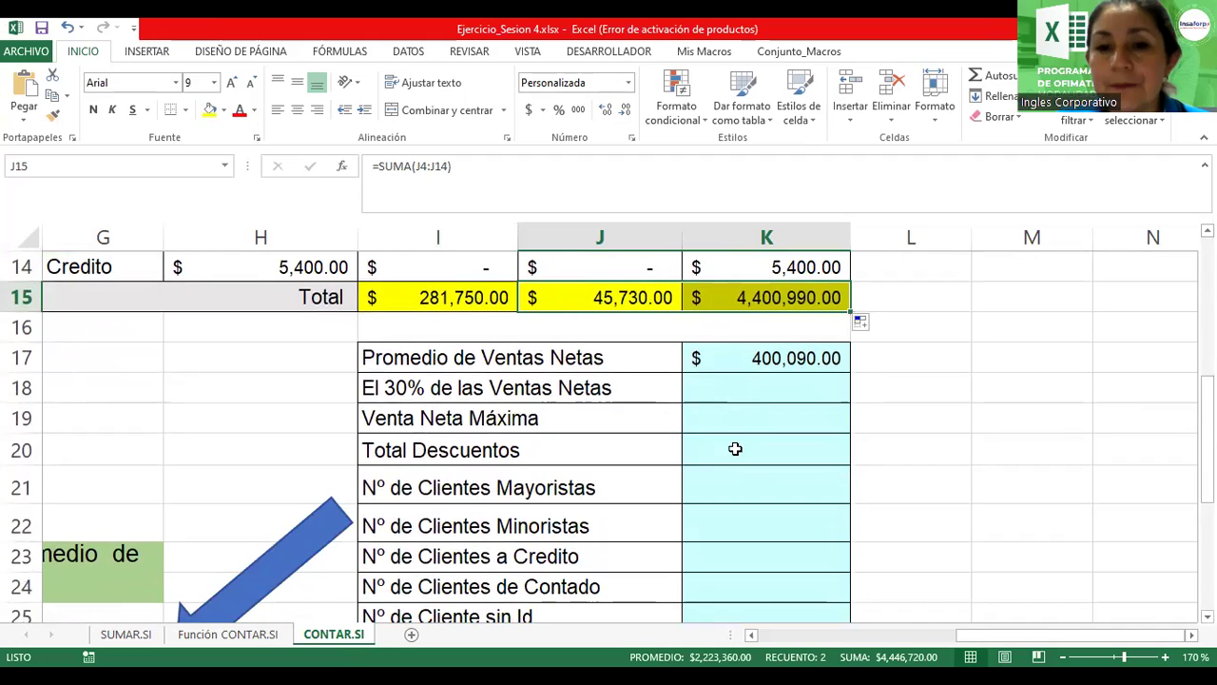
left_click(755, 390)
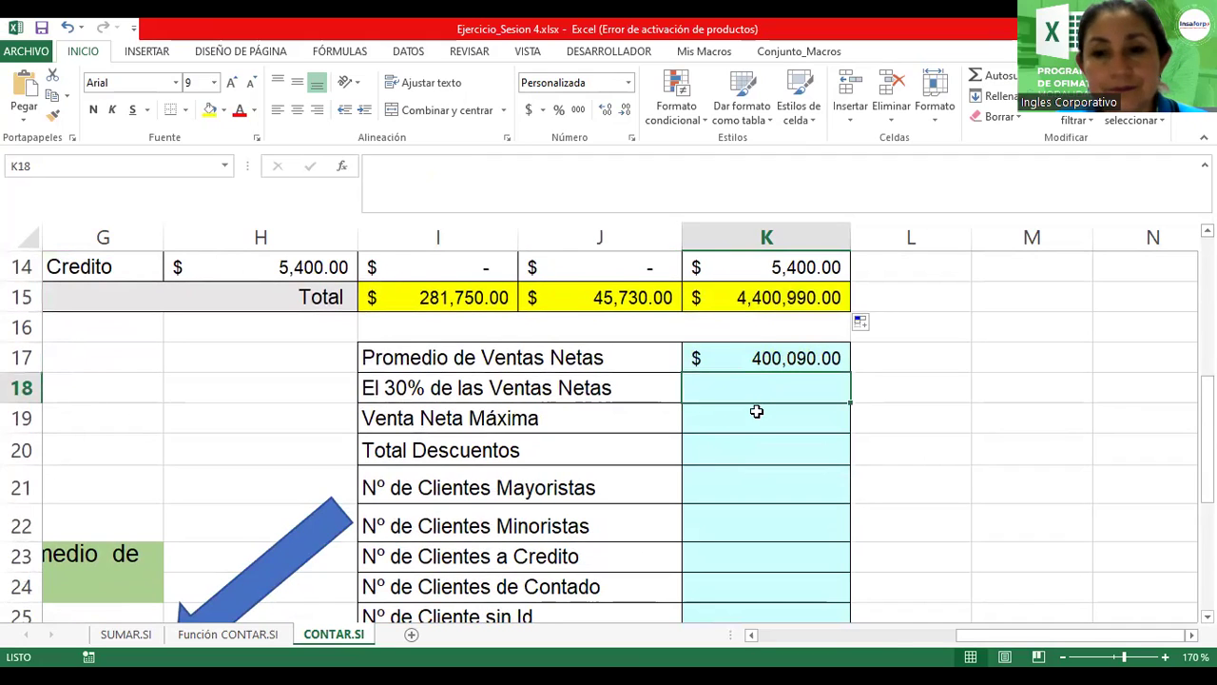
left_click(758, 358)
double_click(761, 358)
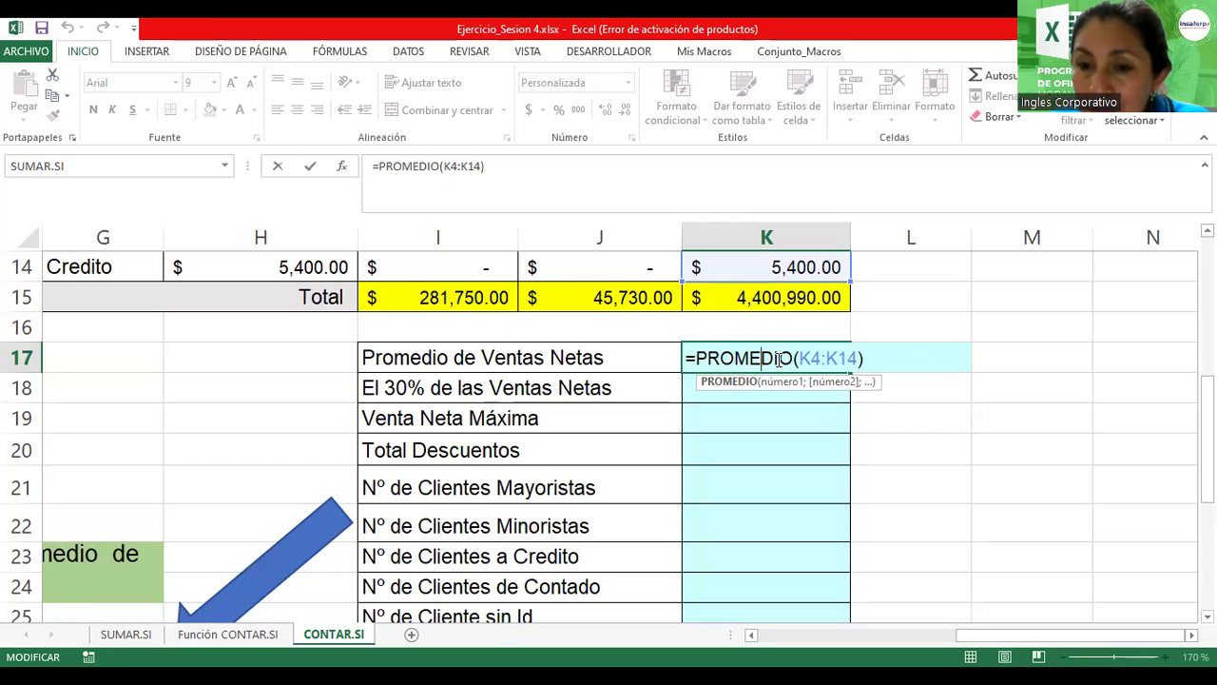
left_click(762, 359)
mouse_move(1206, 425)
left_mouse_down()
mouse_move(1206, 310)
mouse_move(1206, 333)
left_mouse_up()
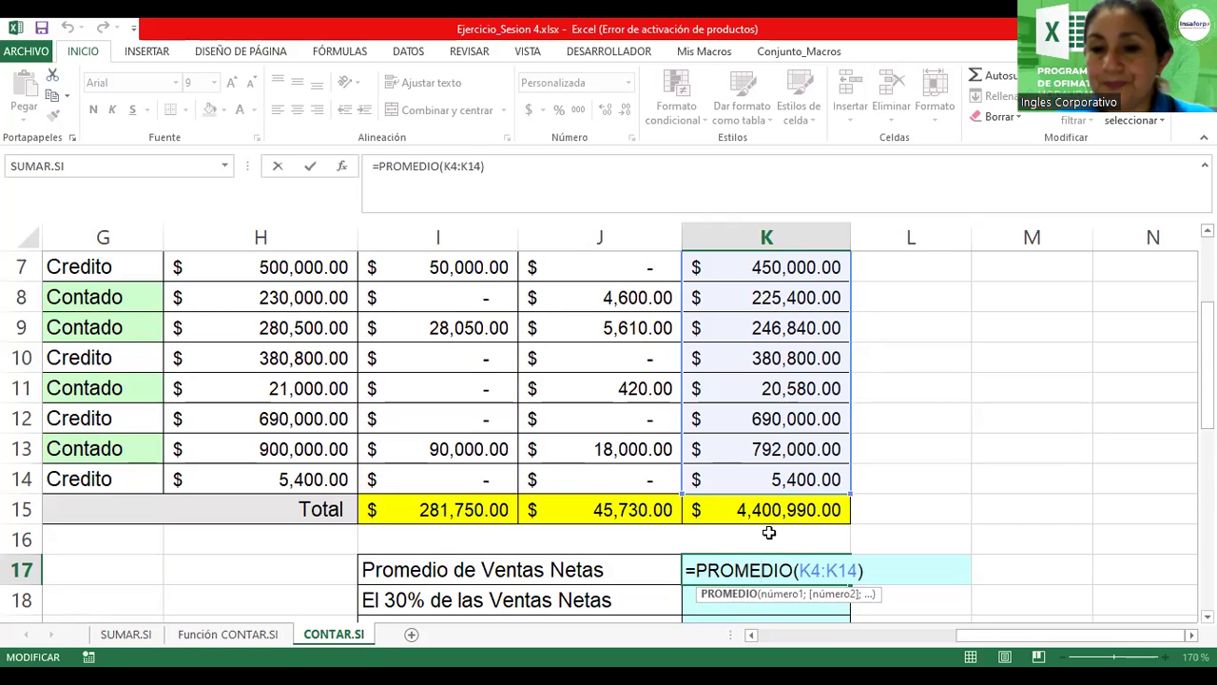
key("Return")
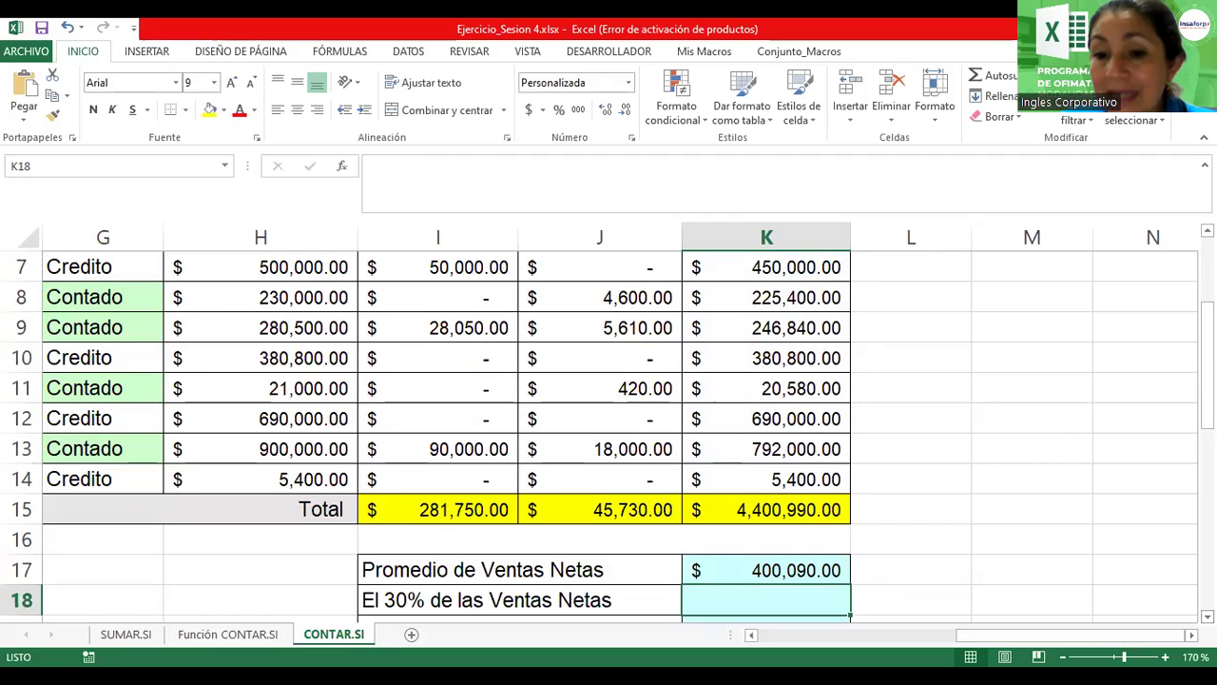
scroll(609, 428, "down", 2)
scroll(609, 428, "down", 1)
scroll(609, 428, "down", 1)
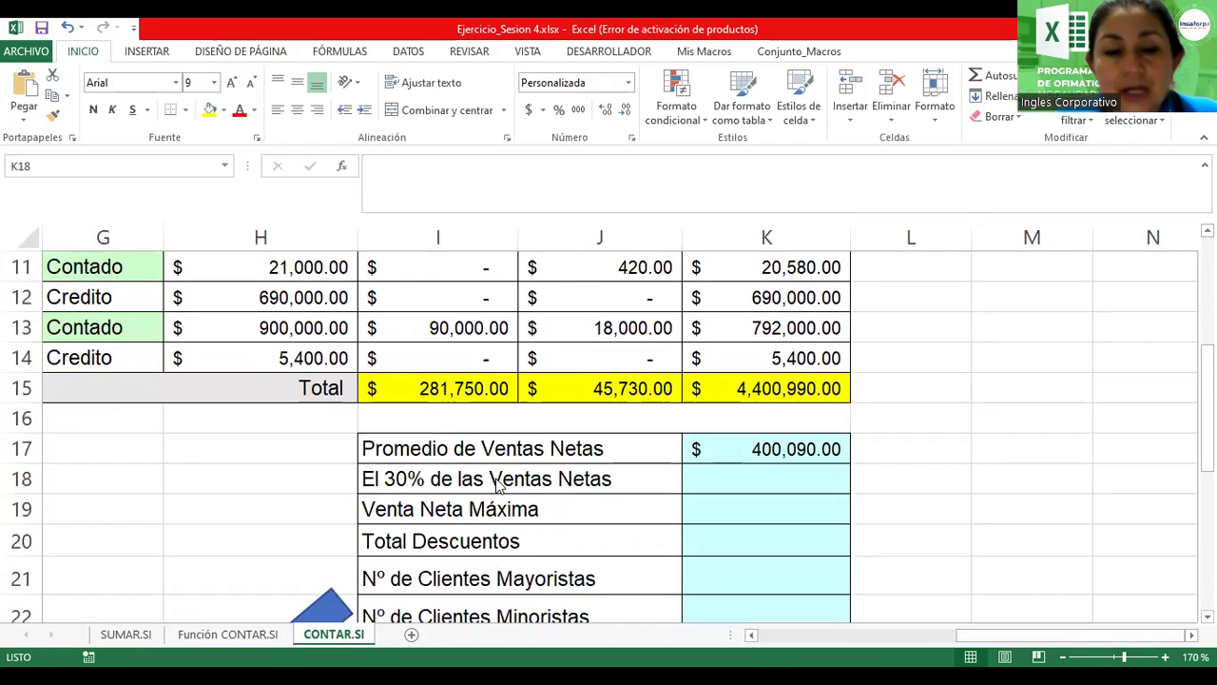
left_click(769, 485)
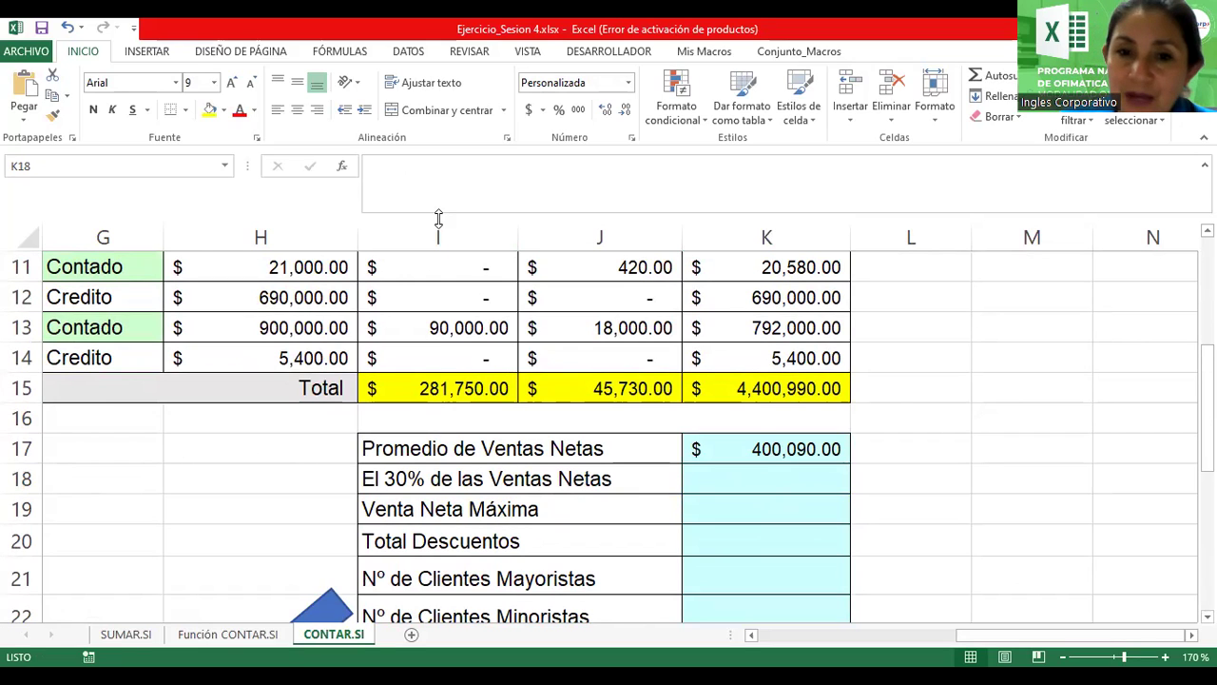
left_click(787, 482)
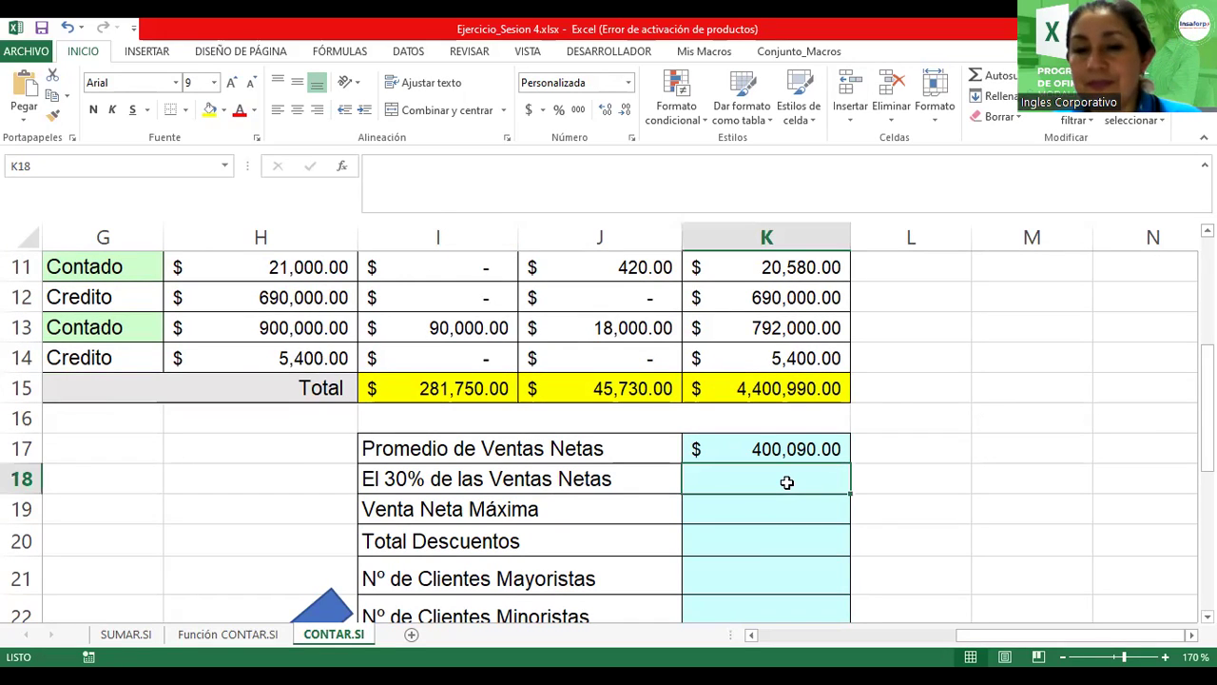
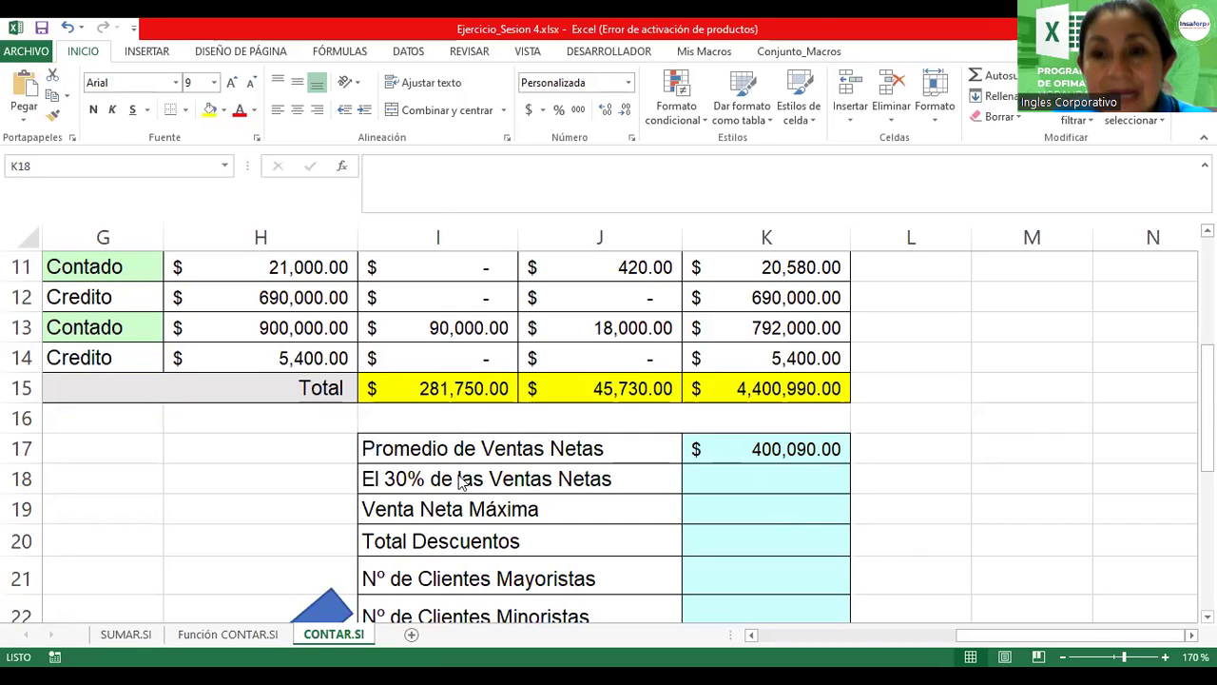
Step: Enter =K15*30% in K18 to get 30% of net sales, $1,320,297.00
left_click(738, 479)
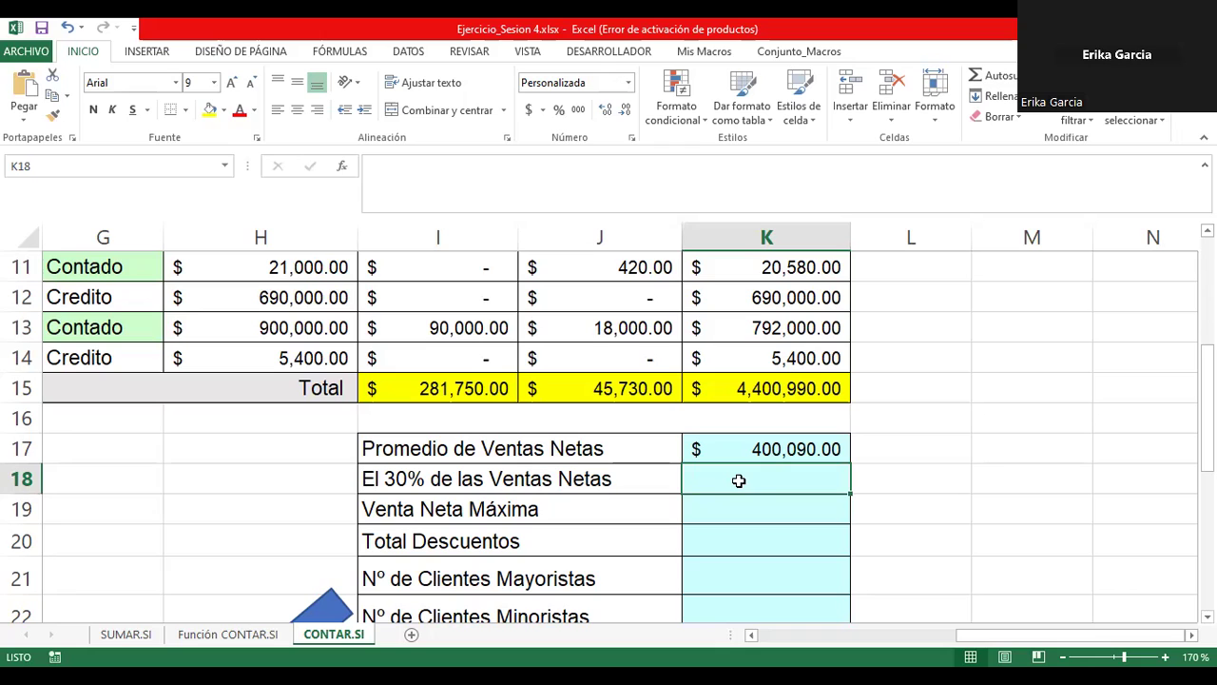
type("=")
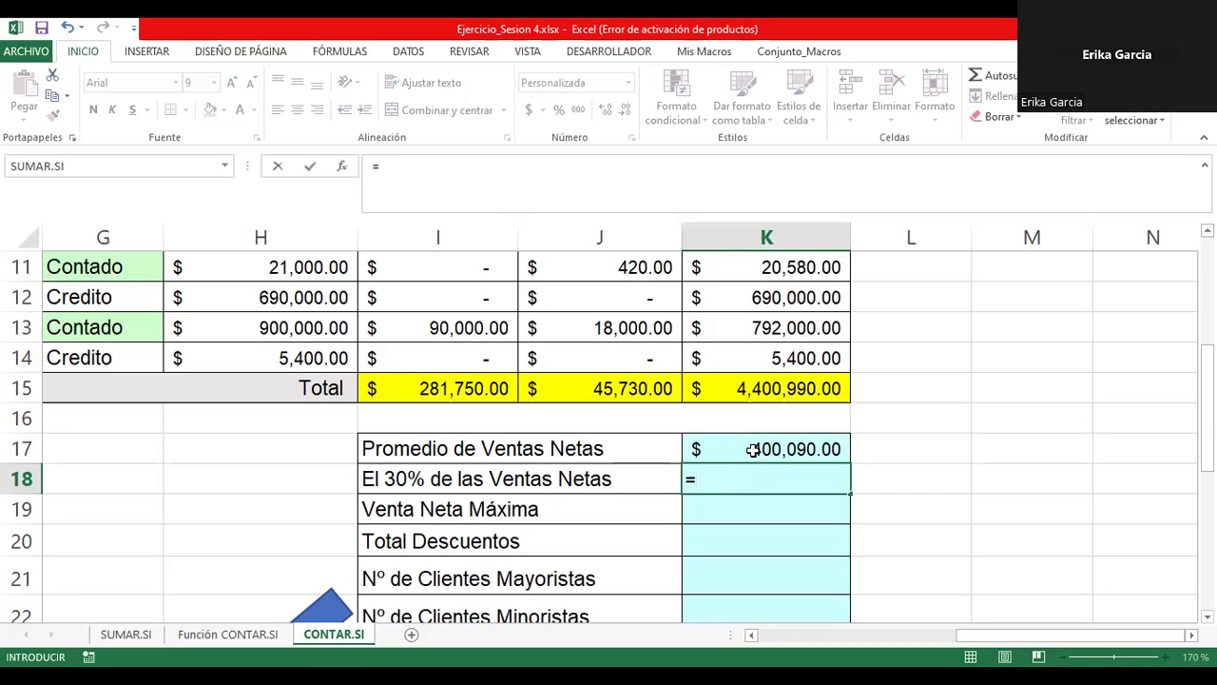
left_click(761, 391)
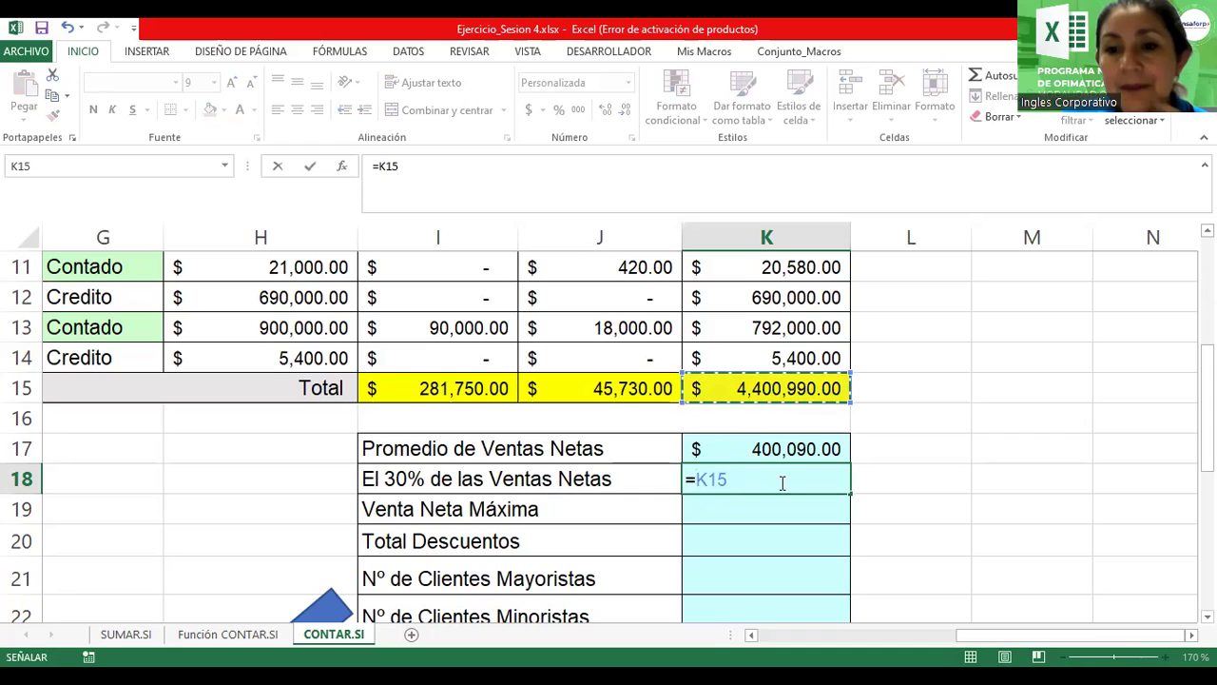
type("*")
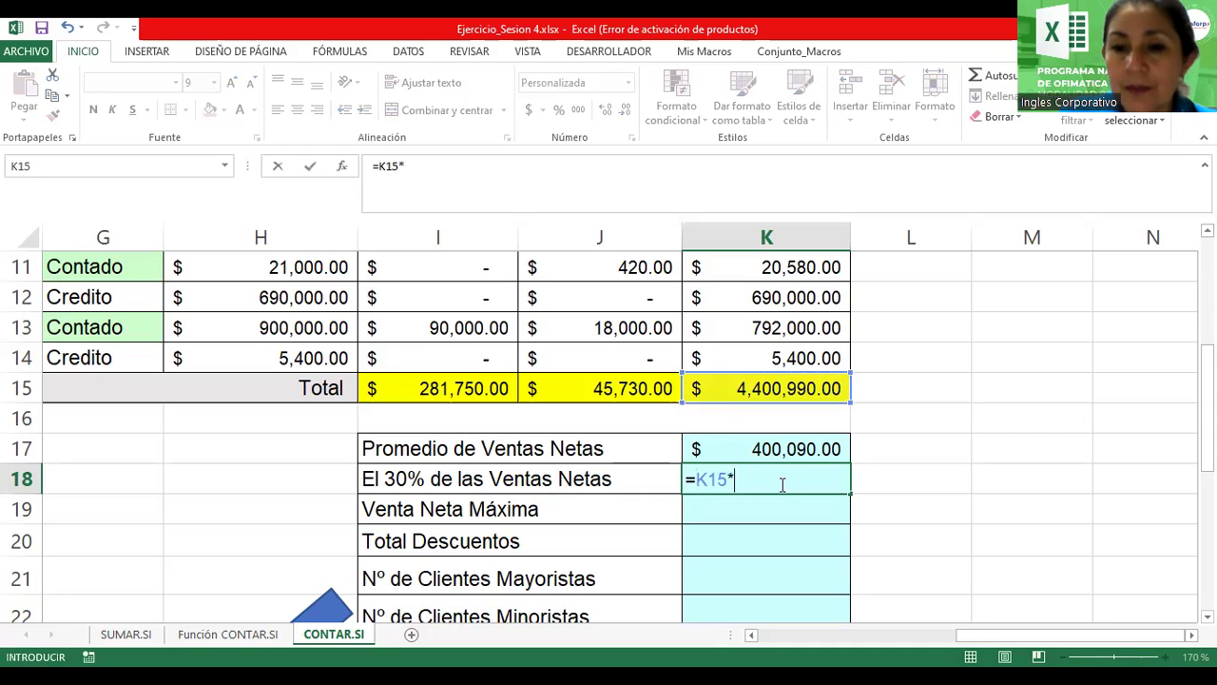
type("30%")
key("Return")
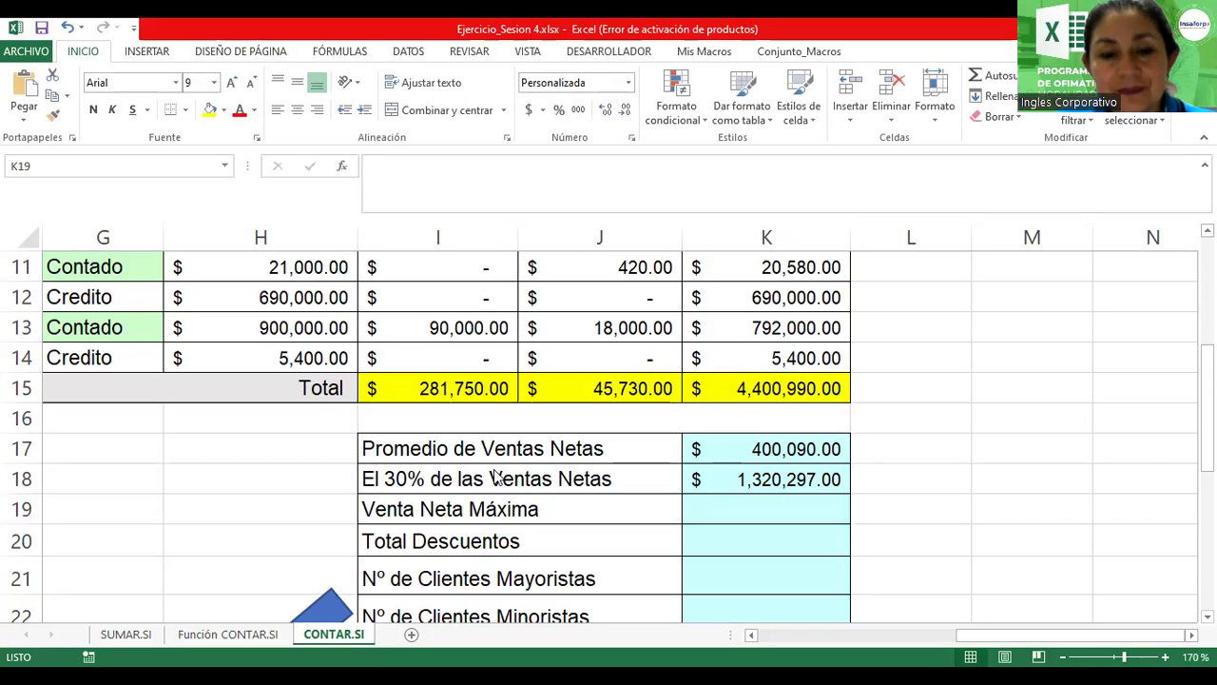
Step: Enter =MAX(K4:K14) in K19 to show the maximum net sale of $792,000.00
left_click(742, 501)
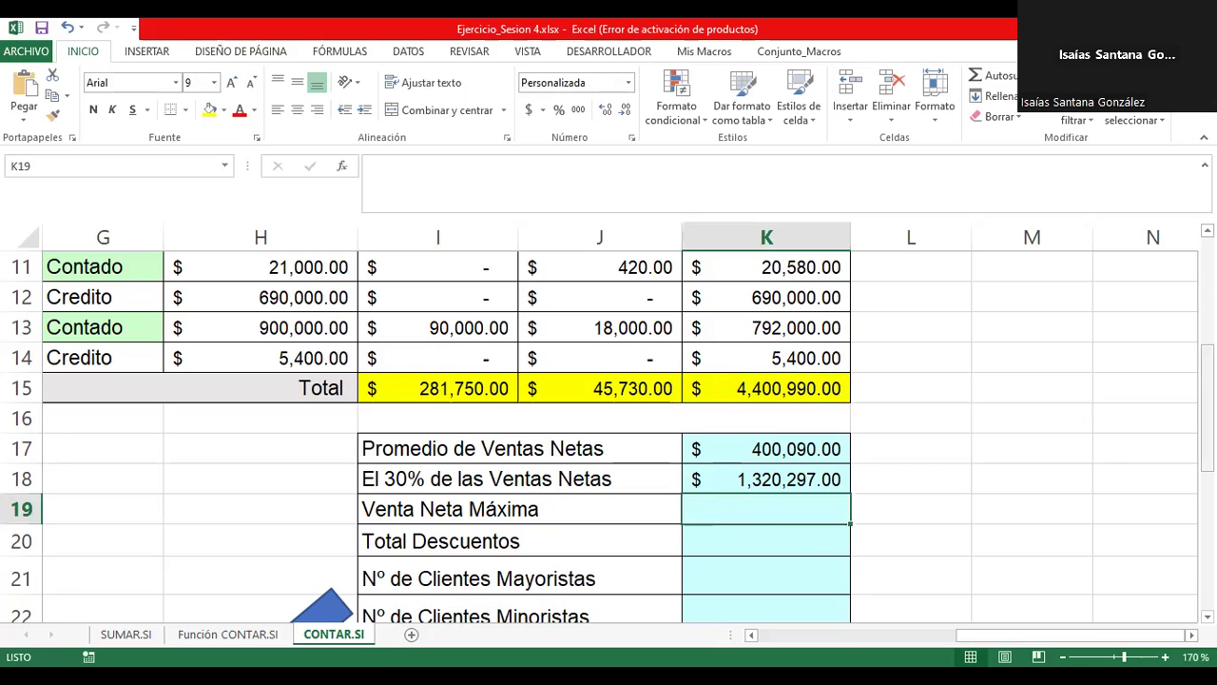
left_click_drag(1207, 409, 1207, 453)
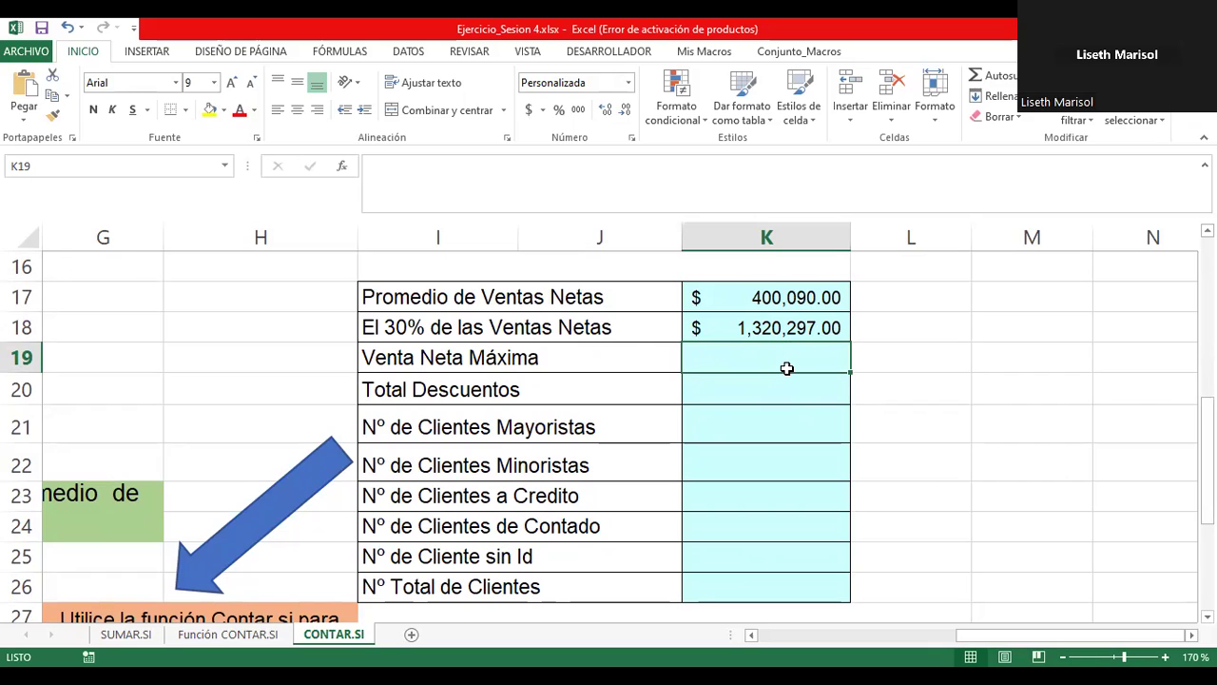
type("=")
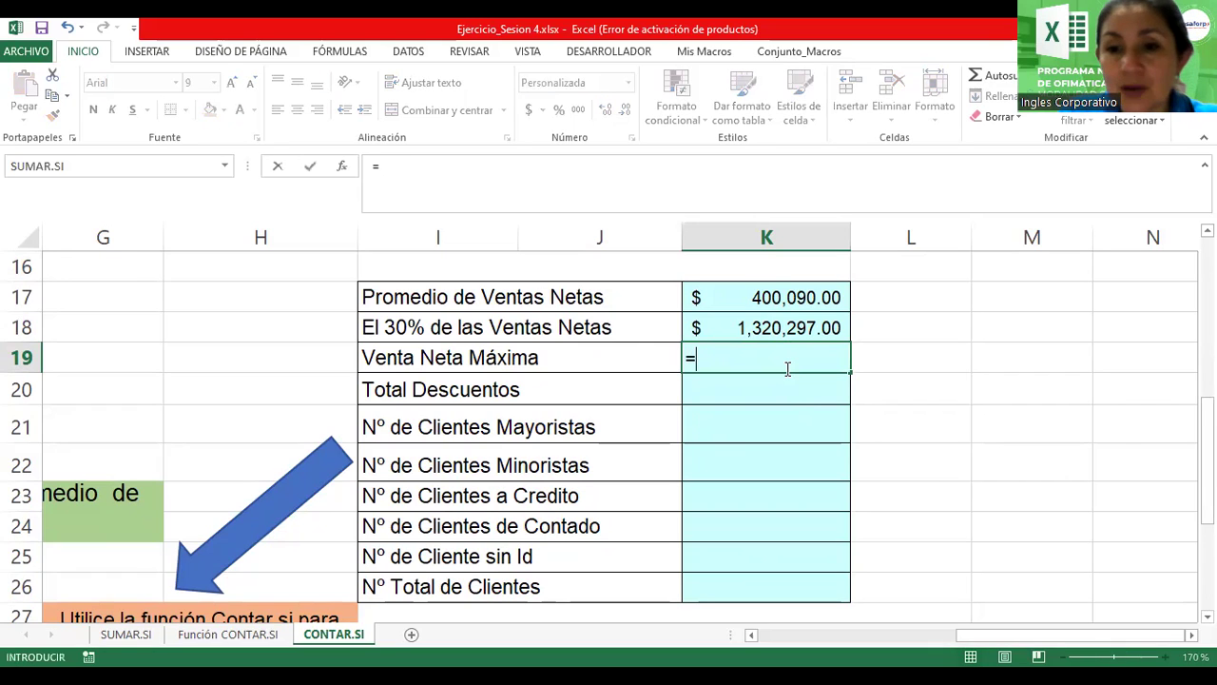
type("max(")
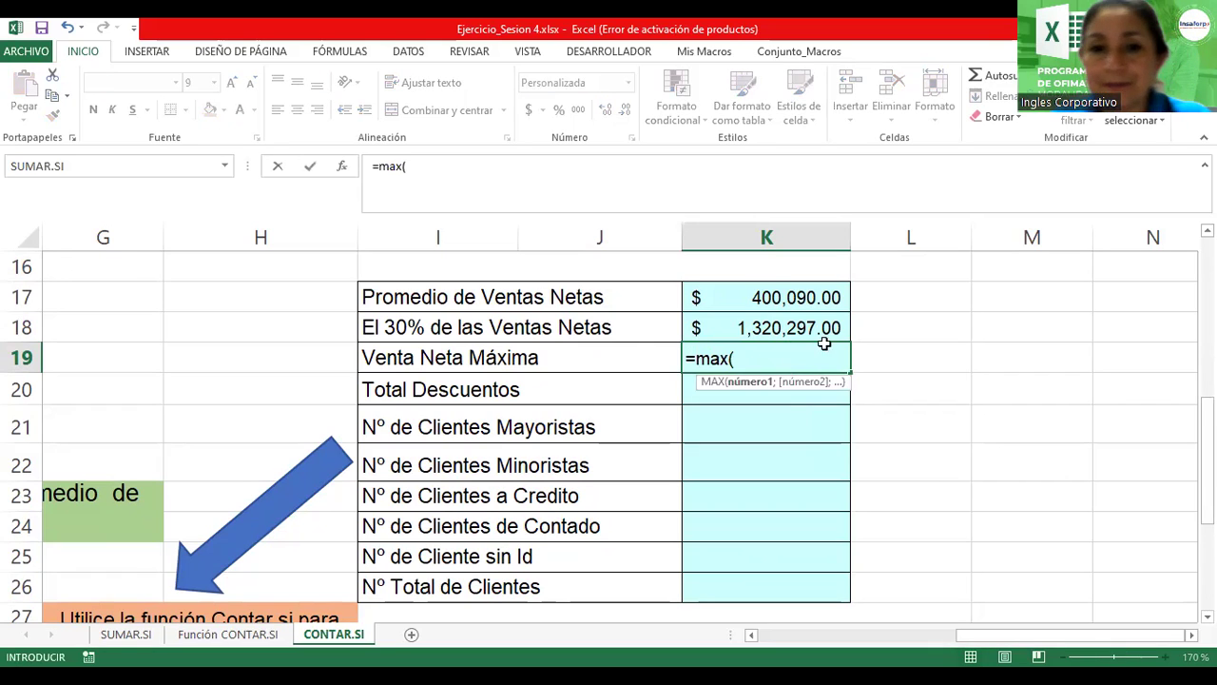
left_click_drag(1206, 457, 1206, 405)
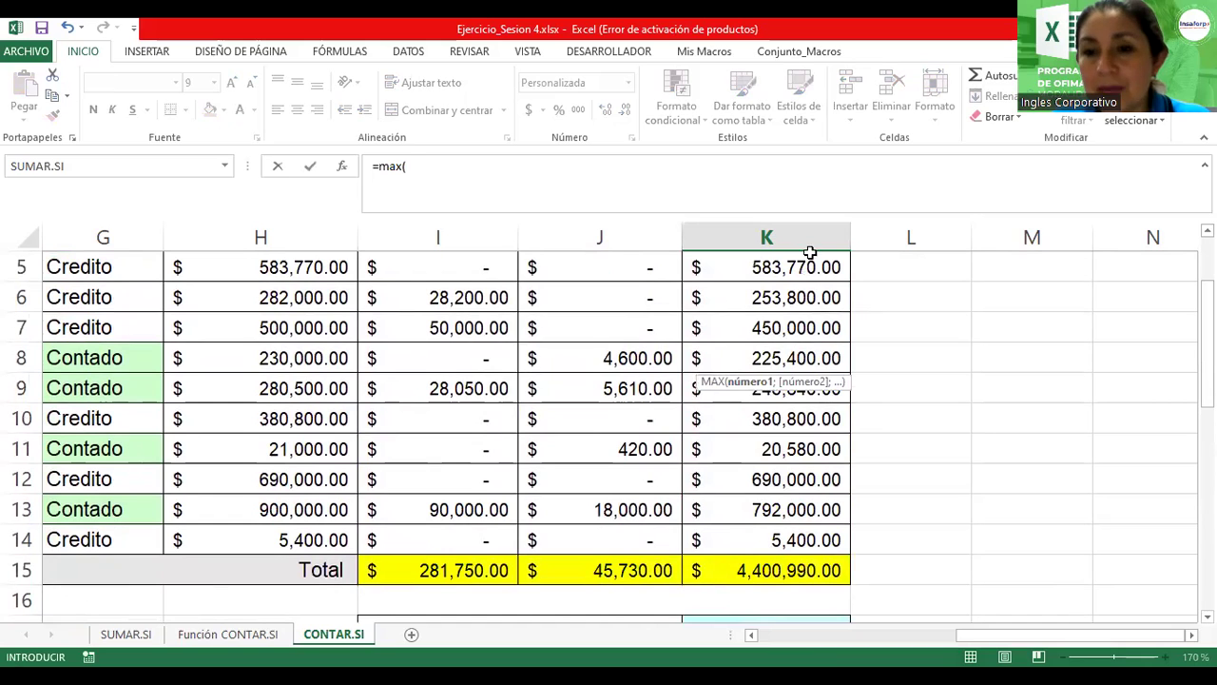
left_click(811, 267)
key("Up")
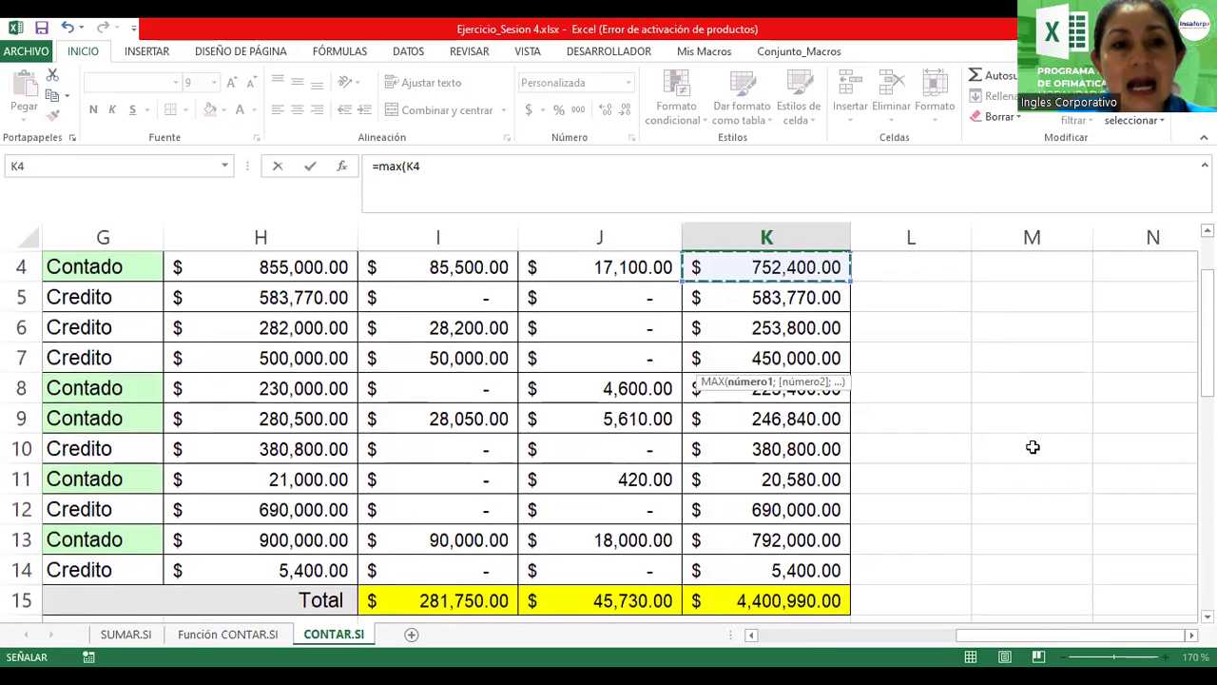
key("Up")
key("Down")
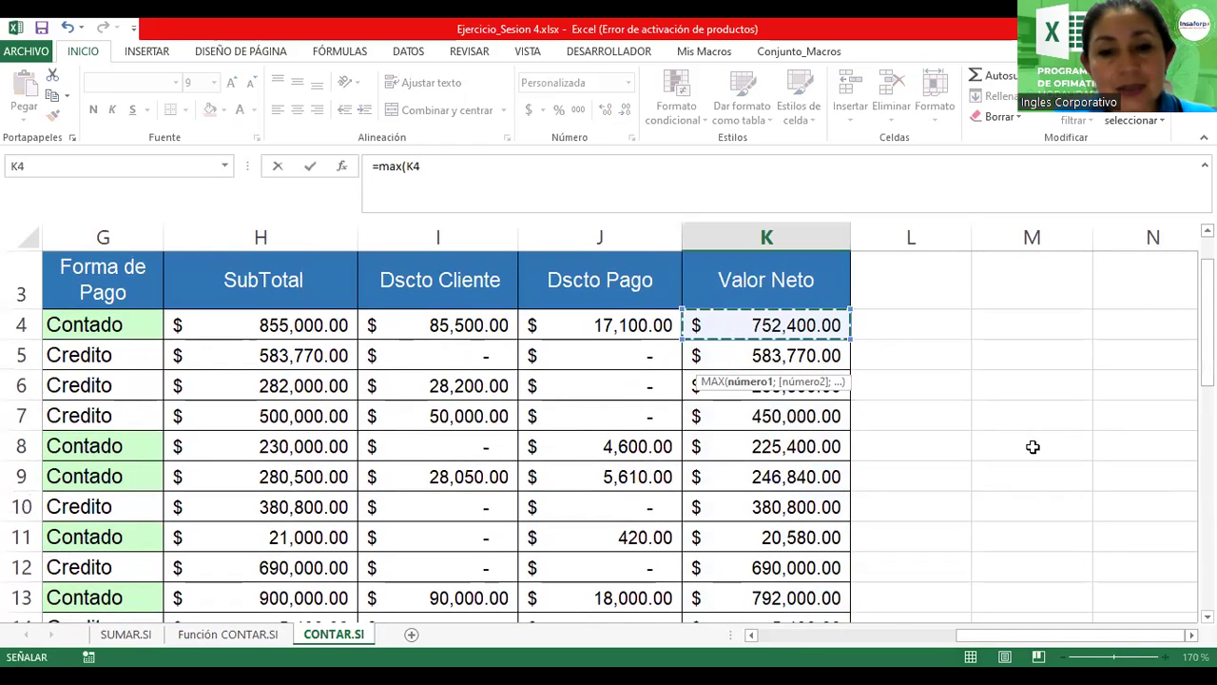
key("ctrl+shift+Down")
key("shift+Down")
key("shift+Up")
key("shift+Up")
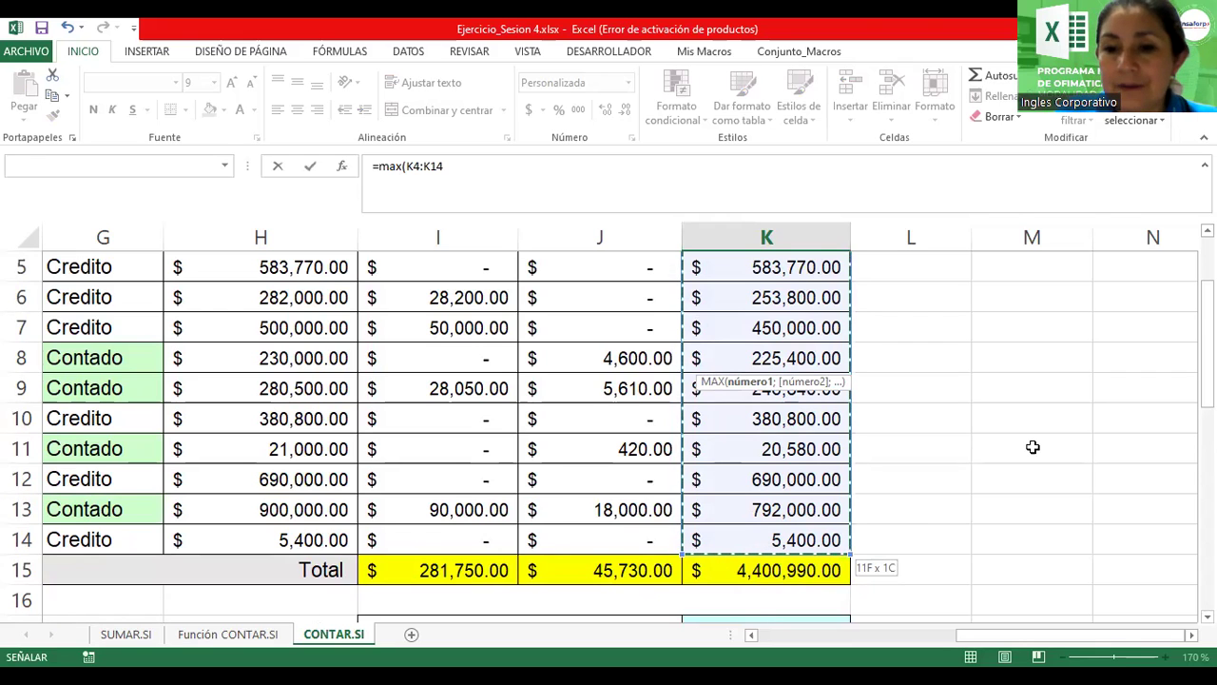
key("Return")
scroll(1036, 571, "down", 2)
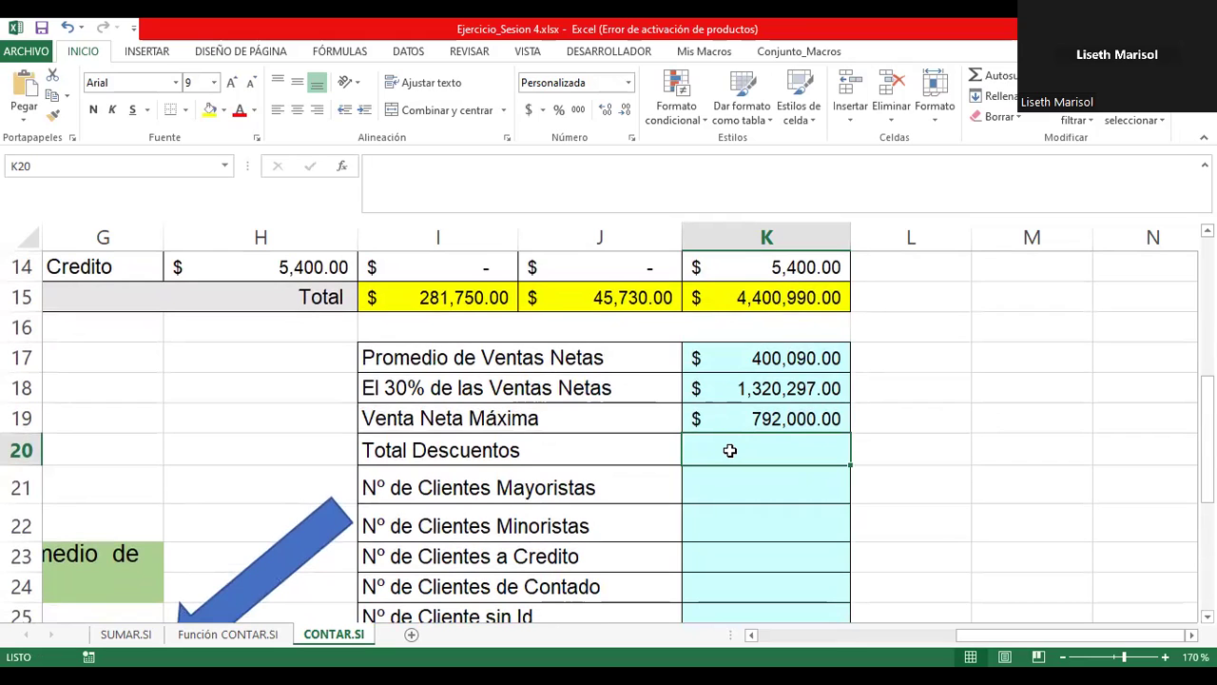
Step: Enter =I15+J15 in K20 for total discounts of $327,480.00
mouse_move(1206, 437)
left_mouse_down()
mouse_move(1206, 387)
mouse_move(1206, 409)
left_mouse_up()
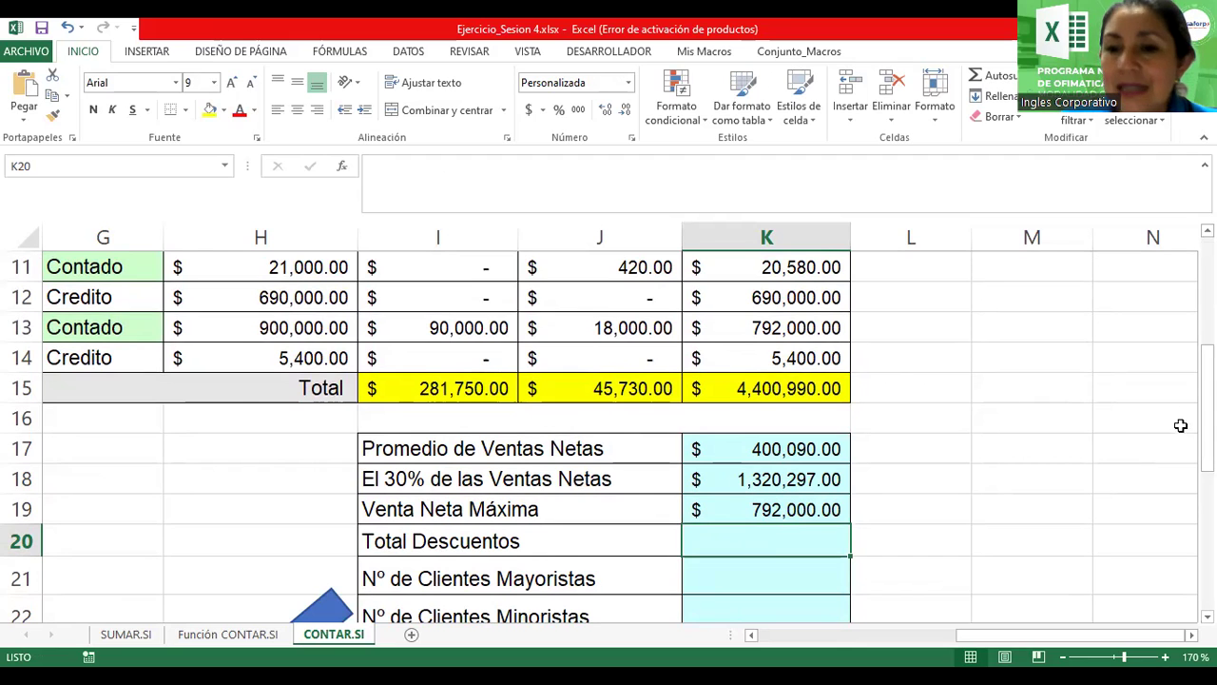
left_click_drag(1207, 409, 1207, 310)
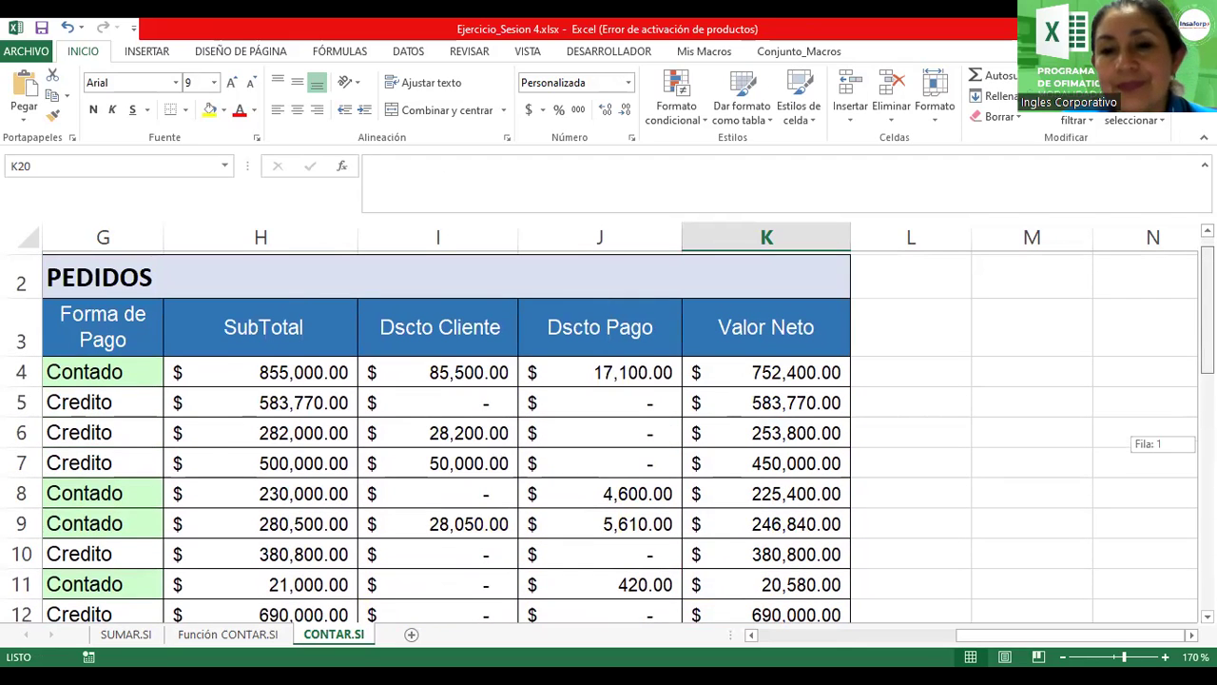
left_click_drag(1207, 314, 1207, 411)
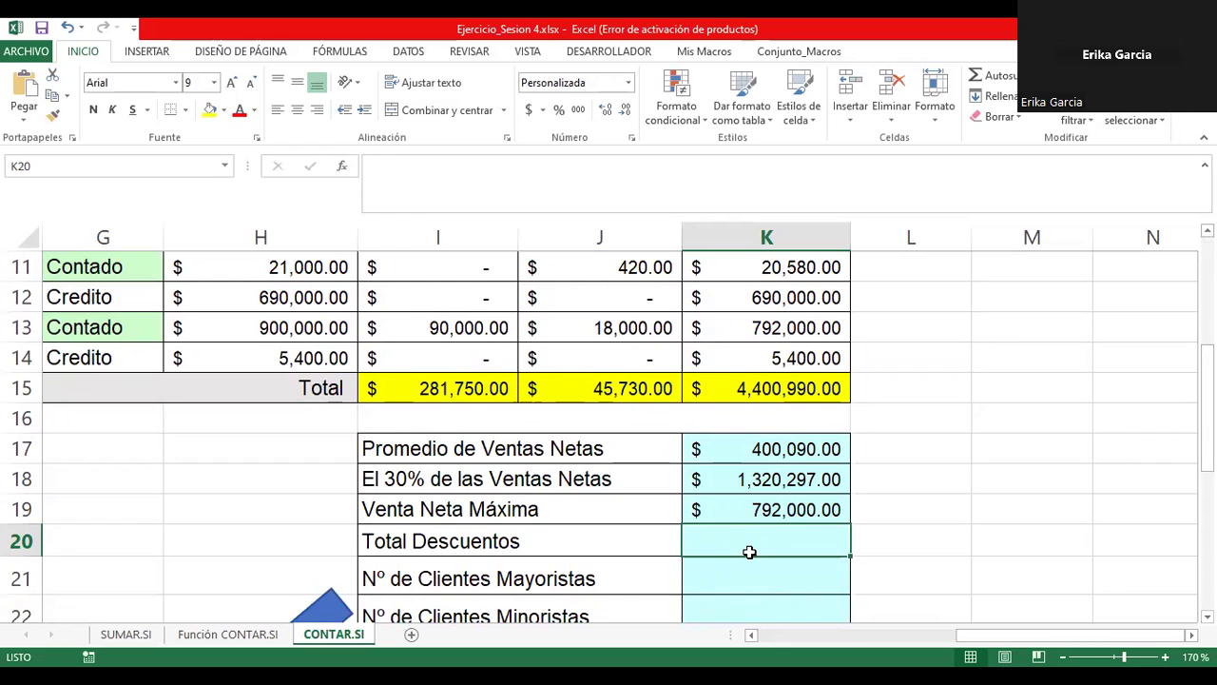
type("=")
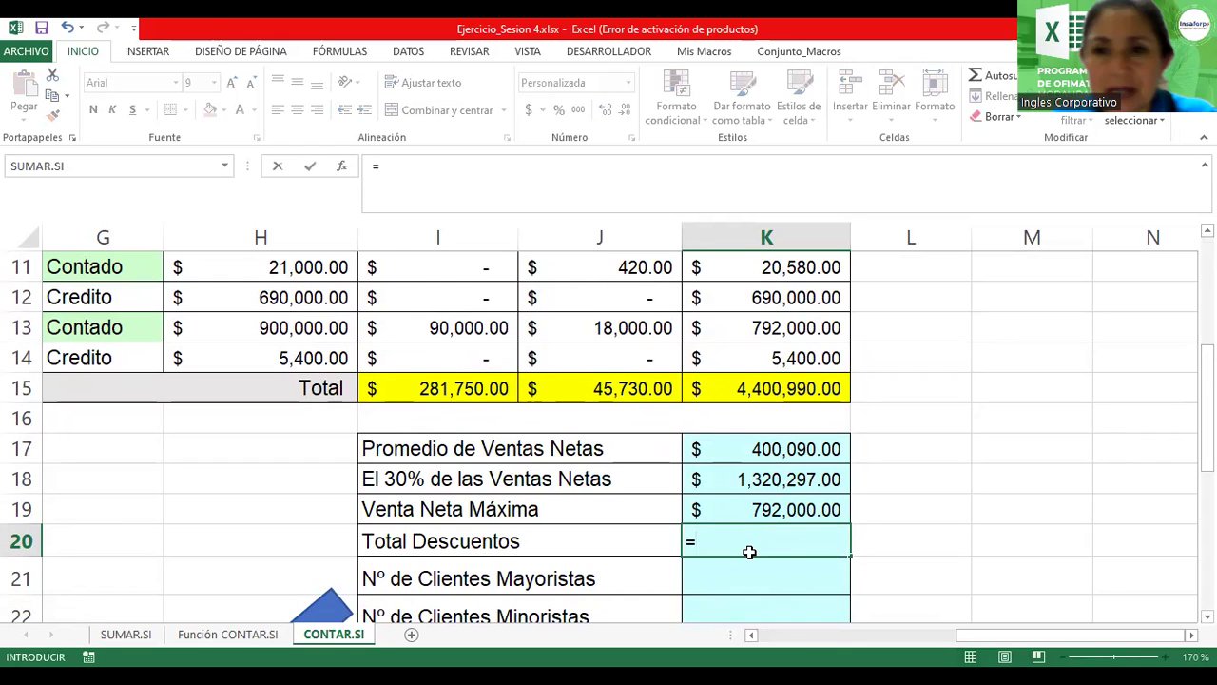
left_click(428, 388)
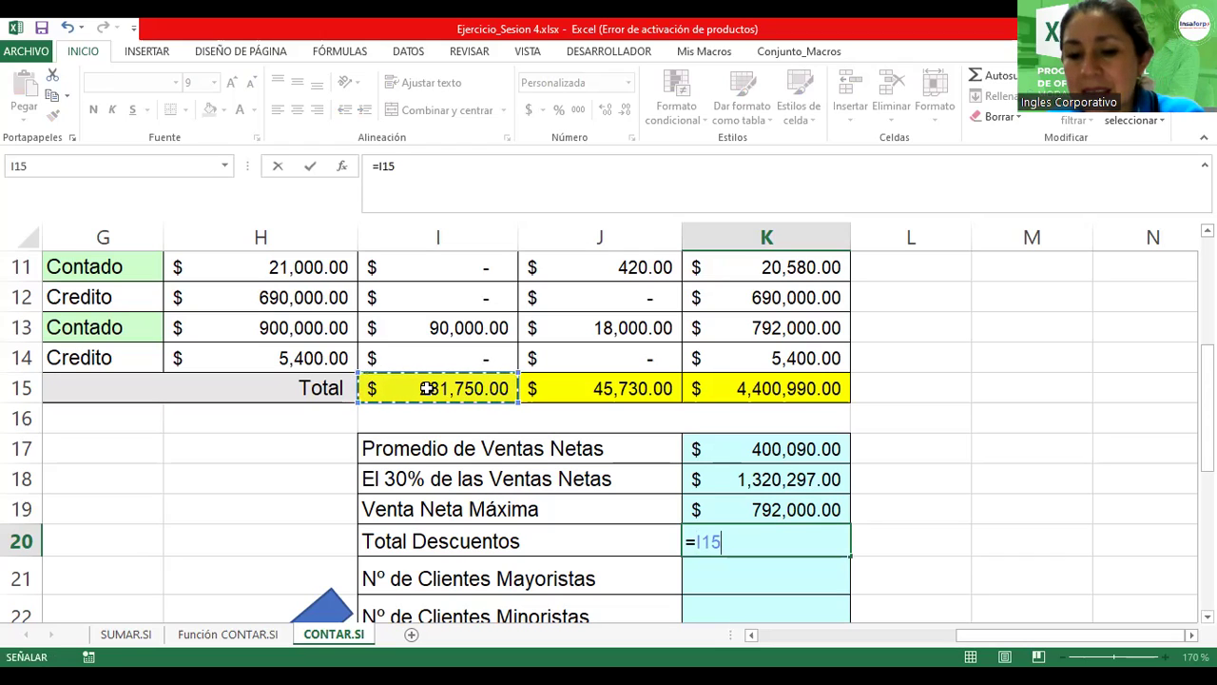
type("*")
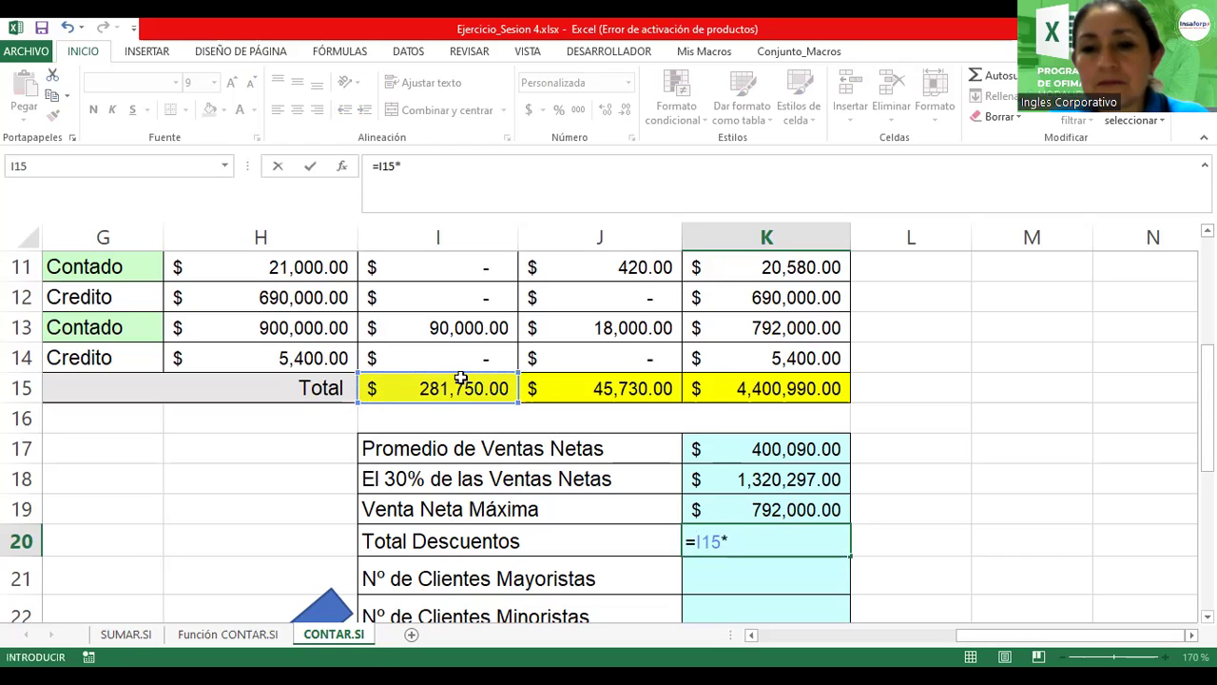
key("BackSpace")
type("+")
left_click(550, 390)
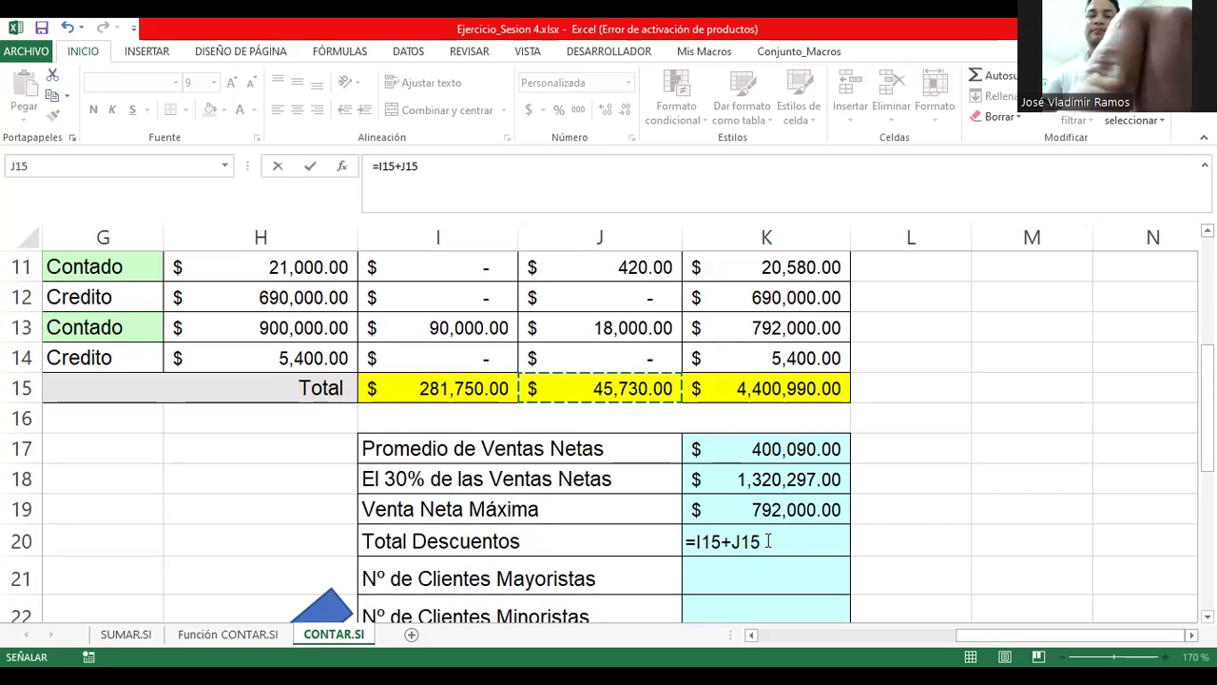
key("ctrl+Return")
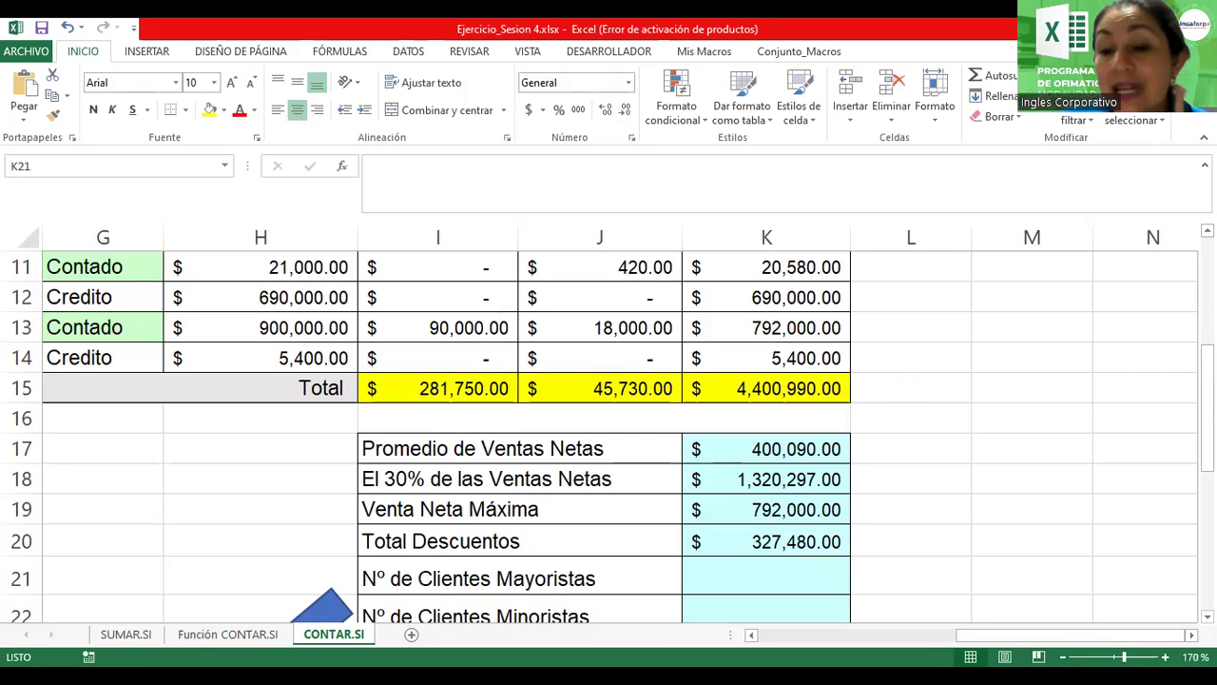
scroll(737, 447, "down", 2)
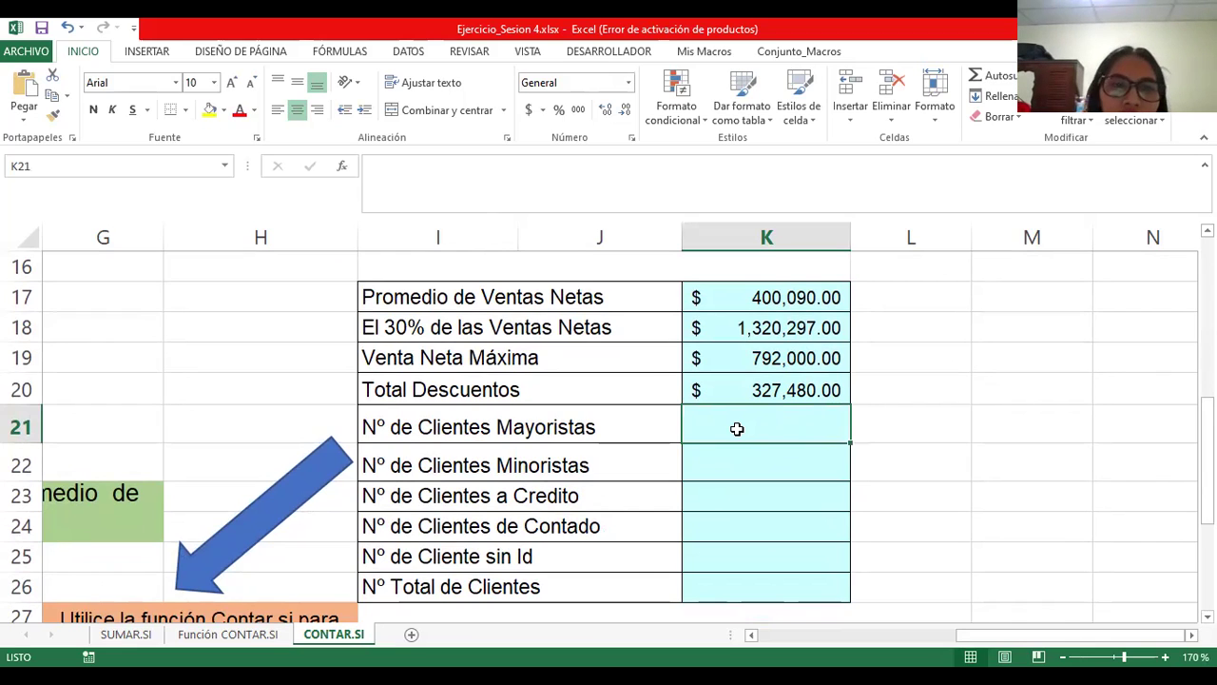
Step: Enter =CONTAR.SI(F4:F14;"Mayoristas") in K21 to count wholesale clients
type("=")
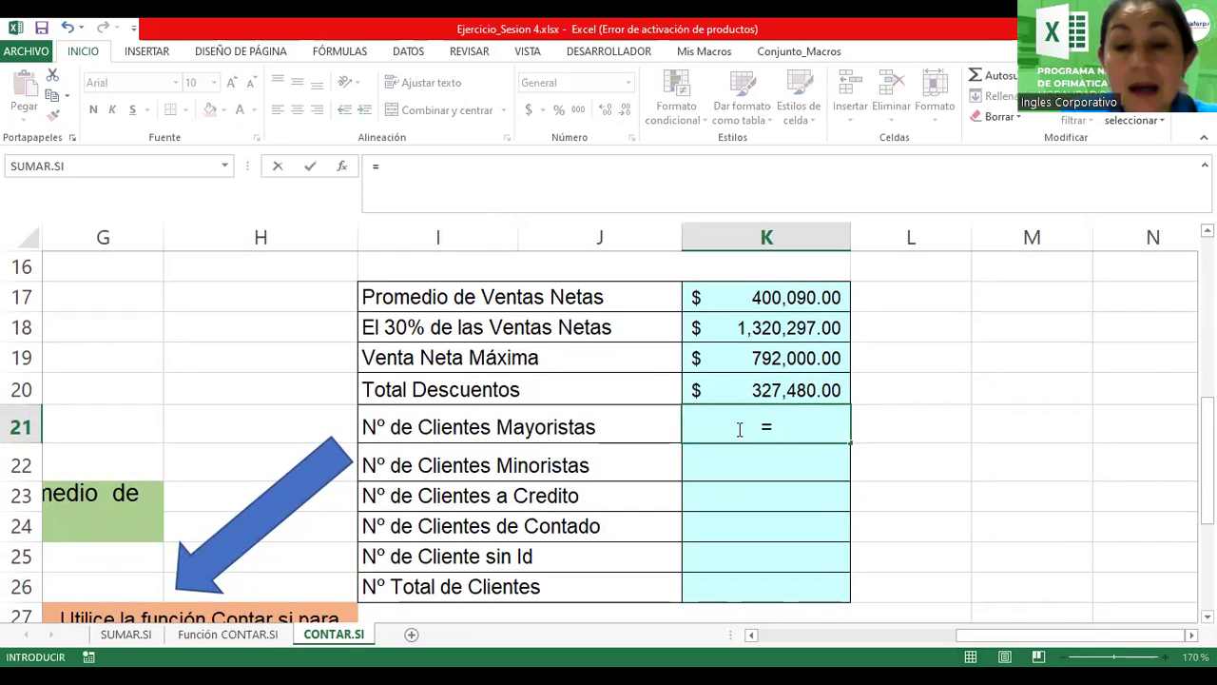
type("c")
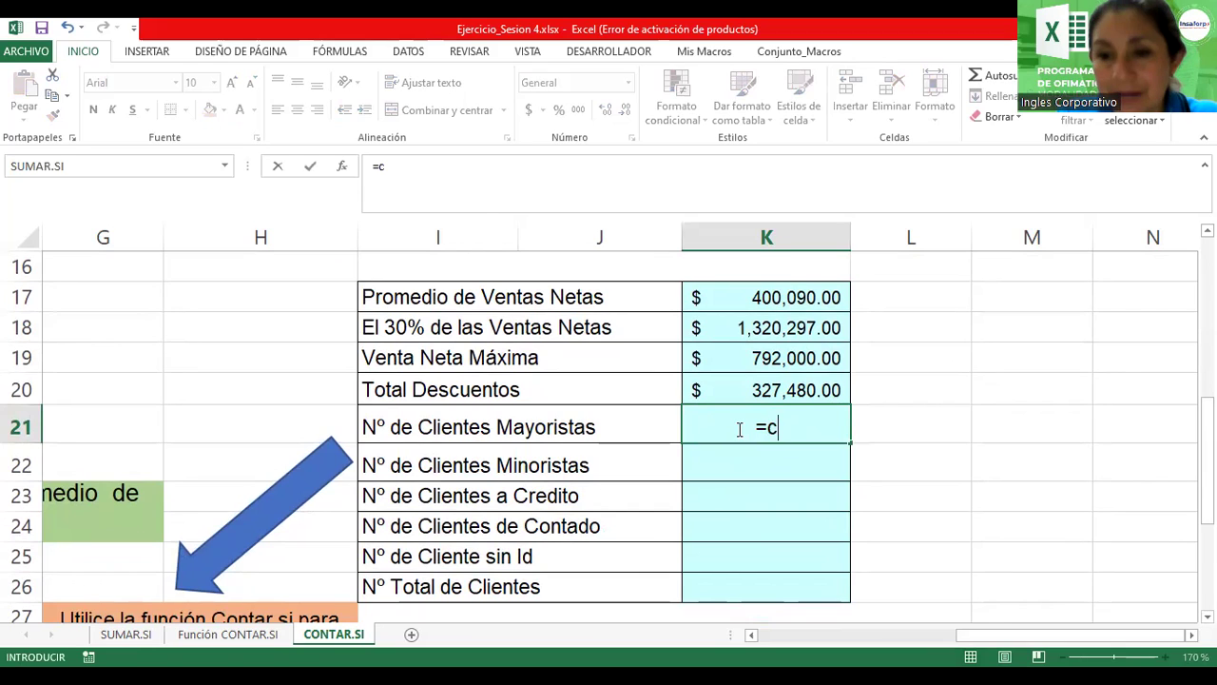
type("ontar.si(")
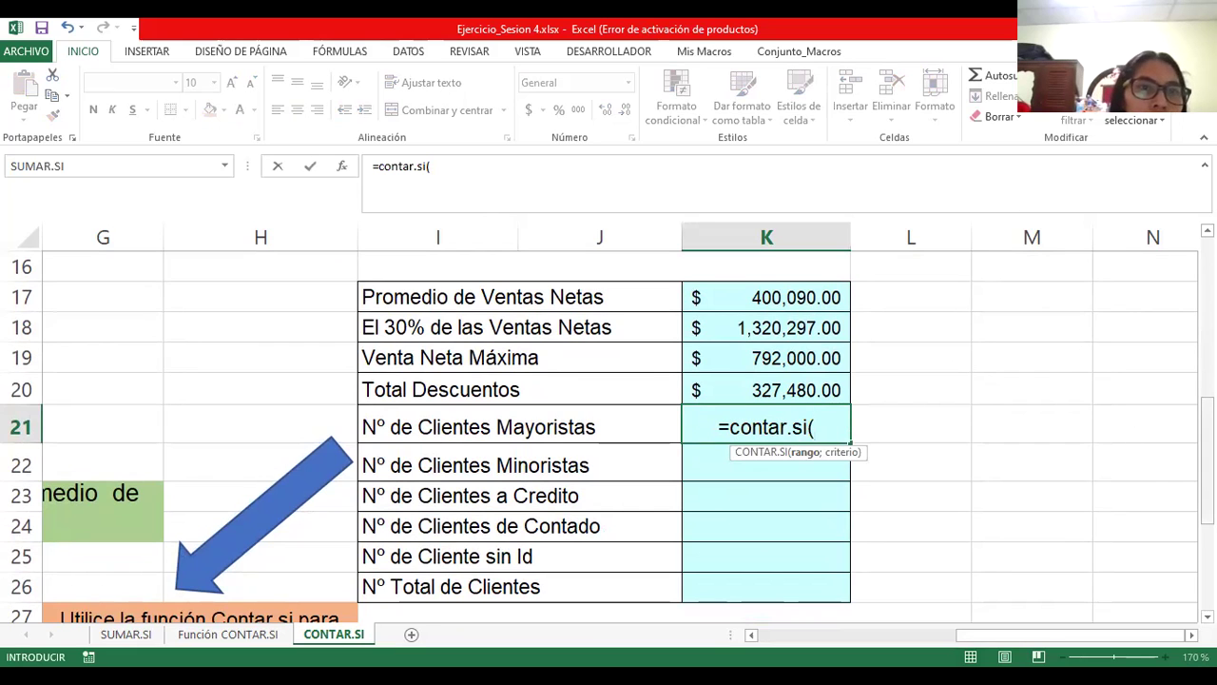
left_click_drag(1206, 500, 1206, 447)
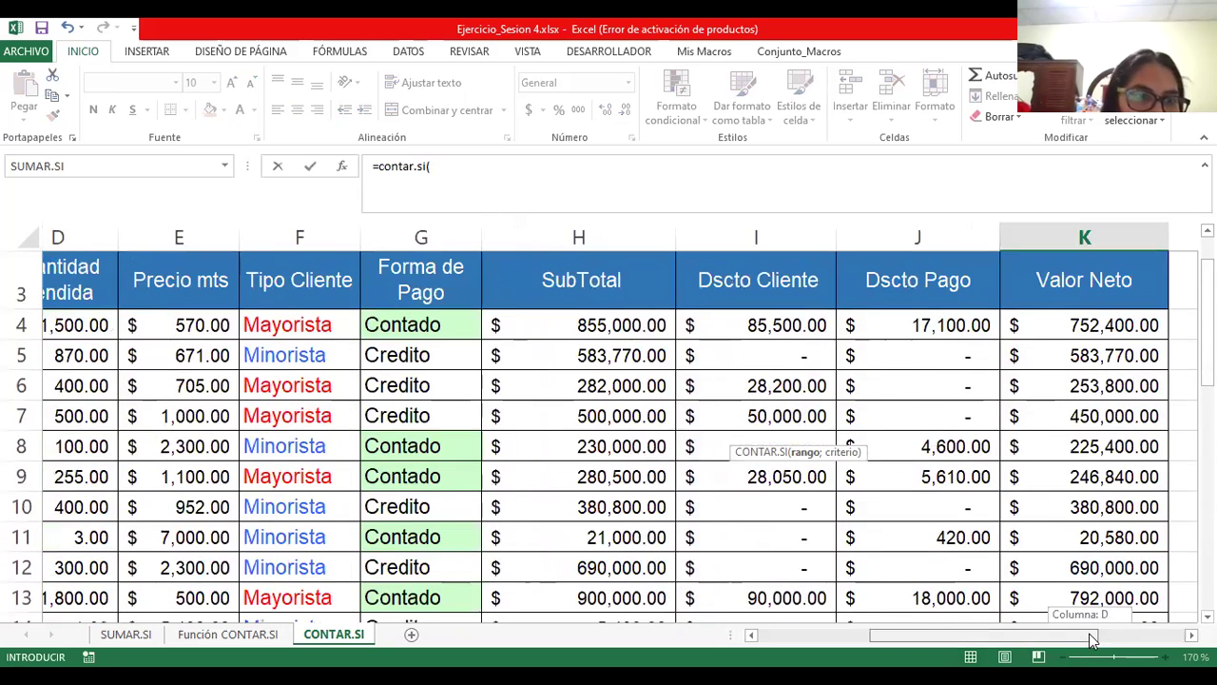
left_click_drag(1089, 635, 992, 636)
left_click(312, 324)
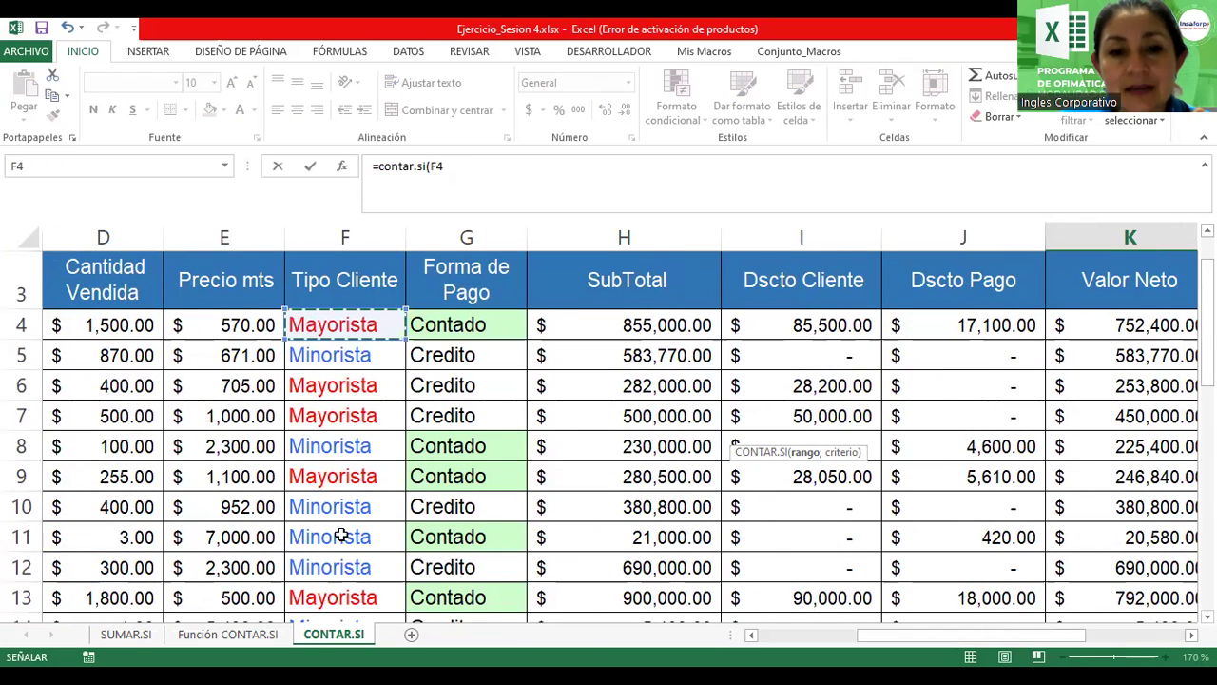
key("ctrl+shift+Down")
scroll(1041, 606, "right", 2)
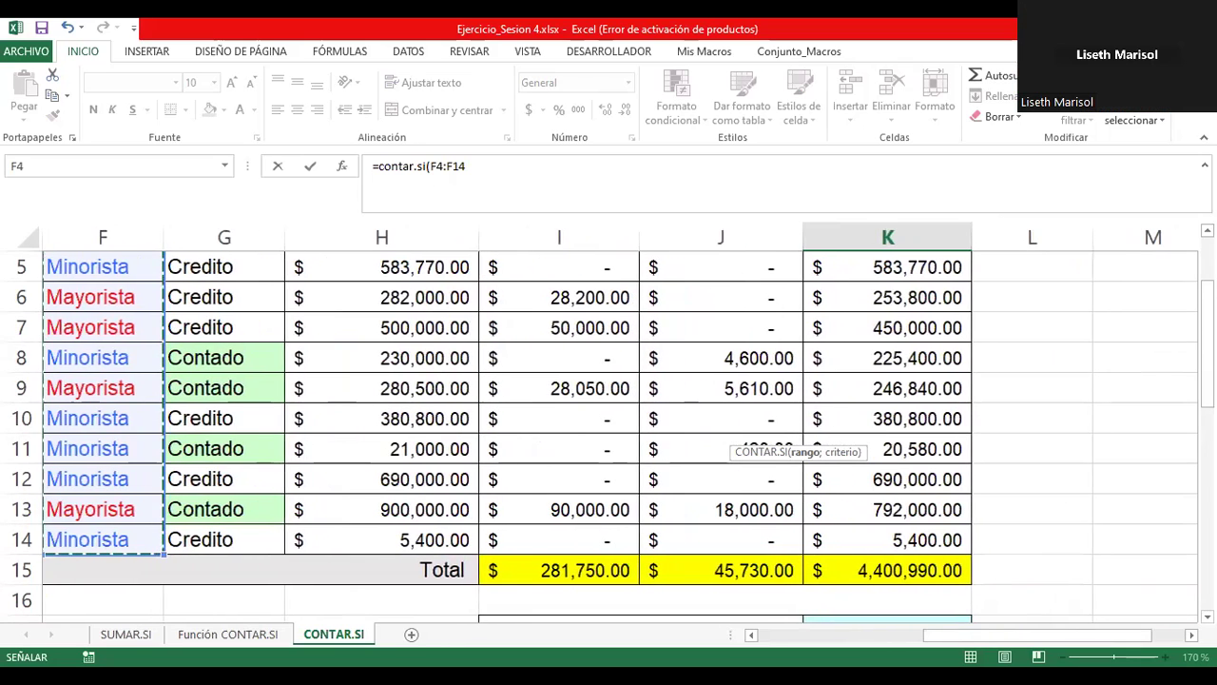
left_click_drag(1206, 342, 1206, 457)
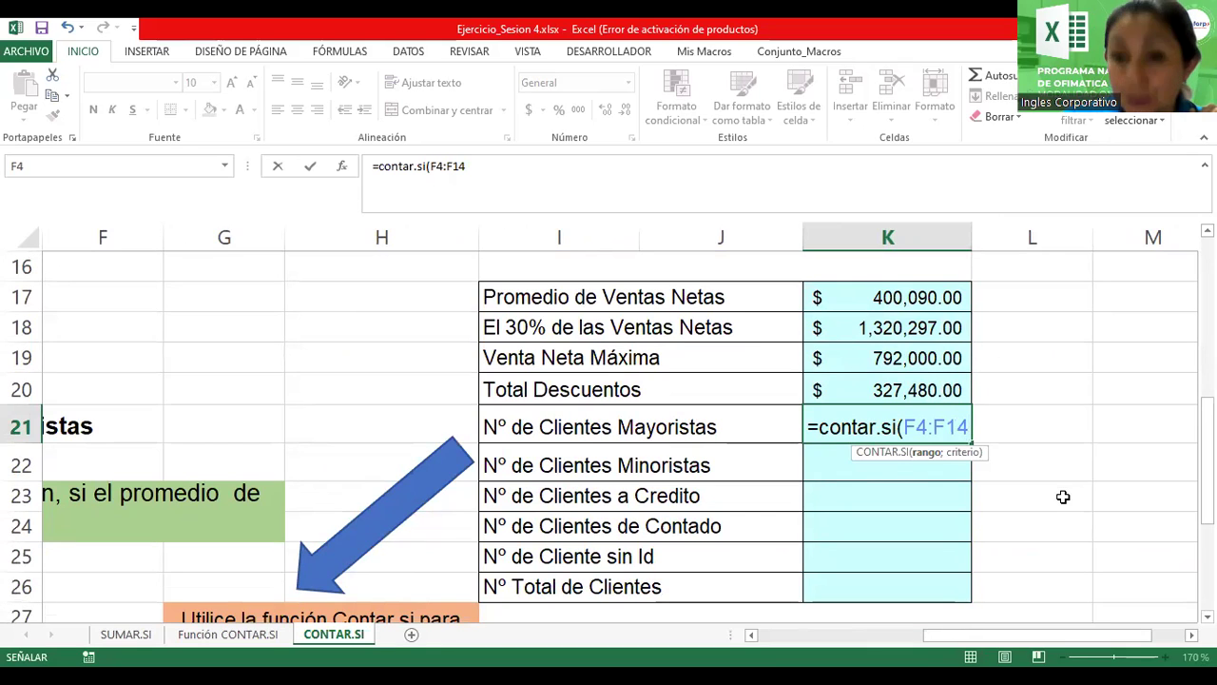
type(";")
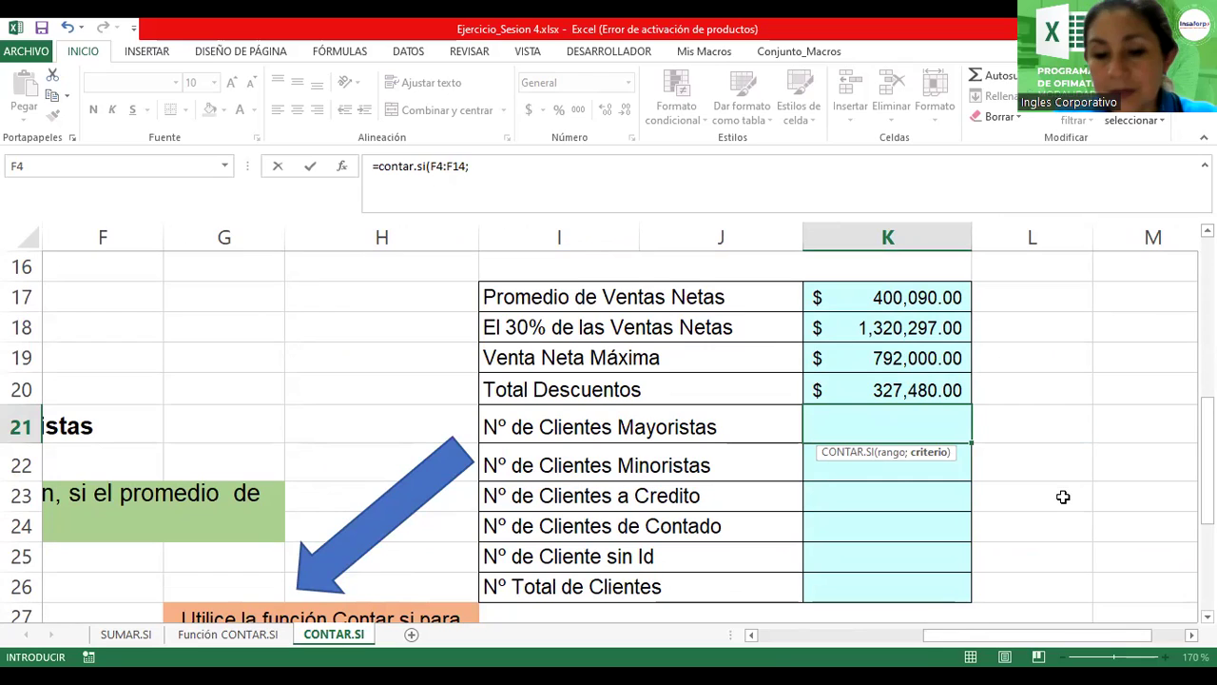
type("\"Mayo")
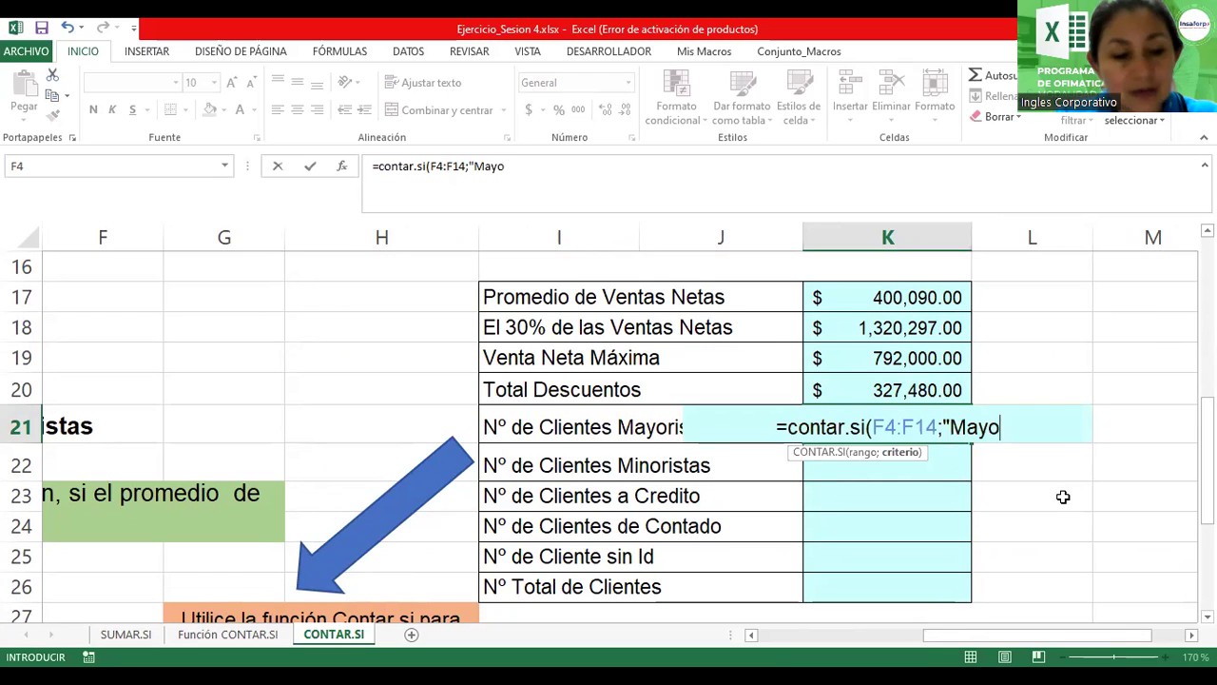
type("ristas\")")
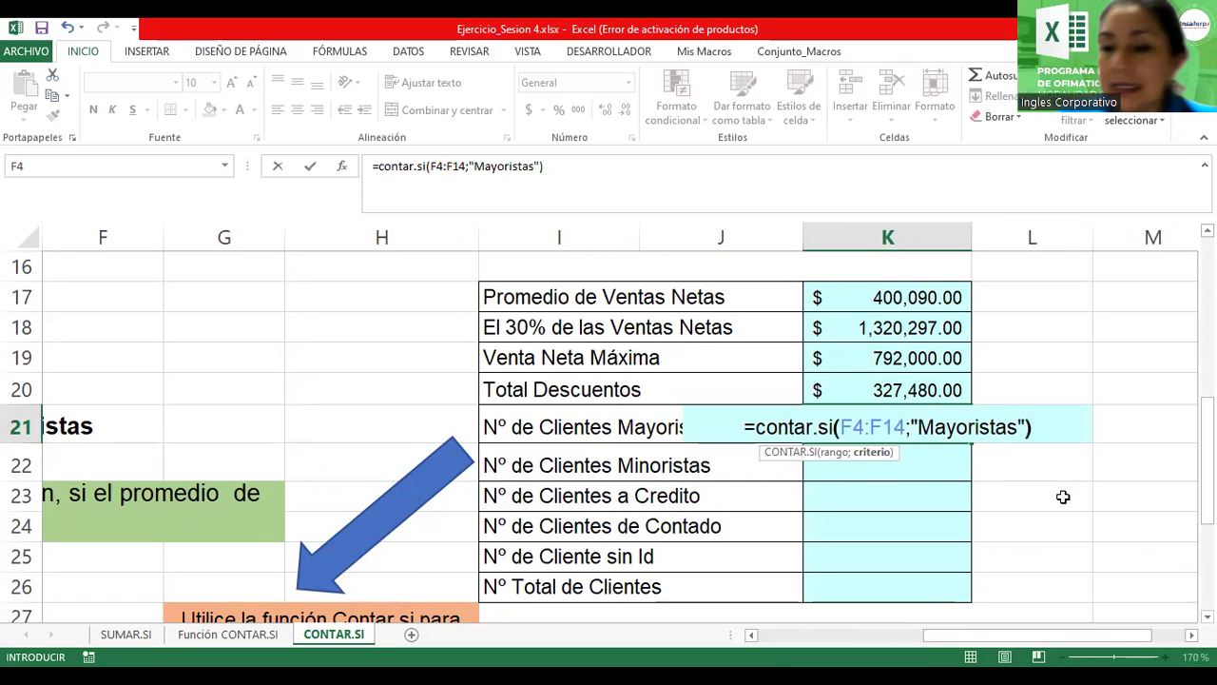
key("Return")
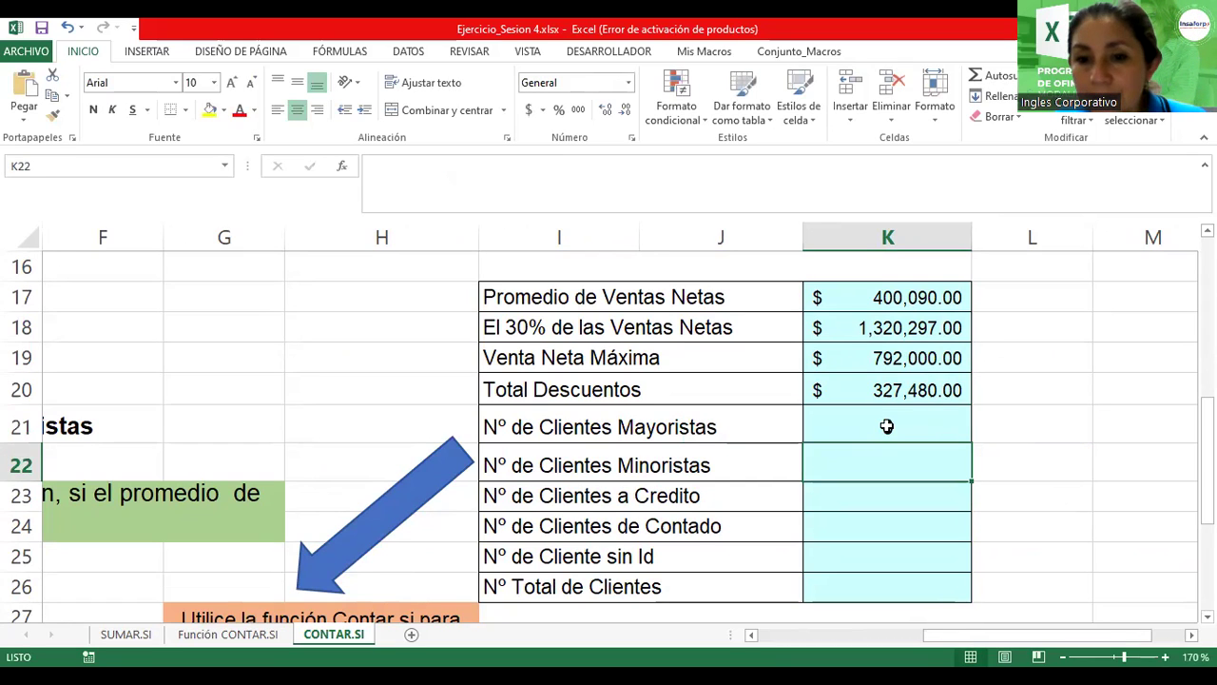
Step: Correct the K21 criterion to "Mayorista" so the count shows 5
double_click(886, 426)
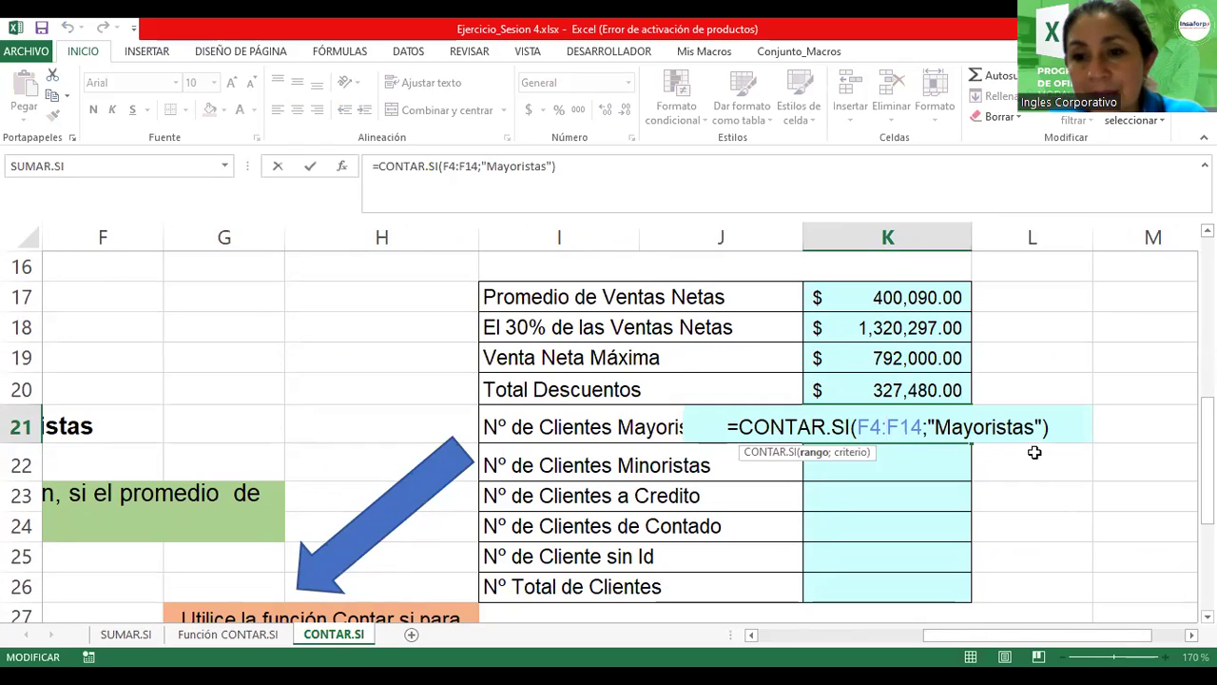
key("Return")
scroll(1100, 576, "down", 3, "ctrl")
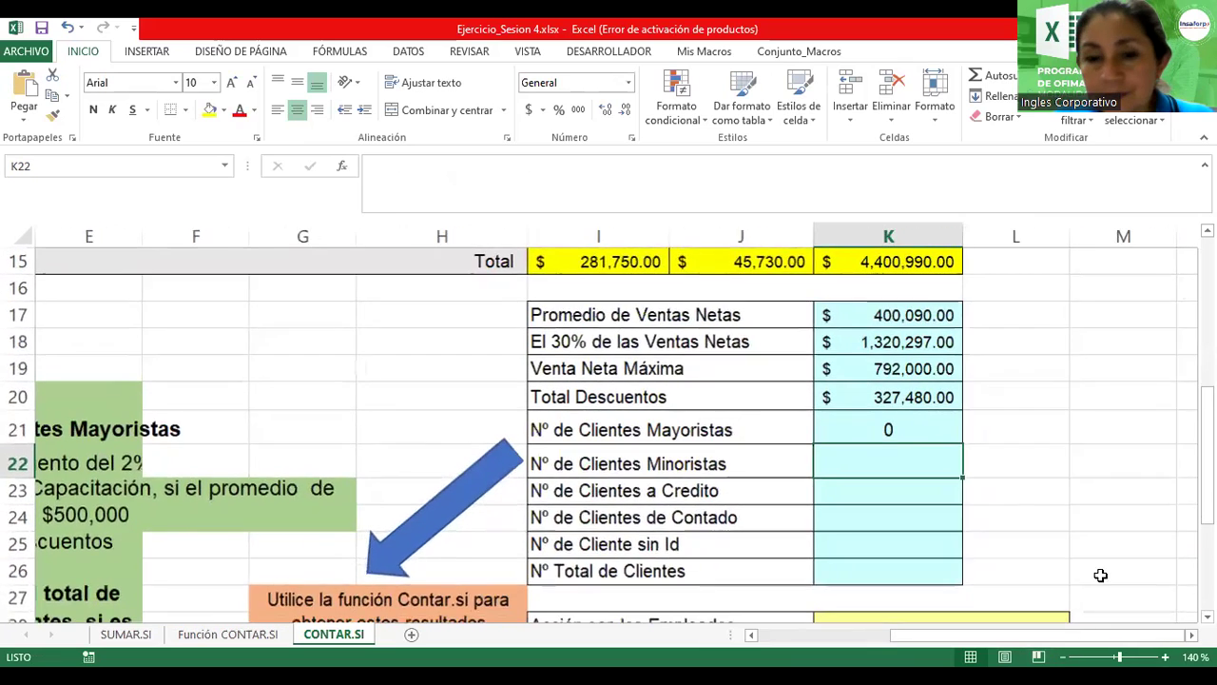
double_click(965, 438)
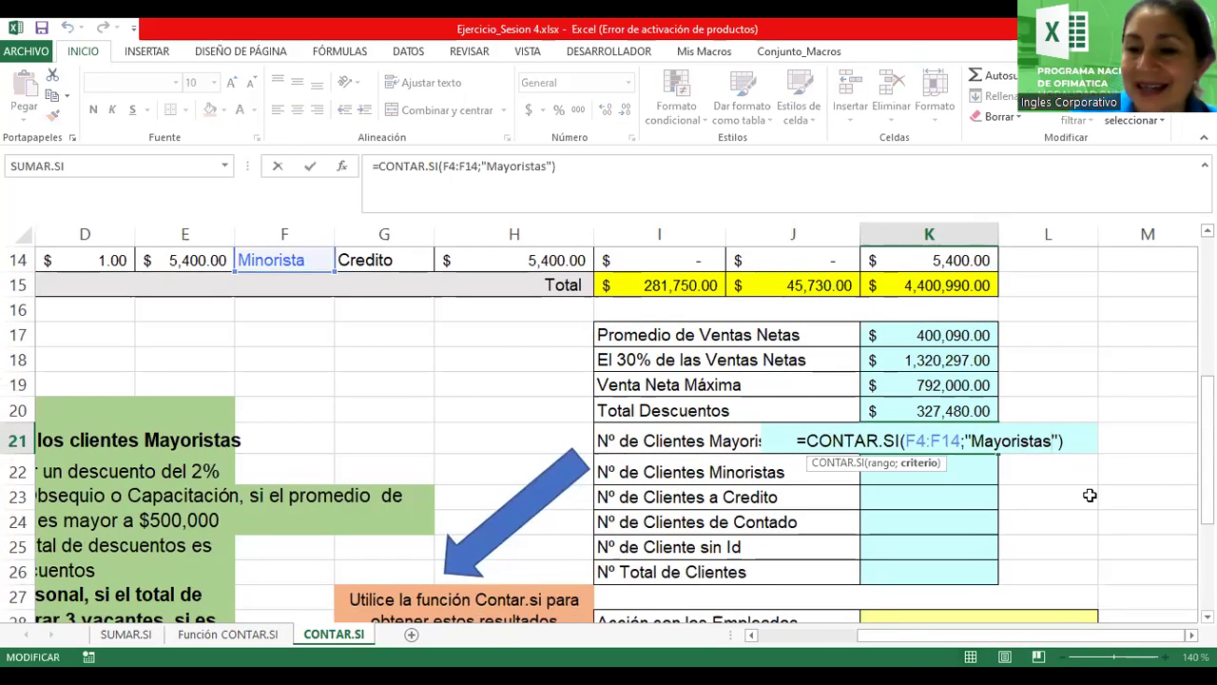
key("BackSpace")
key("Return")
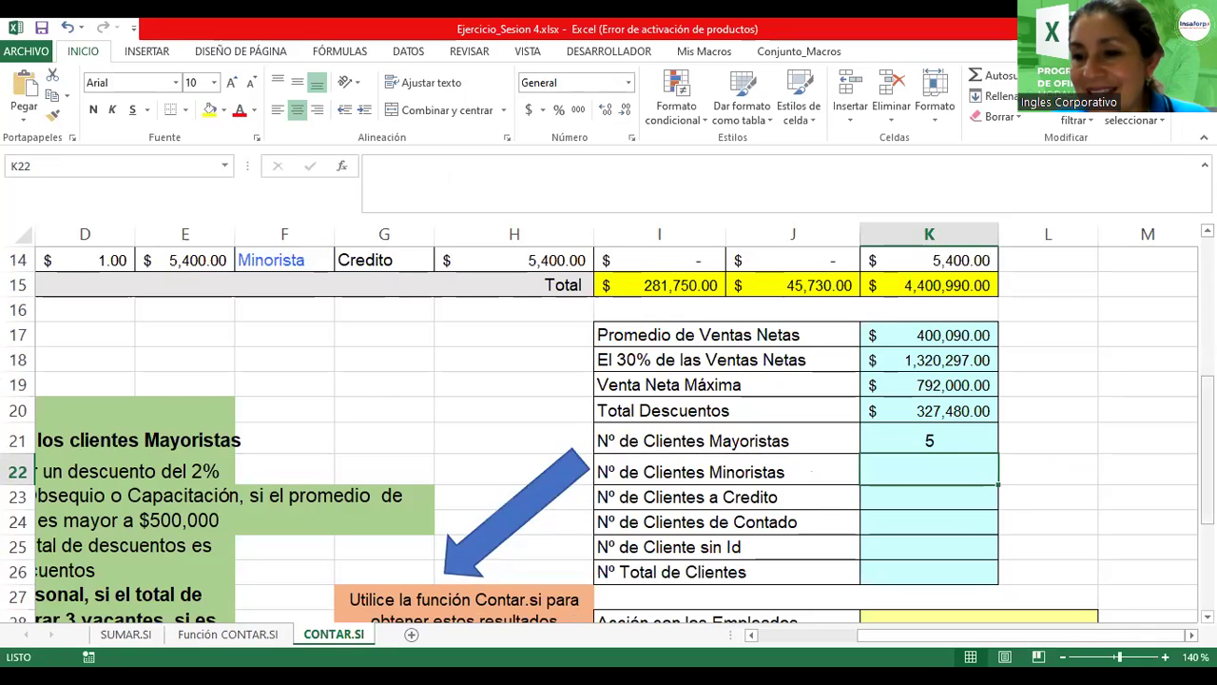
left_click_drag(1206, 494, 1206, 432)
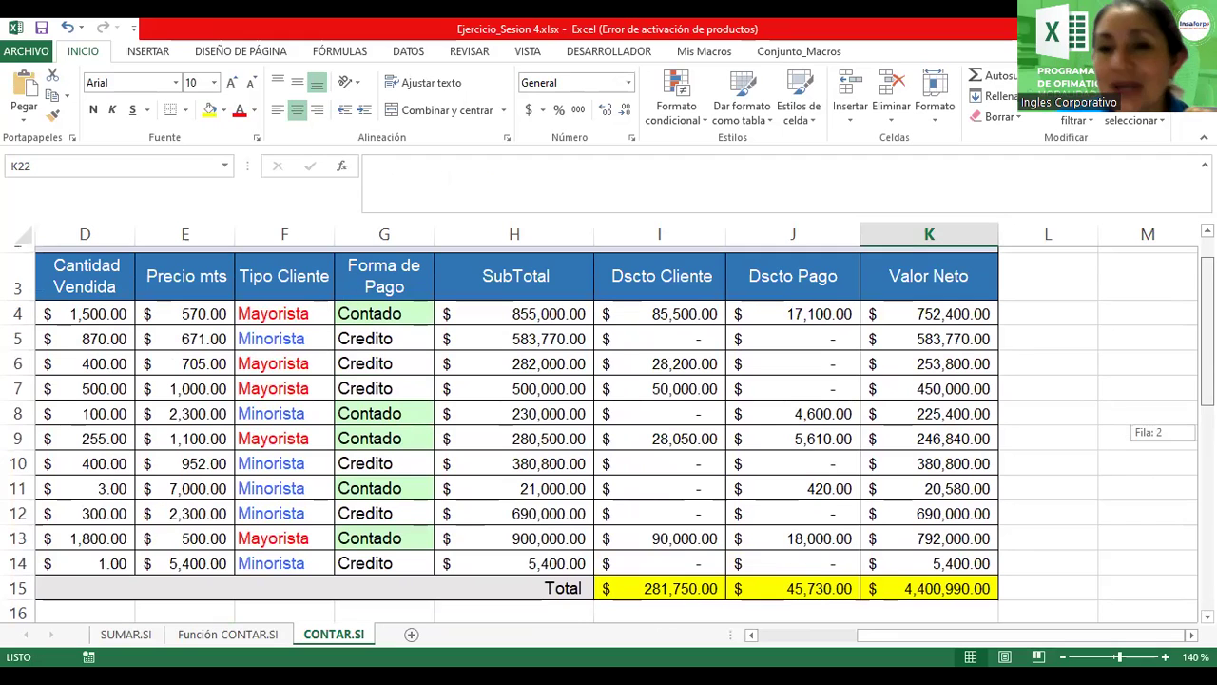
Step: Enter =CONTAR.SI(F4:F14;"Minorista") in K22, counting 6 retail clients
left_click_drag(1206, 432, 1206, 487)
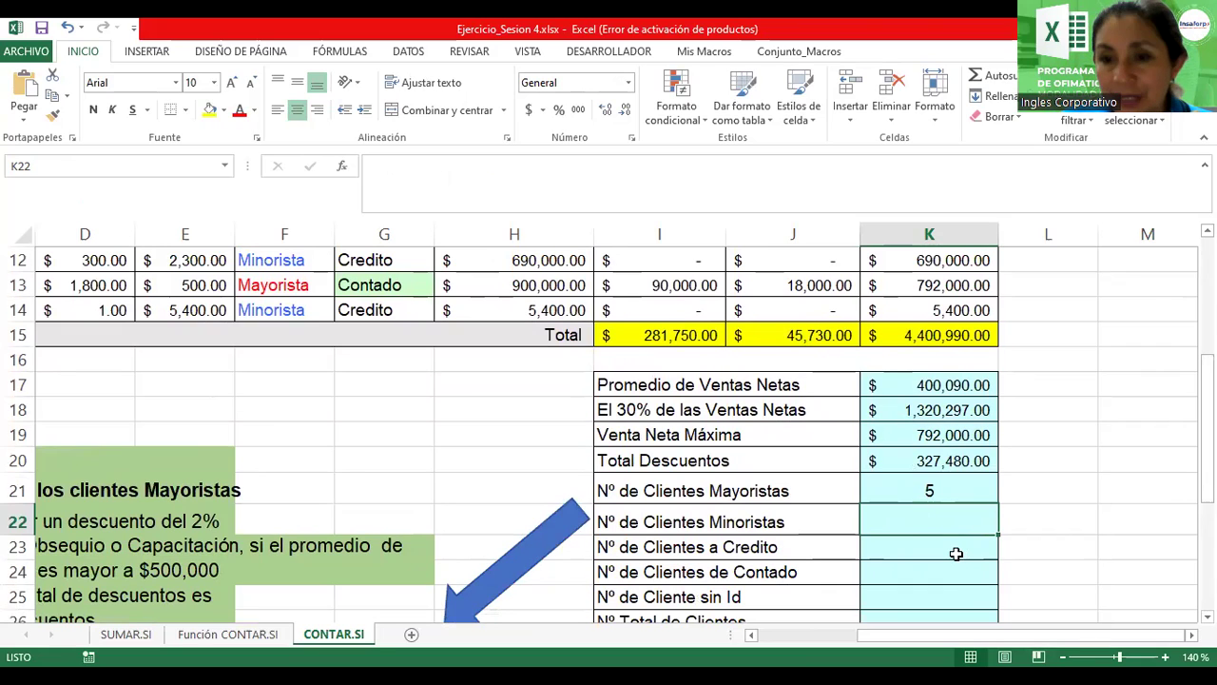
type("=")
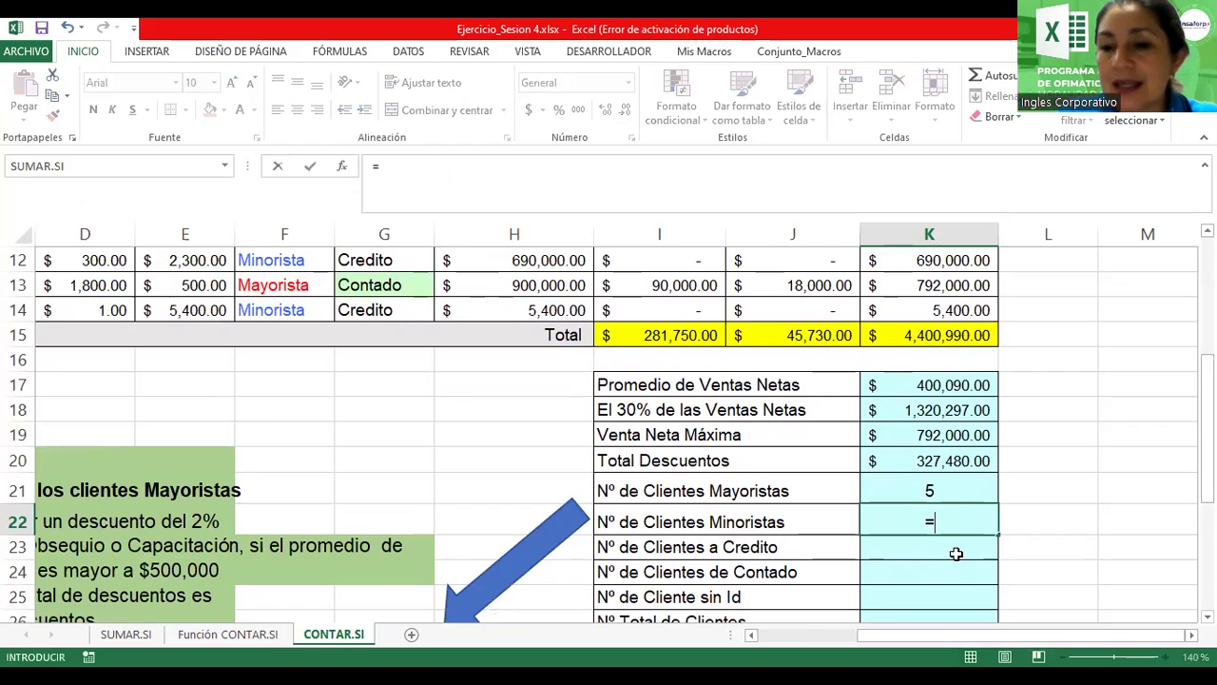
type("contar.si(")
scroll(279, 342, "up", 4)
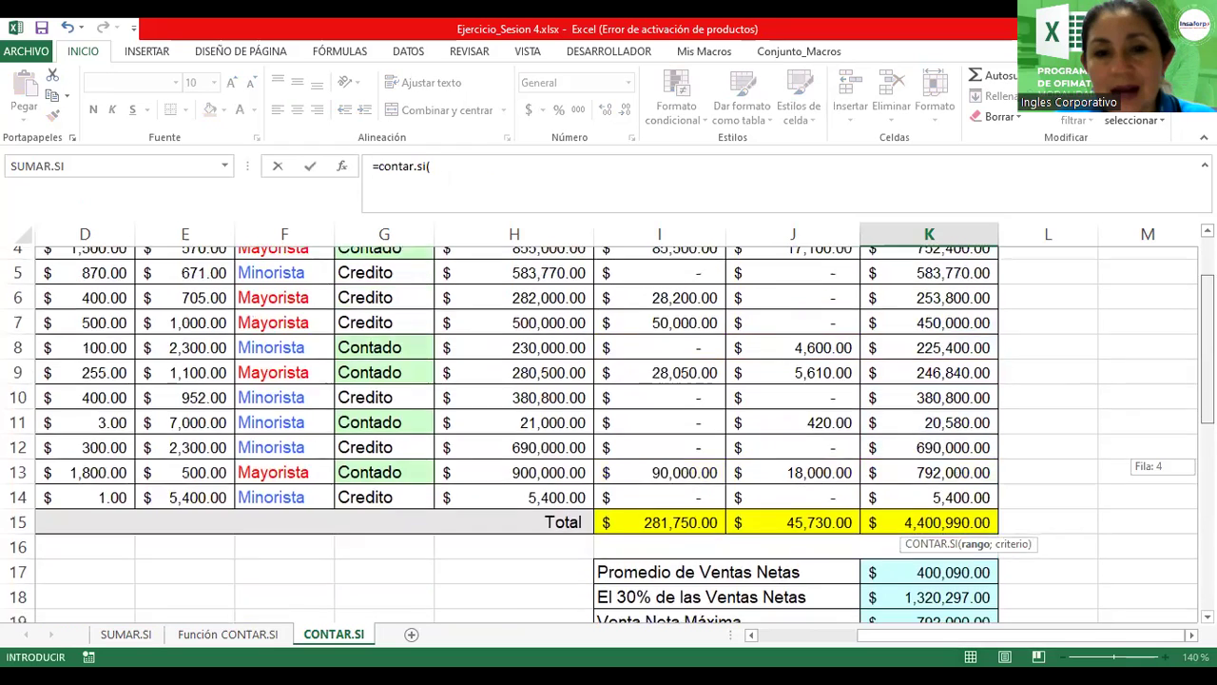
left_click(278, 342)
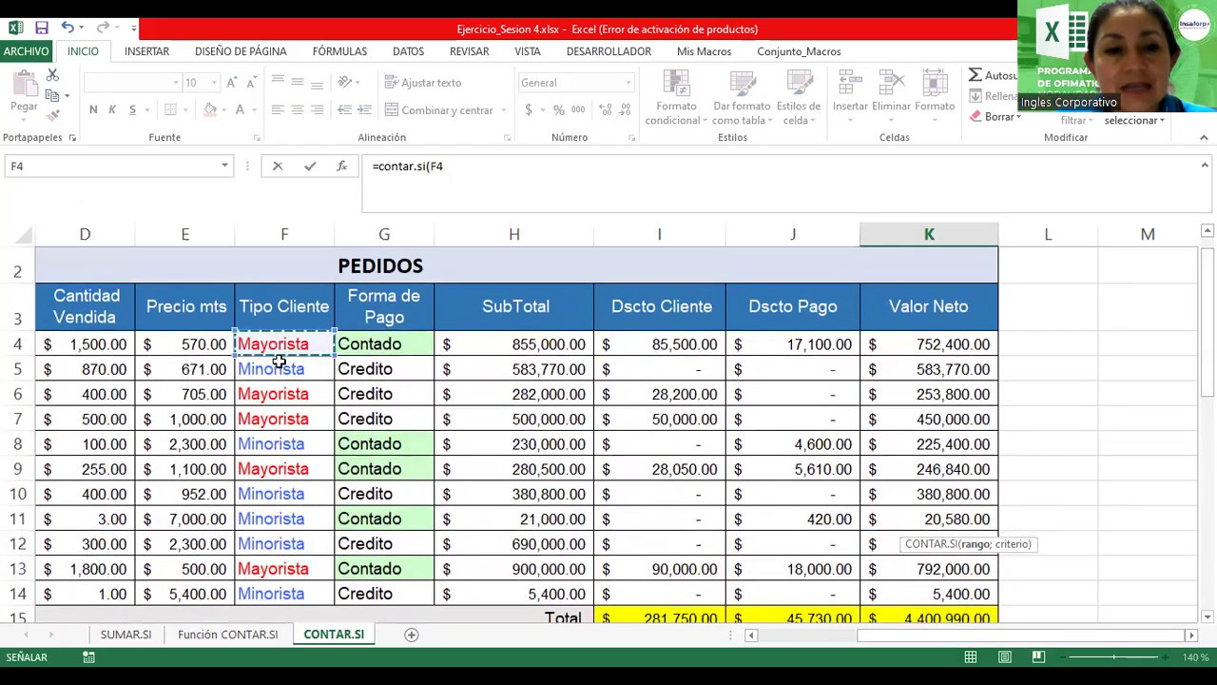
left_click_drag(279, 361, 279, 594)
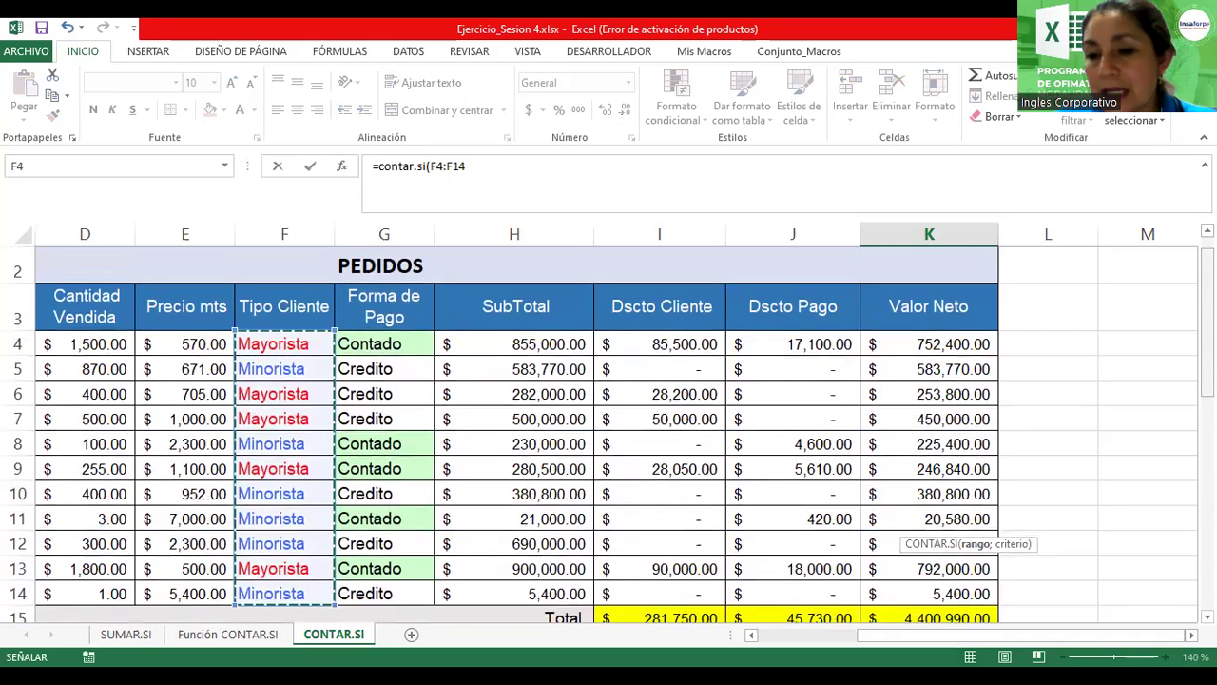
scroll(994, 562, "down", 3)
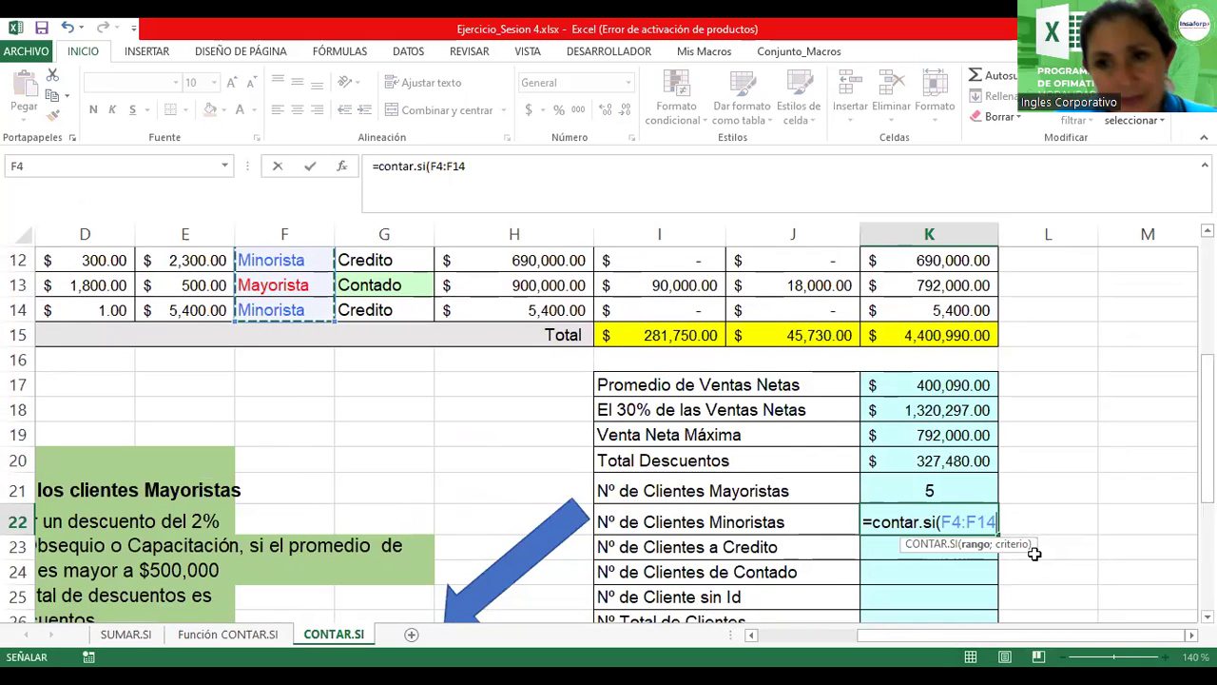
type(";")
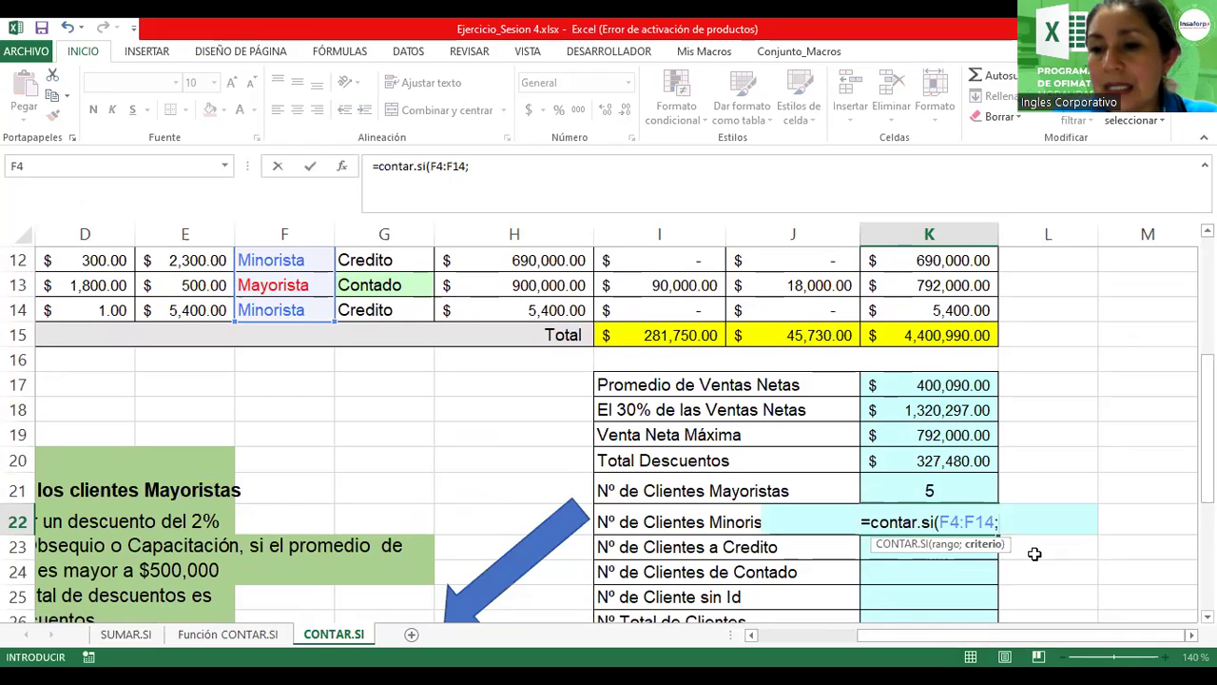
type("\"Minotir")
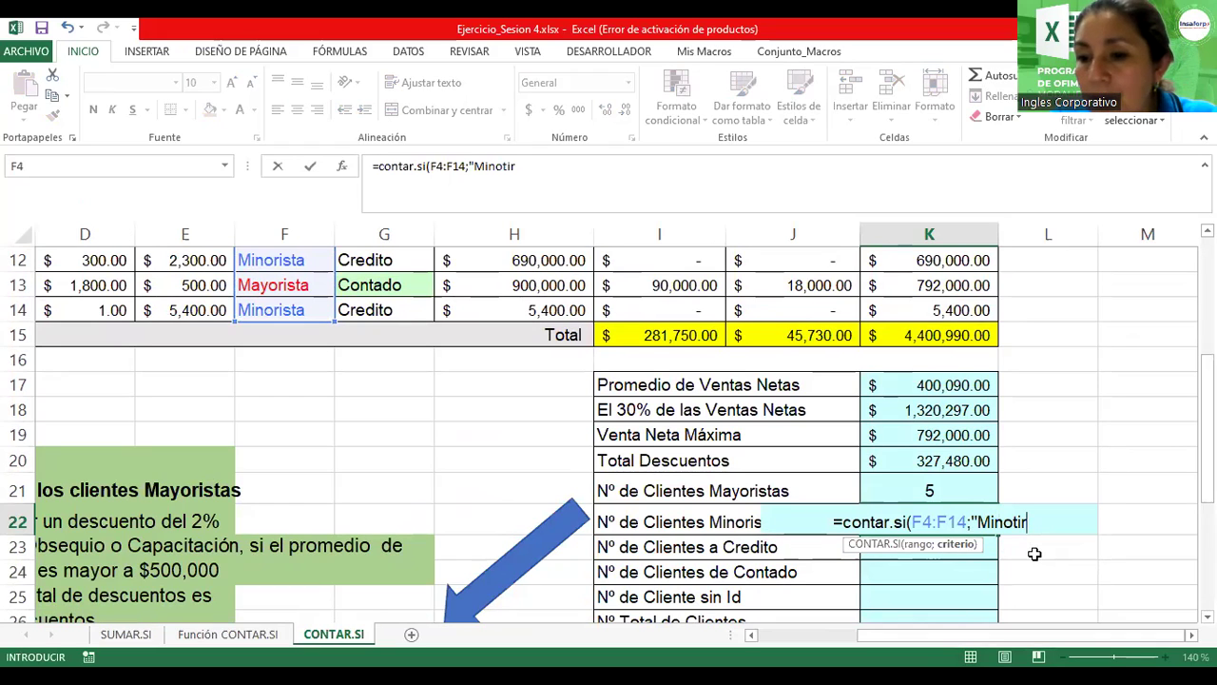
key("BackSpace")
key("BackSpace")
key("BackSpace")
type("rista\")")
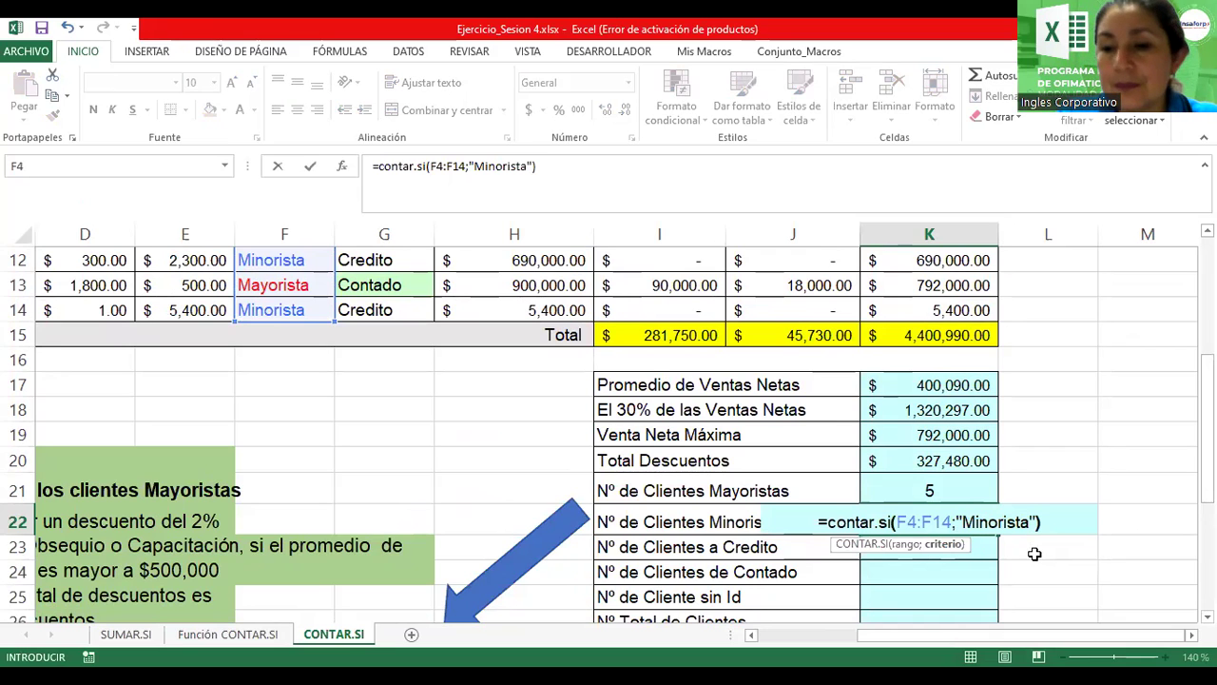
key("Return")
double_click(911, 513)
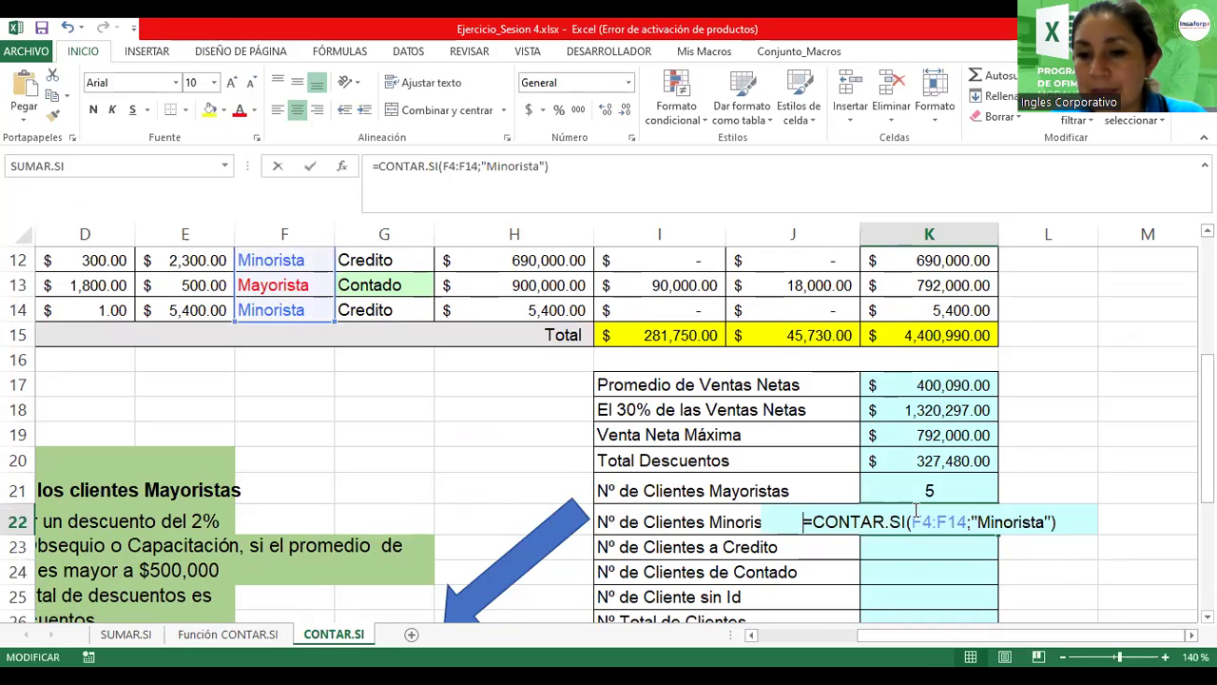
scroll(609, 434, "down", 5)
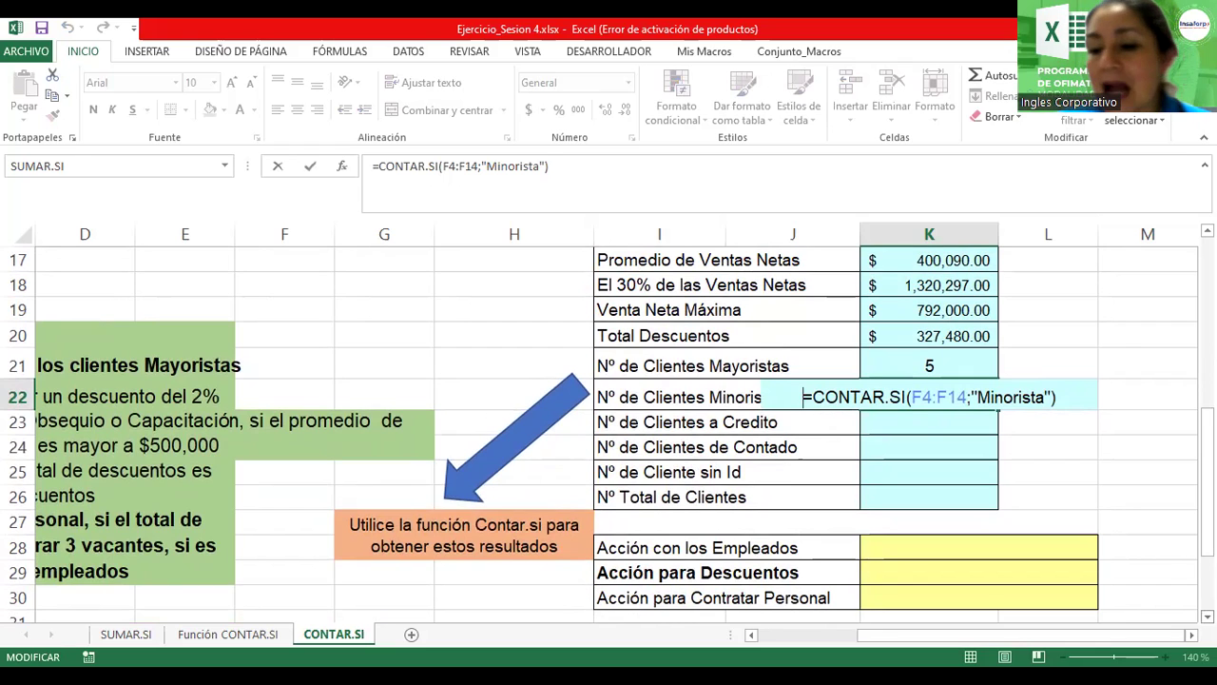
key("Return")
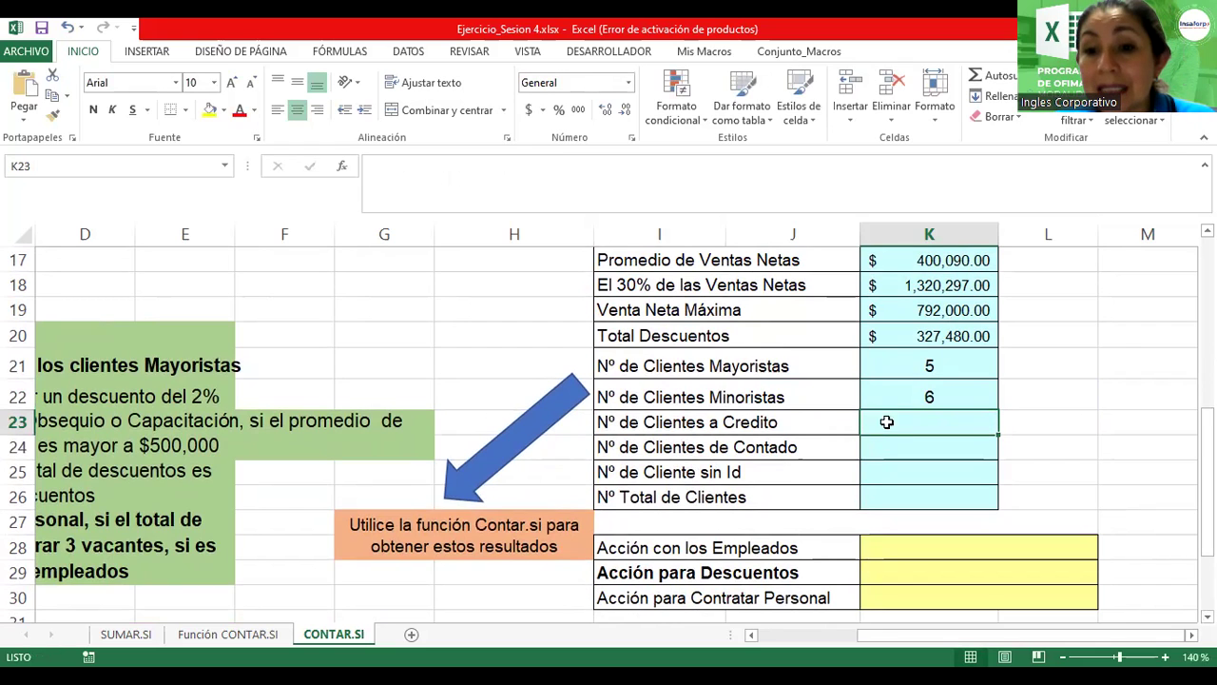
Step: Enter =CONTAR.SI(G4:G14;"Credito") in K23, showing 6 credit clients
type("=")
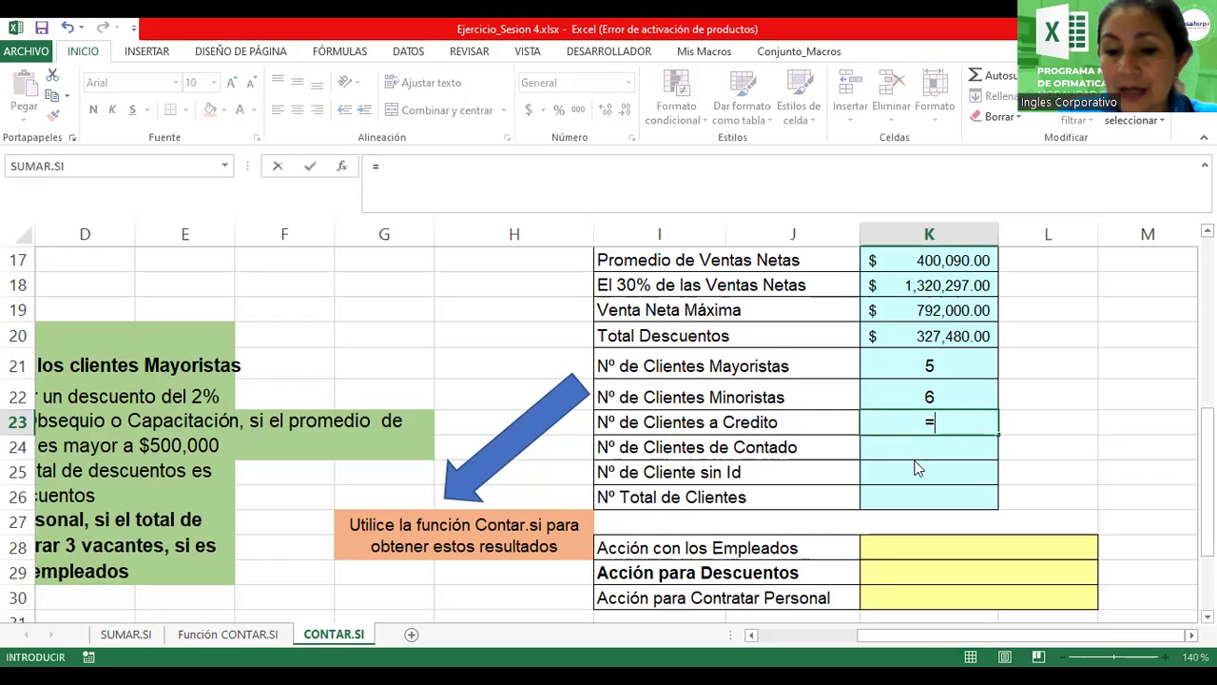
type("contar.si(")
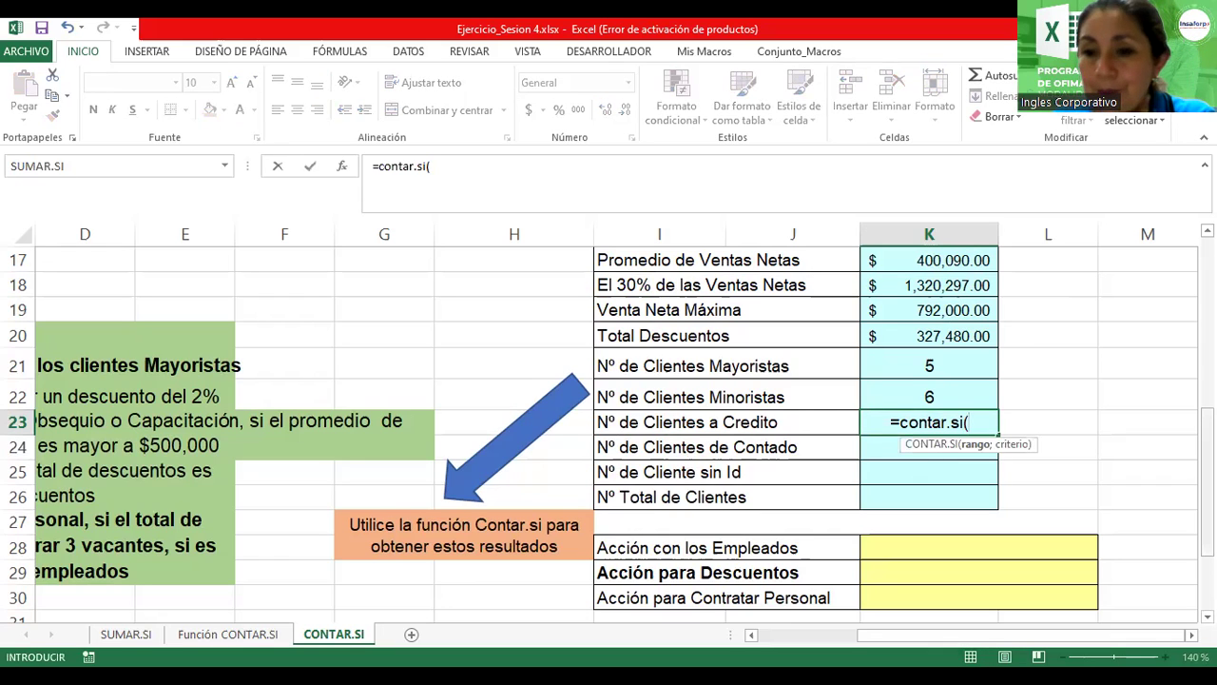
scroll(1127, 457, "up", 2)
scroll(1127, 456, "up", 3)
scroll(1127, 457, "up", 1)
left_click(375, 362)
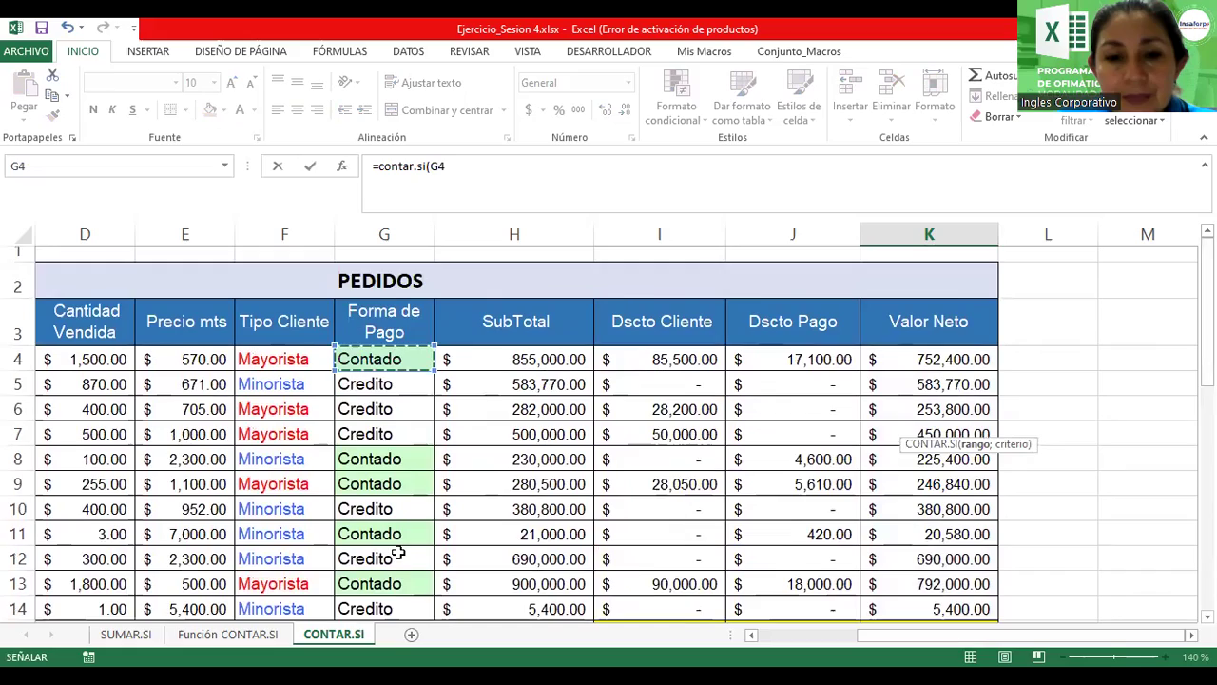
left_click(384, 609, "shift")
scroll(385, 609, "down", 1)
scroll(385, 609, "down", 1)
scroll(1129, 584, "down", 1)
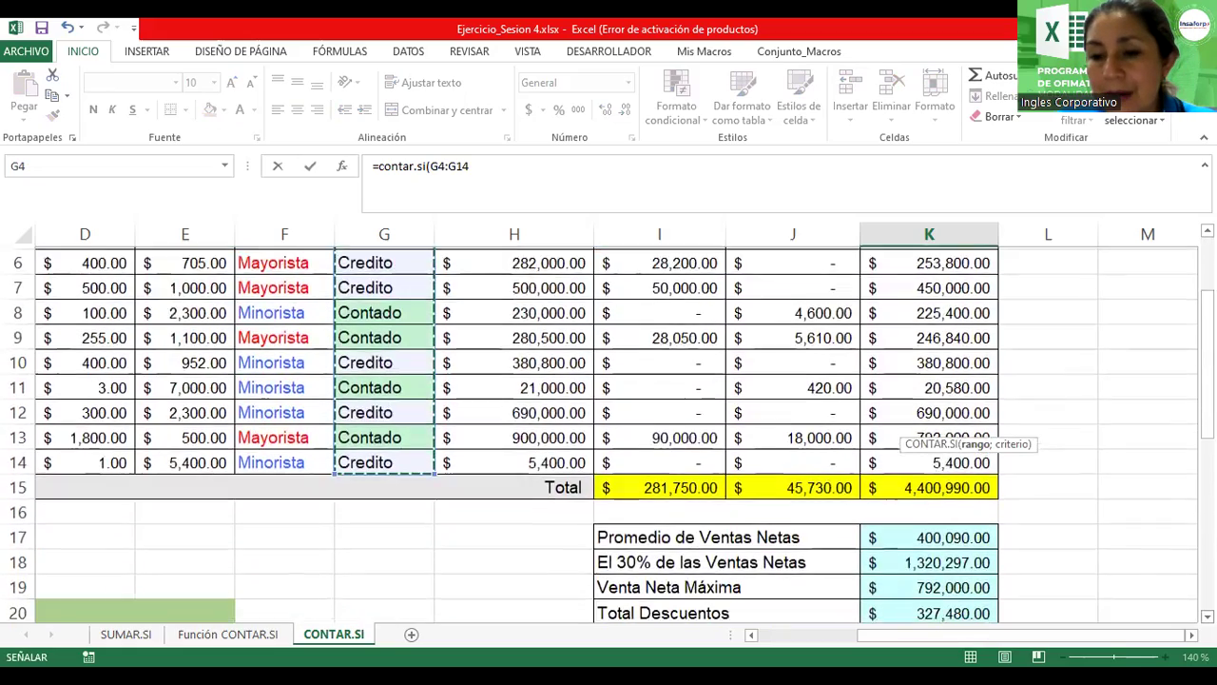
scroll(1129, 584, "down", 1)
scroll(1129, 584, "down", 1)
scroll(1129, 584, "down", 1)
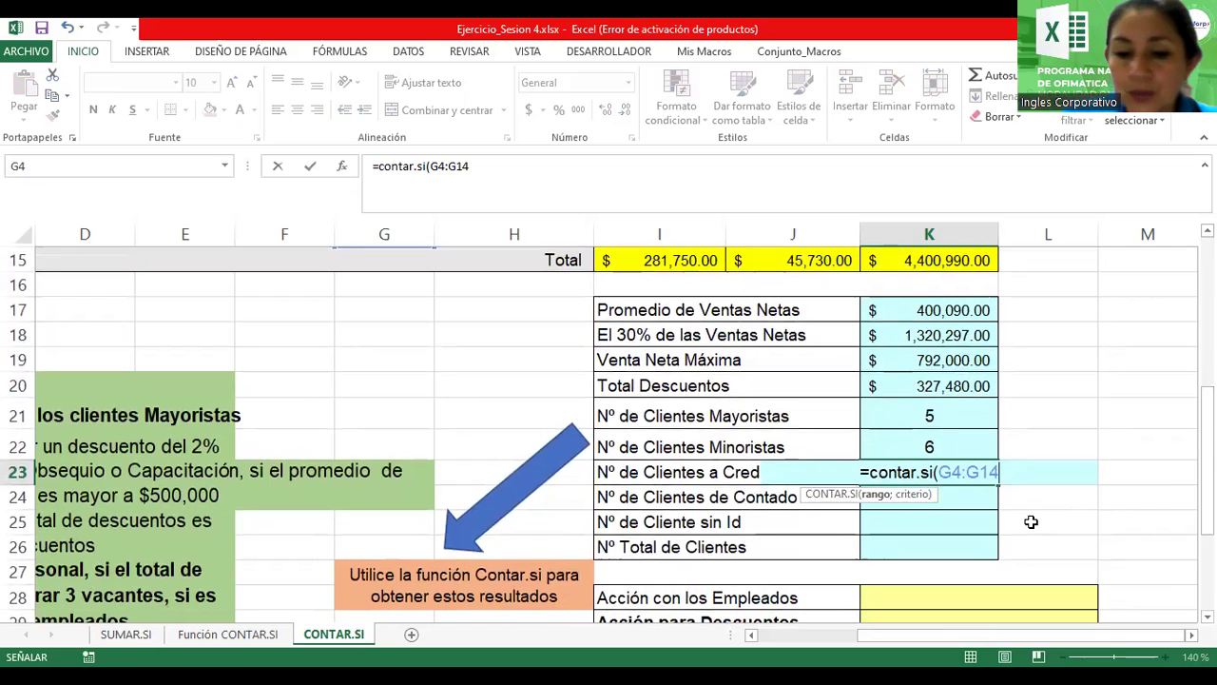
type(";\"")
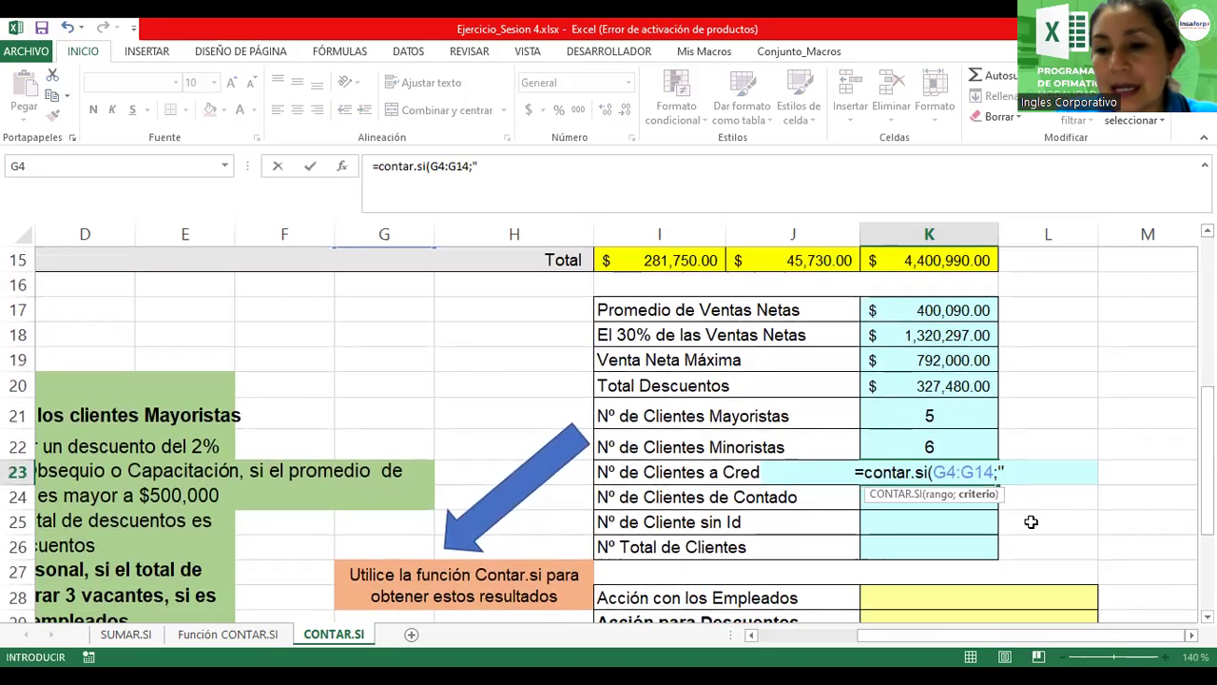
type("Credito\")")
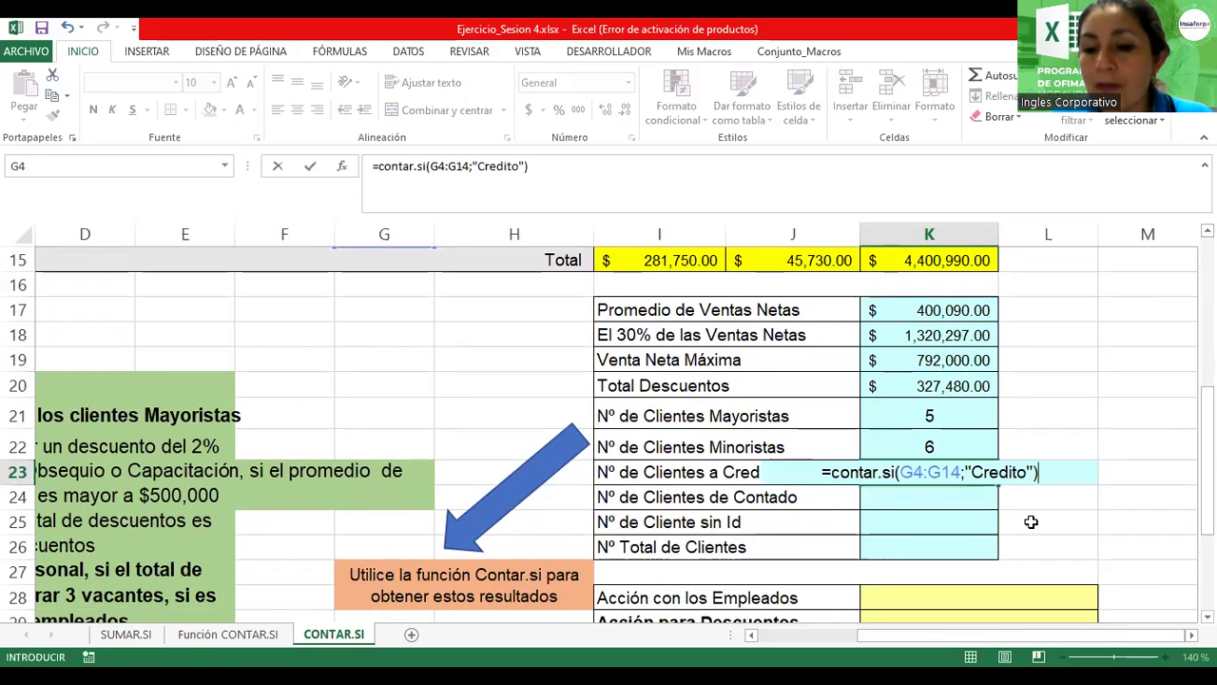
key("Return")
key("Up")
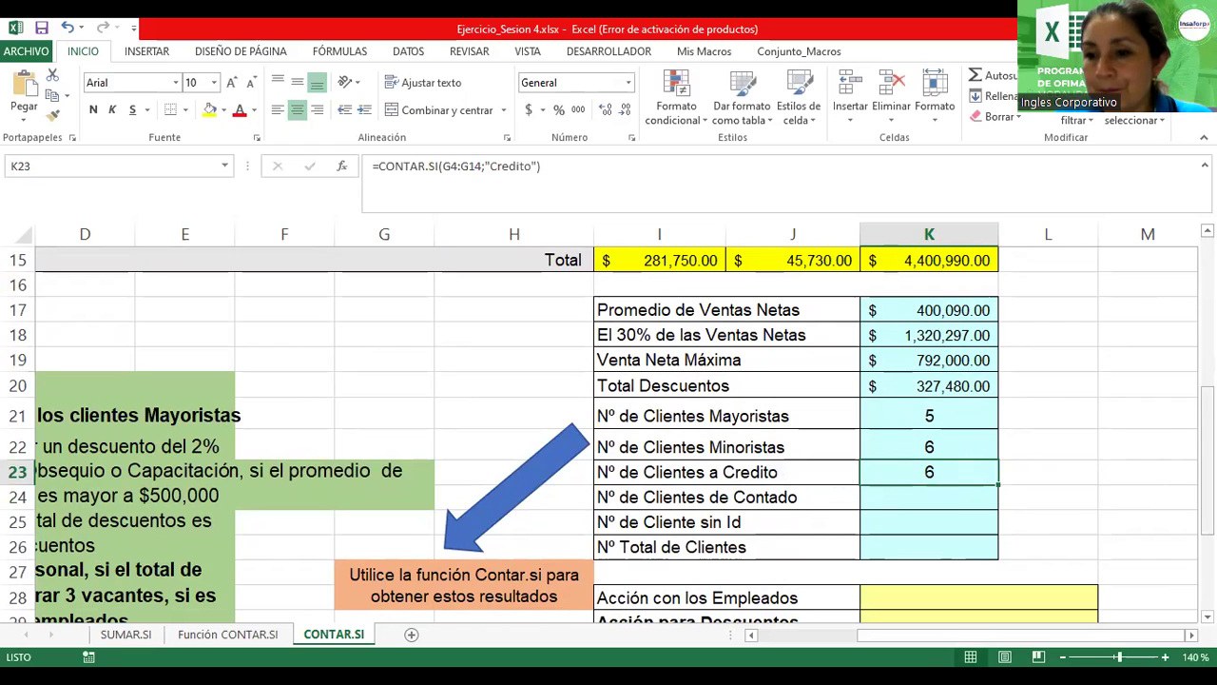
scroll(609, 434, "down", 1)
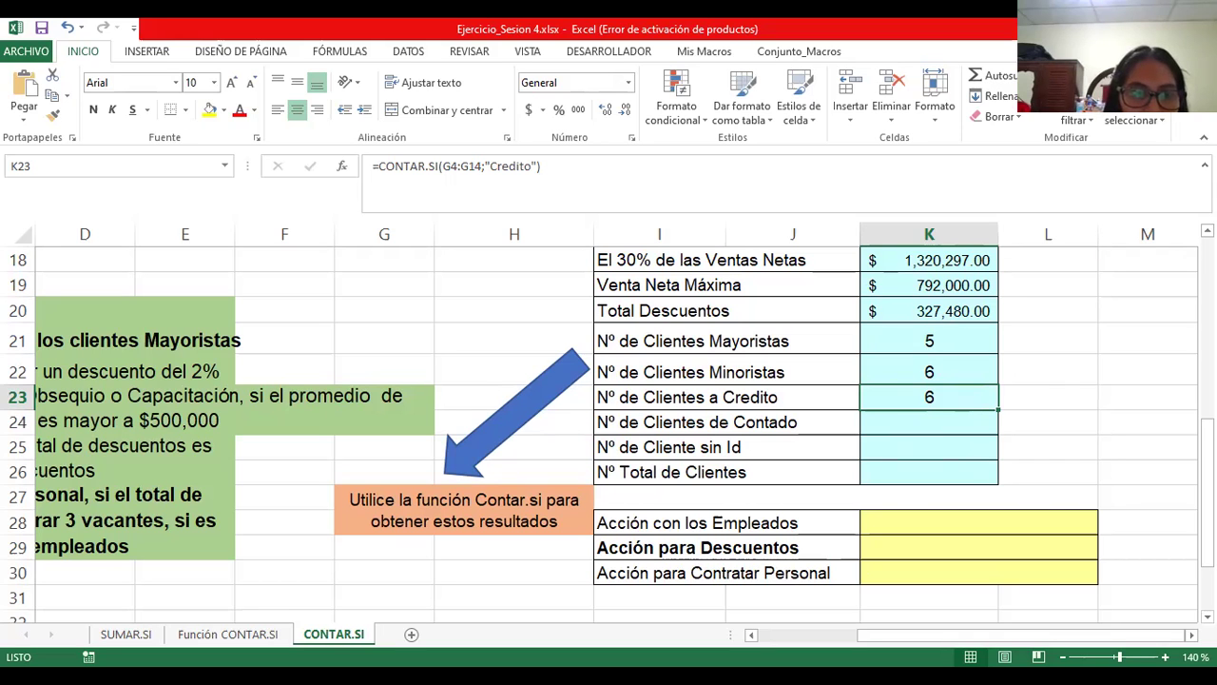
Step: Confirm the K17 average of 400,090.00 and reopen K18's =K15*30% formula for review
scroll(921, 424, "up", 1)
scroll(1050, 316, "up", 1)
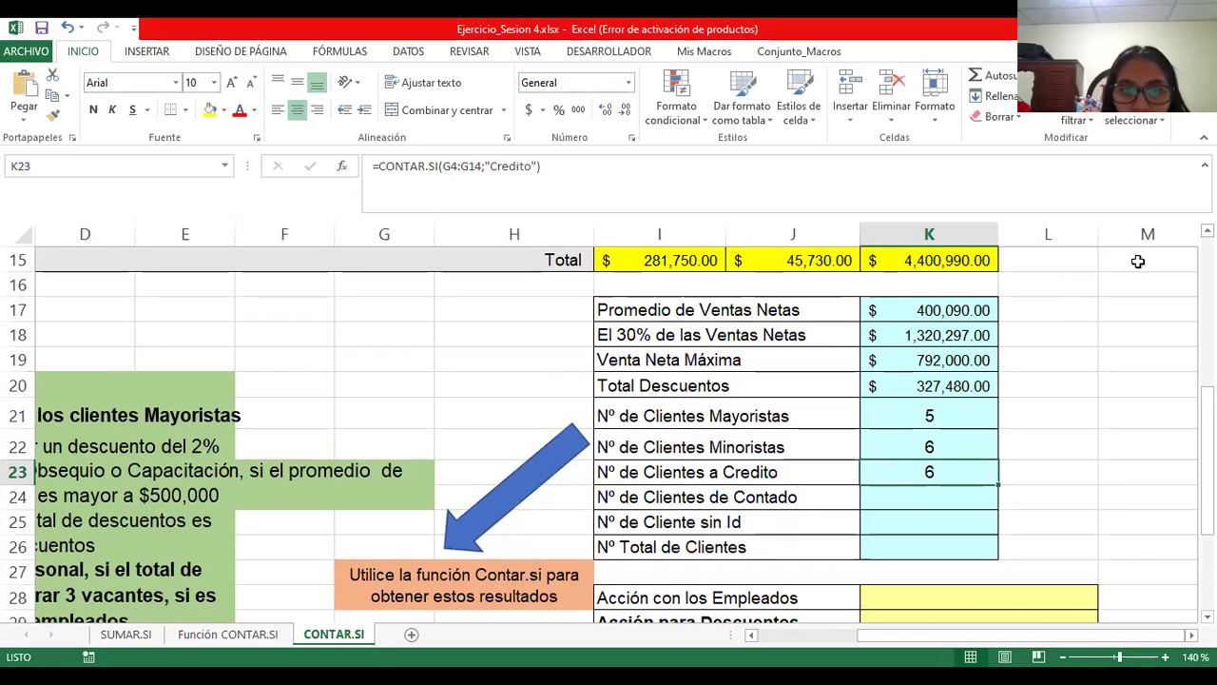
left_click(1208, 230)
scroll(908, 362, "up", 1)
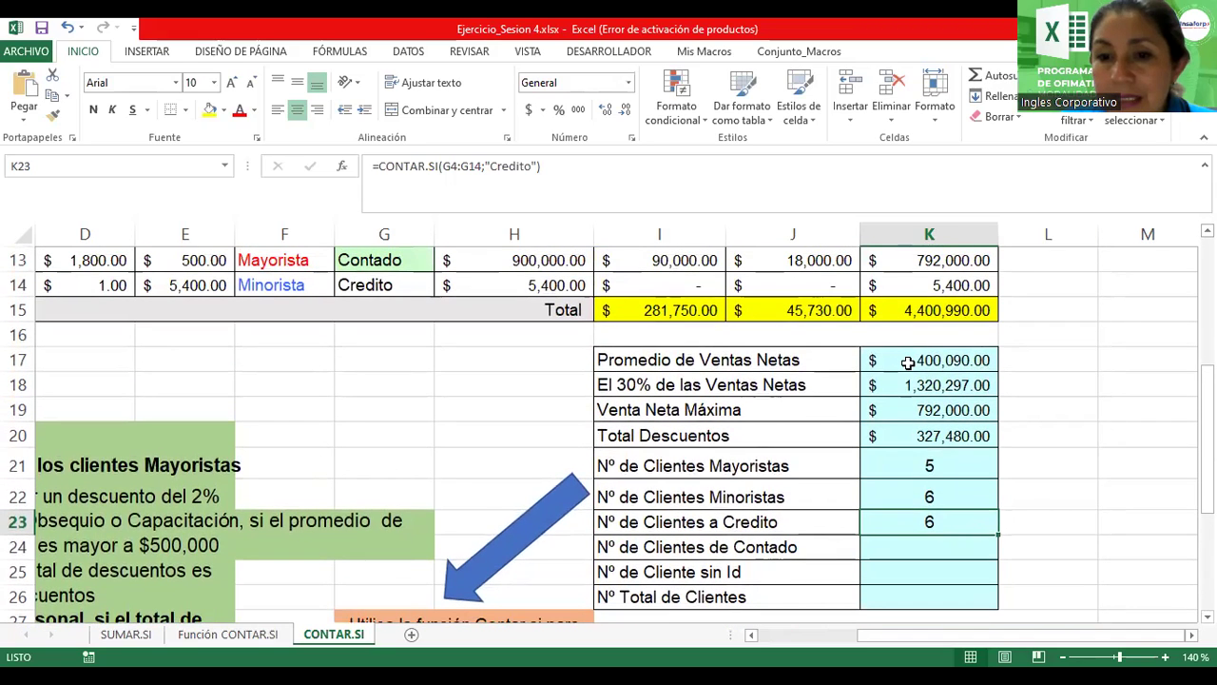
left_click(908, 361)
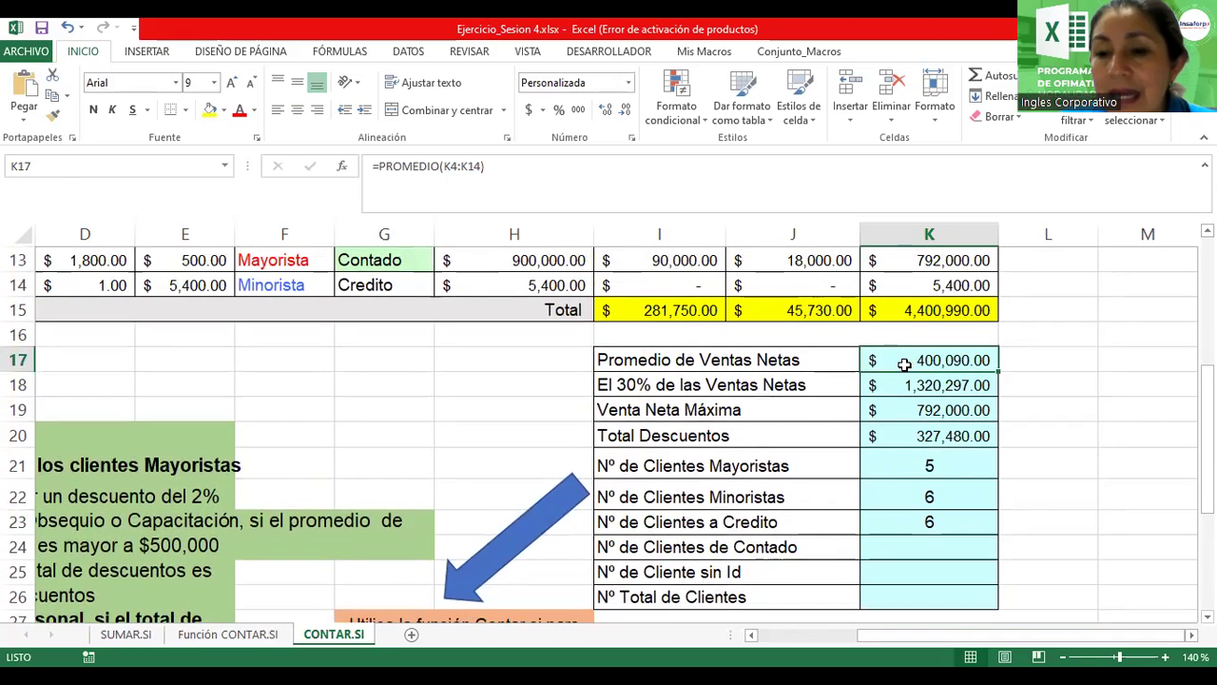
double_click(909, 361)
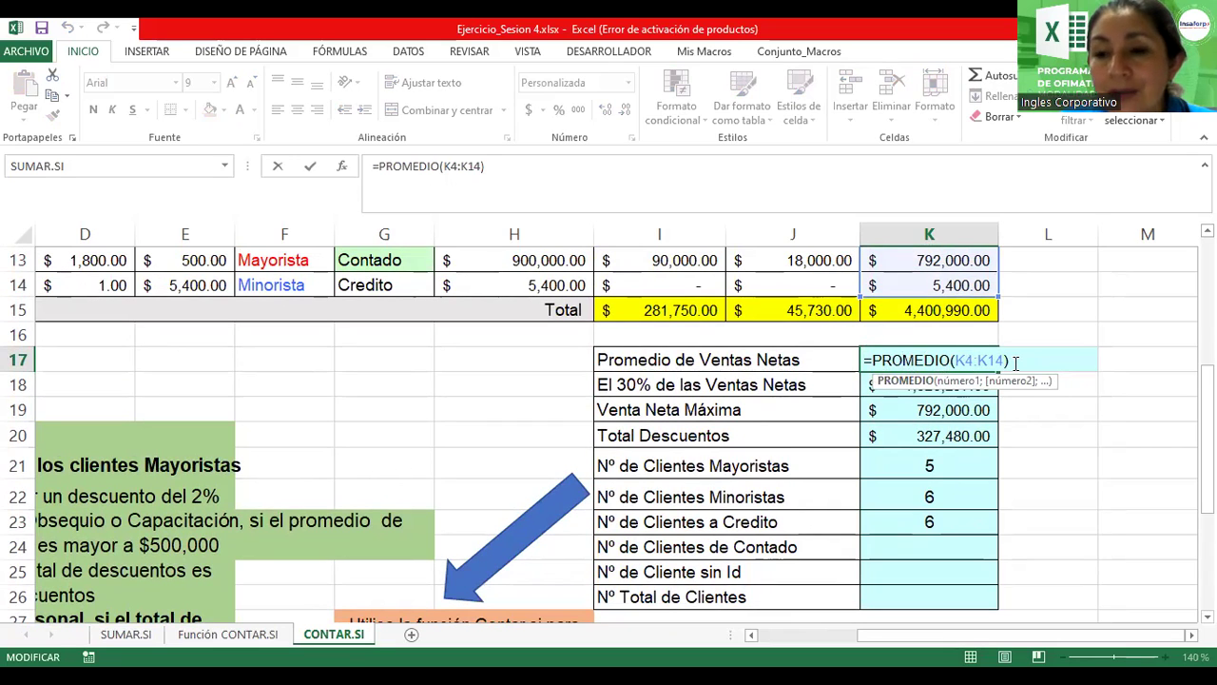
left_click_drag(1207, 457, 1206, 383)
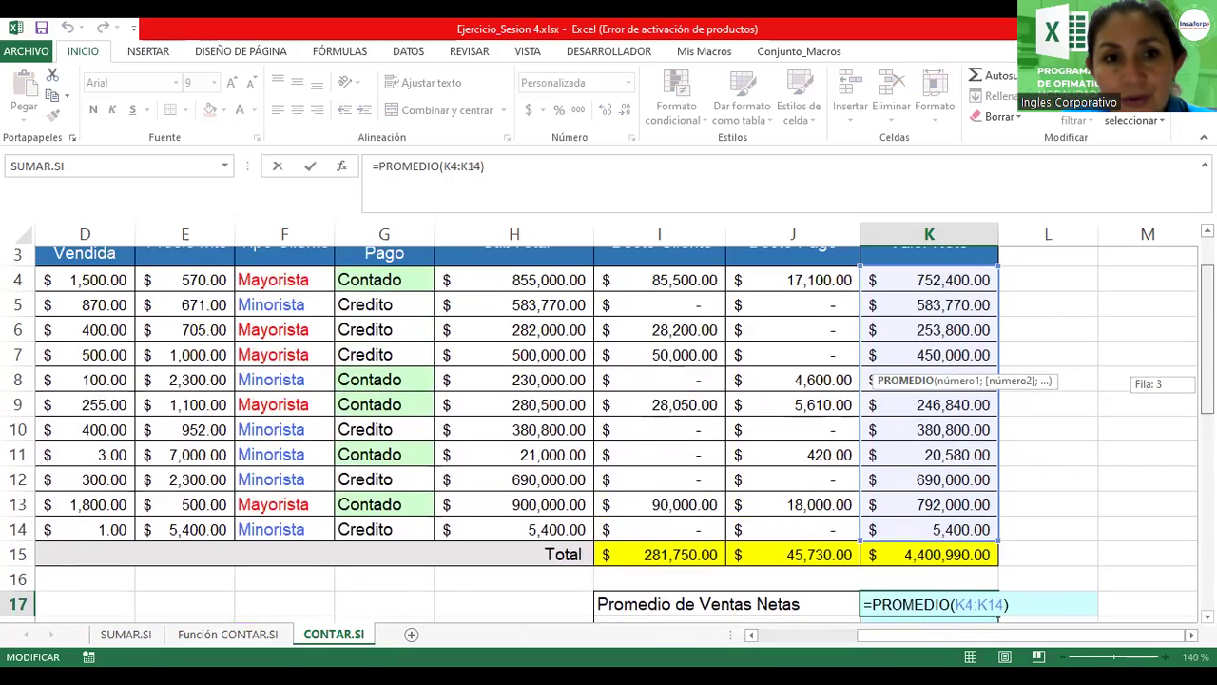
left_click_drag(1206, 383, 1206, 439)
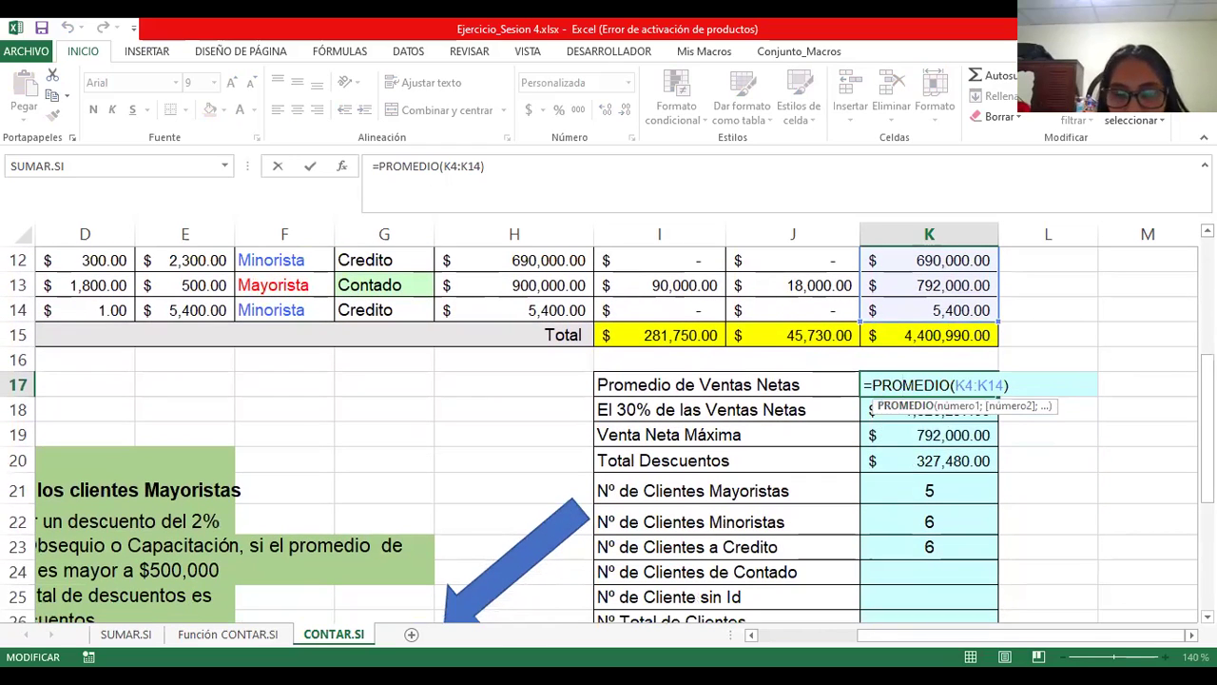
key("Return")
double_click(933, 410)
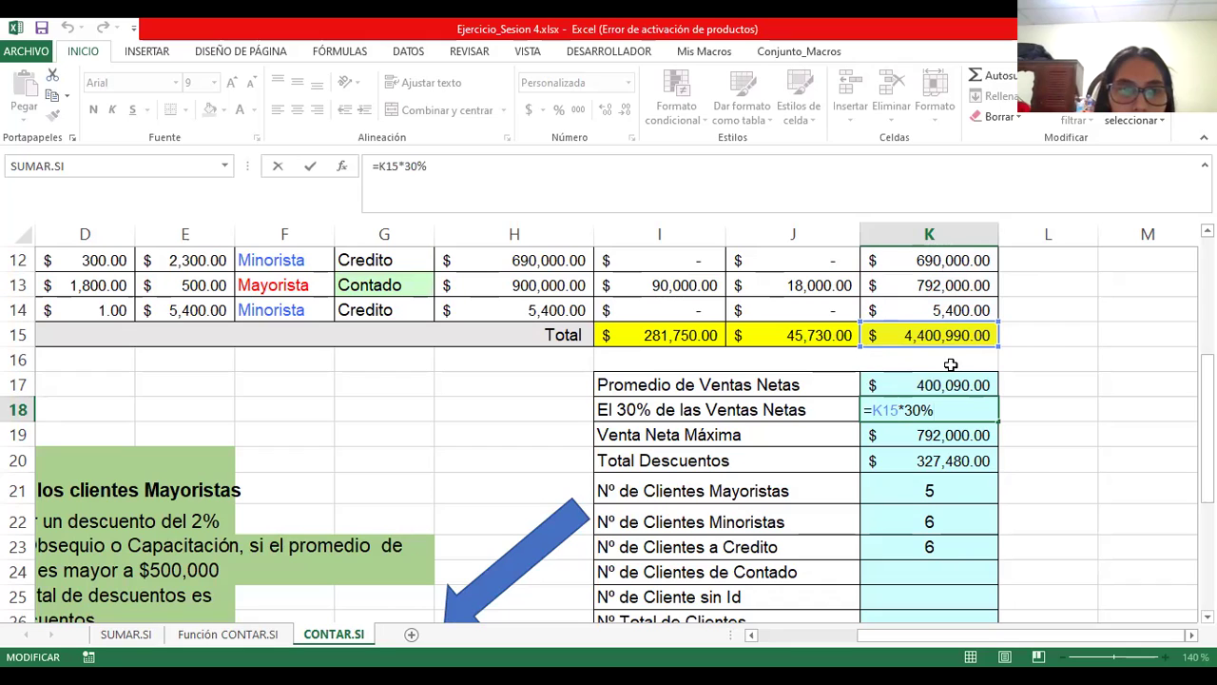
Step: Confirm K18 and K19's =MAX(K4:K14) formula, zooming the sheet to 120%
key("Return")
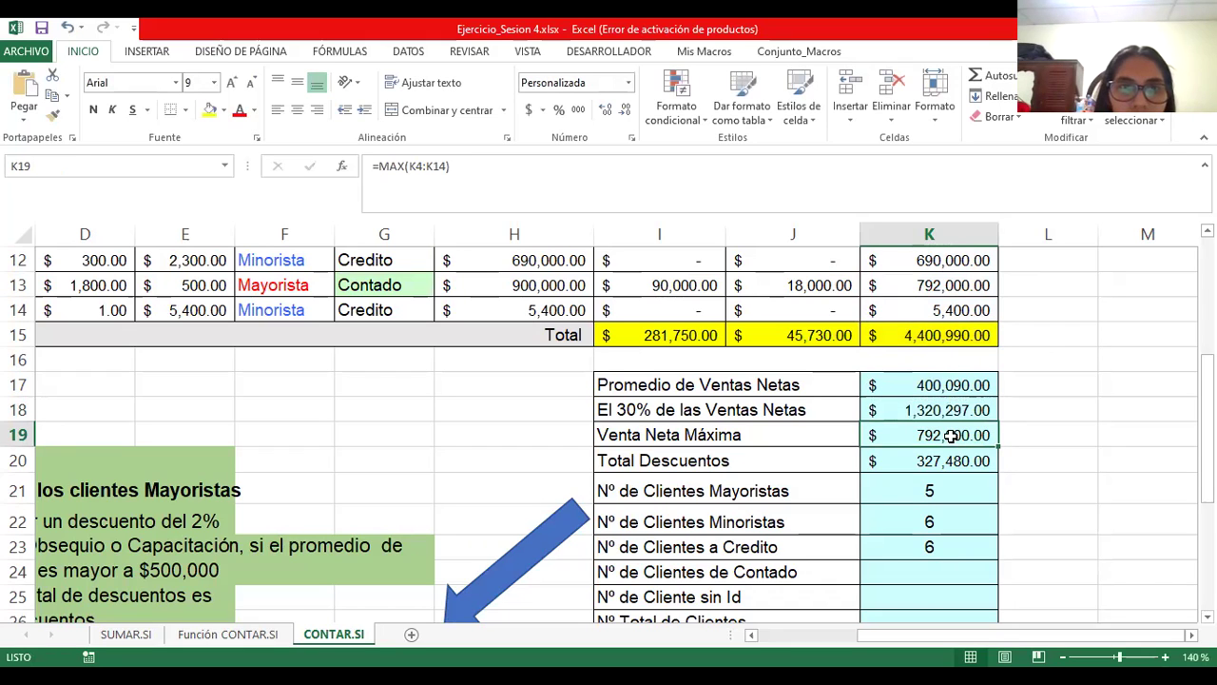
double_click(899, 438)
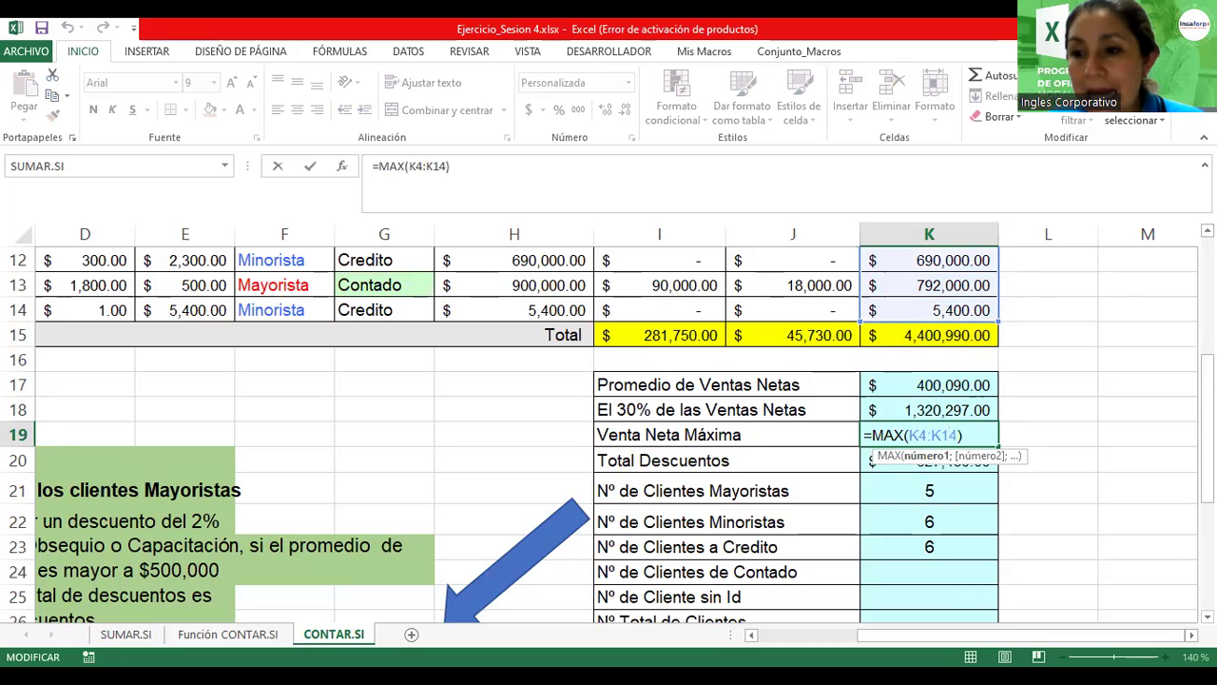
scroll(608, 428, "up", 3)
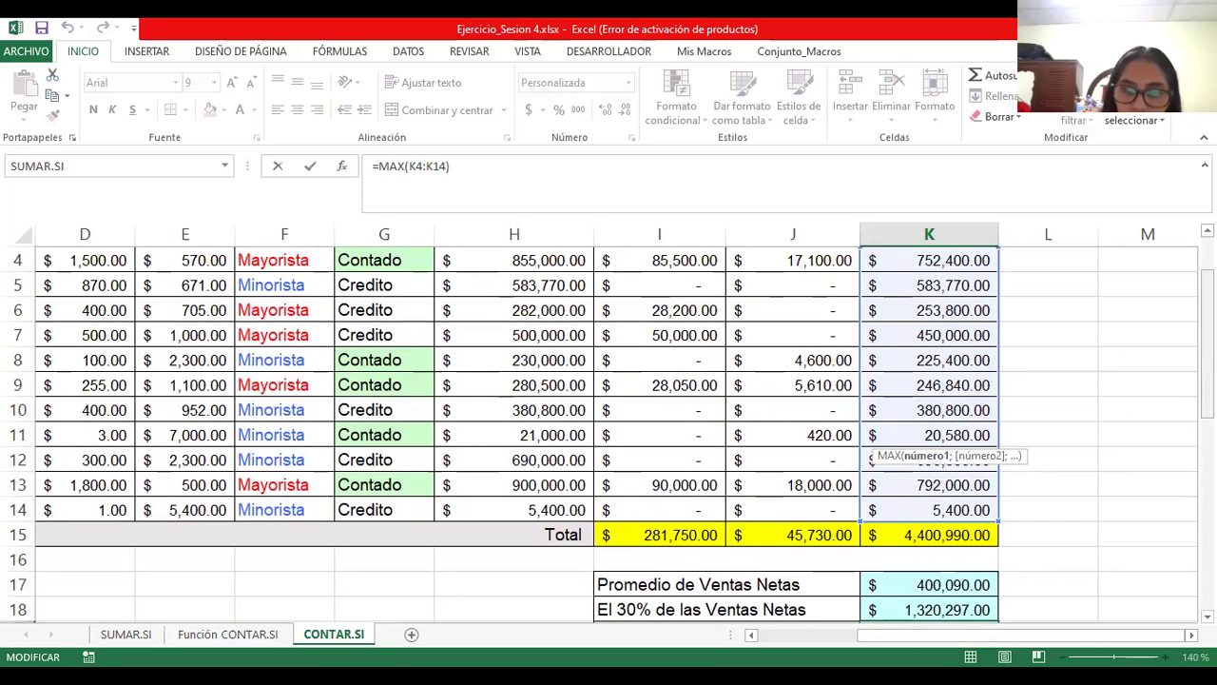
key("Return")
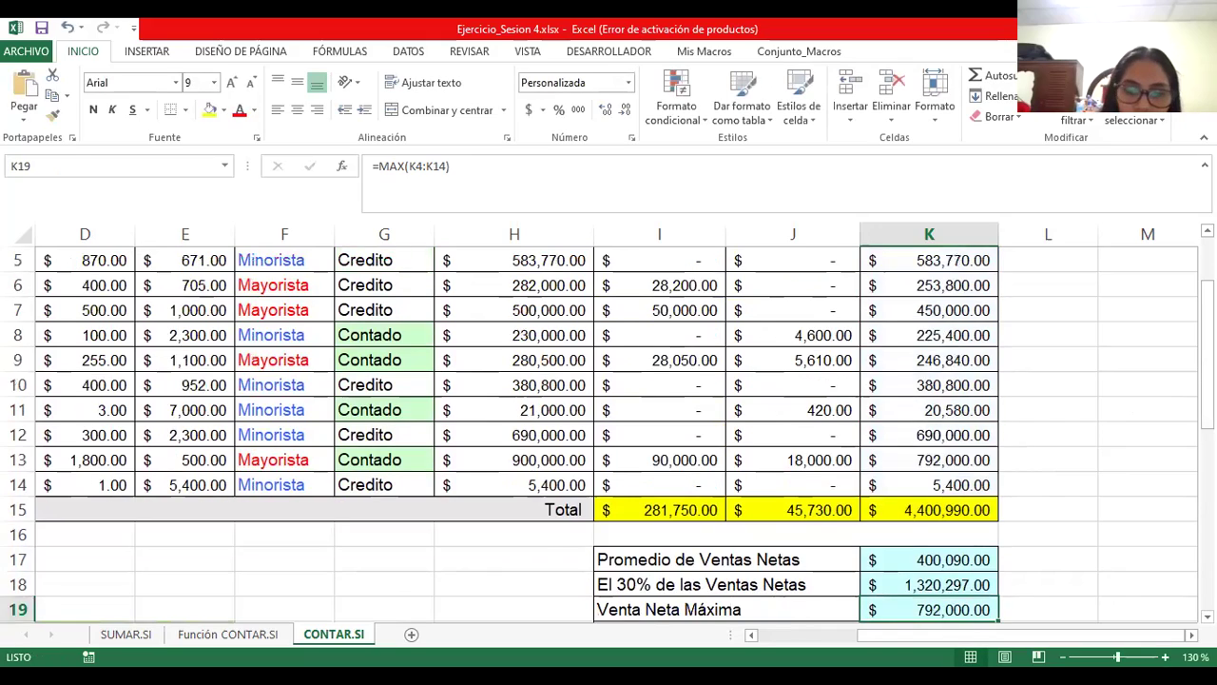
left_click(1064, 657)
left_click(1062, 656)
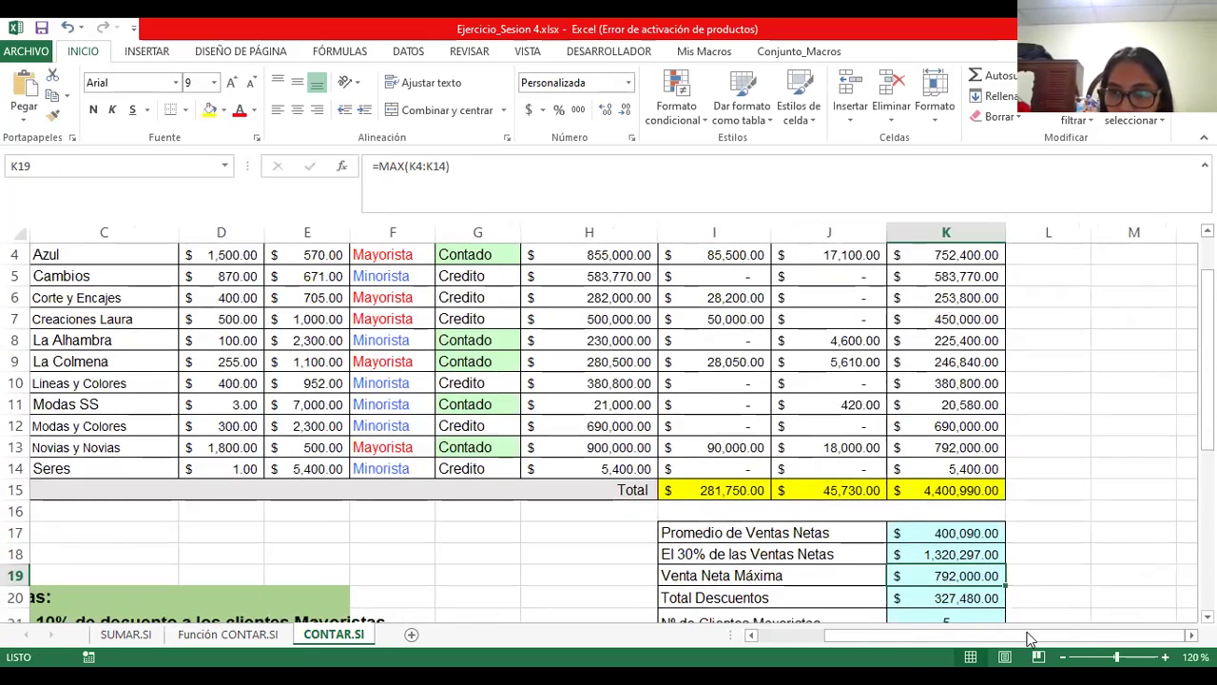
double_click(960, 575)
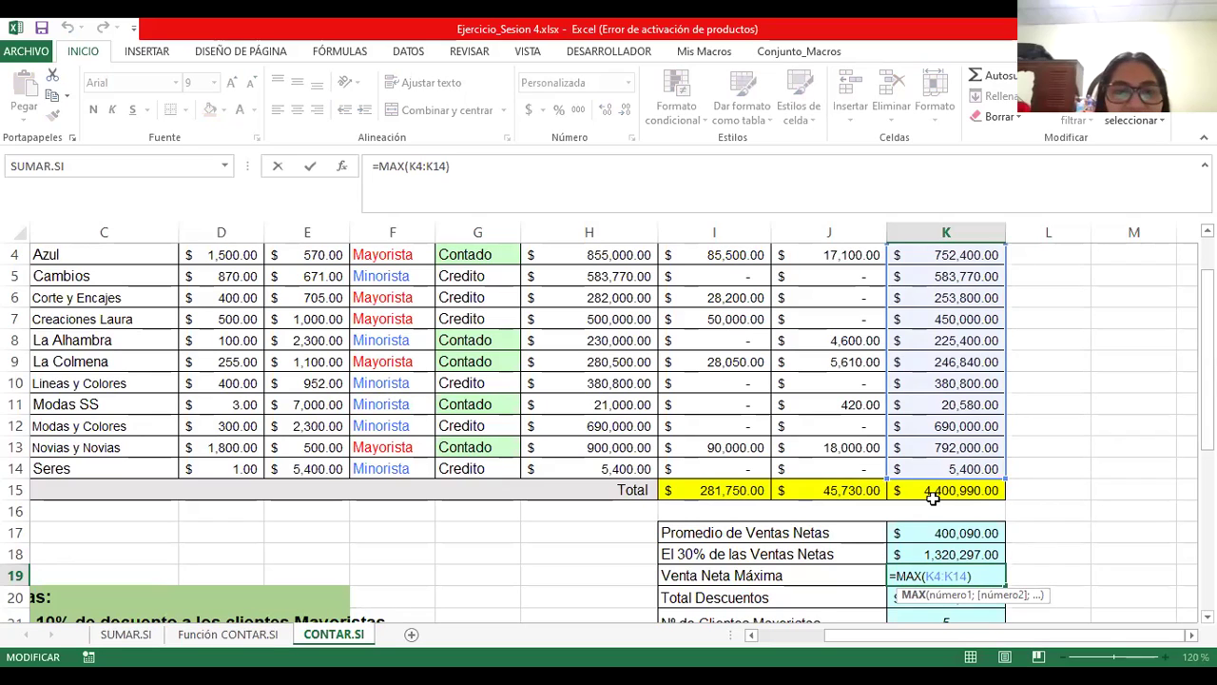
key("Return")
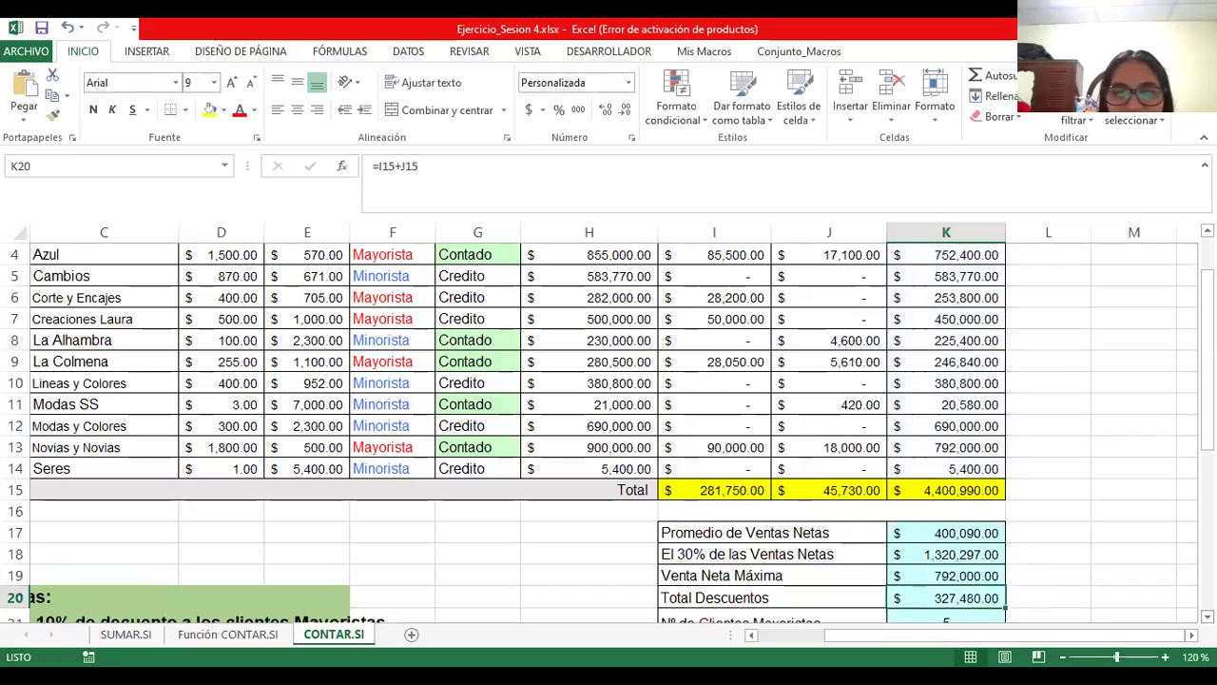
Step: Check the CONTAR.SI count formulas in K22 and K23
scroll(609, 428, "down", 1)
scroll(608, 428, "down", 1)
scroll(609, 428, "down", 2)
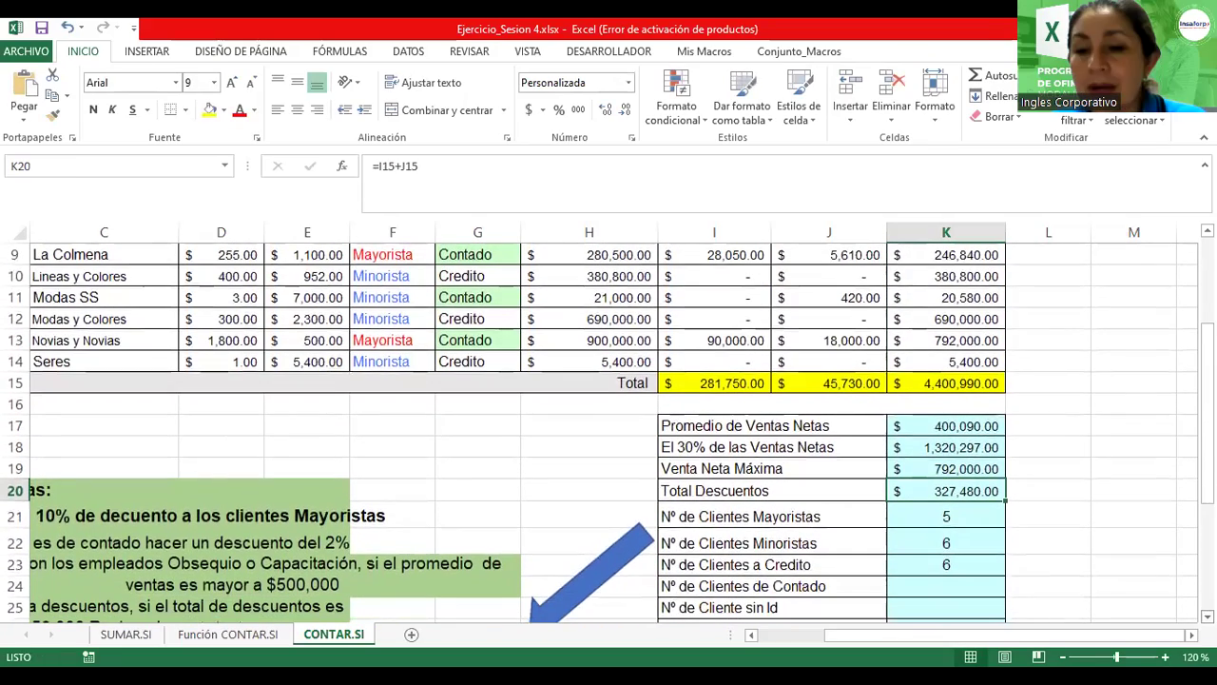
left_click(930, 542)
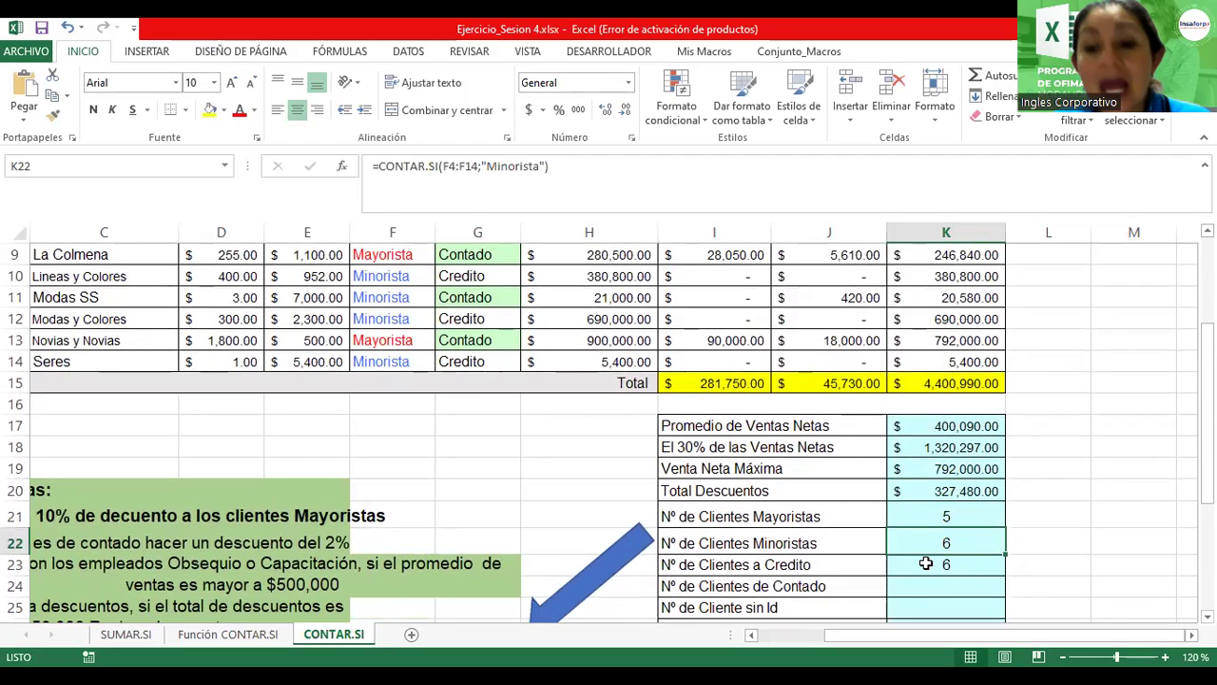
left_click(924, 567)
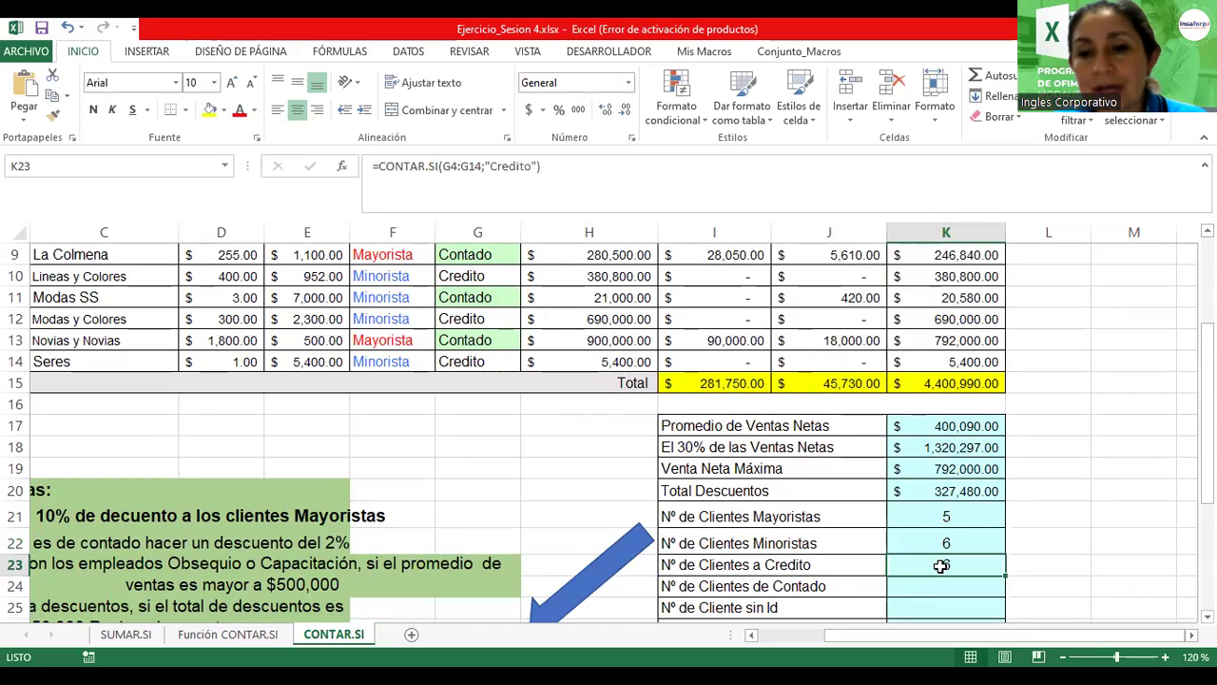
scroll(941, 566, "down", 1)
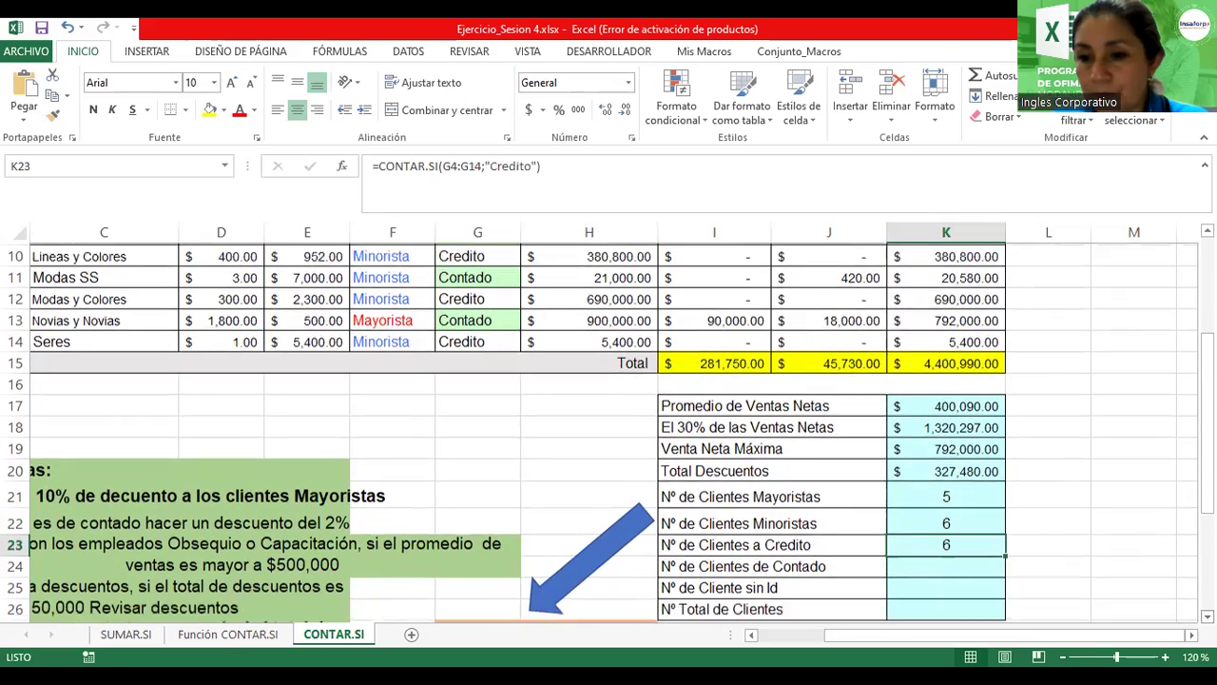
scroll(657, 439, "down", 2)
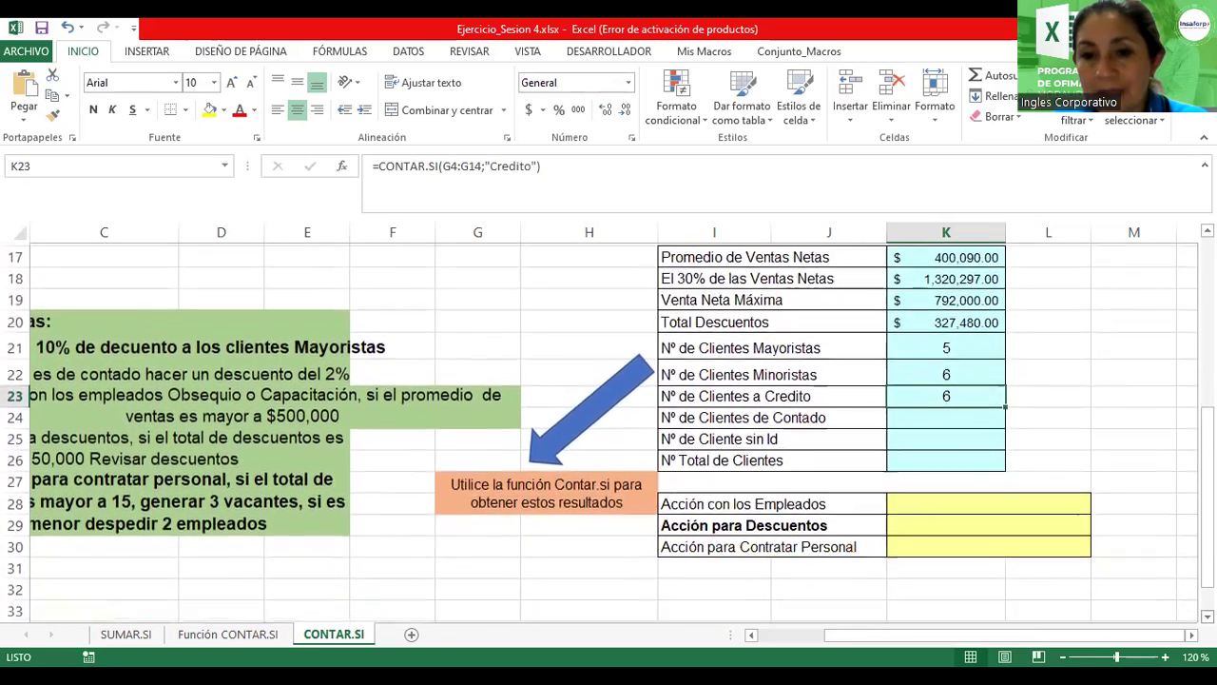
left_click(902, 456)
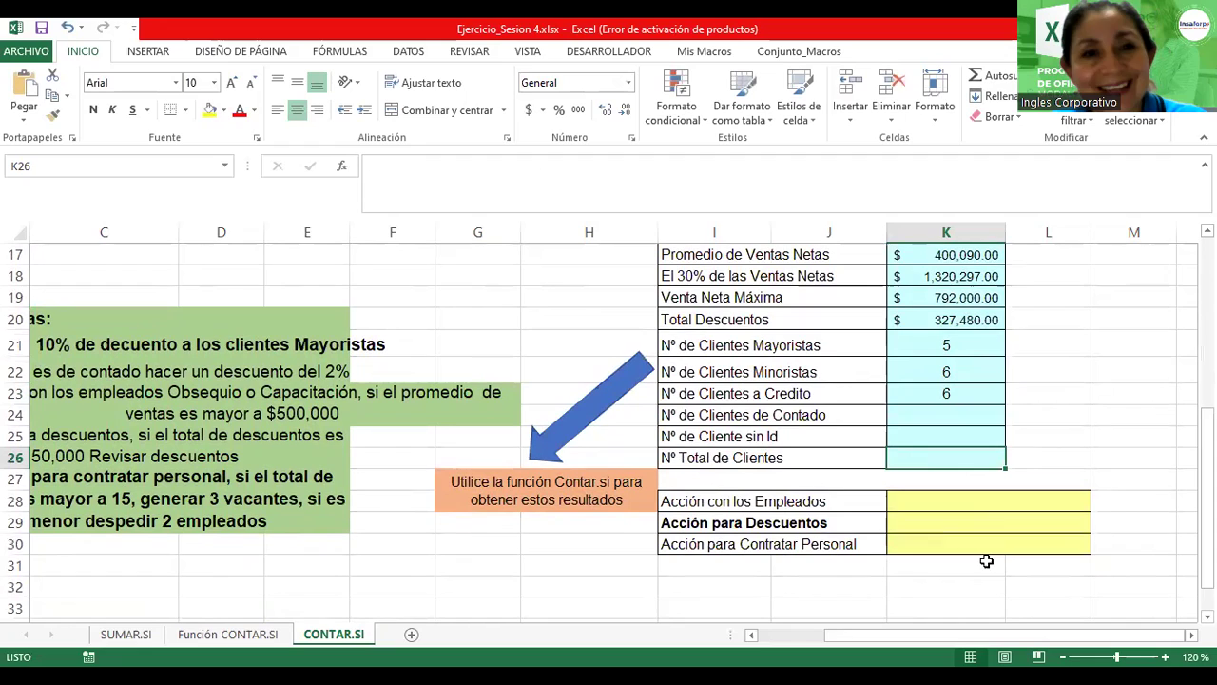
scroll(1021, 605, "left", 2)
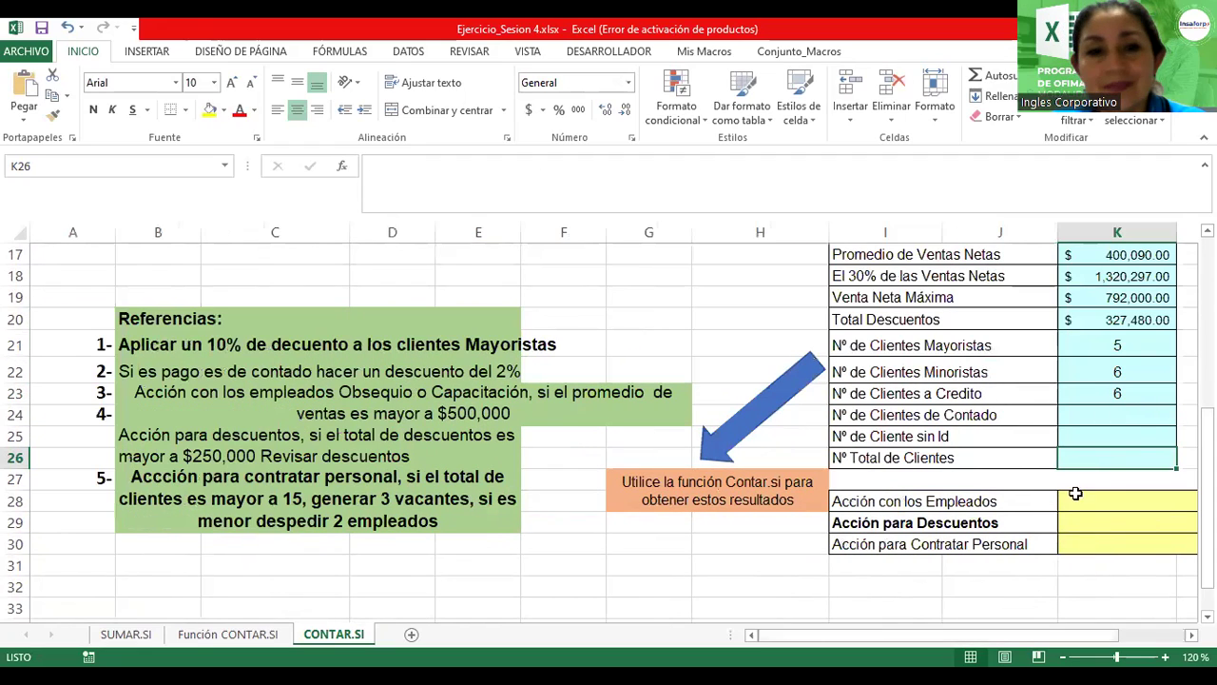
left_click_drag(1206, 533, 1206, 470)
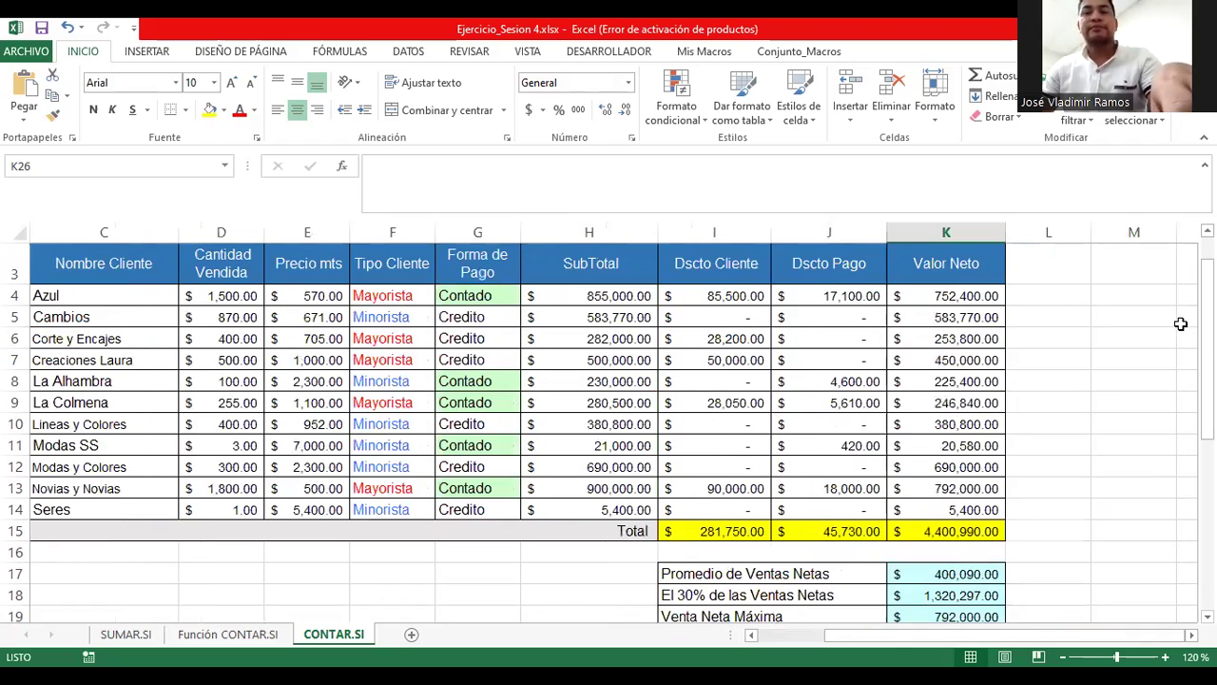
scroll(1179, 324, "down", 5)
scroll(1179, 323, "down", 1)
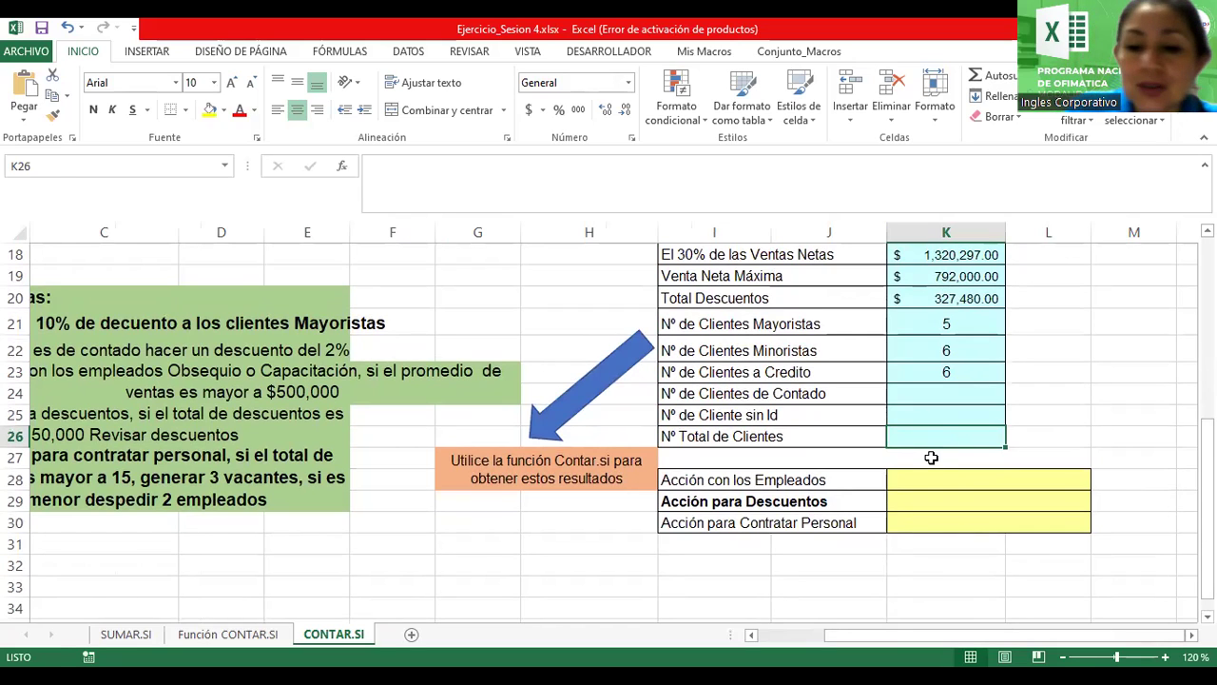
Step: Count the Id values B4:B14 with =CONTAR in K26, giving 11 total clients
type("=contar")
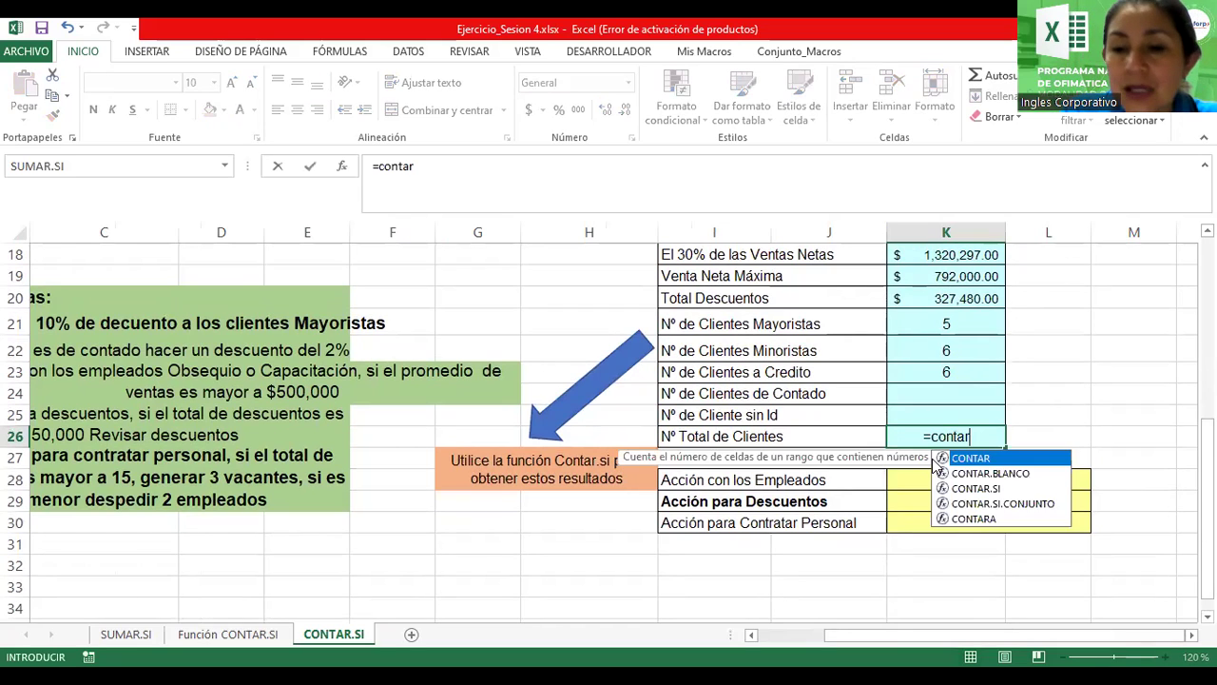
type("(")
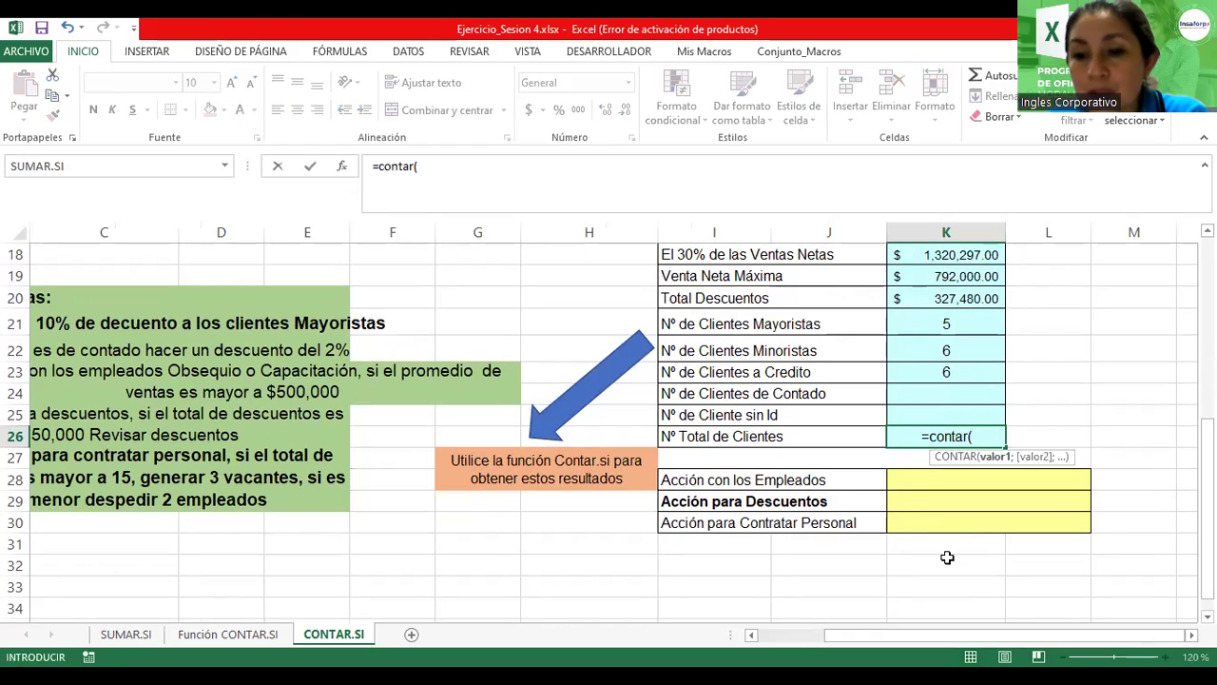
scroll(608, 429, "left", 2)
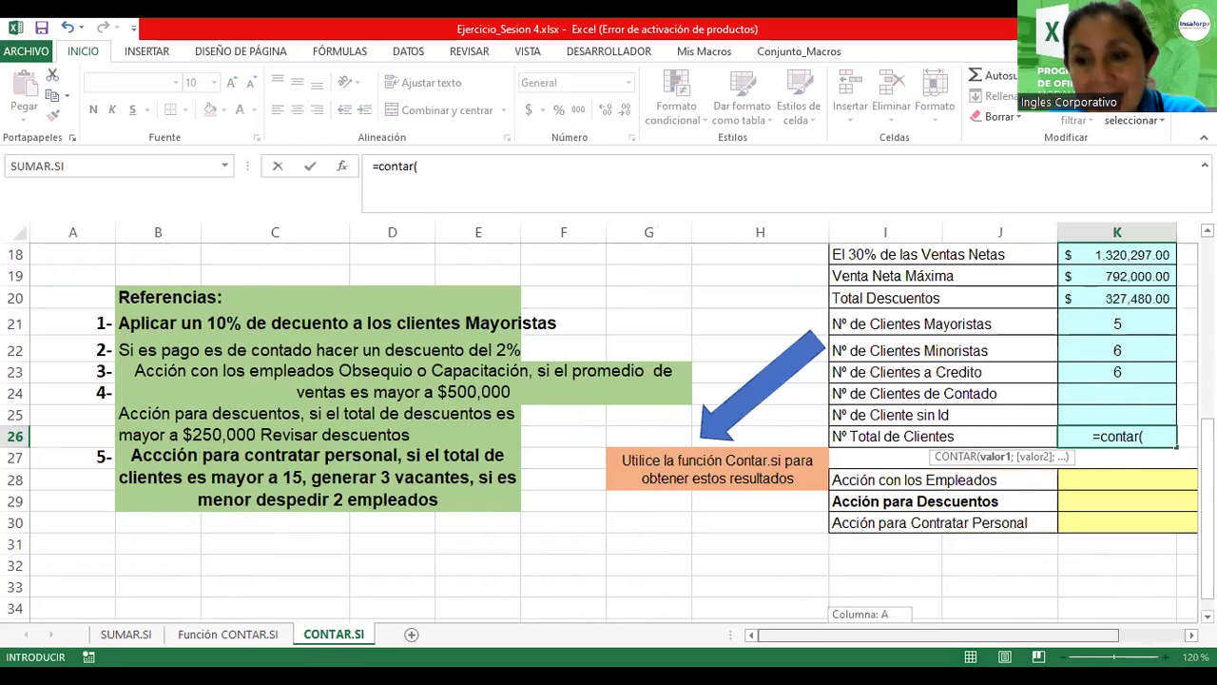
left_click_drag(1207, 519, 1207, 276)
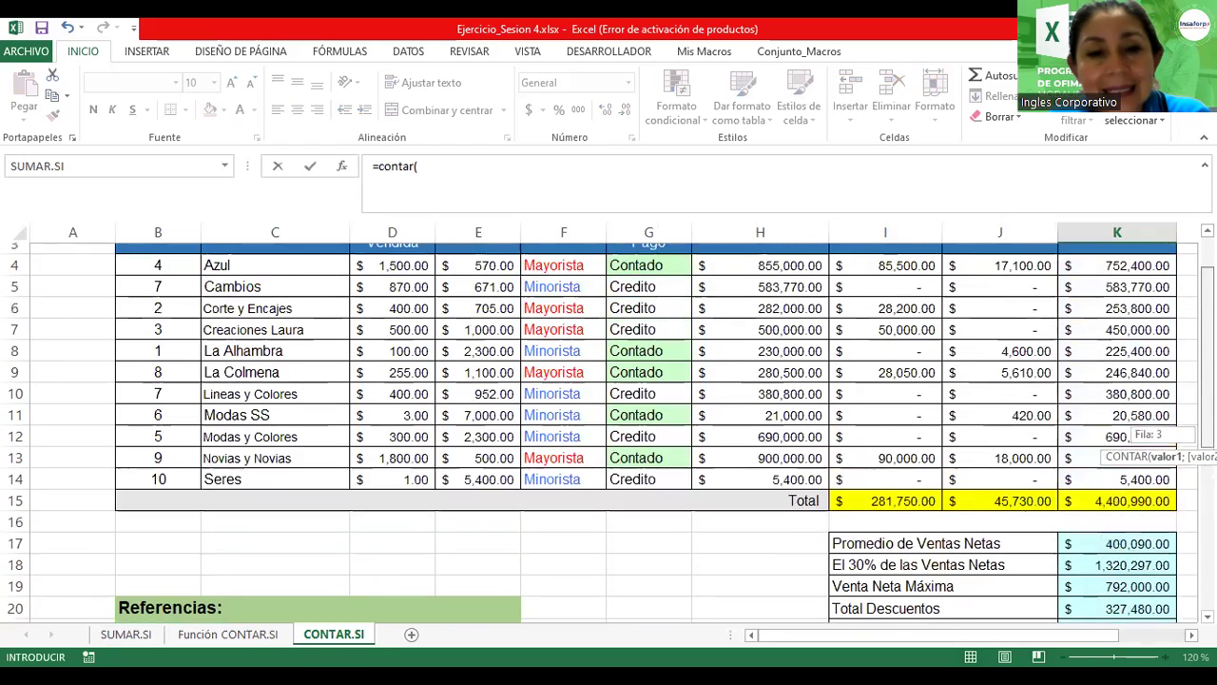
left_click(136, 326)
left_click_drag(136, 326, 133, 538)
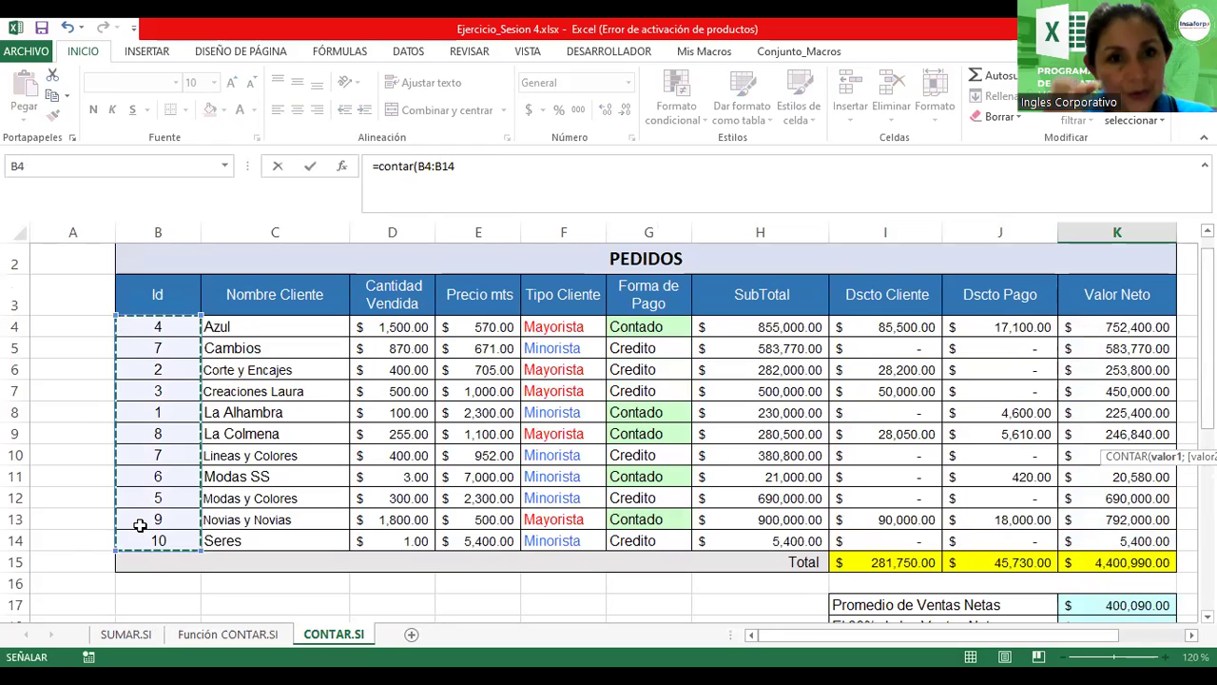
key("Return")
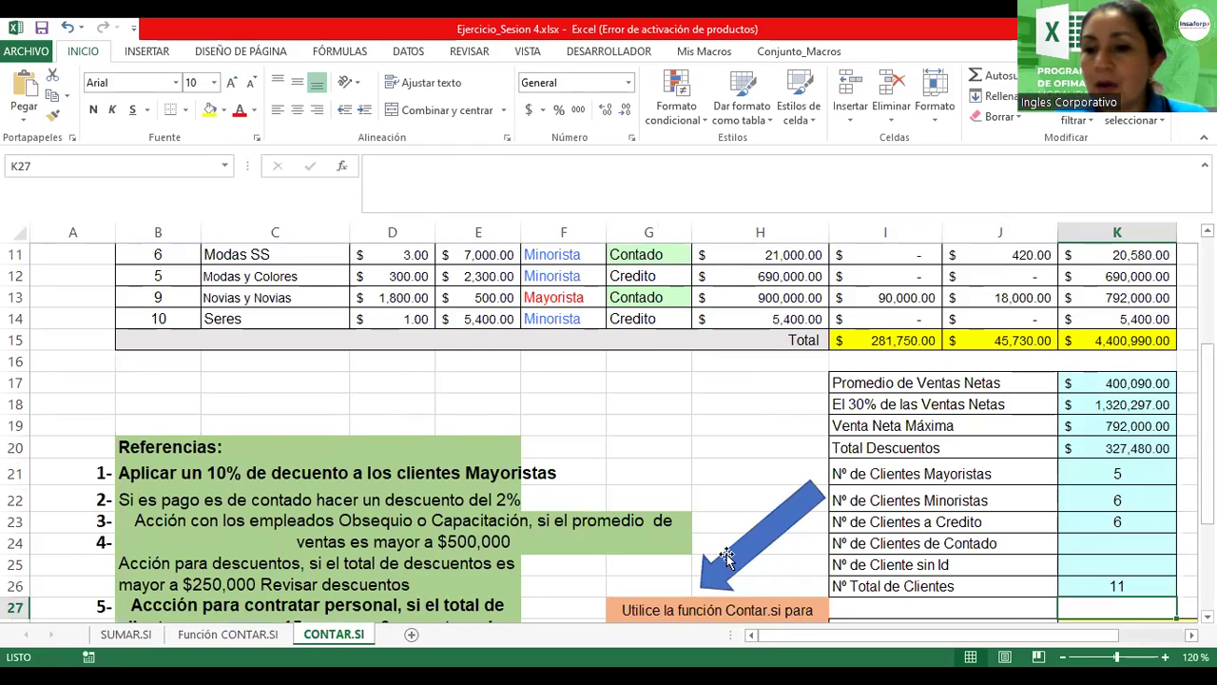
left_click(1191, 635)
left_click(1191, 635)
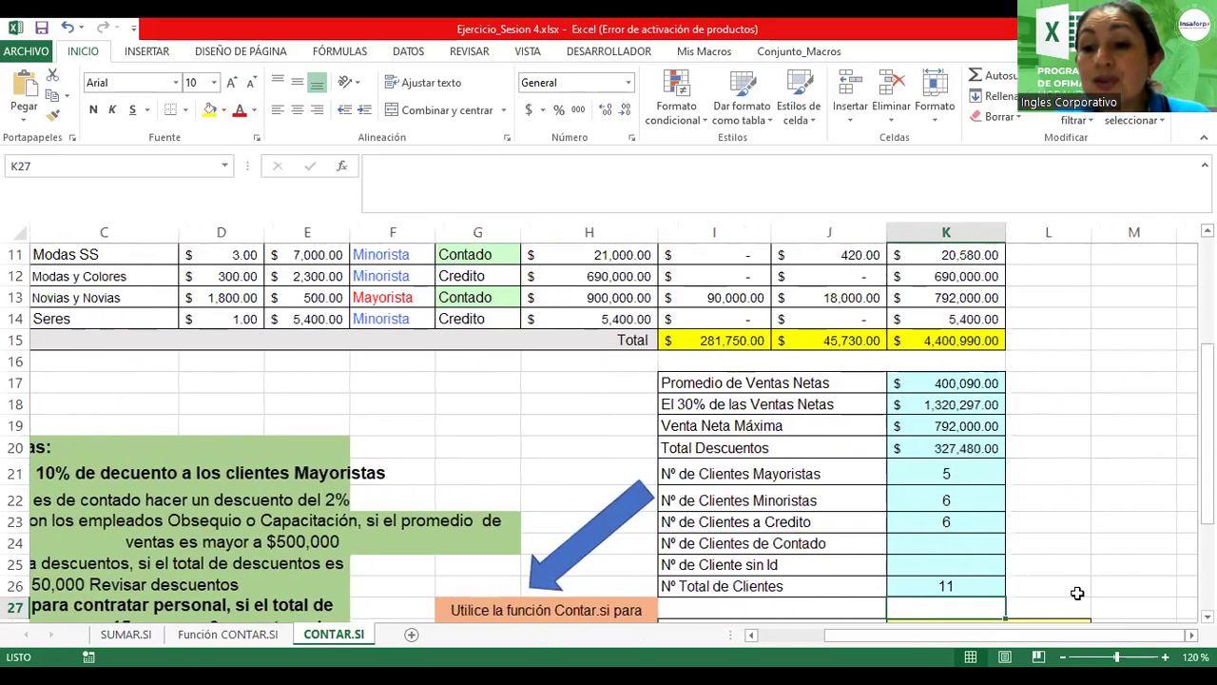
left_click(1056, 588)
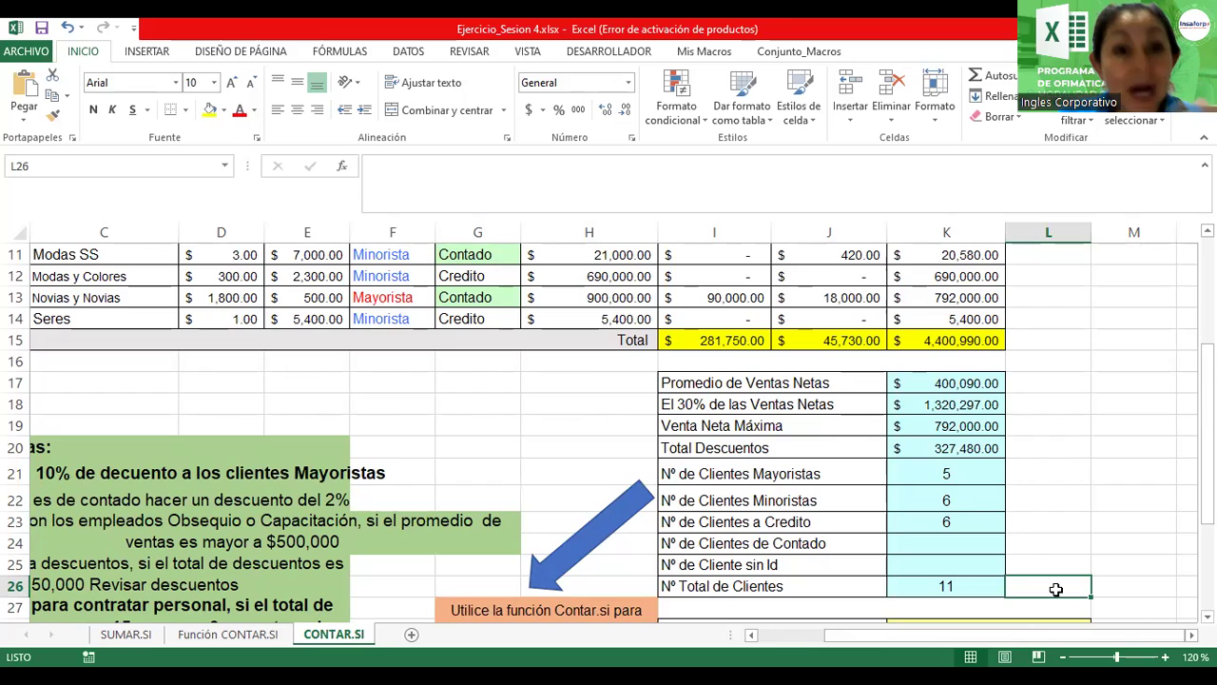
Step: Enter =CONTARA(C4:C14) in L26 to count the 11 client names
type("=con")
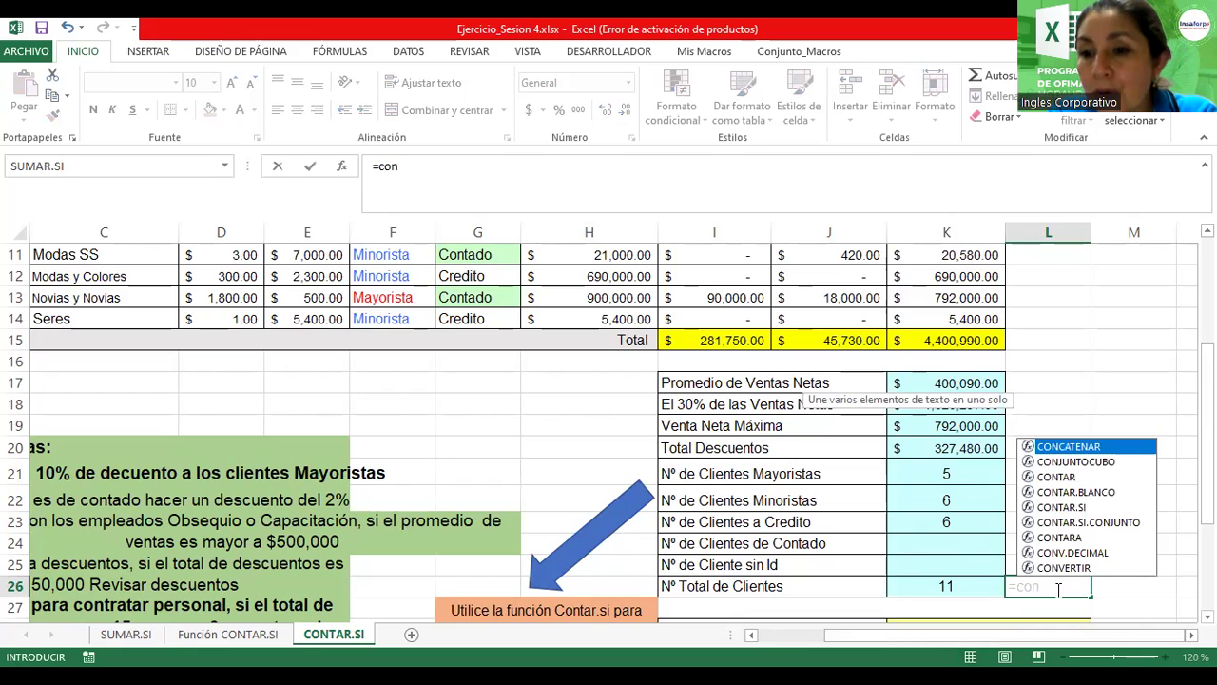
type("tara")
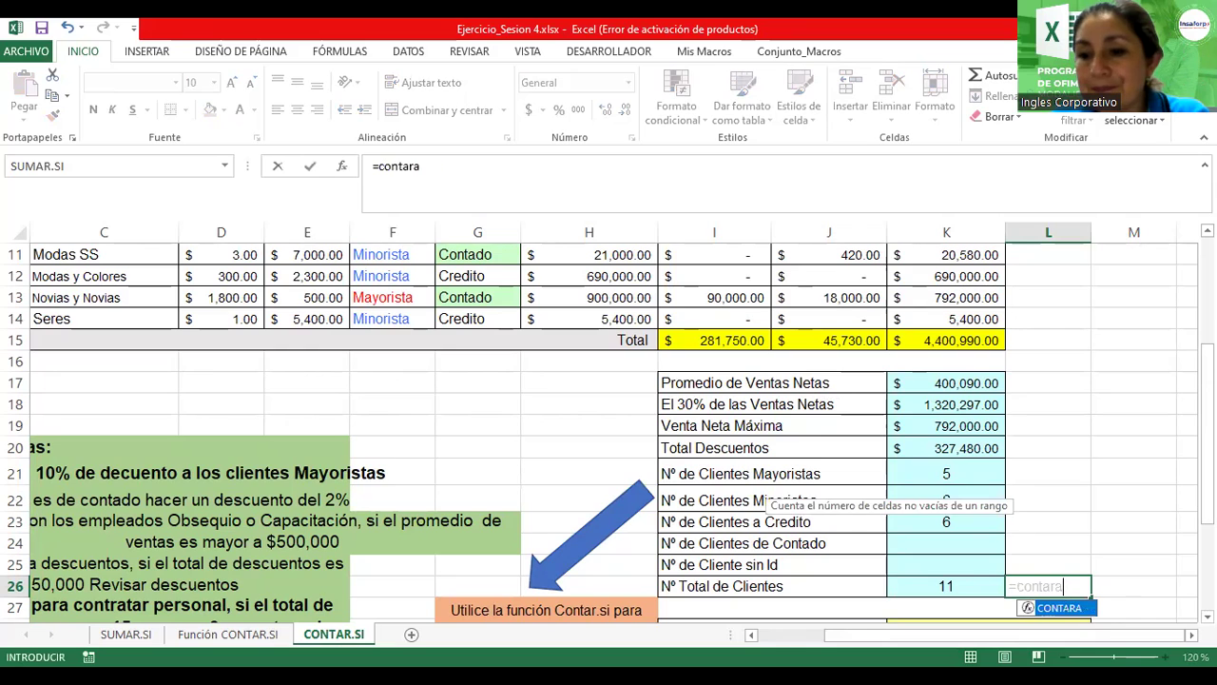
double_click(1089, 616)
scroll(1147, 637, "right", 2)
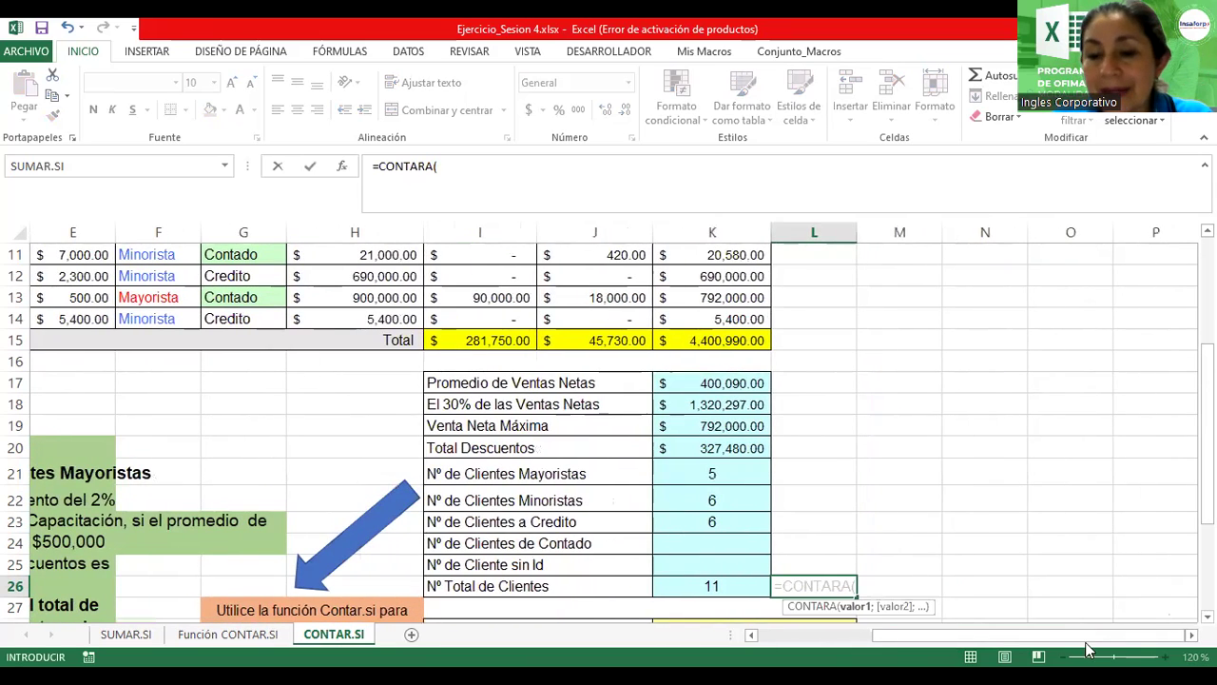
scroll(1089, 639, "left", 4)
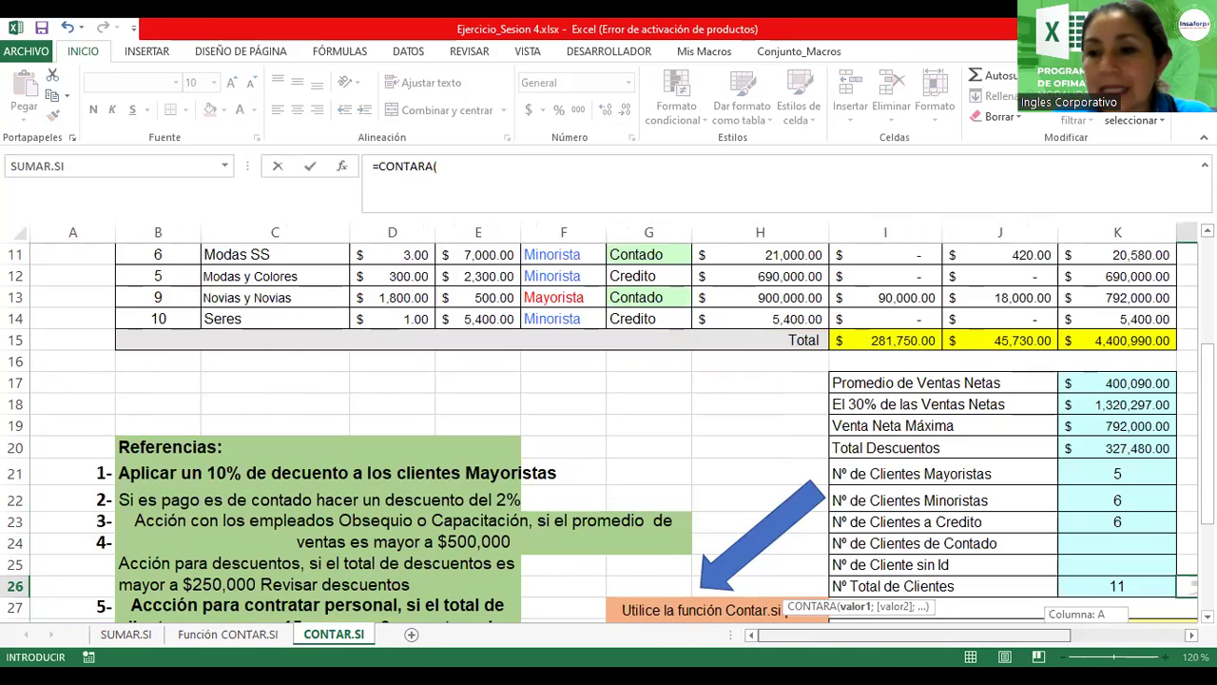
scroll(904, 436, "up", 4)
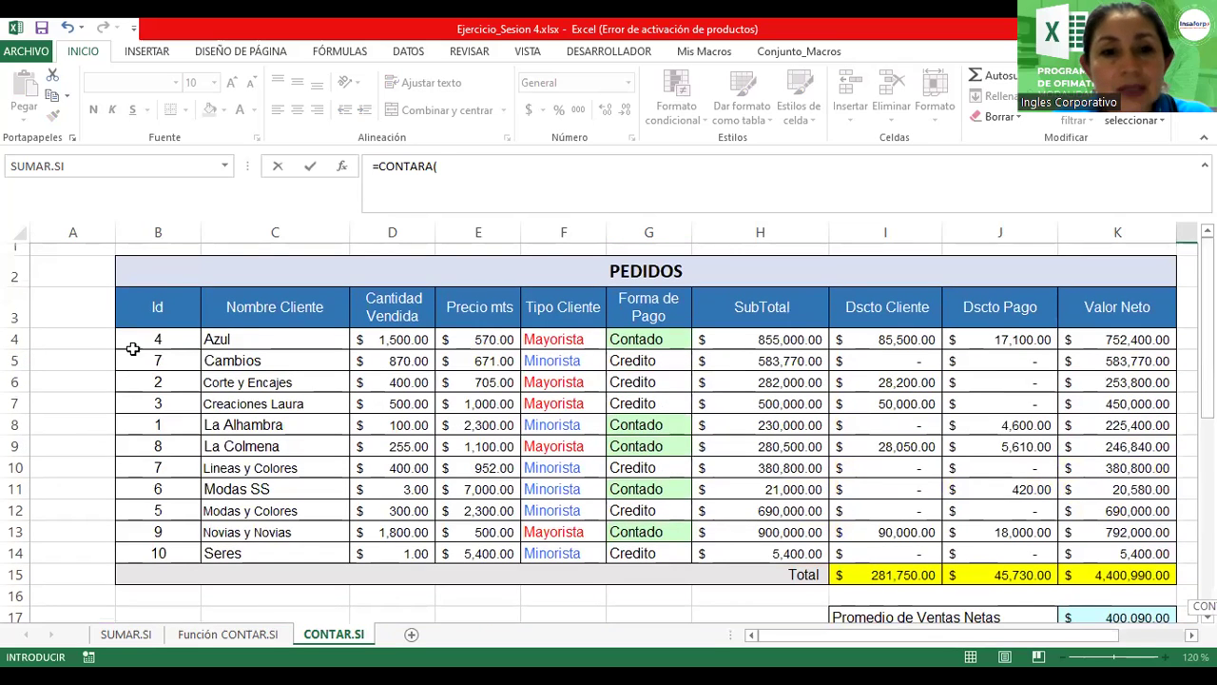
left_click(233, 338)
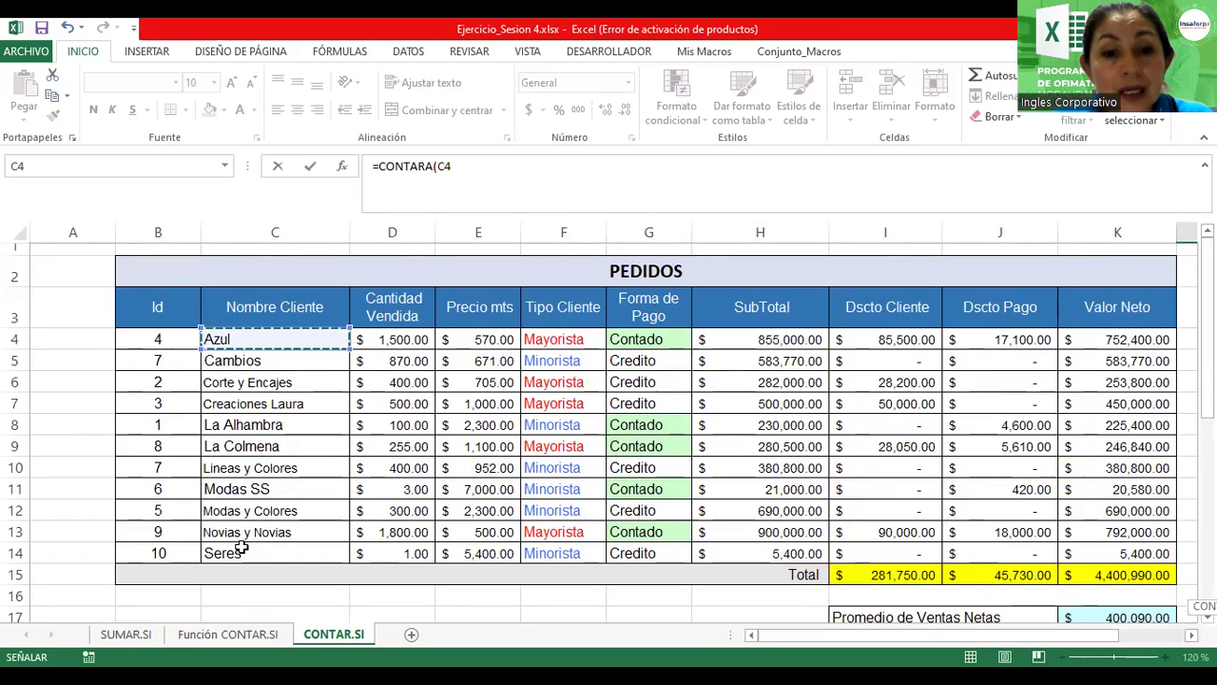
left_click_drag(233, 356, 242, 556)
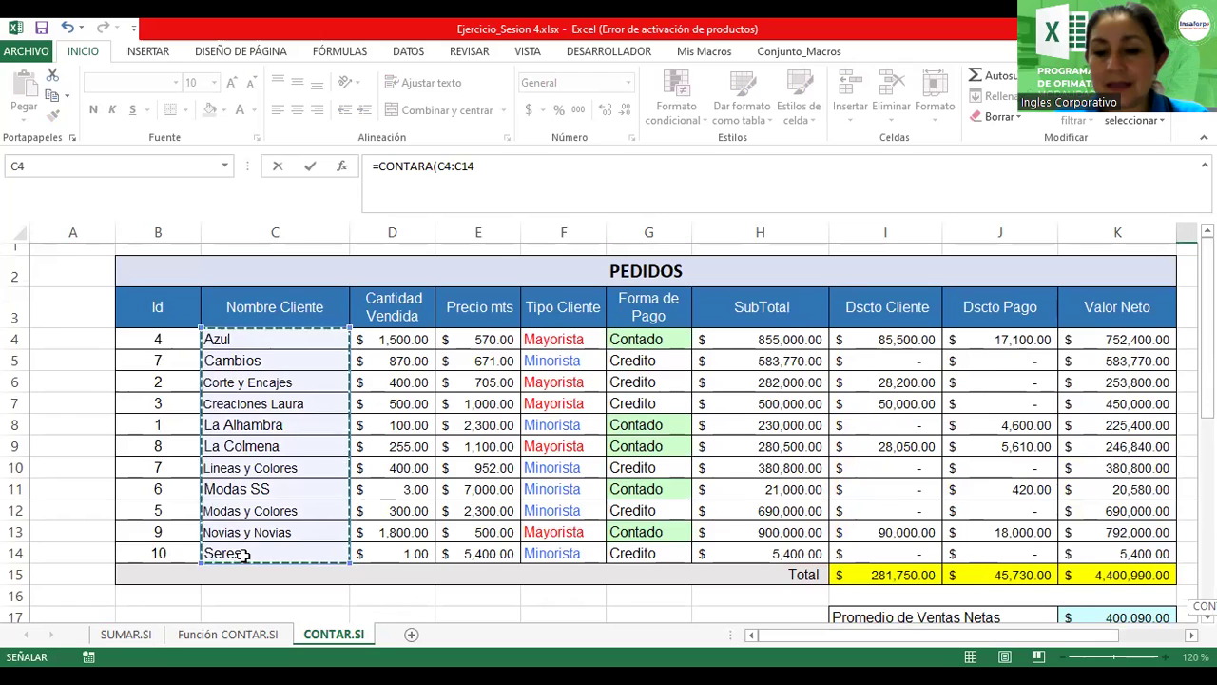
key("Return")
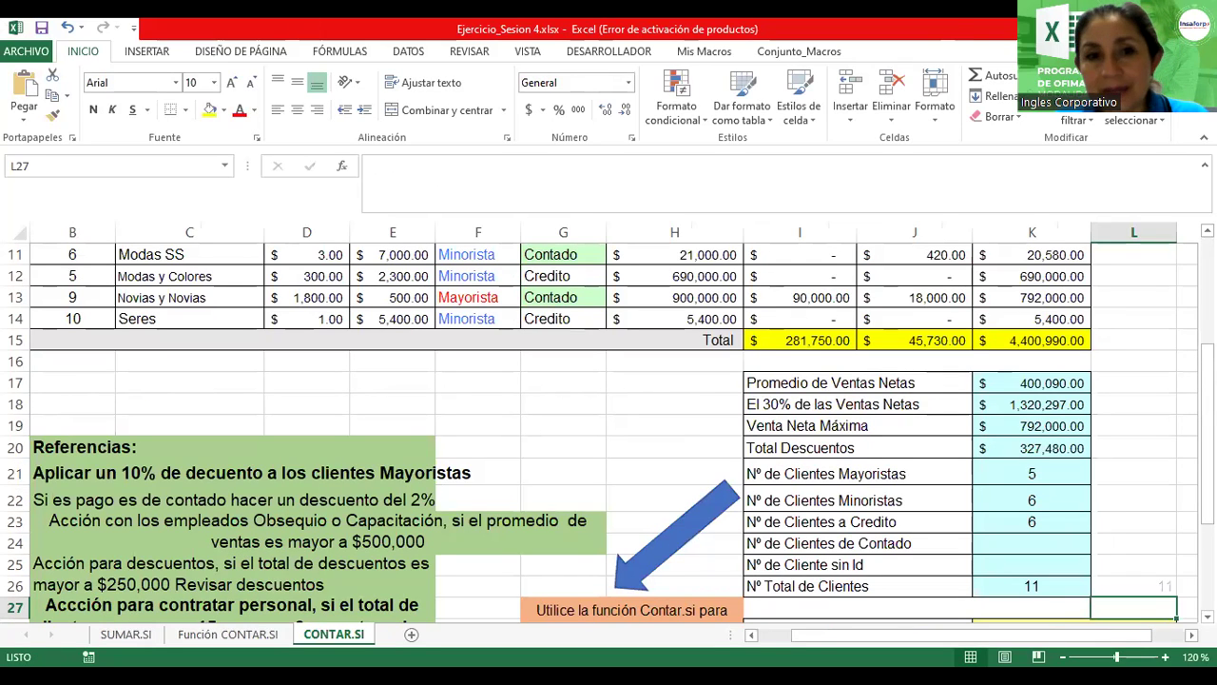
Step: Format the 11 in L26 as bold red text
left_click(1139, 586)
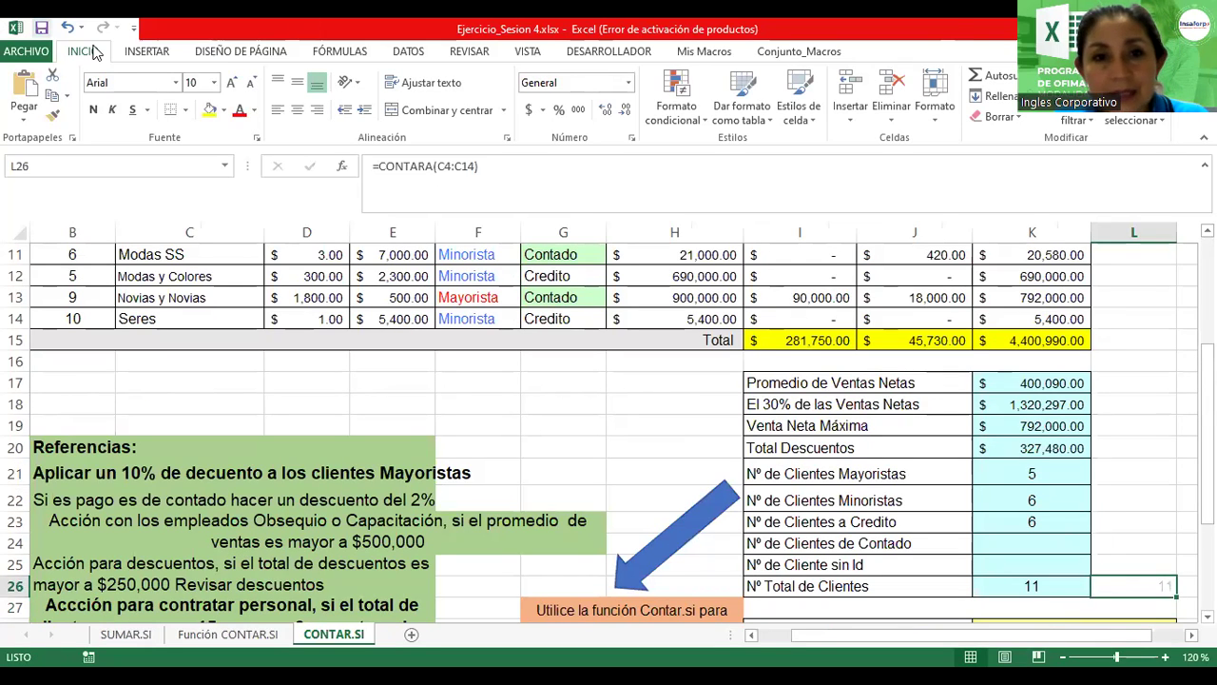
left_click(238, 111)
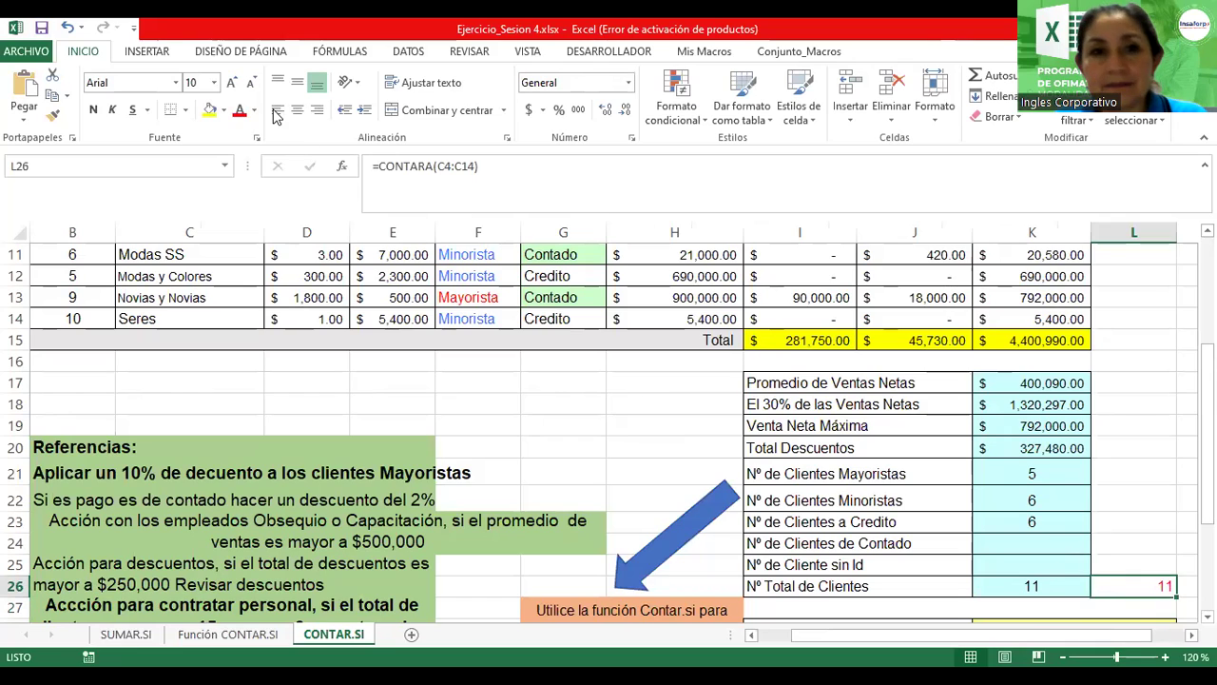
left_click(92, 112)
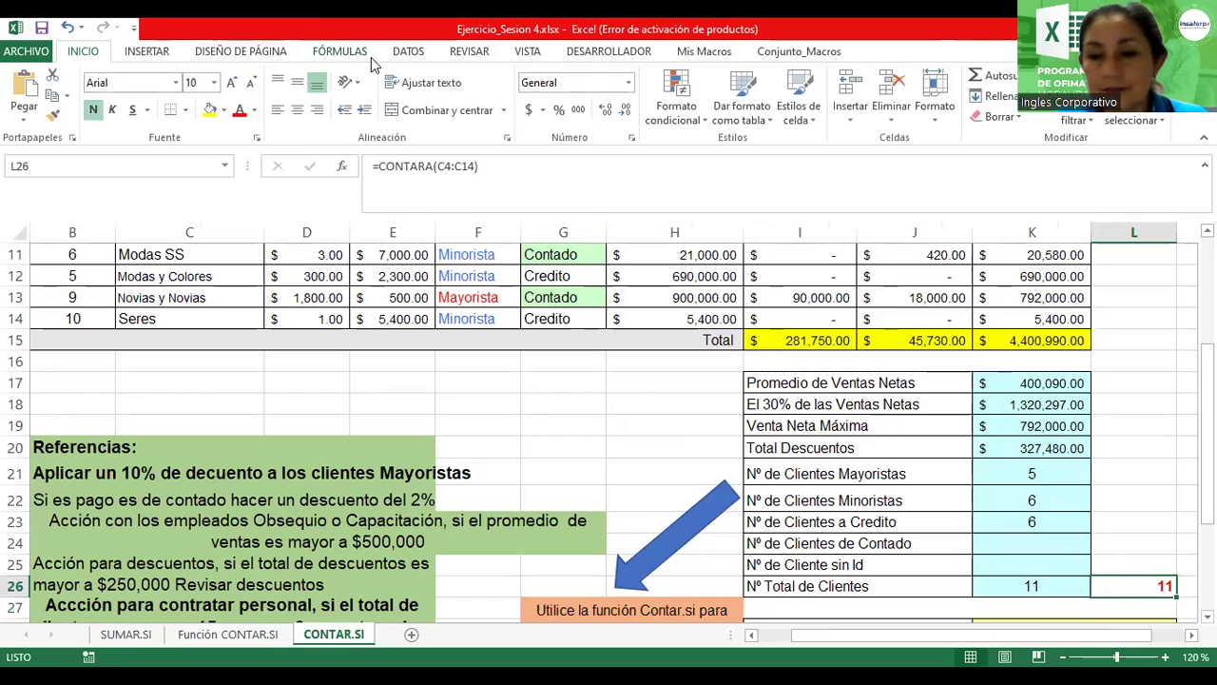
scroll(608, 428, "right", 2)
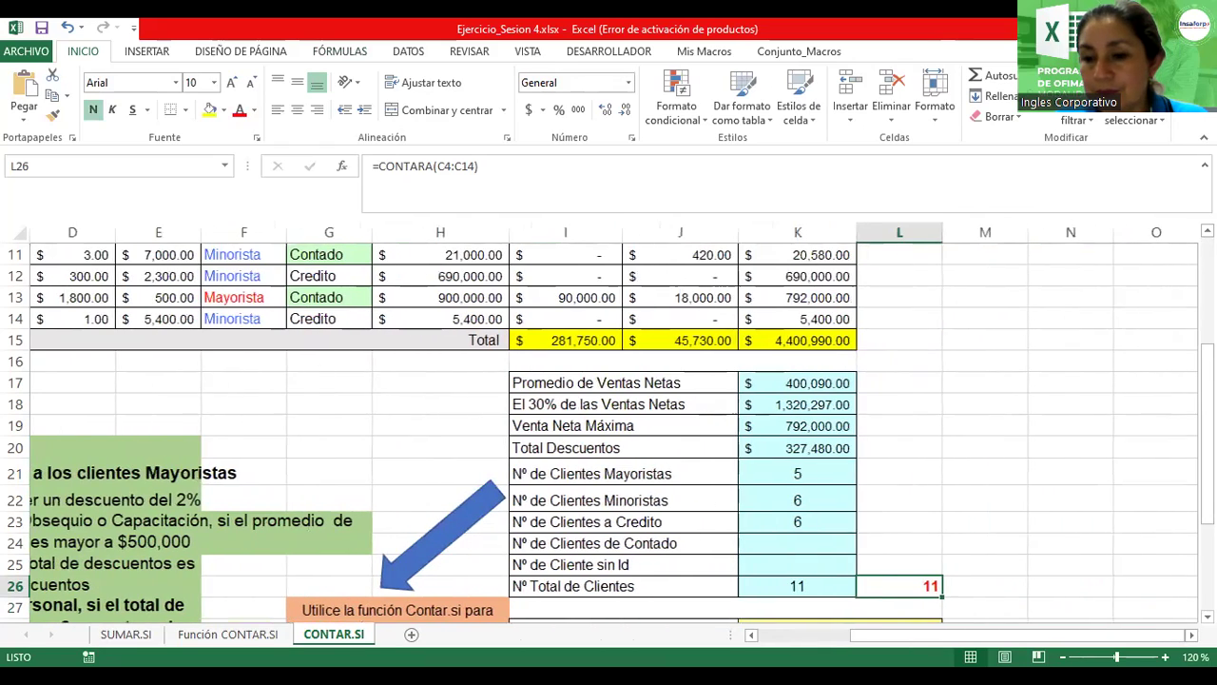
scroll(609, 432, "down", 2)
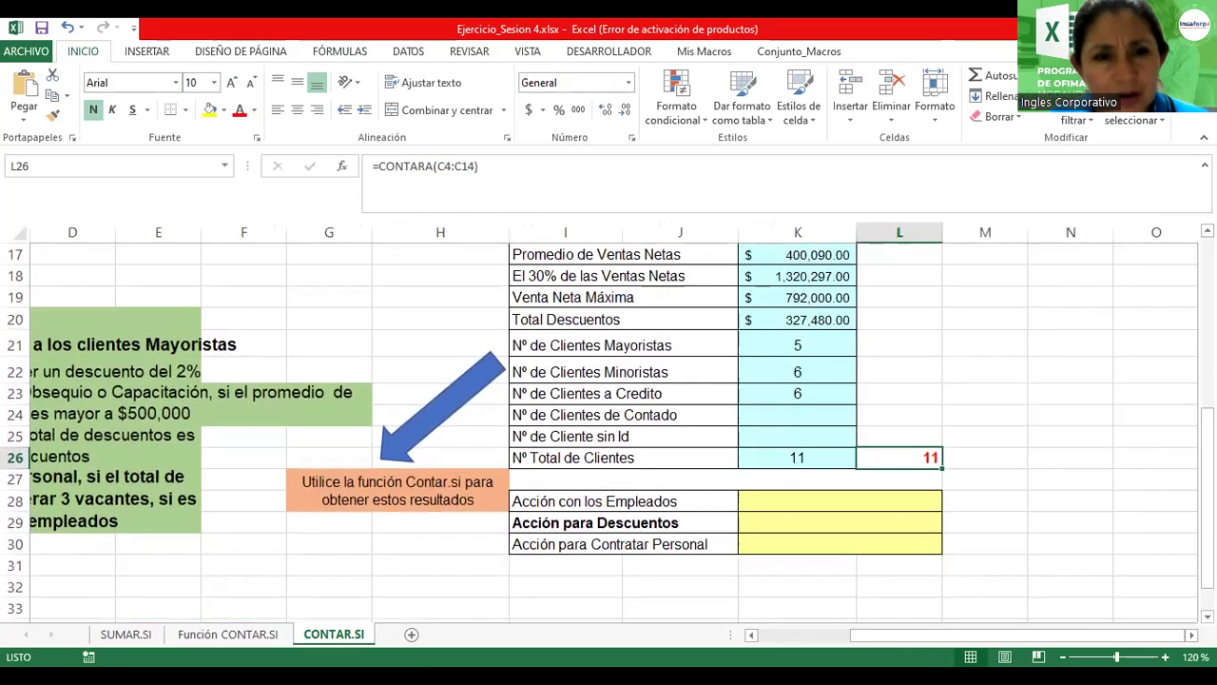
left_click(787, 417)
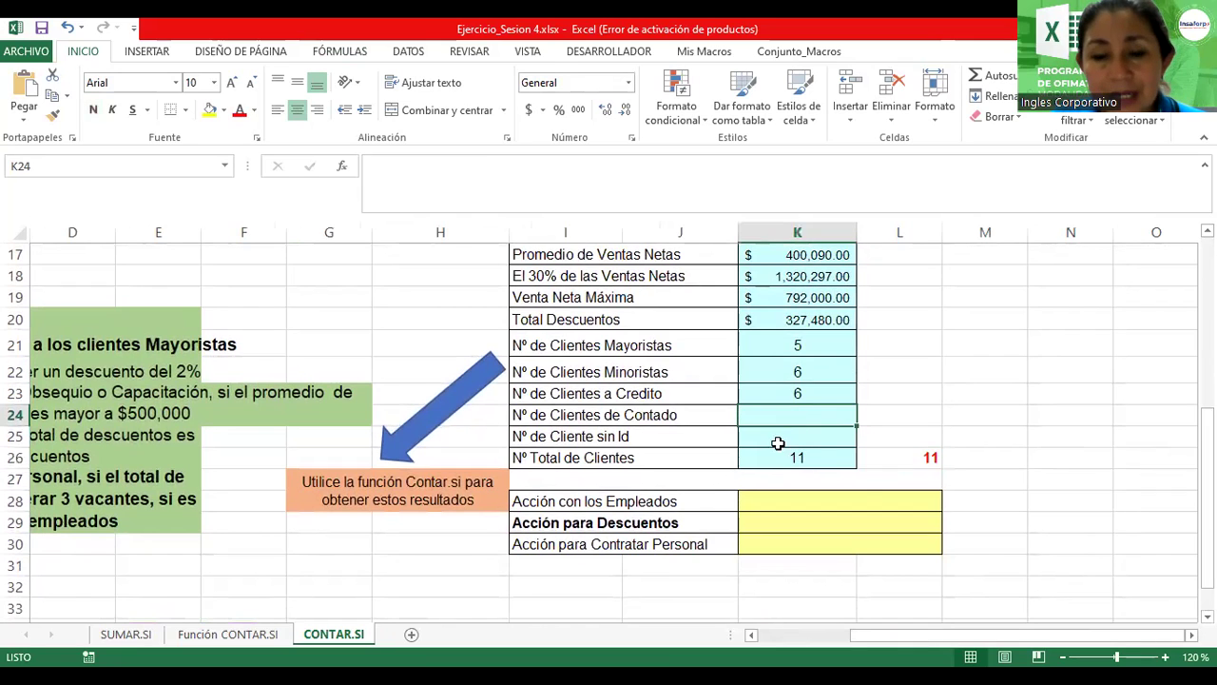
left_click(776, 435)
left_click(776, 418)
left_click(776, 435)
left_click(775, 418)
left_click(773, 435)
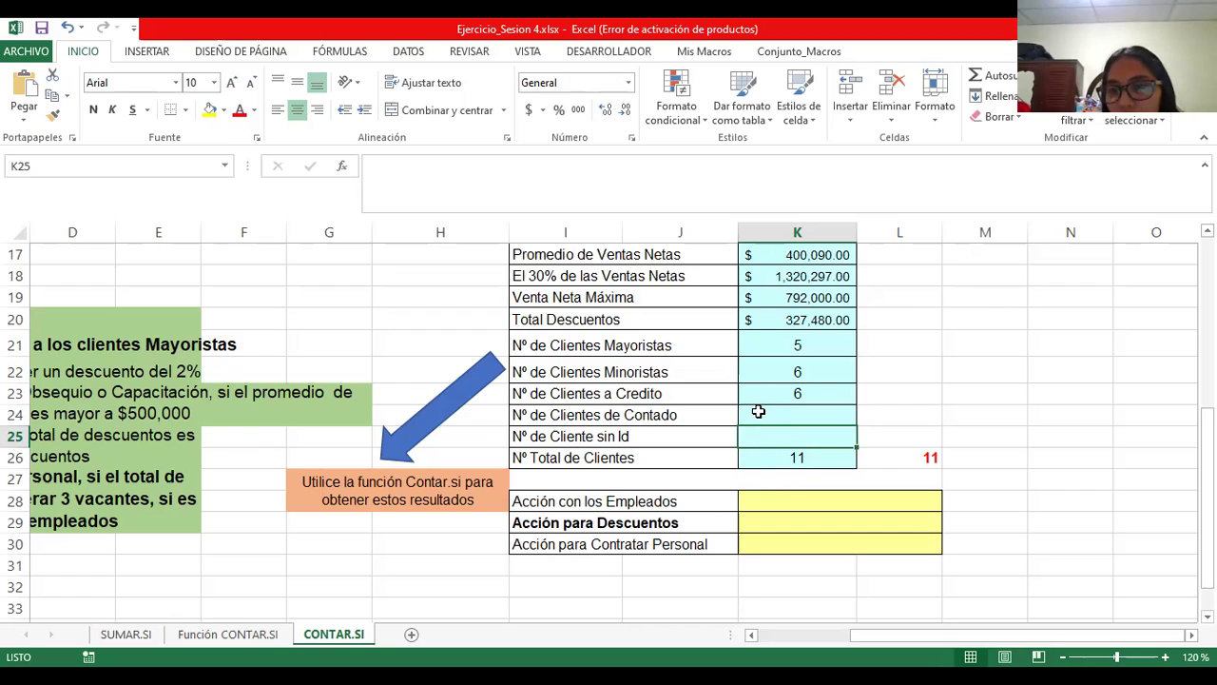
left_click(759, 397)
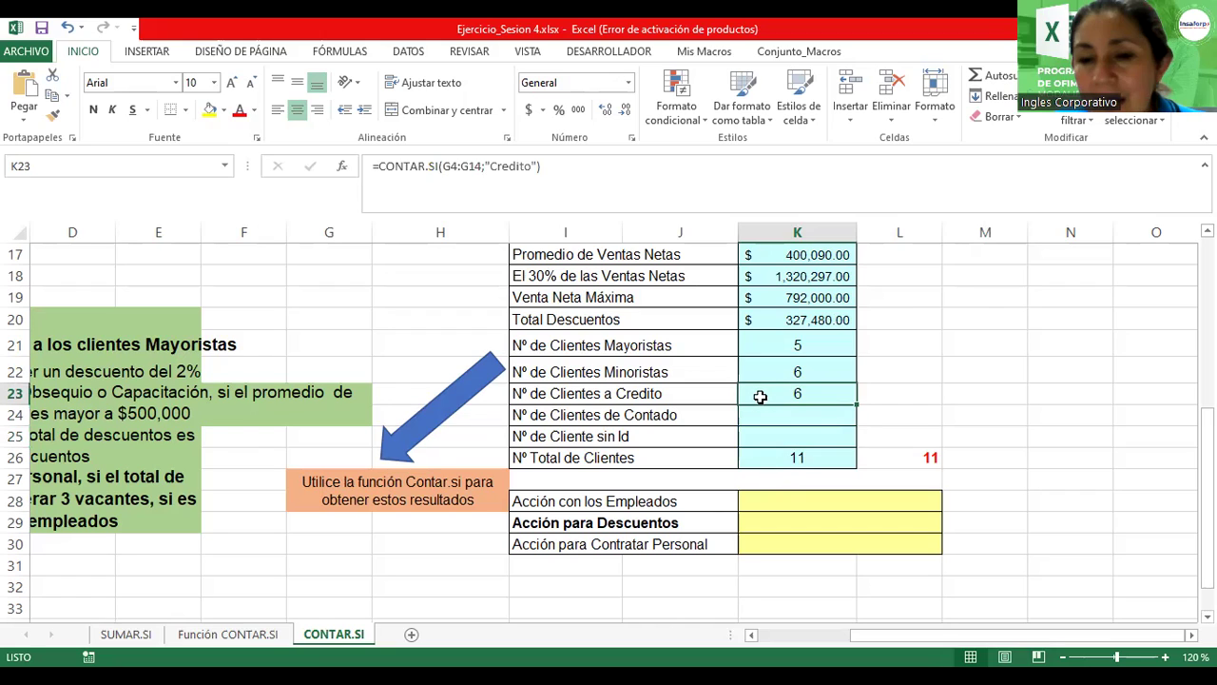
double_click(760, 396)
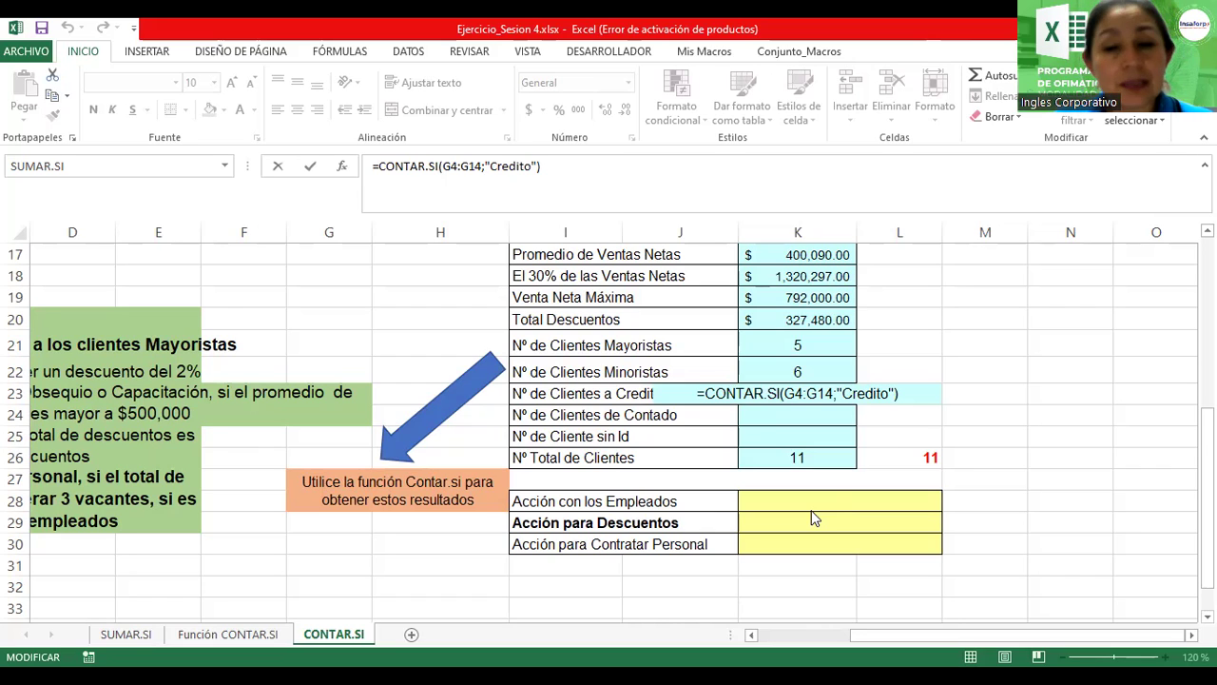
left_click(913, 403)
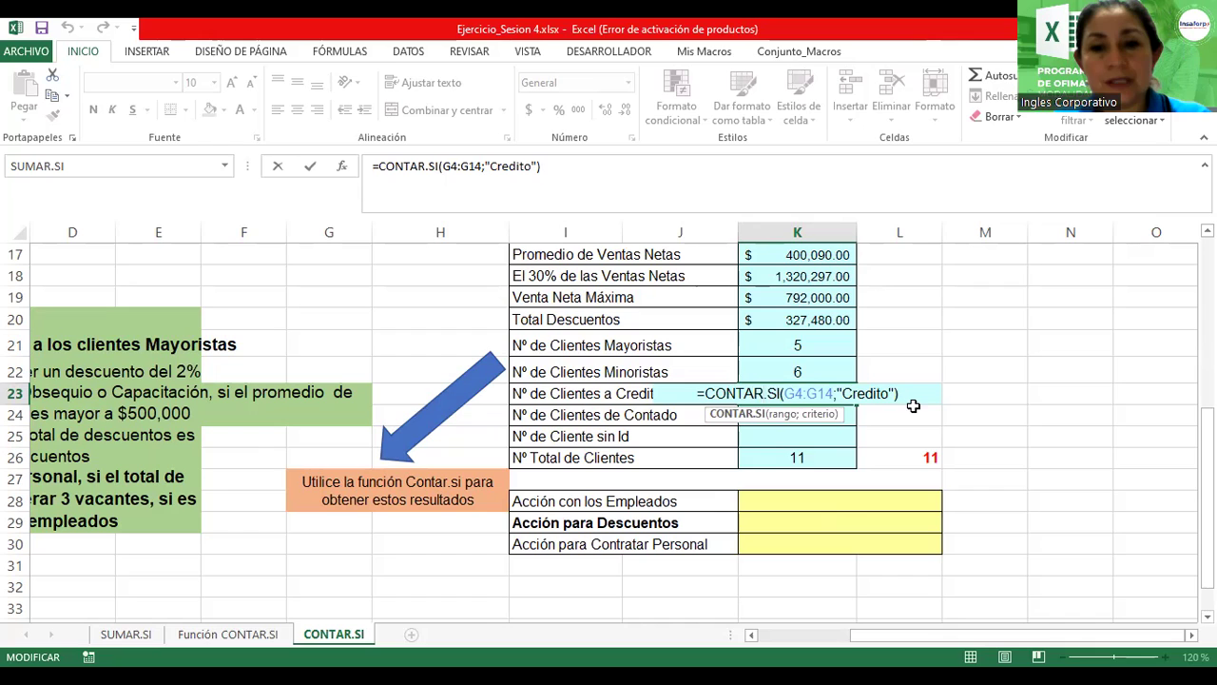
Step: In K28, begin an SI formula whose test is K17>=500000, with no thousands comma
left_click(793, 500)
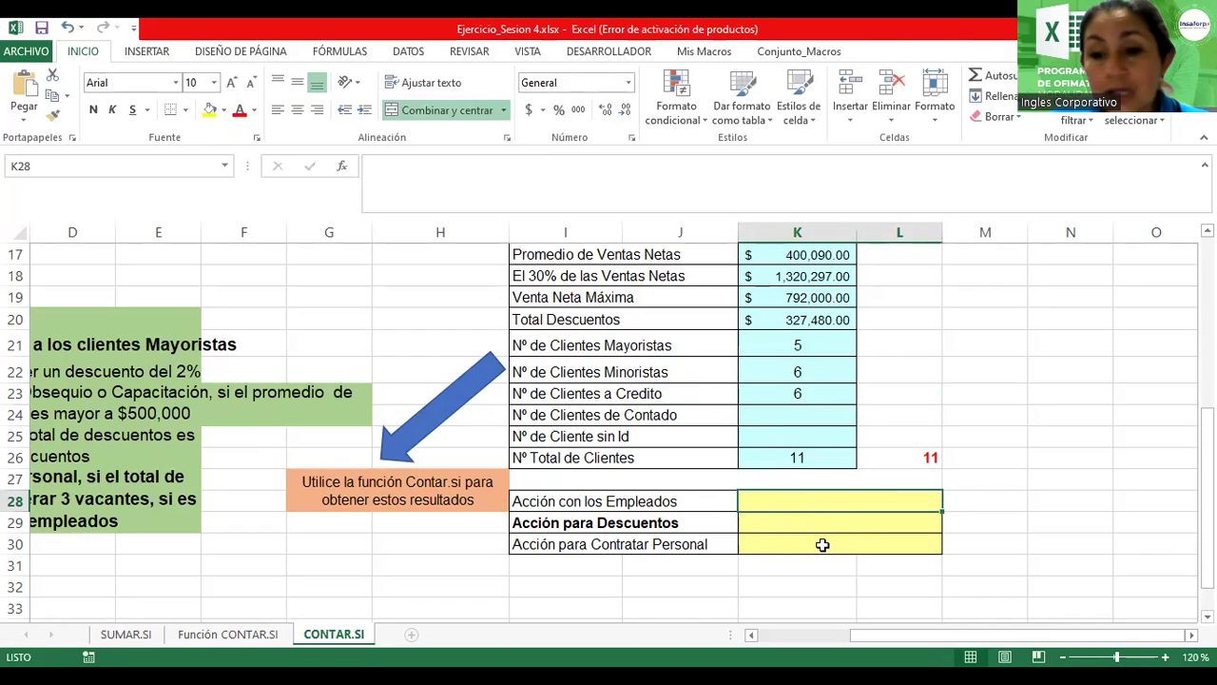
scroll(823, 544, "left", 3)
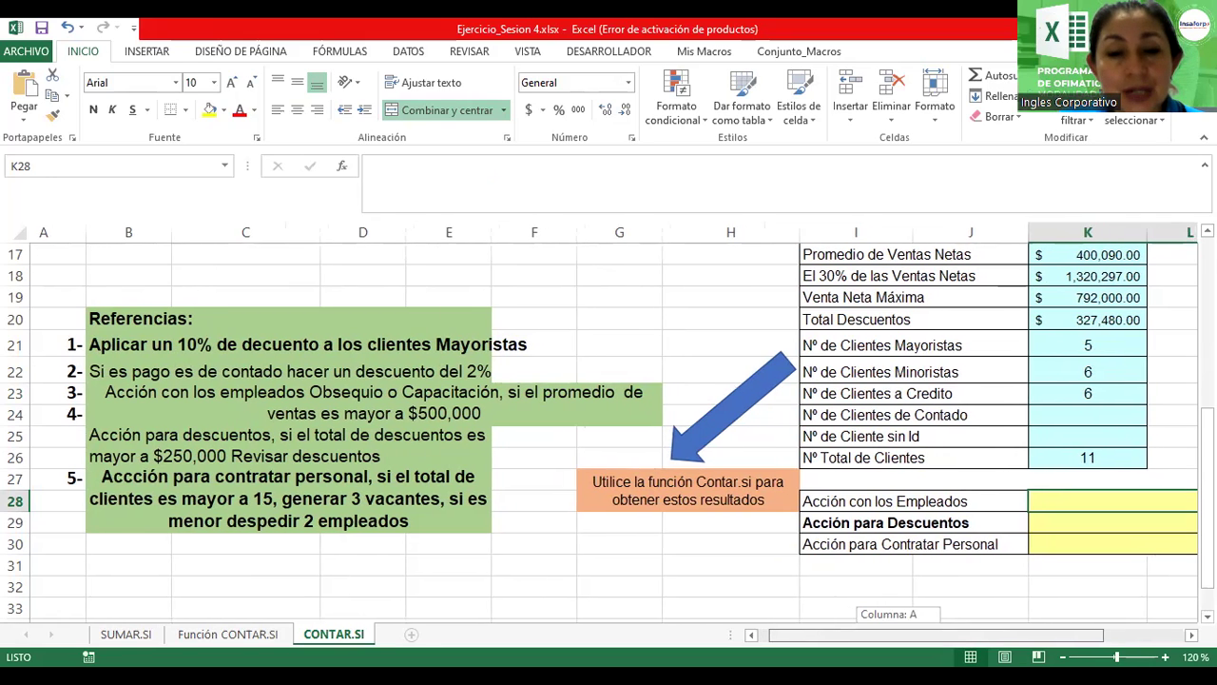
scroll(822, 545, "right", 2)
scroll(821, 545, "right", 2)
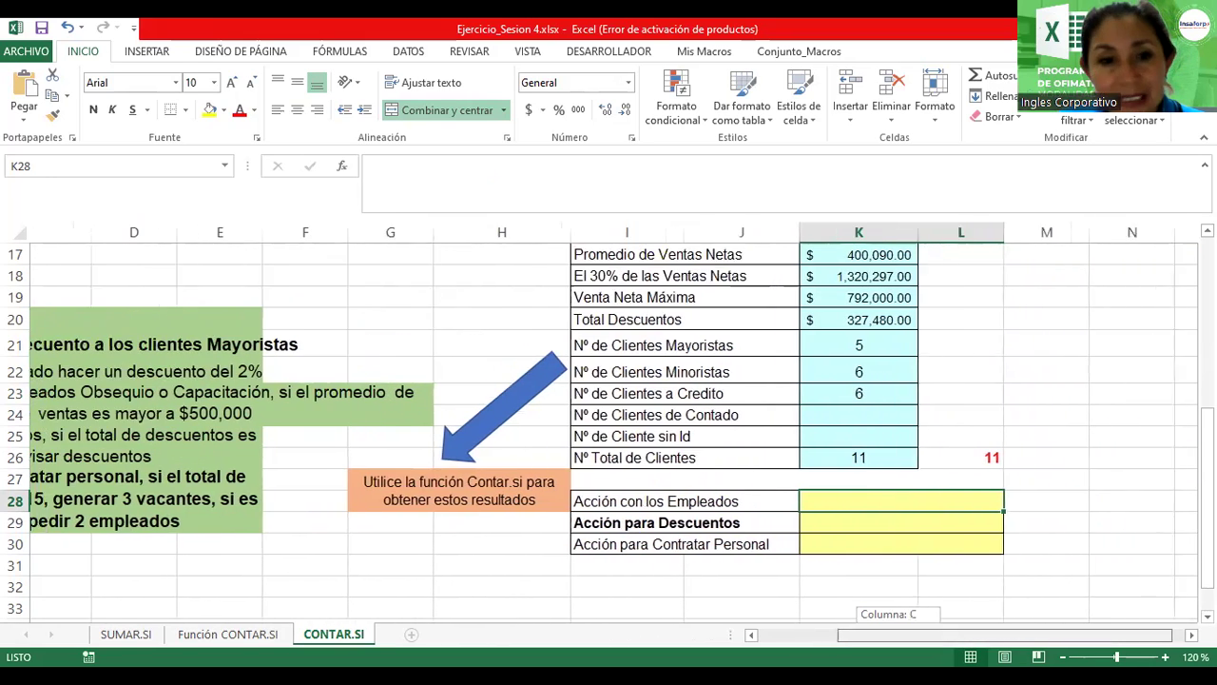
scroll(822, 545, "left", 1)
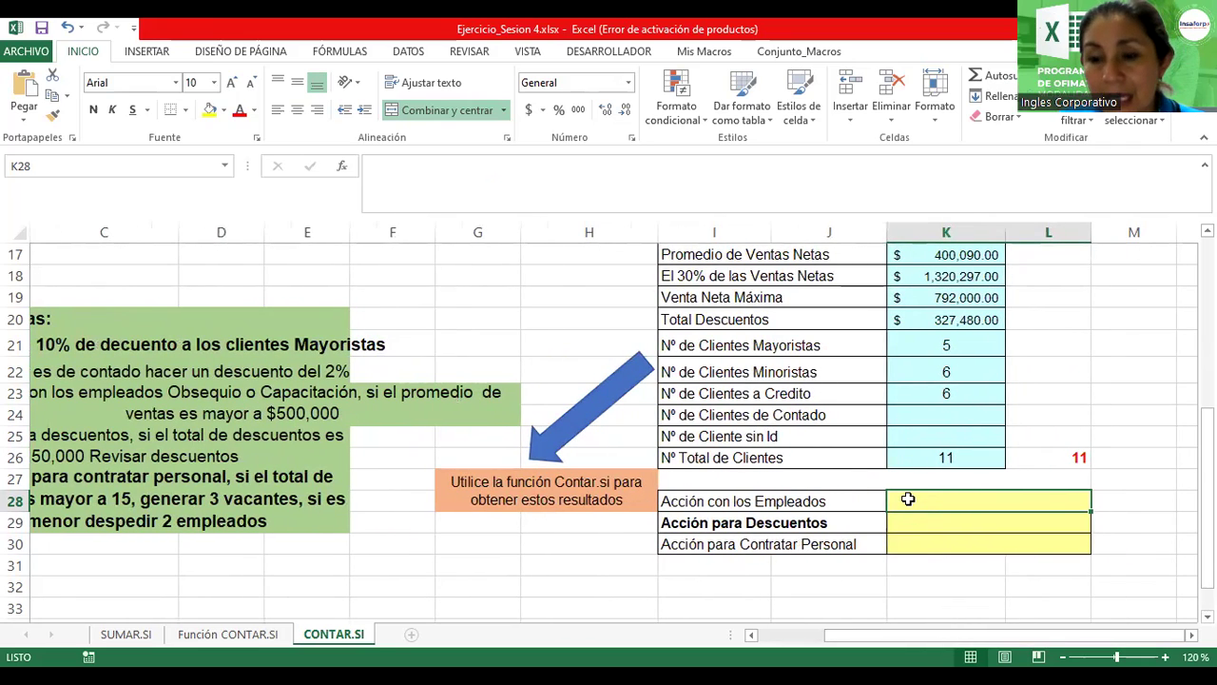
type("=")
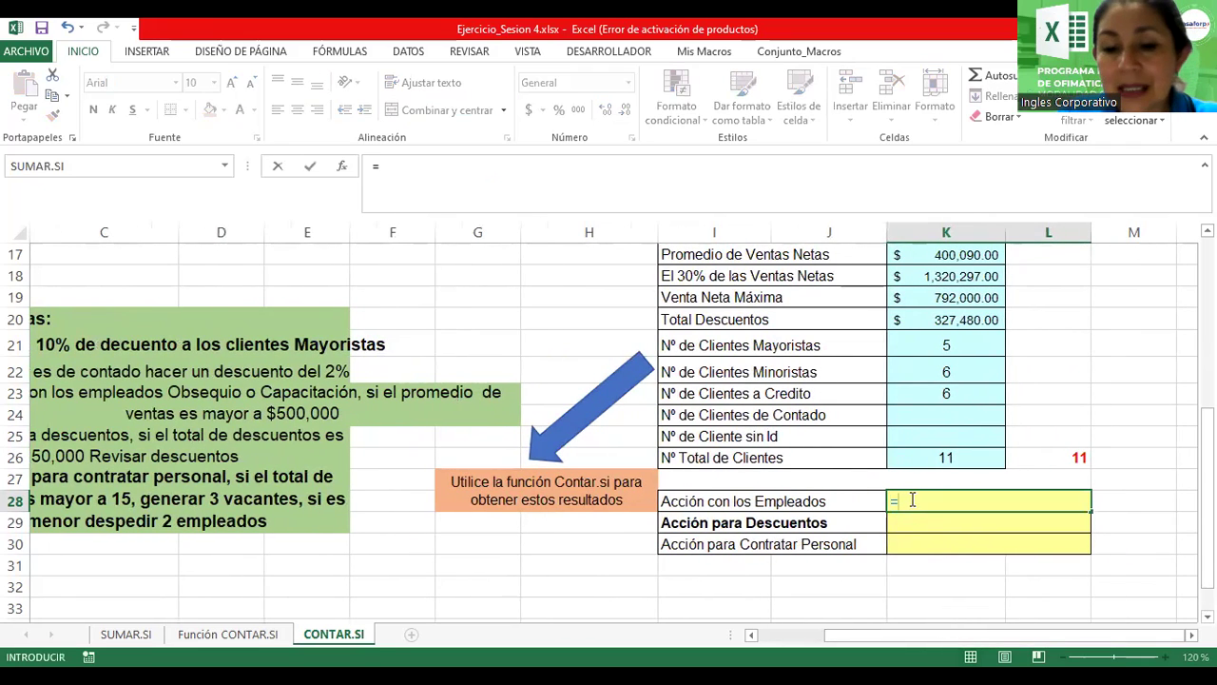
type("si(")
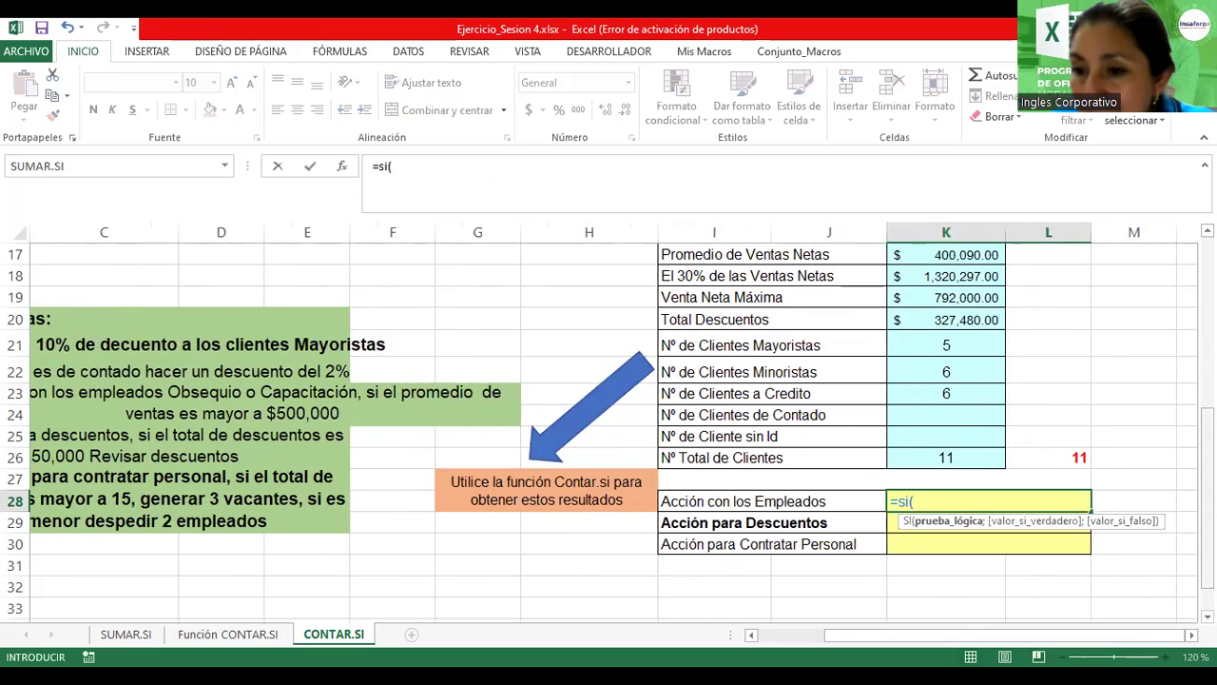
scroll(609, 428, "up", 2)
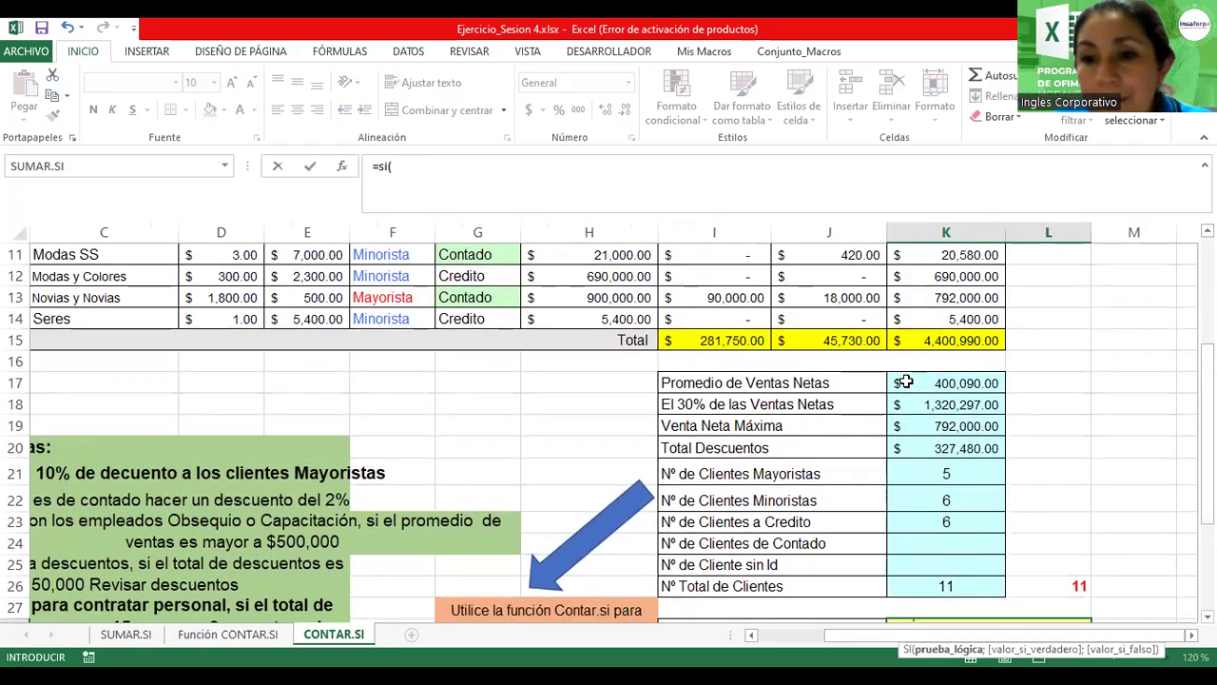
left_click(909, 382)
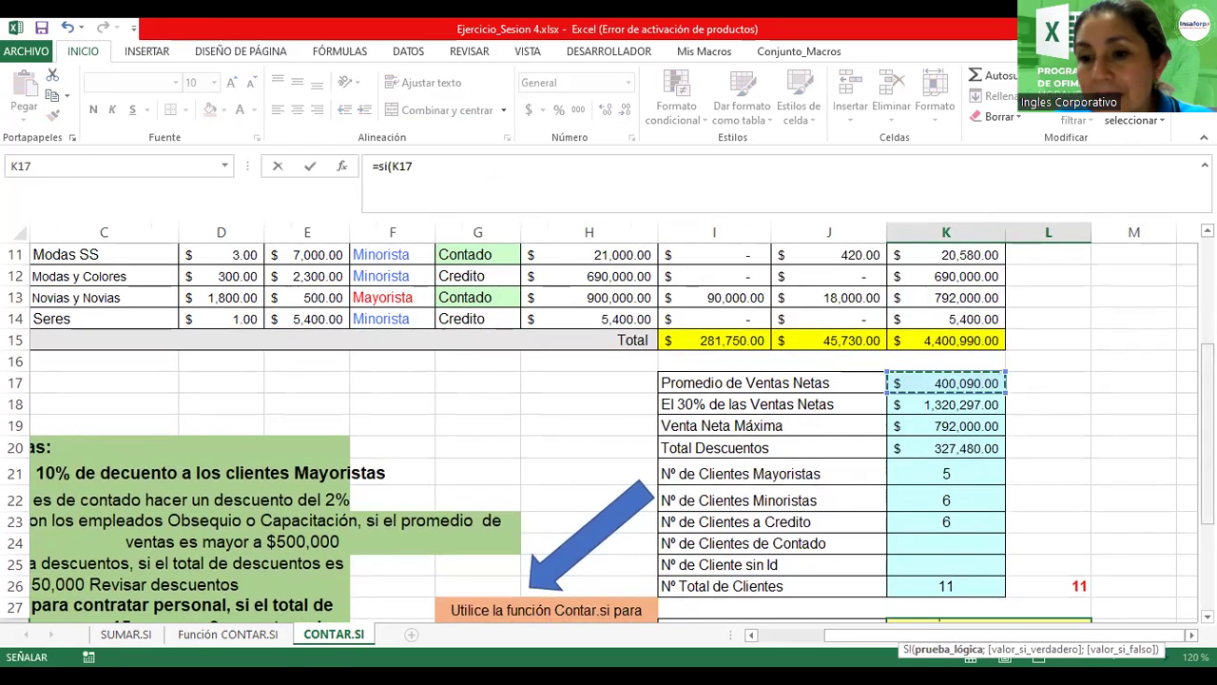
left_click_drag(1208, 381, 1208, 447)
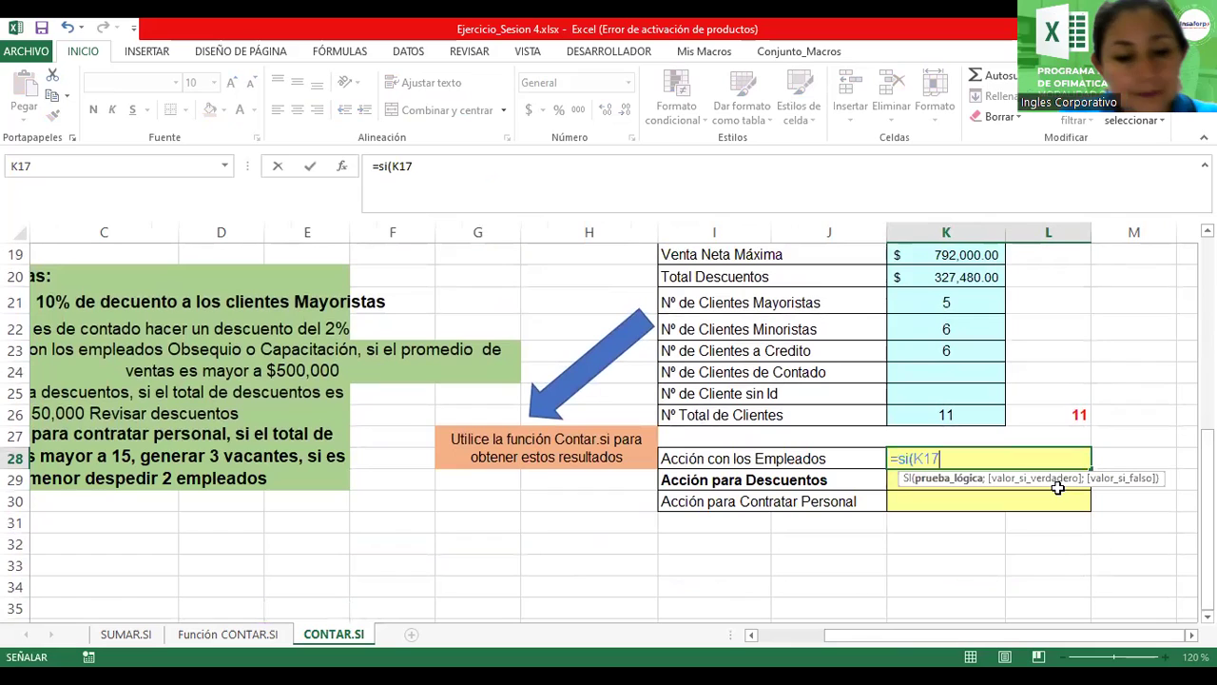
type(">=")
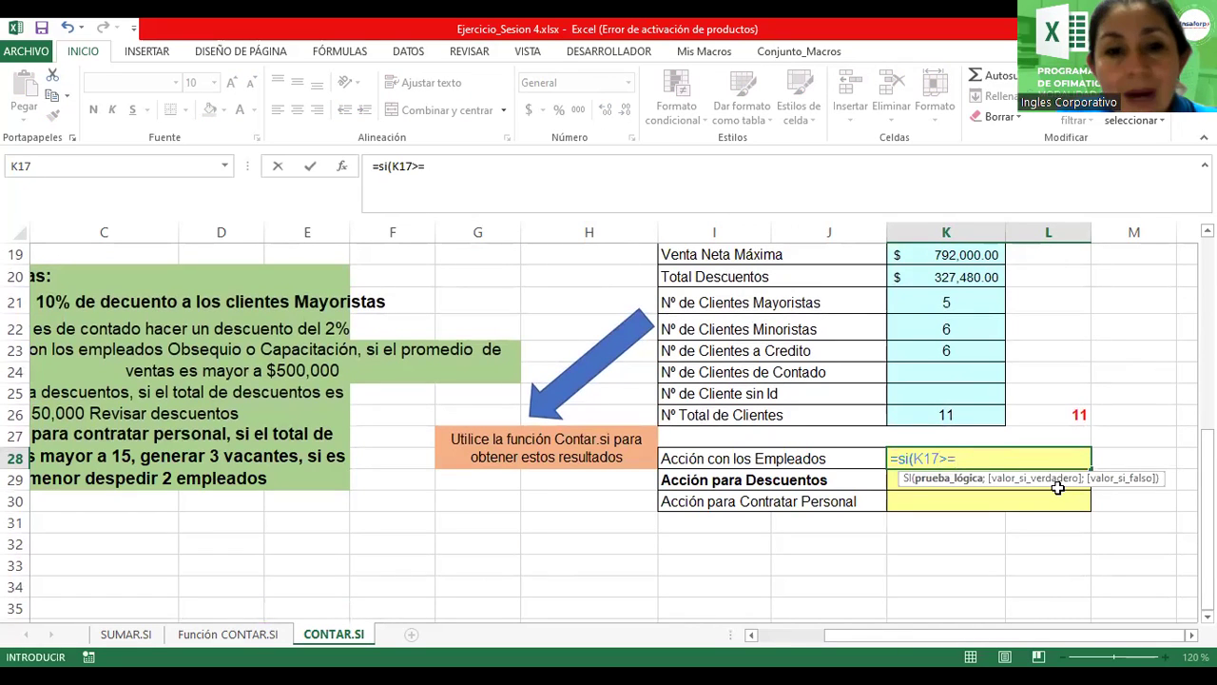
type("500,000")
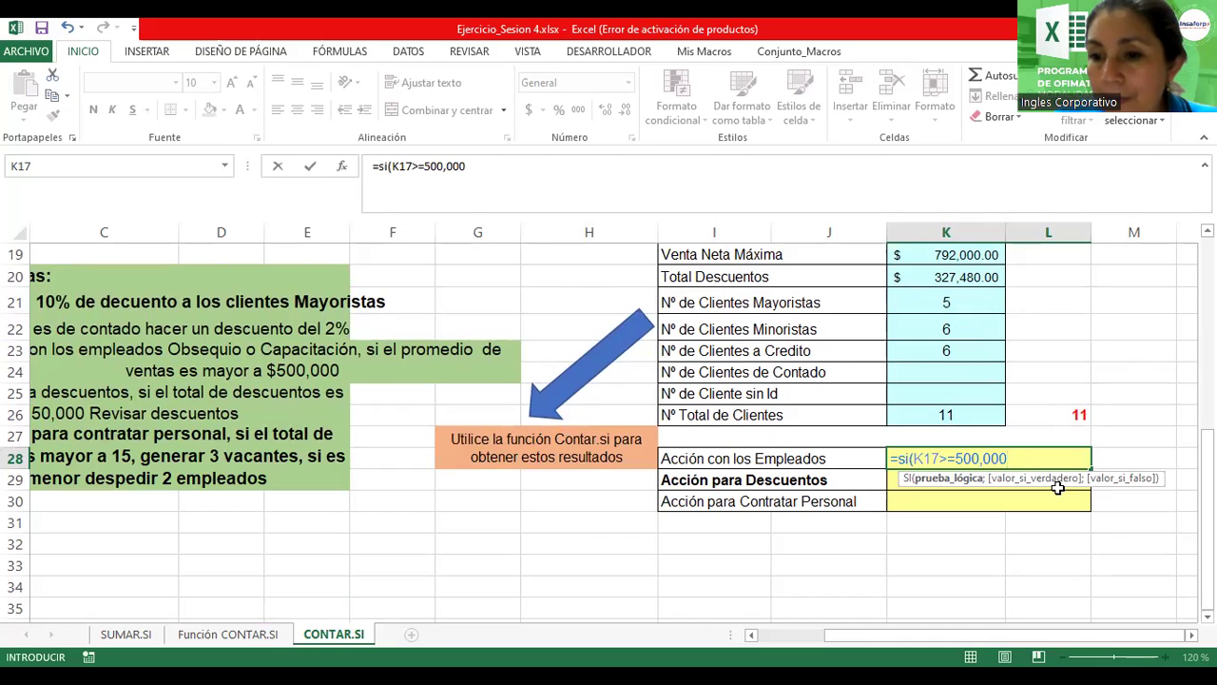
type(";")
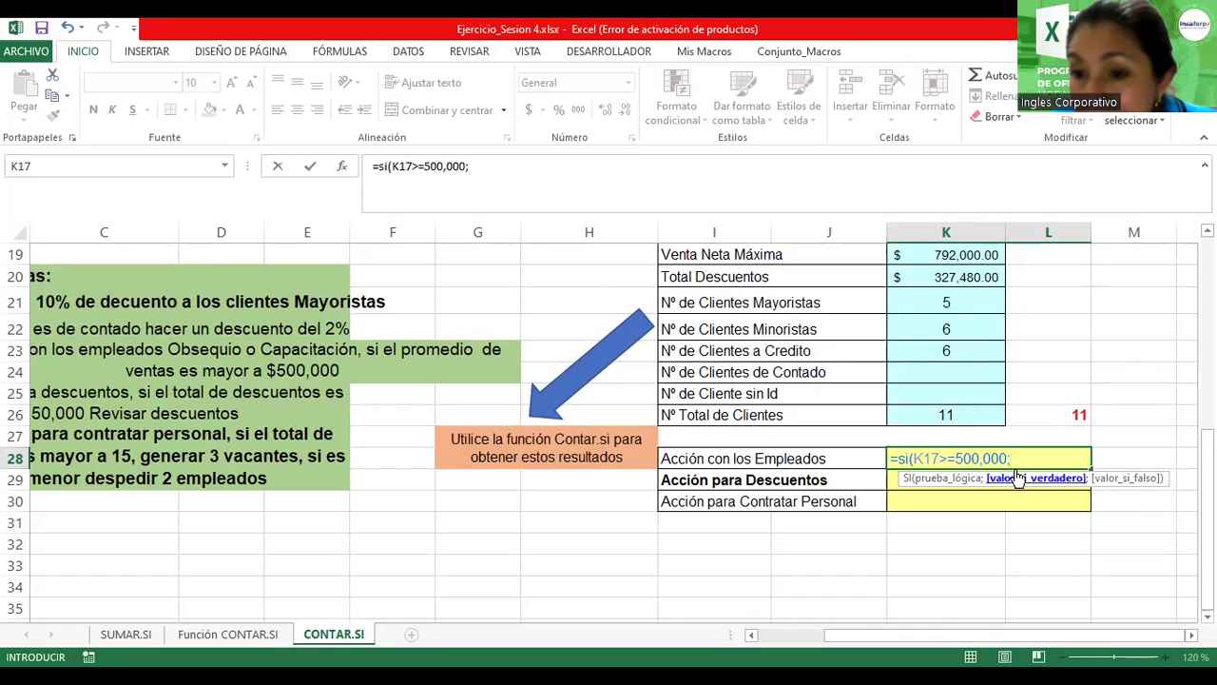
left_click(977, 459)
key("BackSpace")
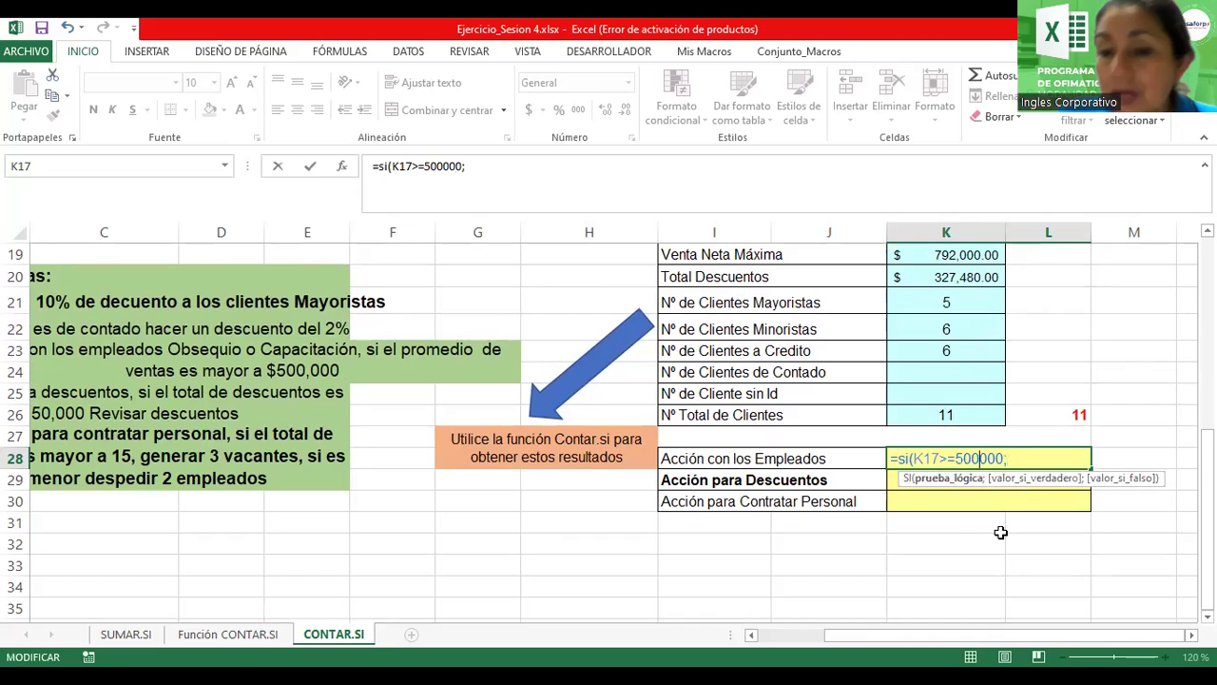
Step: Finish the K28 formula with results "Obsequio" and "Capacitación" and enter it
type("\"")
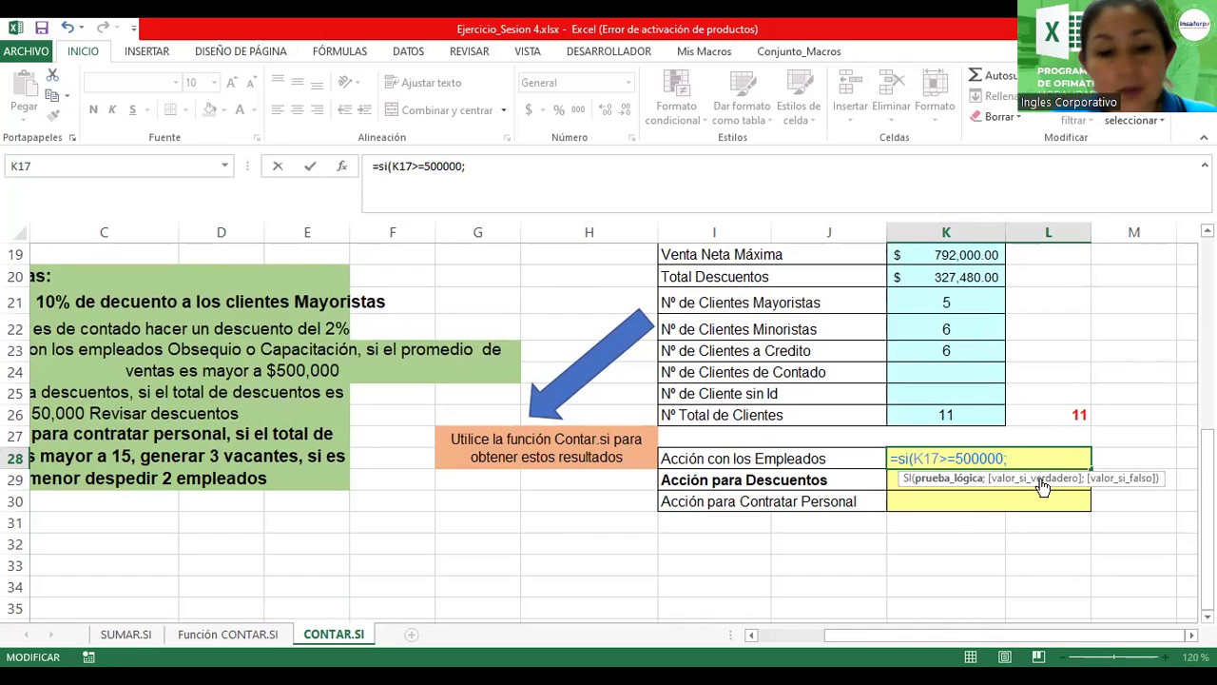
type("Ob")
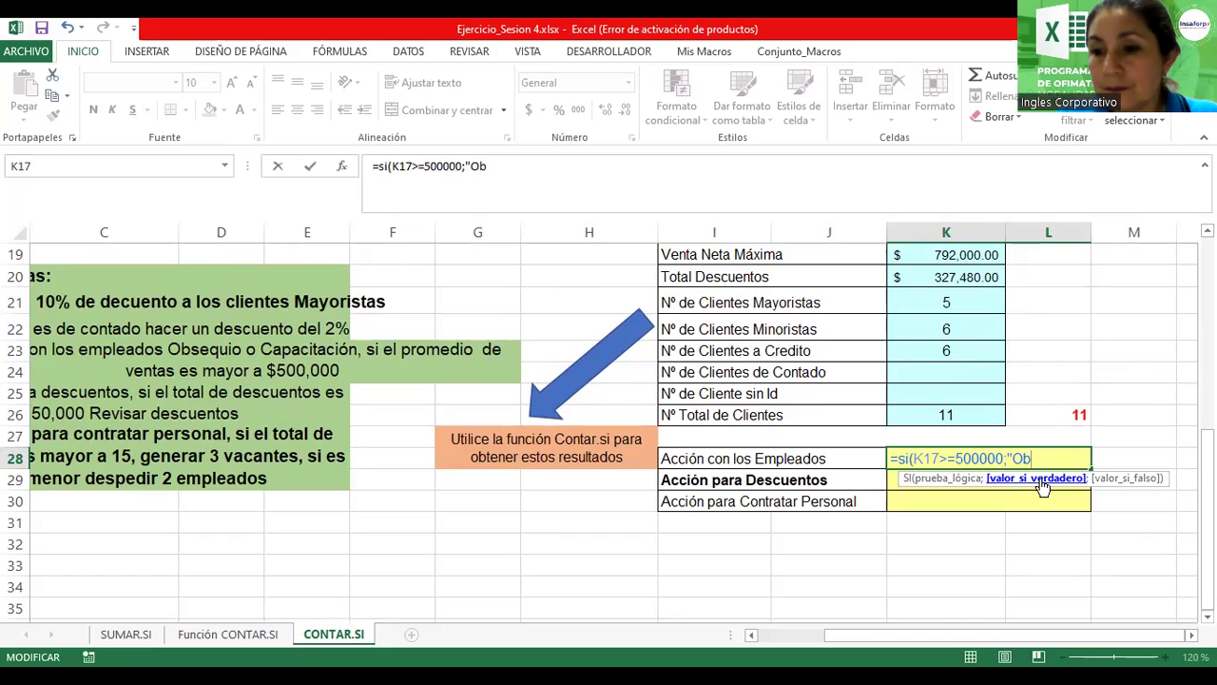
type("sequuio")
key("BackSpace")
key("BackSpace")
key("BackSpace")
type("io\"")
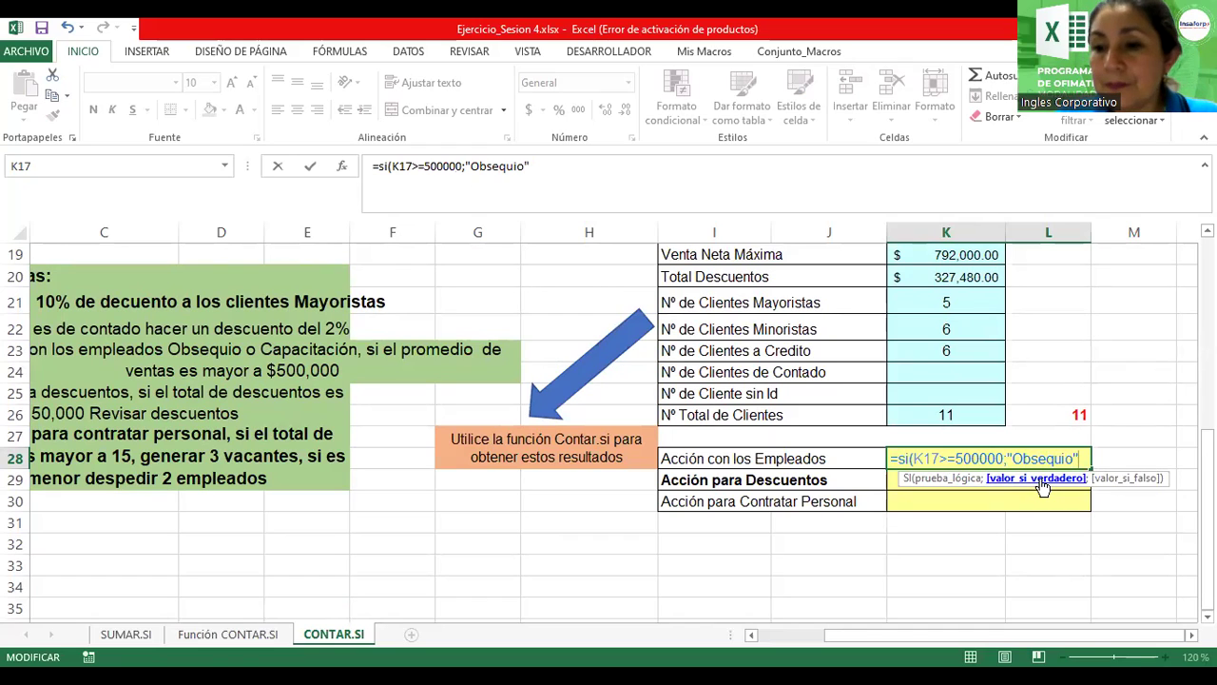
type(";")
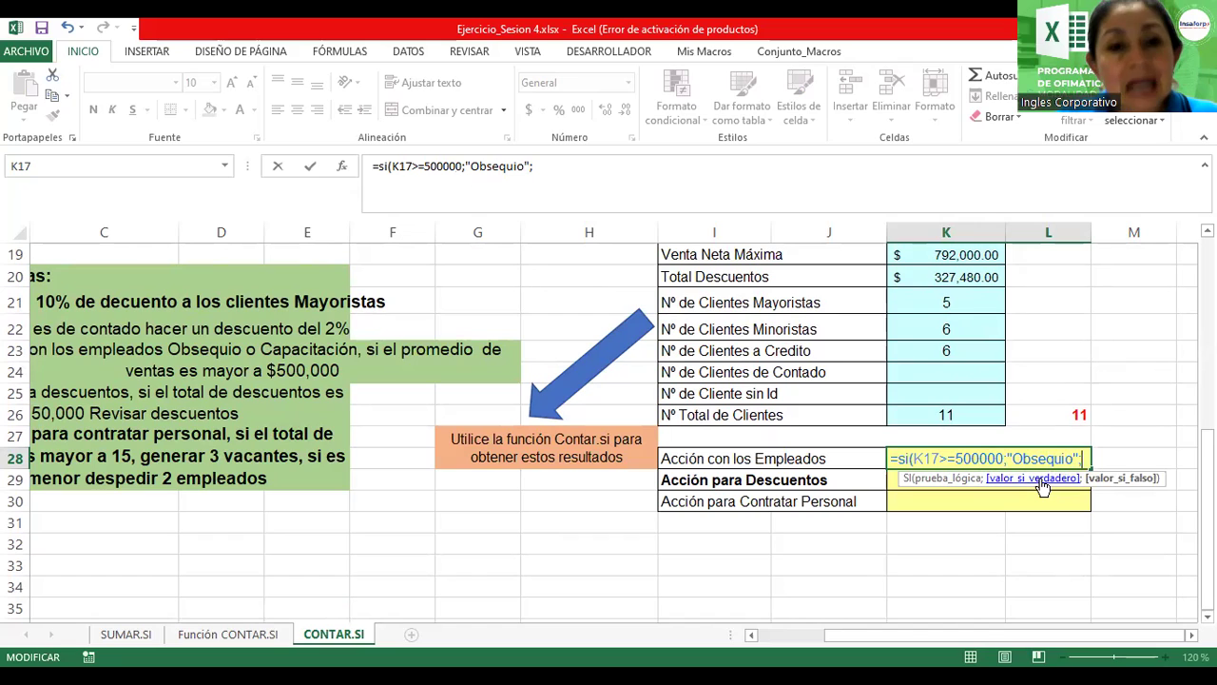
type("\"Capacitación\"")
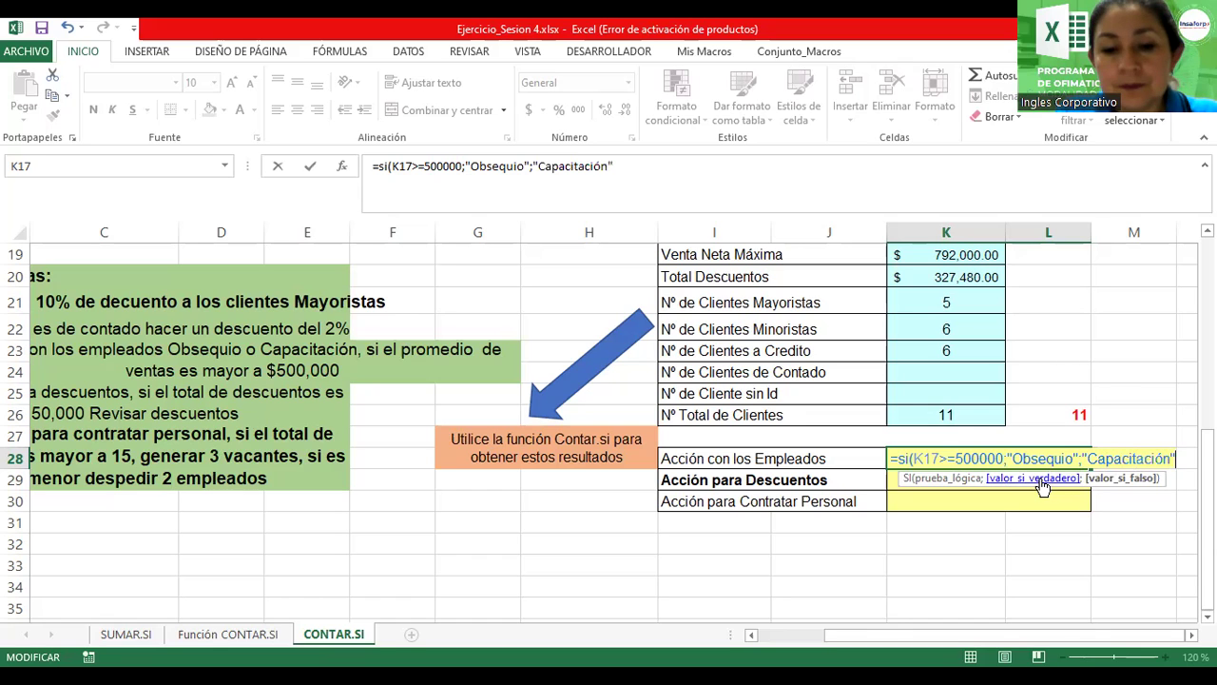
type(")")
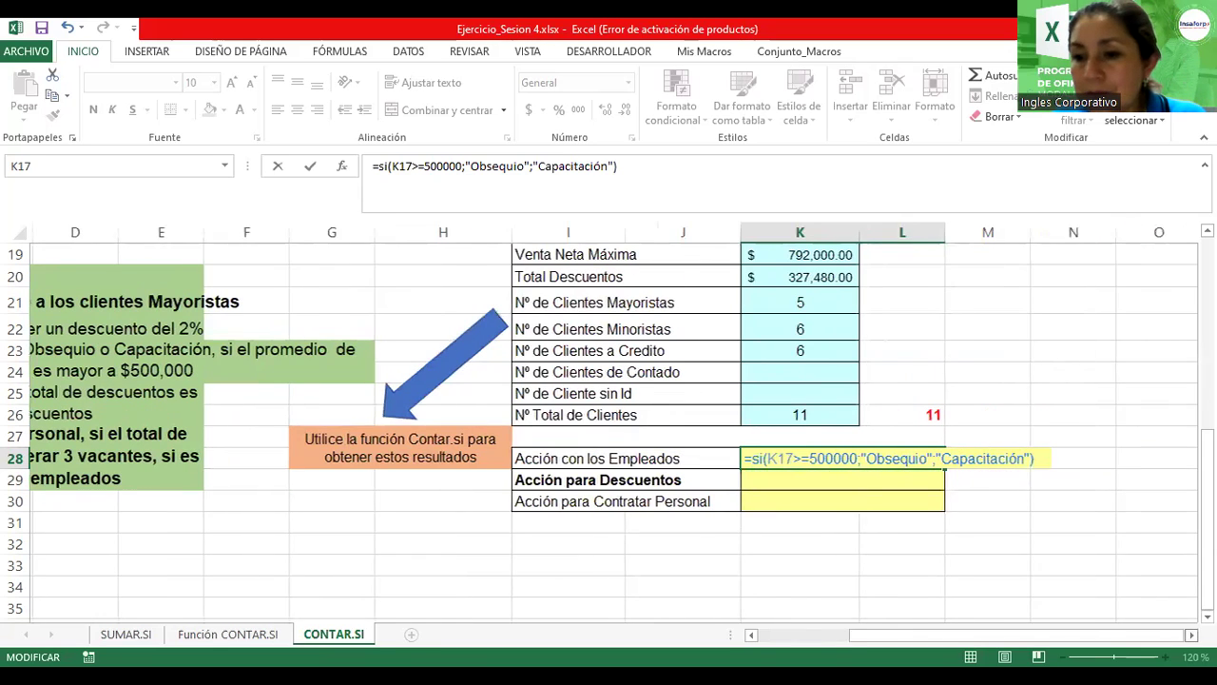
key("Return")
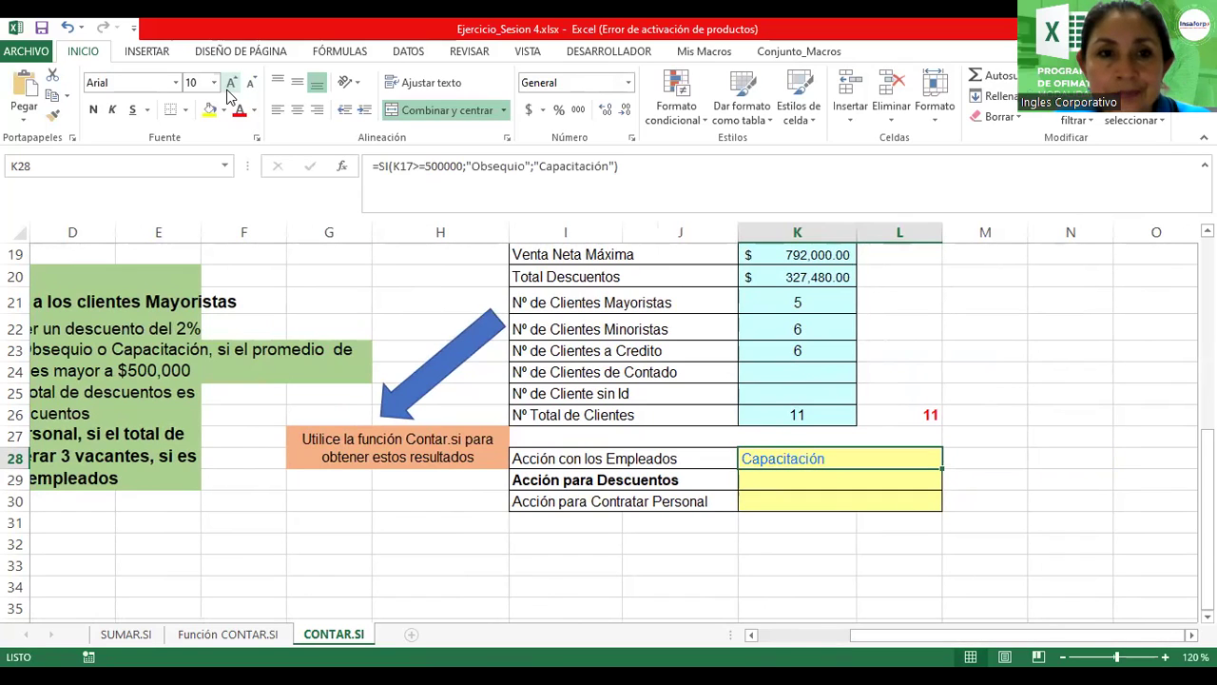
Step: Make K28's Capacitación bold and red, and zoom the sheet to 170%
left_click(93, 110)
left_click(240, 109)
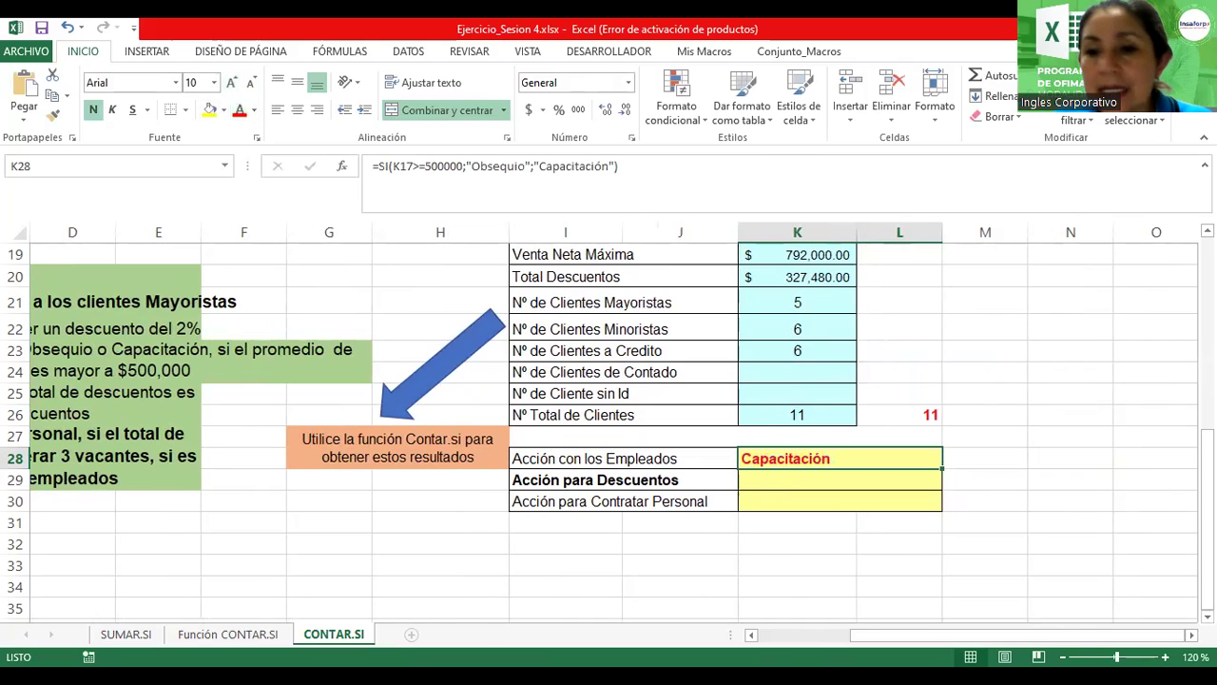
left_click_drag(1118, 656, 1124, 656)
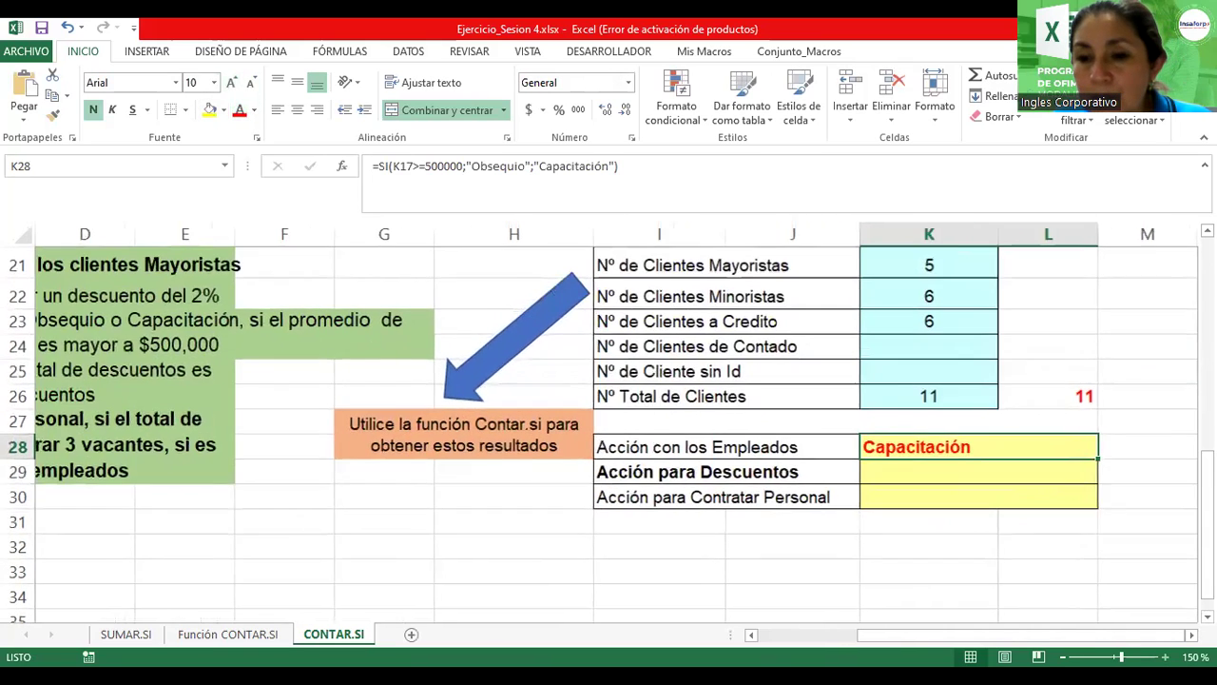
double_click(892, 422)
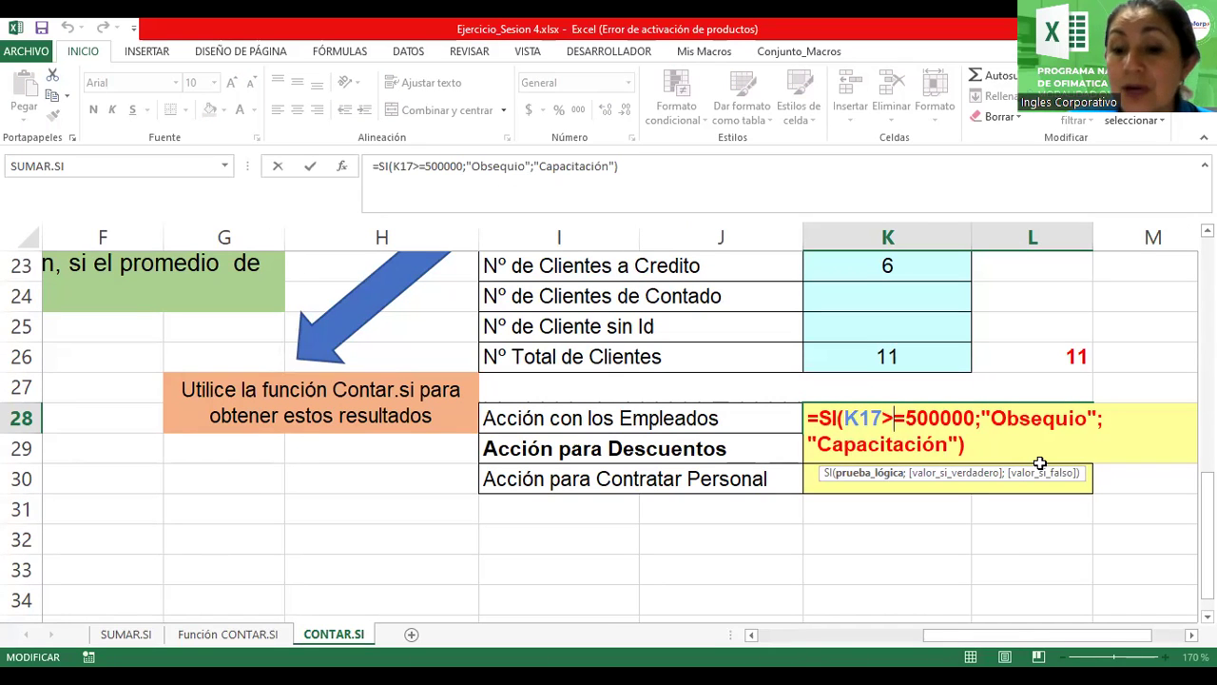
key("Return")
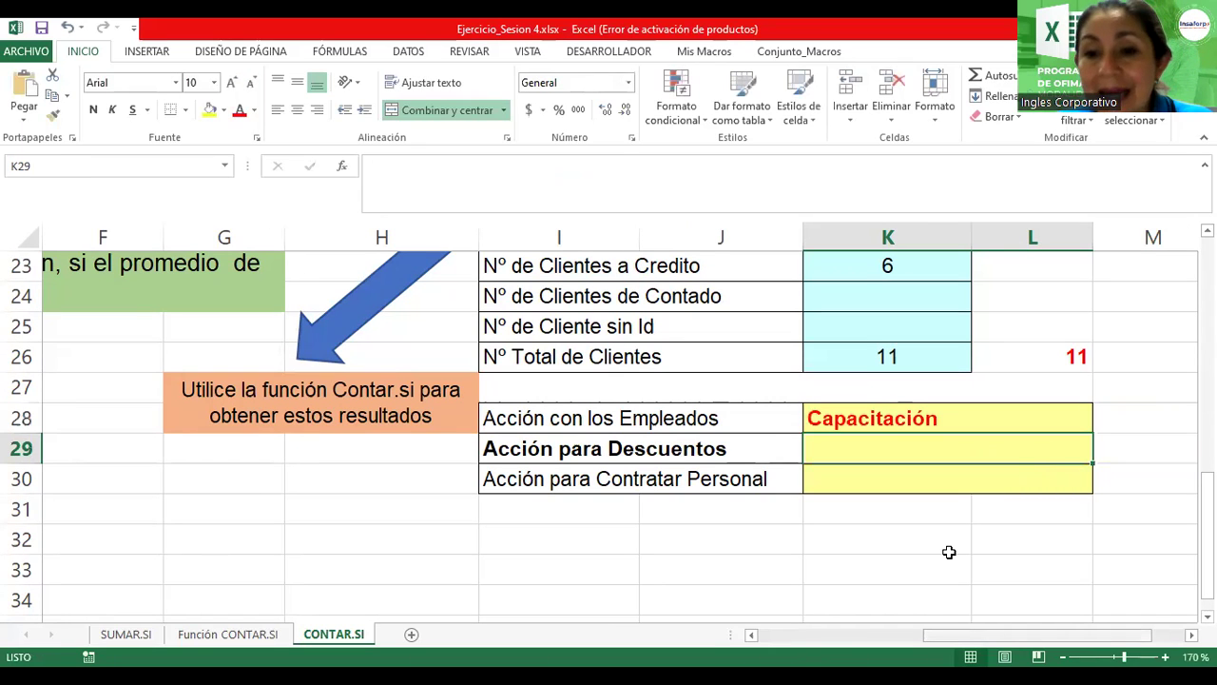
scroll(950, 552, "left", 5)
scroll(949, 552, "left", 1)
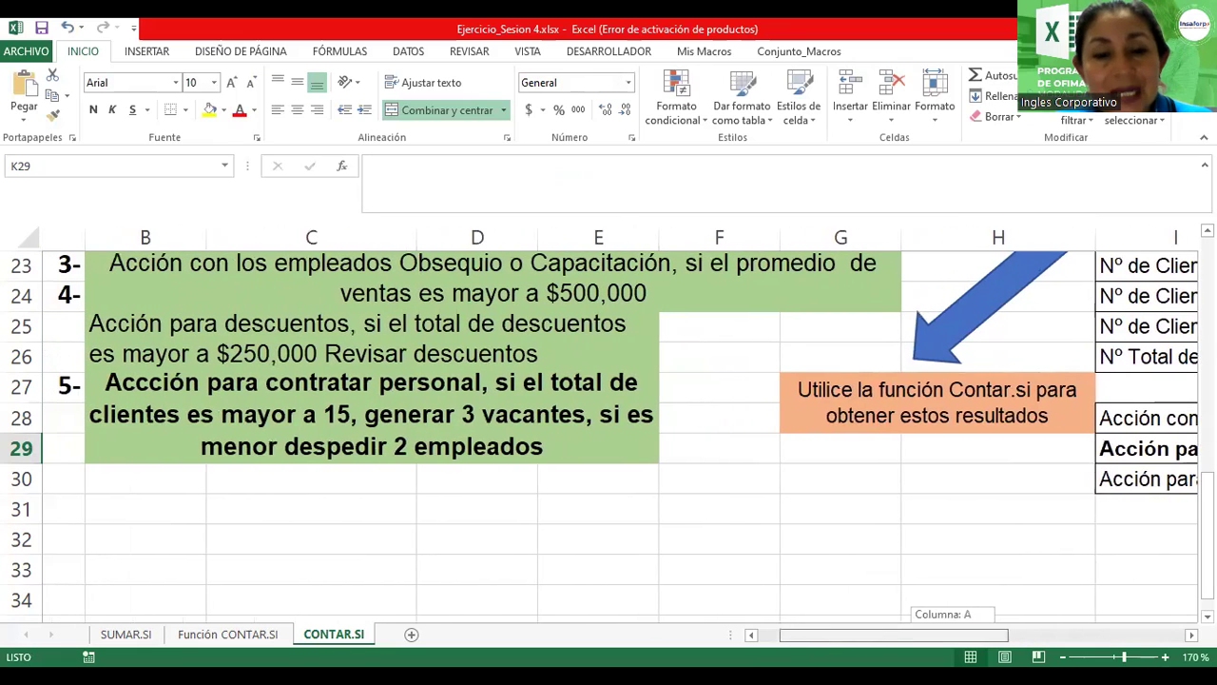
scroll(949, 551, "left", 1)
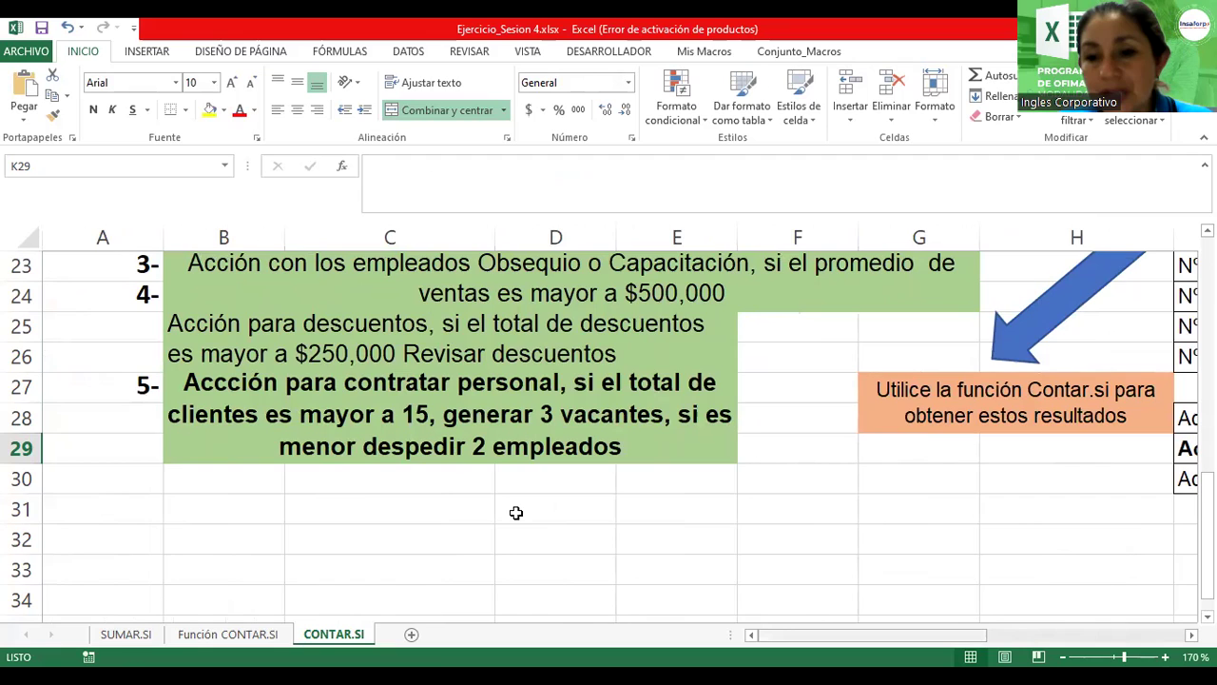
scroll(516, 513, "right", 3)
scroll(515, 512, "right", 1)
scroll(515, 513, "right", 2)
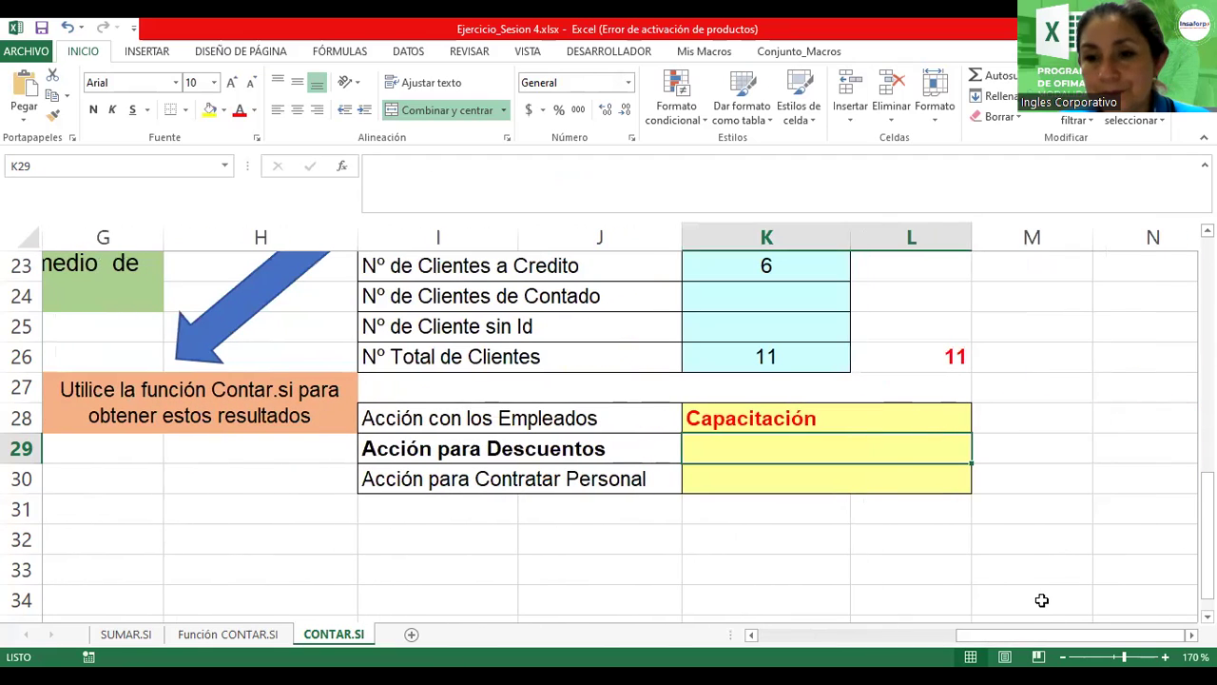
Step: In K29, type =SI(K20>250000;"Revisar descuento";0)
type("=")
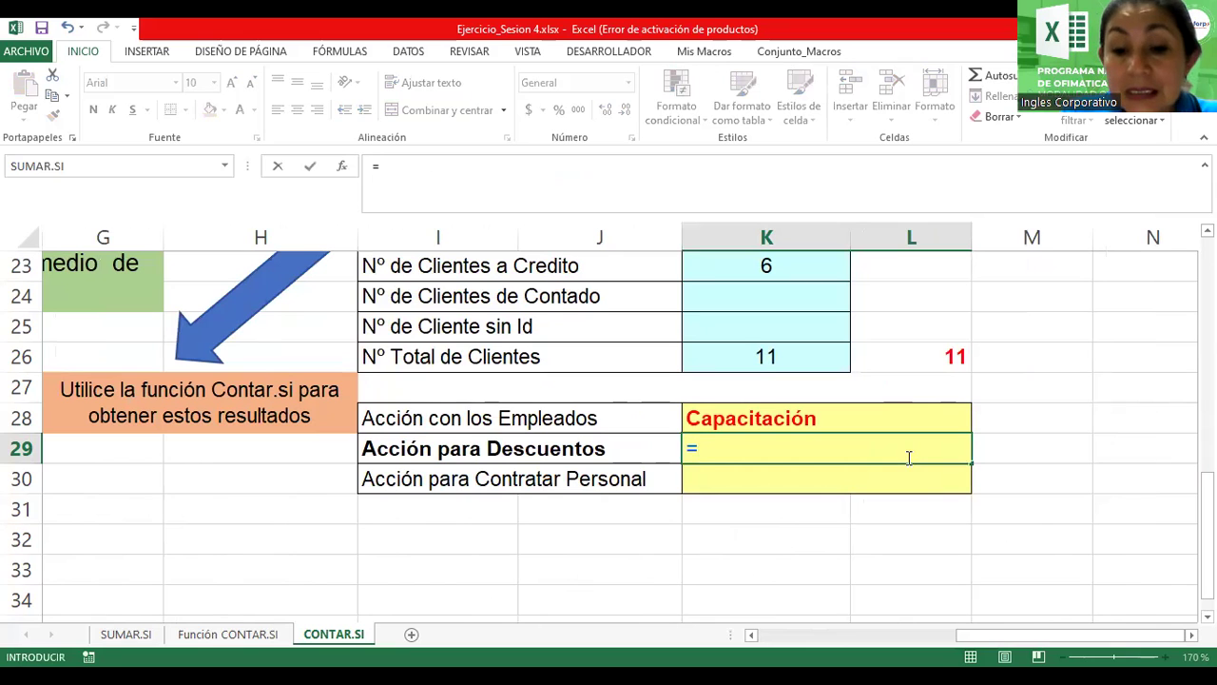
type("si(")
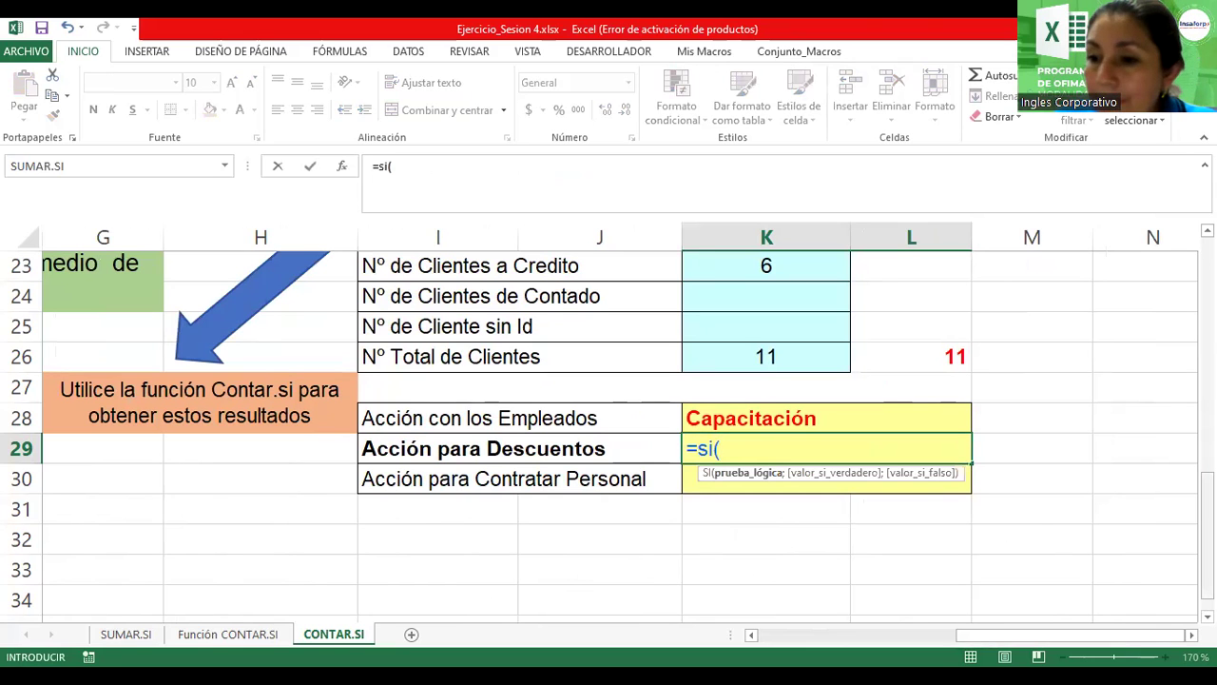
left_click_drag(1208, 549, 1208, 483)
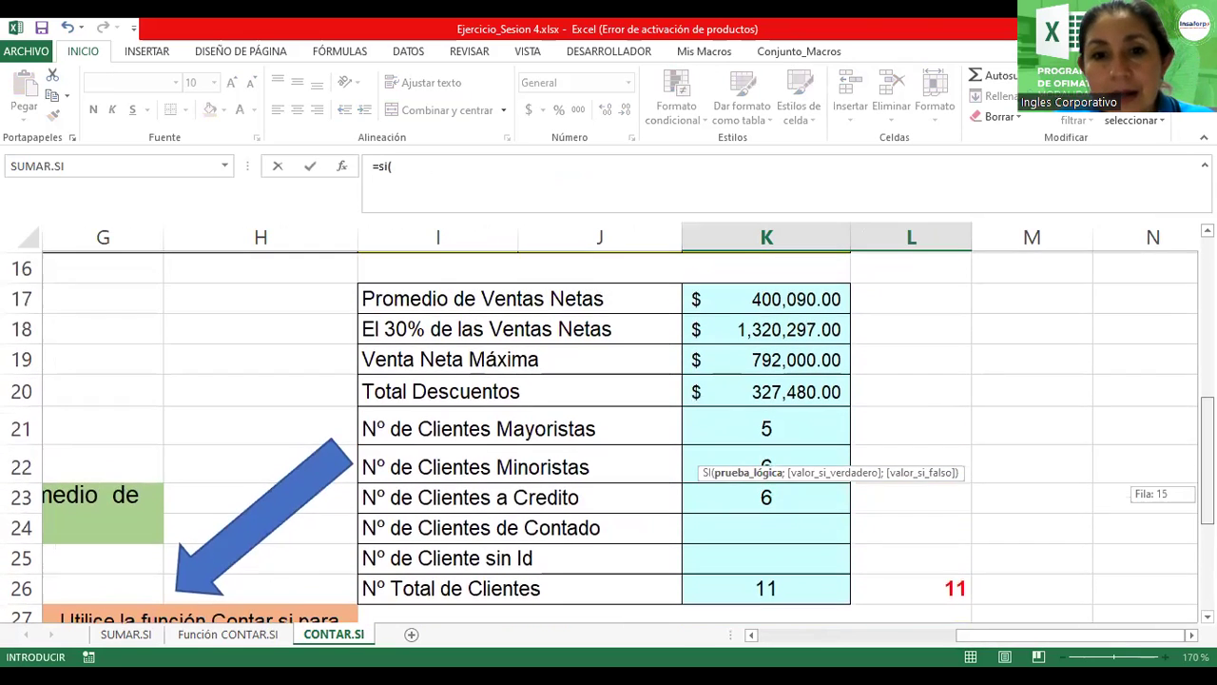
left_click(780, 390)
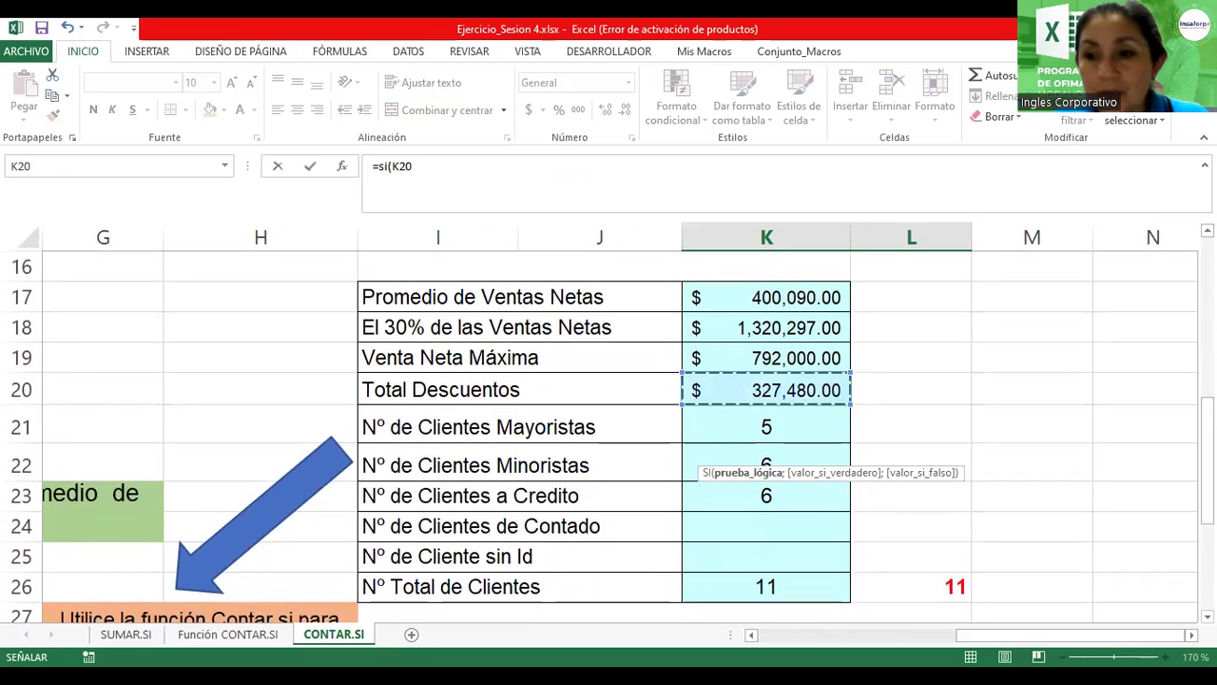
left_click_drag(1208, 409, 1208, 494)
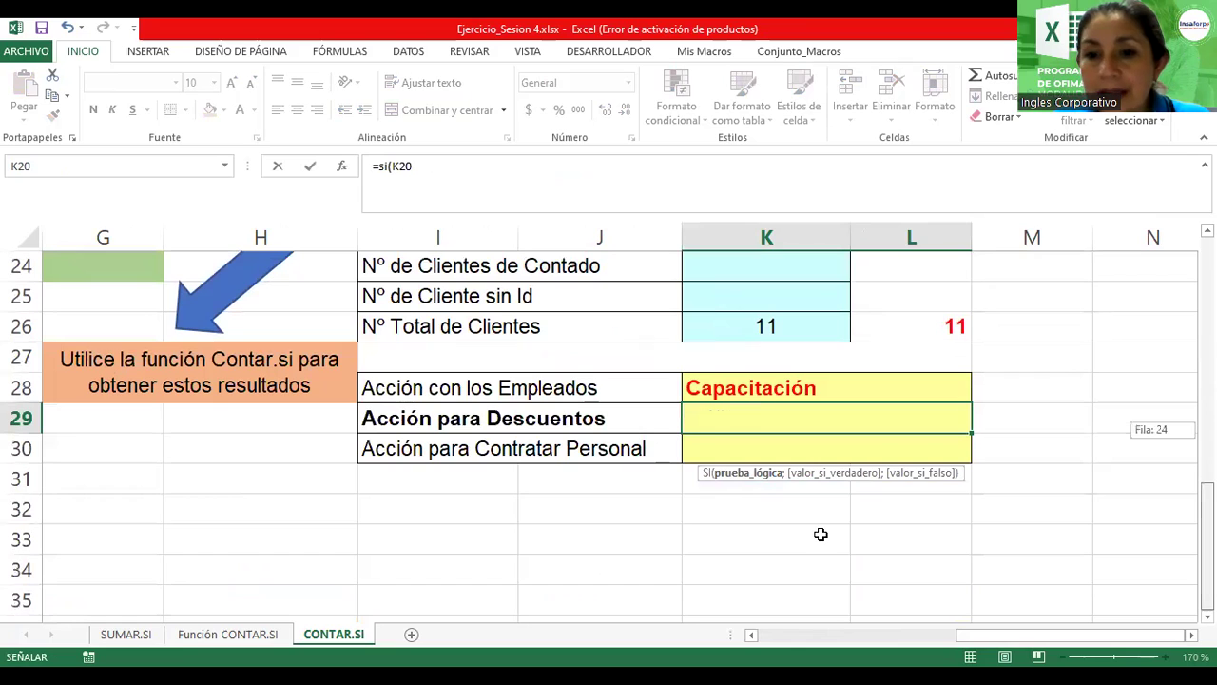
type("<")
key("BackSpace")
type(">")
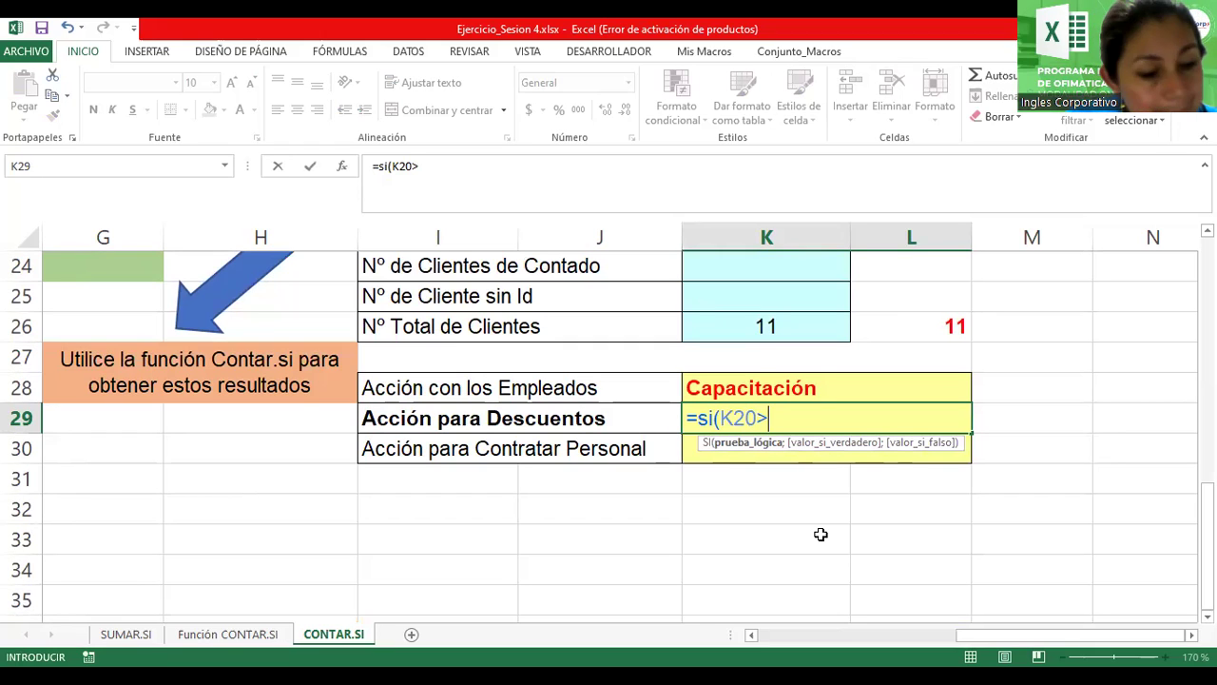
type("25")
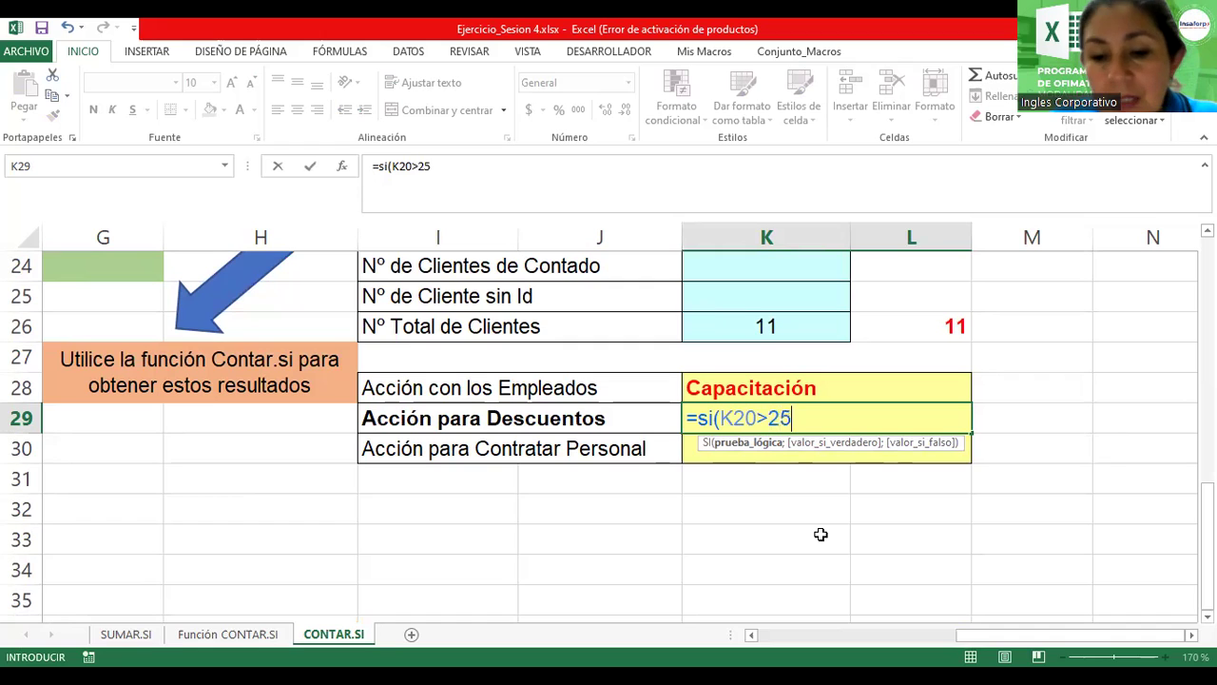
type("000")
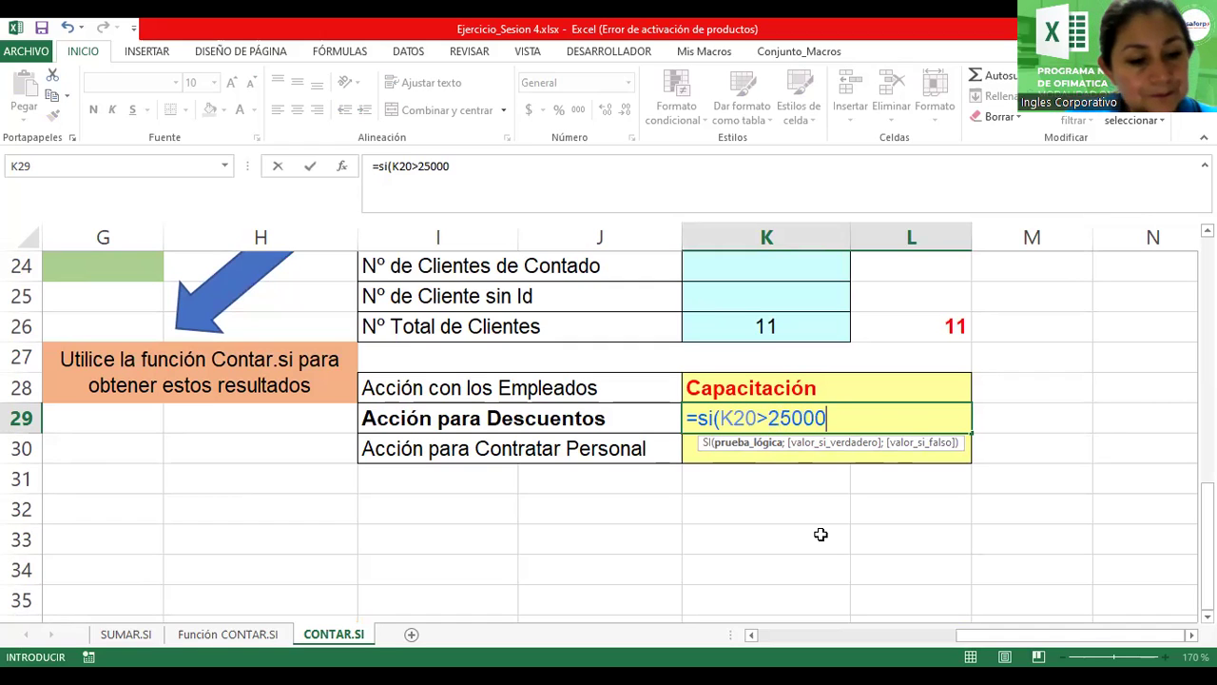
type("0:")
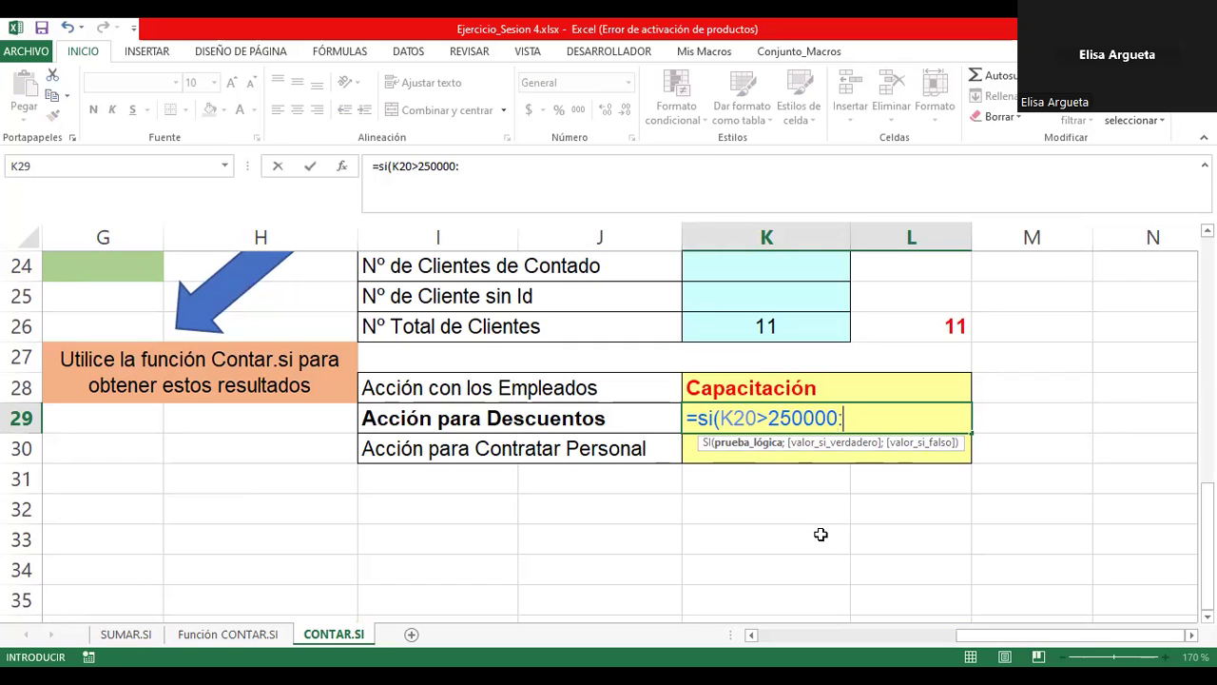
type("\"Revisar descuento\";0")
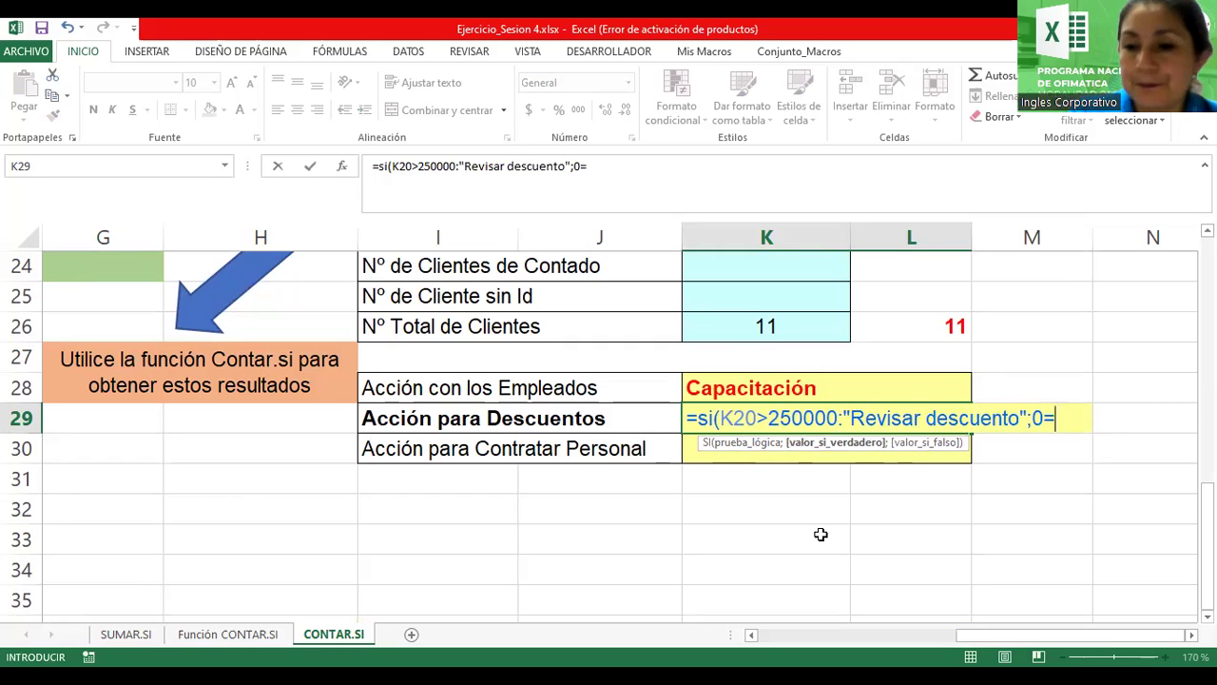
type(")")
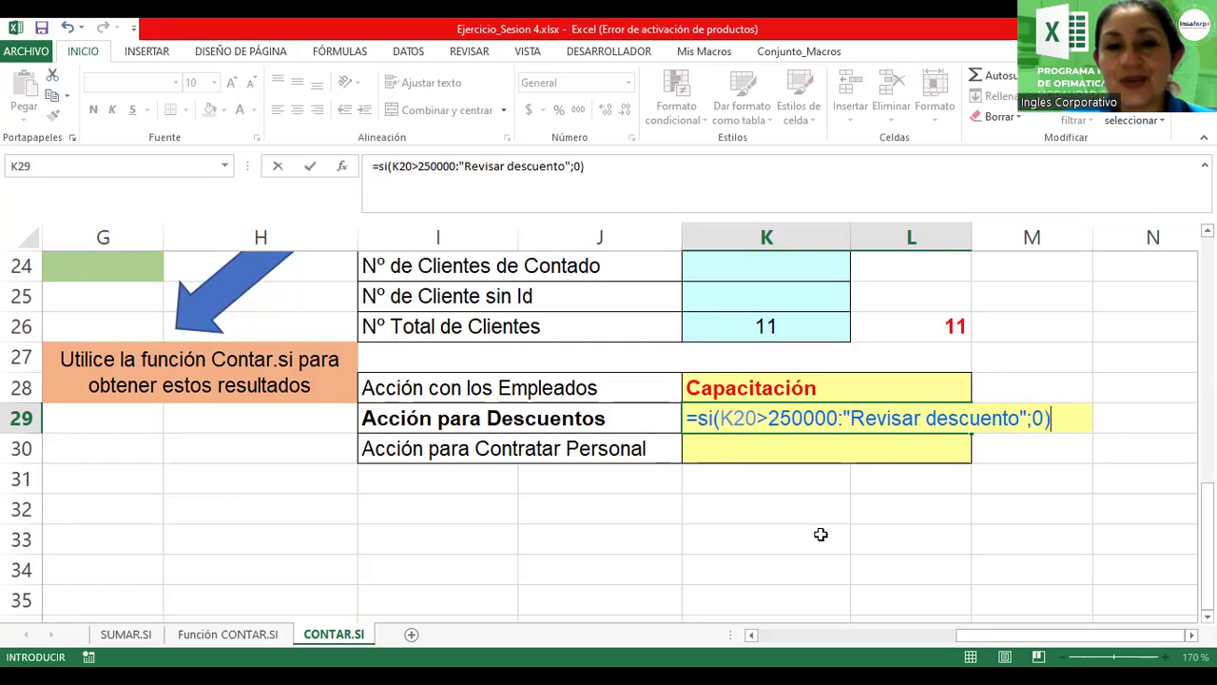
Step: Dismiss the formula error, replace the colon after 250000 with a semicolon, and enter it
key("Return")
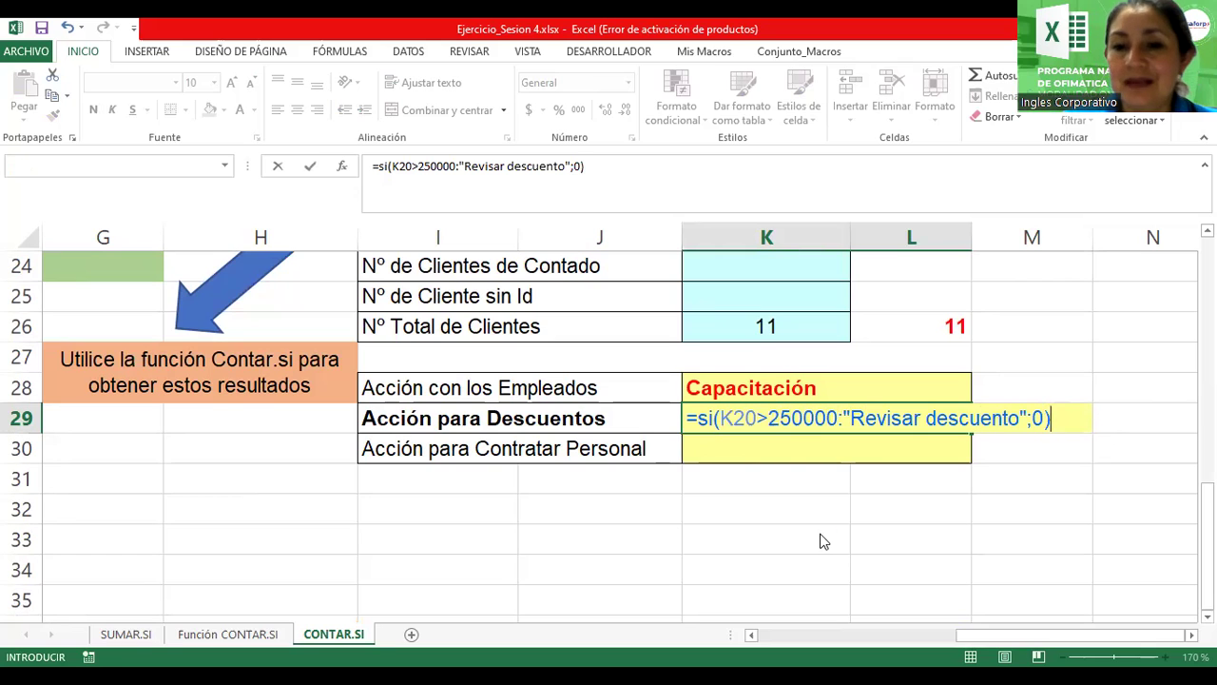
key("Return")
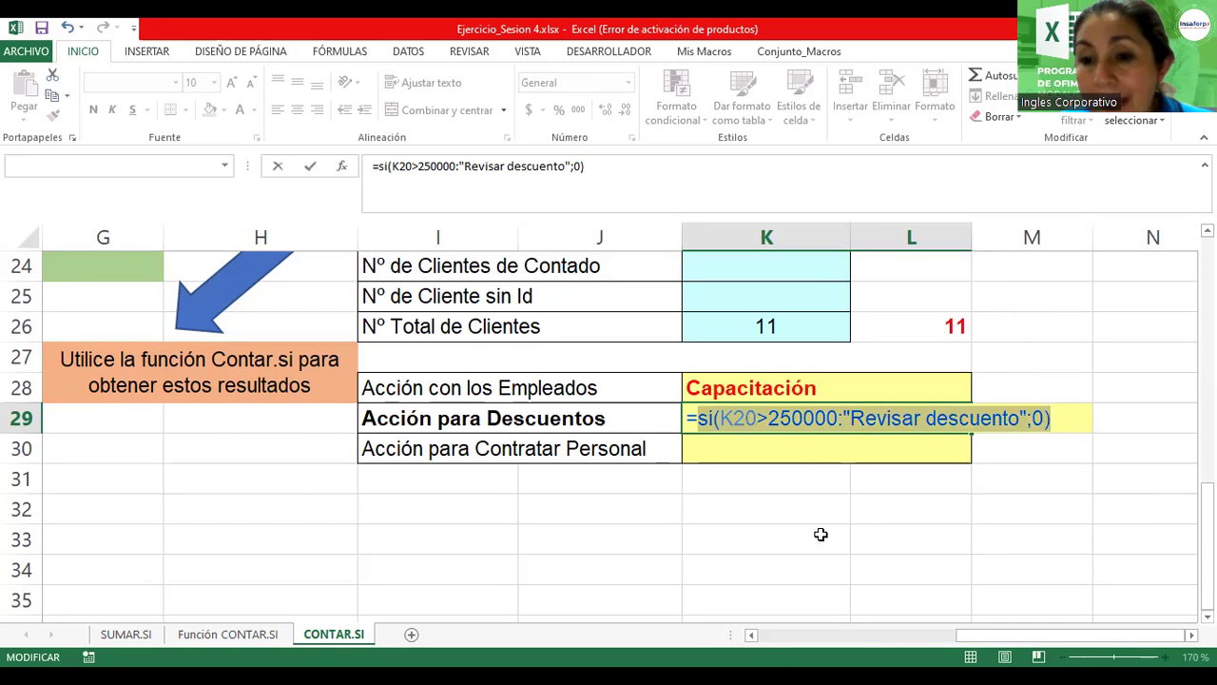
left_click(838, 419)
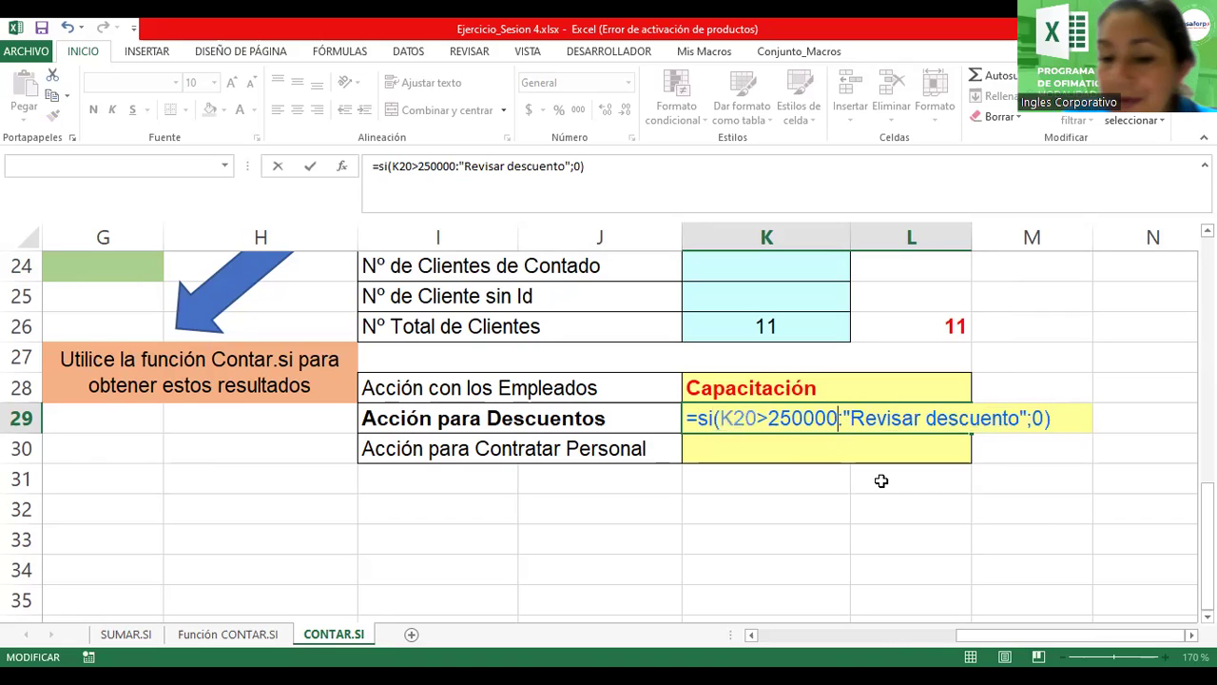
key("Delete")
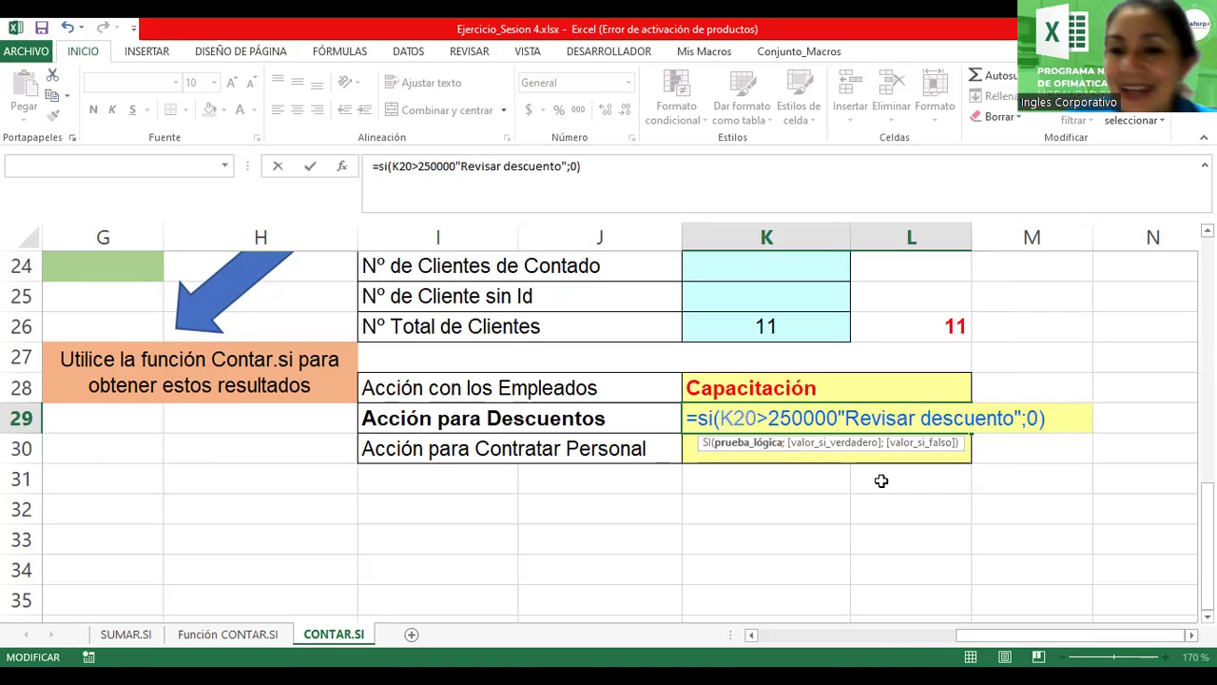
type(";")
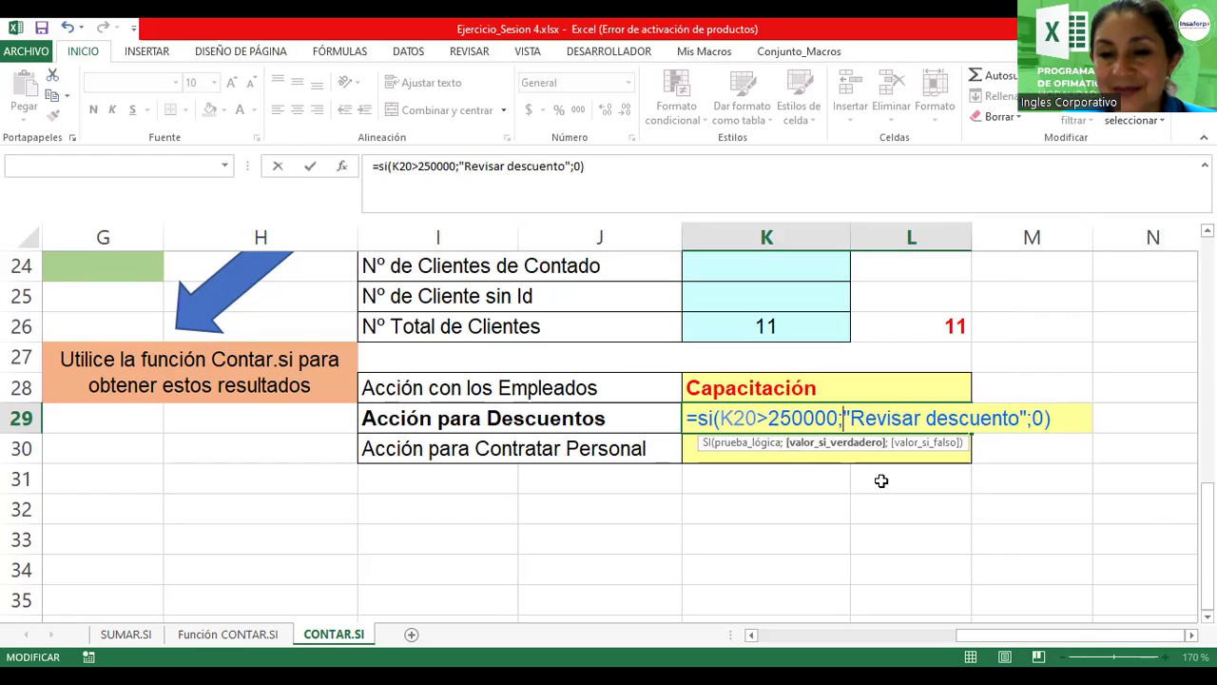
key("Return")
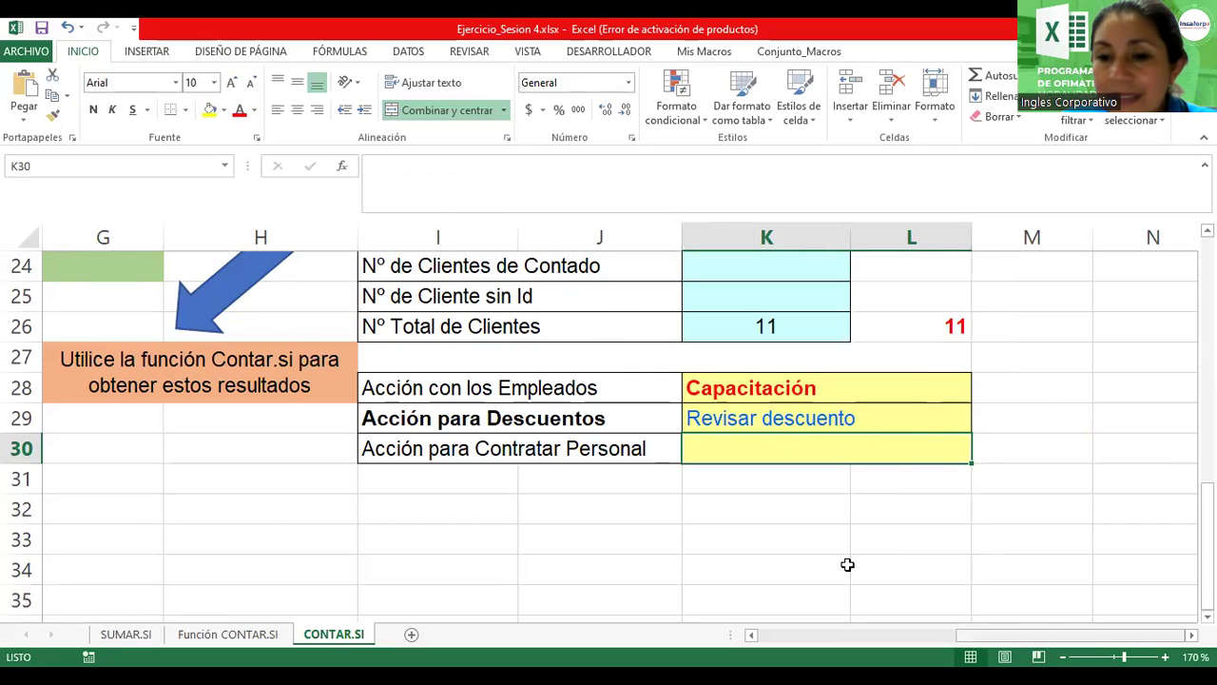
left_click_drag(1180, 634, 999, 634)
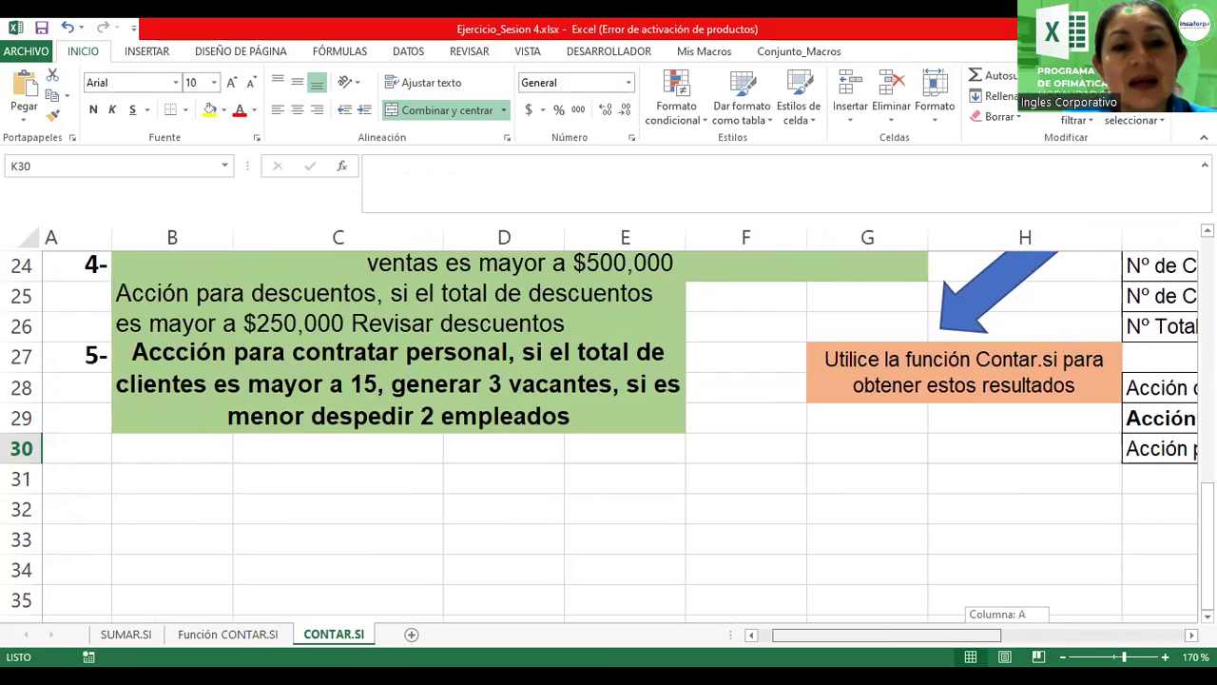
left_click_drag(989, 635, 975, 634)
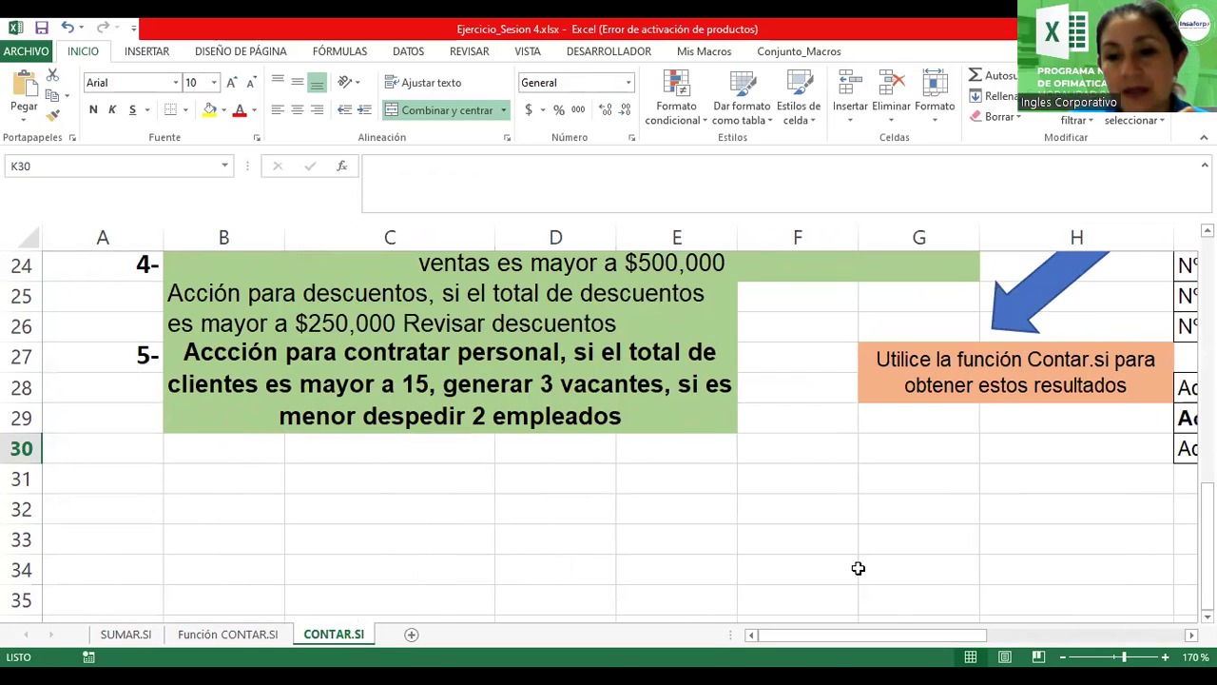
scroll(858, 567, "right", 2)
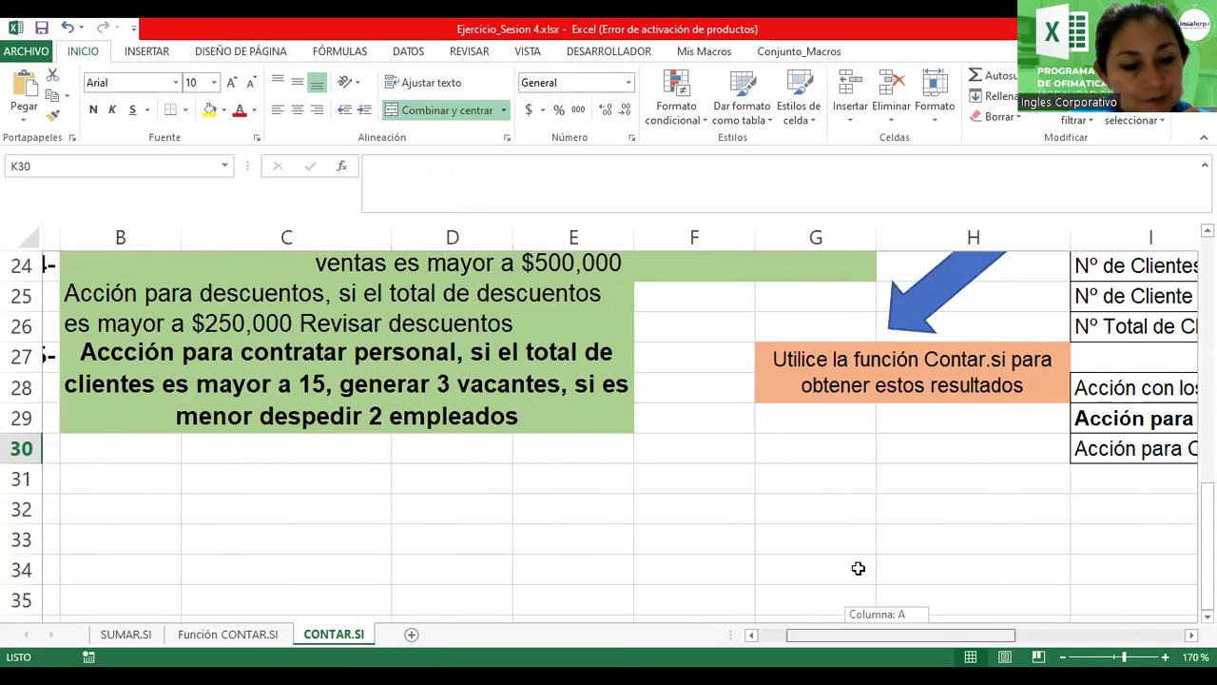
Step: Enter =SI(K26>15;"Generar 5 Vacantes";"No aplica") in K30, which shows No aplica
scroll(858, 567, "right", 5)
left_click_drag(1056, 636, 1056, 636)
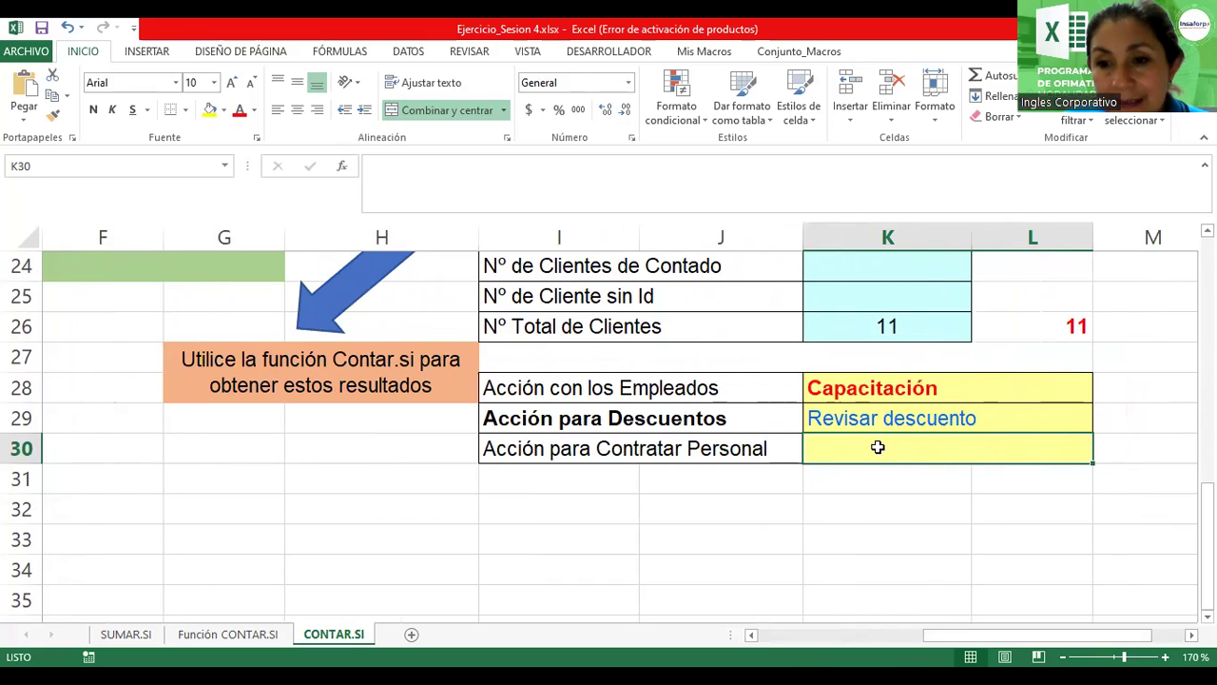
type("=")
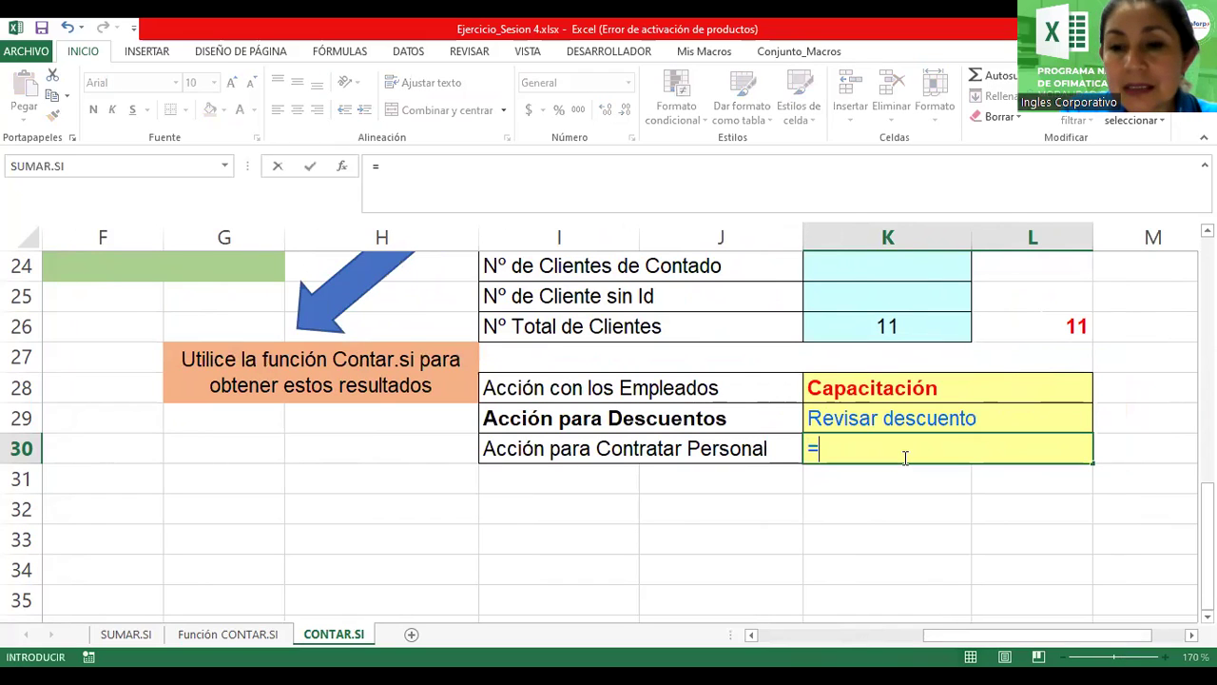
type("si(")
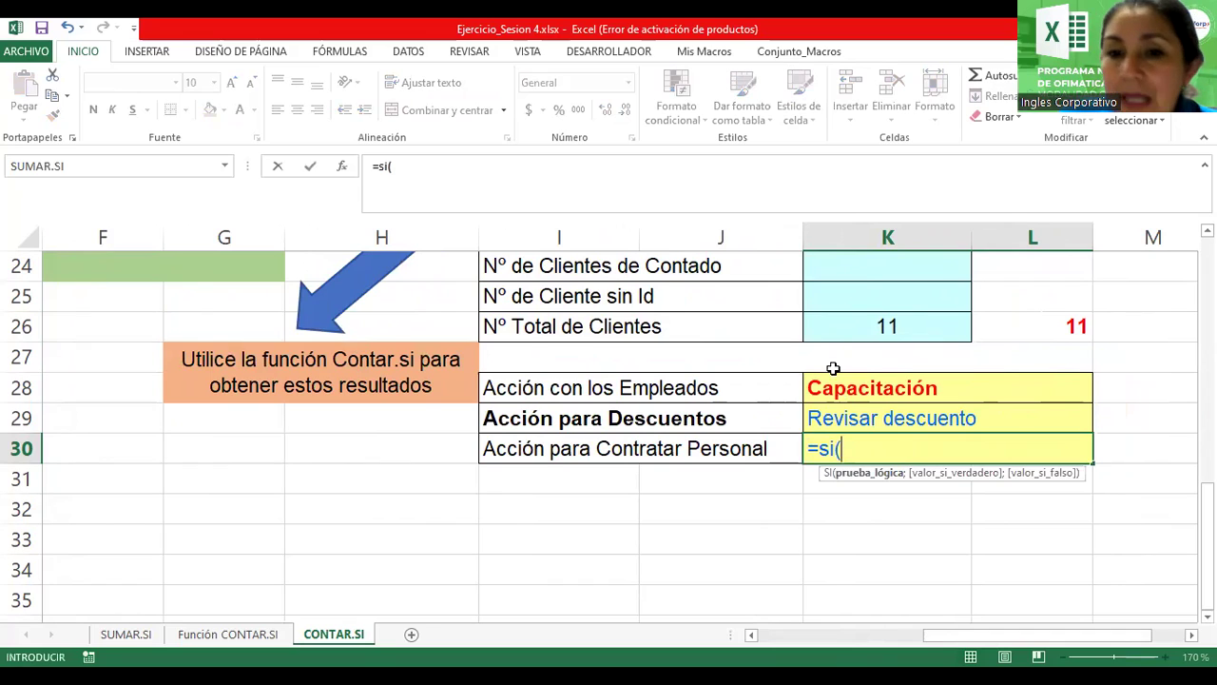
left_click(833, 330)
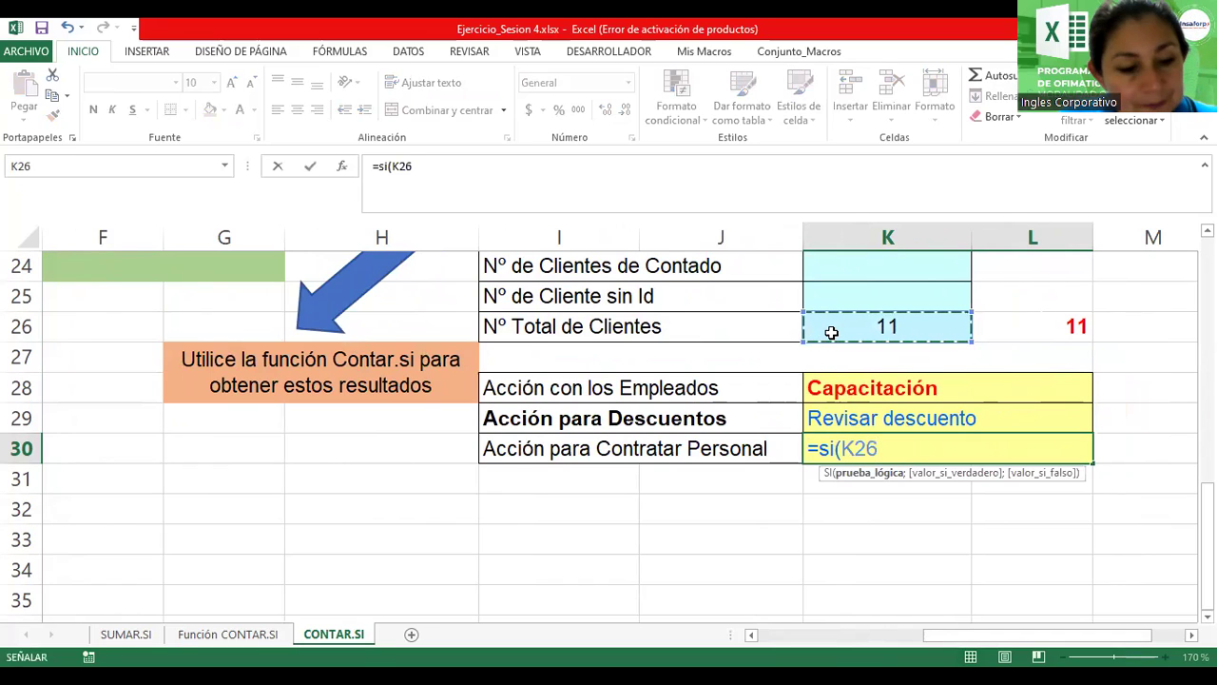
type(">")
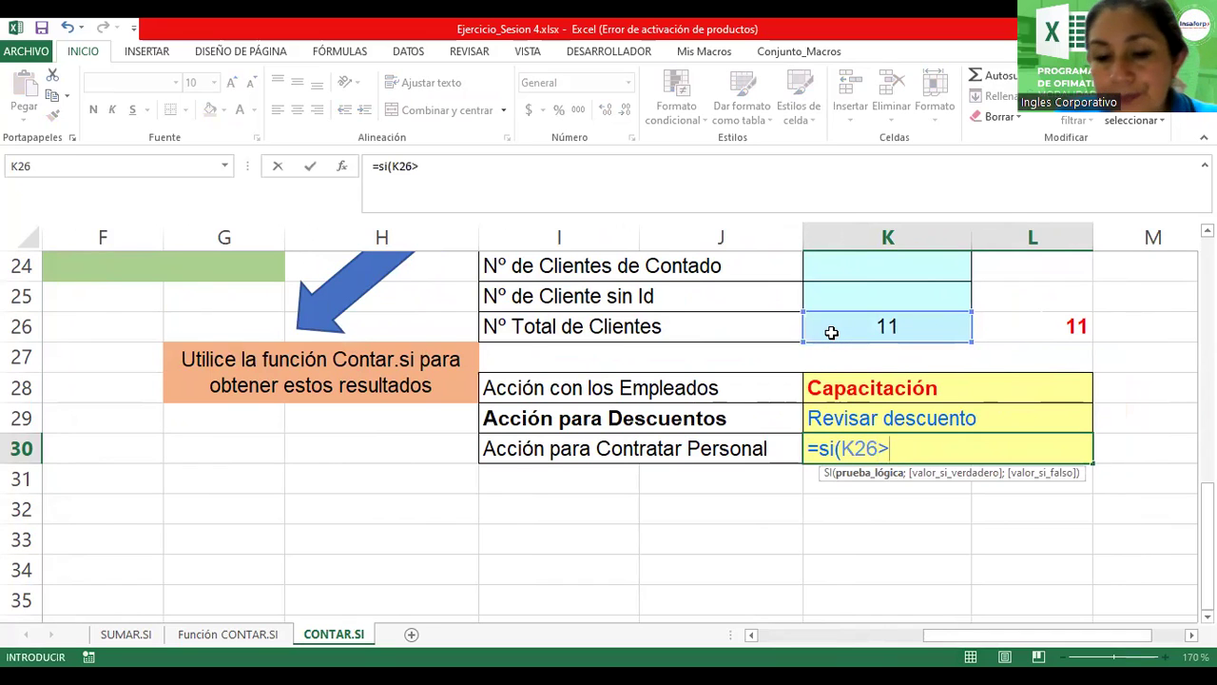
type("15")
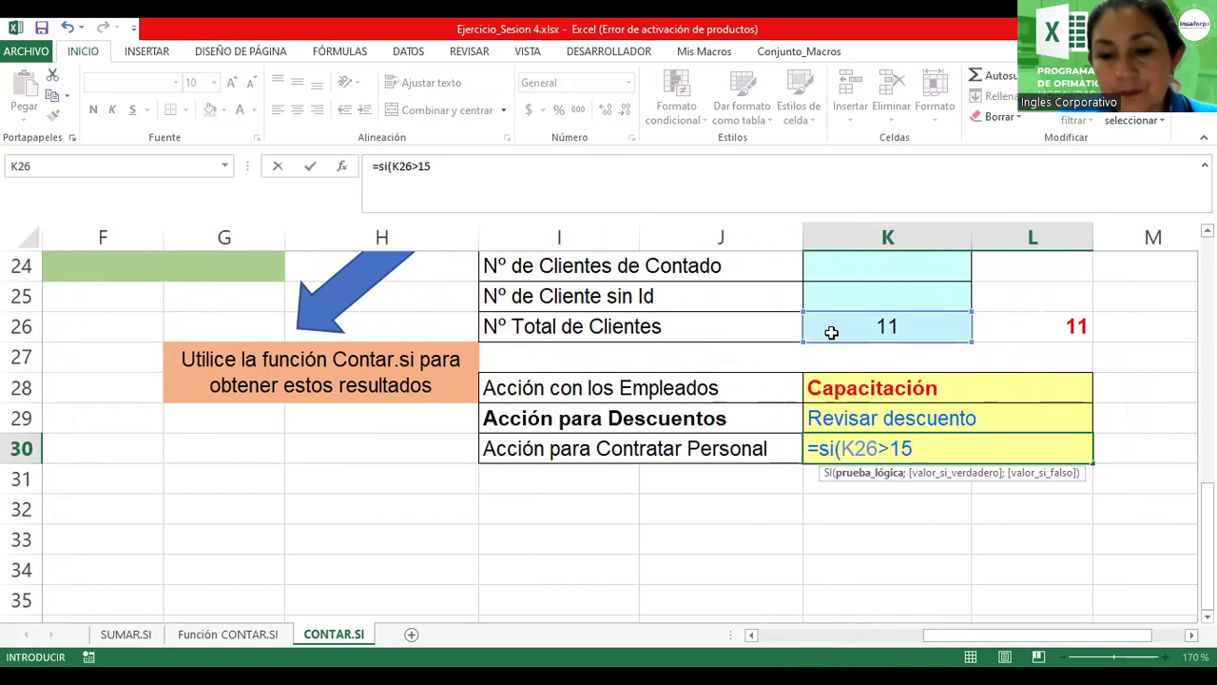
type(";")
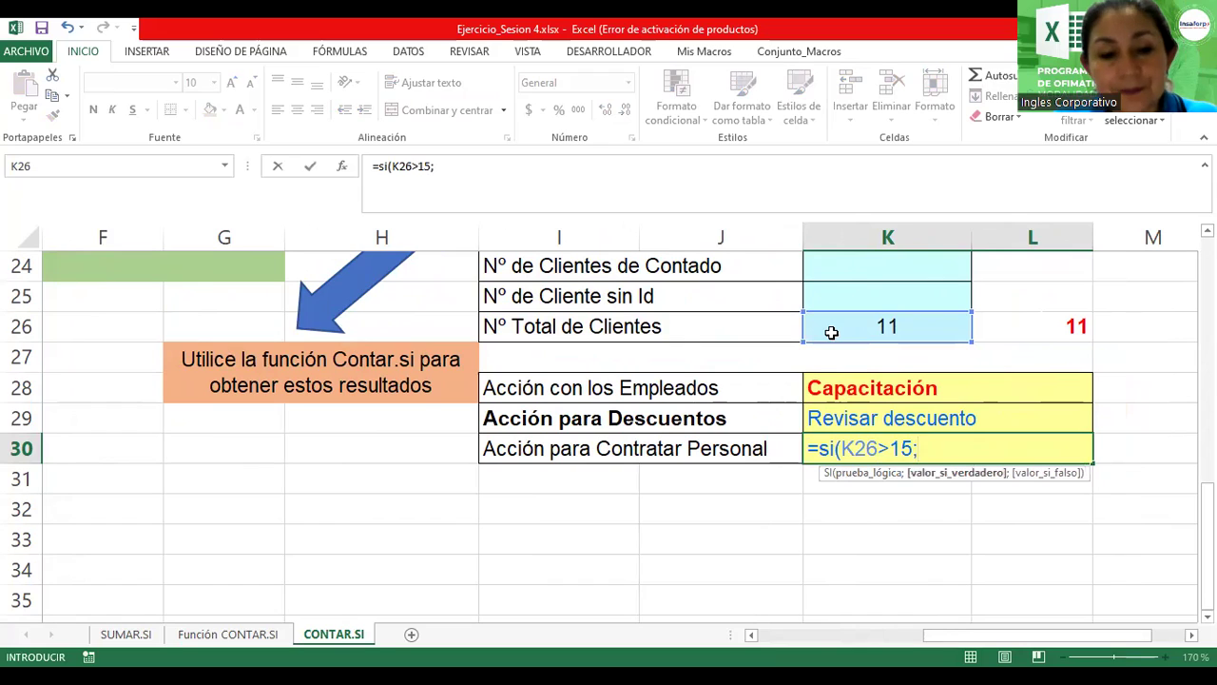
type("Generar5Vacantes\"")
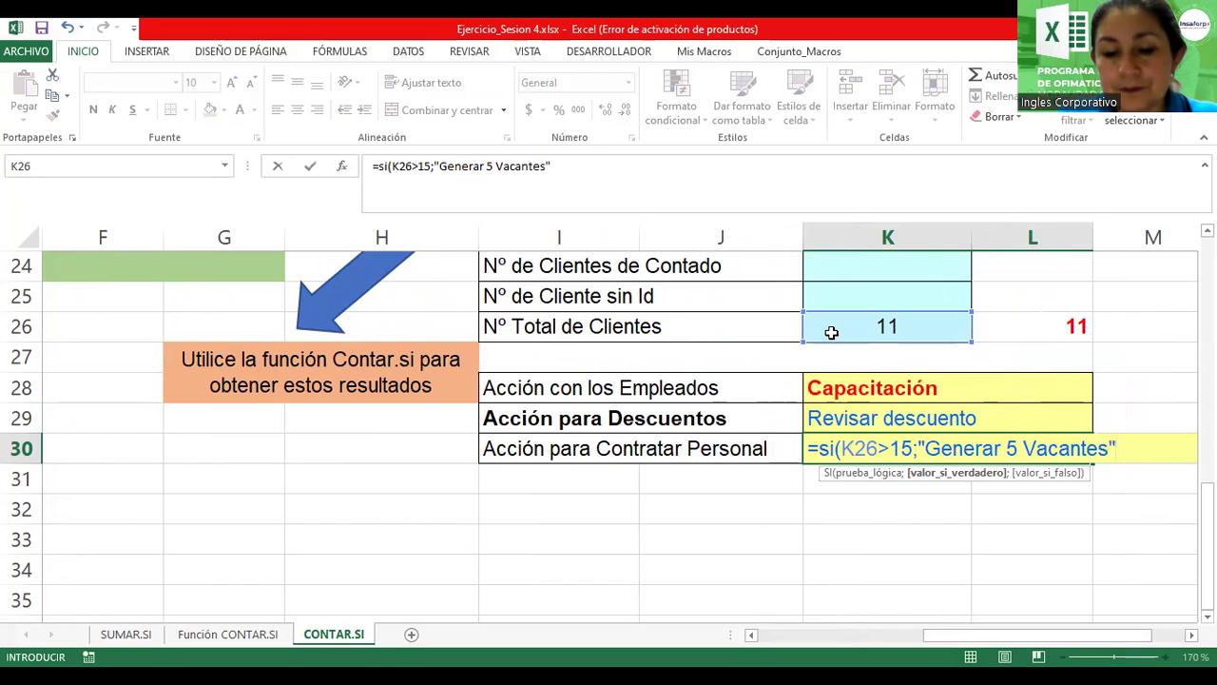
type(";")
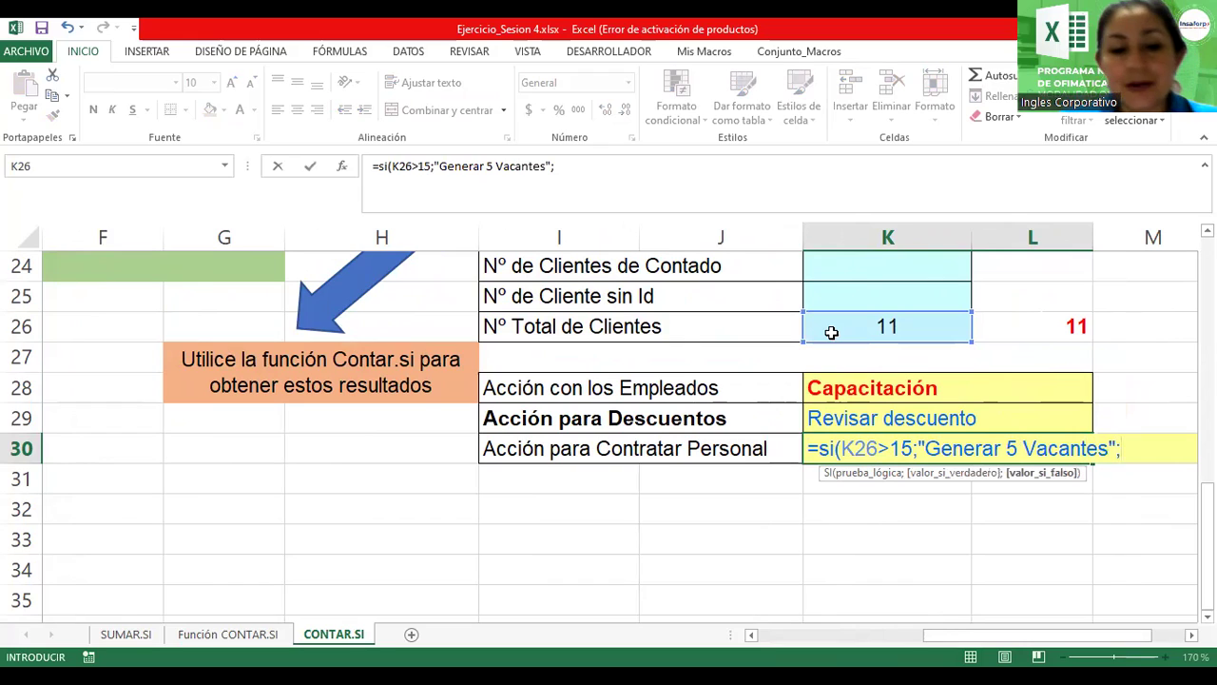
type("No aplica!")
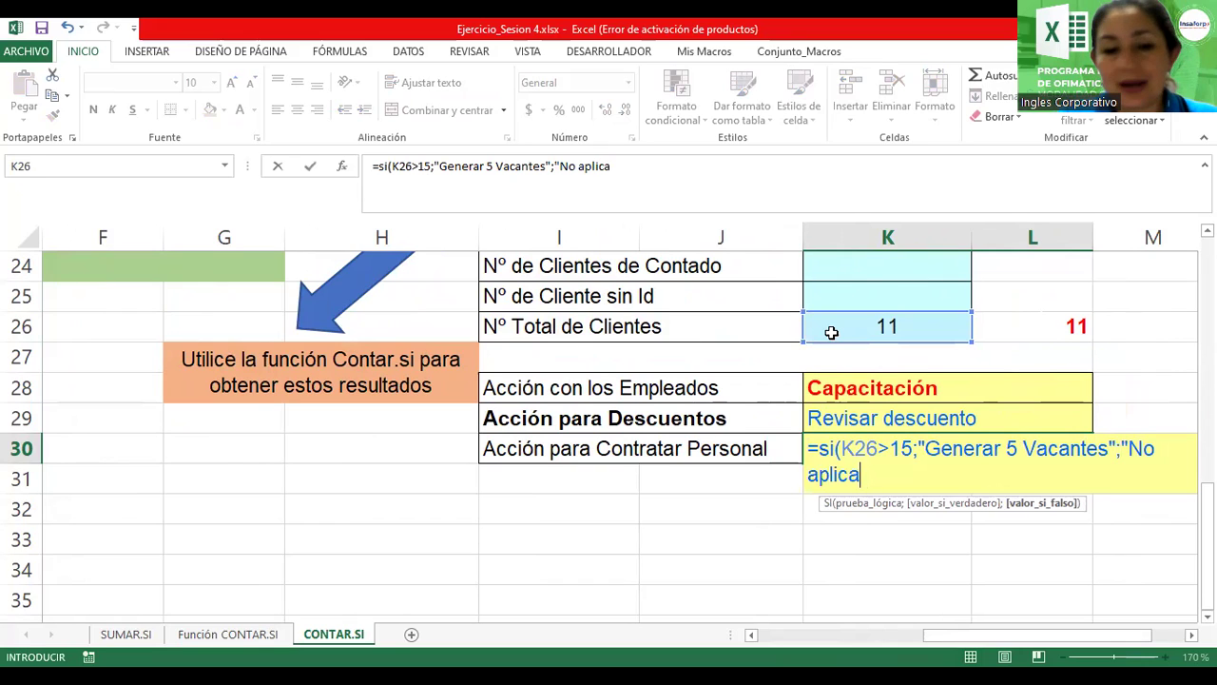
type(")")
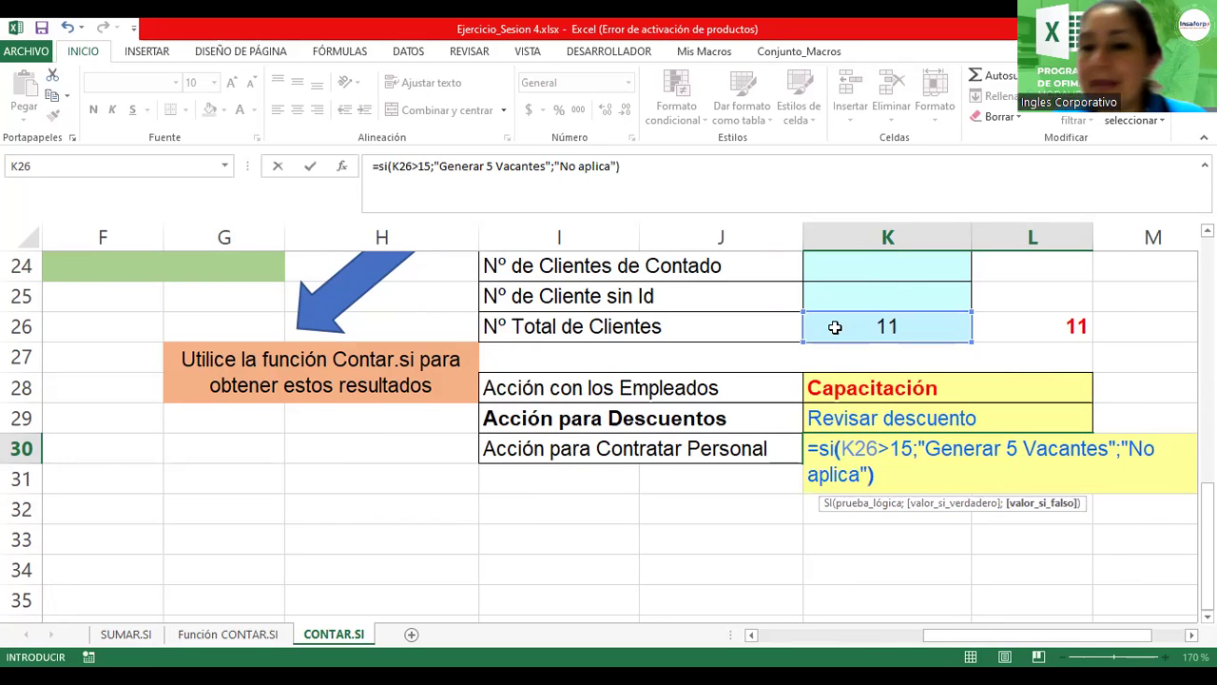
scroll(1068, 389, "right", 4)
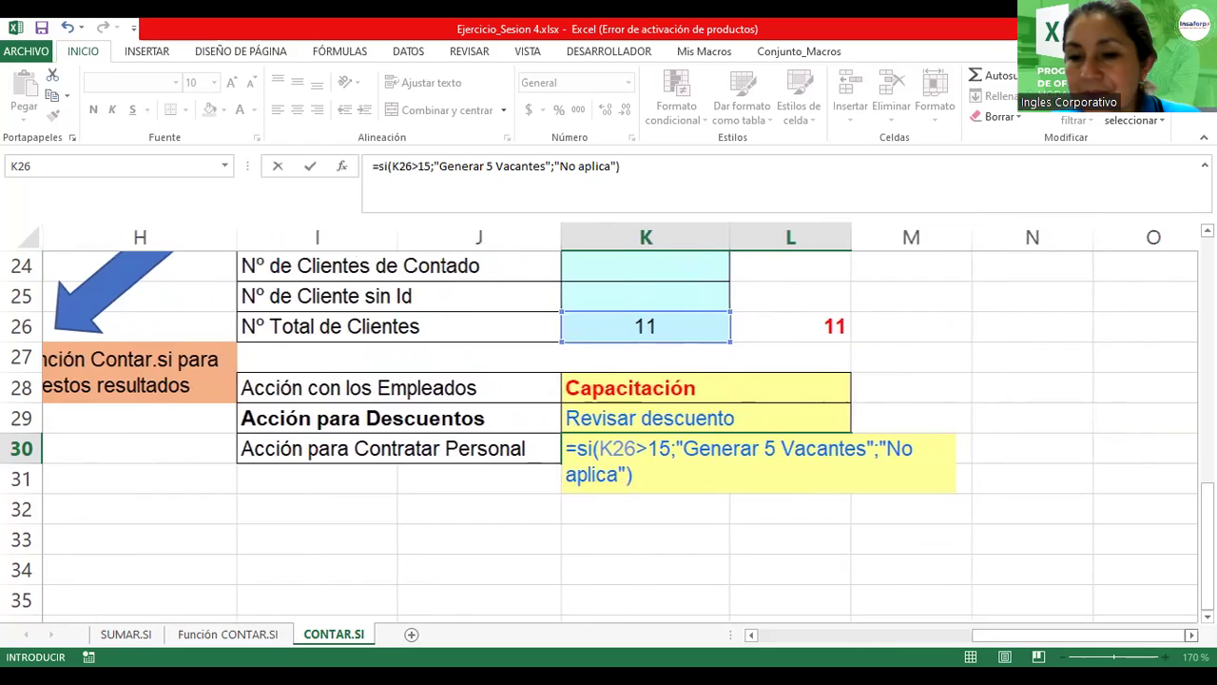
scroll(620, 419, "right", 3)
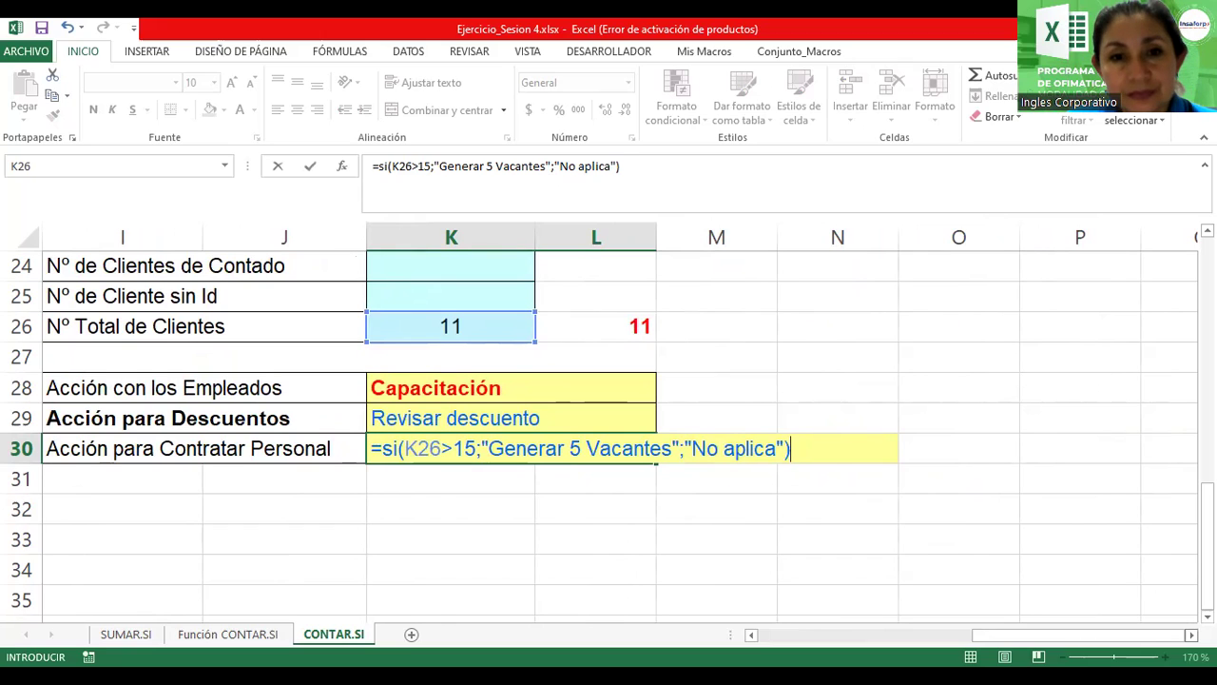
key("Return")
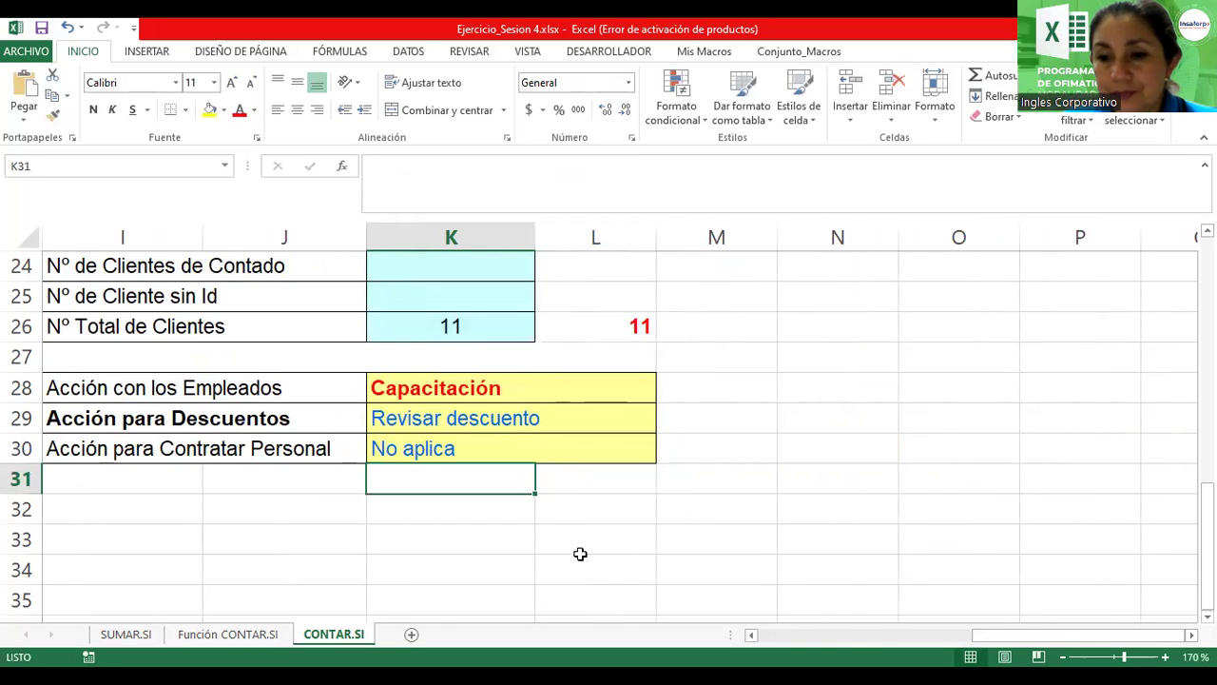
scroll(580, 554, "down", 1, "ctrl")
scroll(580, 554, "down", 1, "ctrl")
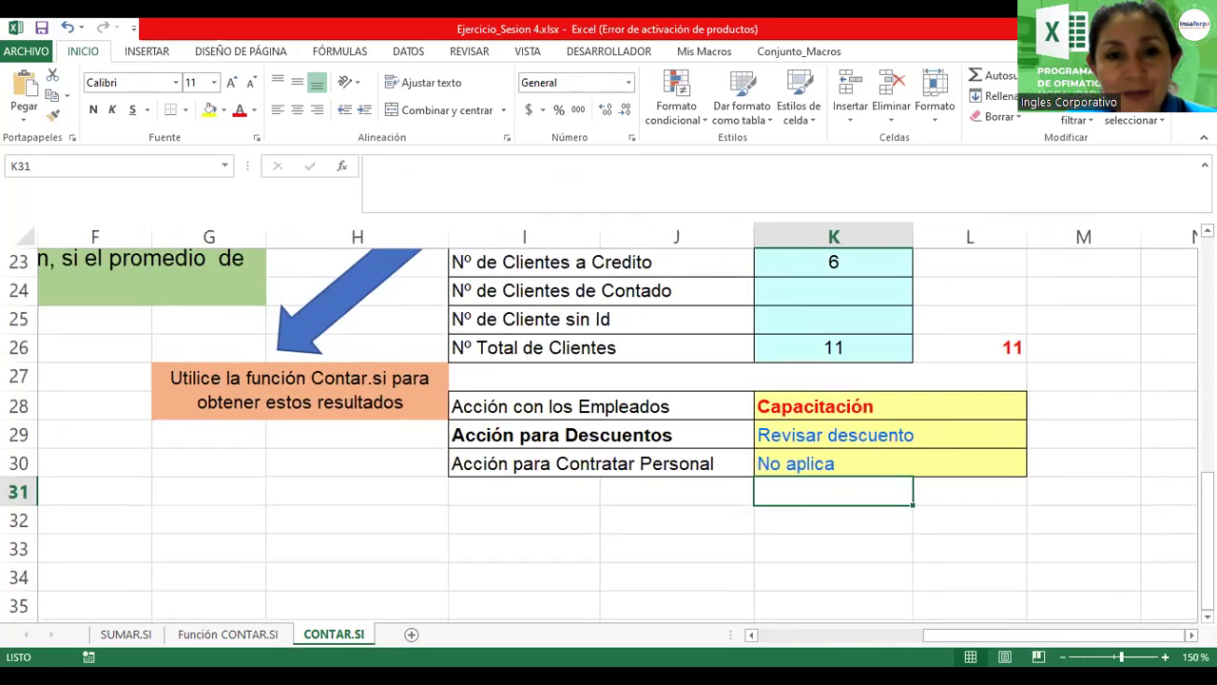
scroll(580, 553, "down", 1, "ctrl")
scroll(581, 553, "down", 1, "ctrl")
scroll(580, 554, "down", 1, "ctrl")
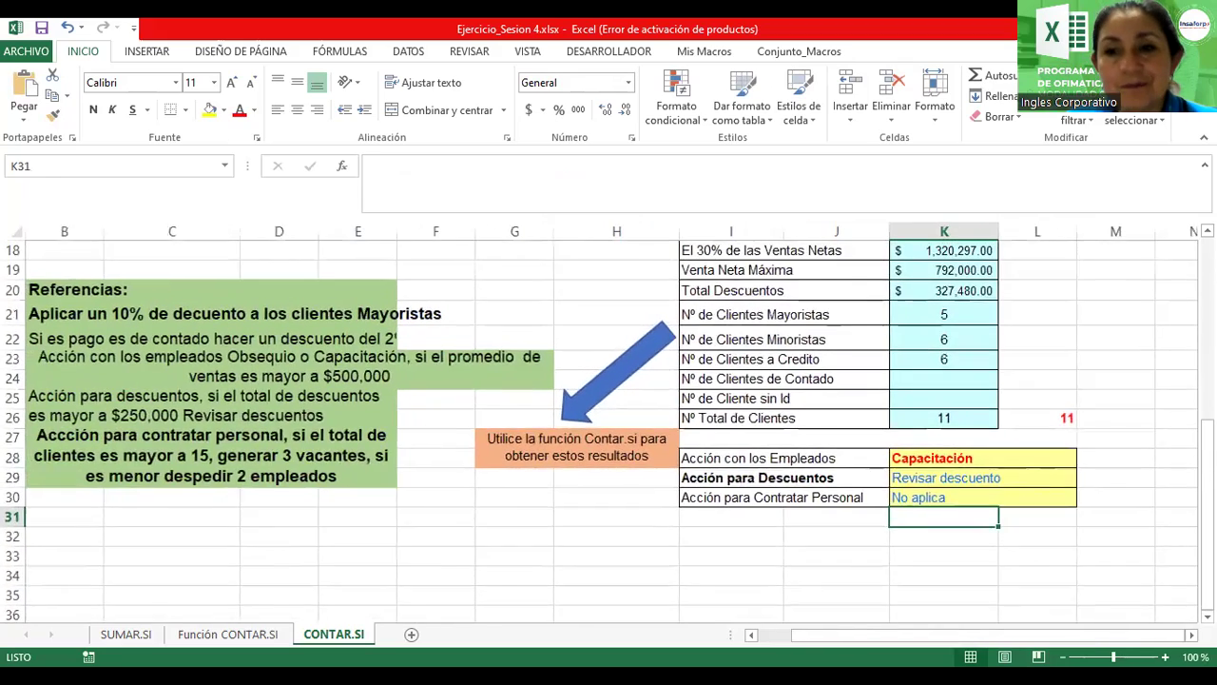
scroll(580, 554, "down", 1, "ctrl")
left_click_drag(922, 403, 923, 417)
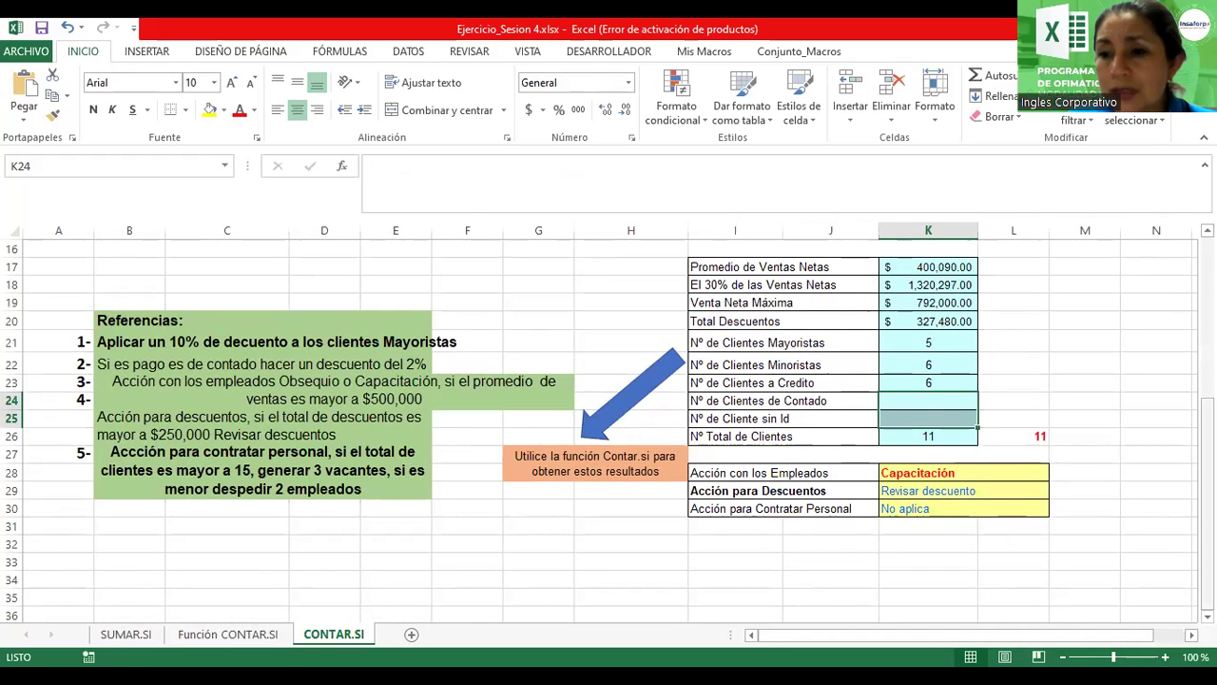
scroll(867, 434, "up", 5)
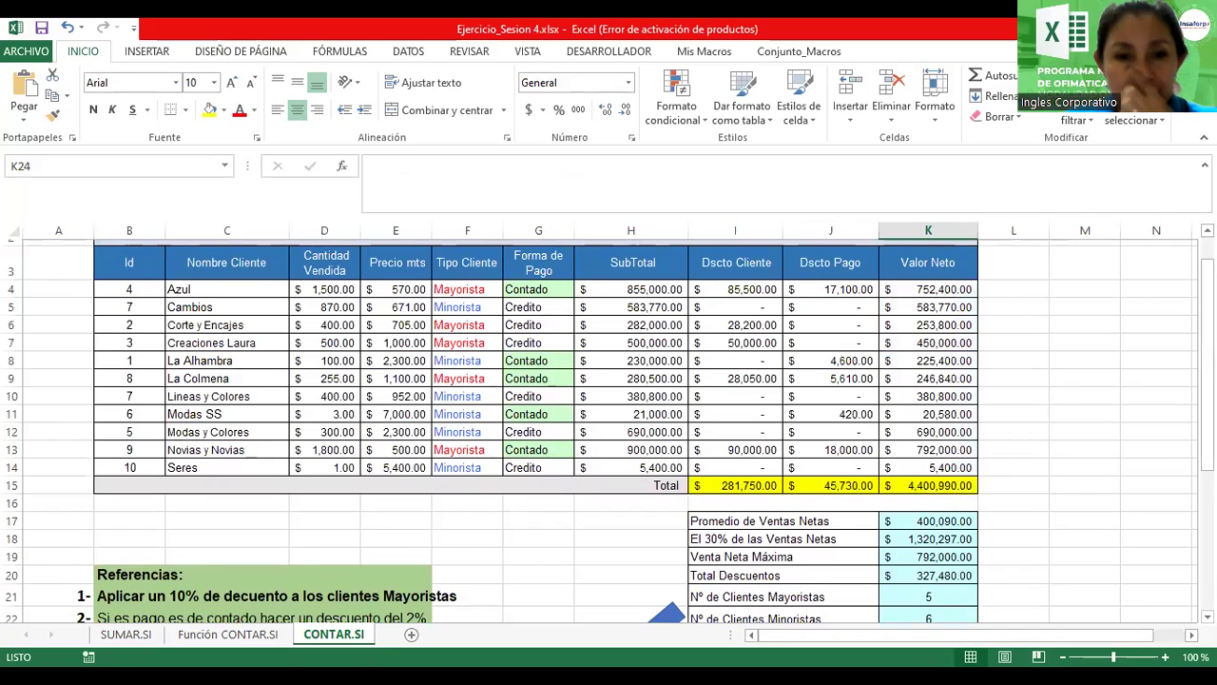
scroll(609, 381, "down", 1)
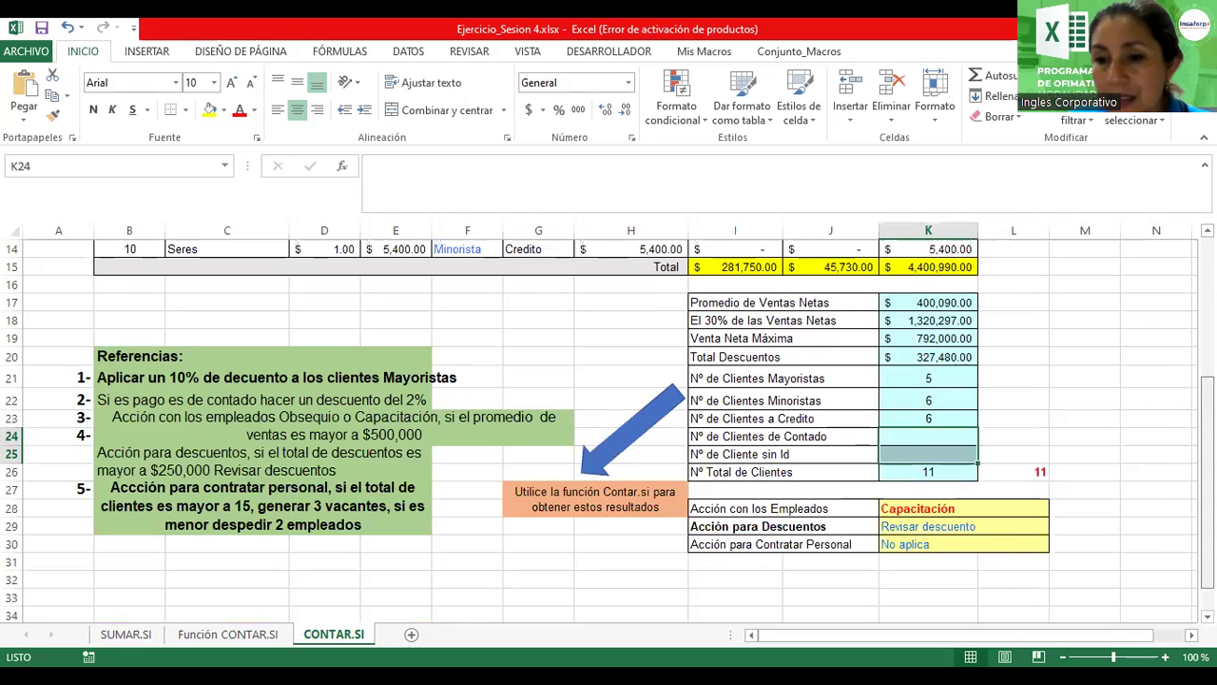
scroll(895, 549, "down", 4)
double_click(896, 549)
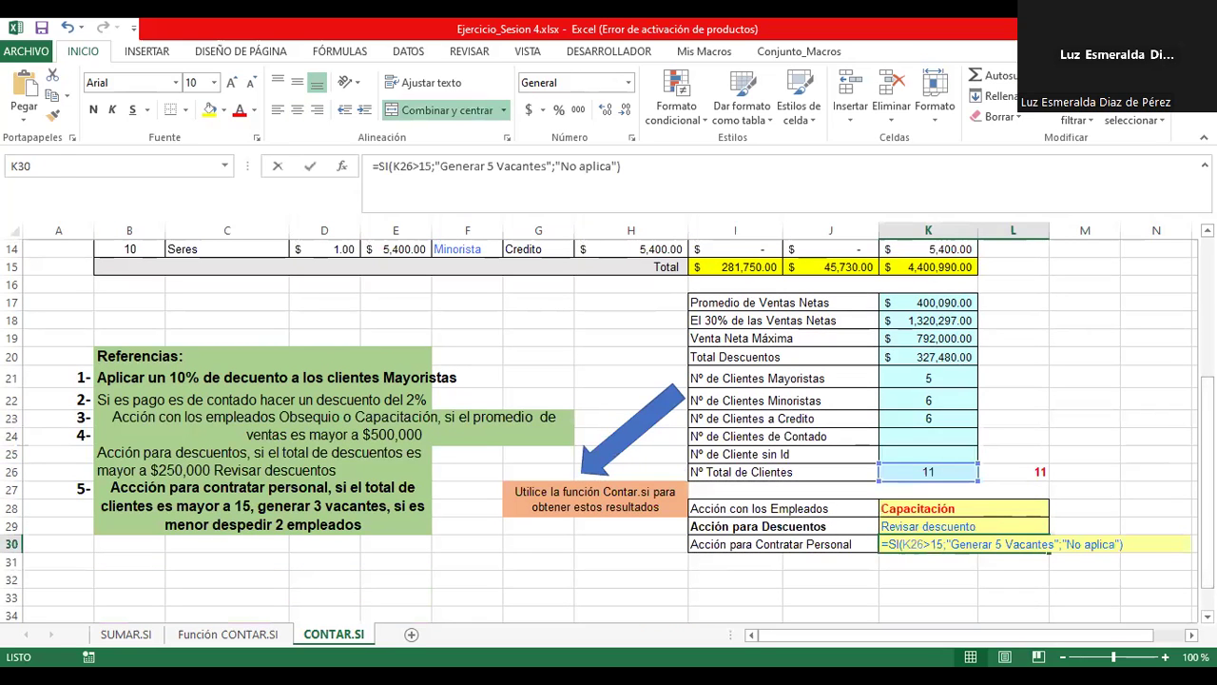
double_click(900, 545)
key("Return")
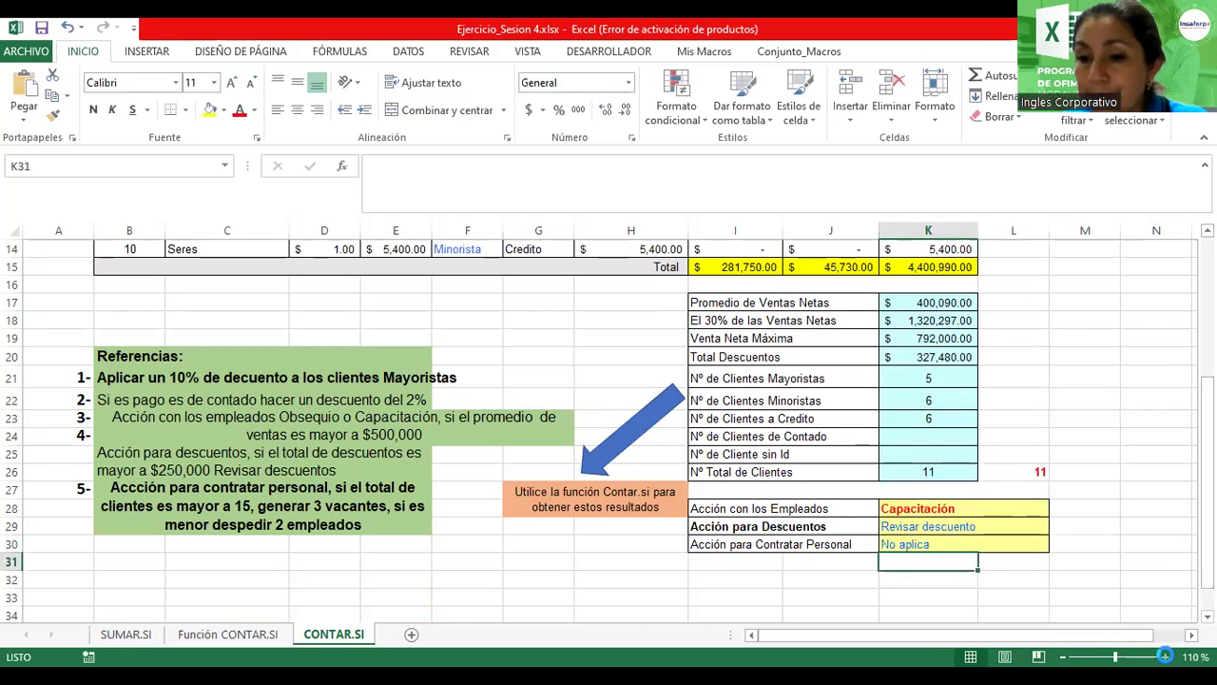
left_click(1165, 656)
left_click(1166, 656)
left_click(1166, 656)
left_click(1165, 656)
left_click(1191, 635)
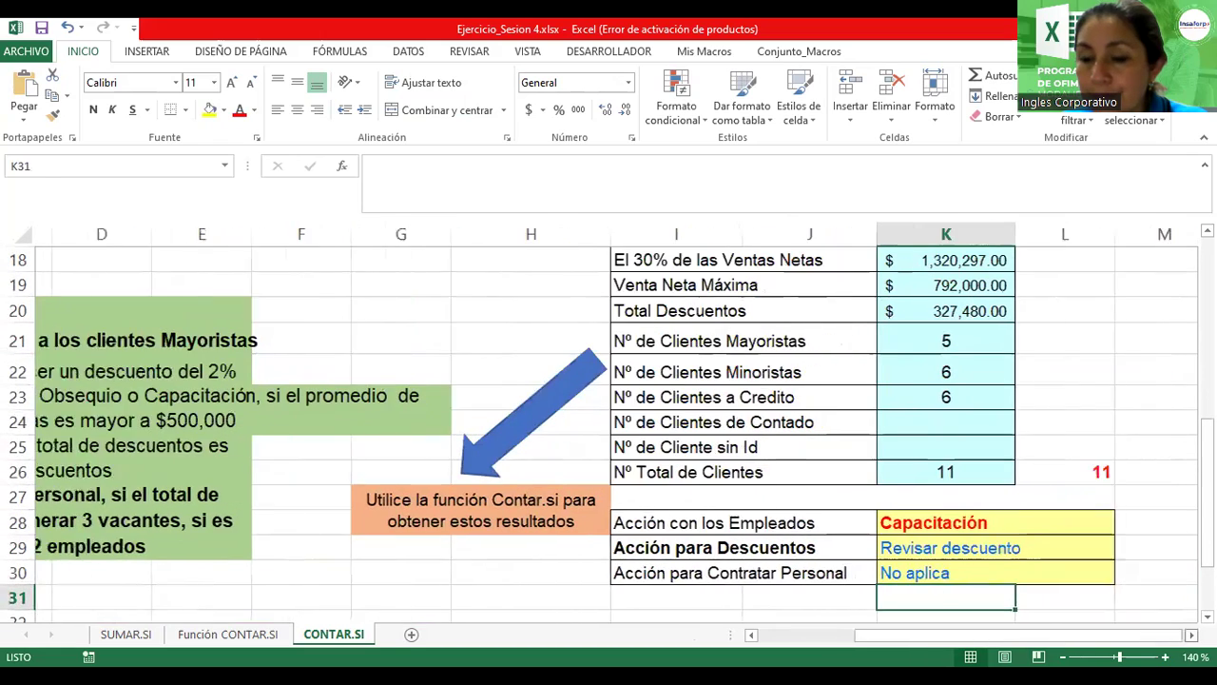
left_click(1190, 634)
Step: Open K30's =SI(K26>15;…) formula for in-cell editing
double_click(814, 569)
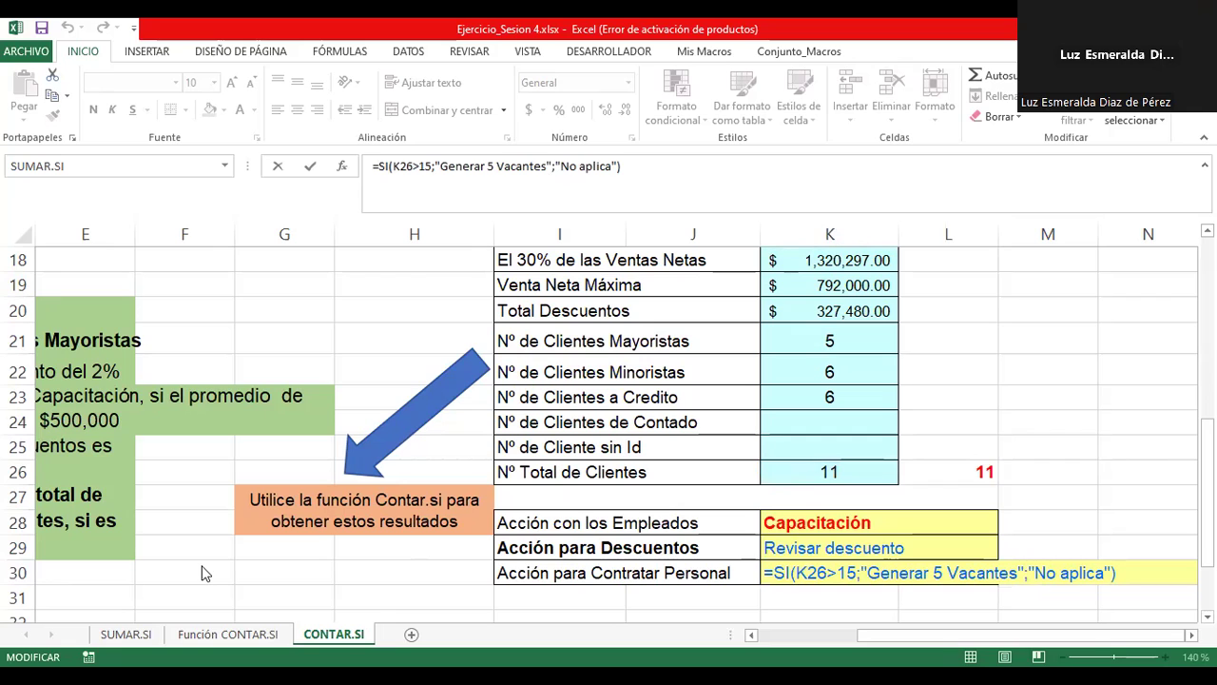
Step: Replace "No aplica" with "Despedir a 2 empleados" in K30's formula and reselect K30
left_click(1038, 571)
left_click_drag(1036, 572, 1054, 572)
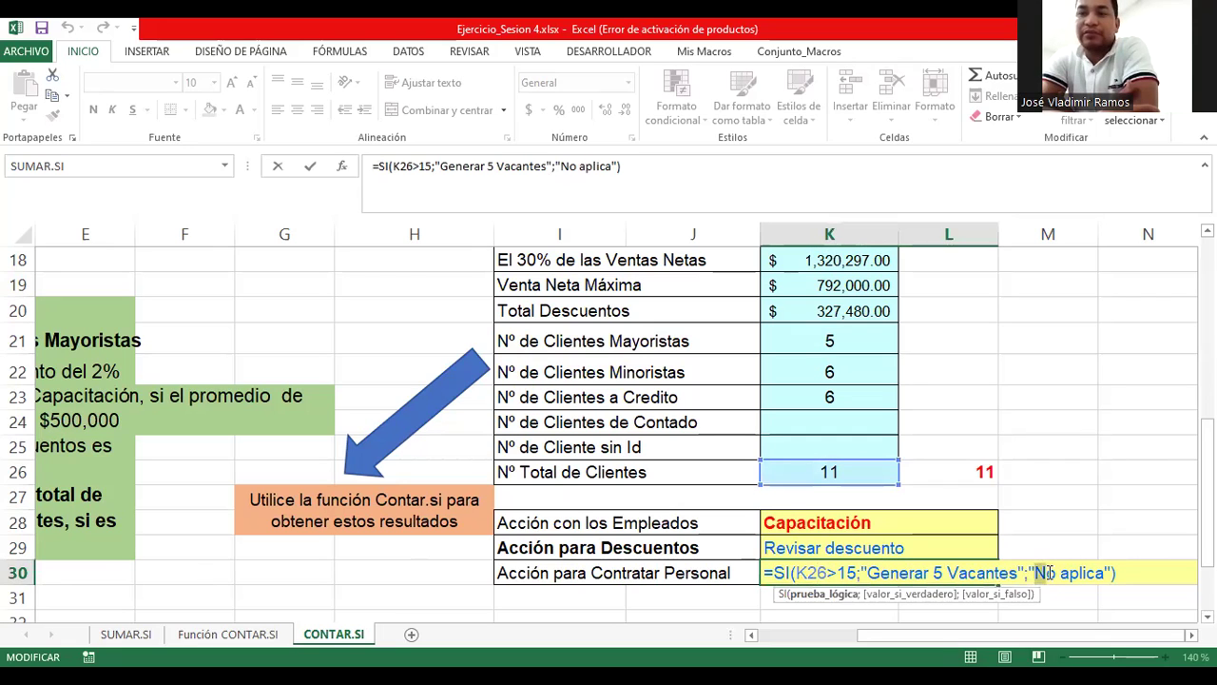
left_click(1056, 573)
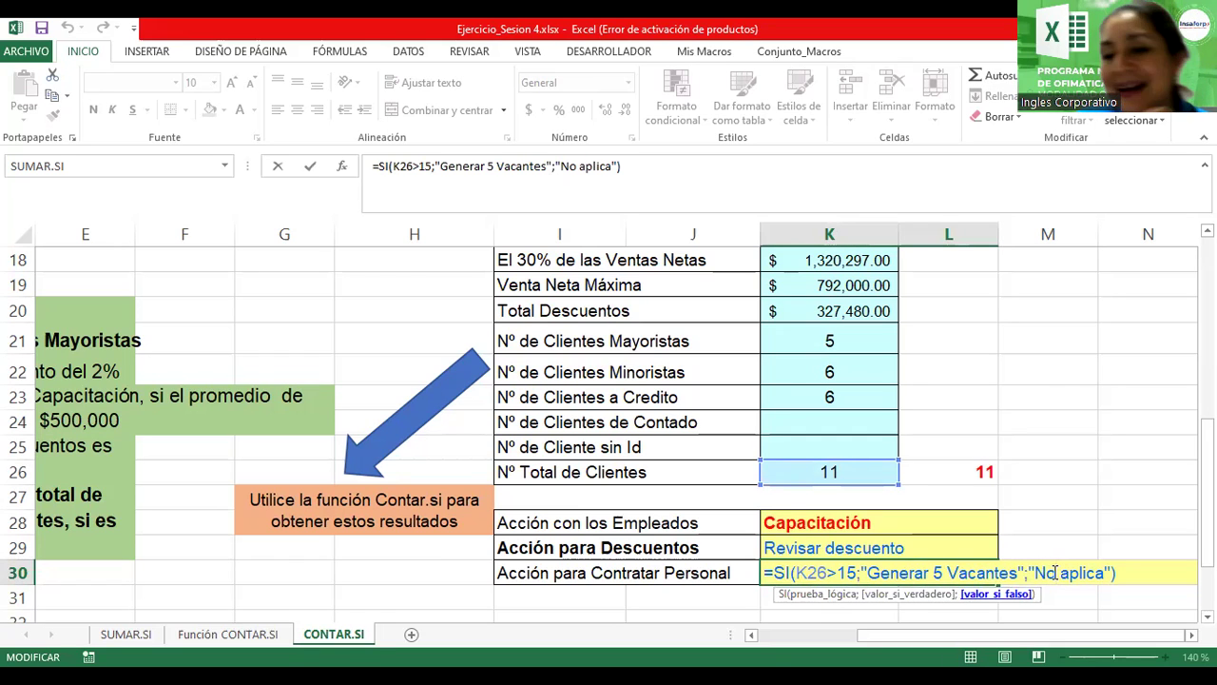
left_click_drag(1038, 573, 1087, 578)
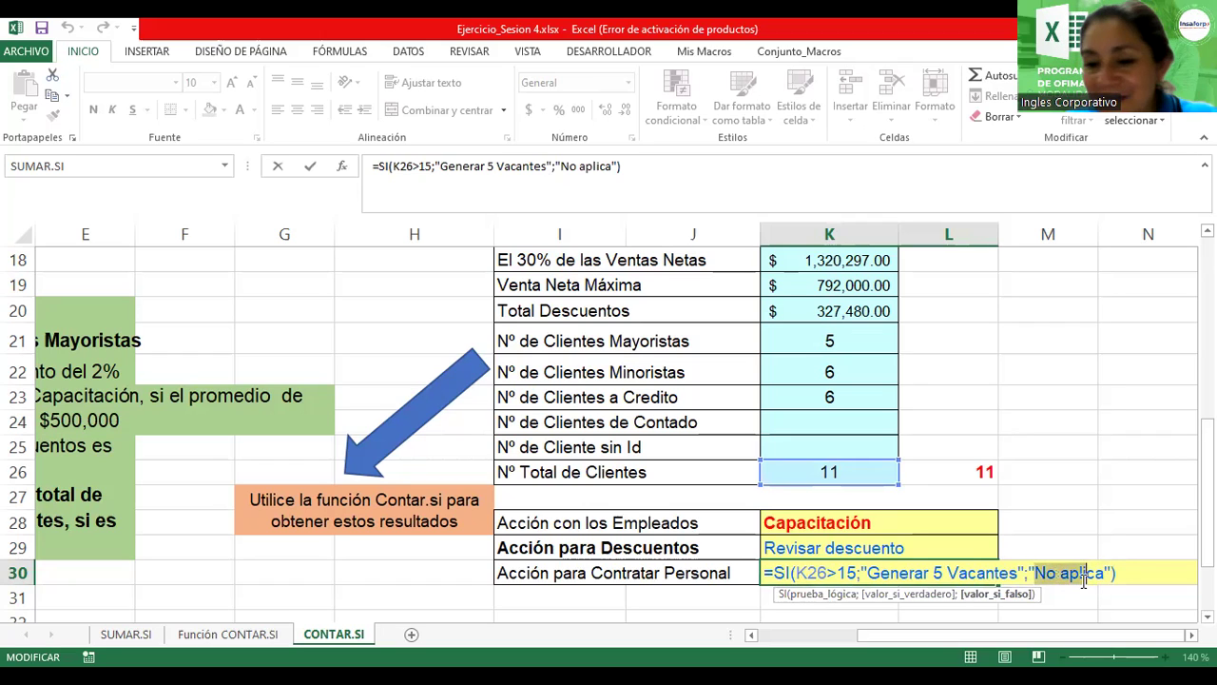
key("Delete")
key("Delete")
key("Delete")
type("Dese")
key("BackSpace")
type("ped")
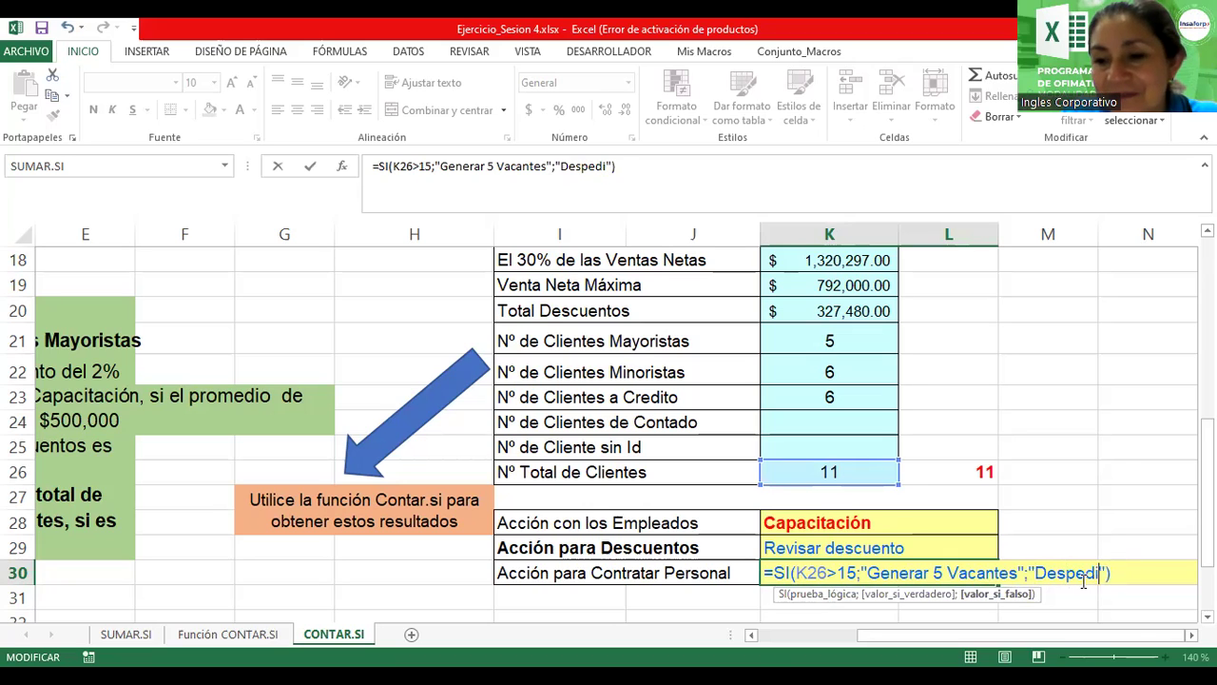
type("ir a 2")
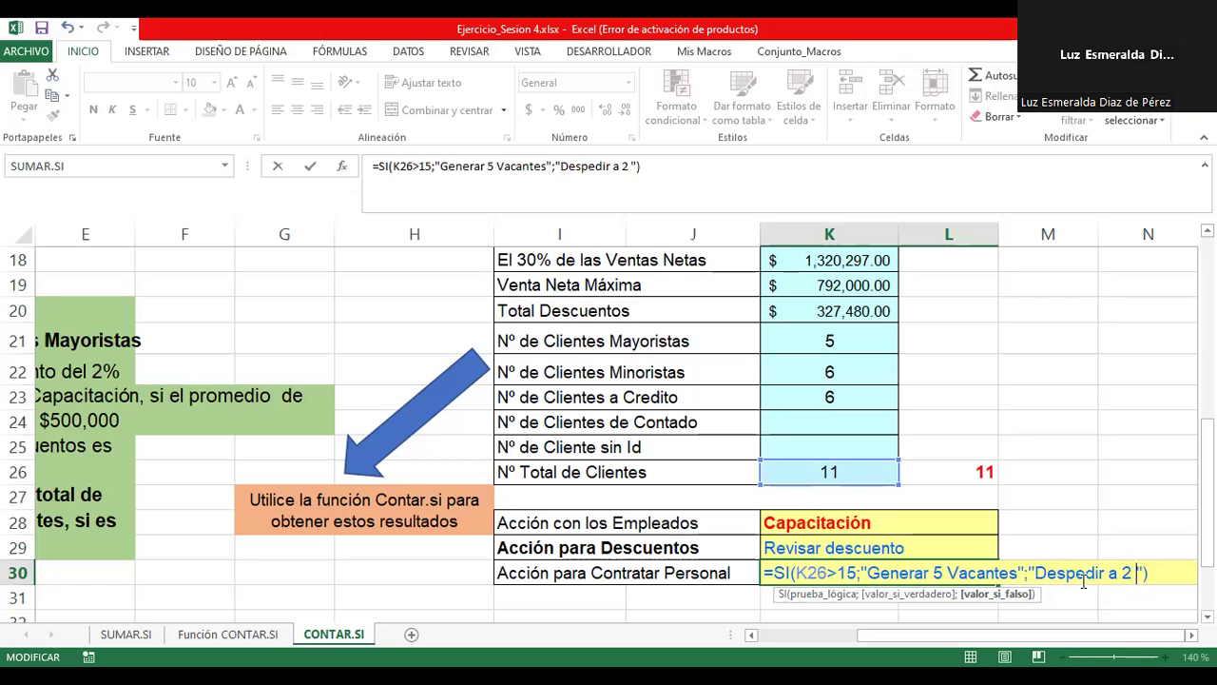
type(" empleados")
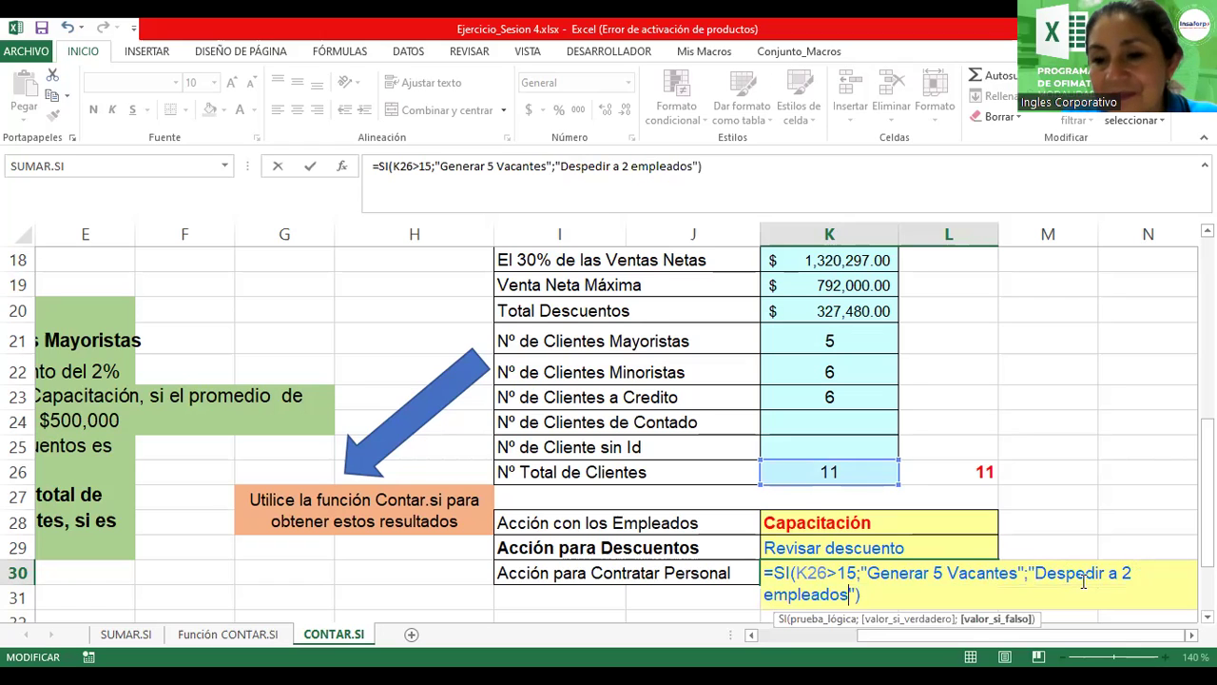
key("Return")
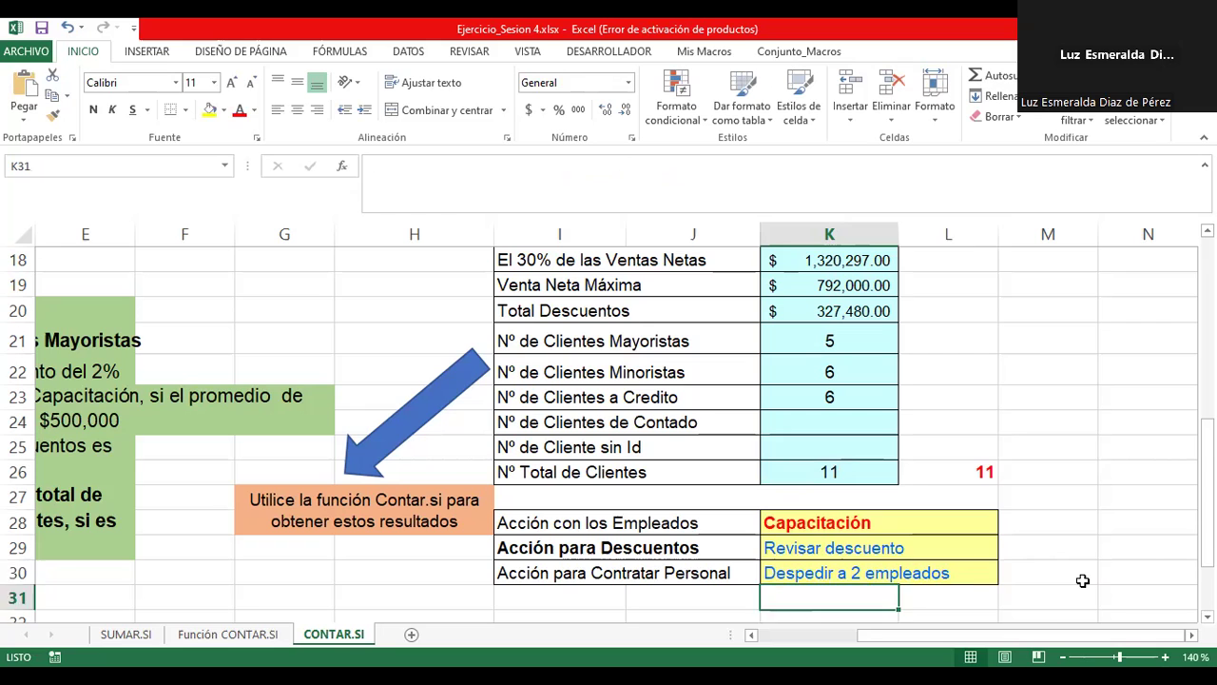
key("Up")
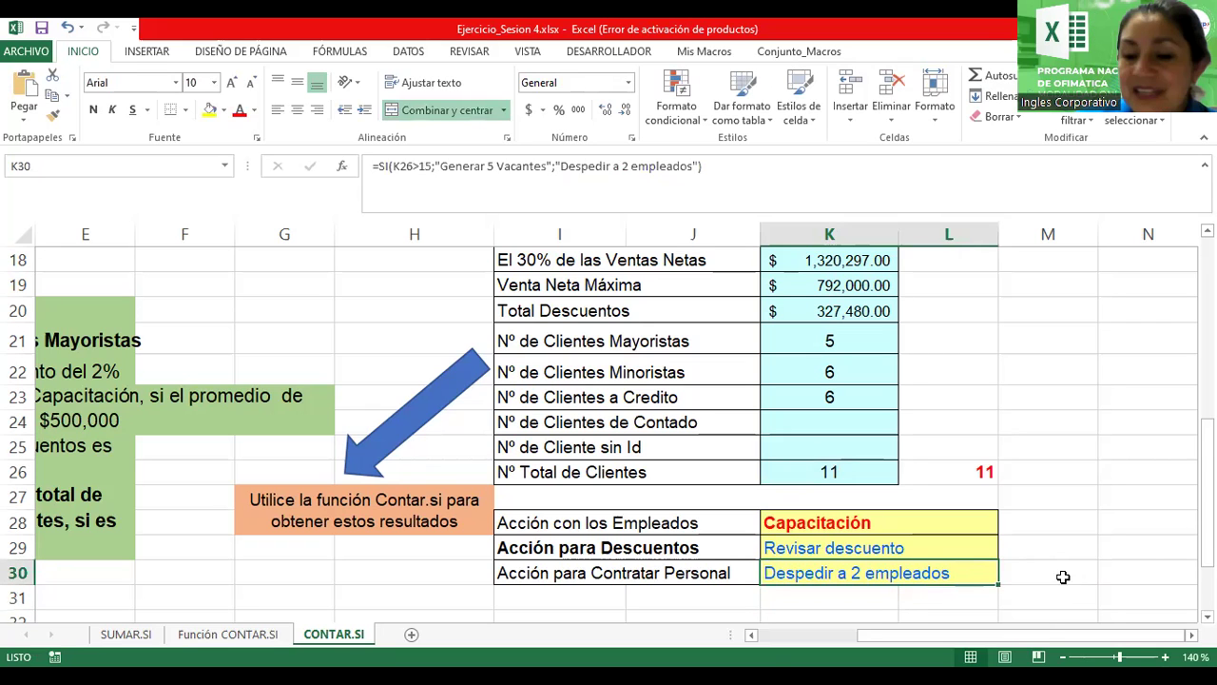
Step: Scroll the finished sheet back to the left
left_click_drag(1034, 639, 929, 639)
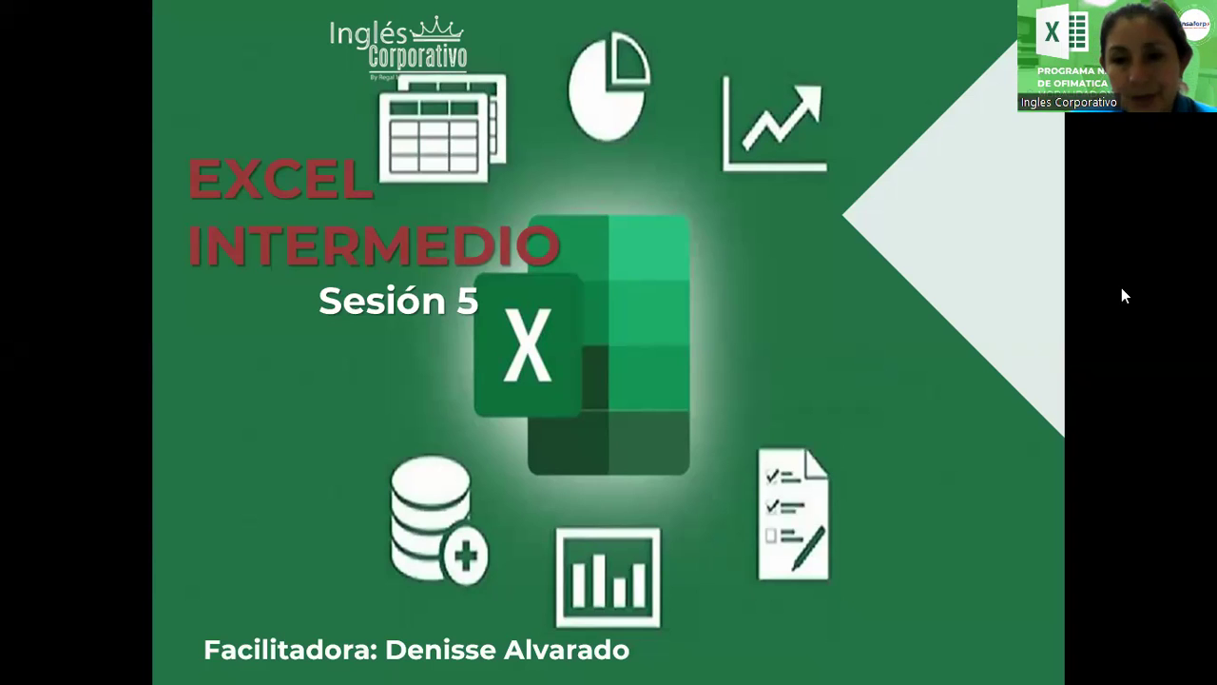
Step: Advance to the session objective slide on identifying reference types
left_click(782, 346)
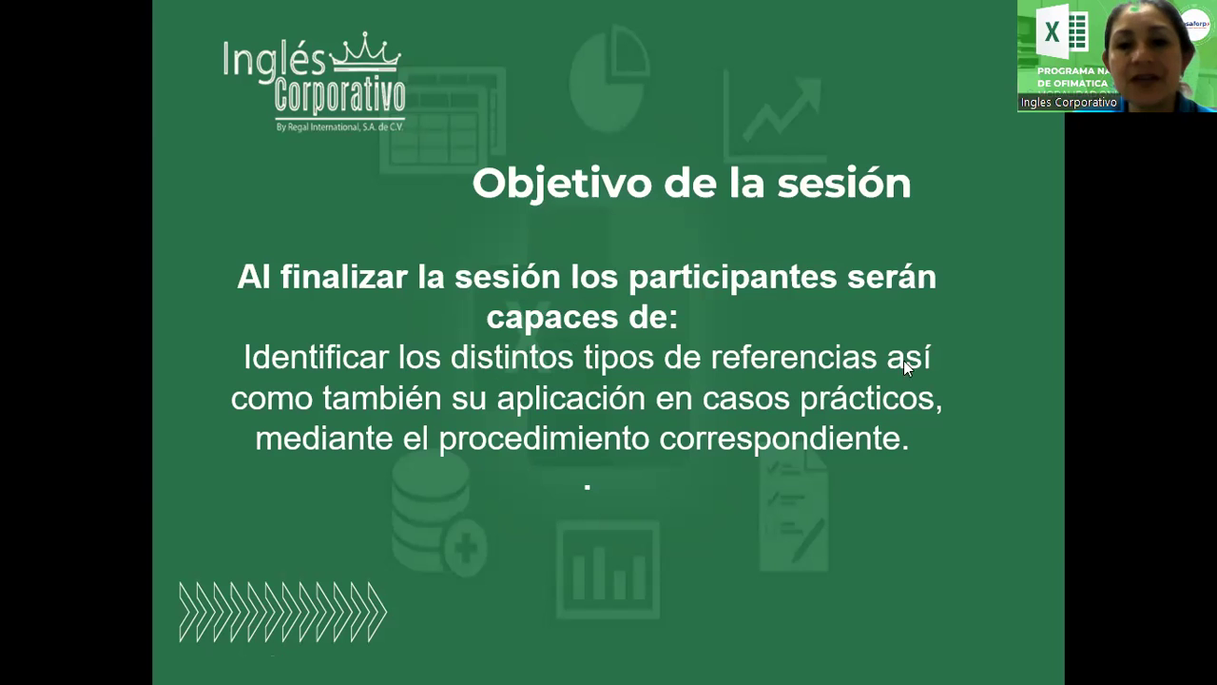
Step: Advance two slides to "¿Qué son las referencias en Excel?"
left_click(955, 353)
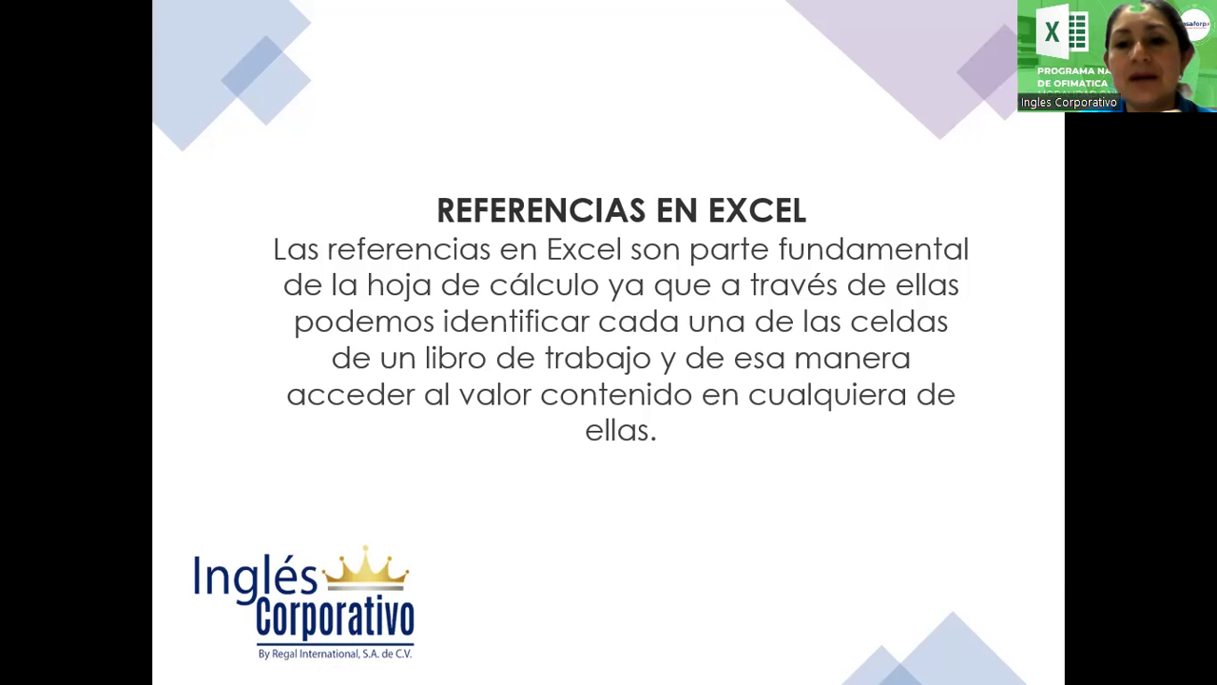
left_click(597, 419)
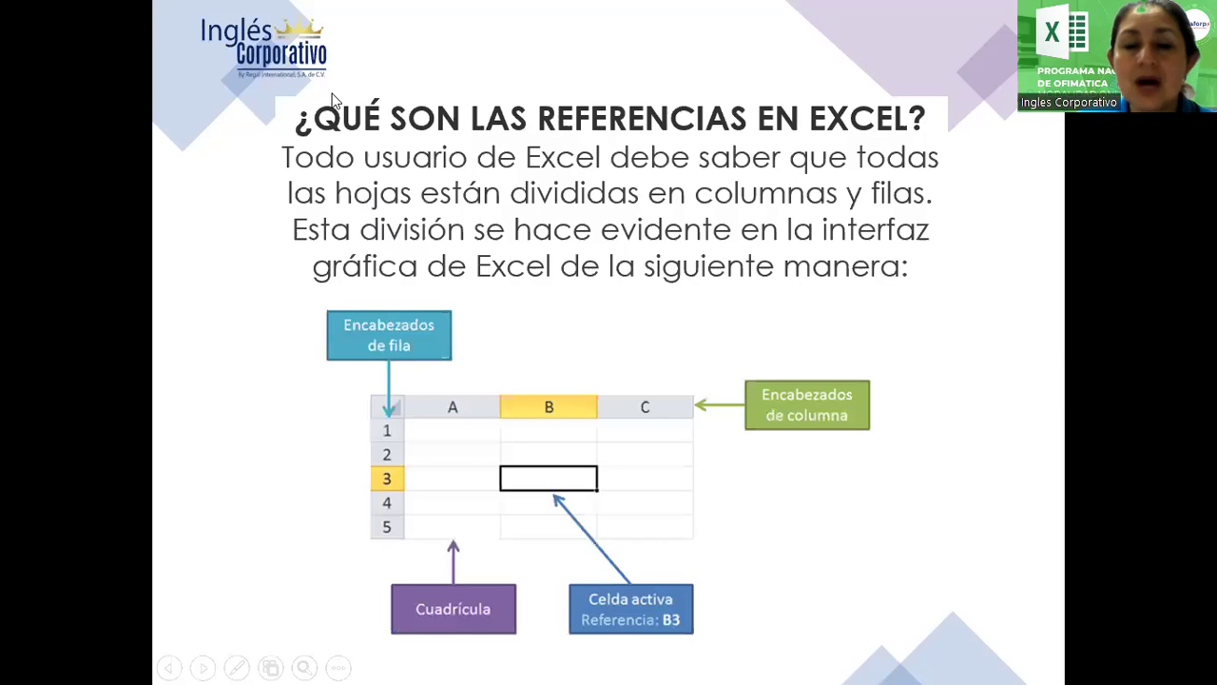
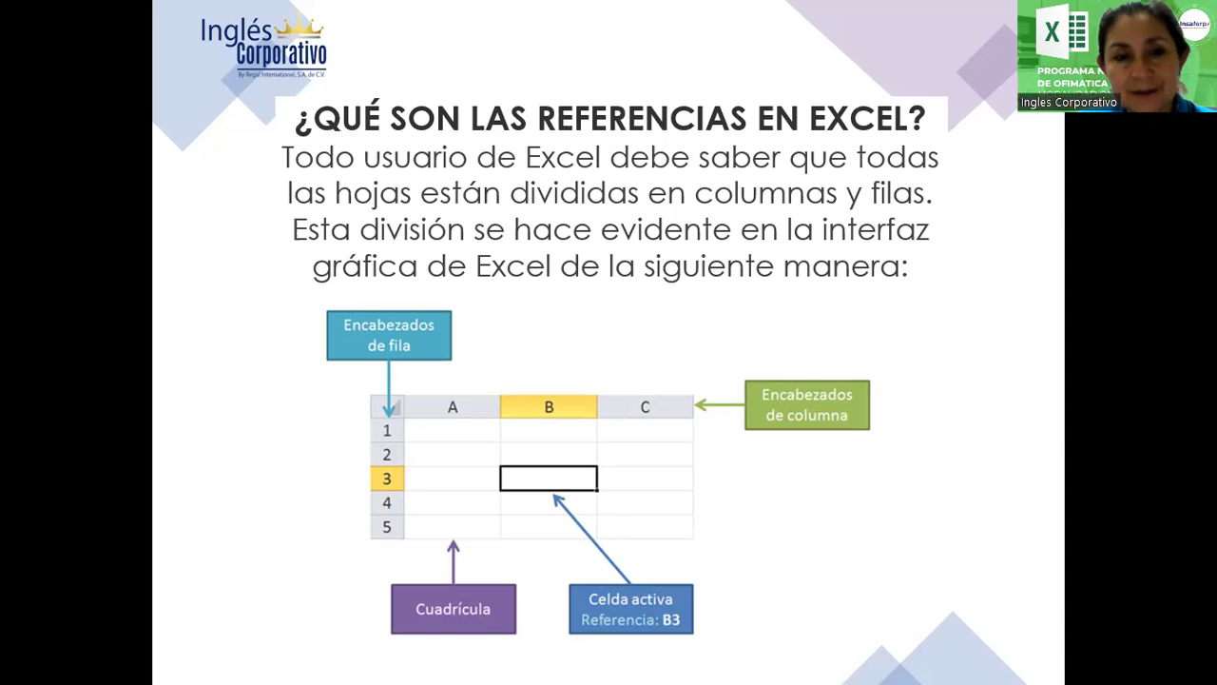
Step: Advance the slideshow to the TIPOS DE REFERENCIAS EN EXCEL slide
left_click(683, 344)
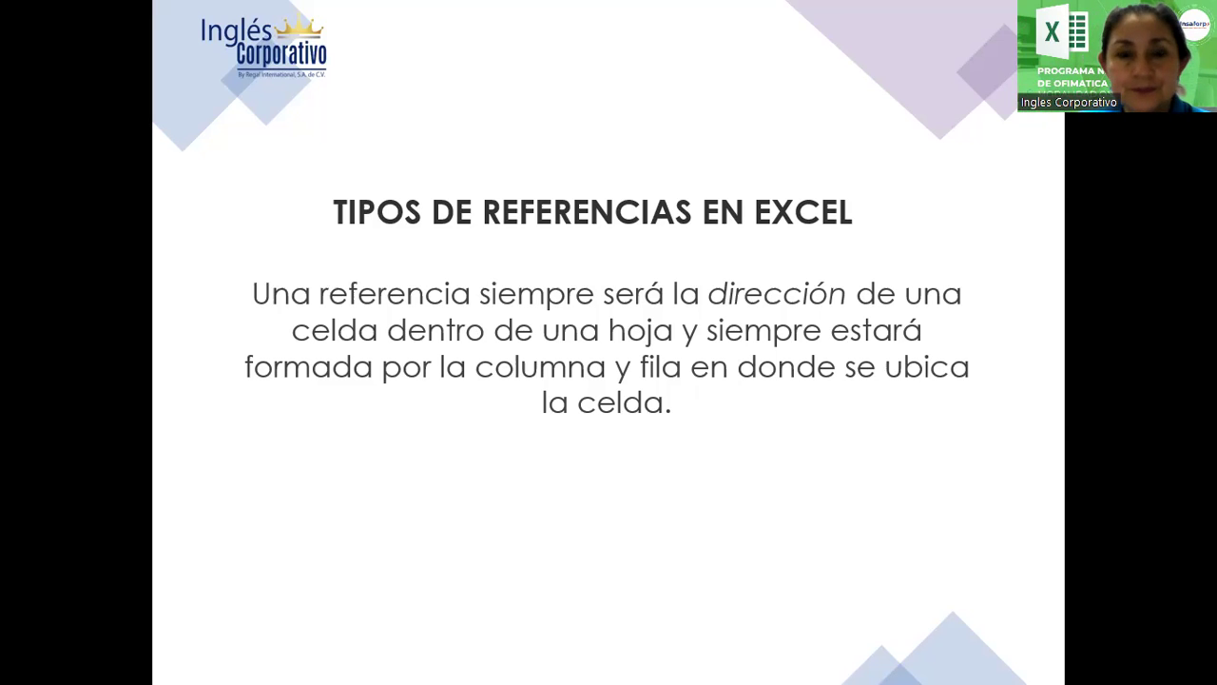
Step: Move through the relative-references slide (=A1+B1 becoming =A3+B3) to the absolute-references slide
left_click(575, 290)
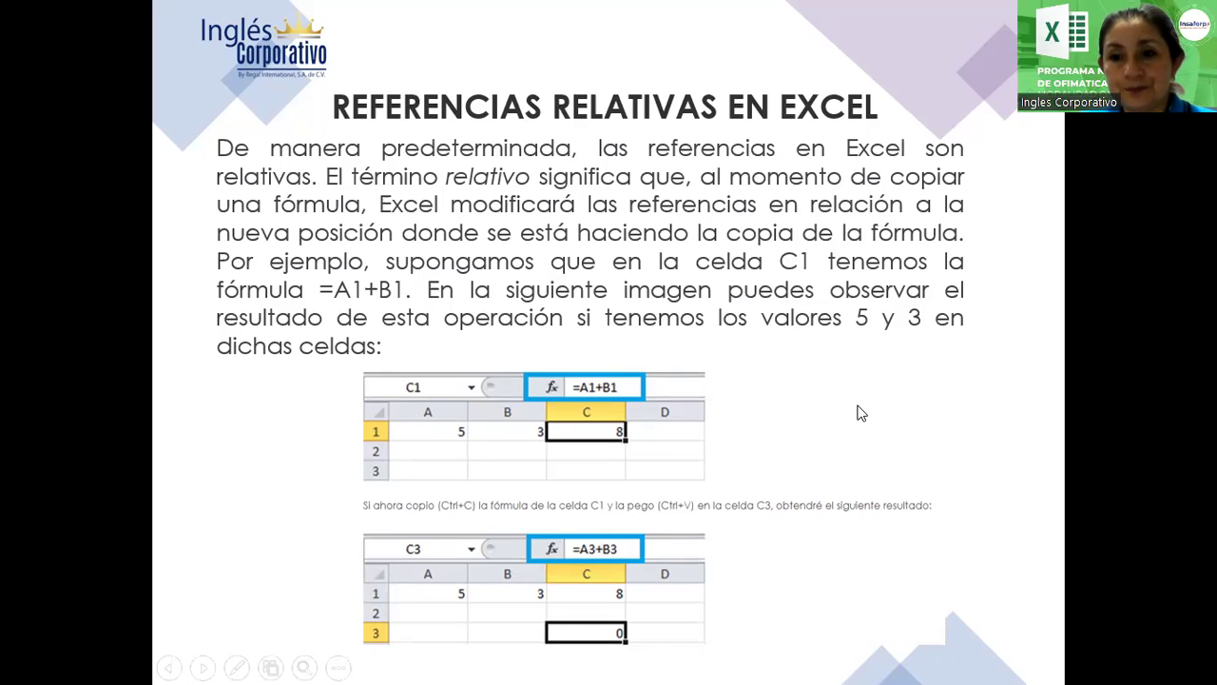
left_click(834, 424)
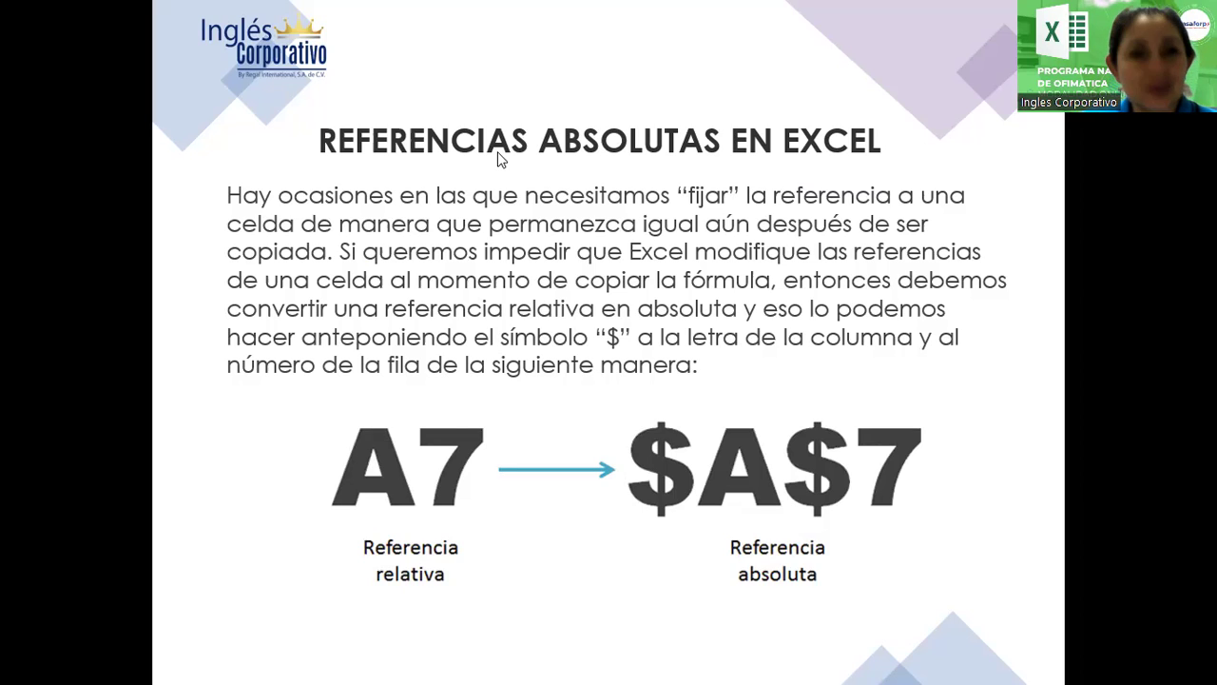
Step: Ink-annotate A7 and $A$7 on the absolute-references slide, erase the ink, and end the show
mouse_move(991, 327)
left_mouse_down()
mouse_move(822, 415)
mouse_move(810, 400)
left_mouse_up()
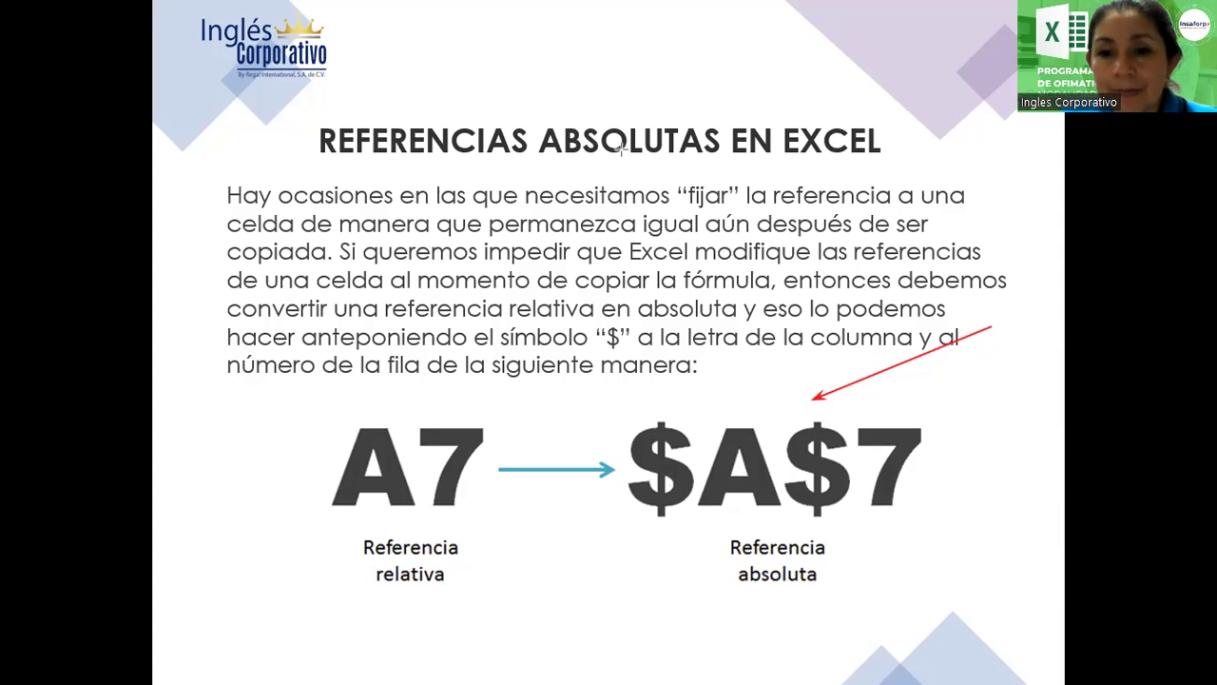
mouse_move(606, 382)
left_mouse_down()
mouse_move(826, 552)
mouse_move(949, 538)
left_mouse_up()
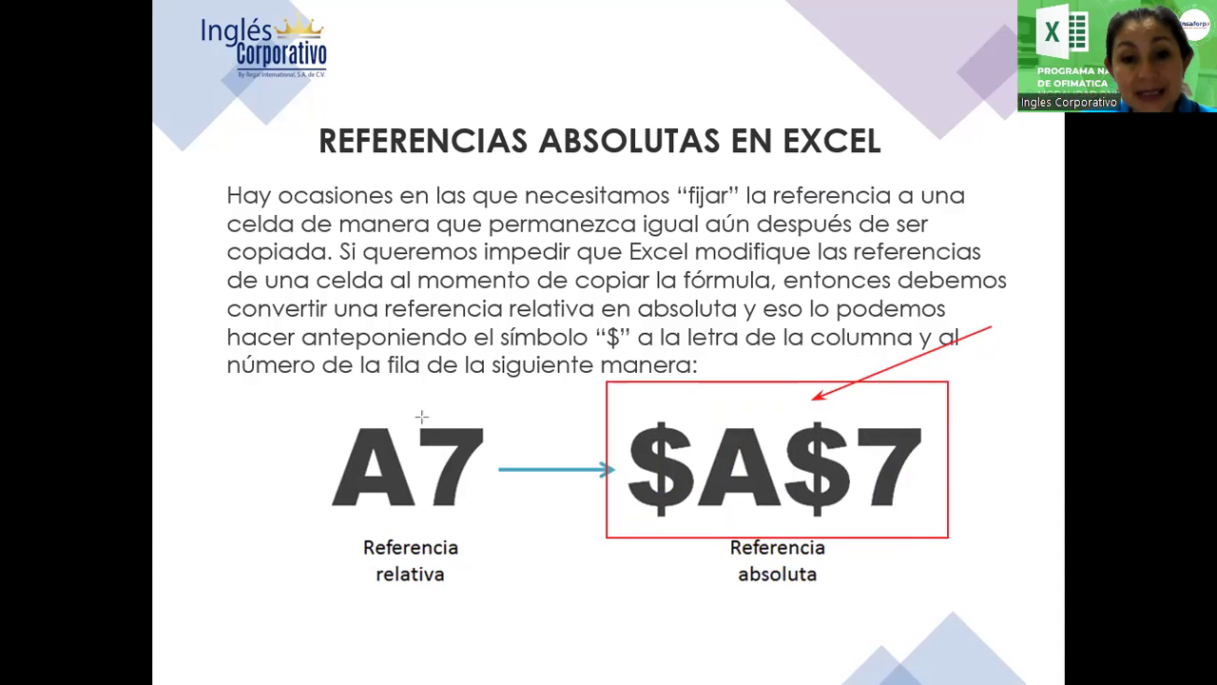
left_click_drag(227, 396, 491, 530)
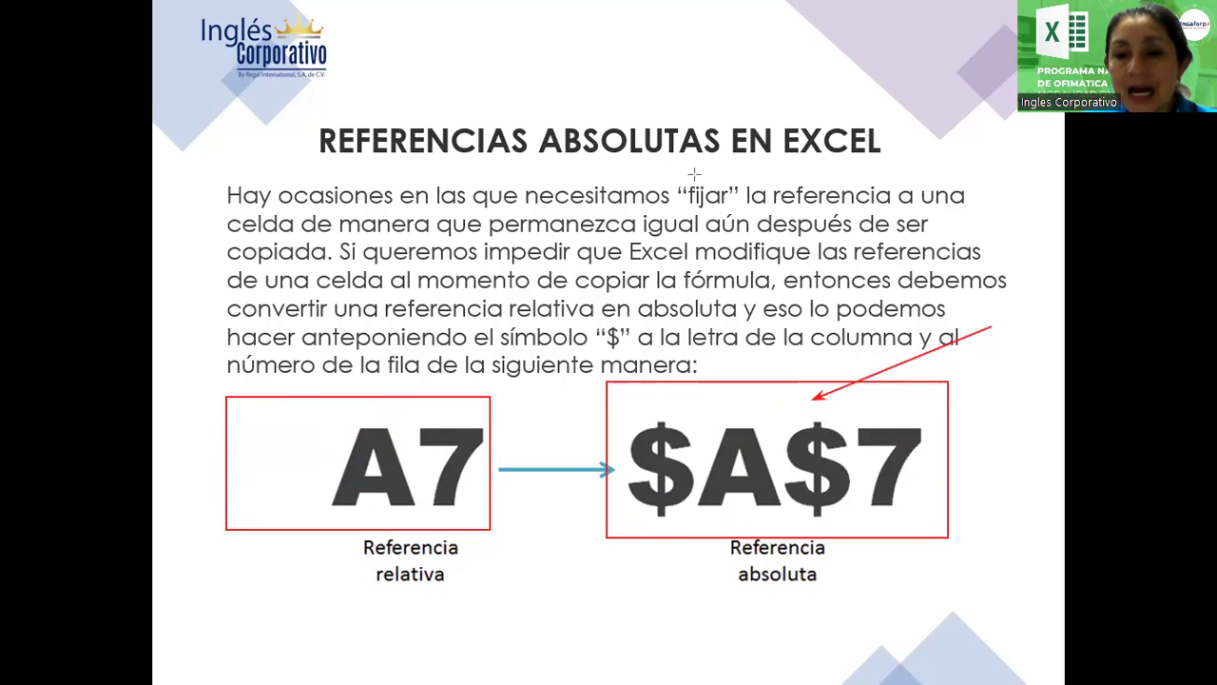
left_click_drag(697, 409, 775, 523)
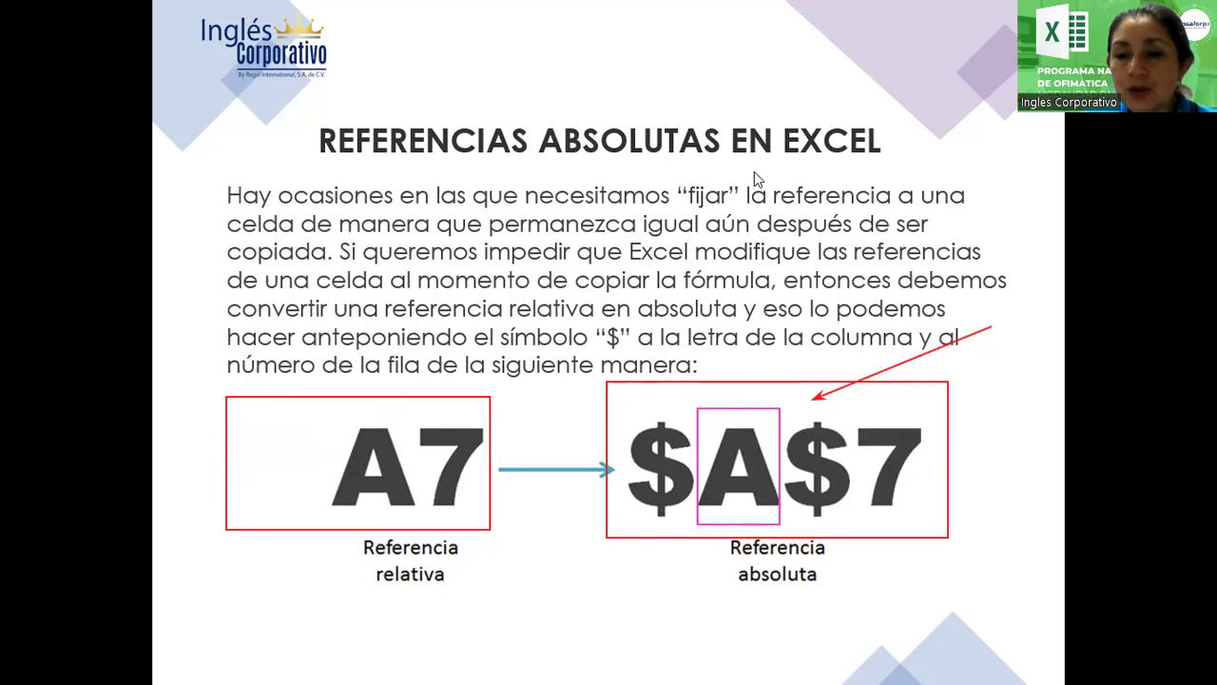
left_click_drag(849, 404, 930, 521)
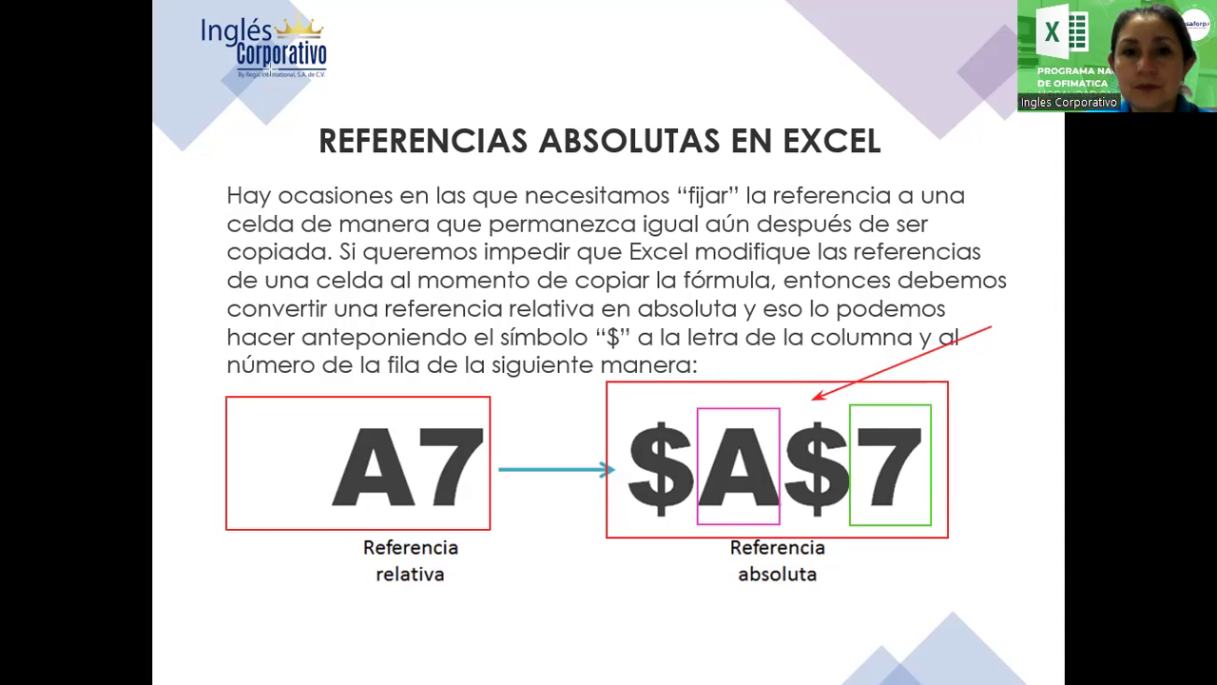
key("e")
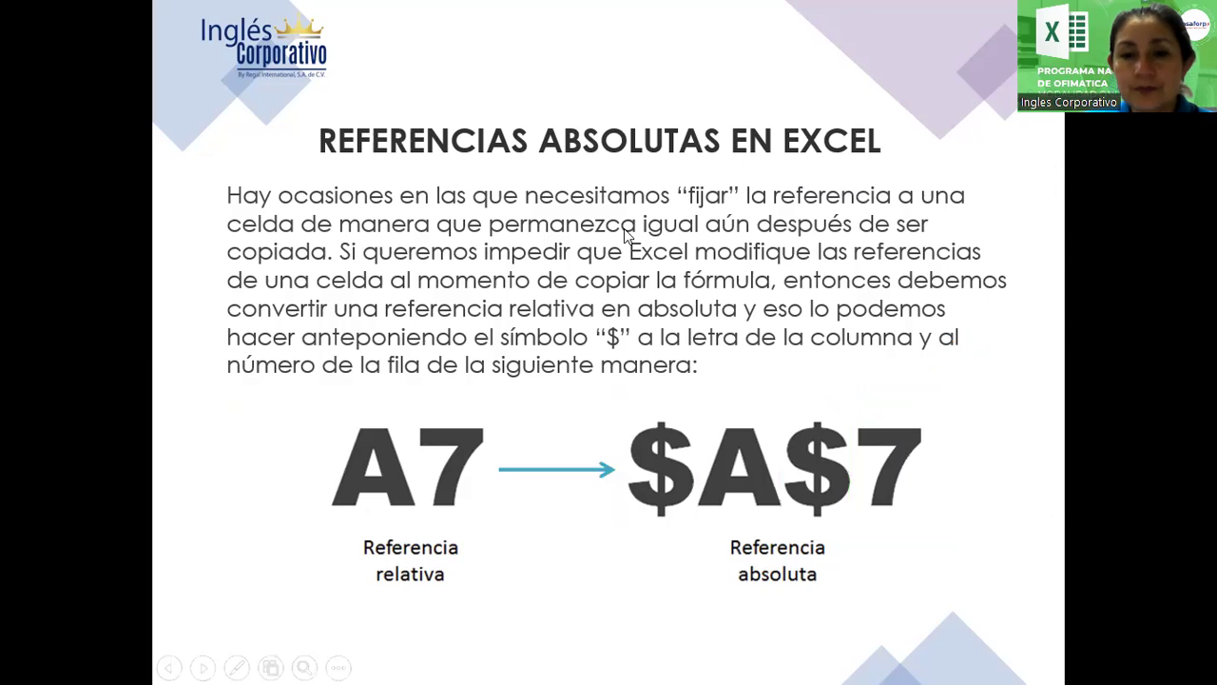
key("Right")
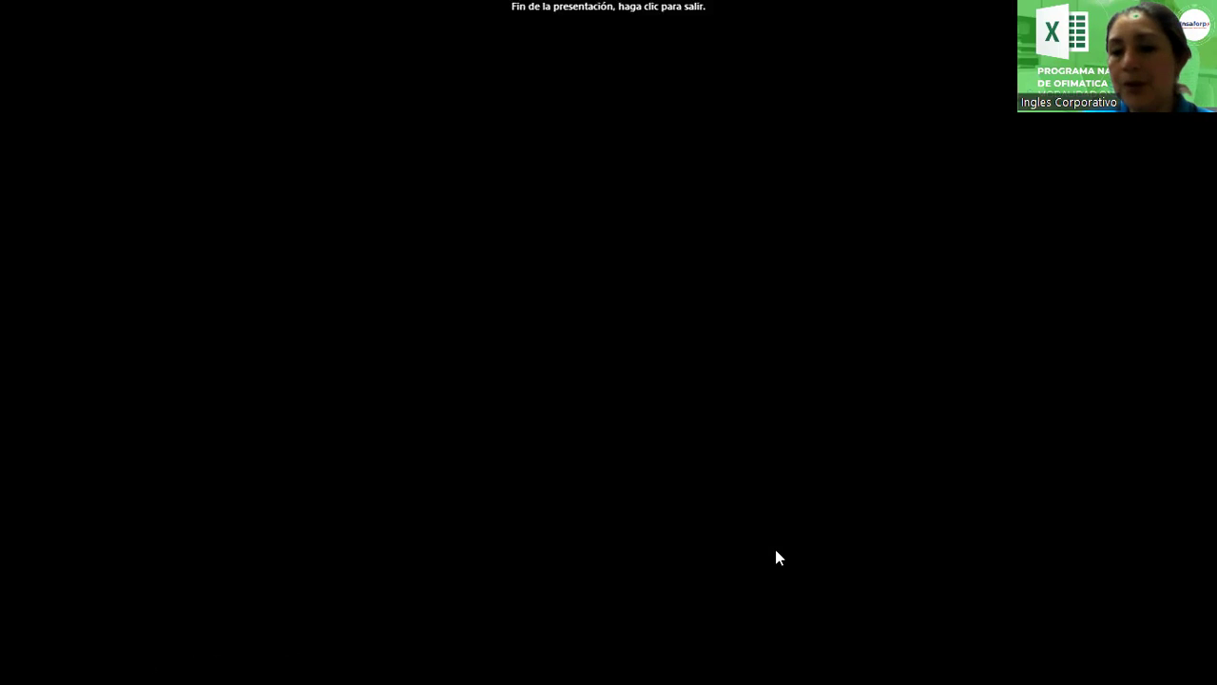
Step: Exit the finished slideshow to return to the 'Referencias de celdas' workbook
left_click(776, 549)
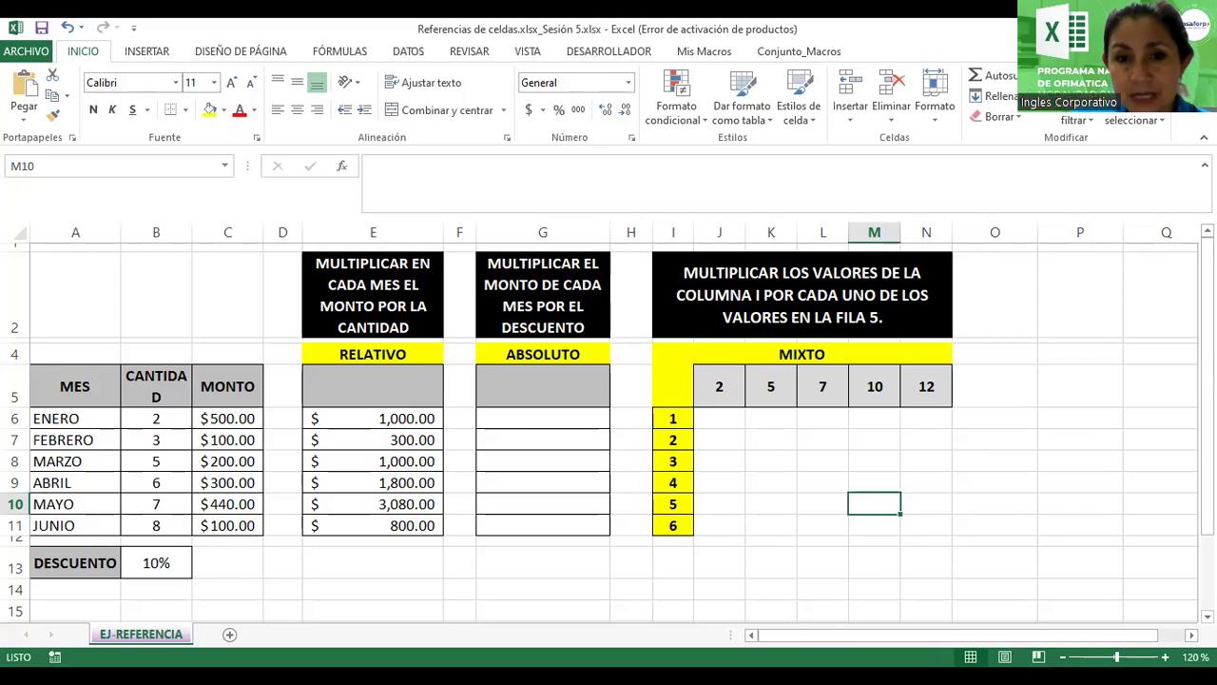
Step: Delete the RELATIVO amounts in E6:E11 and reselect E6
left_click(328, 438)
left_click(344, 418)
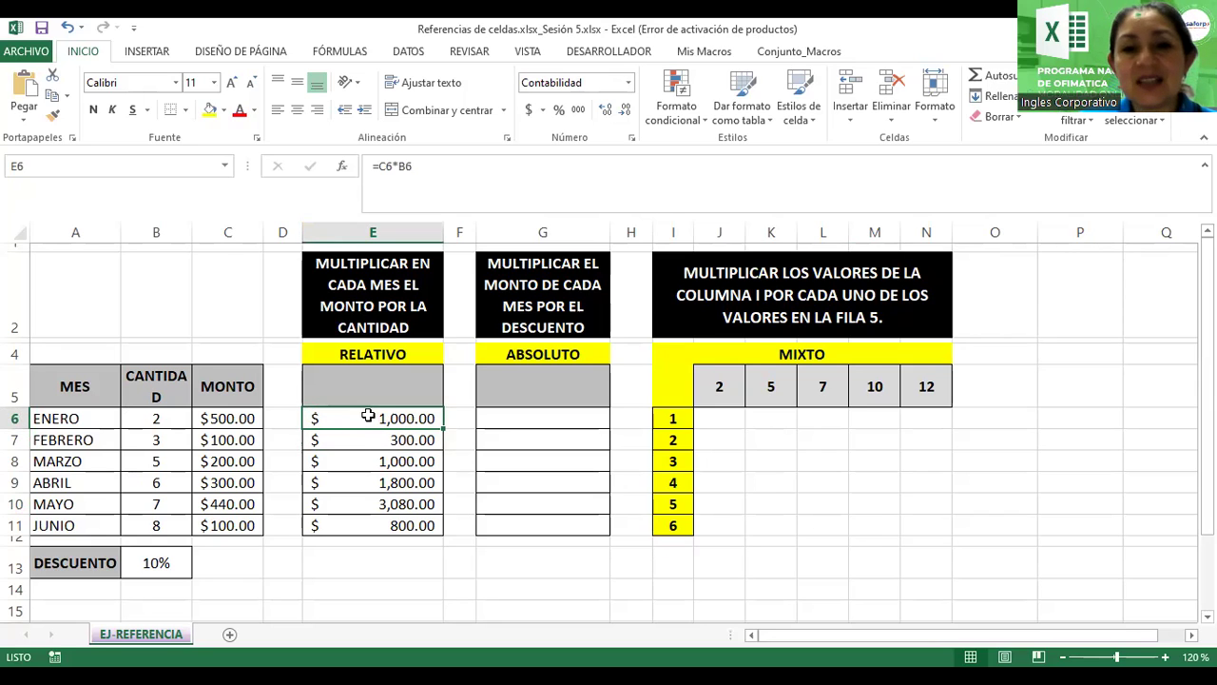
left_click_drag(368, 416, 366, 535)
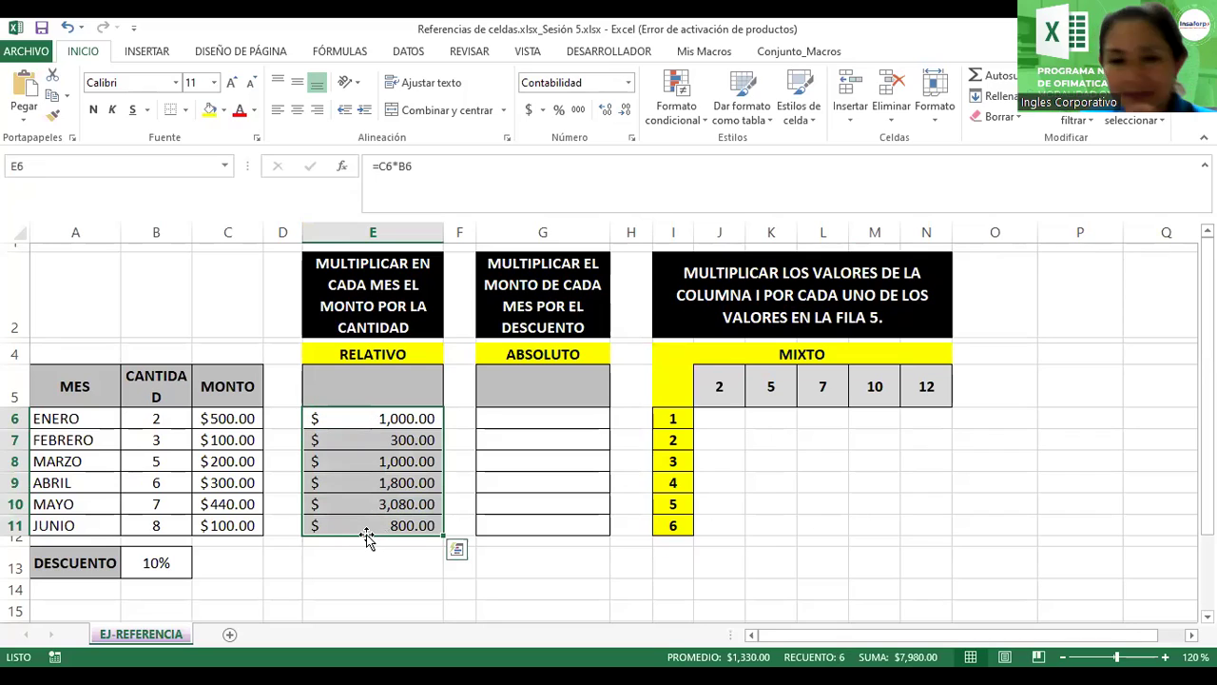
key("Delete")
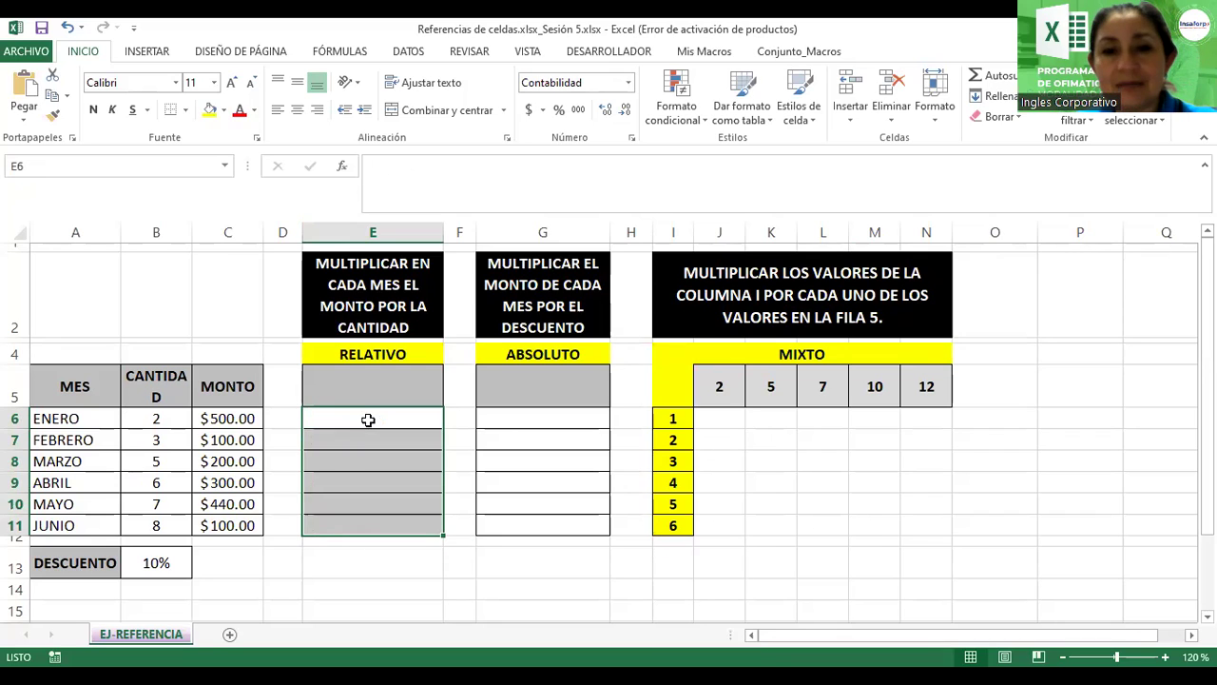
left_click(368, 419)
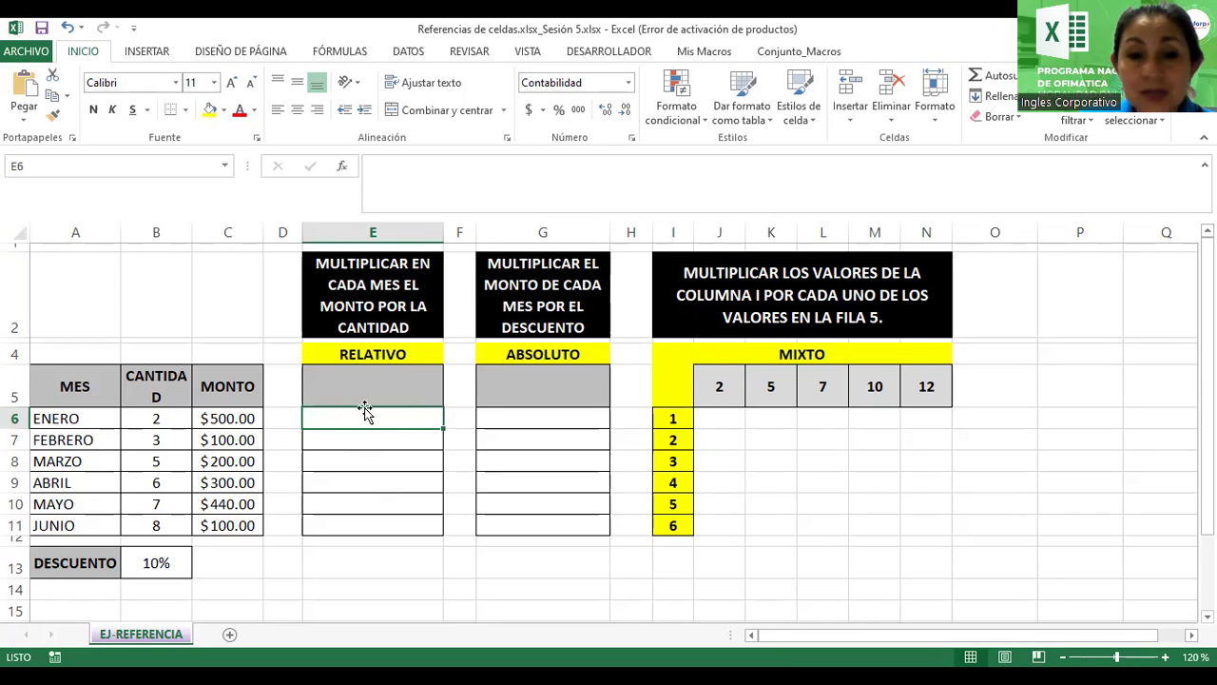
Step: Enter =B6*C6 in E6, giving $1,000.00 for ENERO
type("=")
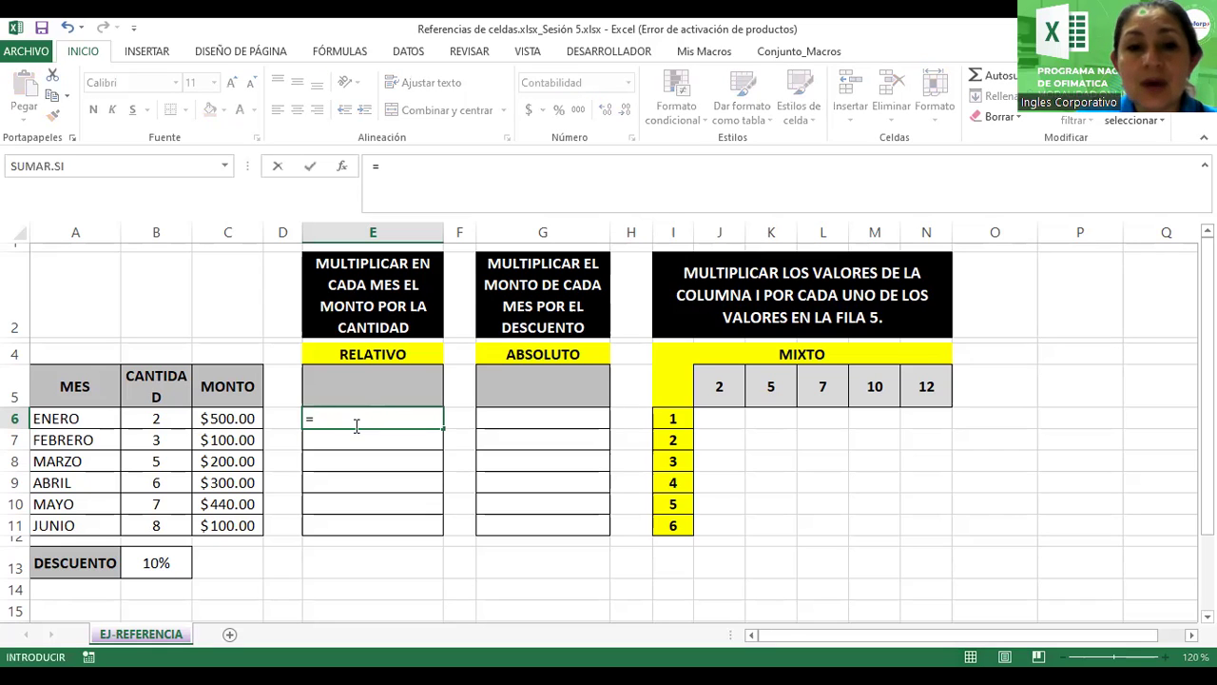
left_click(138, 417)
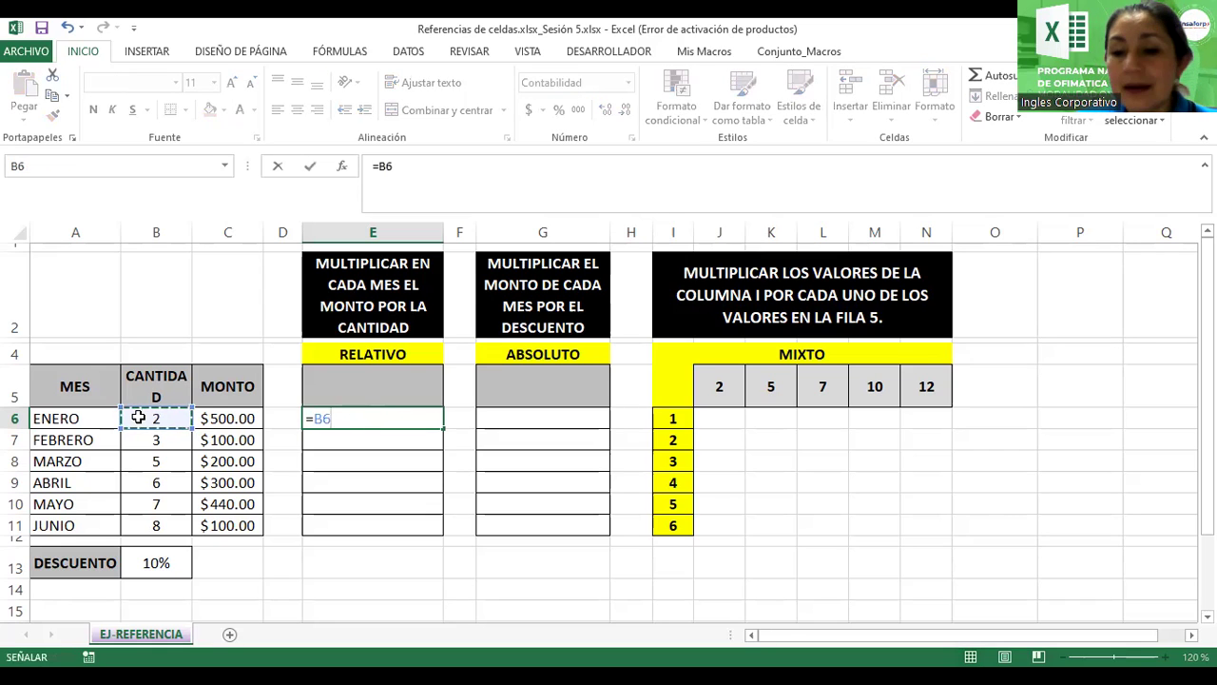
type("*")
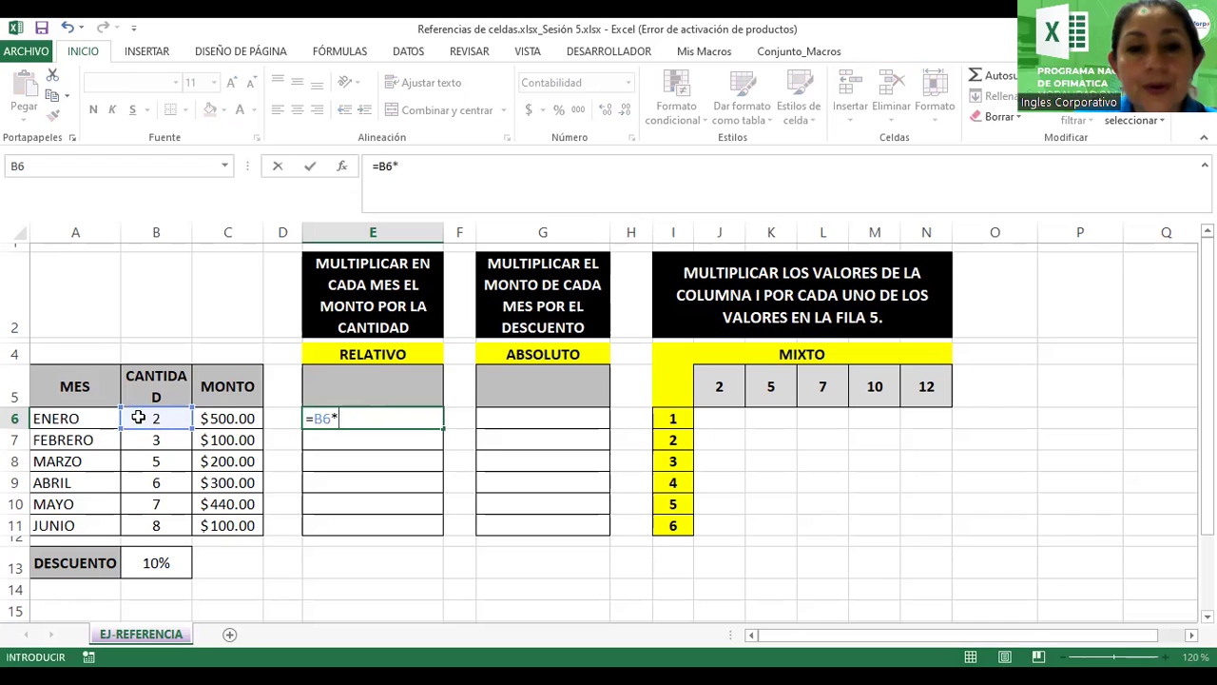
left_click(247, 416)
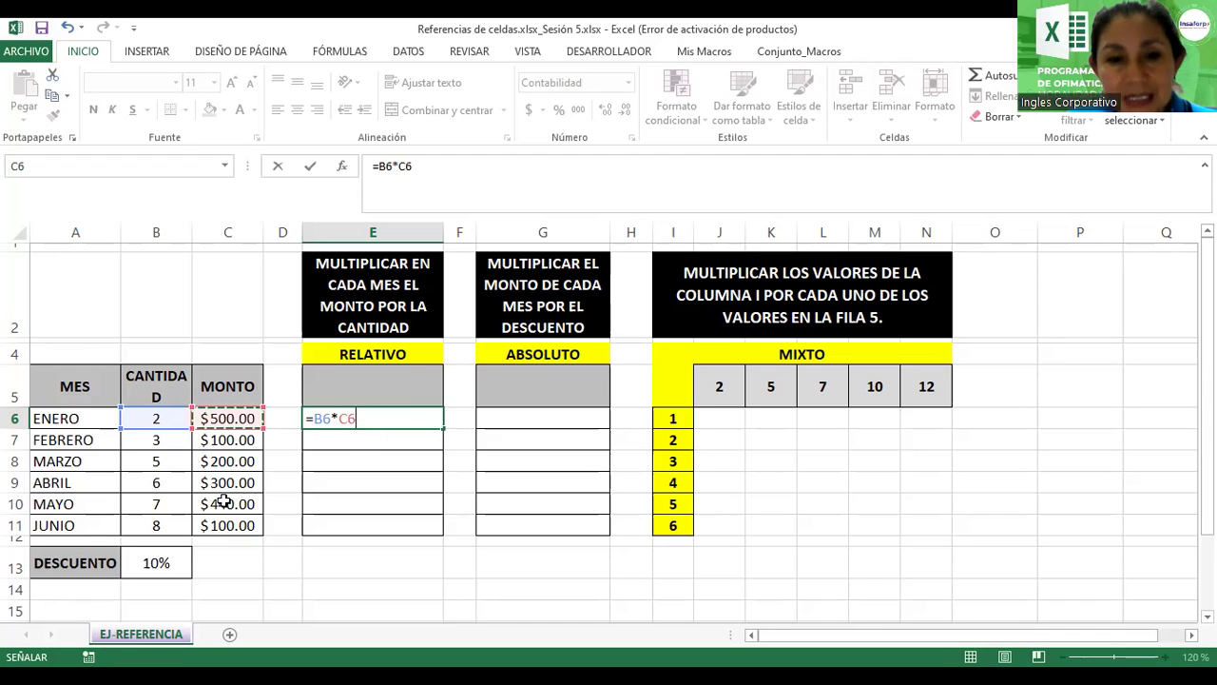
key("Return")
left_click(381, 418)
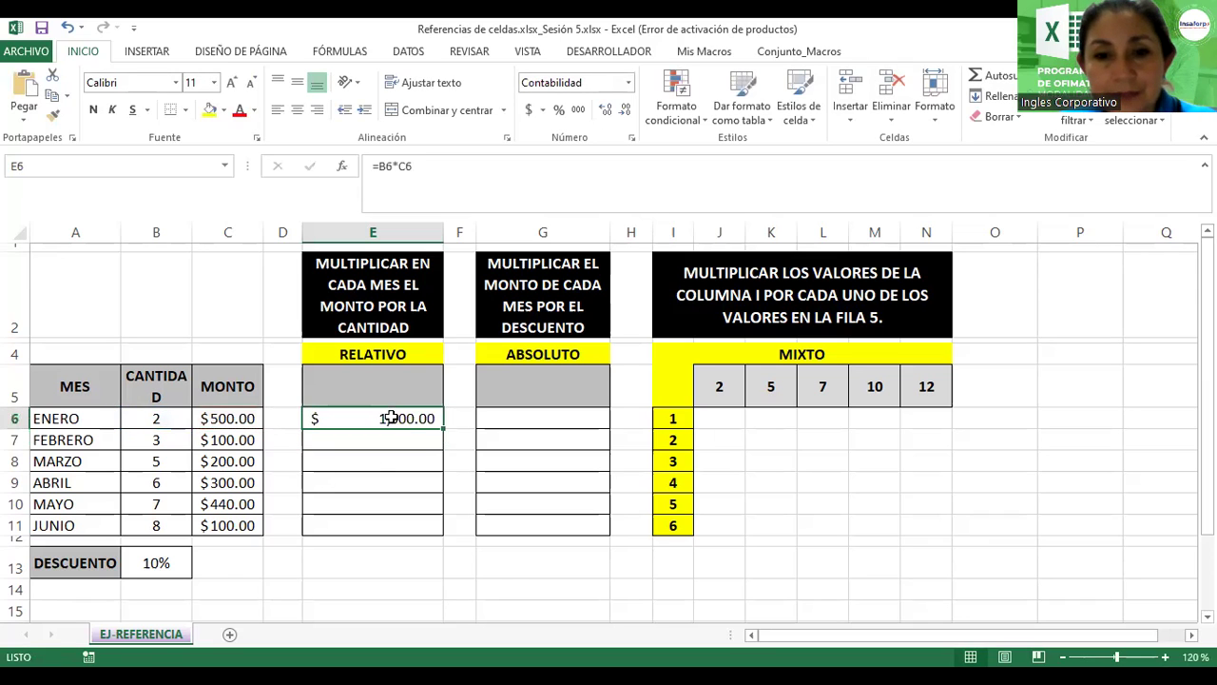
left_click_drag(442, 430, 423, 523)
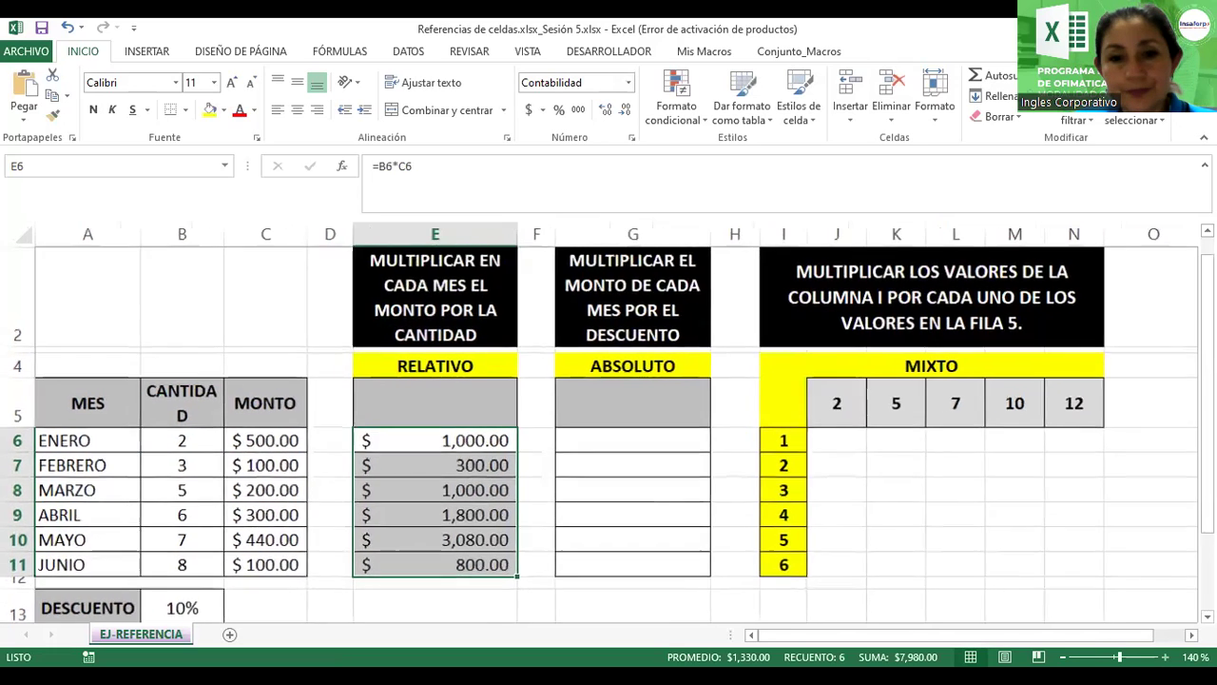
scroll(609, 423, "up", 4, "ctrl")
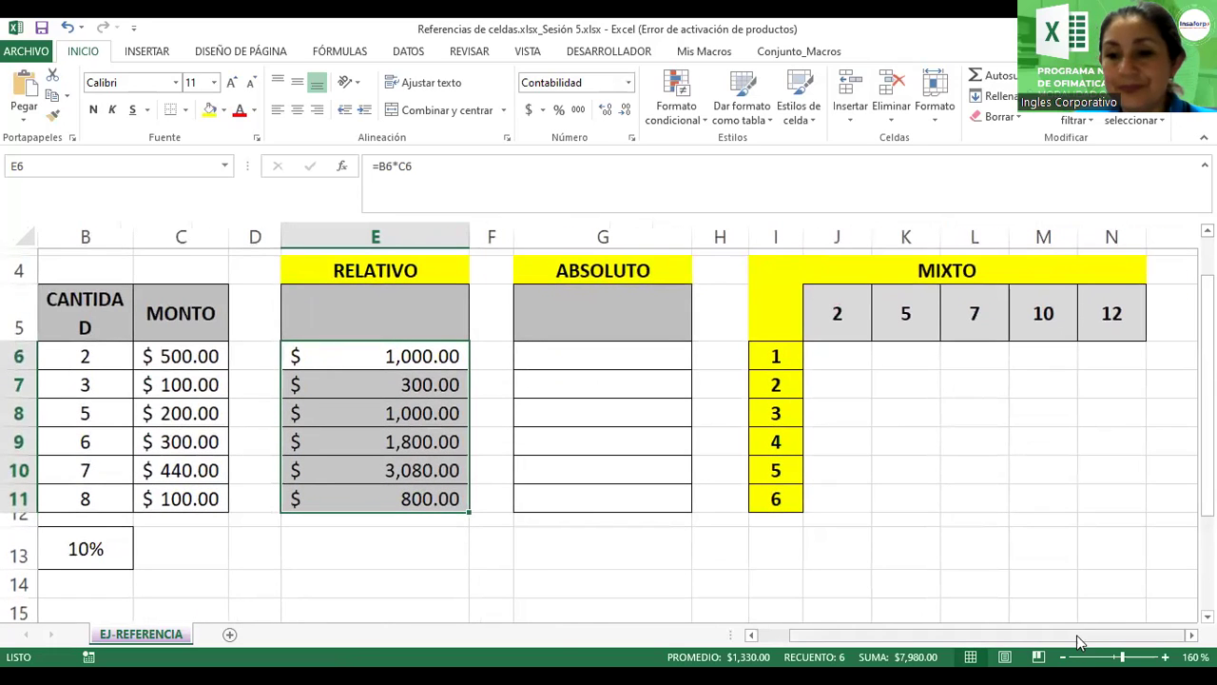
left_click_drag(1081, 636, 1045, 635)
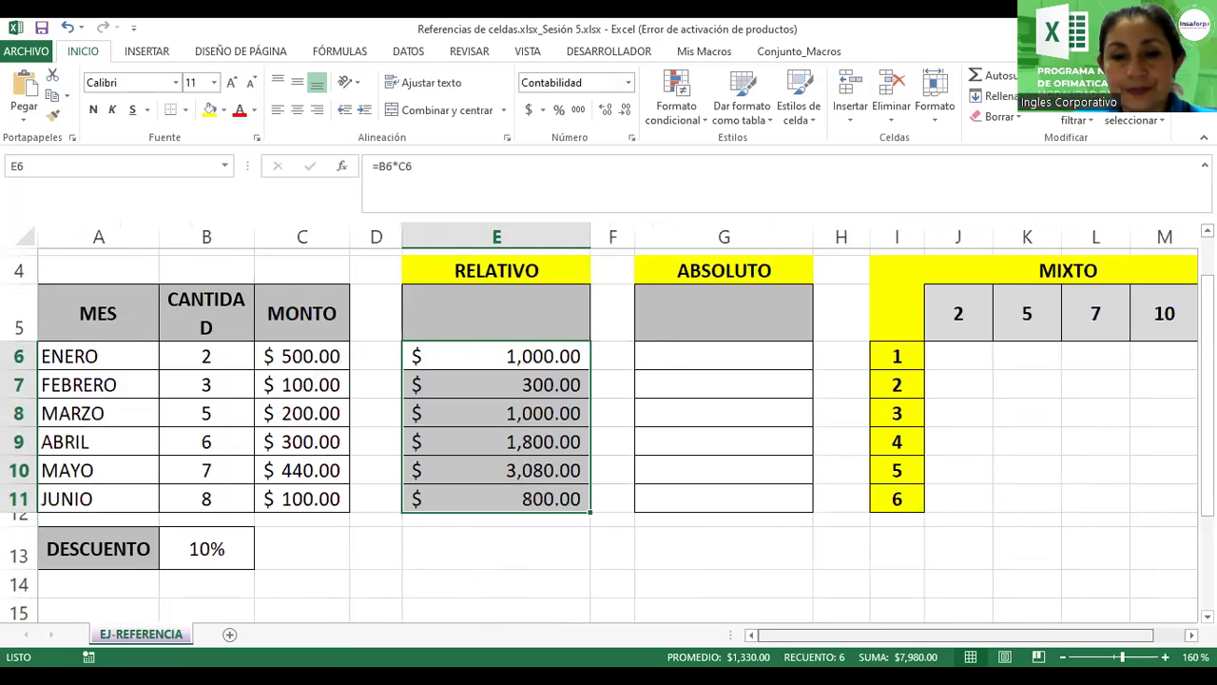
double_click(559, 355)
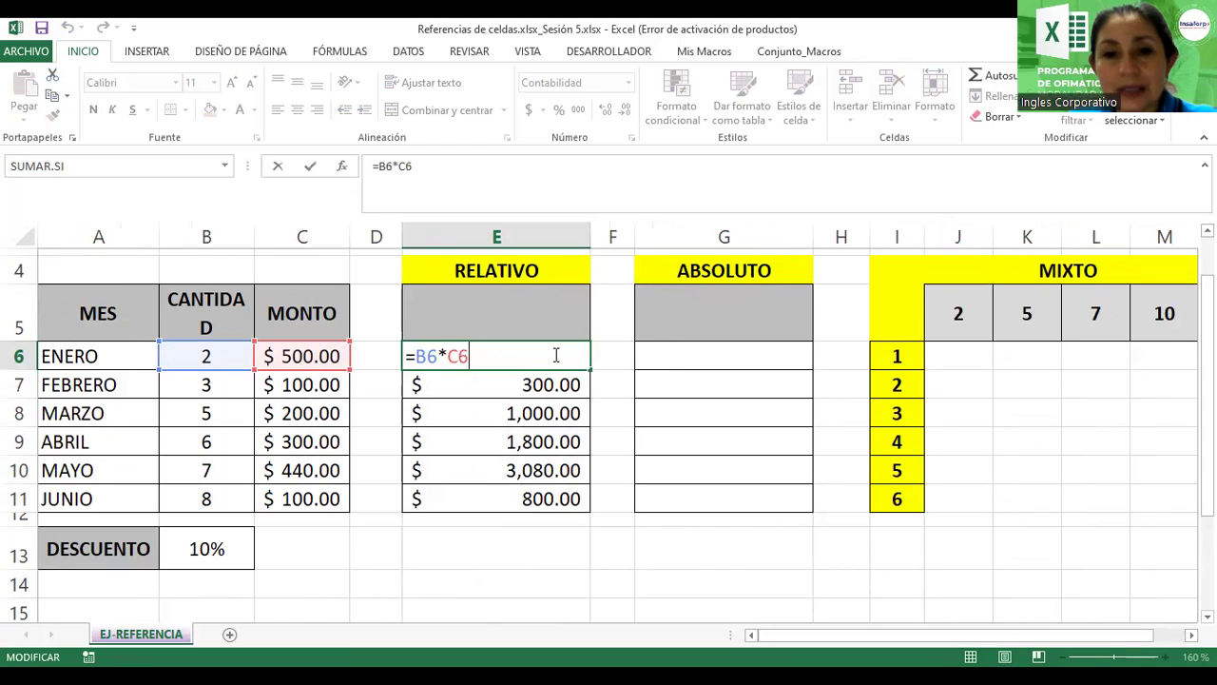
key("Return")
double_click(543, 384)
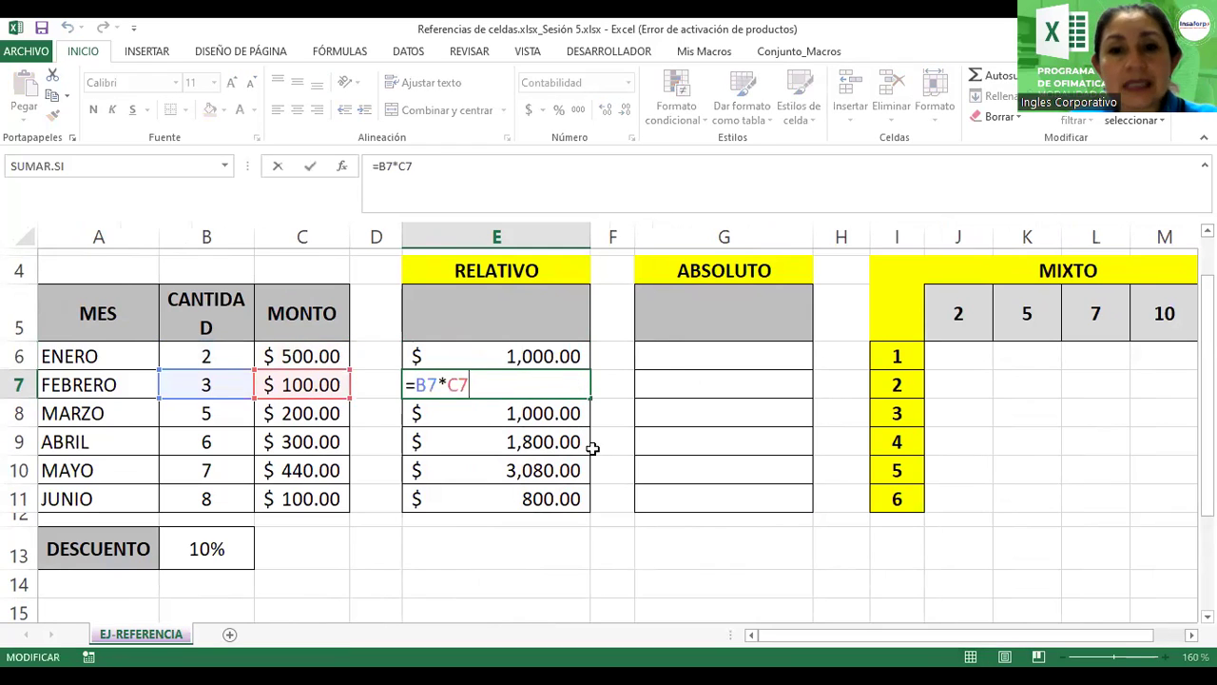
key("Return")
double_click(571, 418)
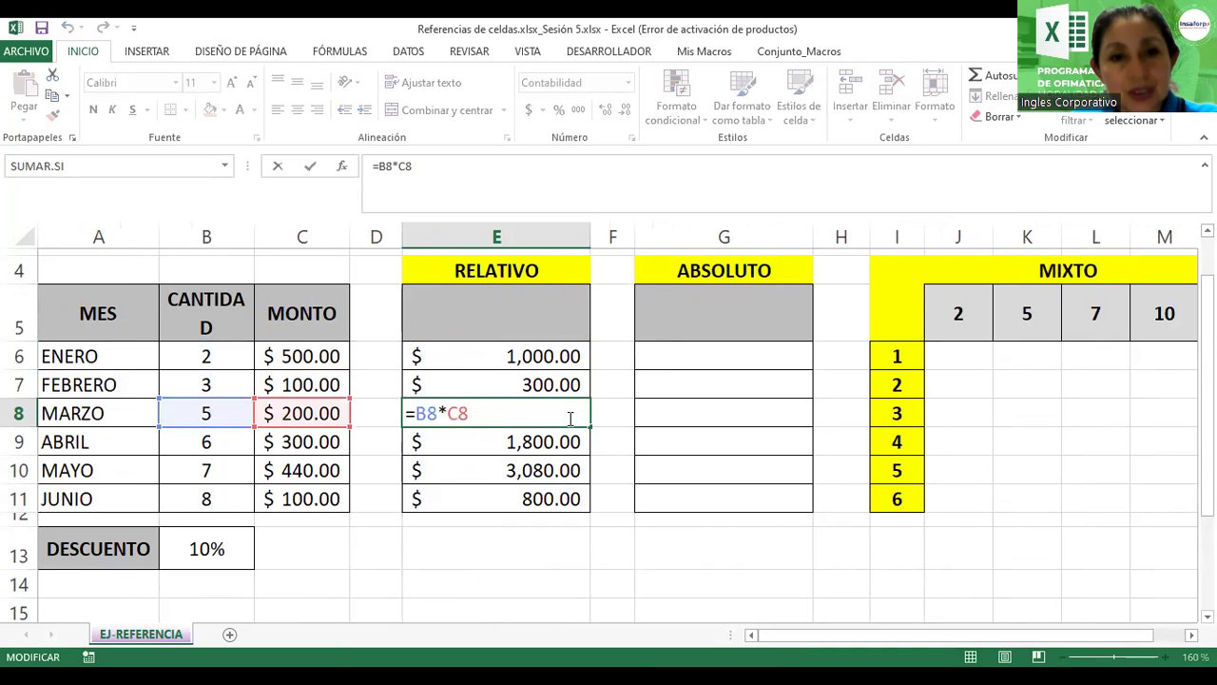
key("Return")
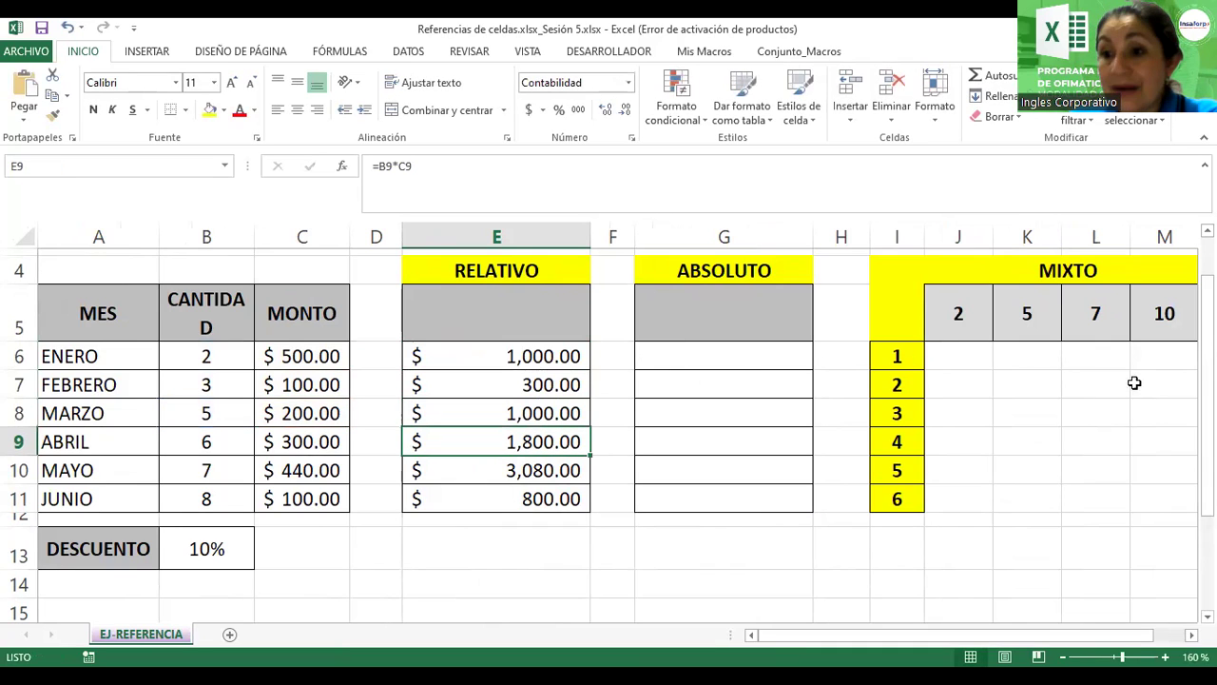
scroll(609, 428, "up", 1)
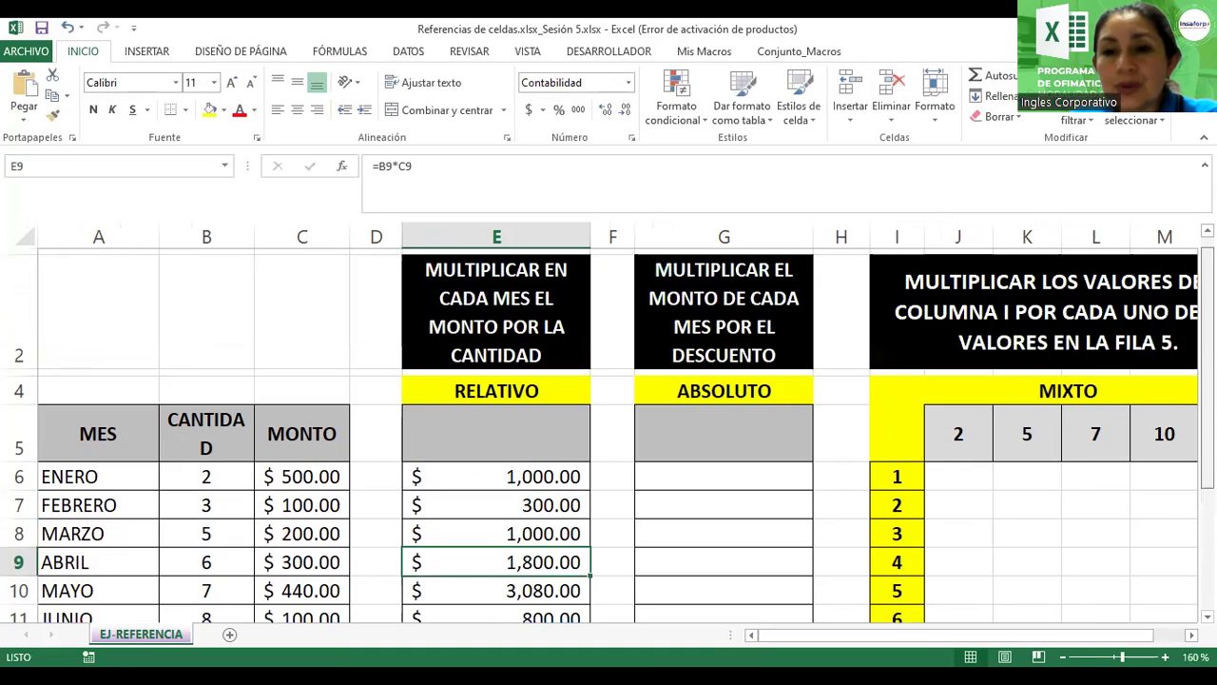
scroll(856, 324, "down", 1)
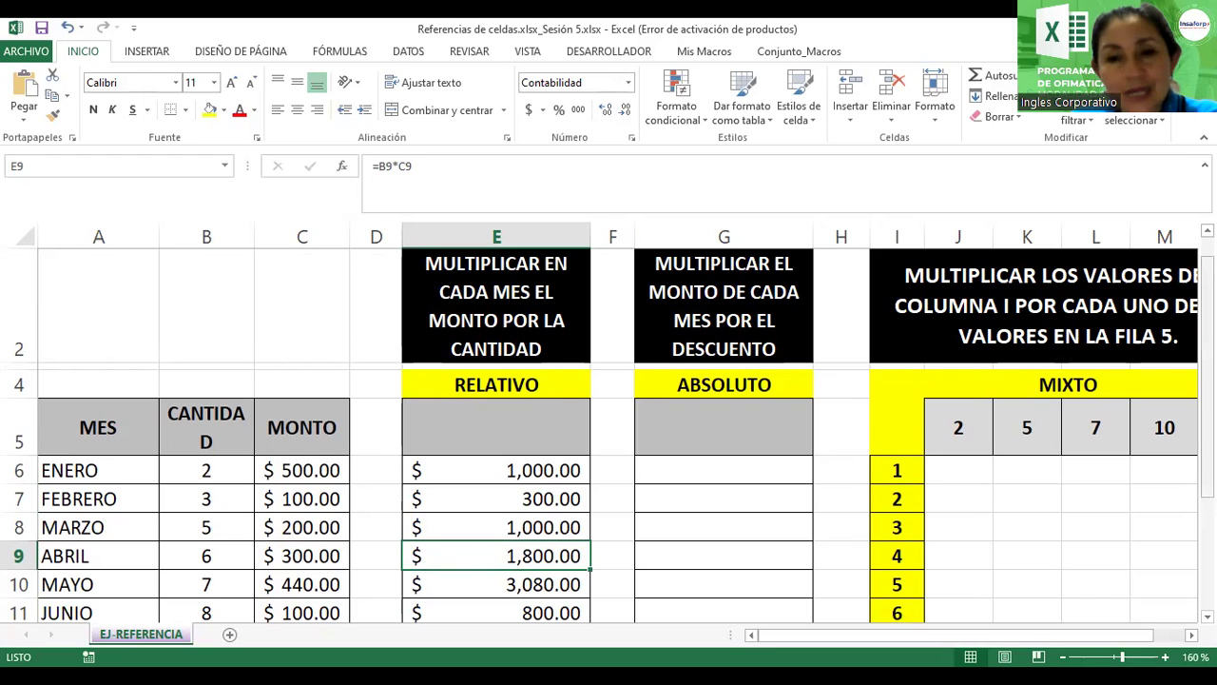
scroll(583, 339, "down", 2)
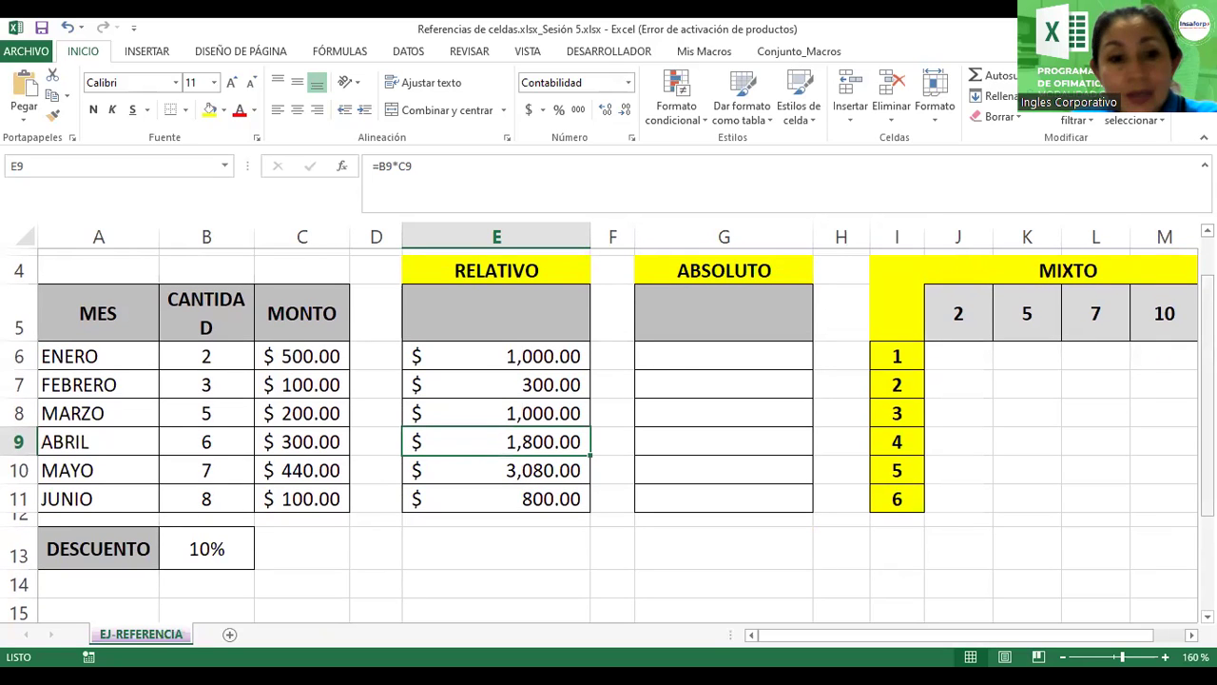
scroll(609, 447, "down", 1)
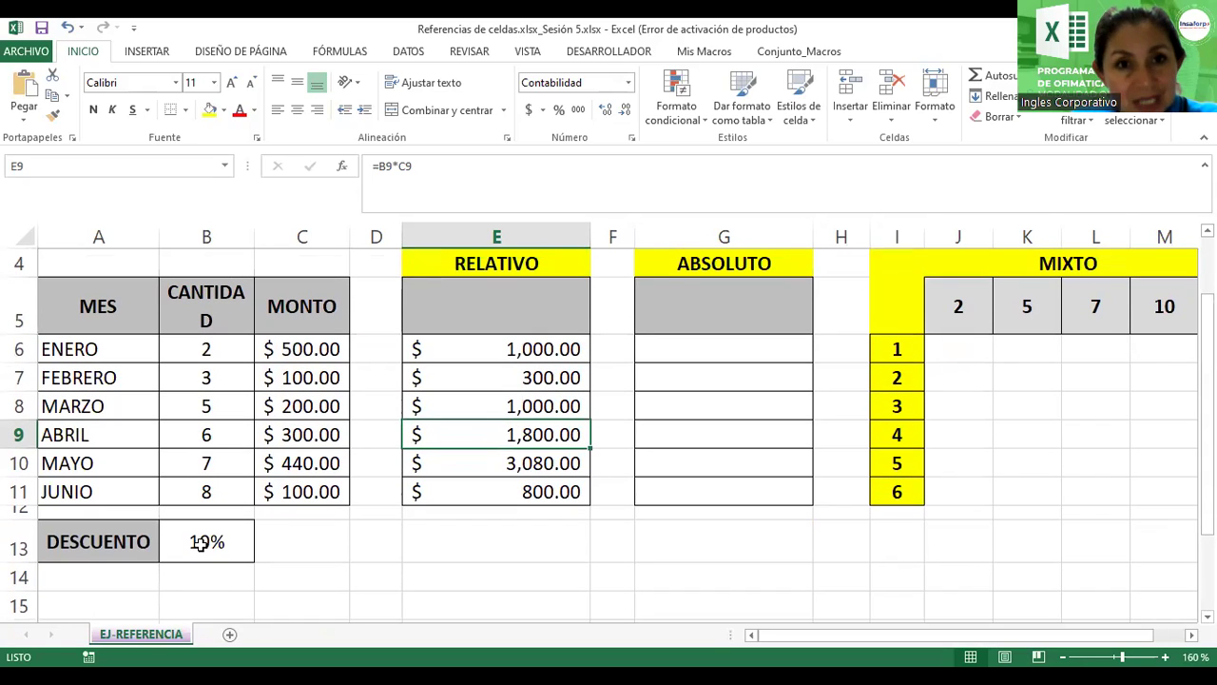
left_click(222, 542)
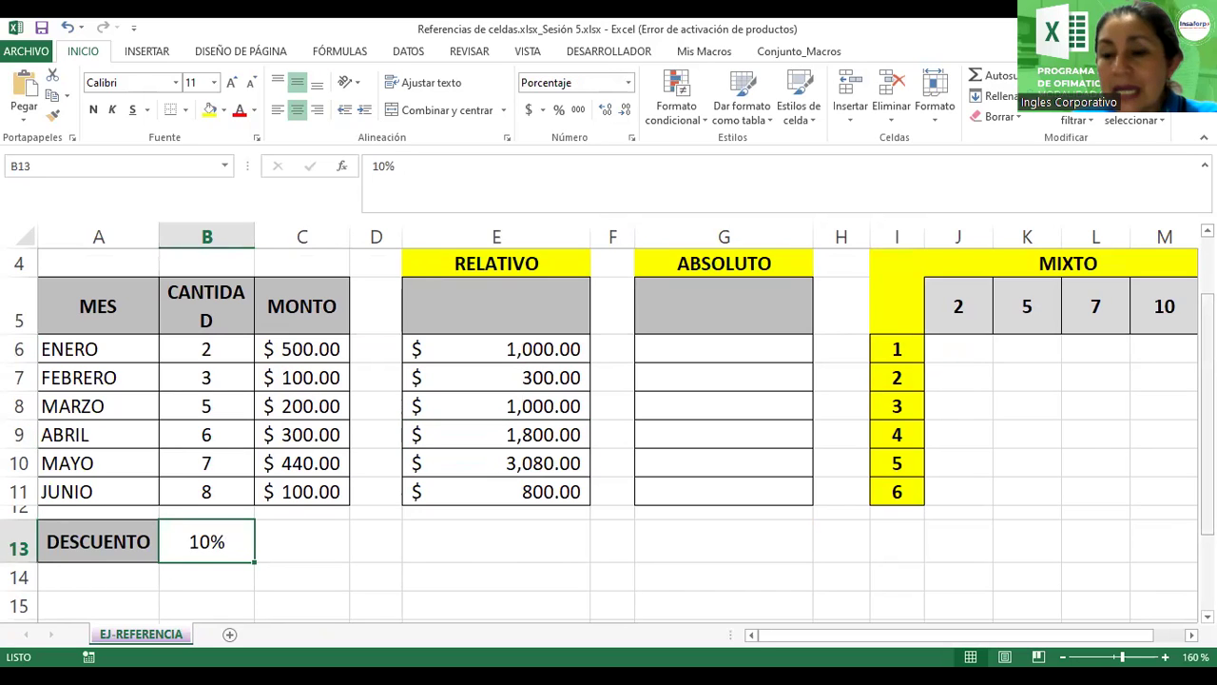
scroll(1208, 419, "up", 1)
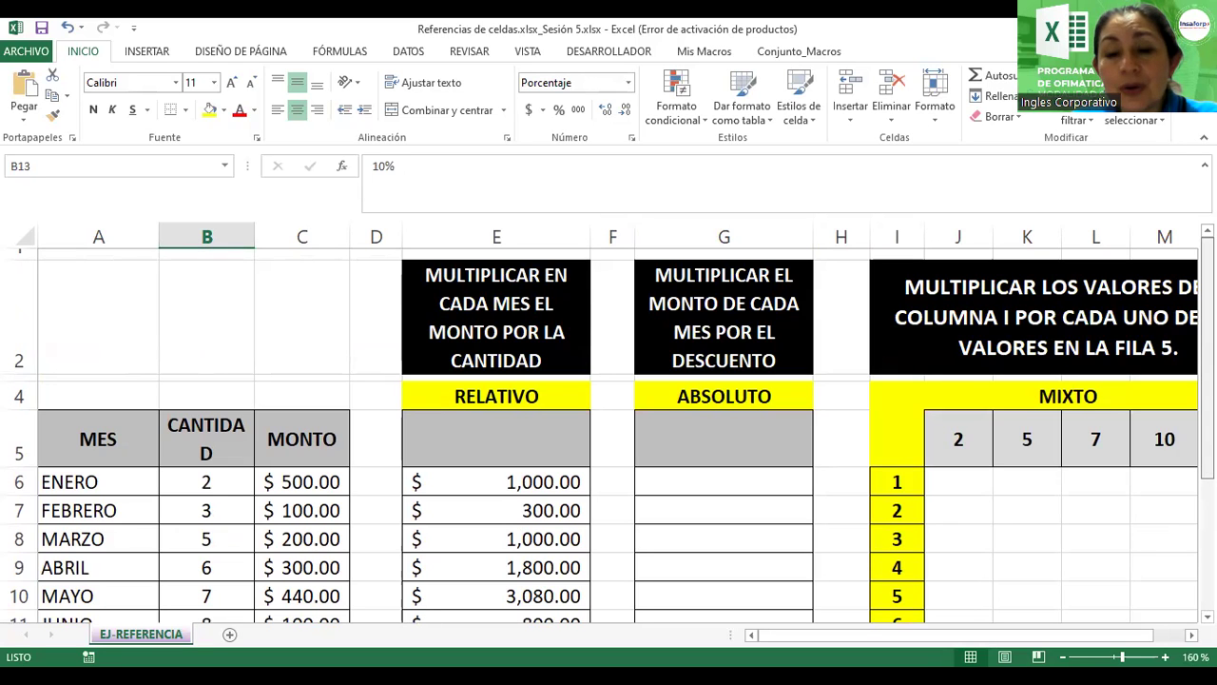
scroll(609, 433, "down", 1)
scroll(608, 433, "up", 1)
scroll(609, 434, "down", 2)
scroll(609, 433, "up", 1)
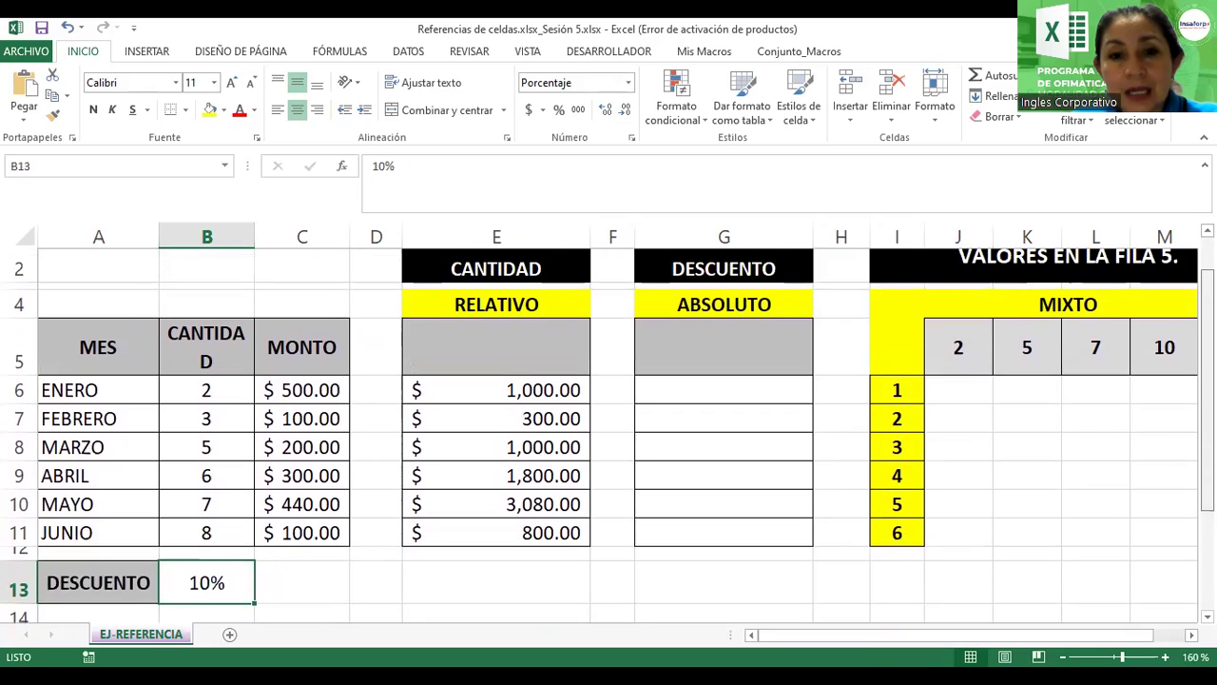
scroll(609, 434, "up", 1)
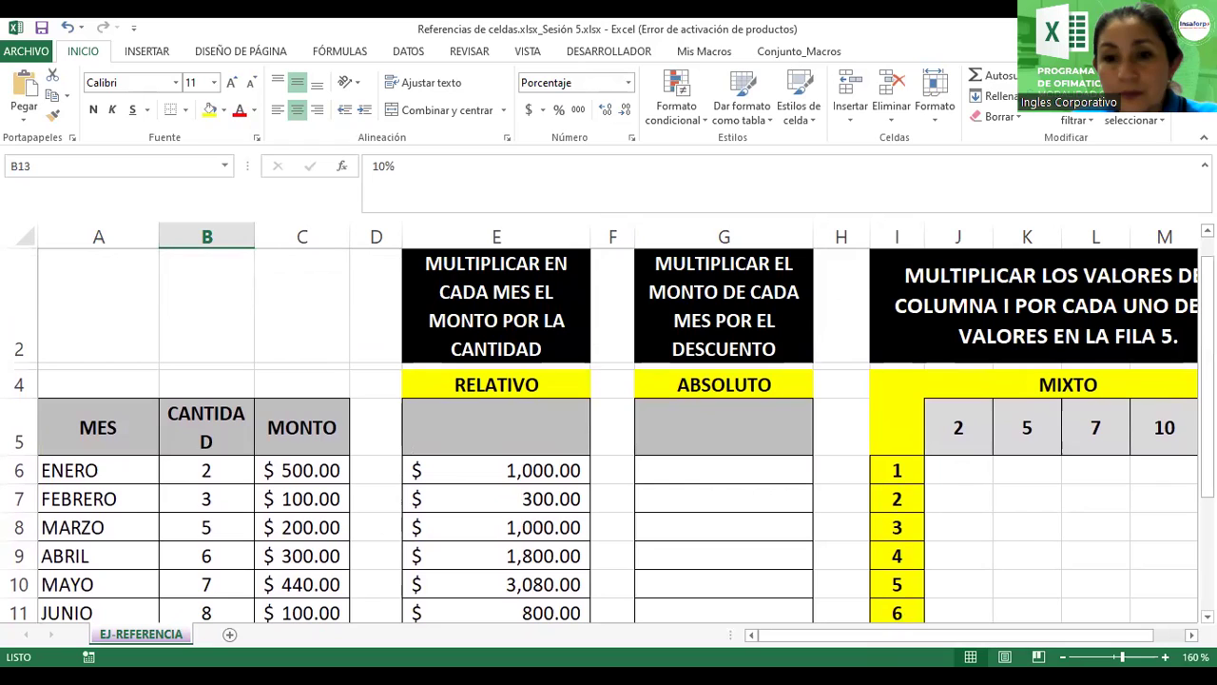
left_click(283, 470)
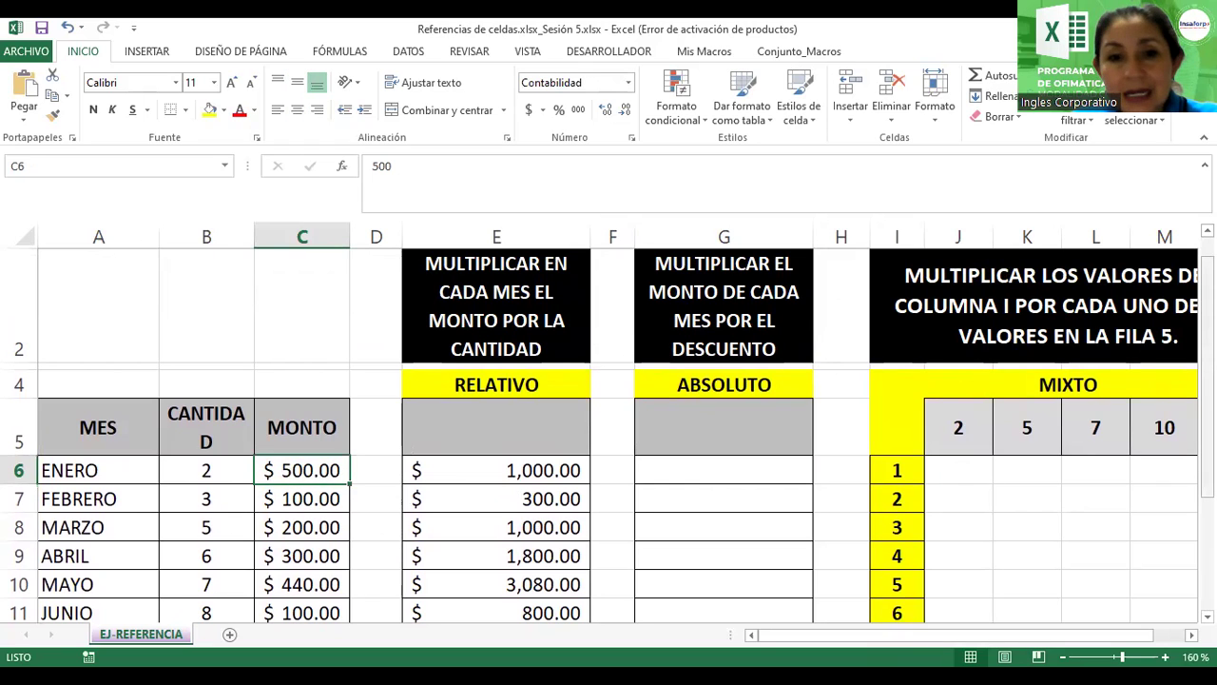
scroll(313, 350, "down", 1)
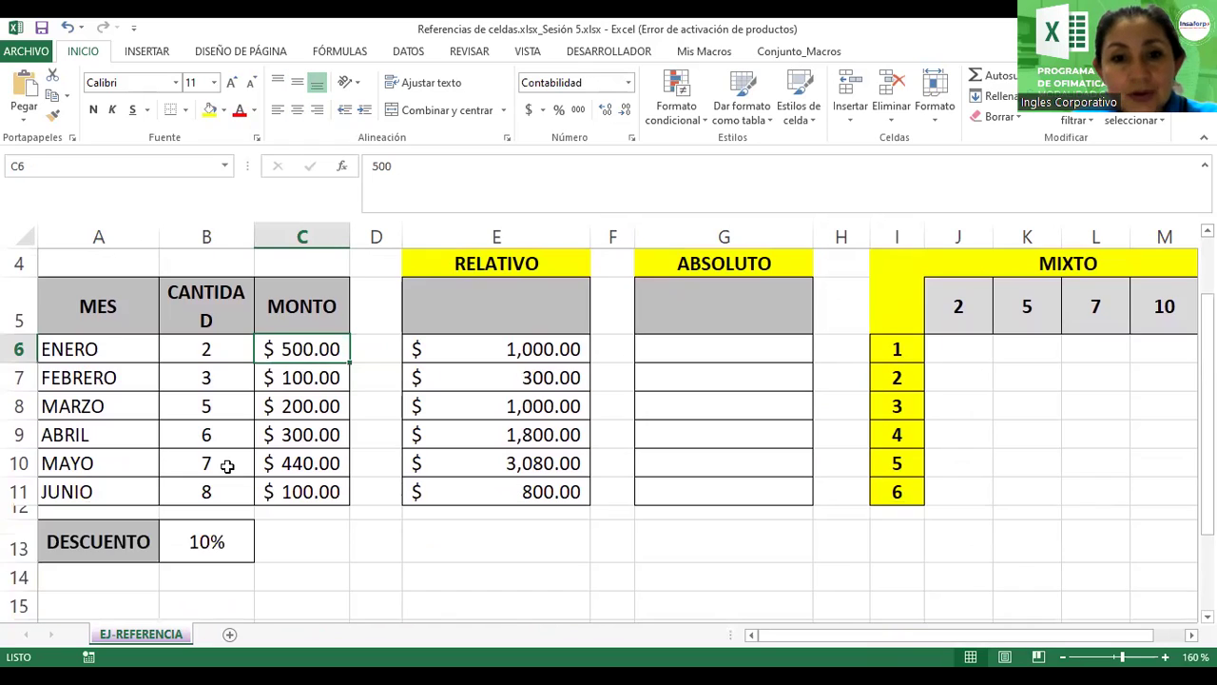
Step: Enter =C6*B13 in G6 to compute the $50.00 ENERO discount
left_click(664, 348)
type("=")
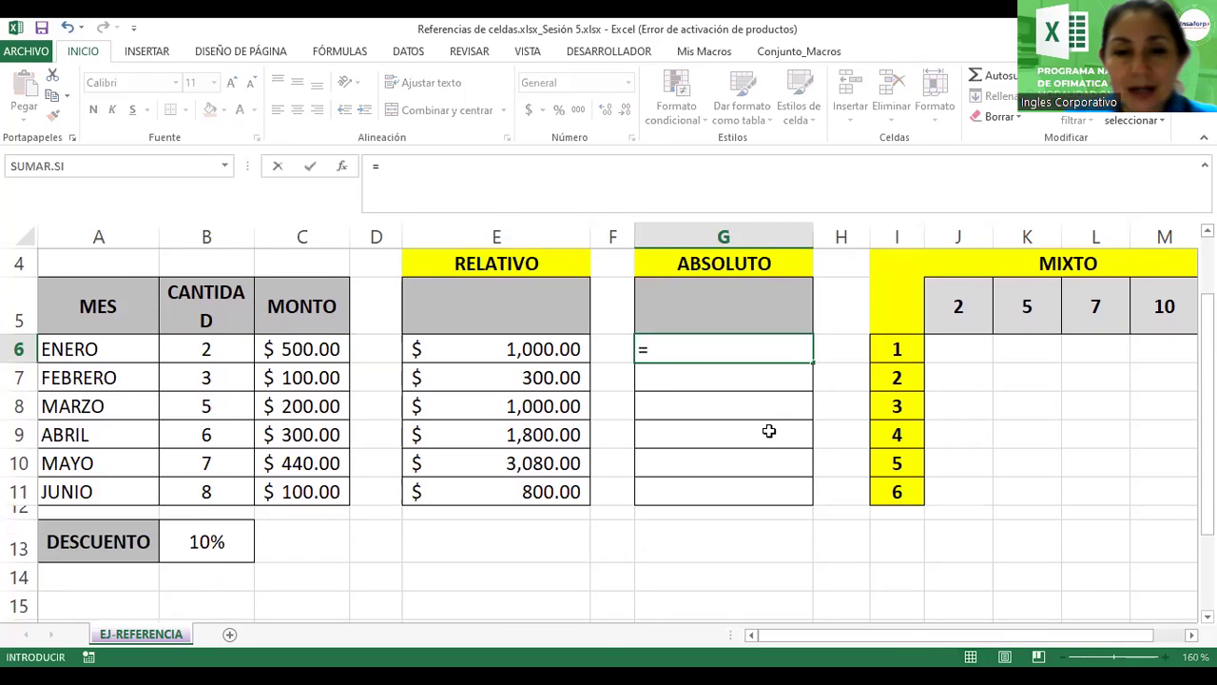
left_click(322, 349)
type("*")
left_click(202, 545)
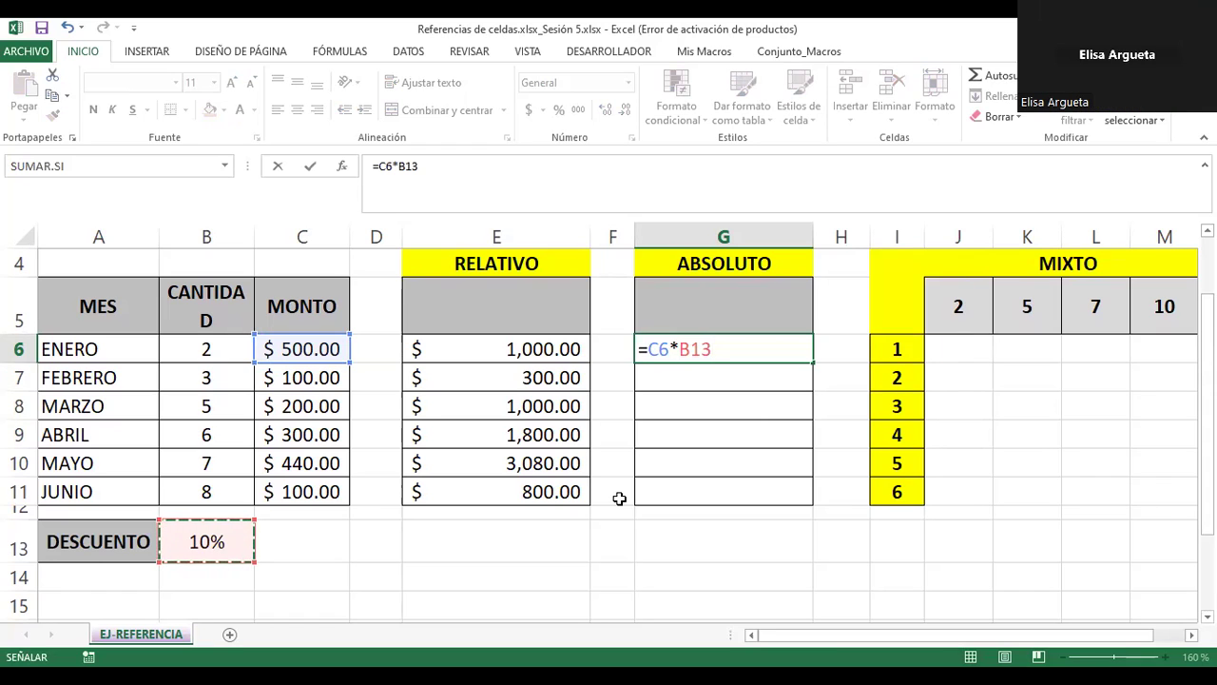
key("Return")
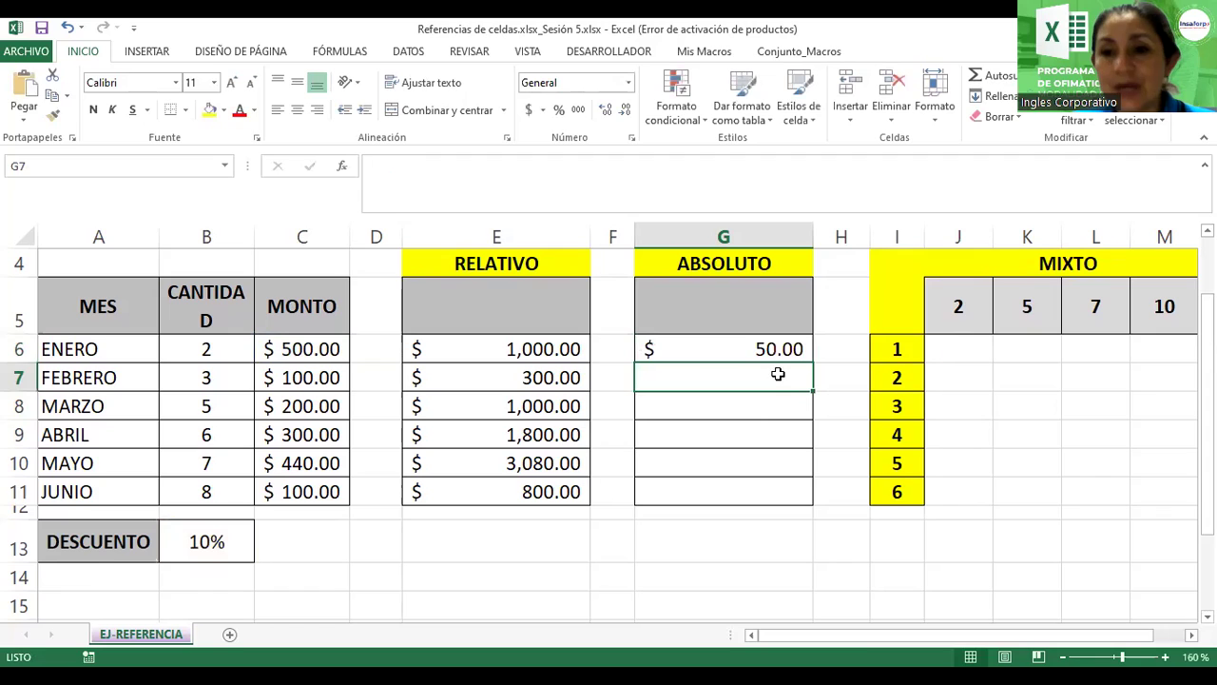
Step: Fill G6's formula down to G11, then select the 10% discount cell B13
left_click(761, 348)
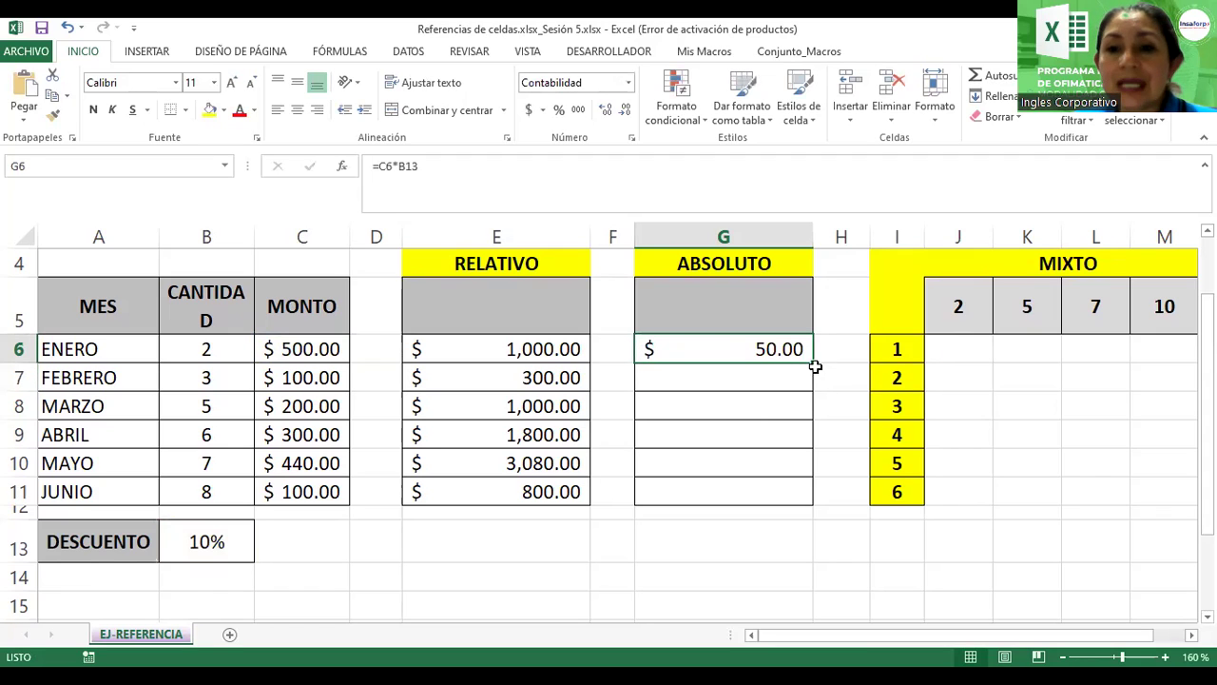
left_click_drag(813, 363, 806, 502)
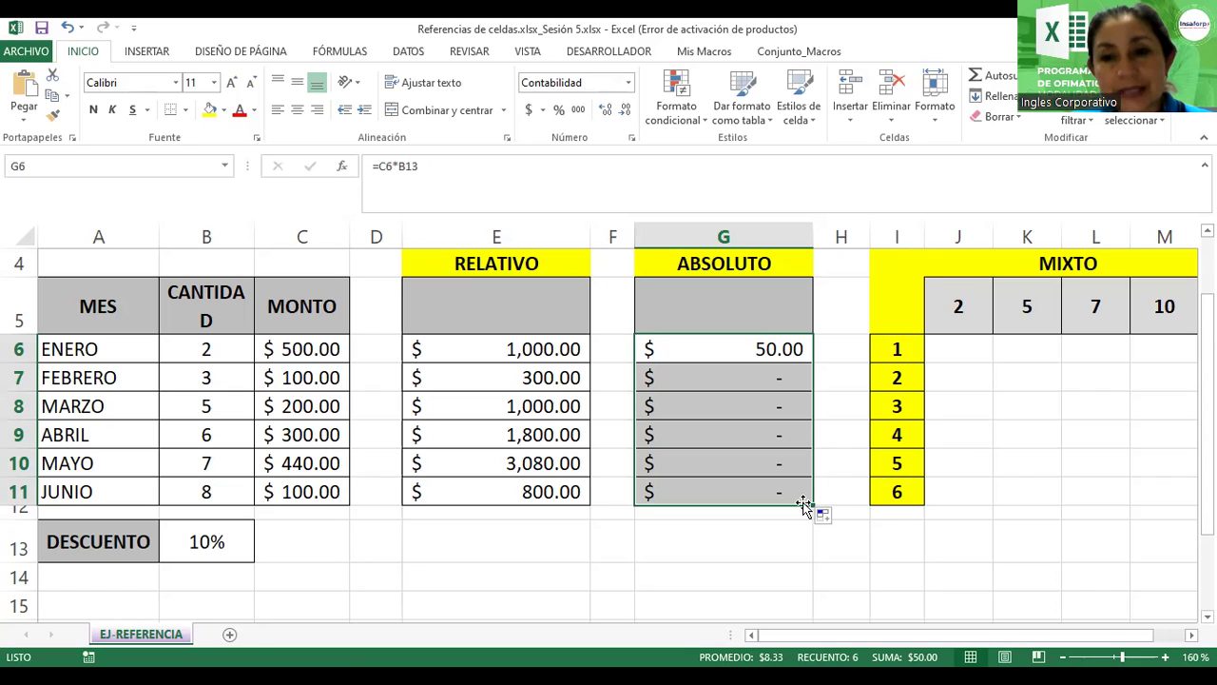
left_click(227, 557)
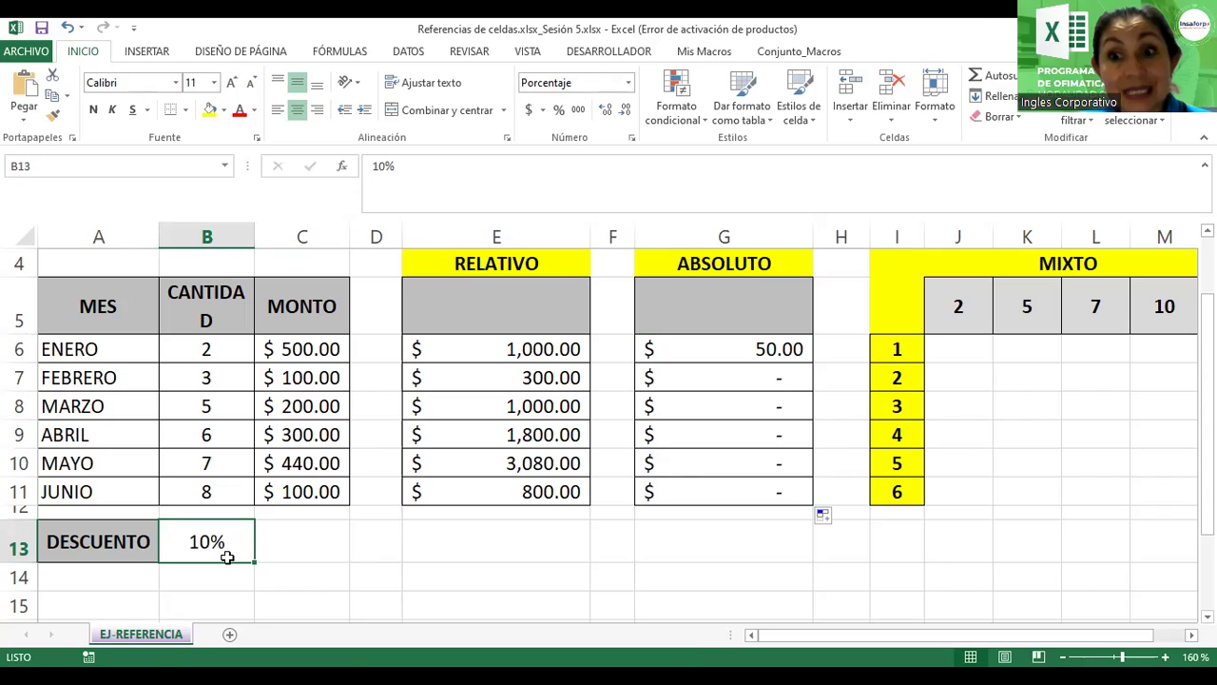
left_click(669, 351)
double_click(668, 351)
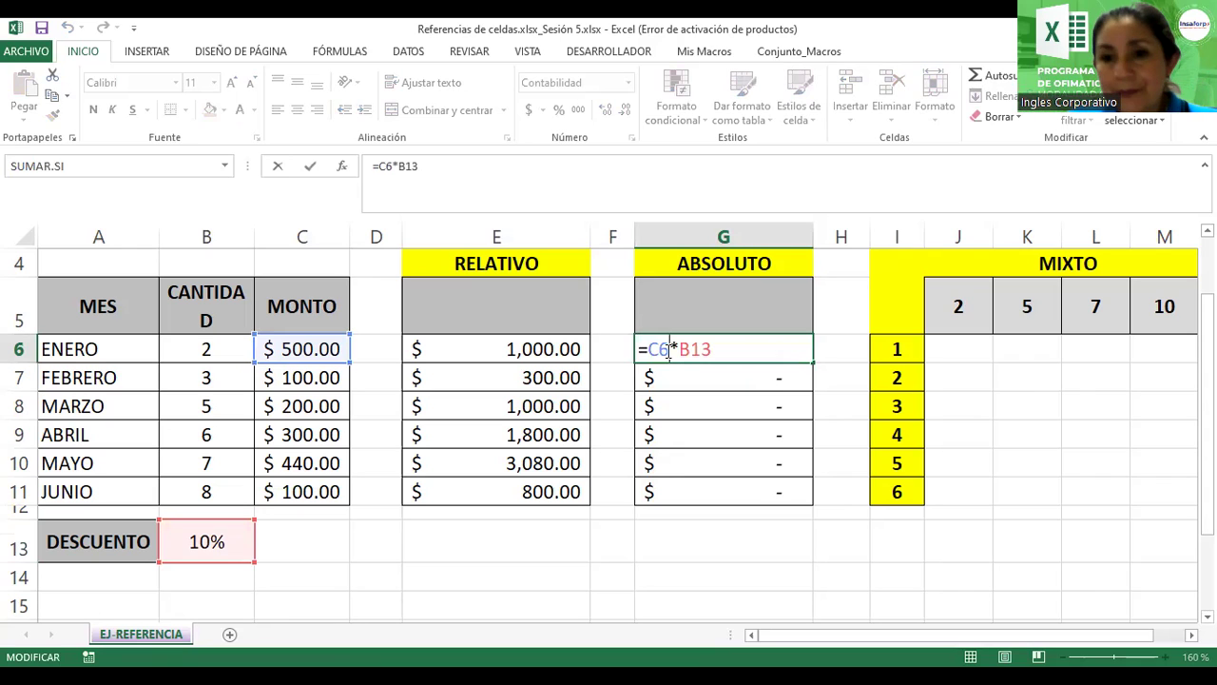
key("Return")
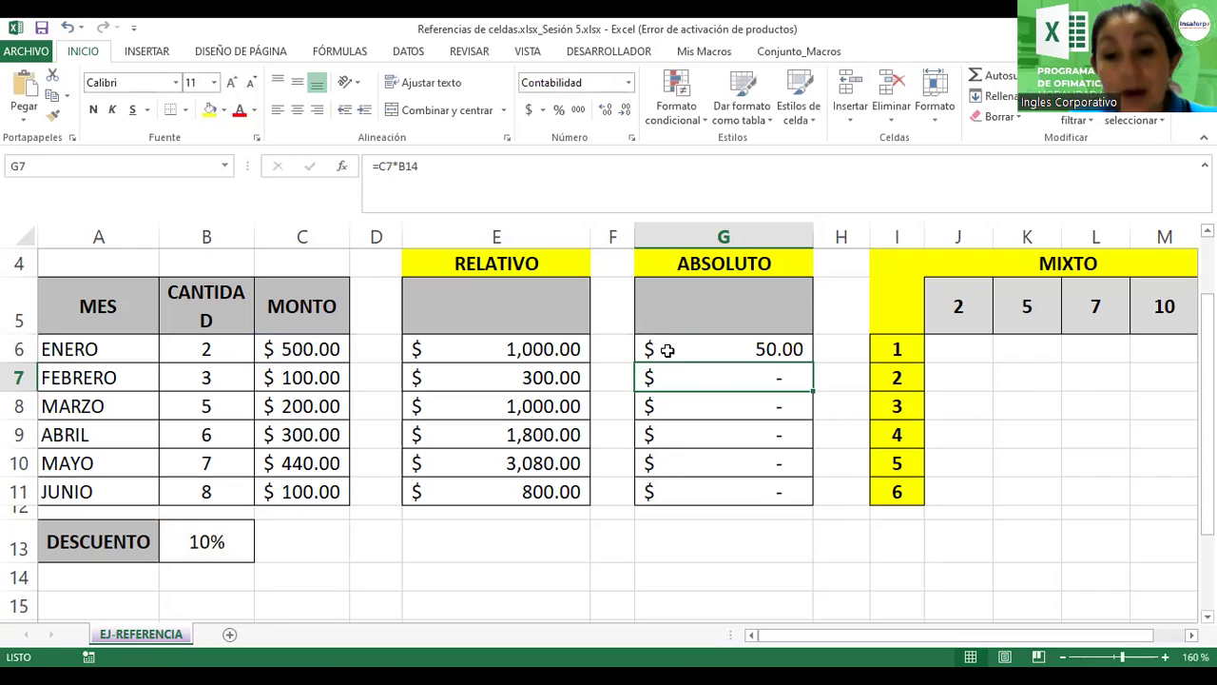
double_click(707, 380)
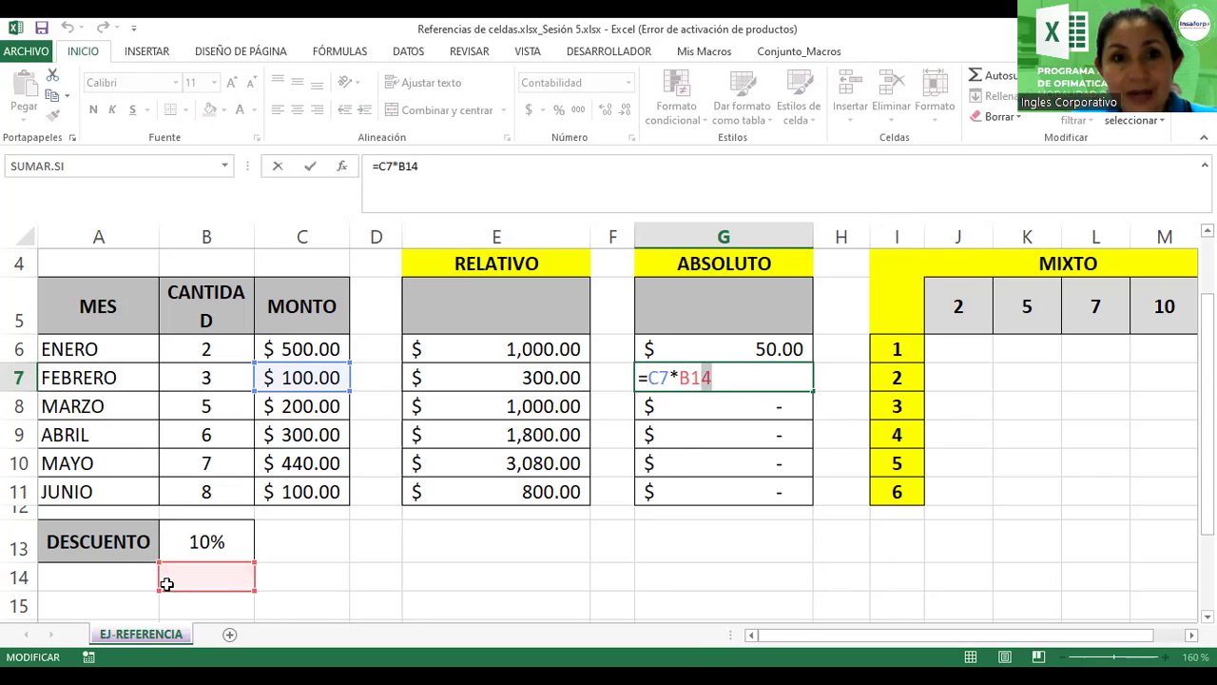
key("Return")
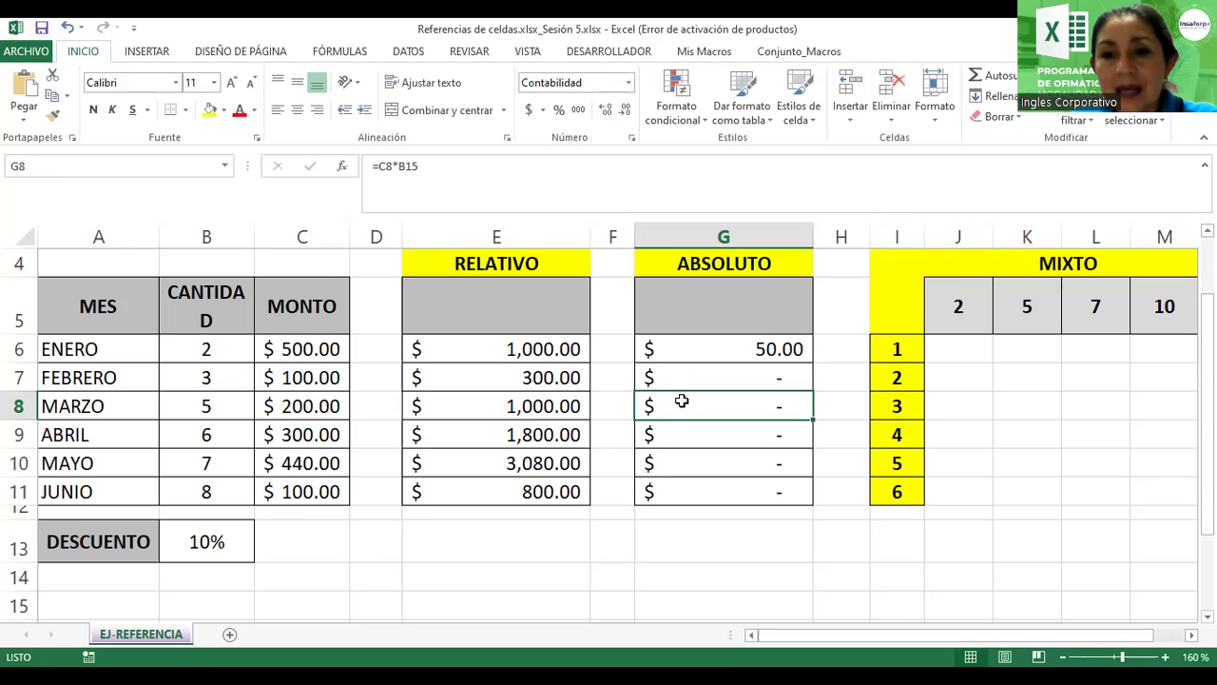
double_click(678, 406)
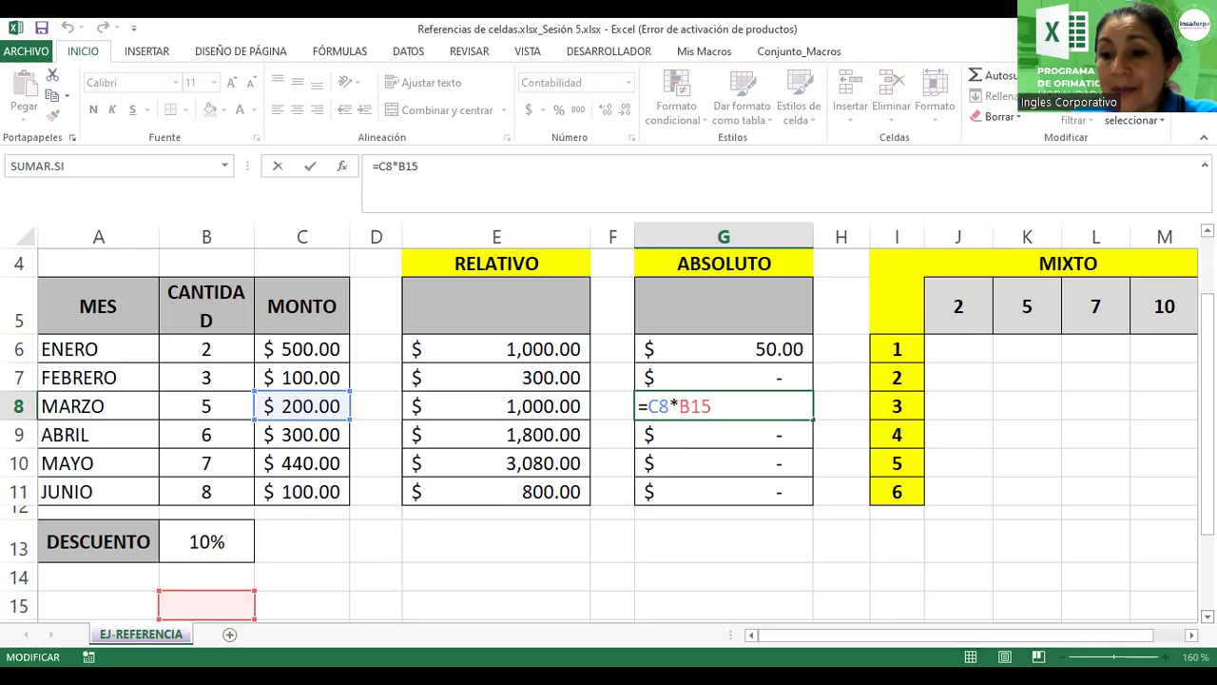
scroll(239, 561, "down", 1)
scroll(609, 436, "down", 2)
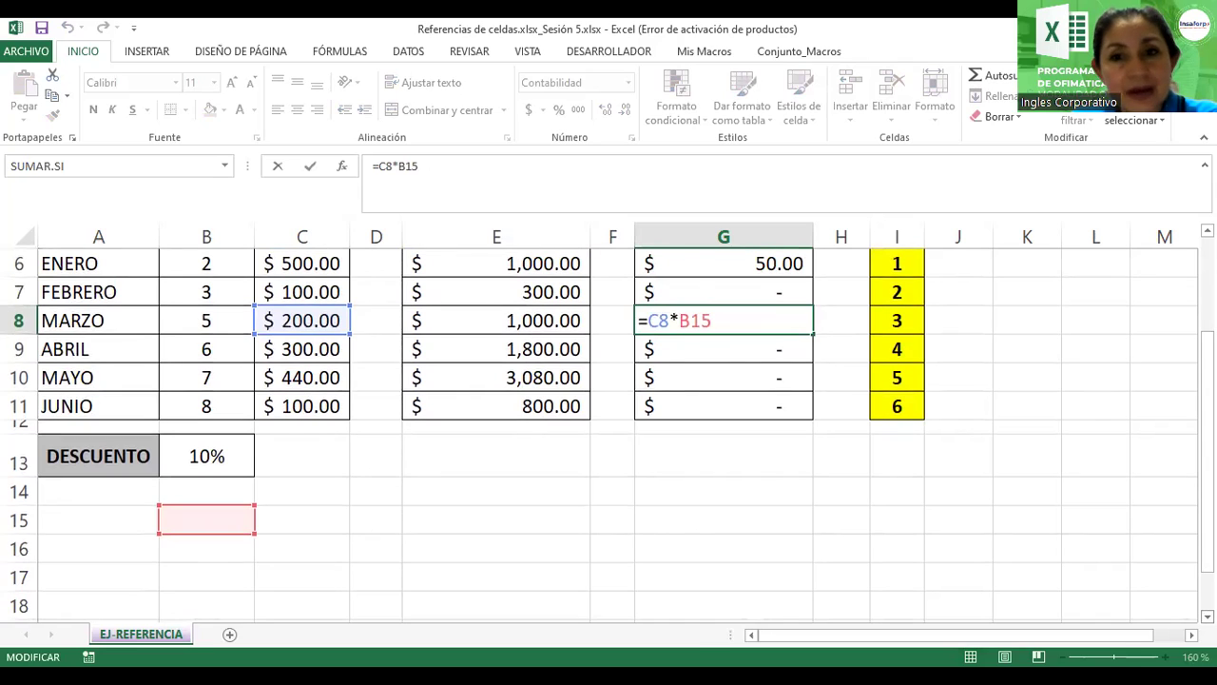
key("Return")
left_click(228, 499)
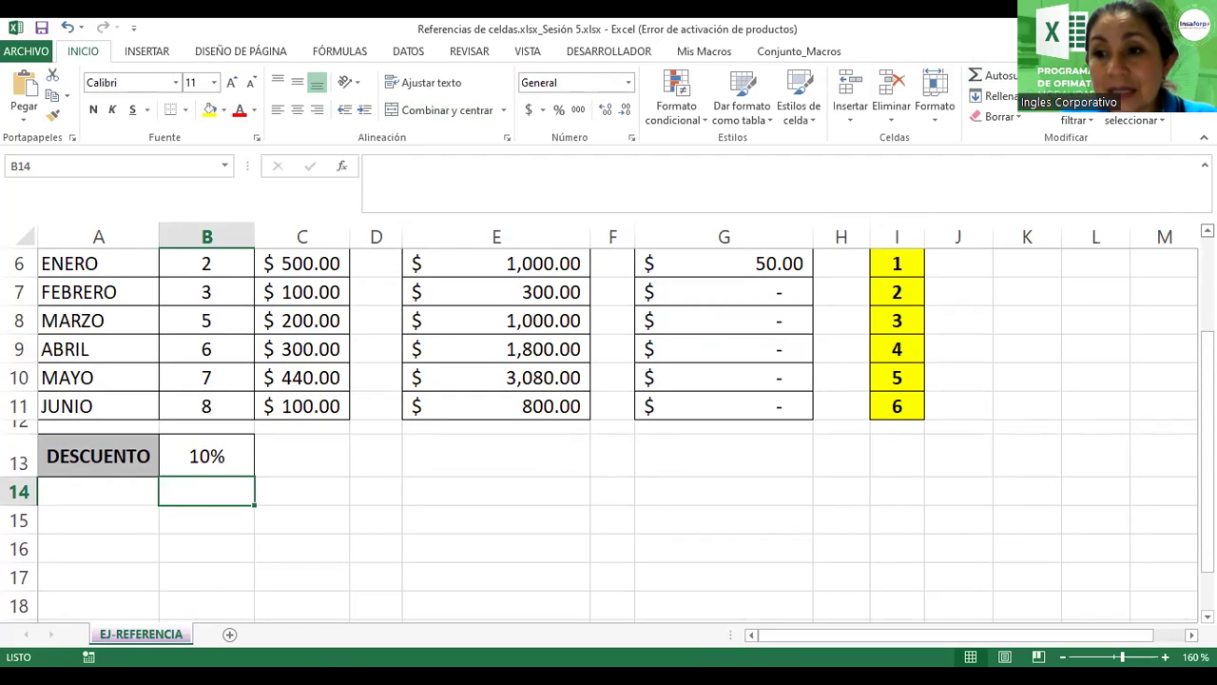
scroll(222, 568, "up", 1)
left_click(750, 330)
key("ctrl+Down")
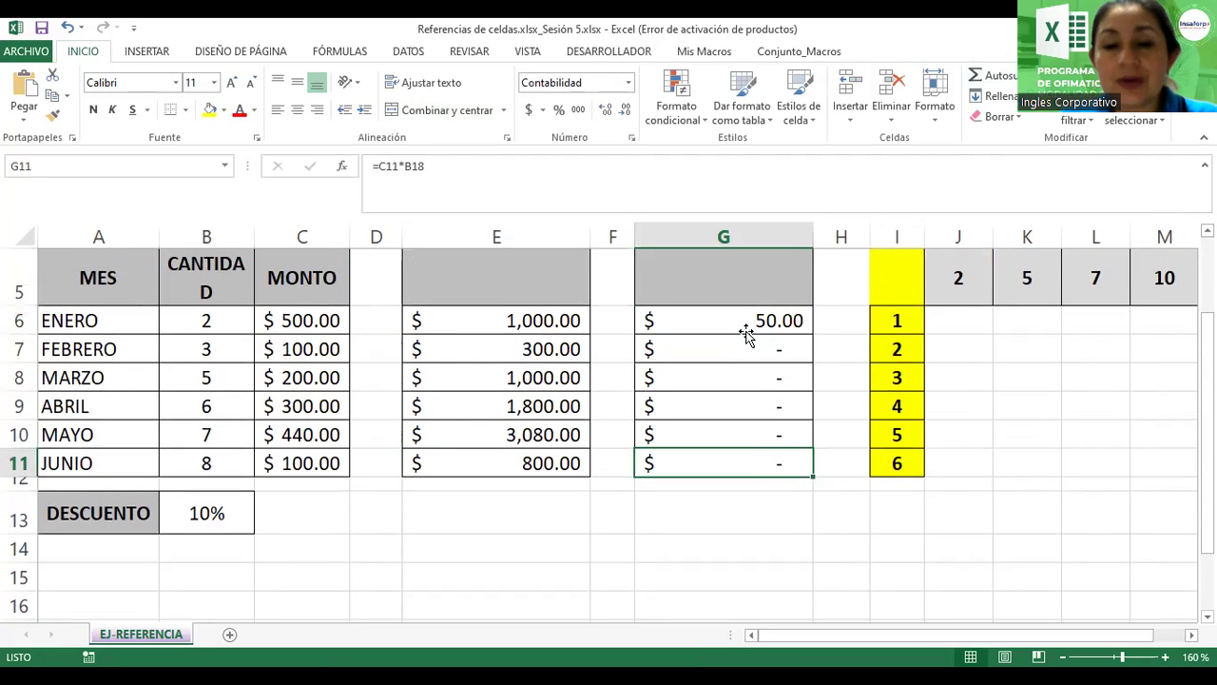
double_click(756, 316)
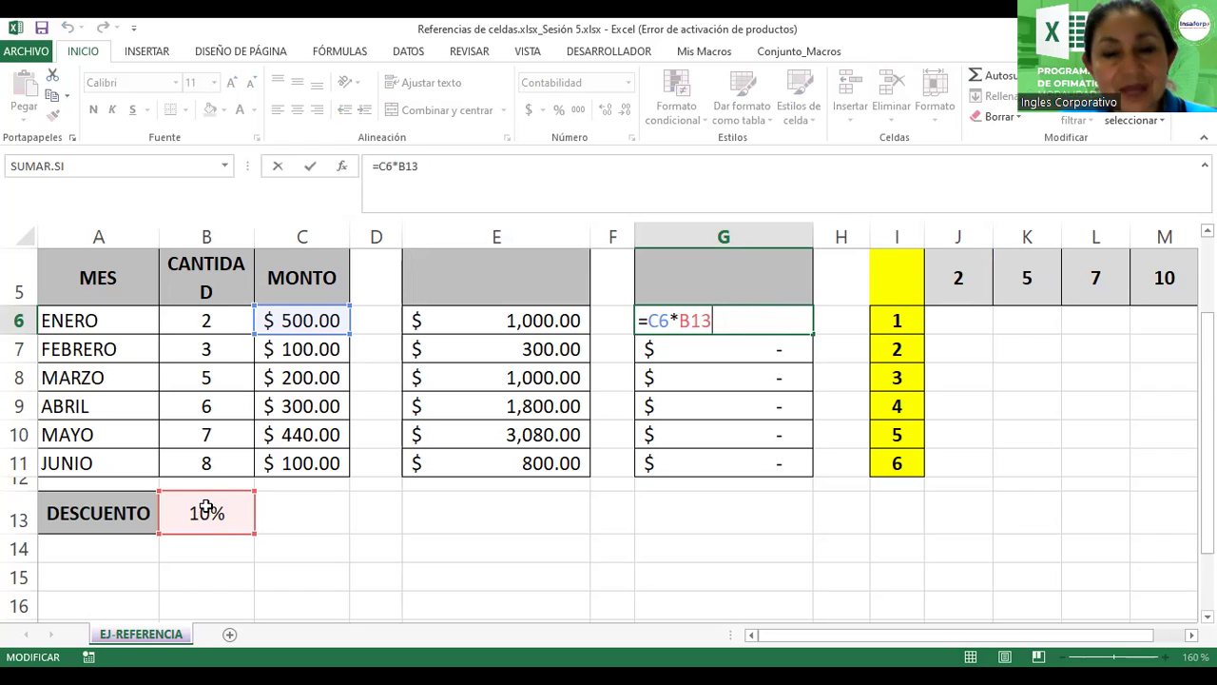
Step: Change G6 to =C6*$B$13 and fill down to G11 for discounts 10, 20, 30, 44, 10
left_click(692, 321)
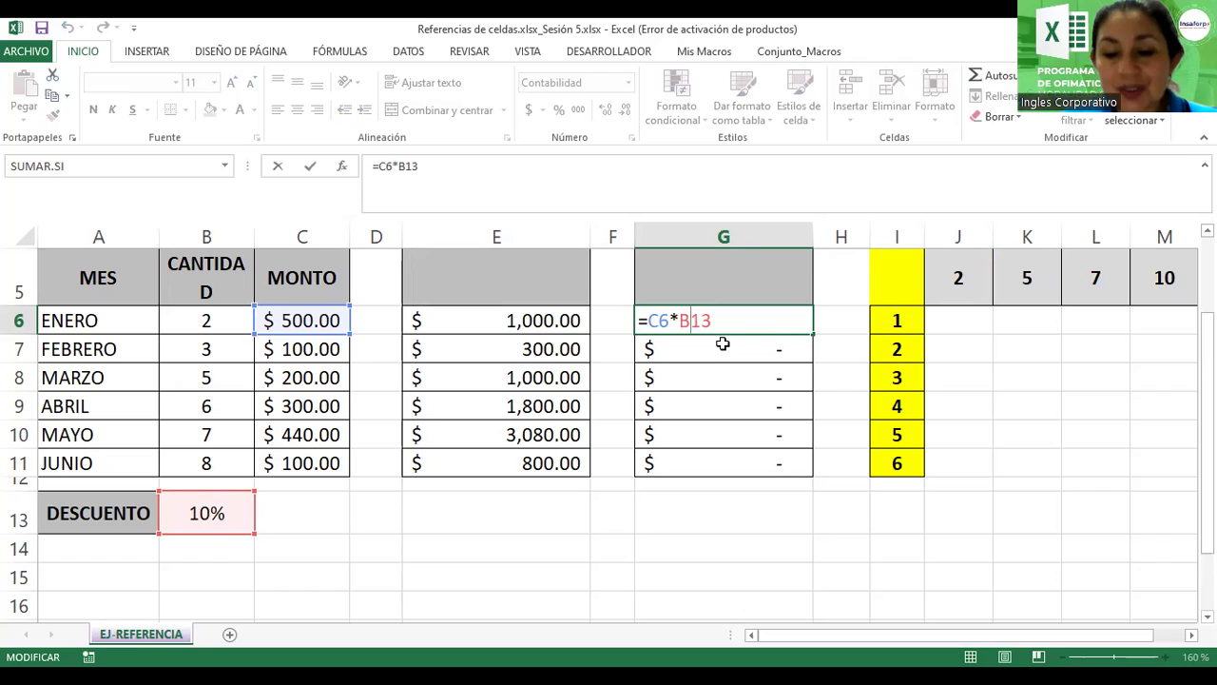
key("Left")
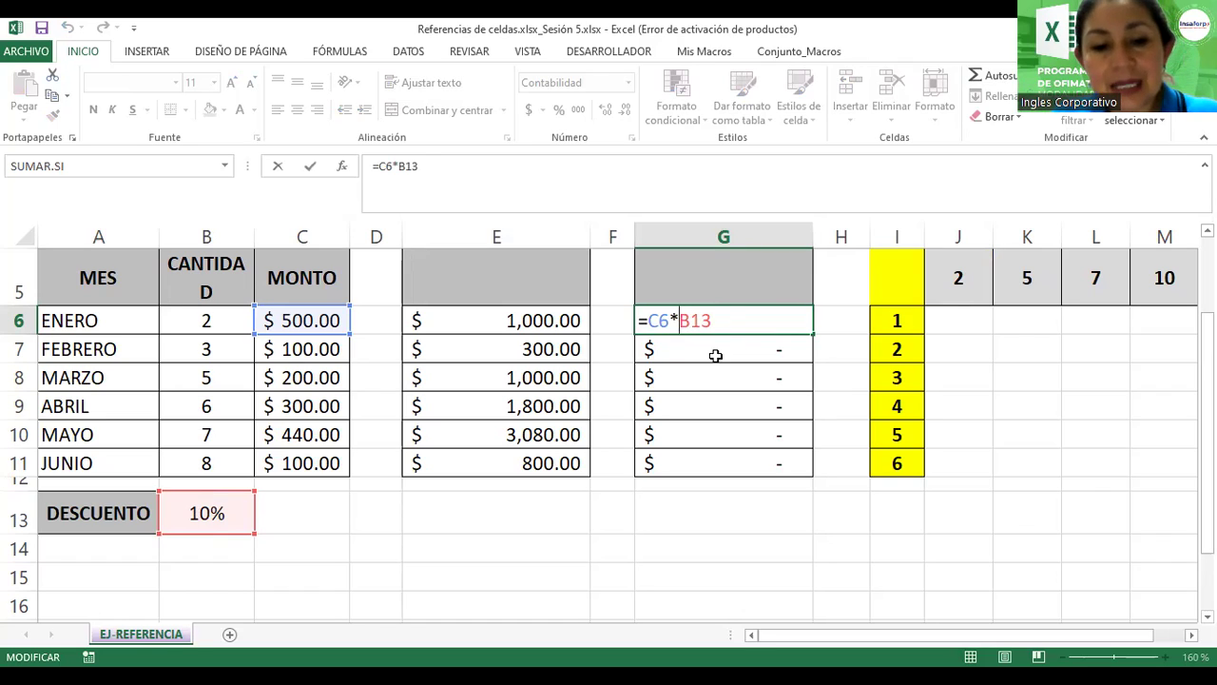
type("$")
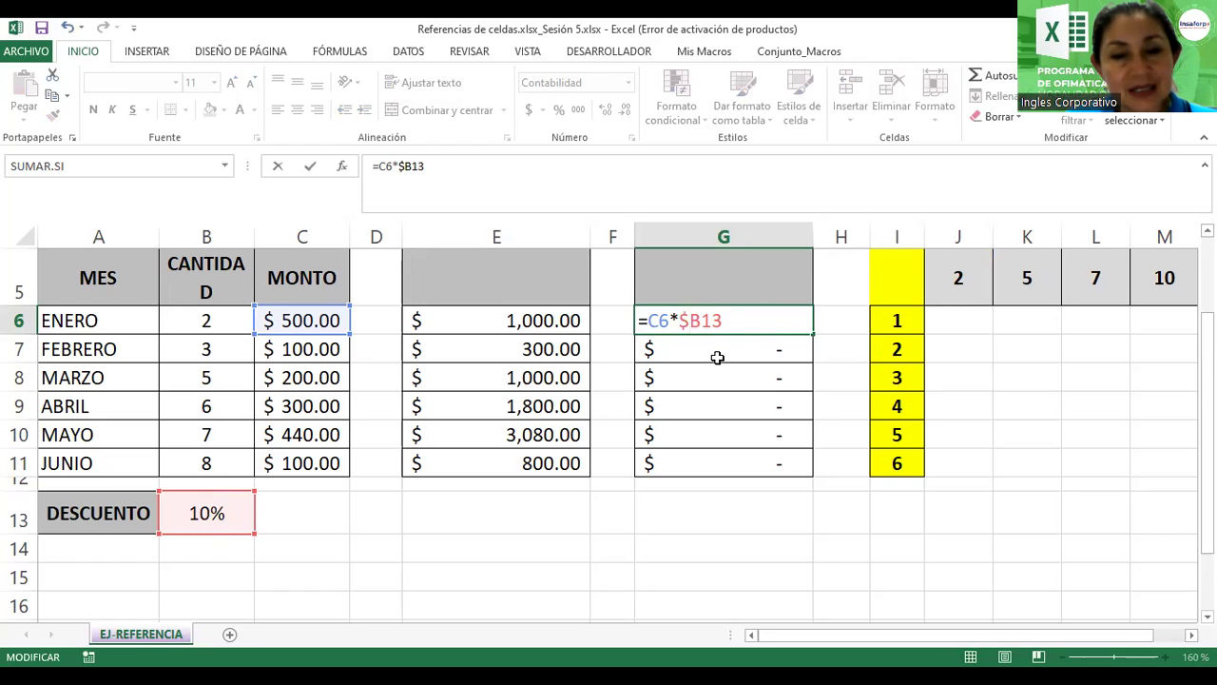
key("Right")
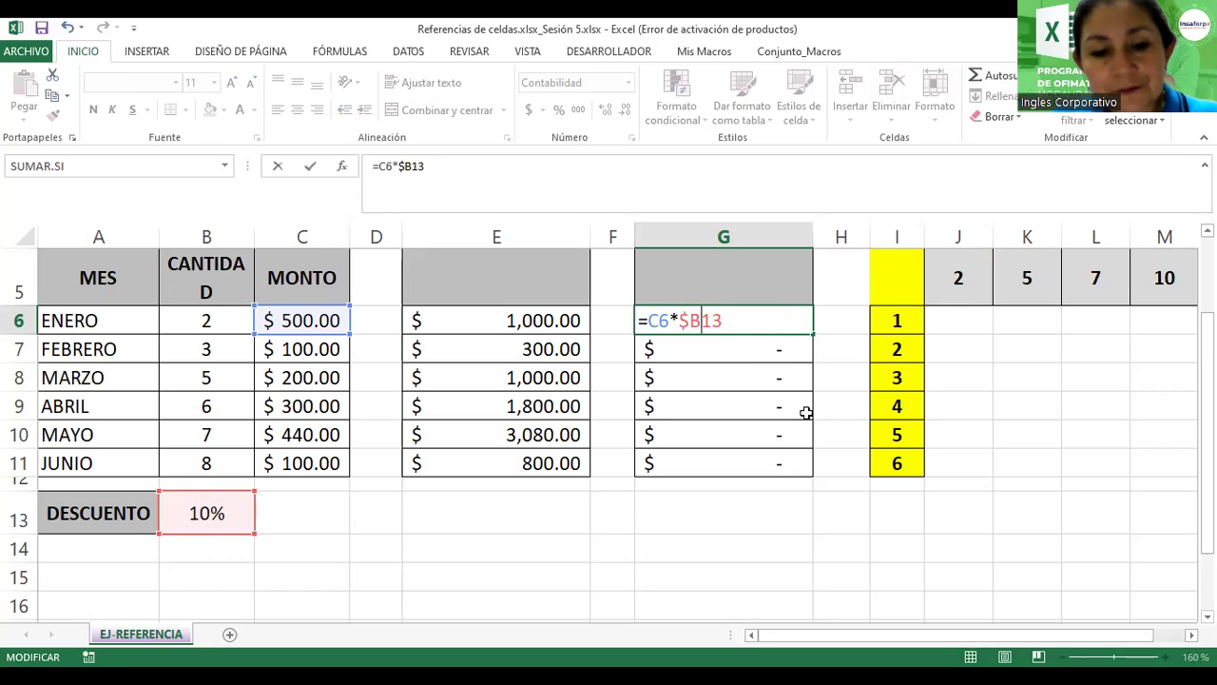
type("$")
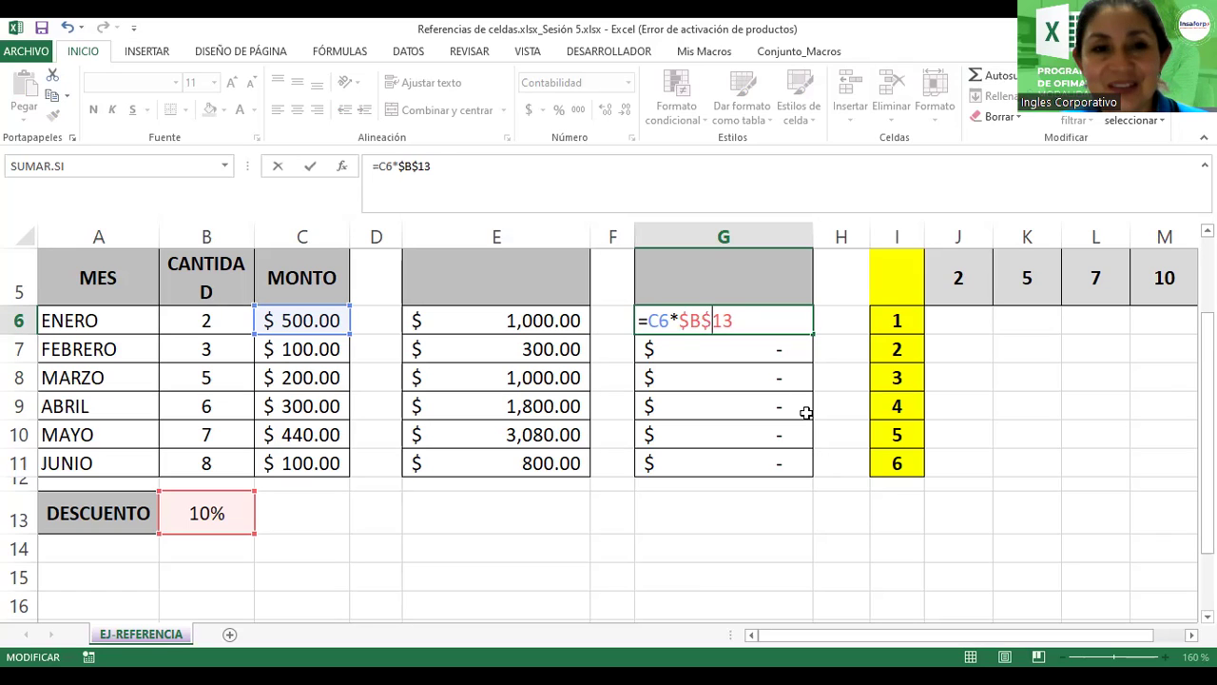
key("Return")
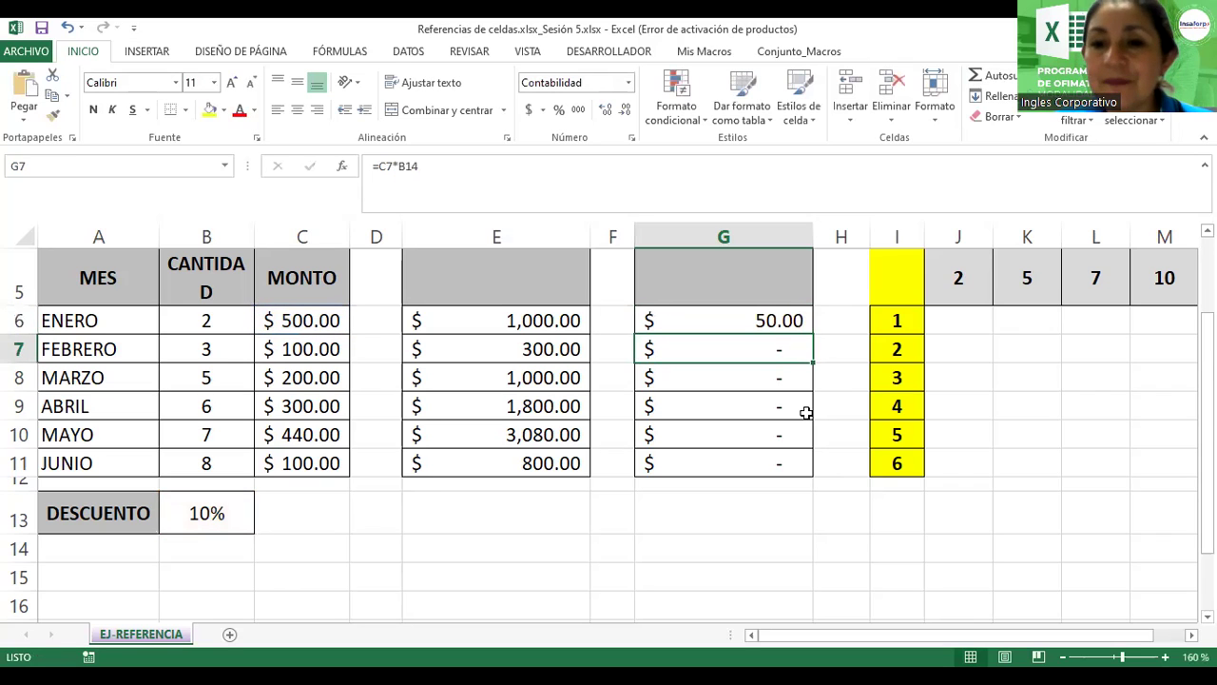
left_click(790, 322)
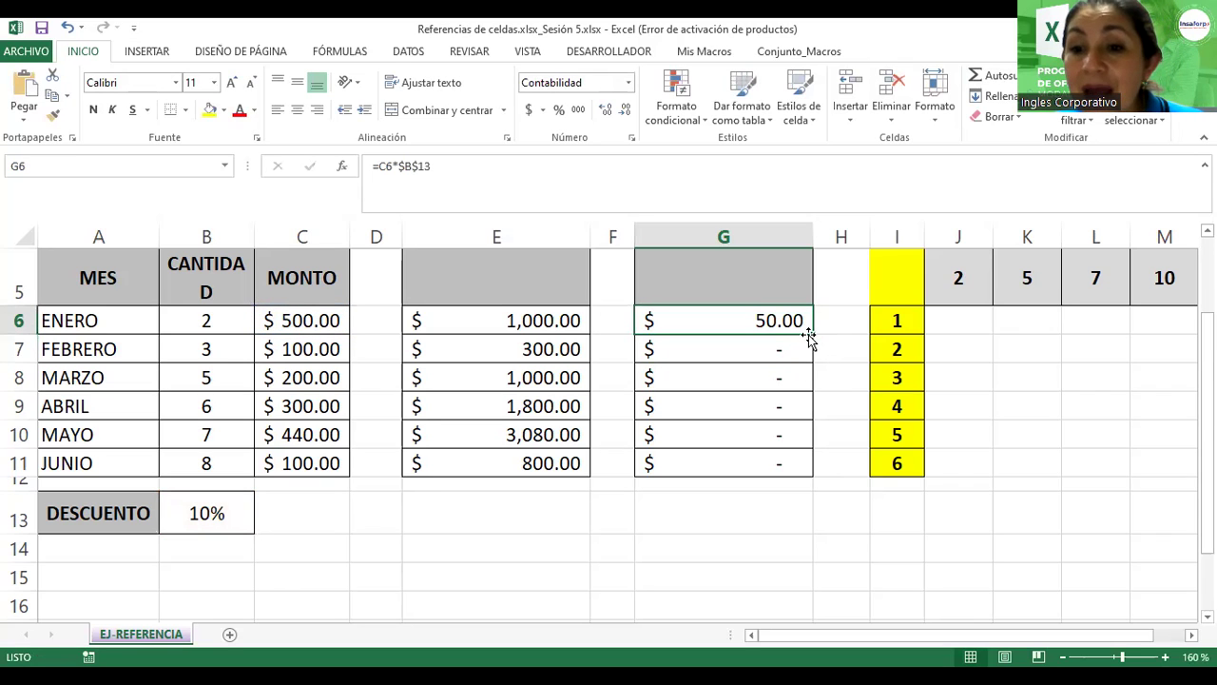
left_click_drag(813, 334, 806, 471)
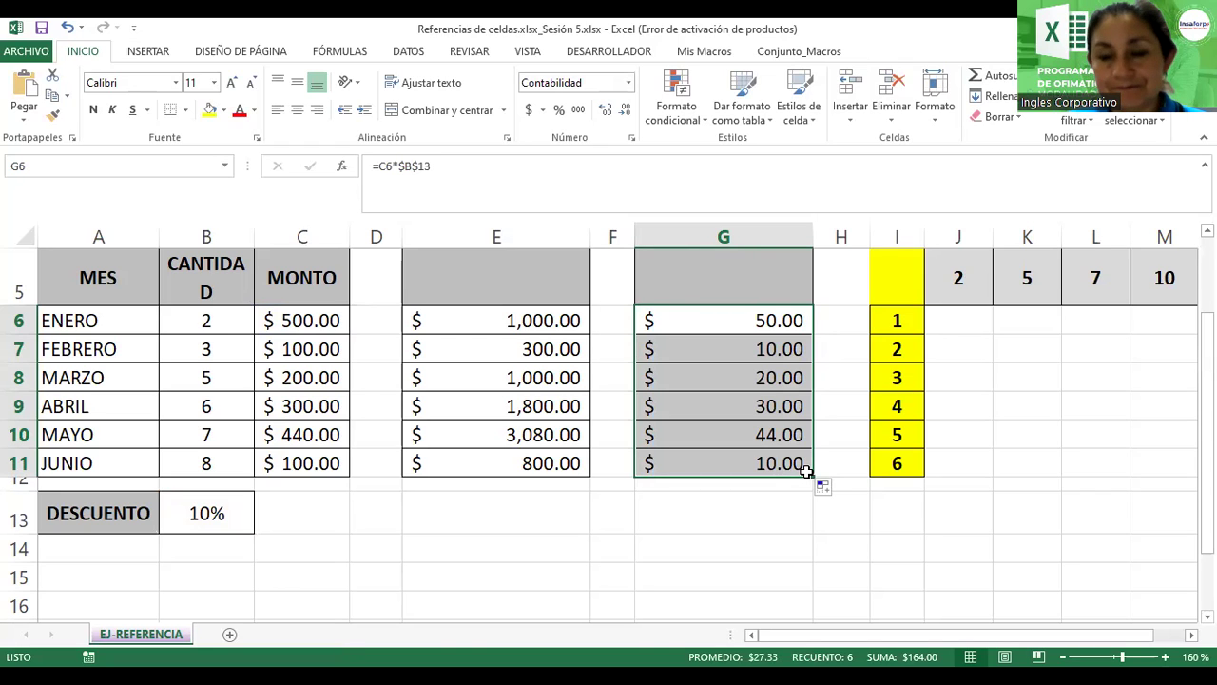
scroll(609, 424, "down", 2, "ctrl")
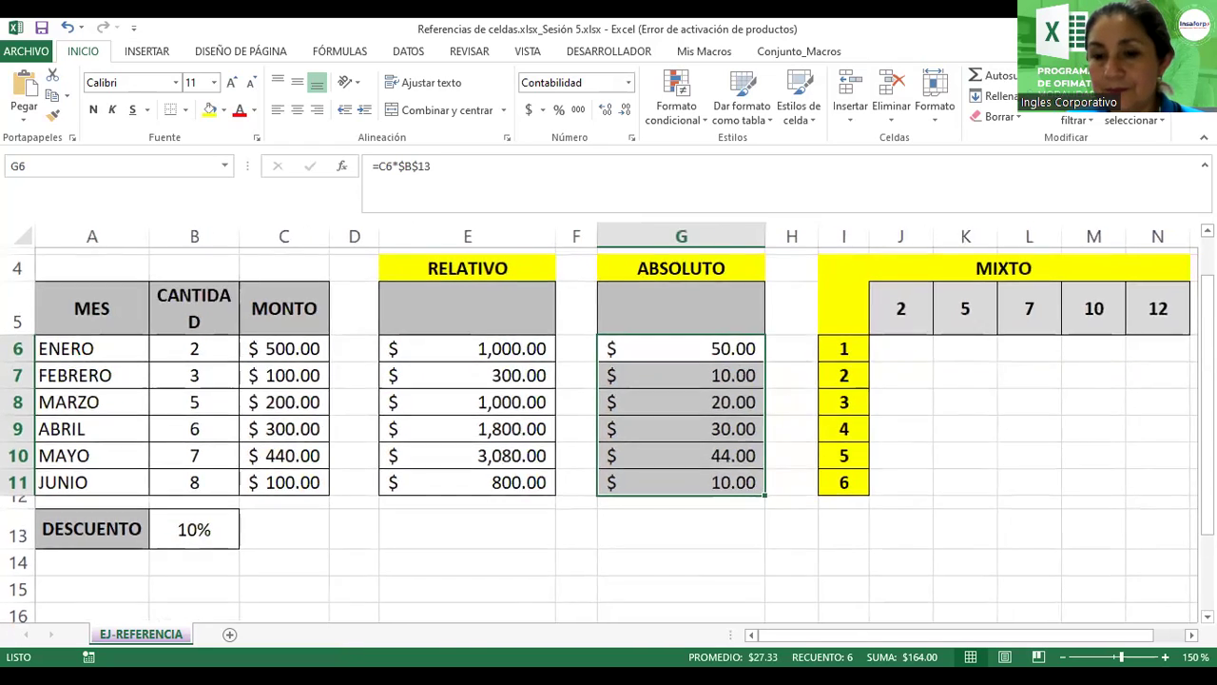
scroll(608, 423, "up", 1)
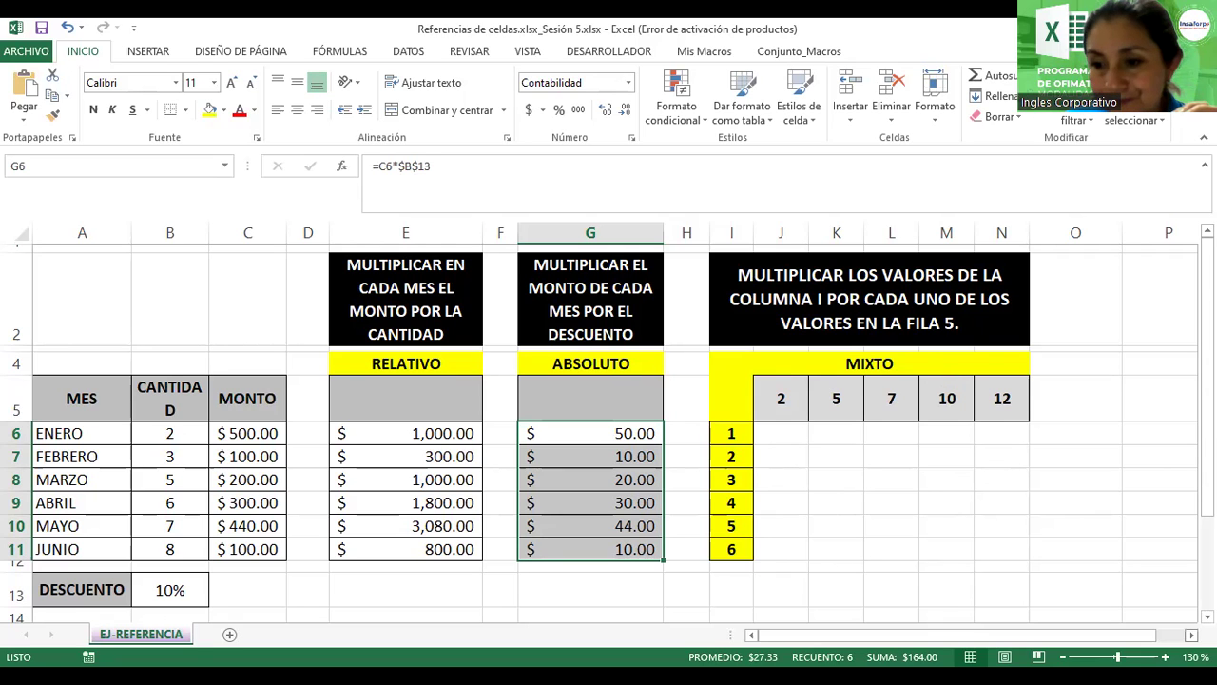
scroll(1207, 617, "down", 1)
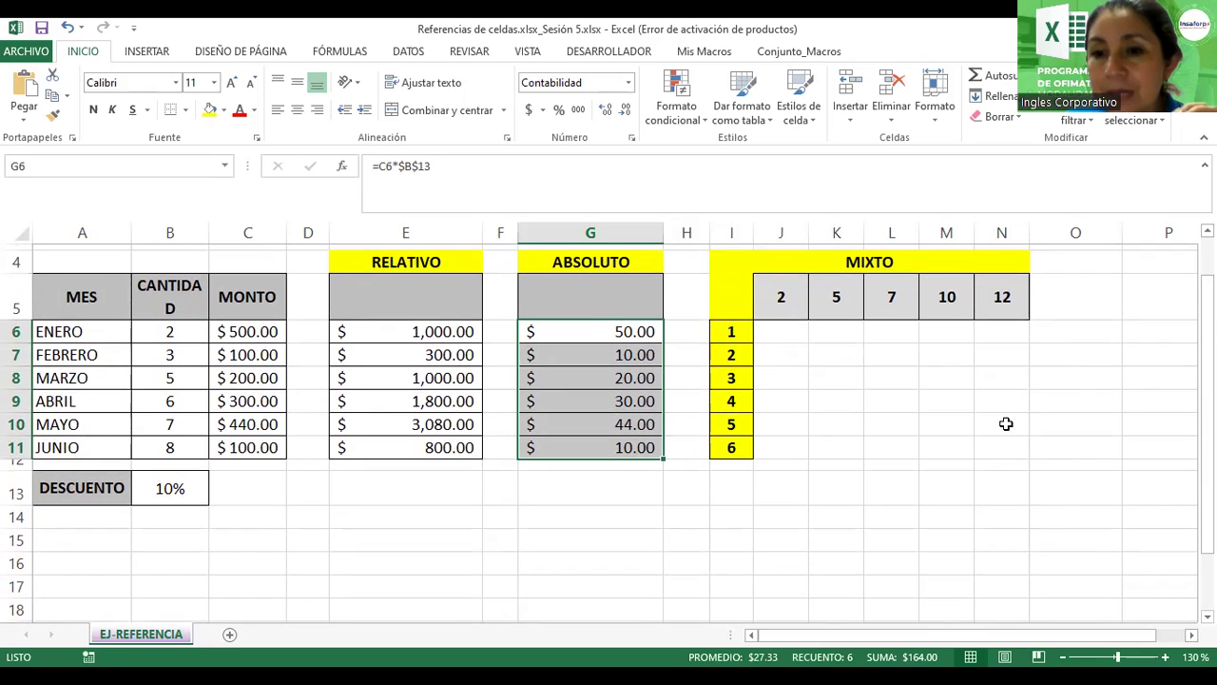
scroll(609, 428, "up", 1)
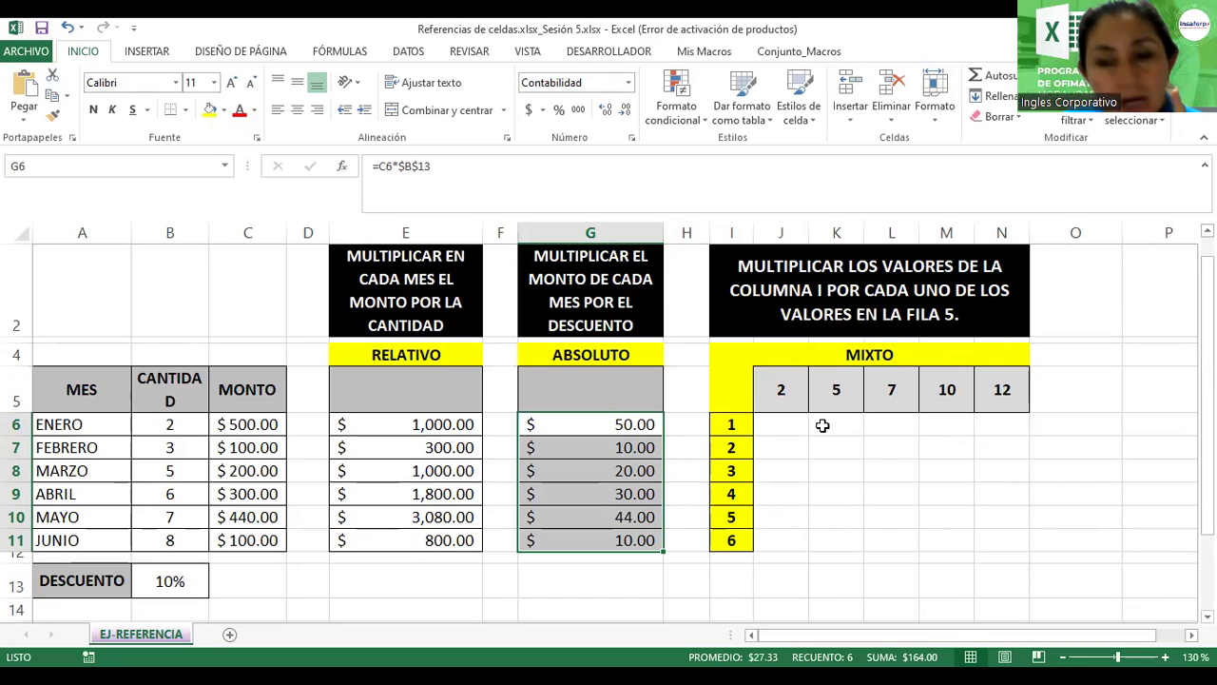
Step: Enter =I6*J5 in J6 and fill it down to J11, giving 2, 4, 12, 48, 240, 1440
left_click(791, 431)
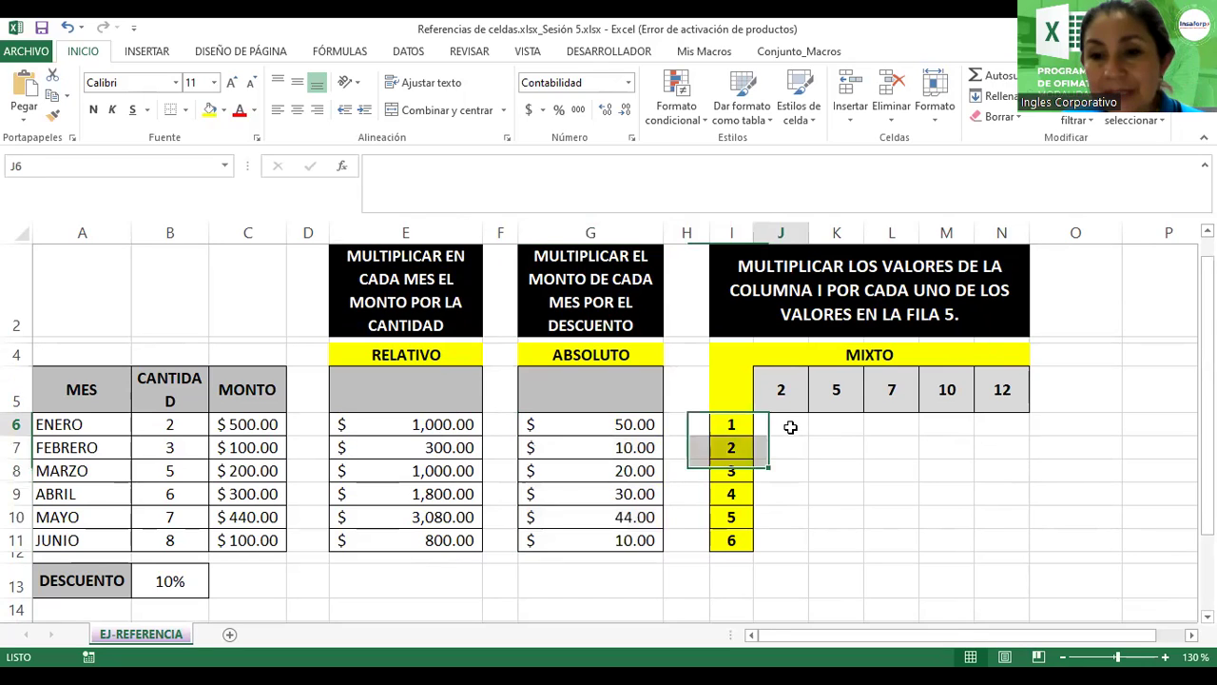
type("=")
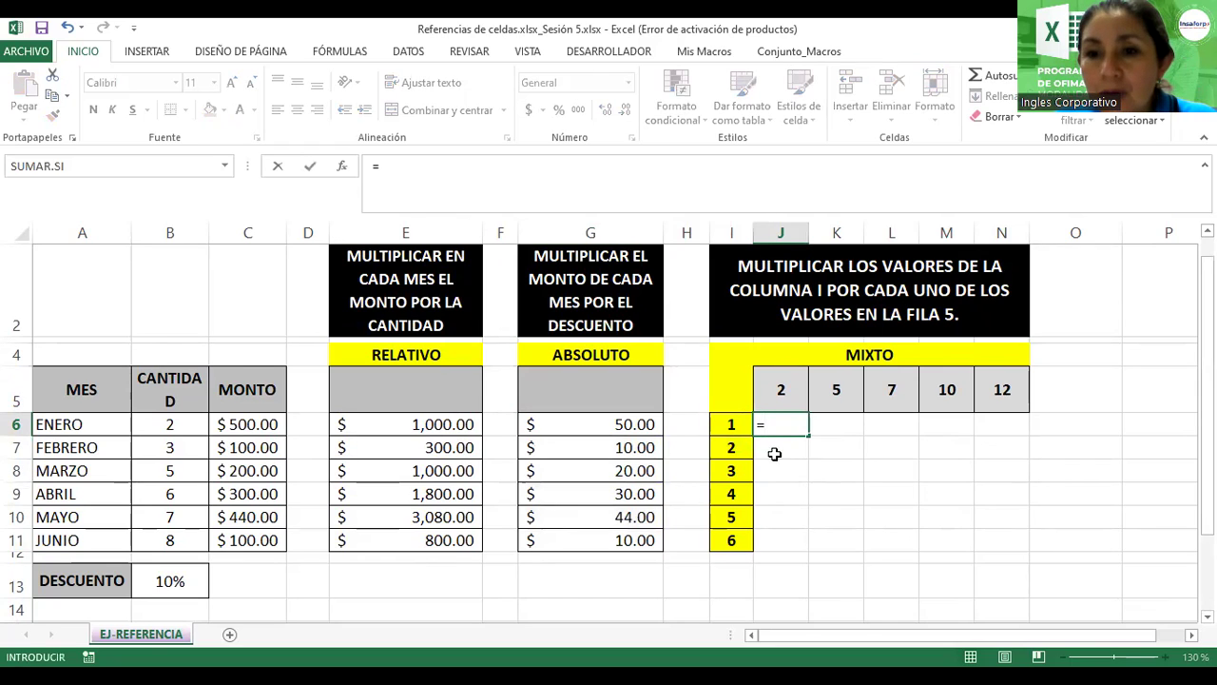
left_click(732, 424)
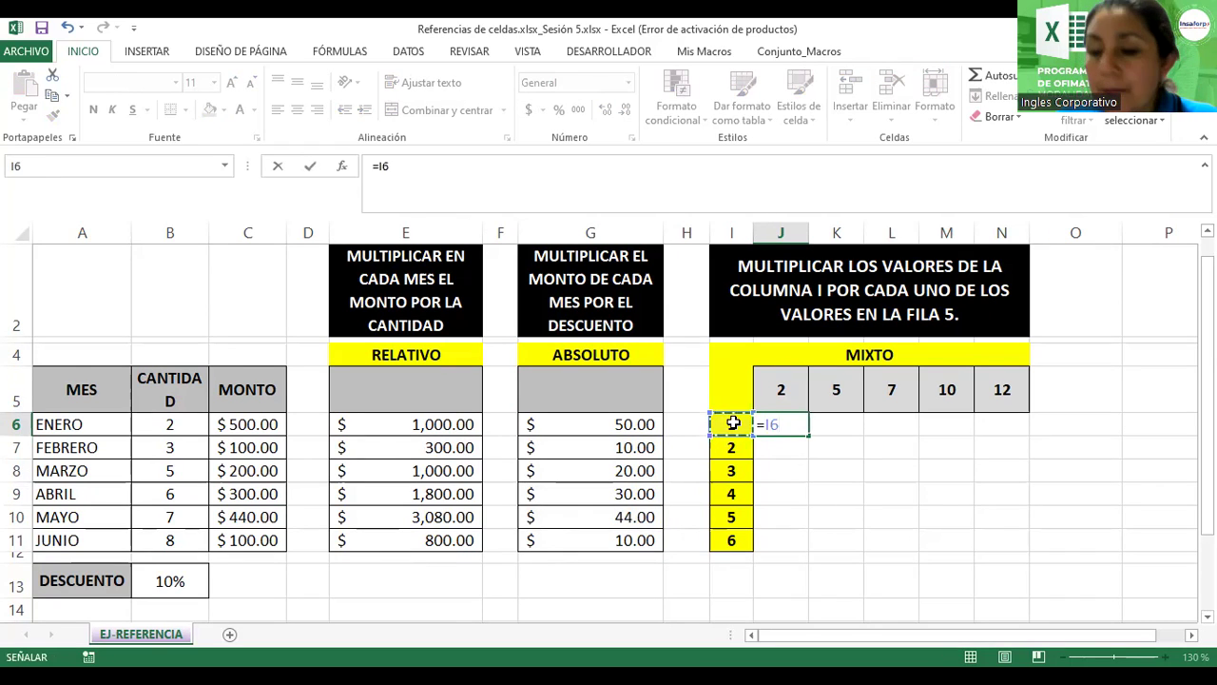
type("*")
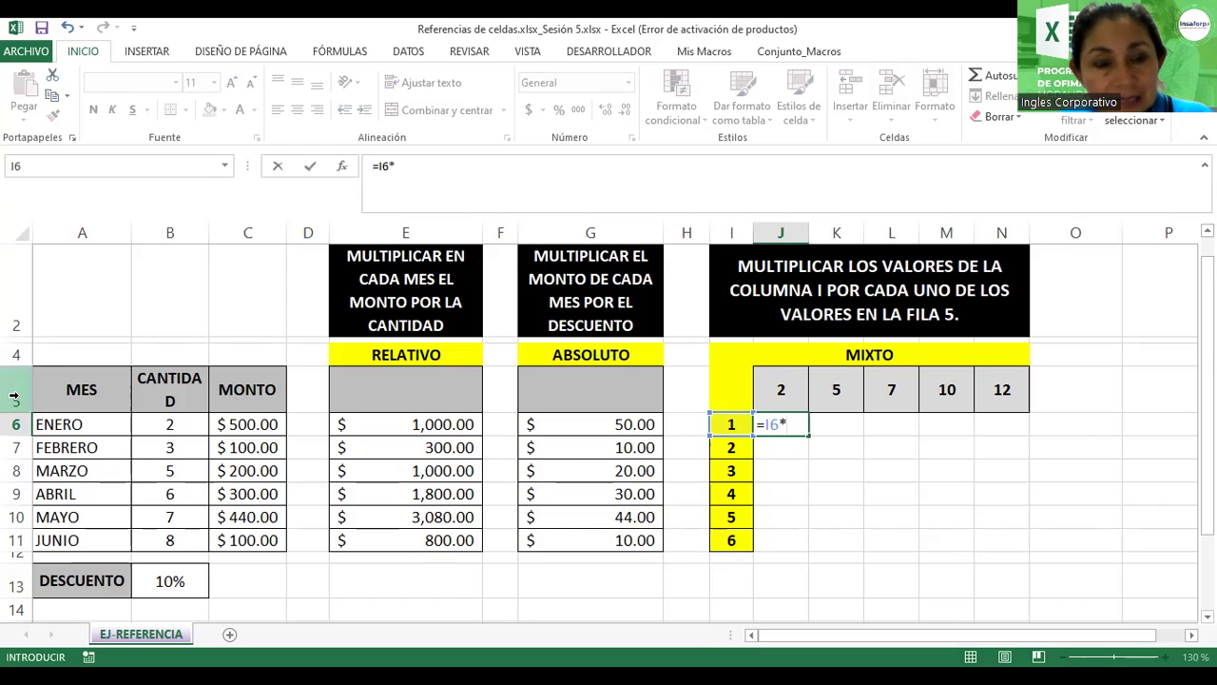
left_click(775, 390)
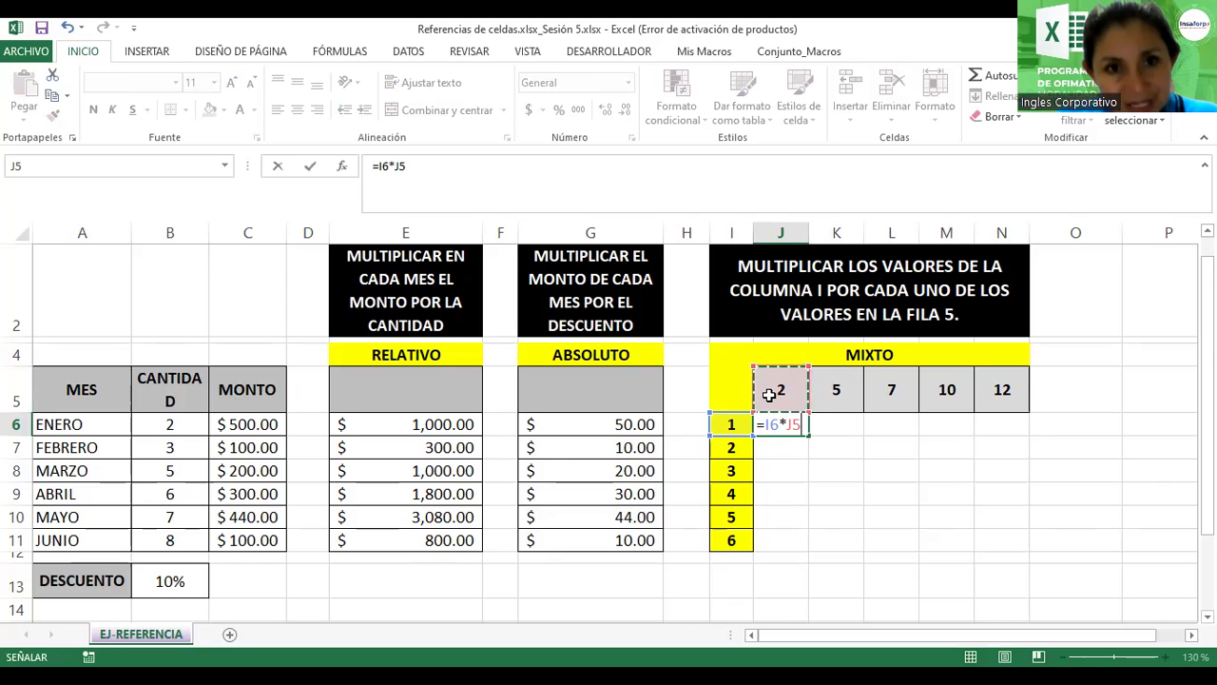
key("Return")
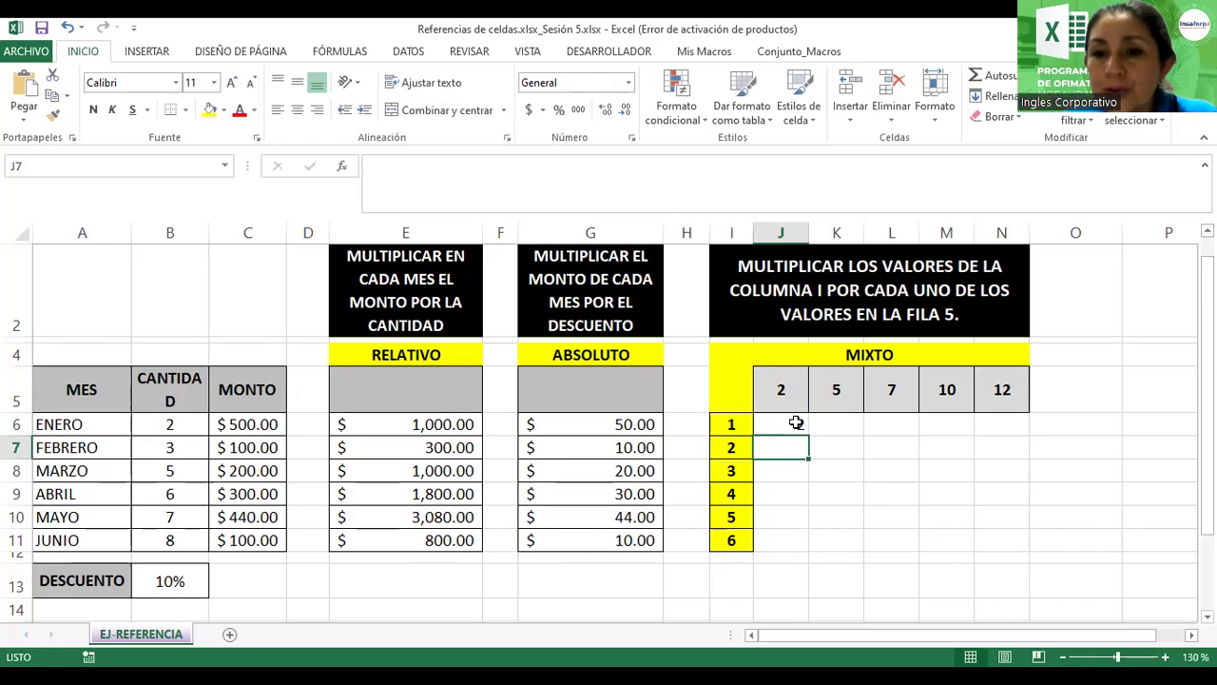
left_click(797, 423)
scroll(797, 424, "up", 2)
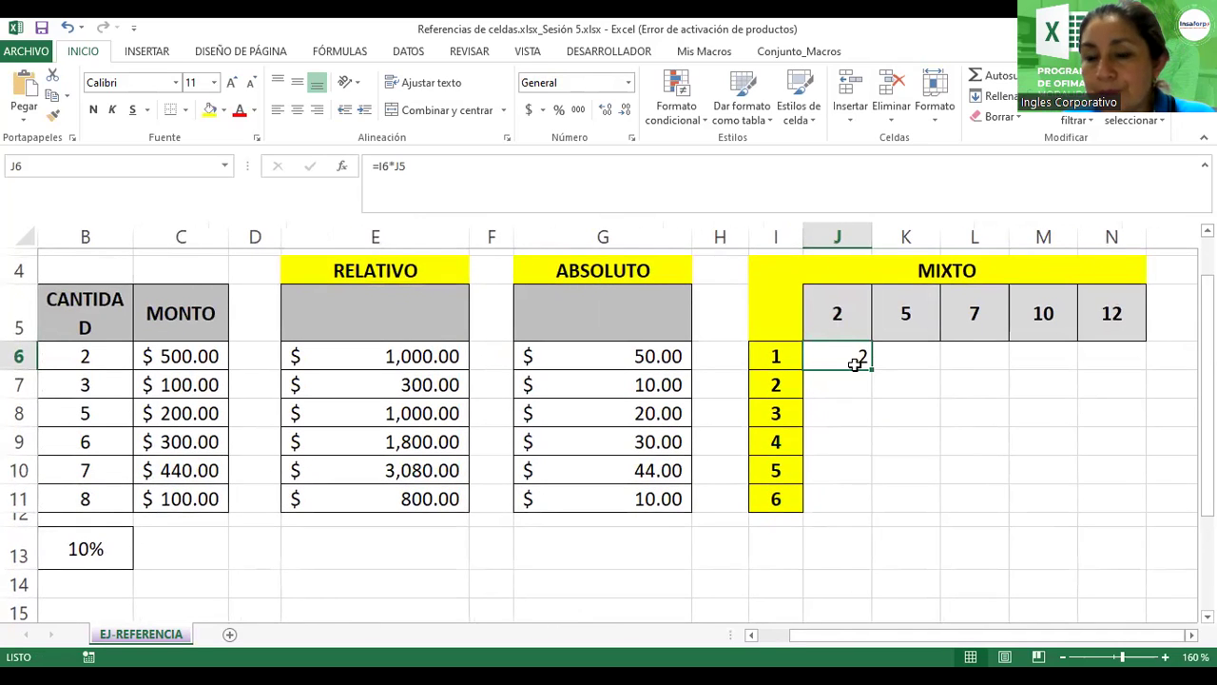
left_click_drag(869, 365, 871, 515)
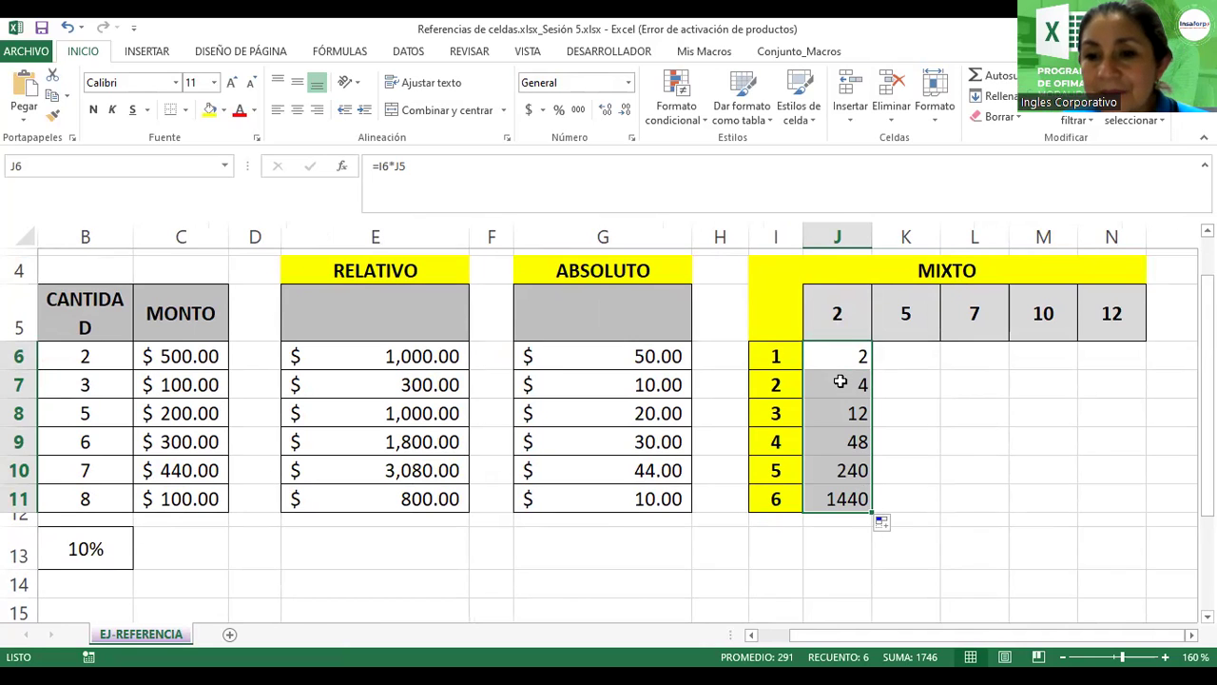
Step: Inspect the copied relative formulas in J6, J7 and J8 without changing them
double_click(824, 356)
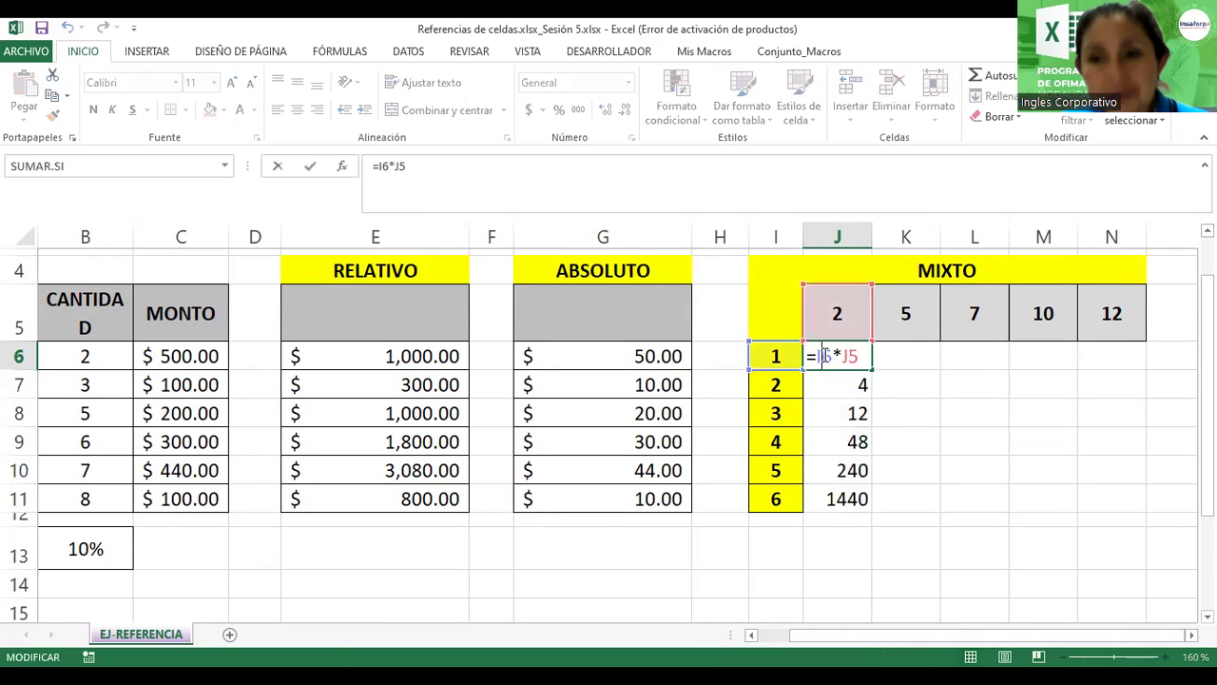
key("Return")
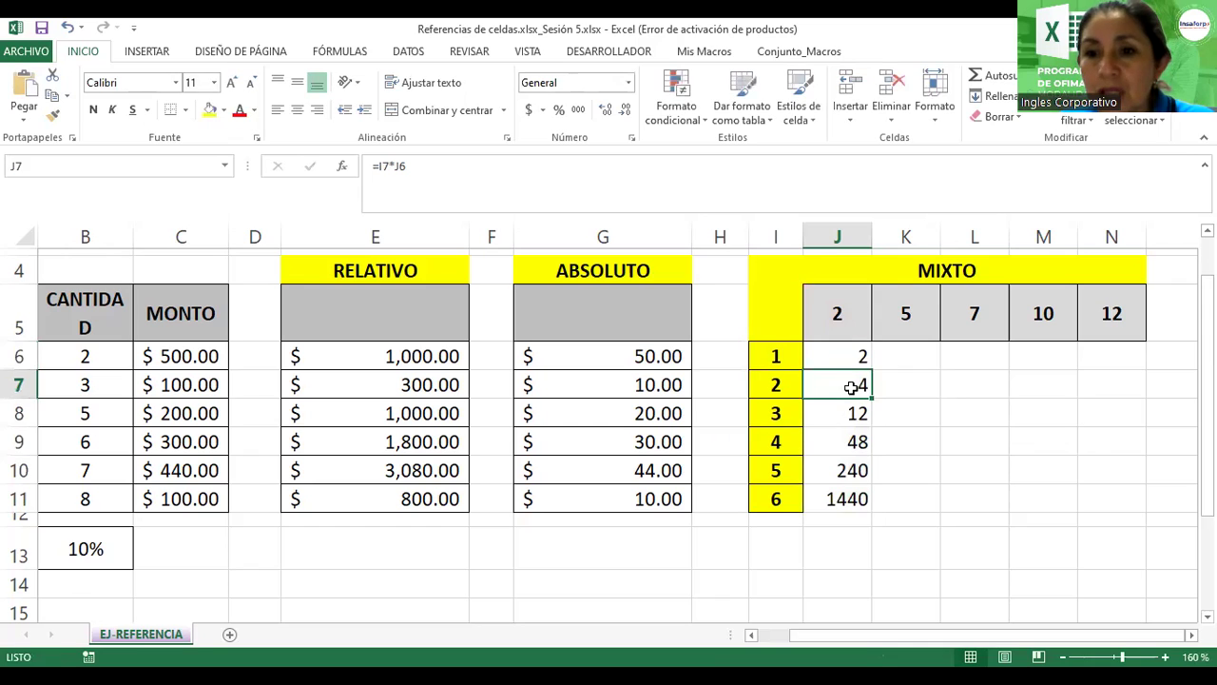
double_click(851, 383)
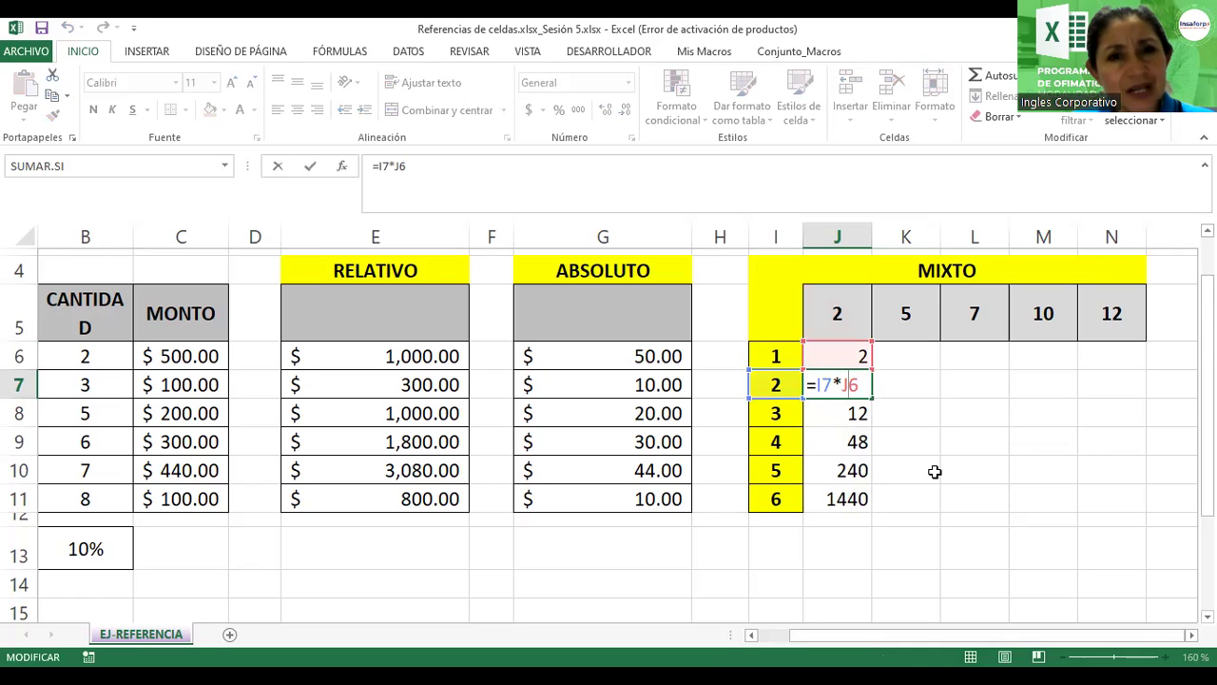
key("Return")
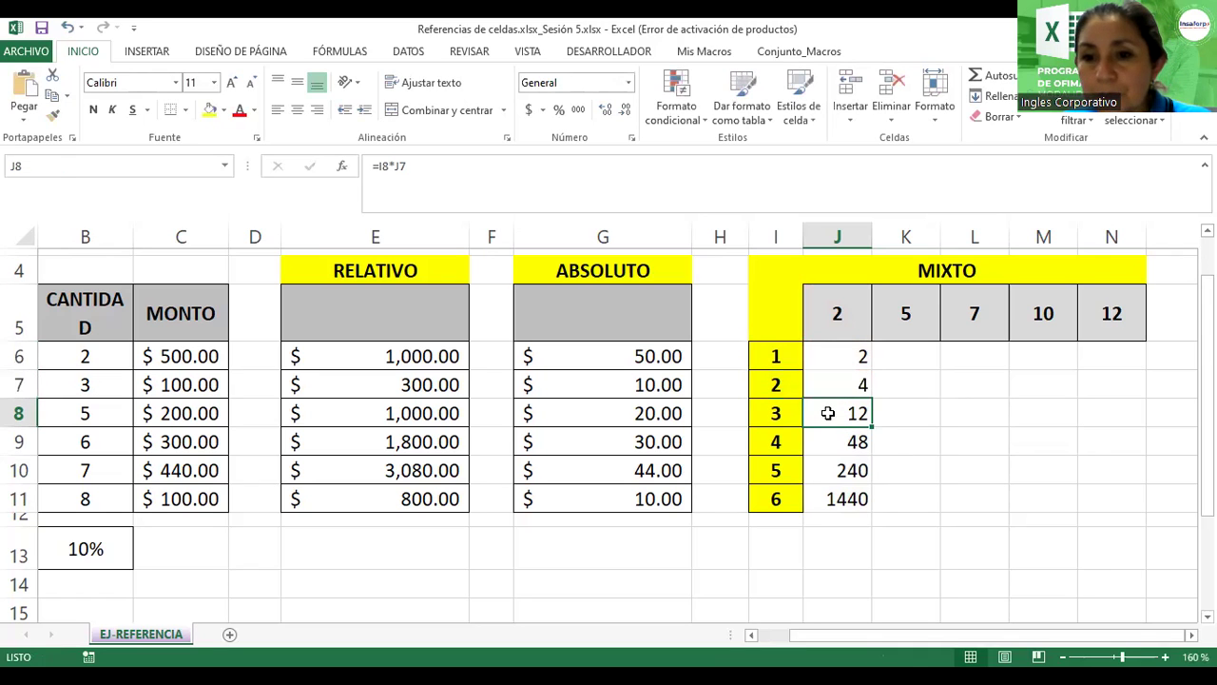
double_click(829, 413)
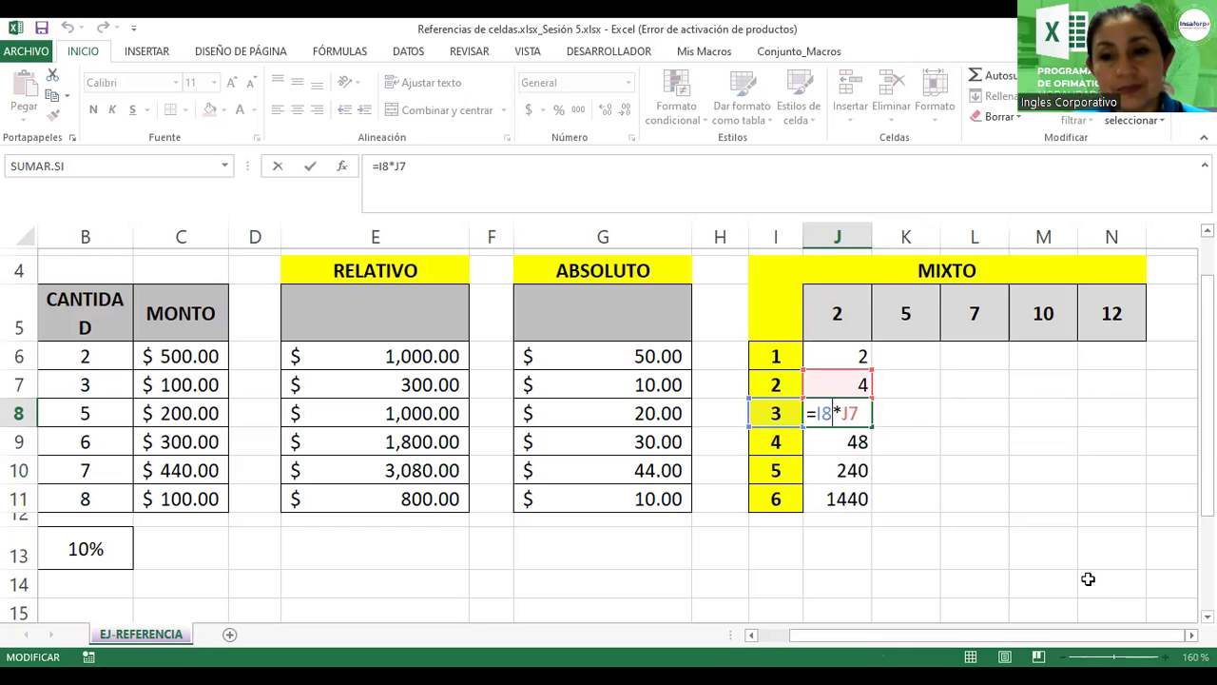
key("Right")
key("Right")
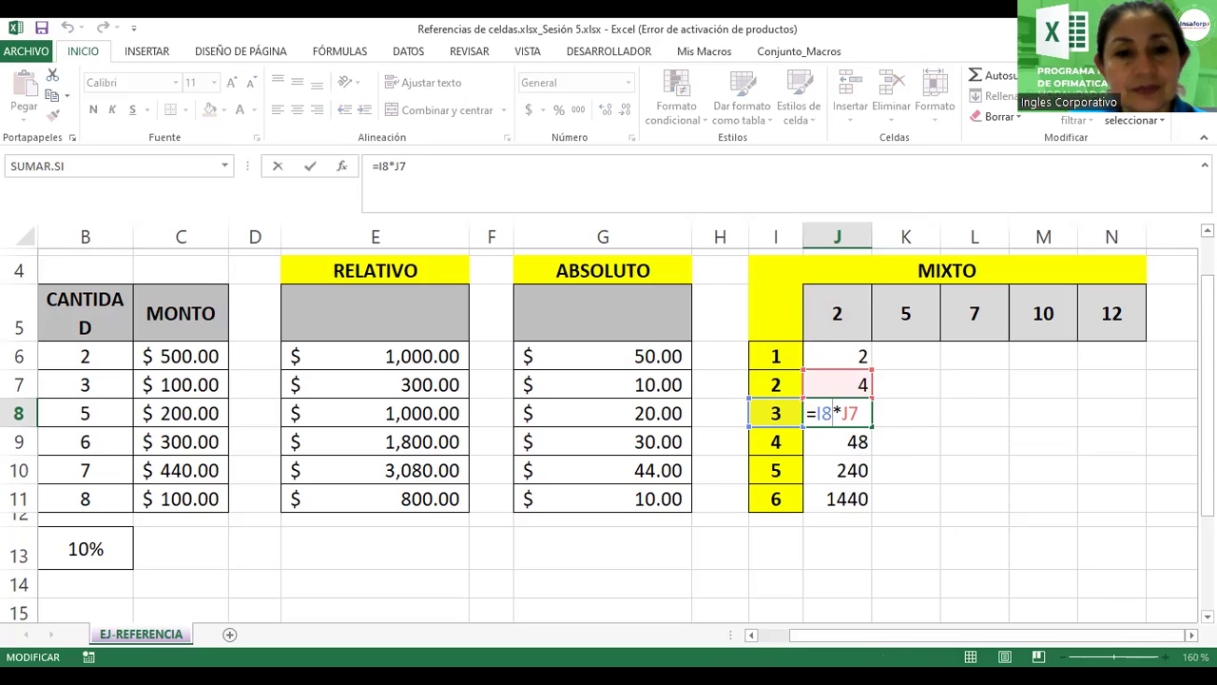
key("alt+Tab")
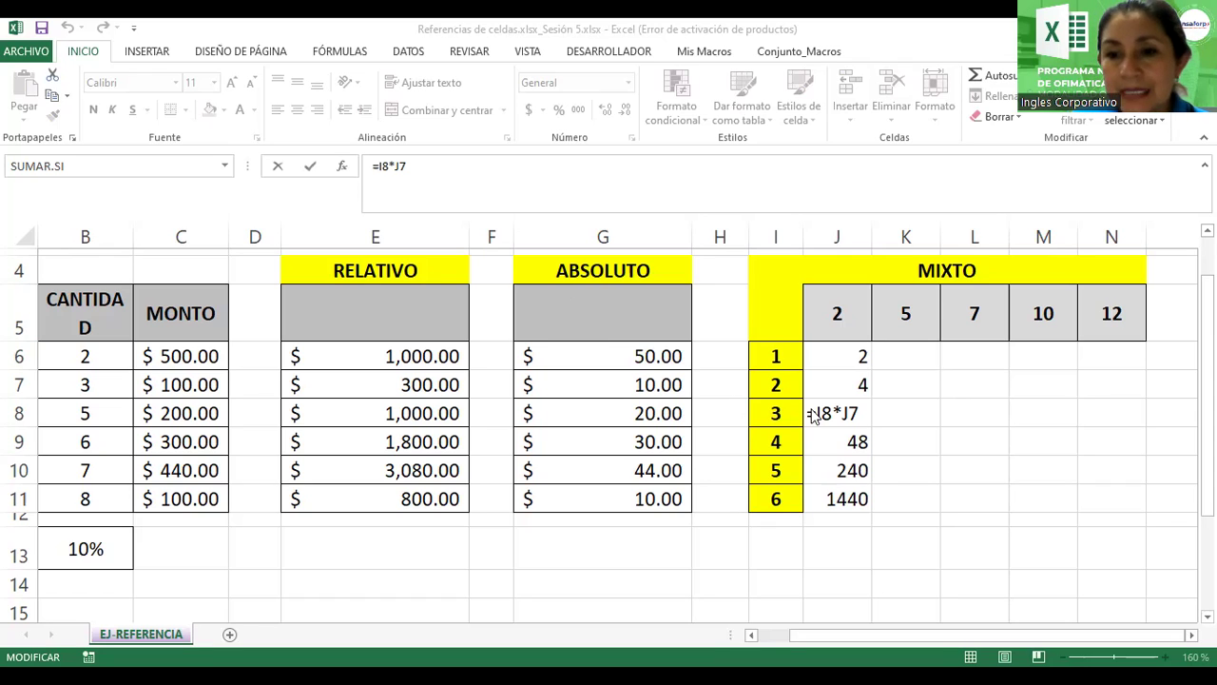
key("Return")
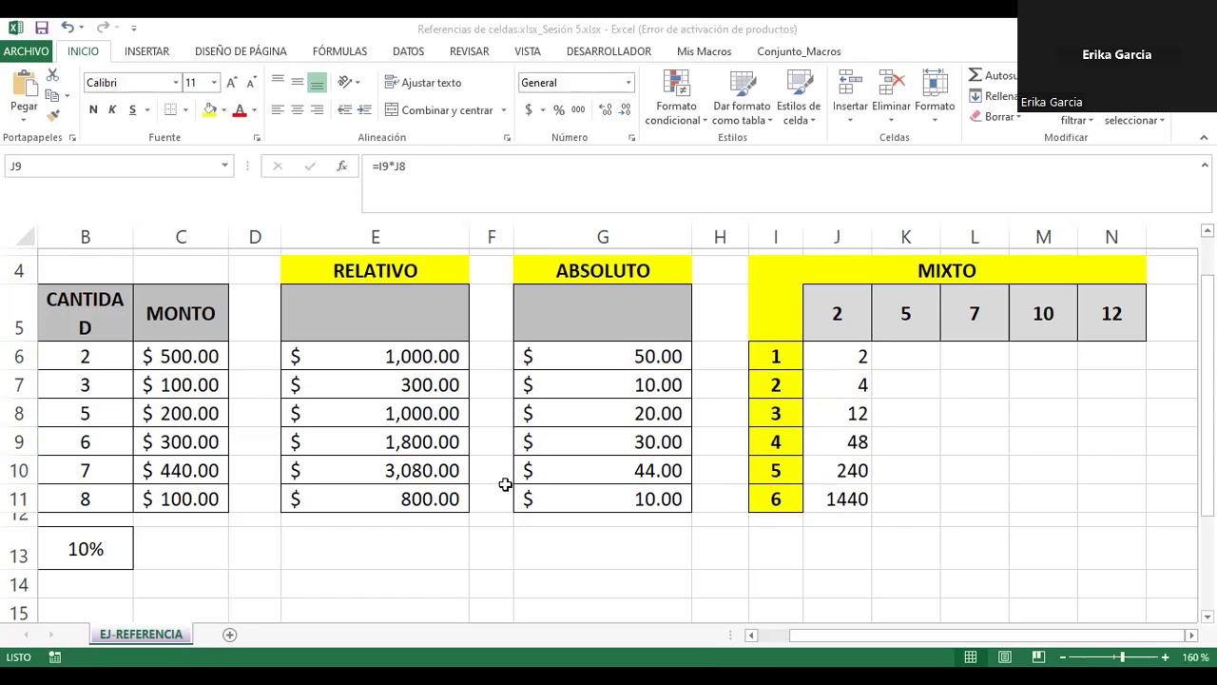
left_click(849, 360)
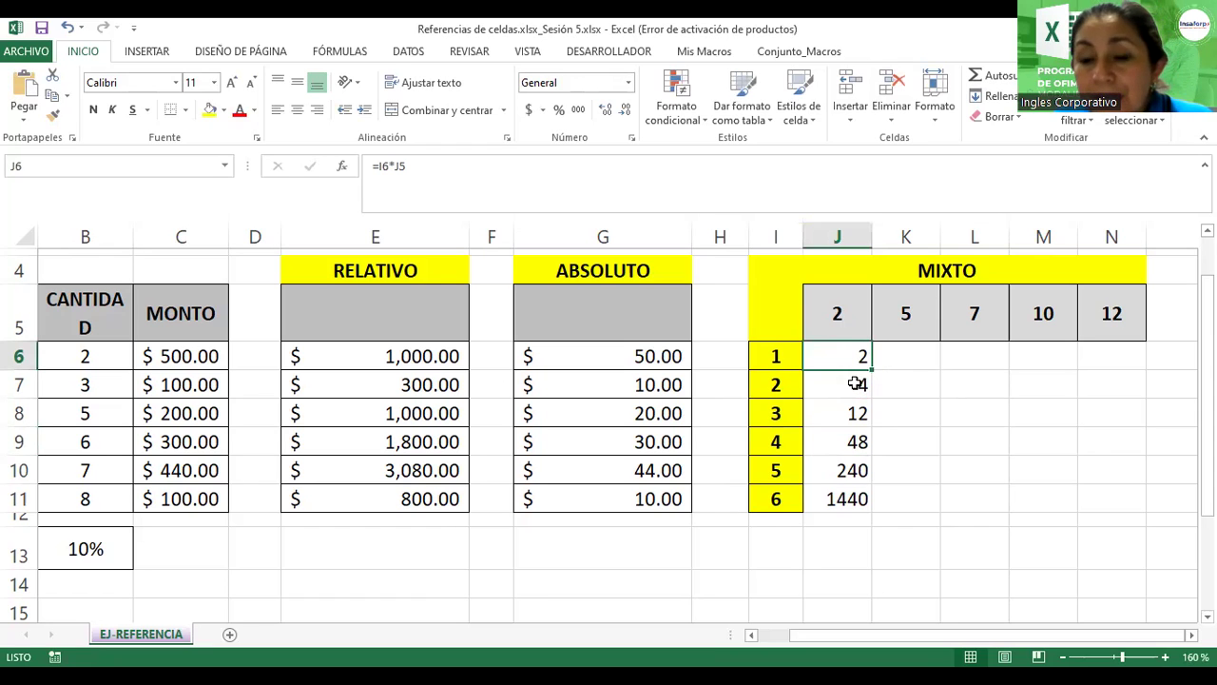
mouse_move(843, 359)
left_mouse_down()
mouse_move(840, 514)
mouse_move(918, 512)
left_mouse_up()
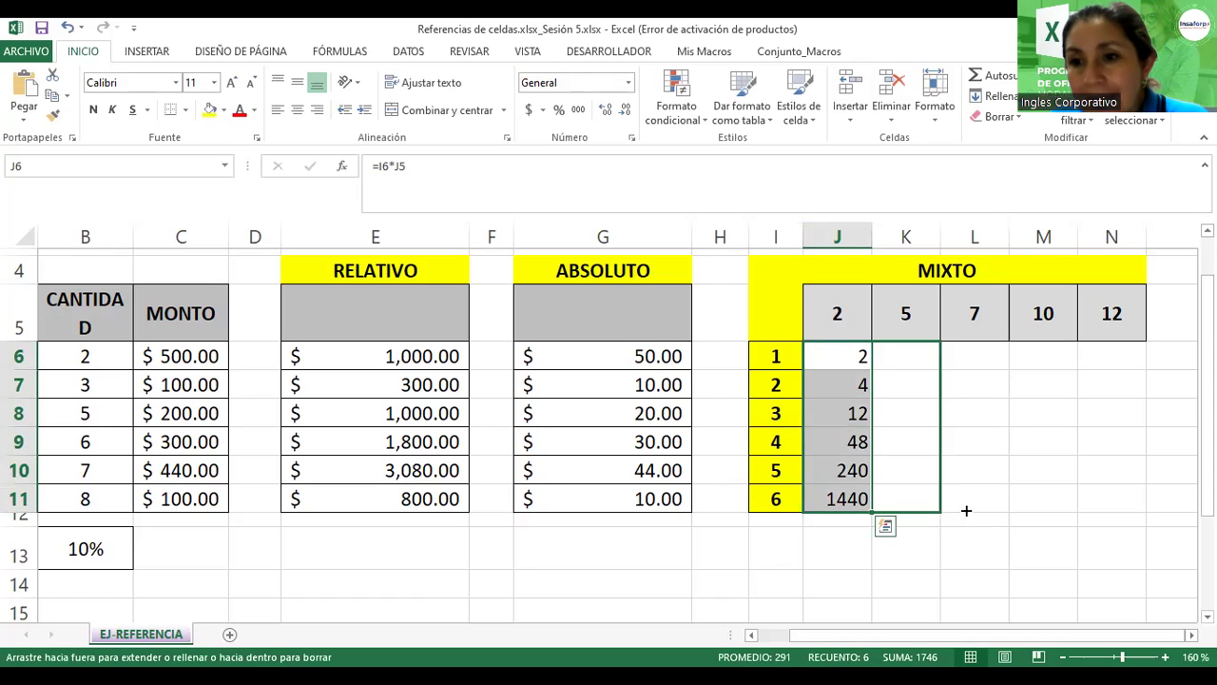
left_click_drag(918, 511, 1125, 501)
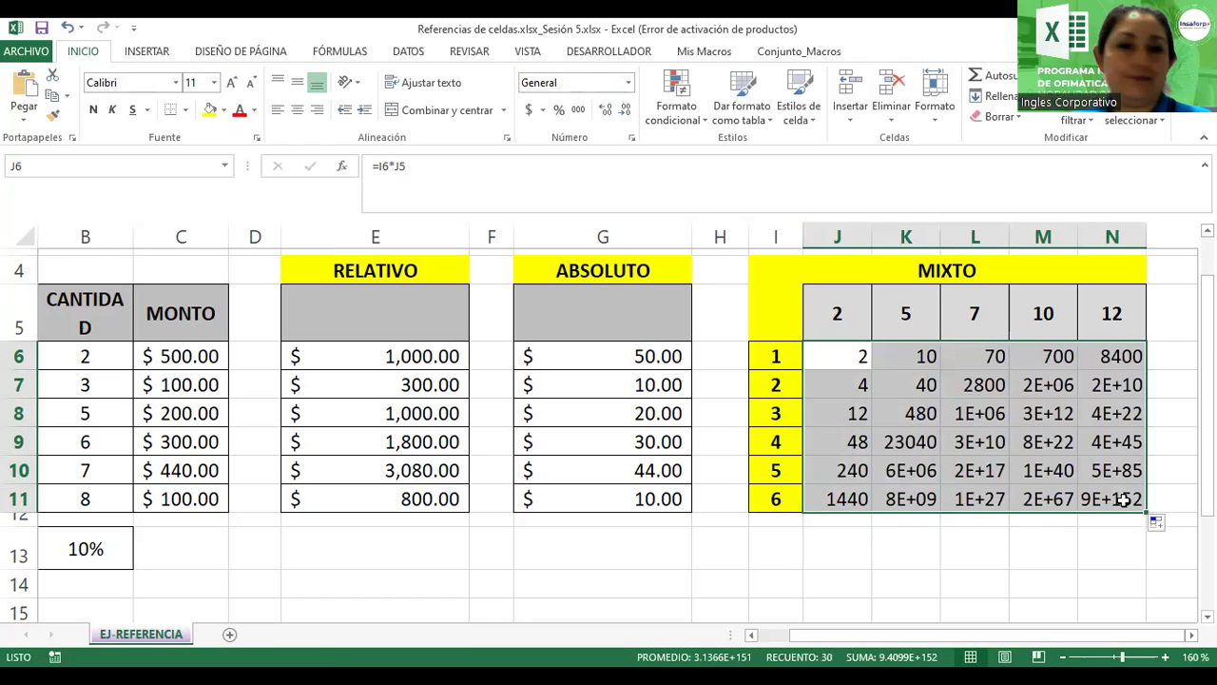
left_click(894, 363)
left_click(908, 309)
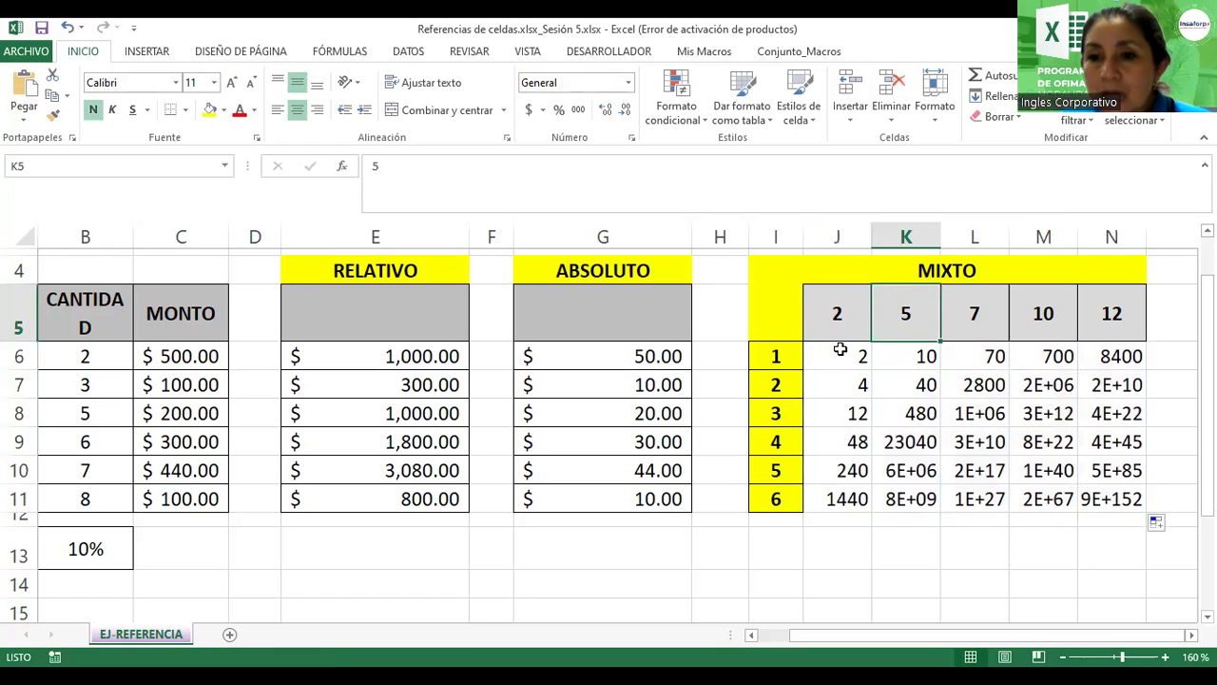
left_click(788, 355)
left_click(925, 357)
left_click(902, 306)
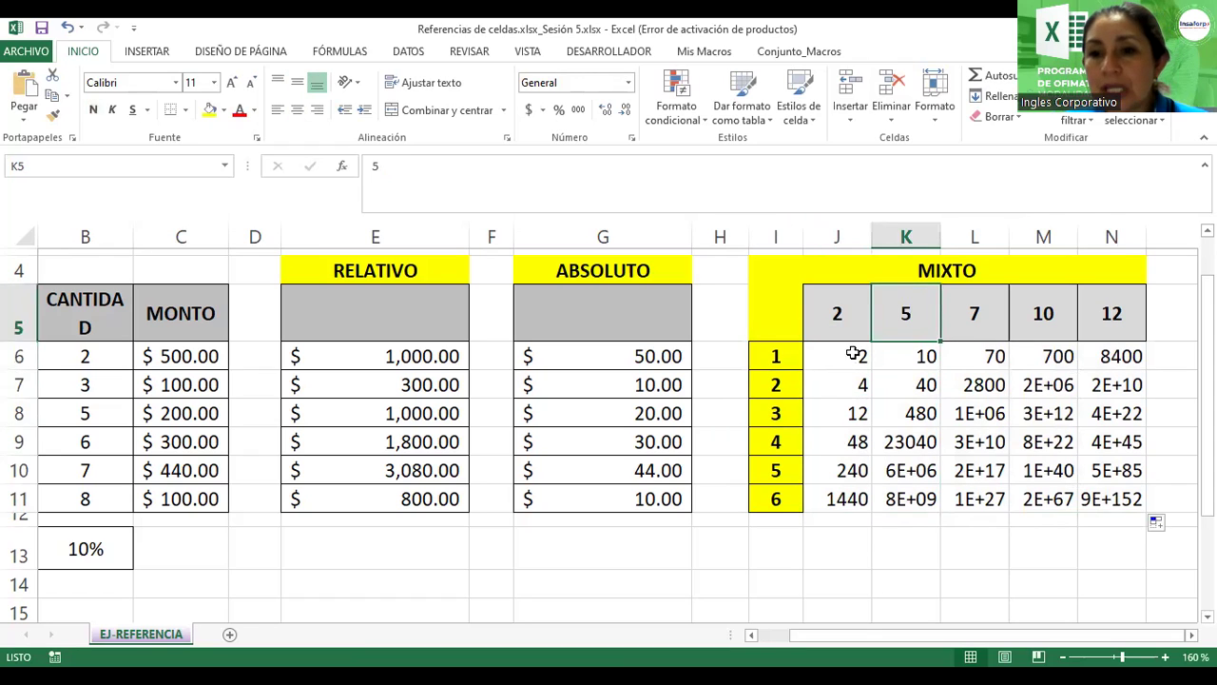
left_click(780, 386)
left_click(912, 382)
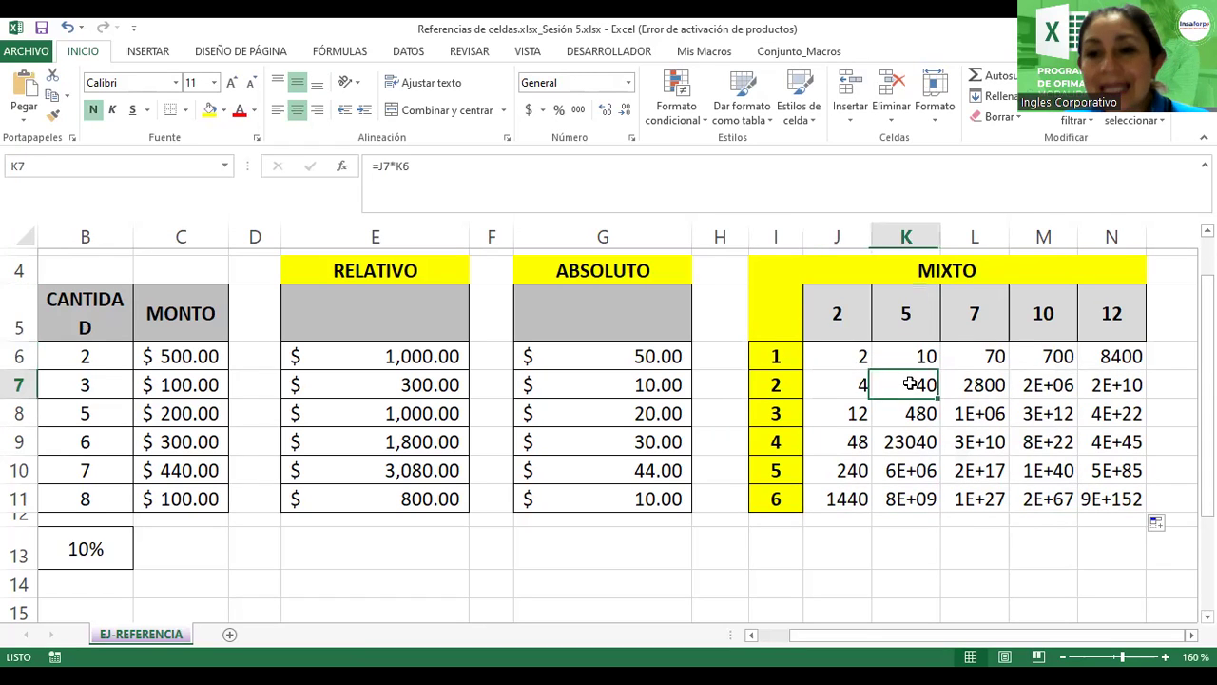
left_click(921, 308)
left_click(791, 413)
left_click(897, 415)
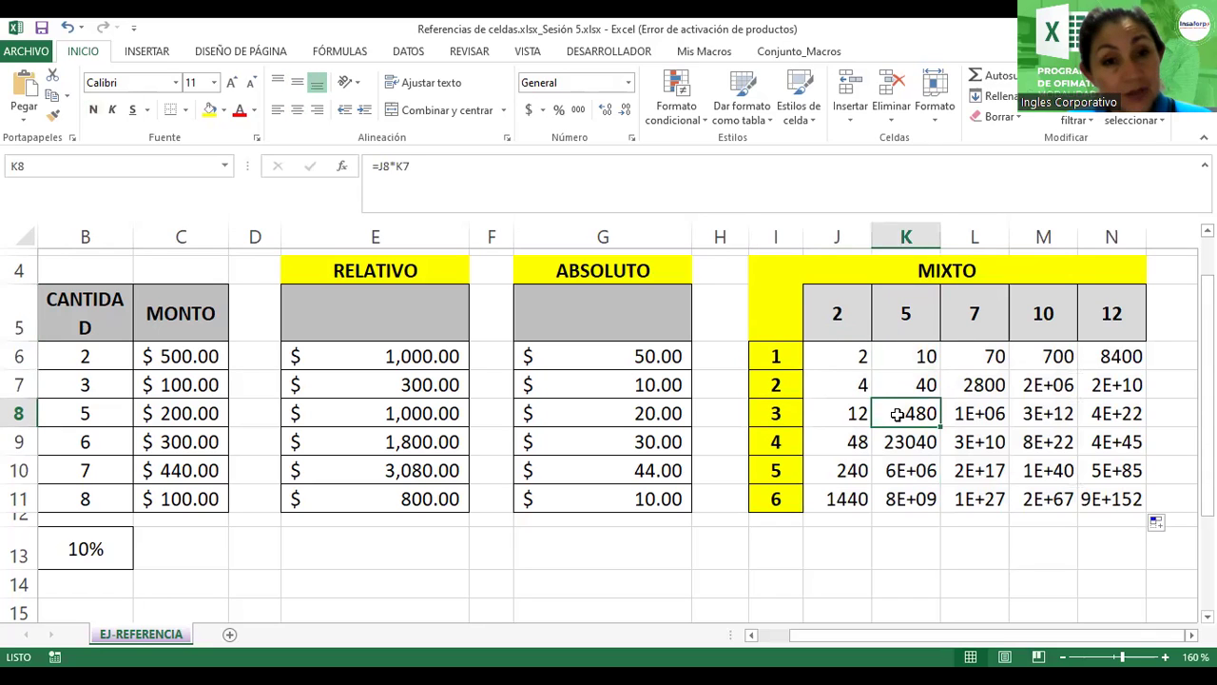
mouse_move(828, 357)
left_mouse_down()
mouse_move(1024, 525)
mouse_move(1094, 504)
left_mouse_up()
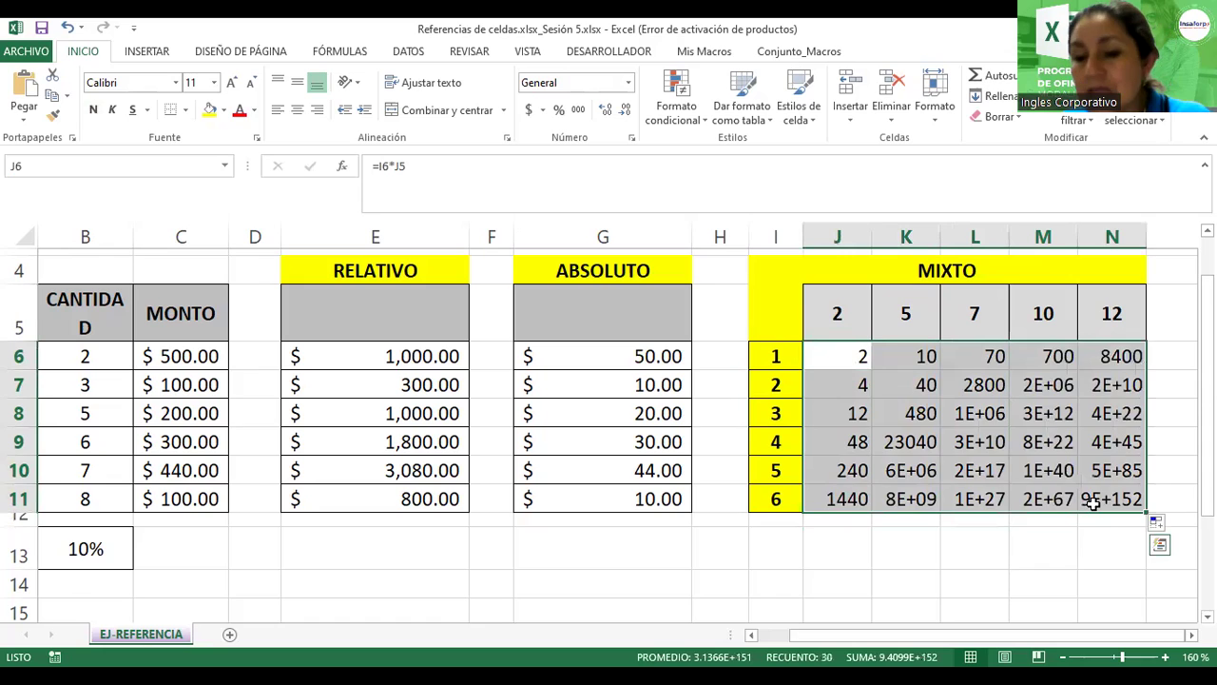
Step: Clear the wrong products from J6:N11 and enter the draft formula =I6*J5 in J6
key("Delete")
left_click(904, 421)
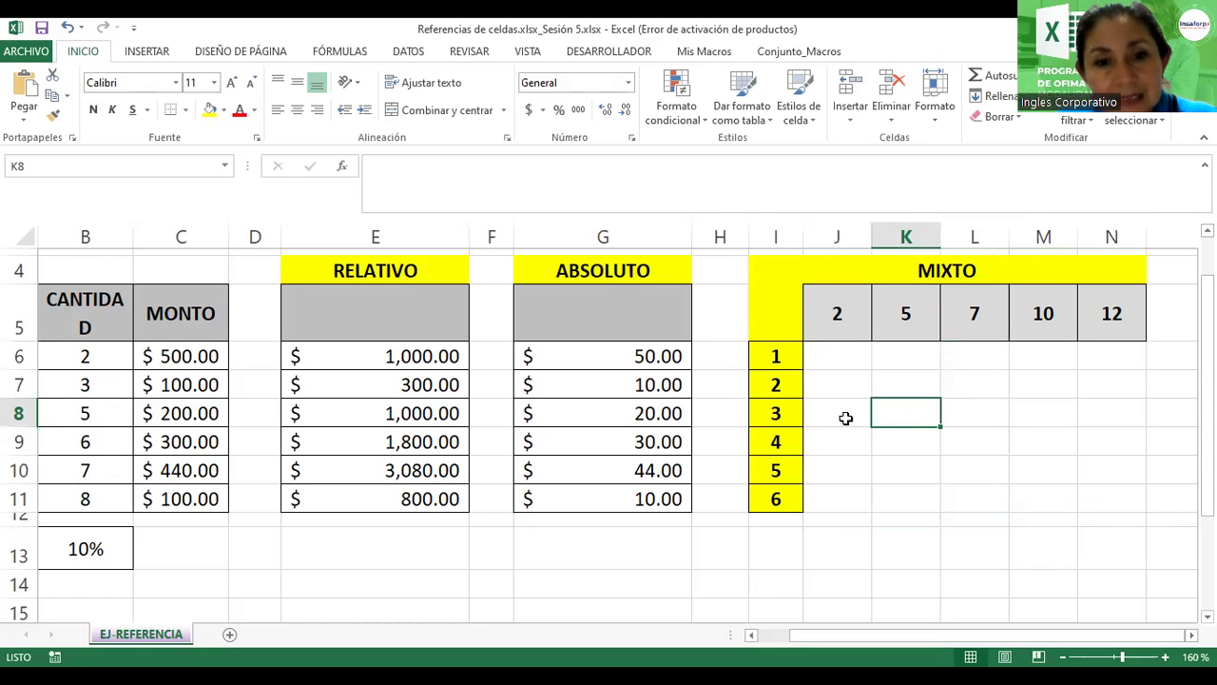
left_click(827, 361)
type("=")
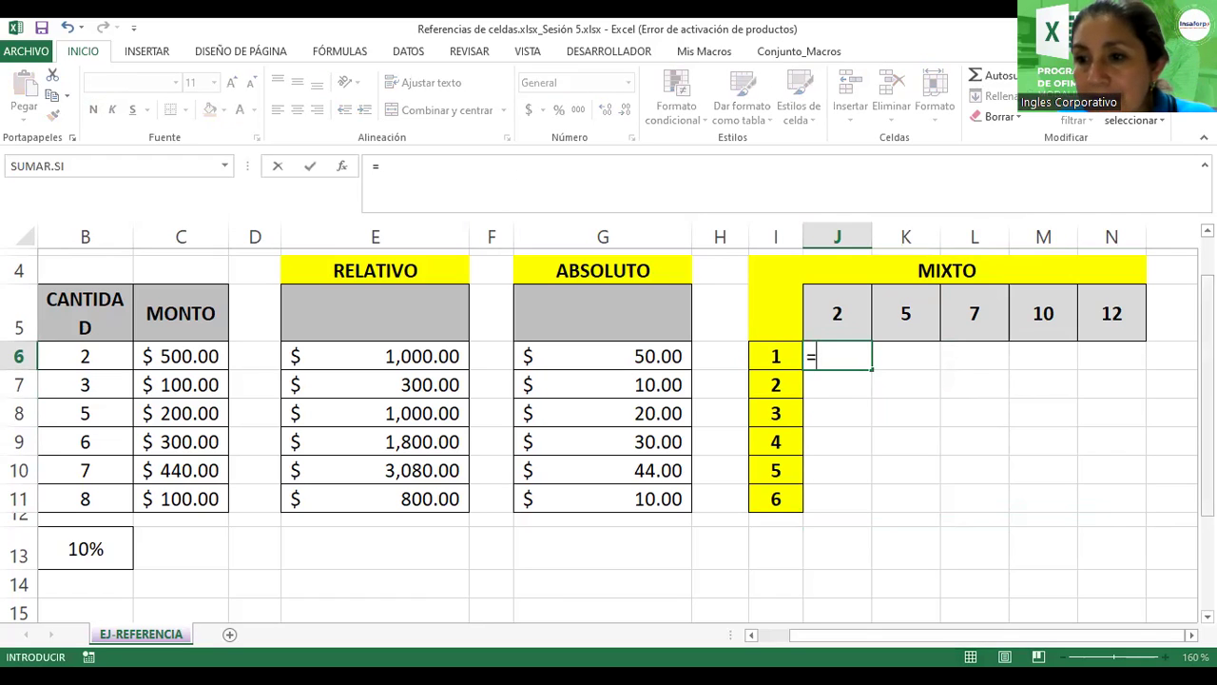
scroll(609, 428, "up", 1)
scroll(609, 435, "down", 1)
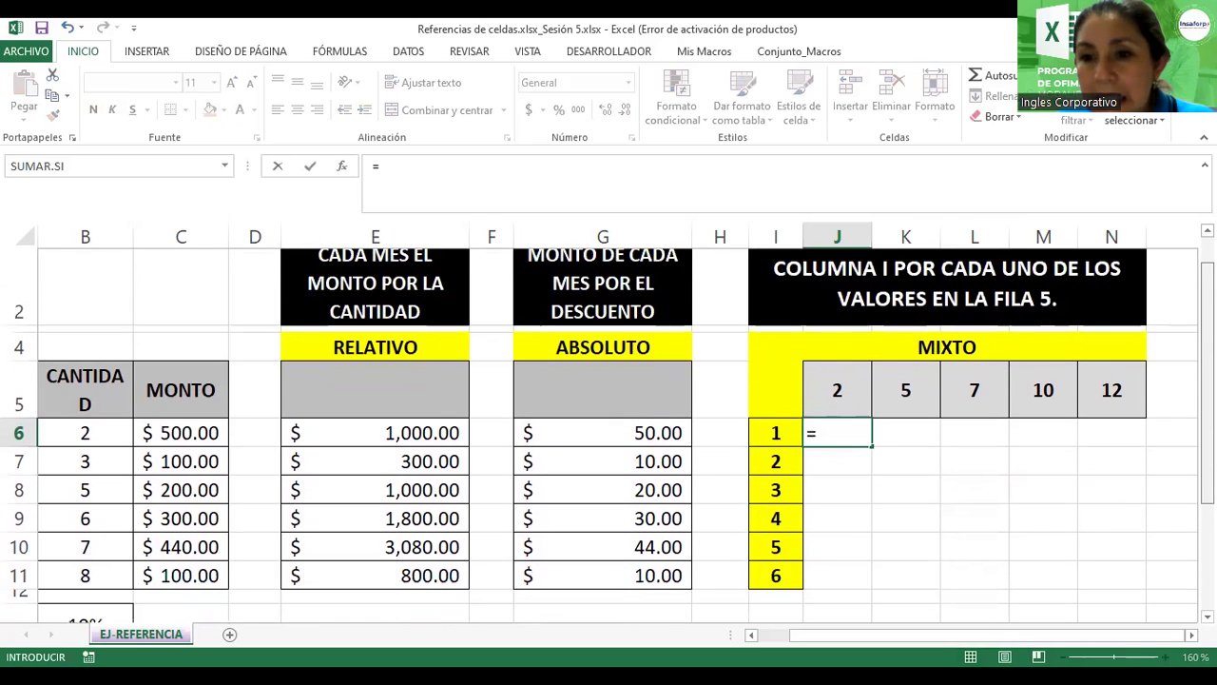
scroll(795, 470, "up", 1)
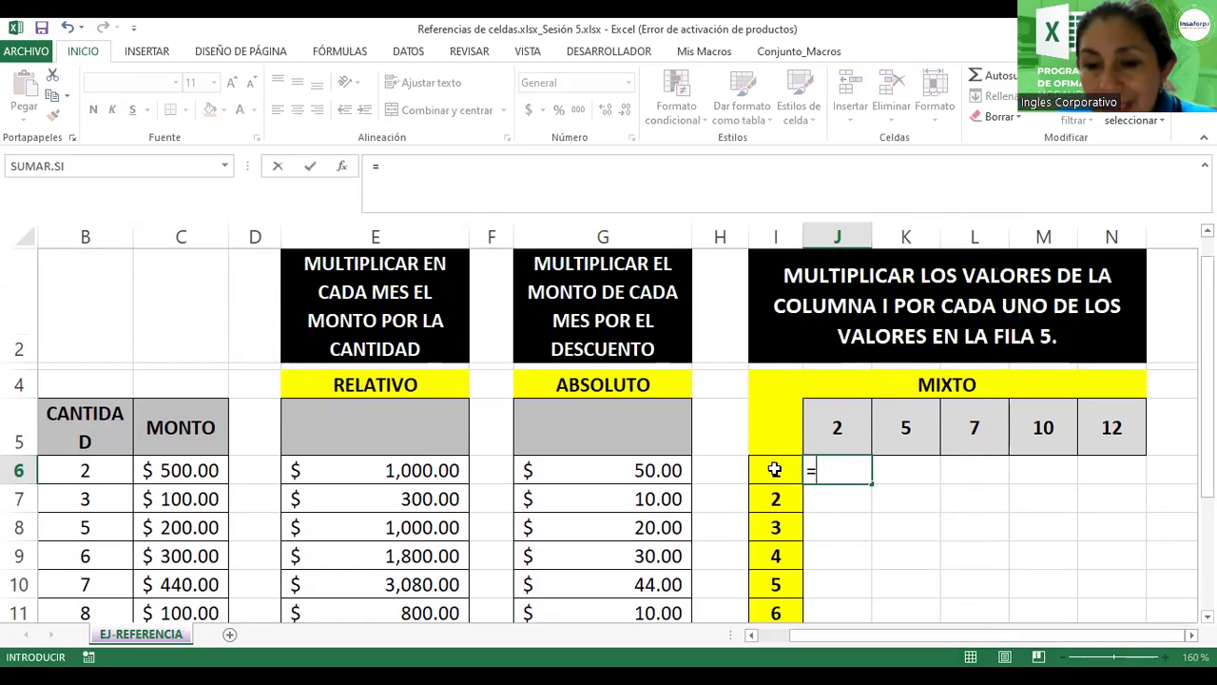
left_click(776, 469)
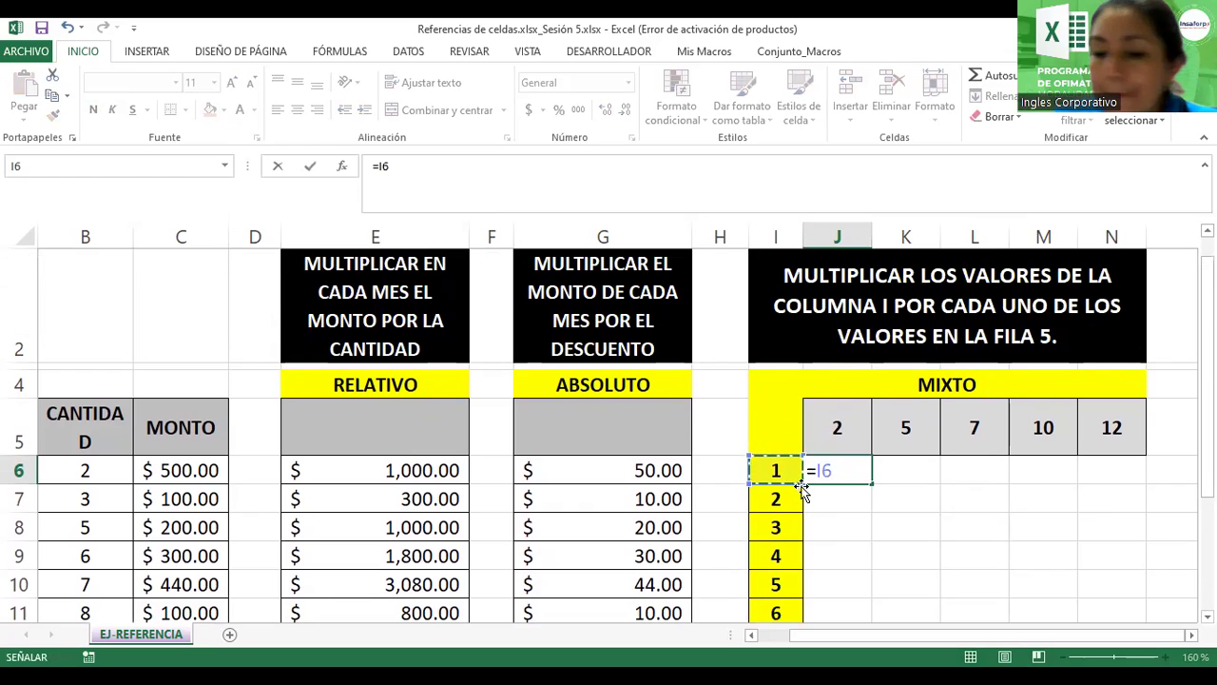
type("*")
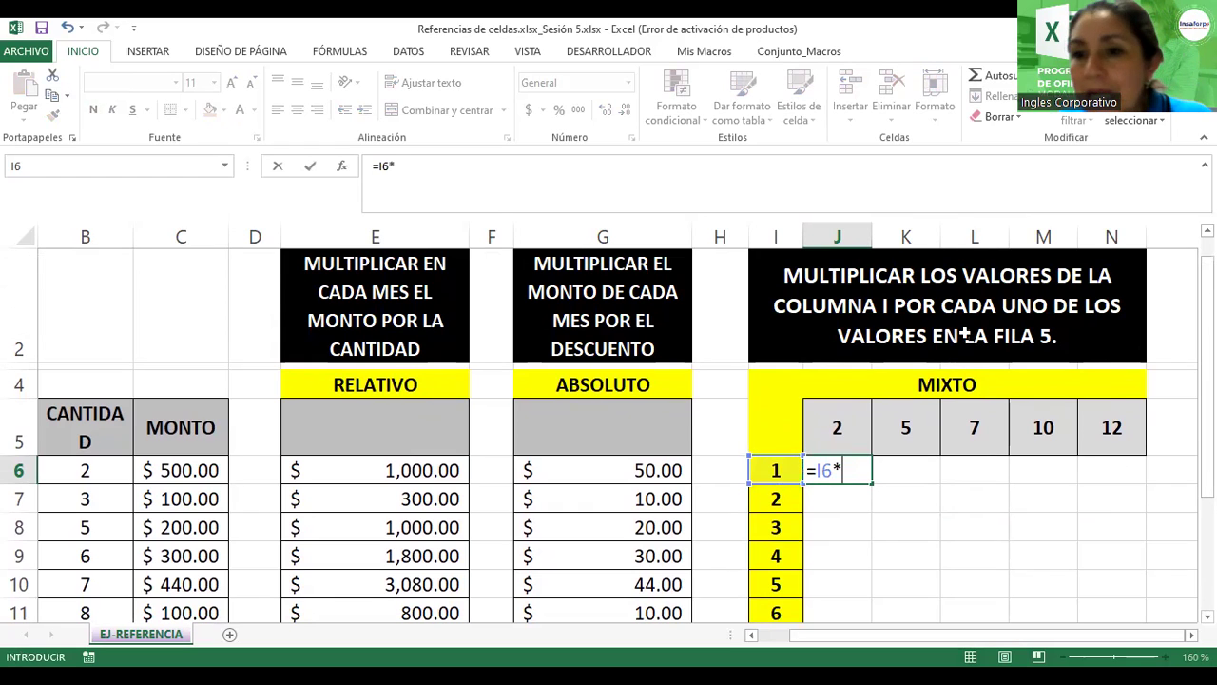
left_click(820, 429)
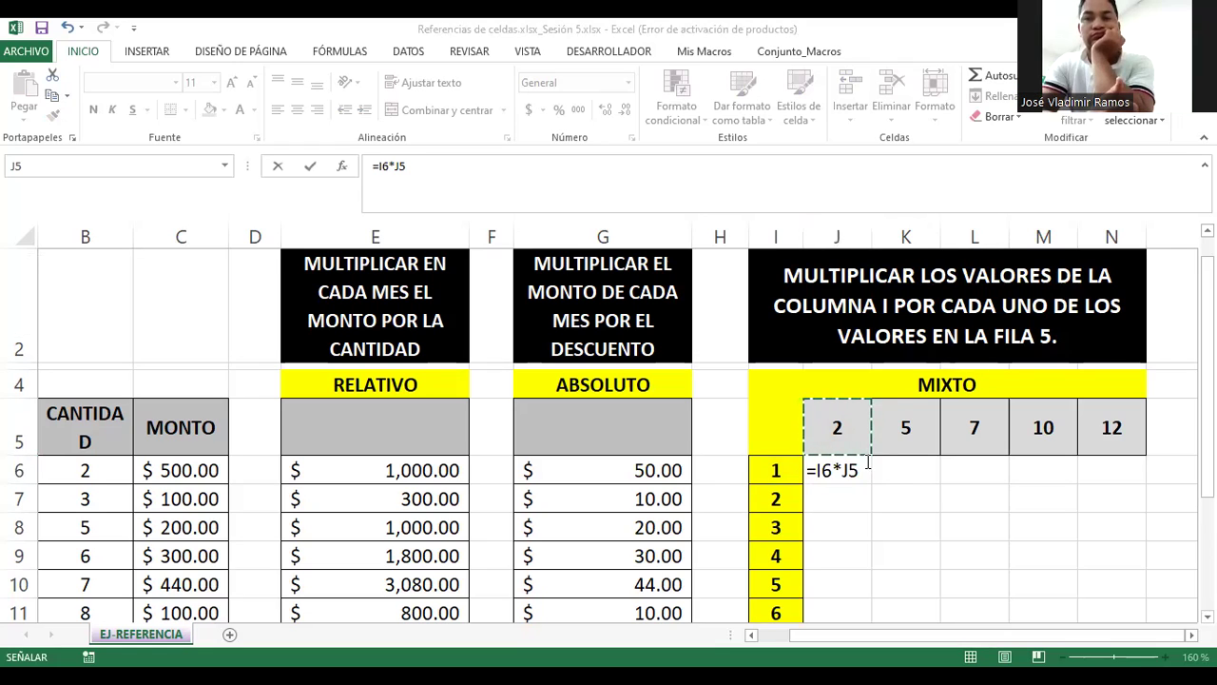
left_click(818, 472)
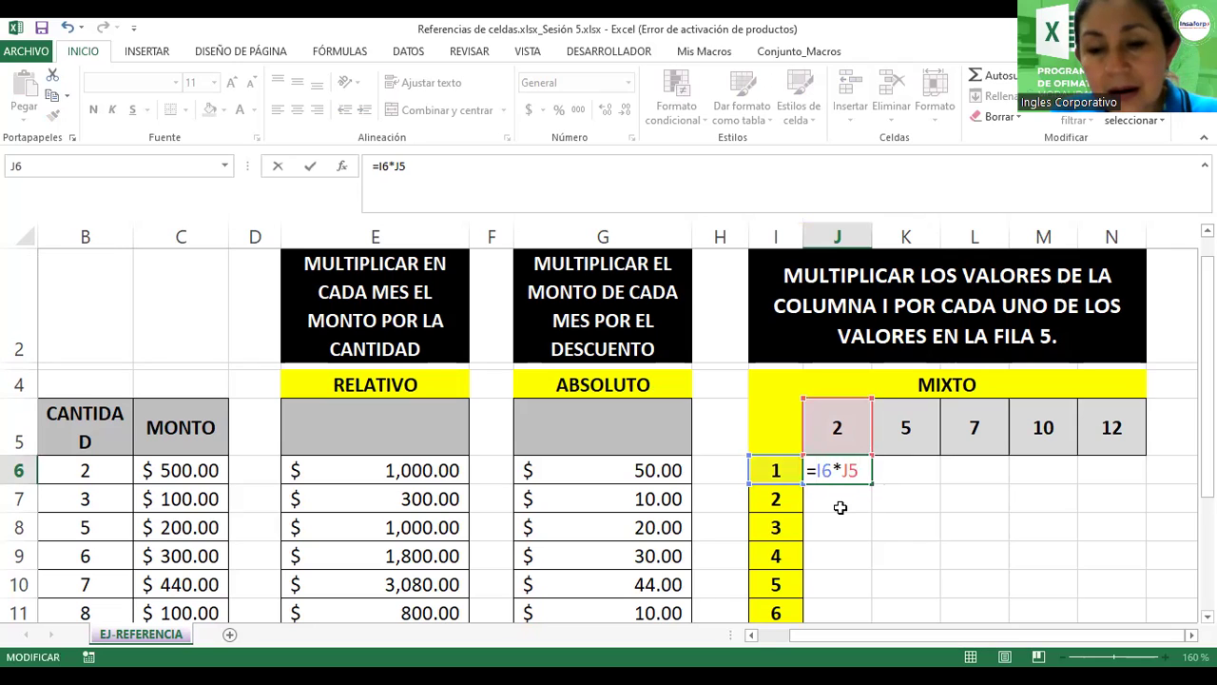
Step: Change J6's formula to the mixed reference =$I6*J$5 so it displays 2
type("$")
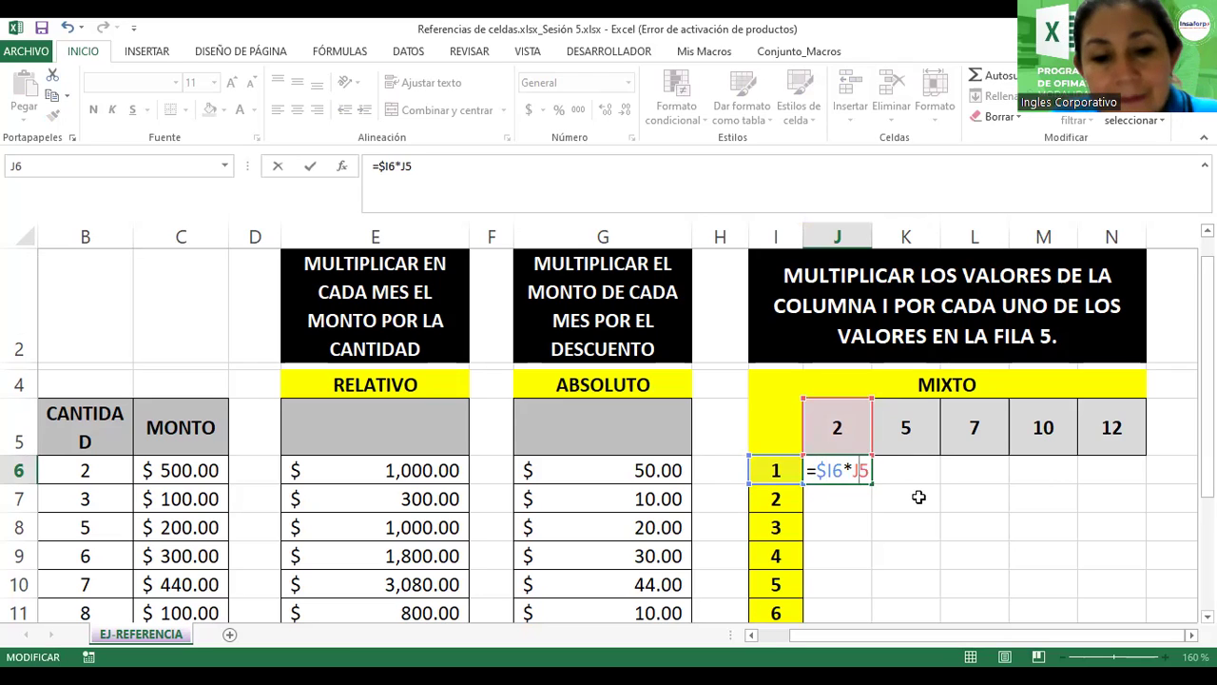
key("F4")
key("F4")
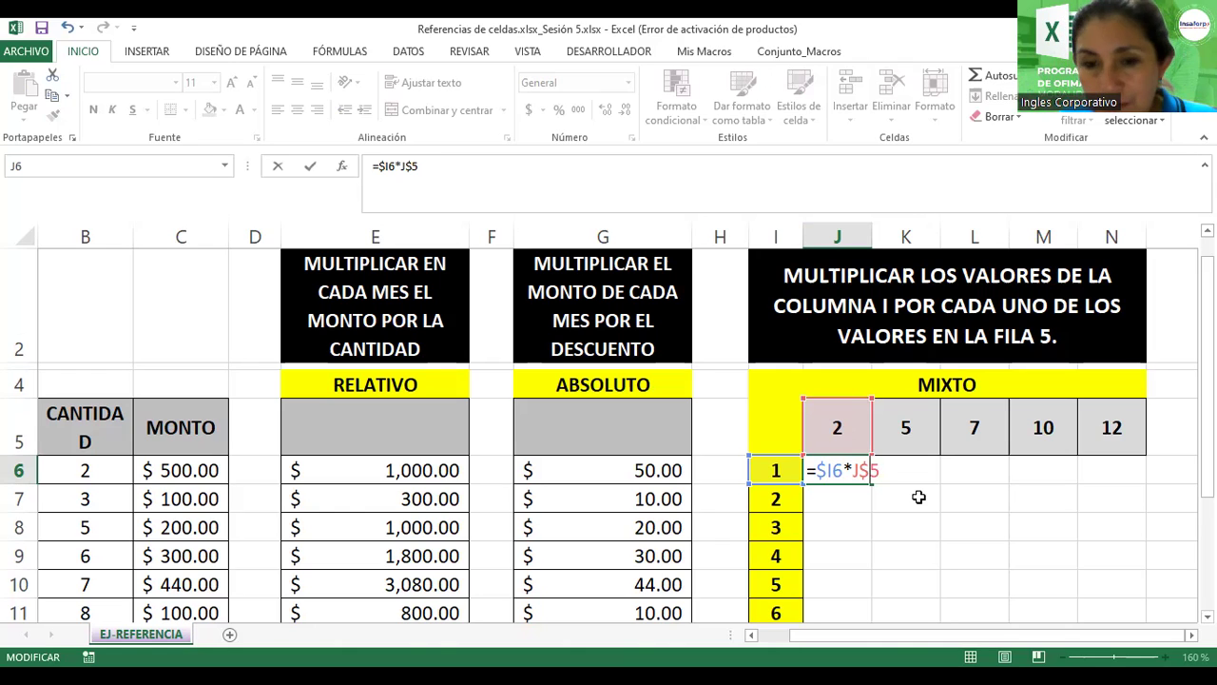
key("Return")
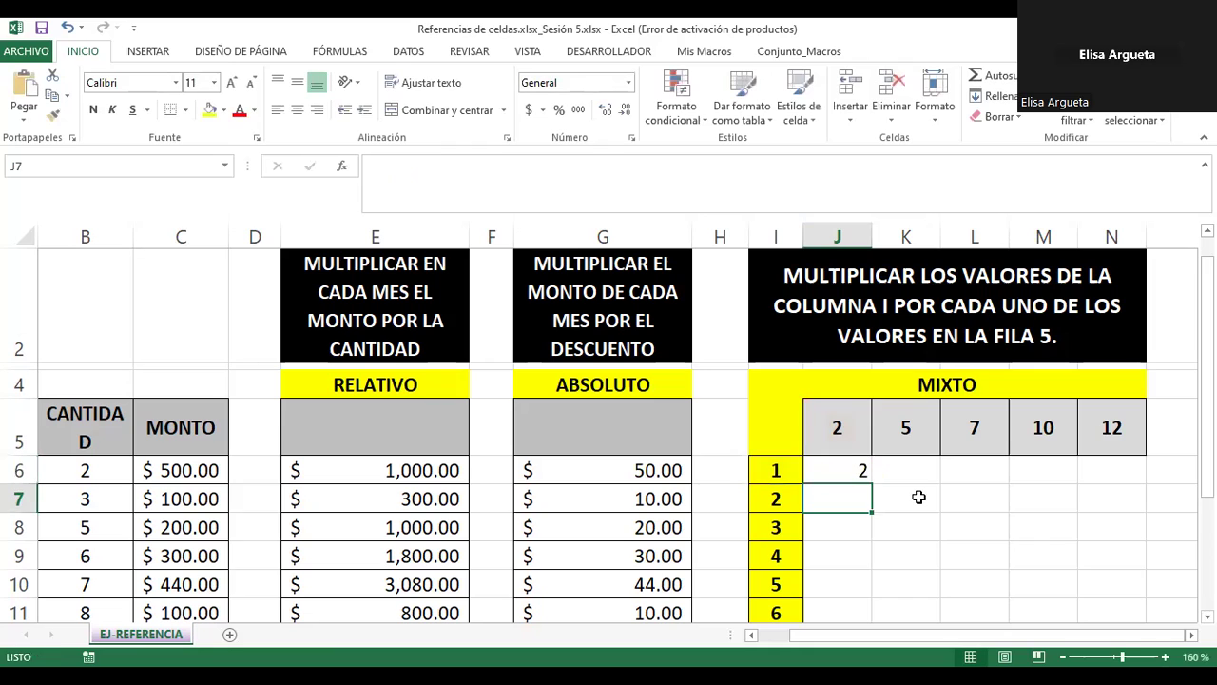
left_click(831, 469)
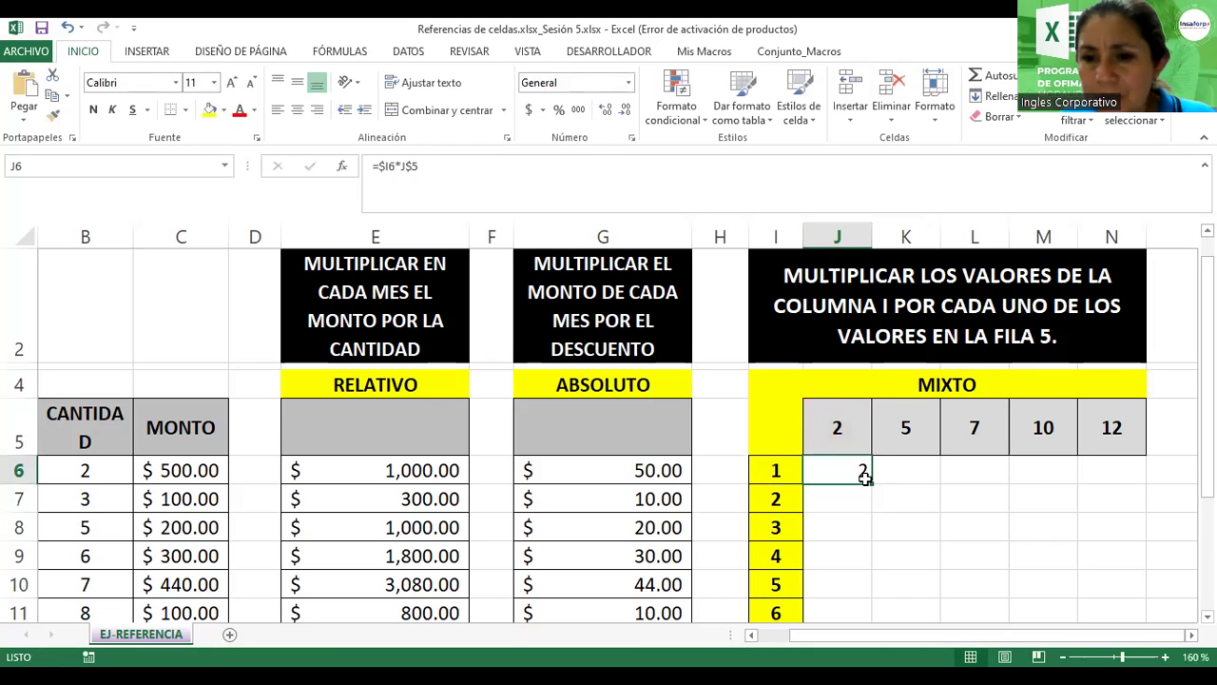
Step: Fill J6's formula down to J11 (2–12), verifying J9, and across to N6 (5, 7, 10, 12)
left_click_drag(871, 484, 872, 515)
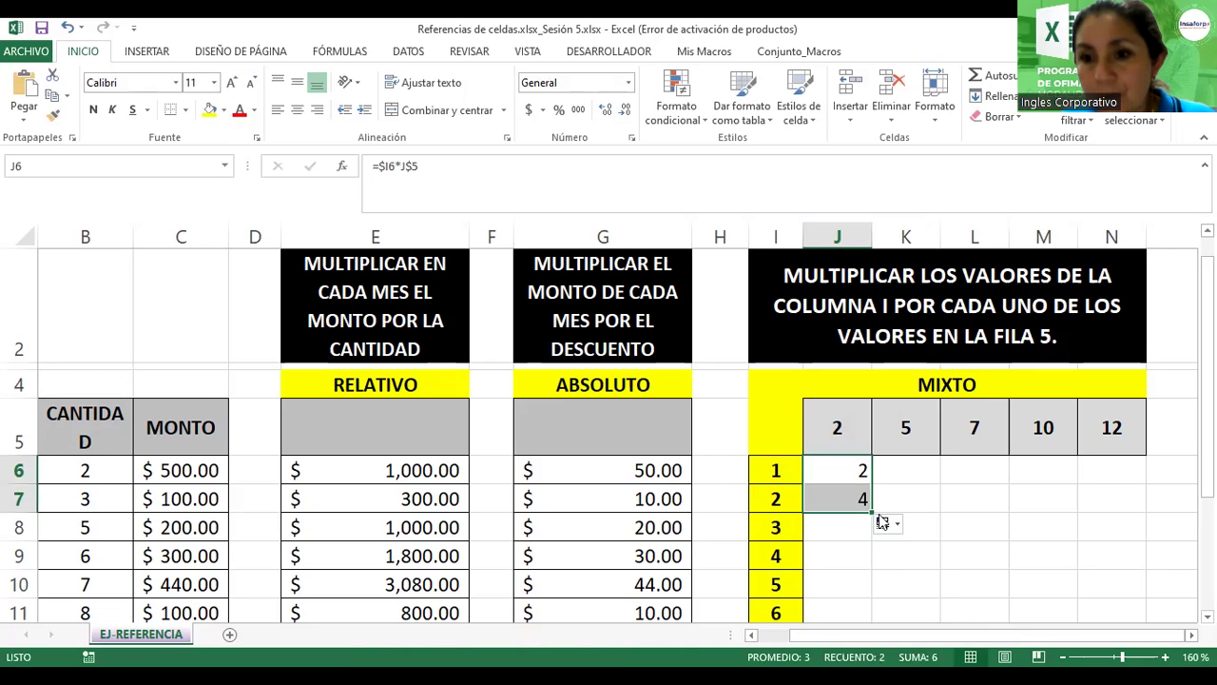
left_click_drag(872, 514, 872, 538)
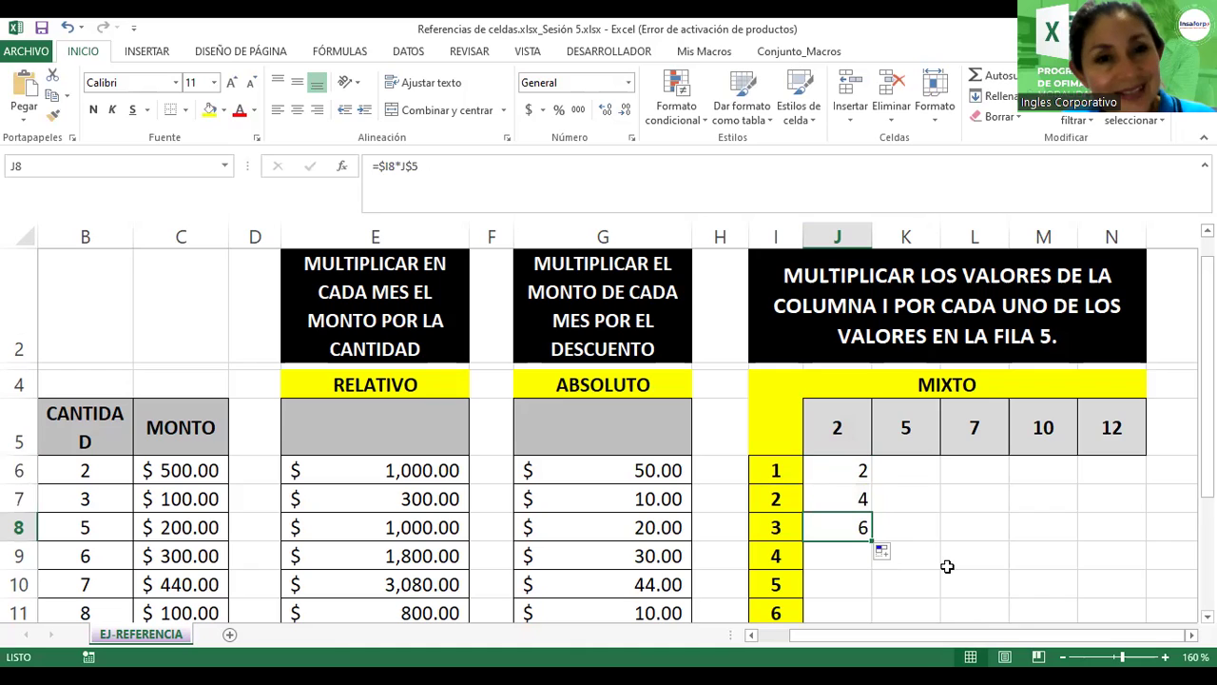
left_click_drag(872, 541, 880, 567)
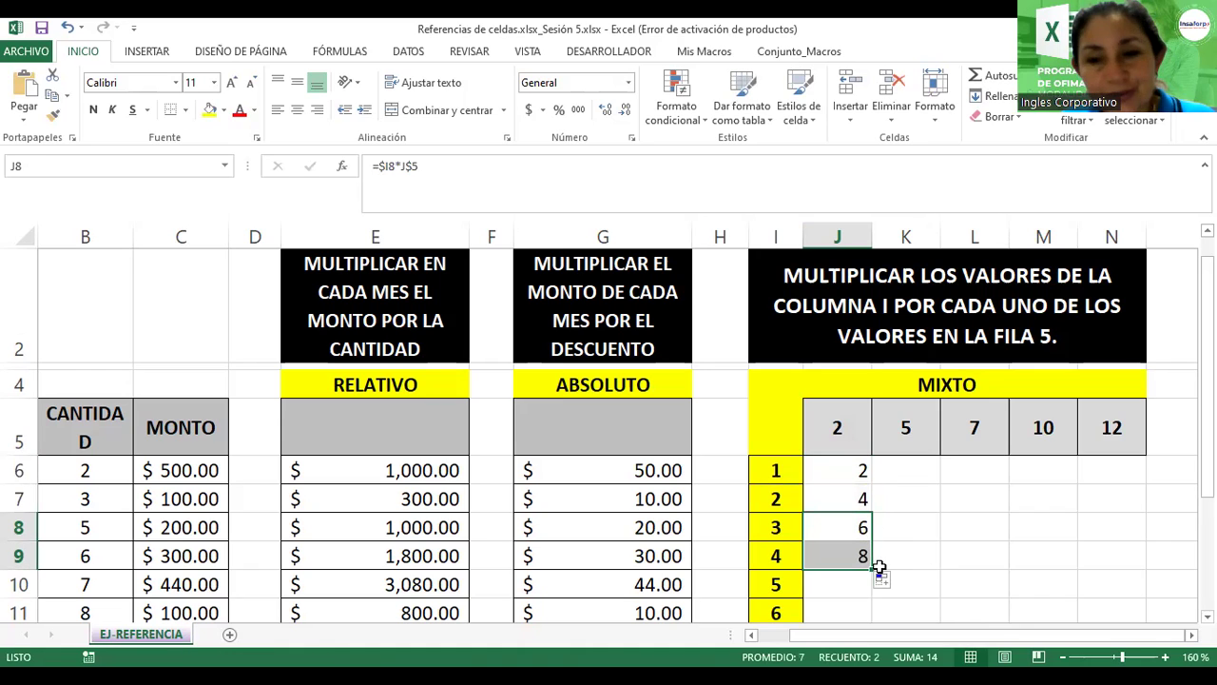
left_click(845, 556)
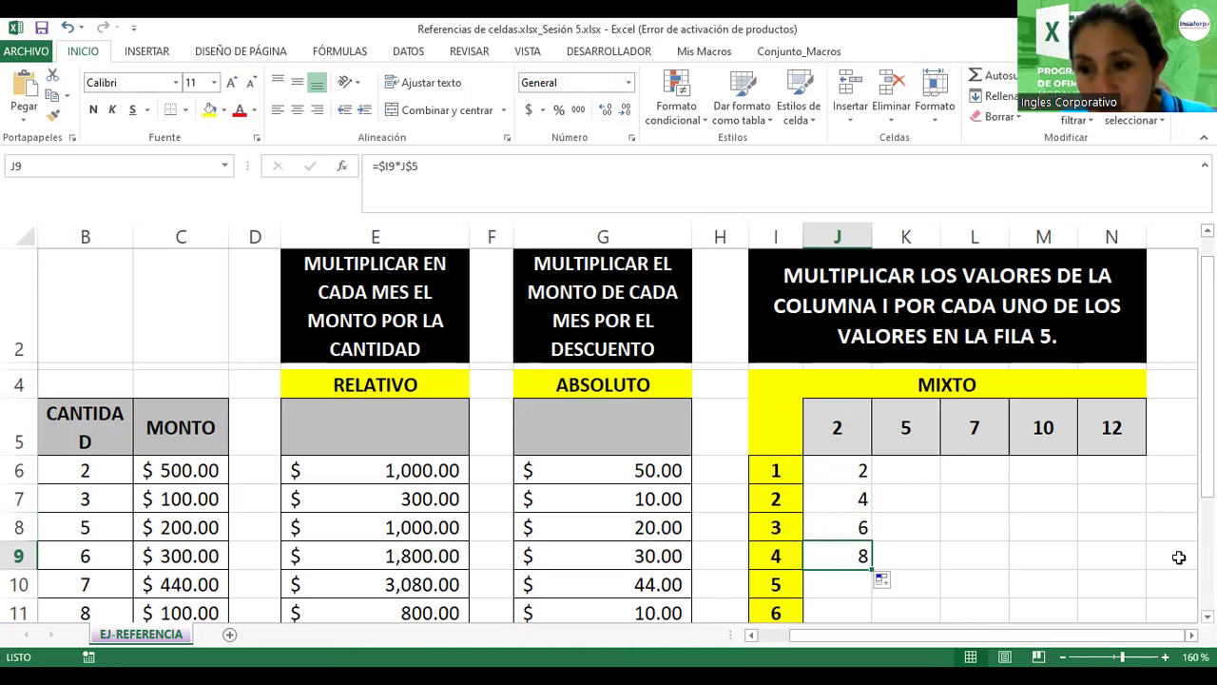
scroll(856, 447, "down", 1)
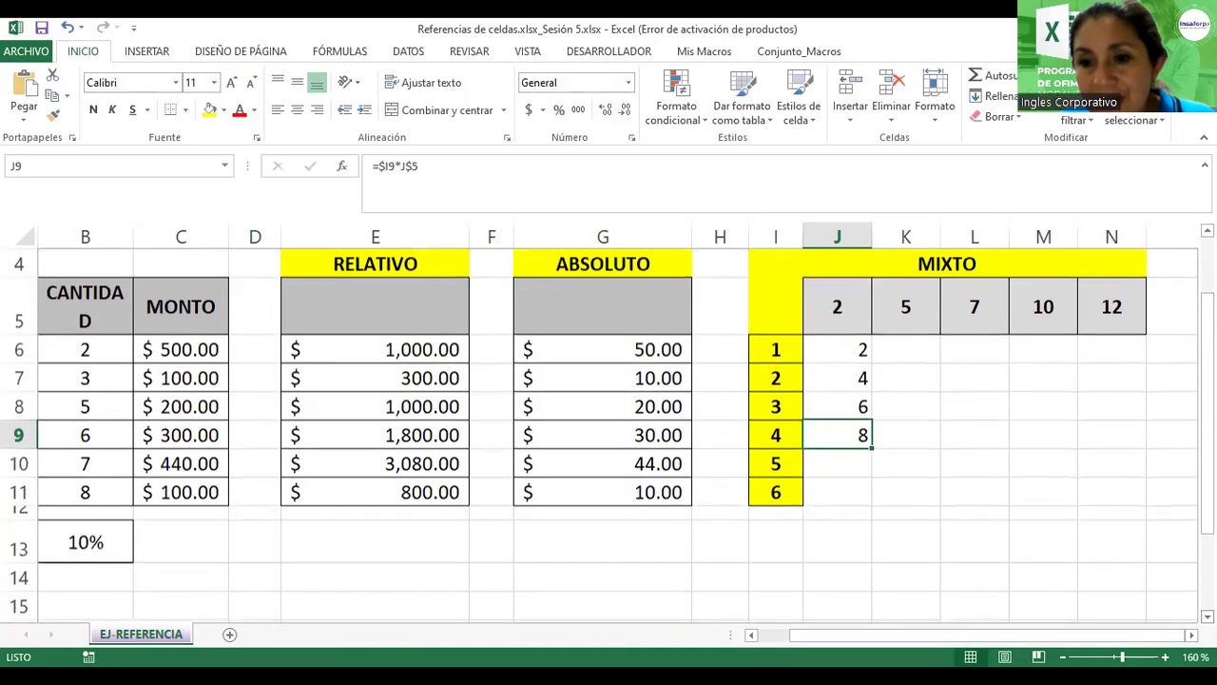
double_click(852, 440)
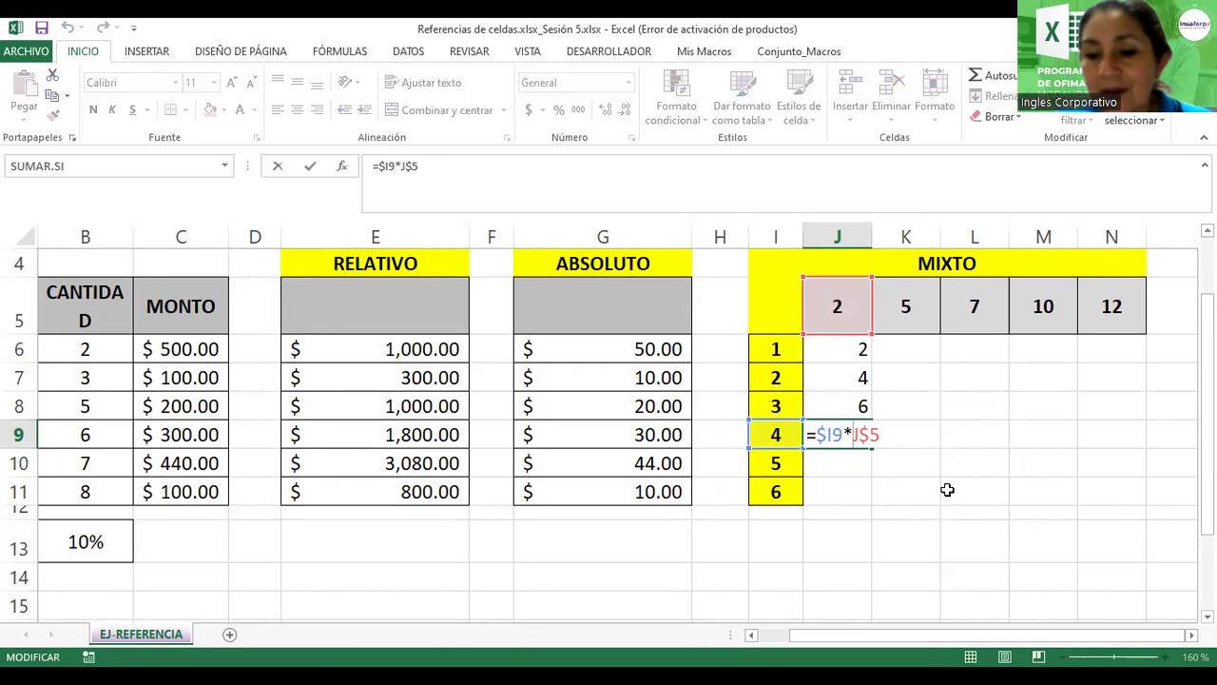
key("Return")
left_click(856, 432)
left_click_drag(873, 448, 868, 504)
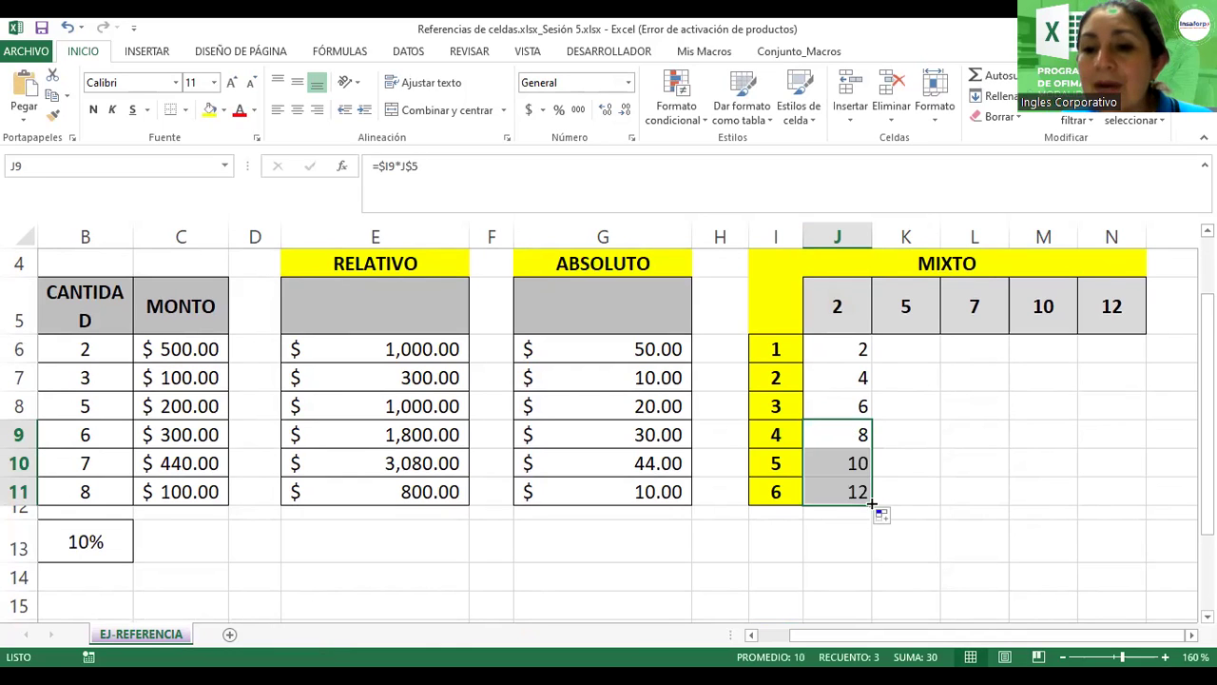
left_click(858, 348)
left_click_drag(877, 362, 1137, 359)
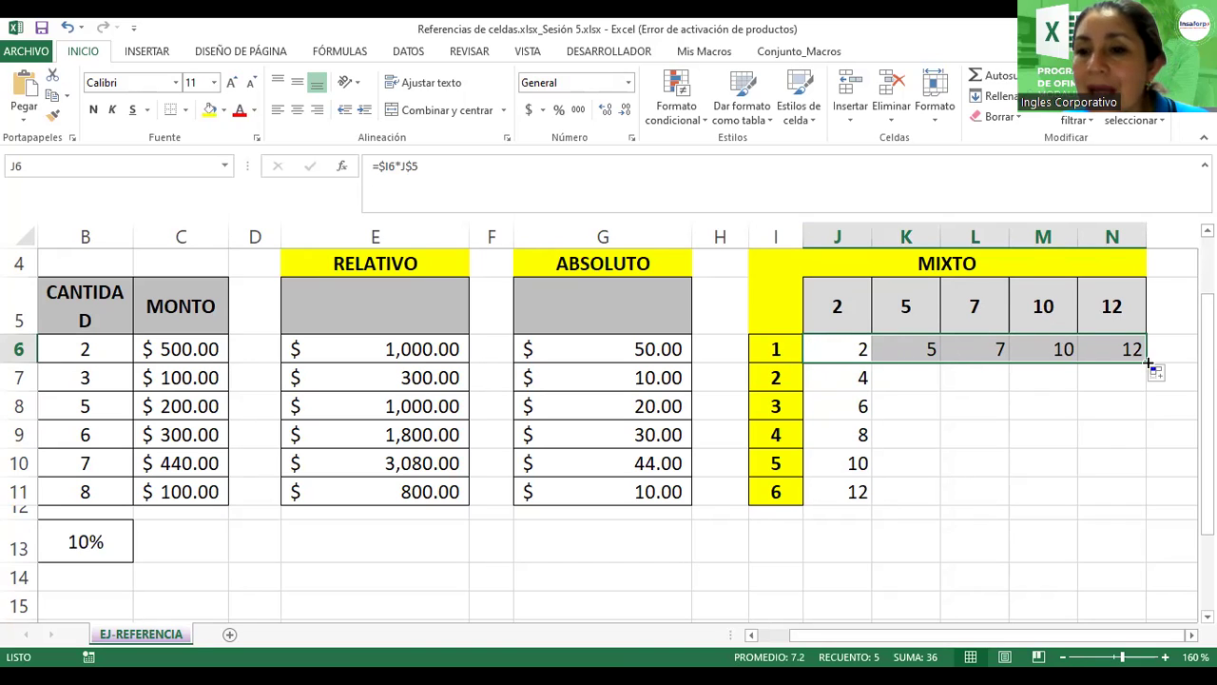
Step: Fill J6:N6 down to row 11 and verify N11 shows 72 from =$I11*N$5
left_click_drag(1148, 362, 1147, 506)
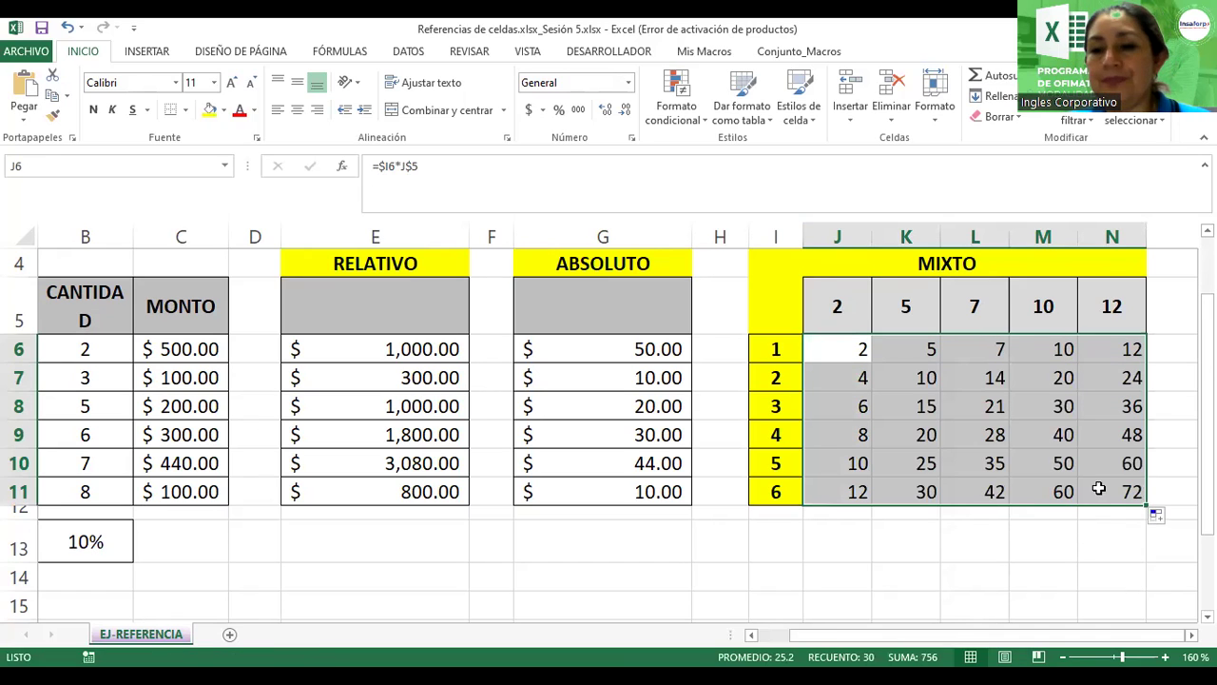
left_click(1100, 490)
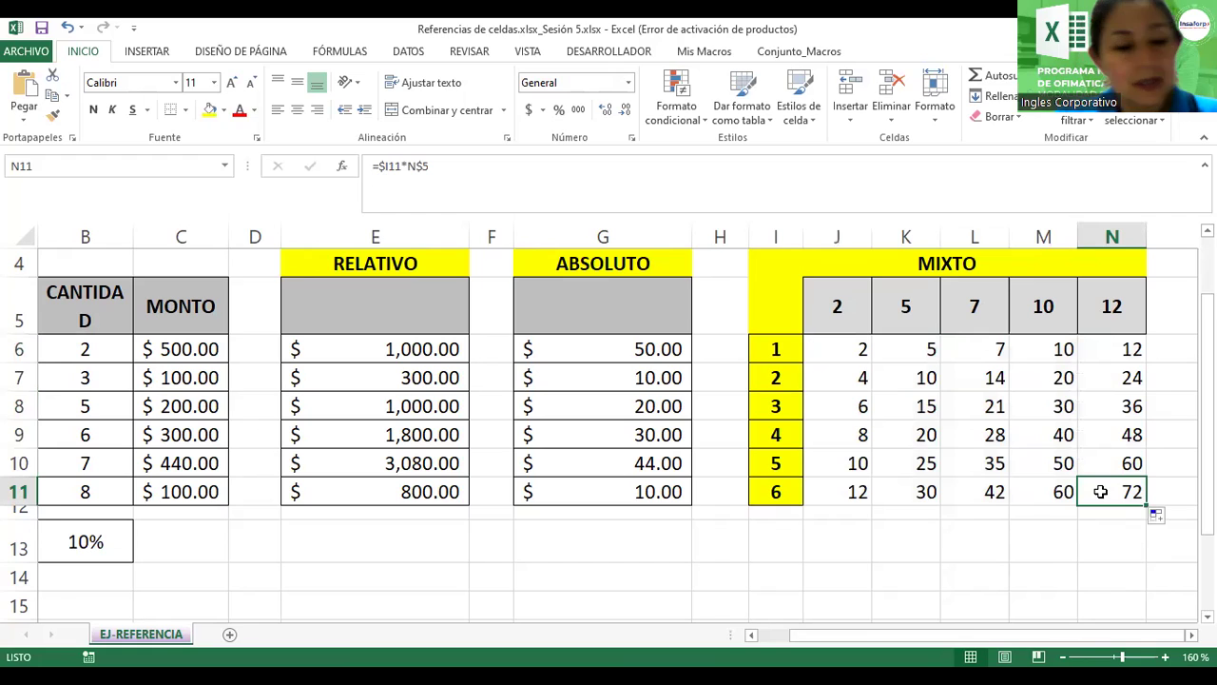